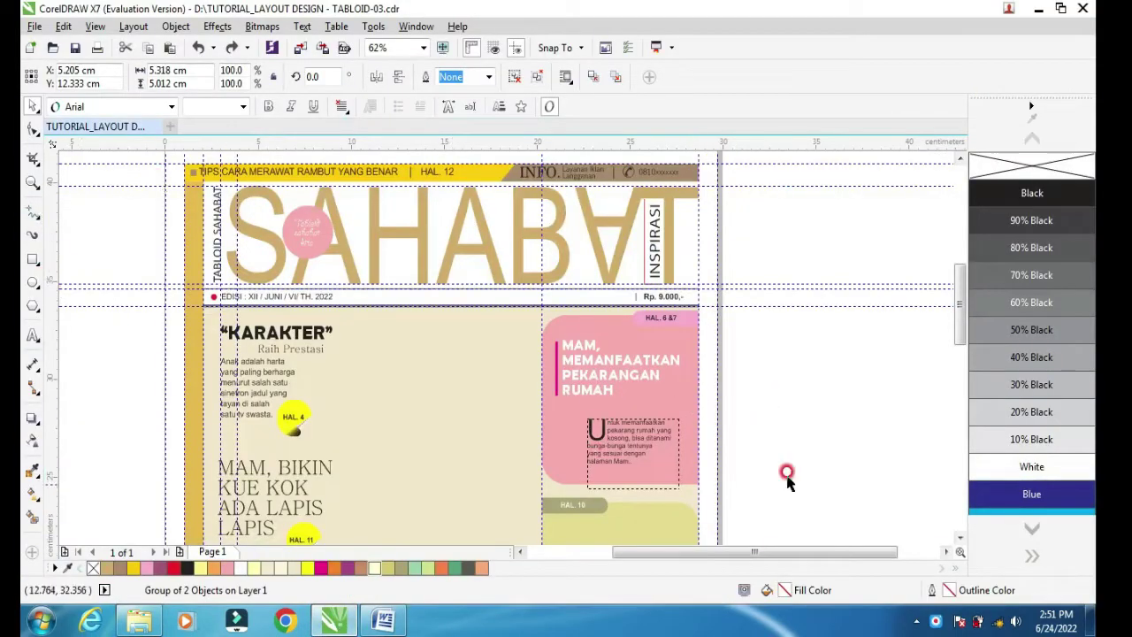
# Draw a circle about 3.86 cm in diameter on the empty area beside the tabloid page.
pyautogui.click(32, 283)
pyautogui.moveTo(762, 346); pyautogui.dragTo(816, 420)
pyautogui.click(35, 107)
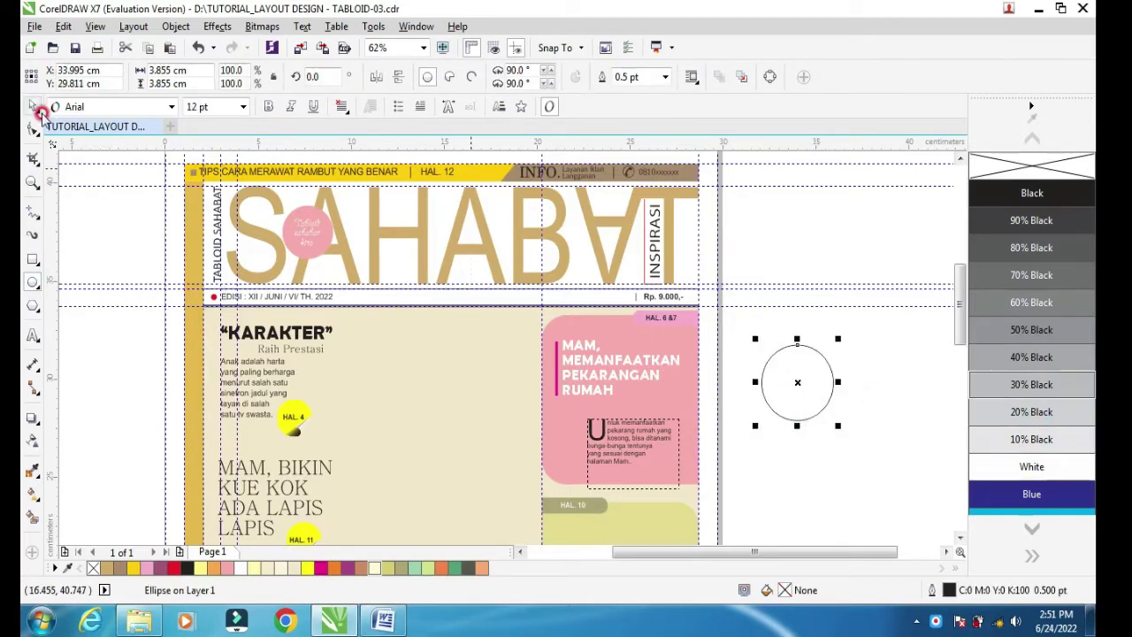
pyautogui.click(380, 55)
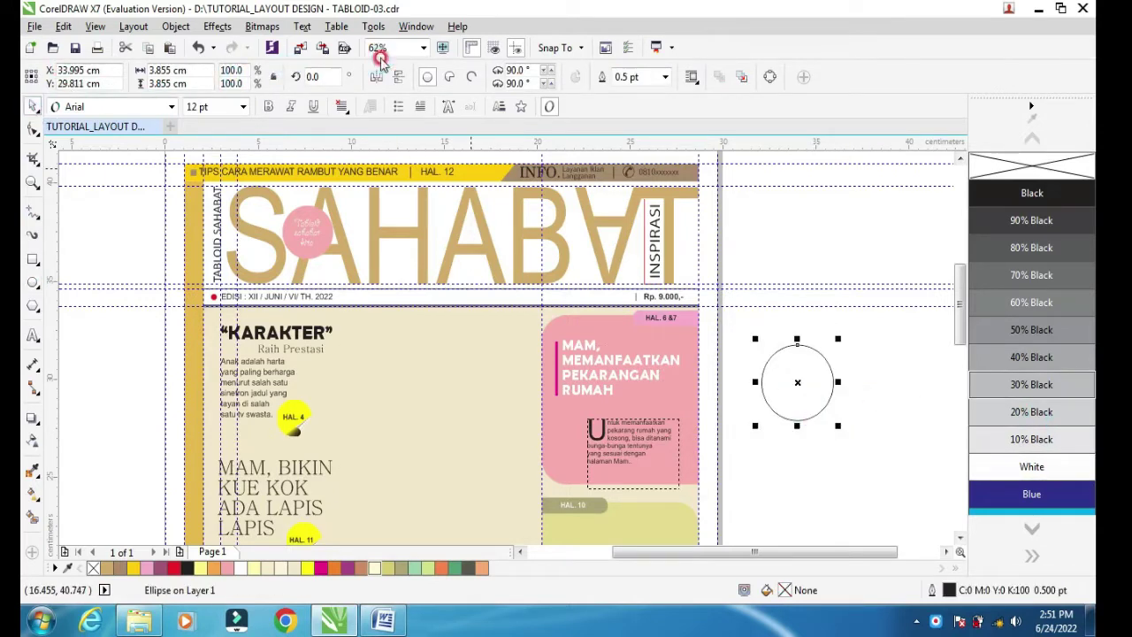
# Import the flower photo "merubah atau menambahkan resolusi gambar" and place it beside the page.
pyautogui.click(300, 49)
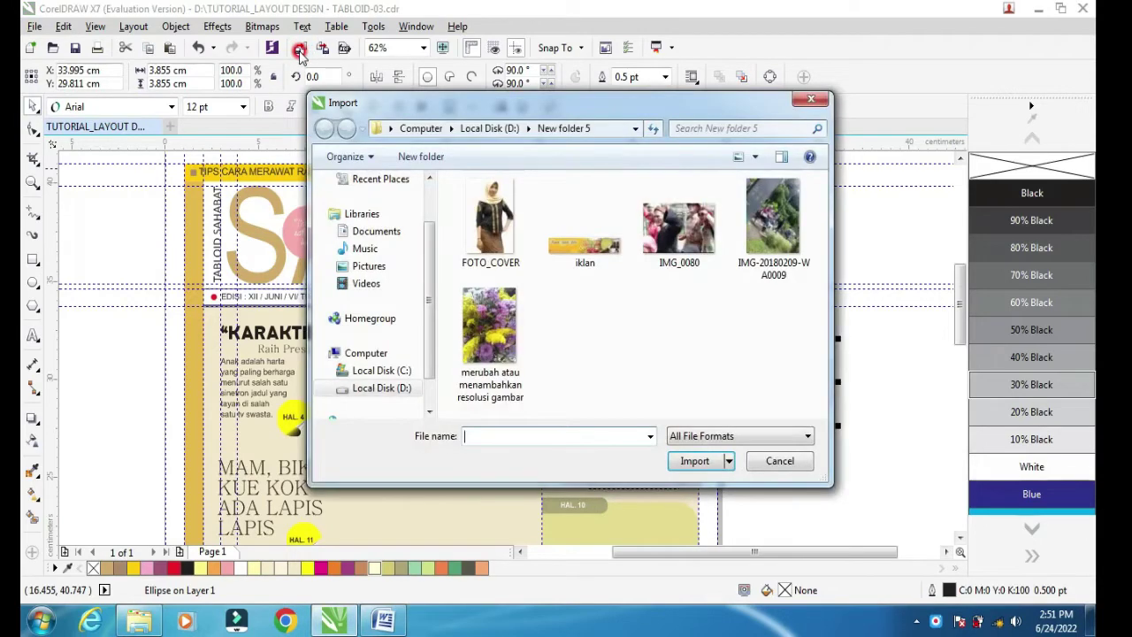
pyautogui.click(453, 308)
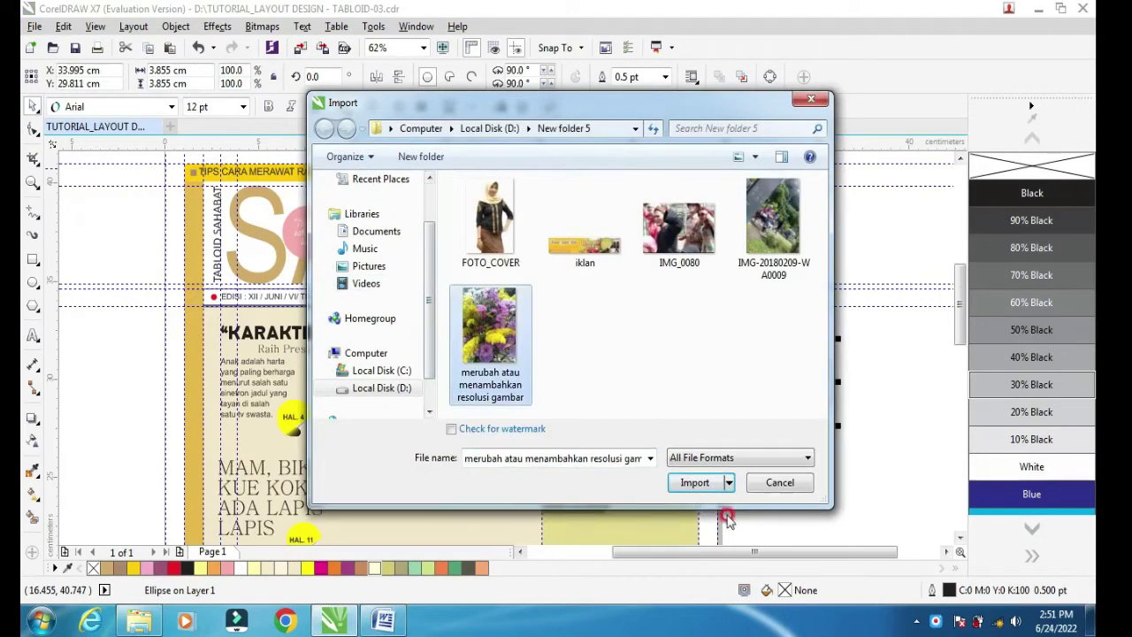
pyautogui.click(696, 484)
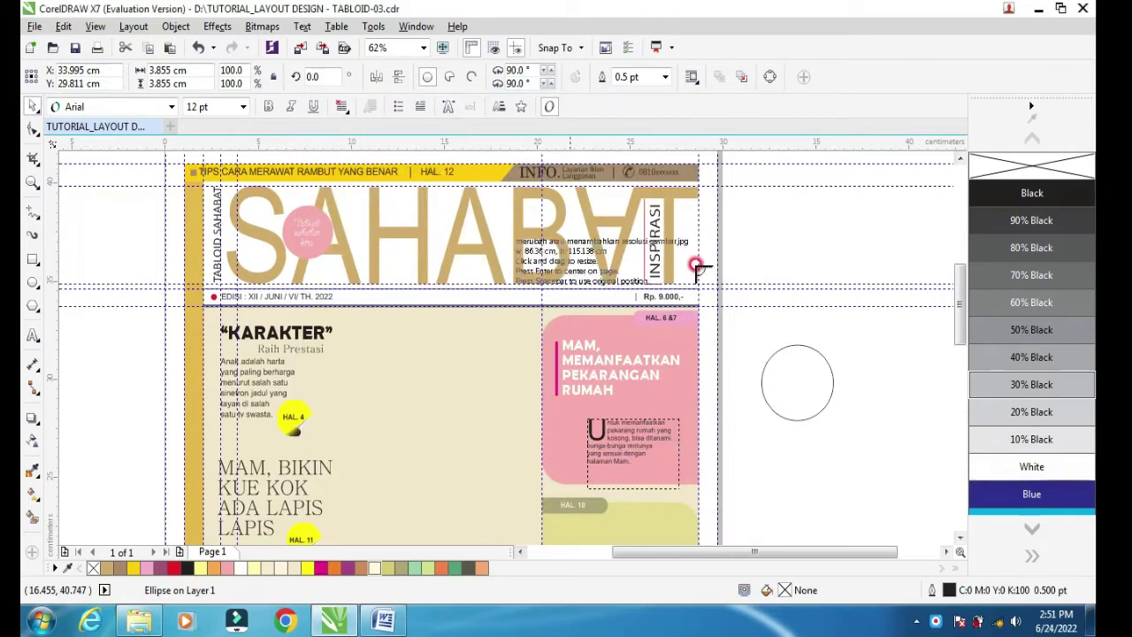
pyautogui.click(740, 201)
pyautogui.scroll(-3, 775, 247)
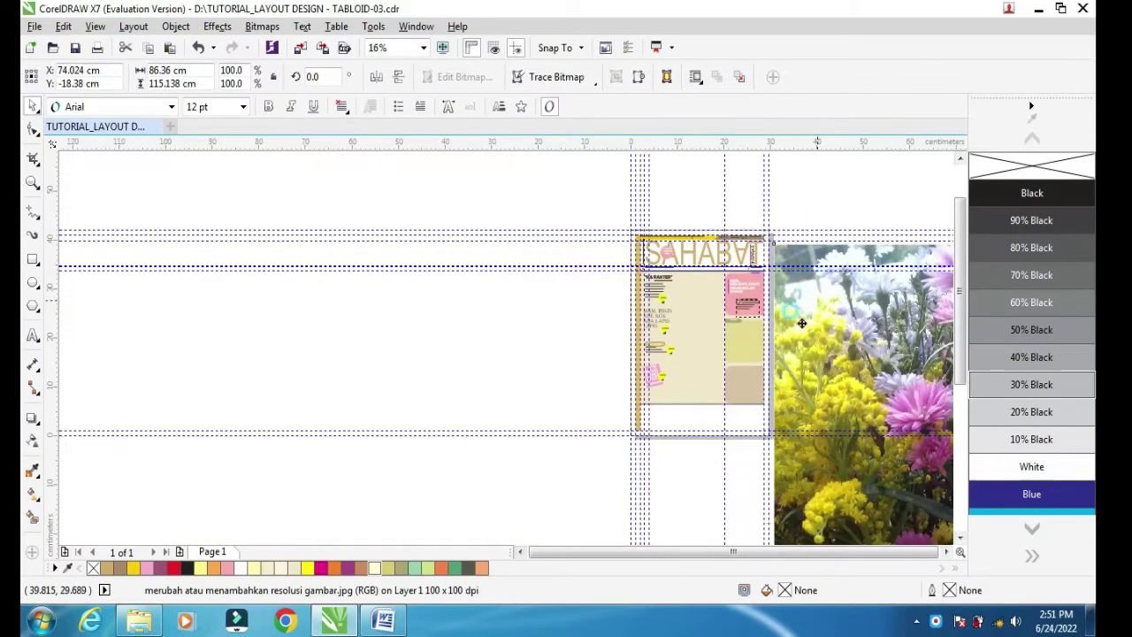
# Scale the flower photo down proportionally to about 5.4 × 7.2 cm and bring it near the circle.
pyautogui.moveTo(801, 305); pyautogui.dragTo(264, 237)
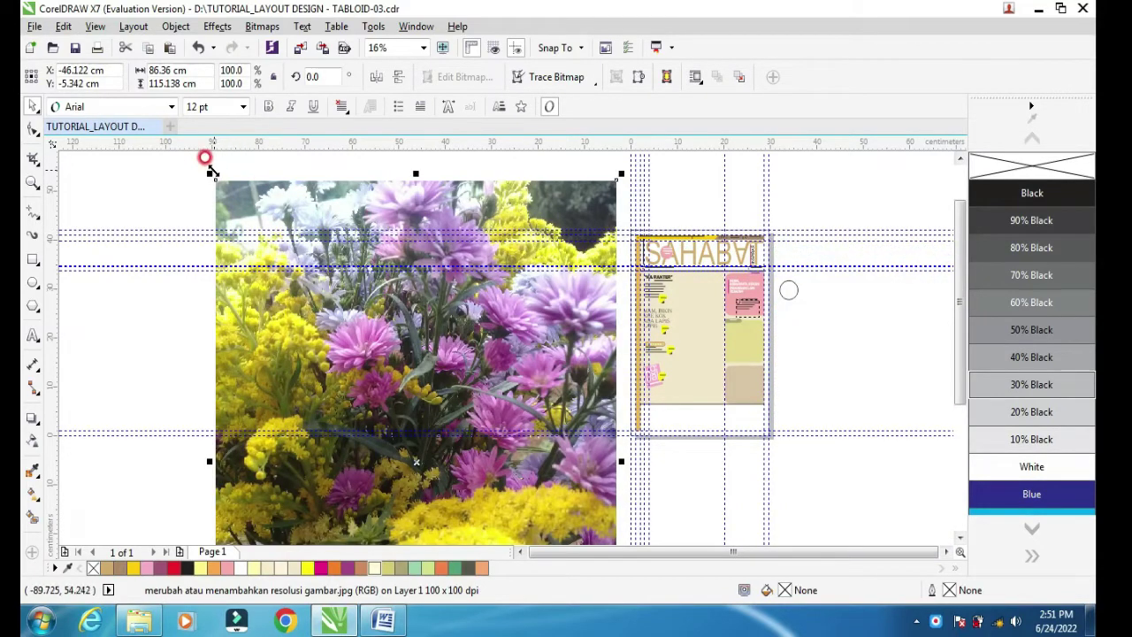
pyautogui.moveTo(211, 170); pyautogui.dragTo(364, 429)
pyautogui.moveTo(415, 460); pyautogui.dragTo(822, 312)
pyautogui.scroll(4, 822, 305)
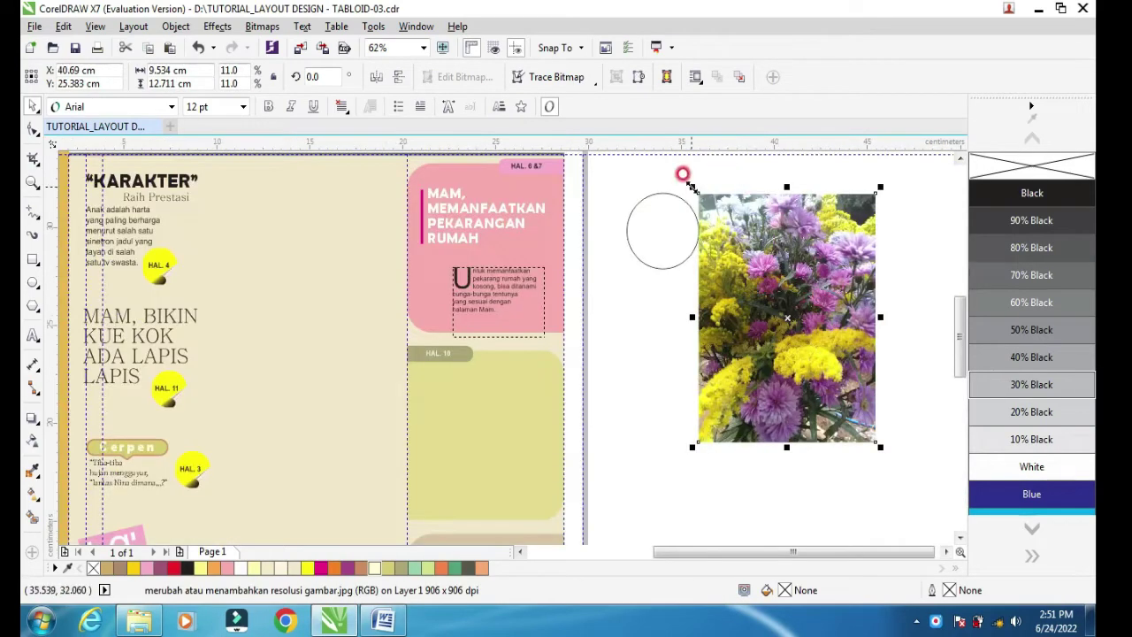
pyautogui.moveTo(692, 187); pyautogui.dragTo(776, 302)
# Arrange the flower photo and the circle side by side without overlap on the empty area beside the page.
pyautogui.moveTo(854, 384); pyautogui.dragTo(769, 252)
pyautogui.click(677, 227)
pyautogui.moveTo(678, 224); pyautogui.dragTo(855, 217)
pyautogui.moveTo(743, 237); pyautogui.dragTo(690, 275)
pyautogui.moveTo(816, 223); pyautogui.dragTo(776, 283)
# PowerClip the flower photo inside the circle and remove the circle's outline.
pyautogui.click(685, 240)
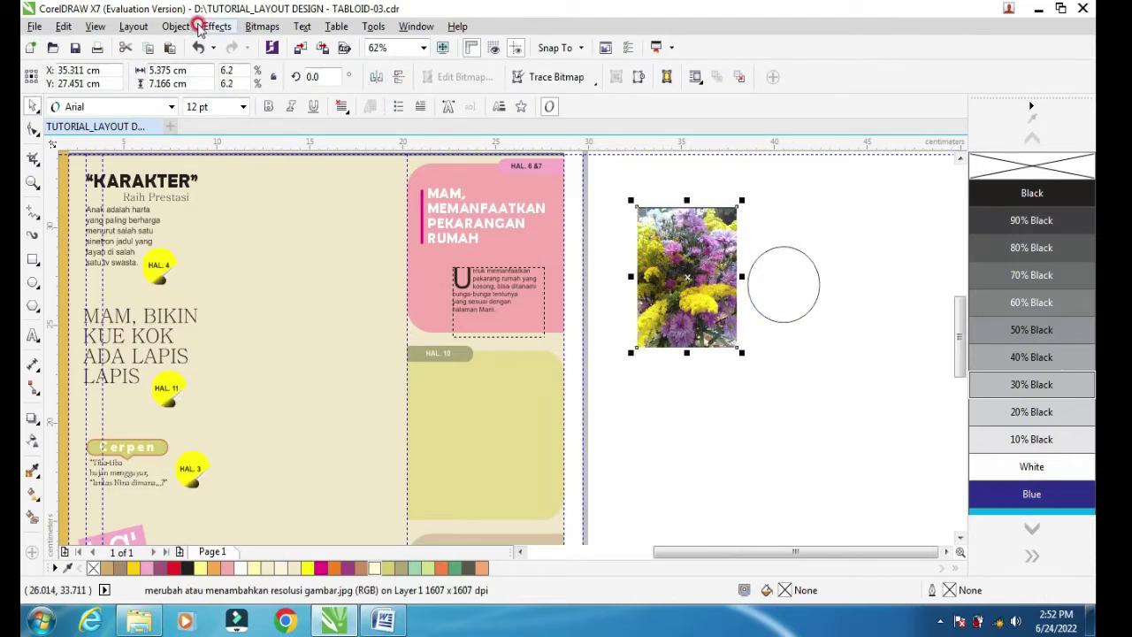
pyautogui.click(181, 27)
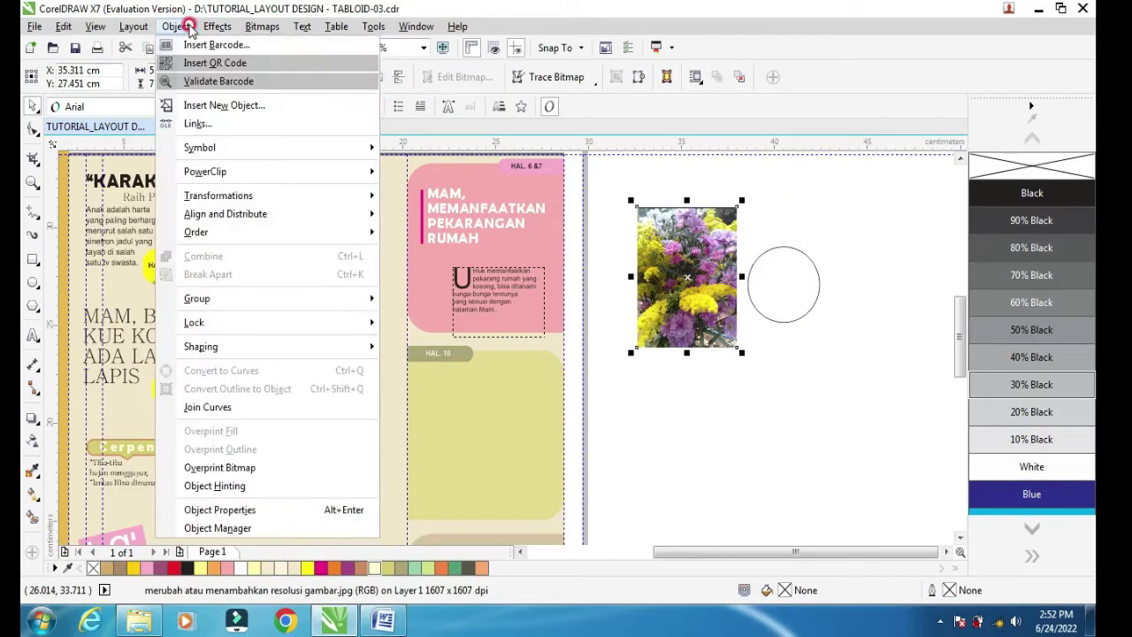
pyautogui.moveTo(286, 172)
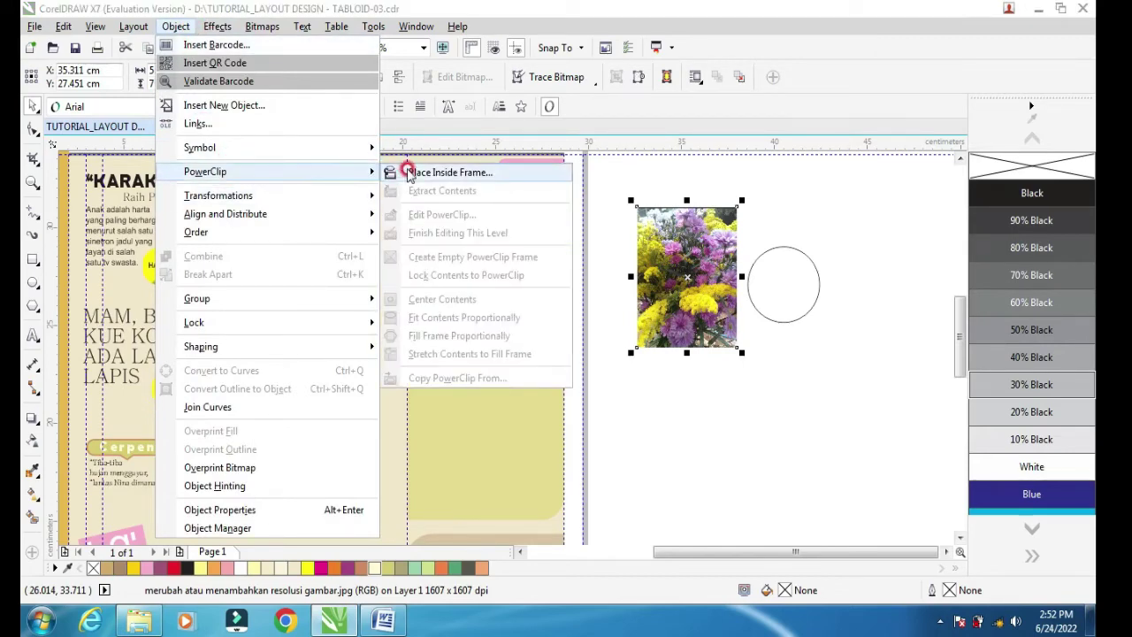
pyautogui.click(433, 173)
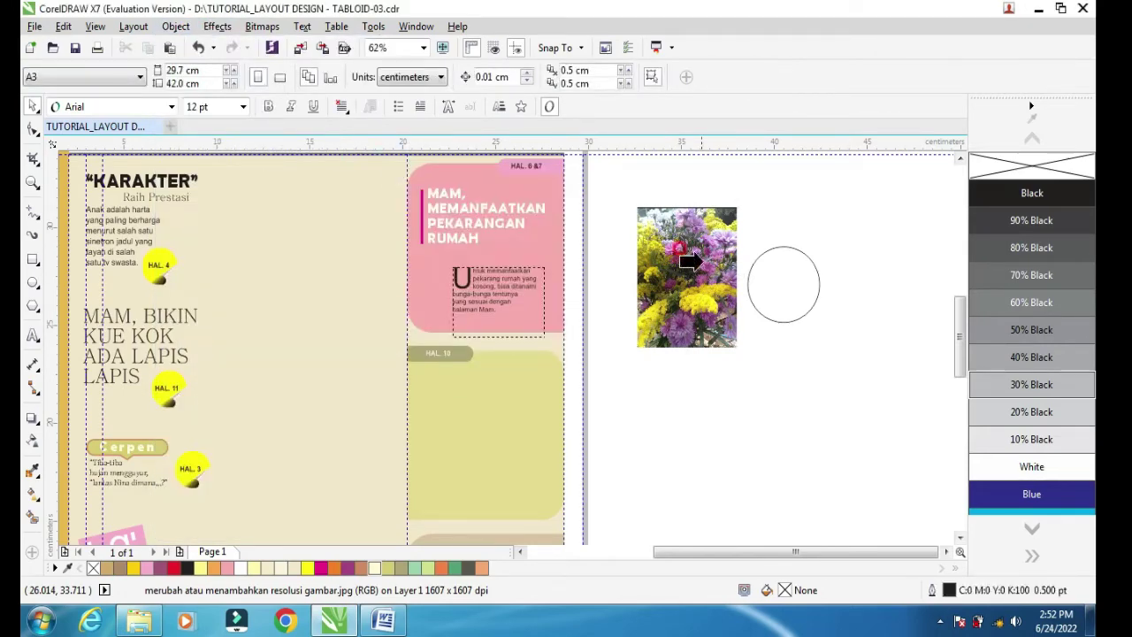
pyautogui.click(779, 279)
pyautogui.rightClick(1023, 166)
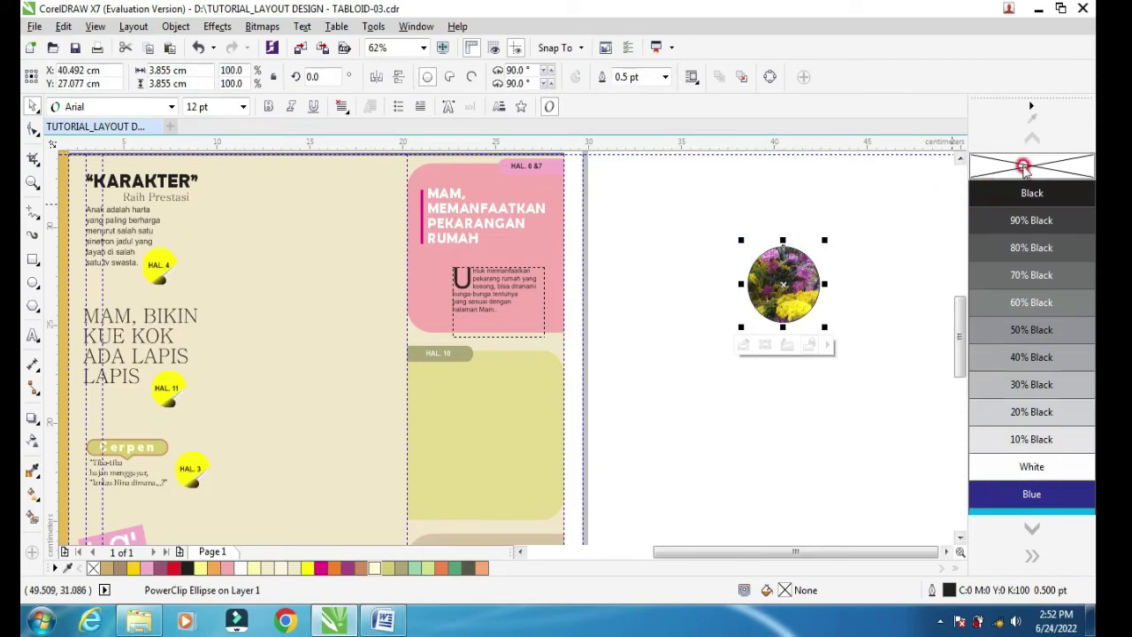
# Move the circular flower photo onto the pink article box so that it overlaps the box's left edge beside the paragraph.
pyautogui.moveTo(783, 284); pyautogui.dragTo(438, 287)
pyautogui.scroll(1, 438, 286)
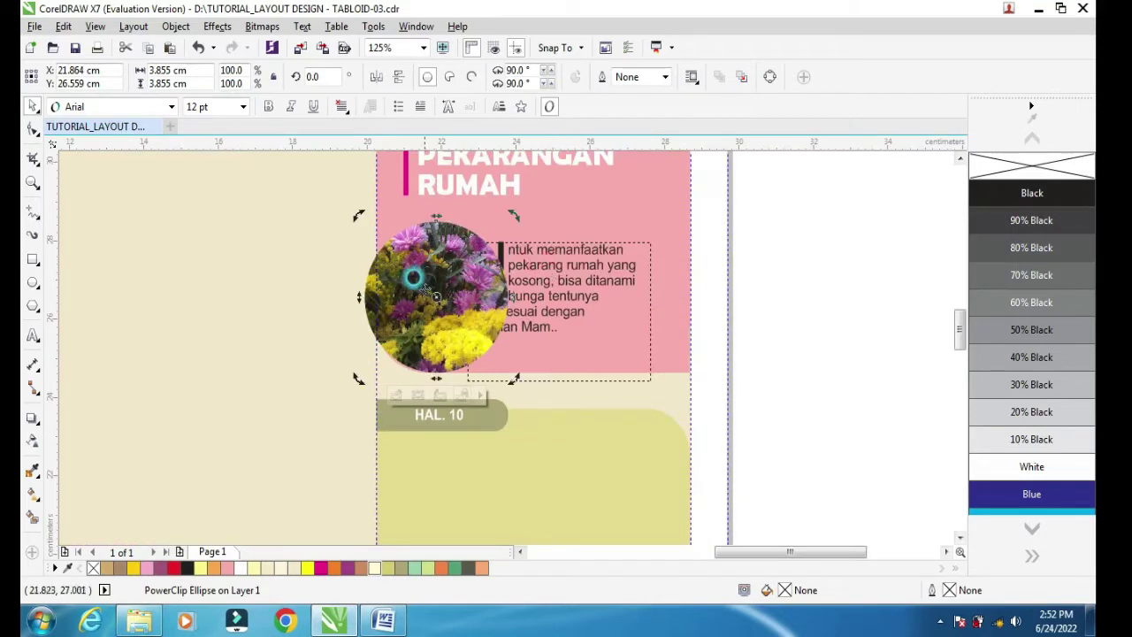
pyautogui.click(406, 293)
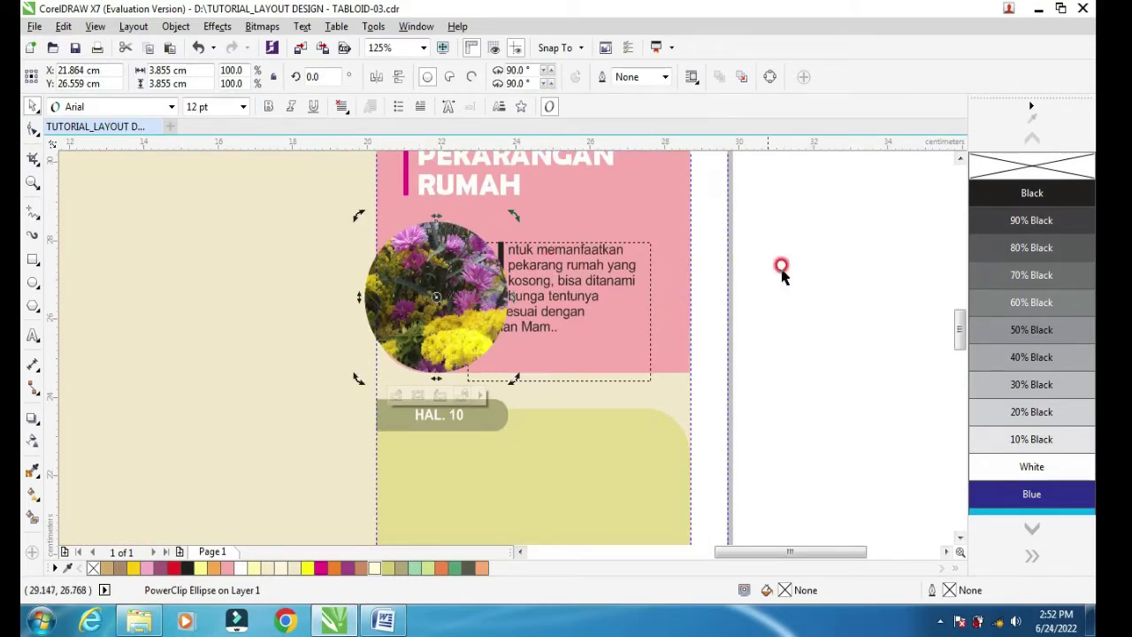
pyautogui.click(822, 256)
pyautogui.click(403, 257)
pyautogui.moveTo(399, 256)
pyautogui.mouseDown()
pyautogui.moveTo(386, 252)
pyautogui.moveTo(391, 264)
pyautogui.mouseUp()
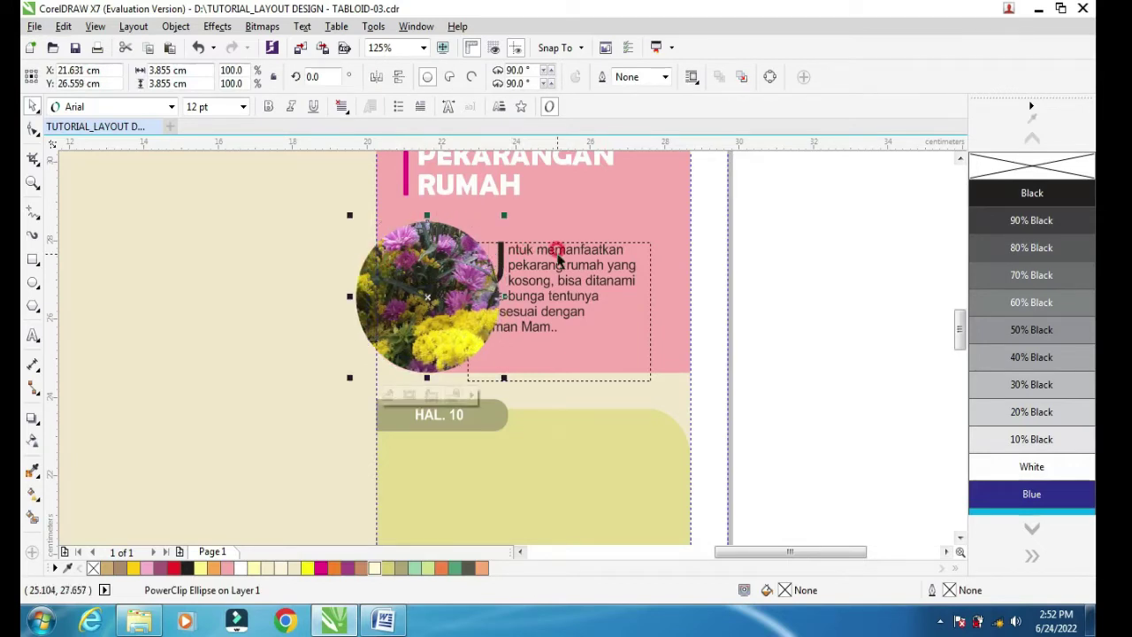
# Turn the drop cap off and on again for the pink box's paragraph and widen its text frame to about 5.02 cm.
pyautogui.click(556, 254)
pyautogui.click(716, 78)
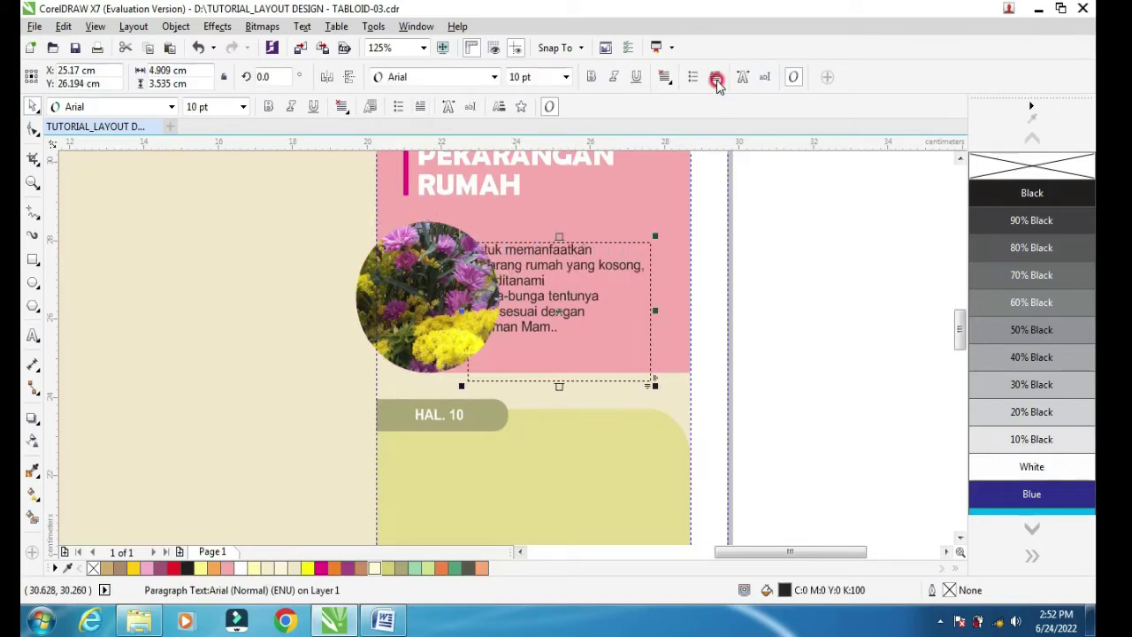
pyautogui.click(717, 78)
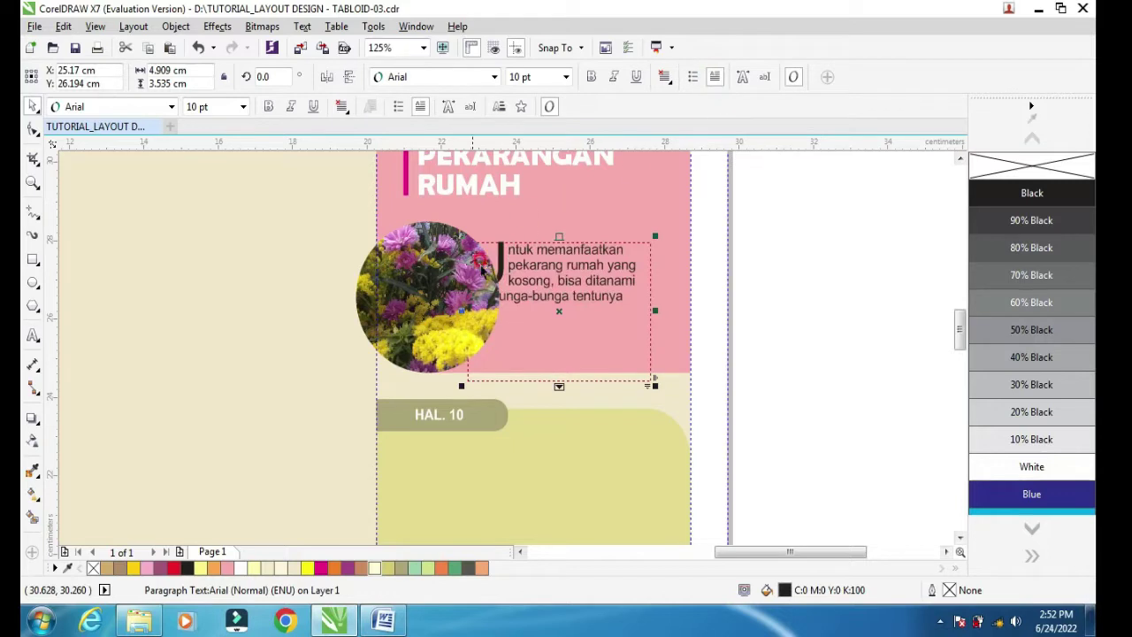
pyautogui.moveTo(654, 310); pyautogui.dragTo(659, 310)
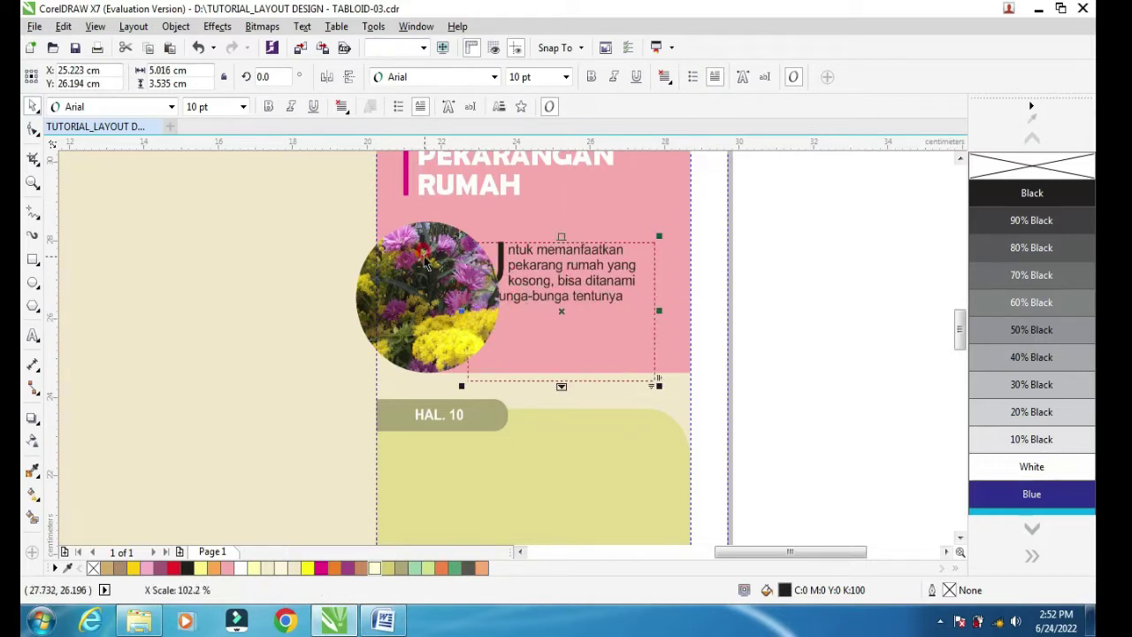
# Try contour and square text wrapping styles on the circular photo, settling on square Text Flows Left.
pyautogui.click(413, 241)
pyautogui.click(692, 77)
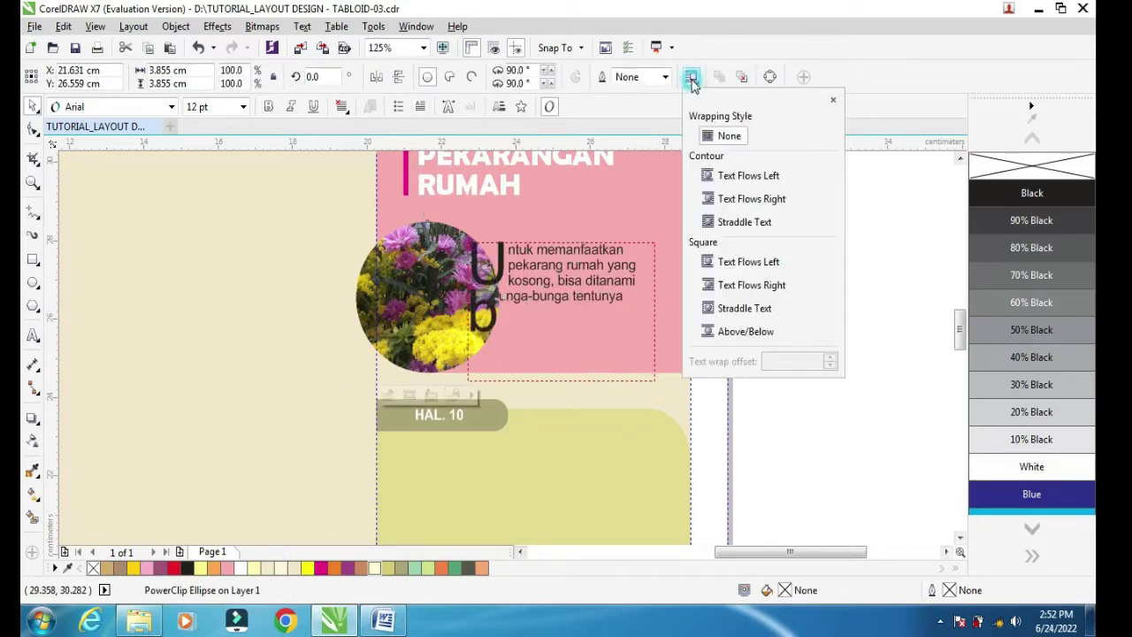
pyautogui.click(705, 221)
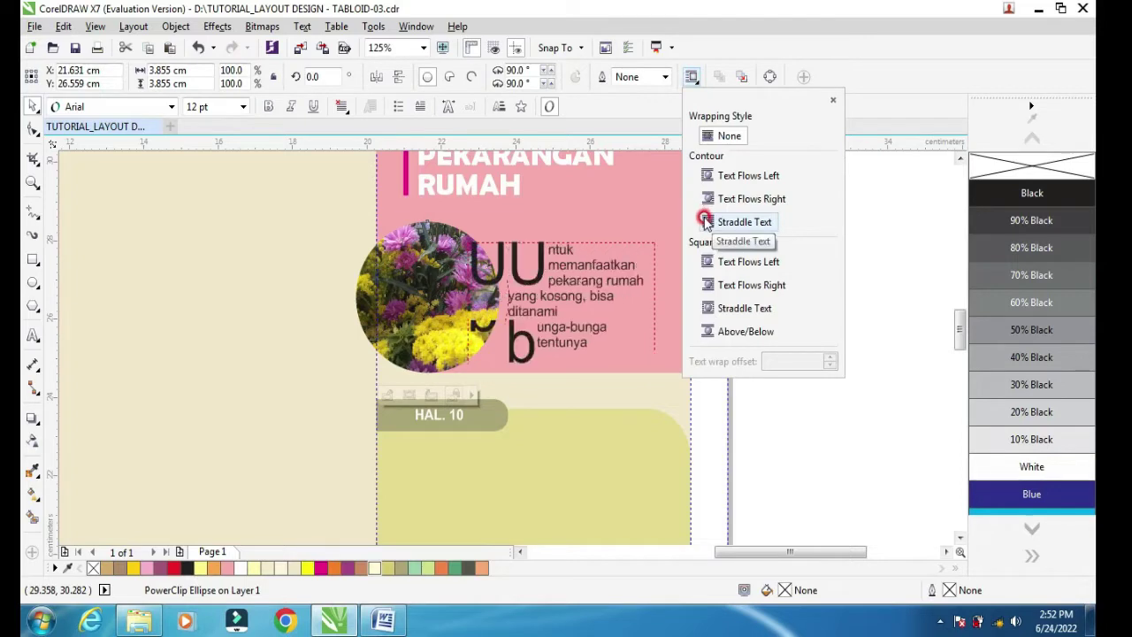
pyautogui.click(712, 198)
pyautogui.click(707, 227)
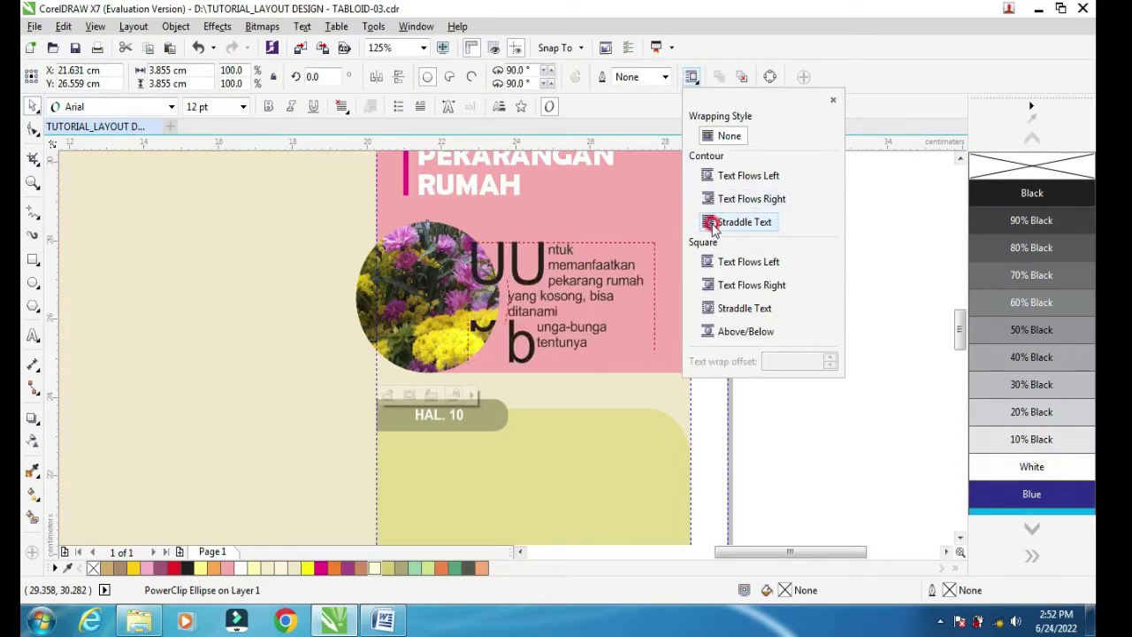
pyautogui.click(713, 263)
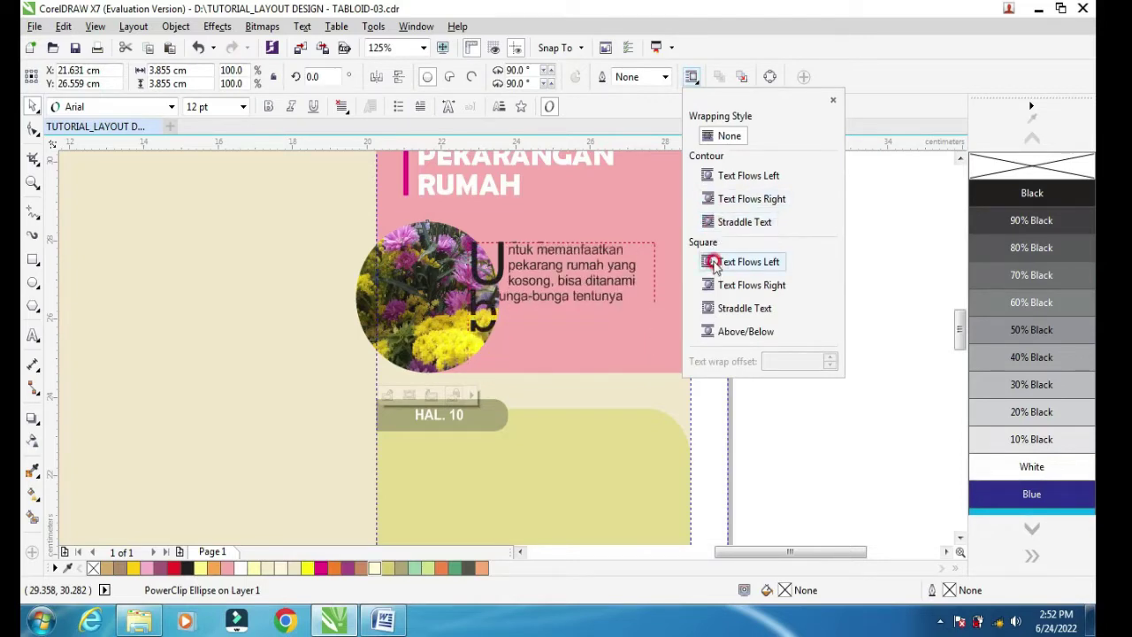
pyautogui.click(577, 266)
pyautogui.click(695, 80)
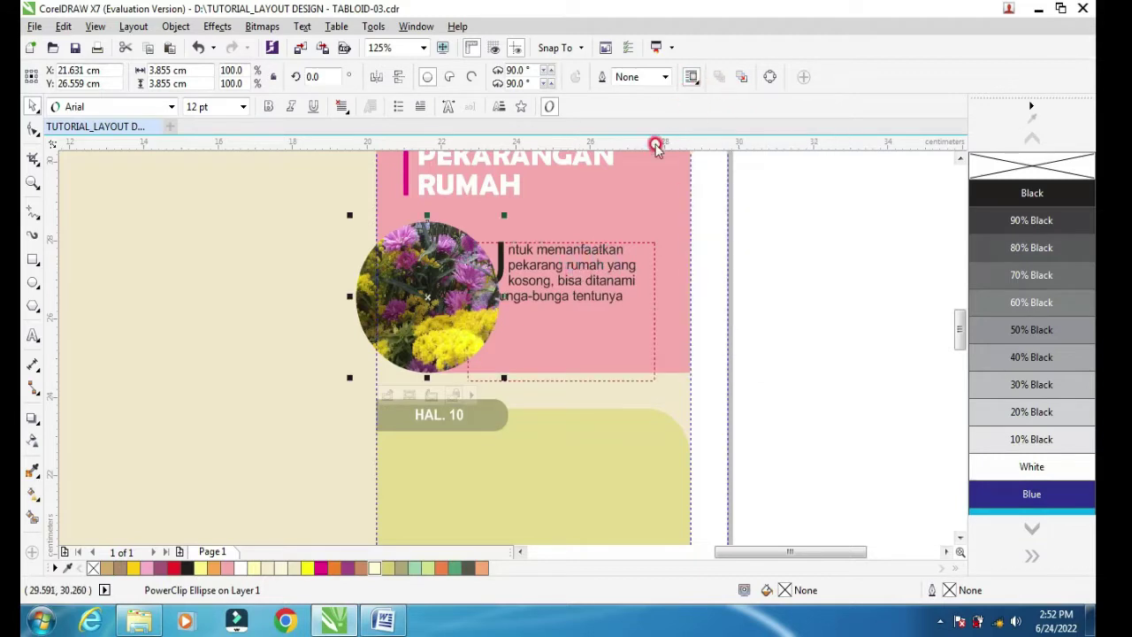
pyautogui.click(799, 237)
# Narrow the paragraph frame to about 4.21 cm, clear its drop caps, and apply a drop cap only to the opening "U" paragraph.
pyautogui.click(553, 256)
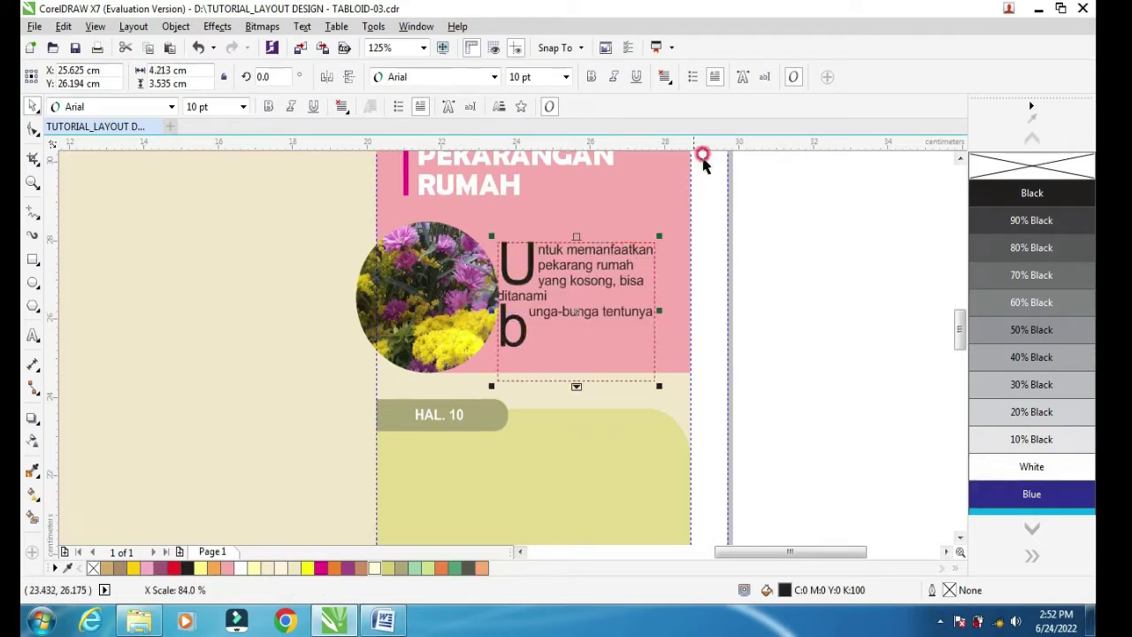
pyautogui.click(716, 78)
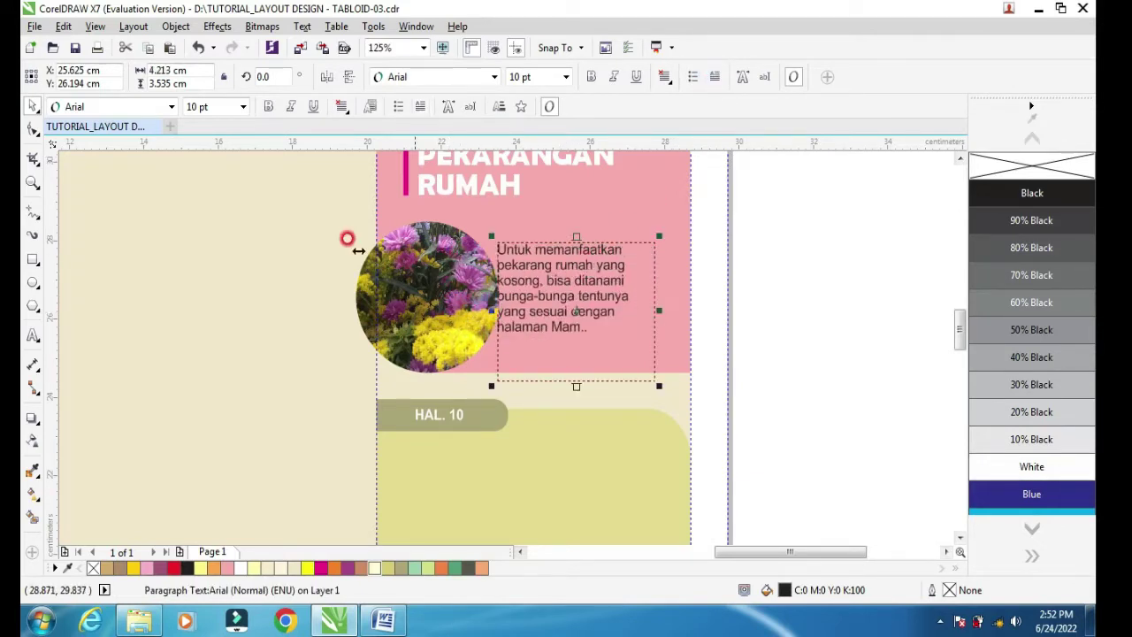
pyautogui.click(33, 337)
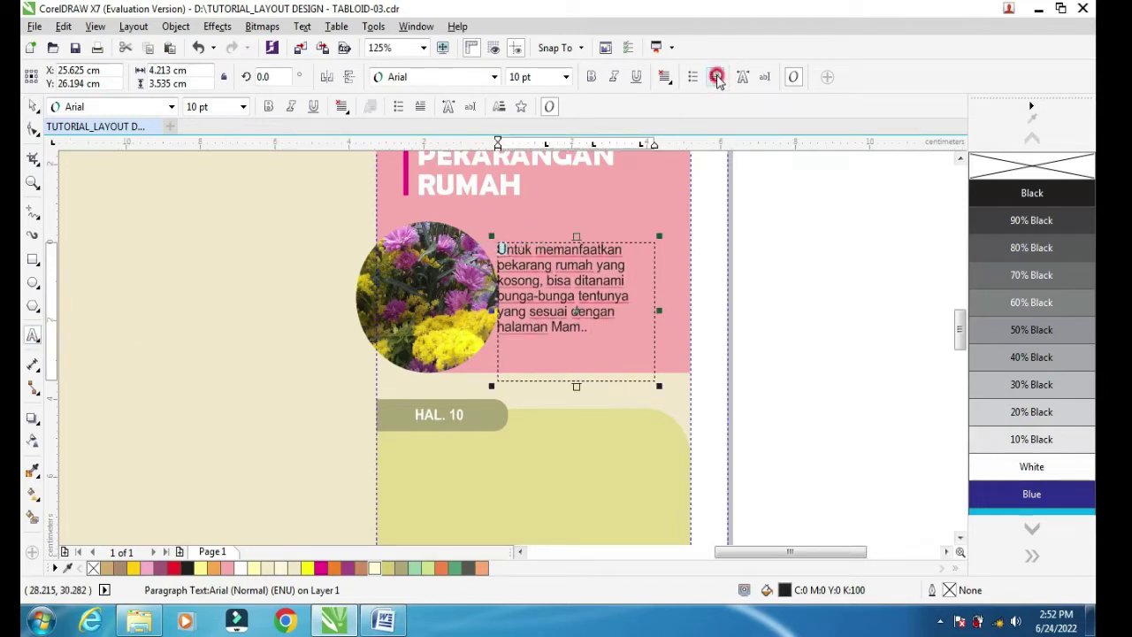
pyautogui.click(717, 78)
pyautogui.click(32, 107)
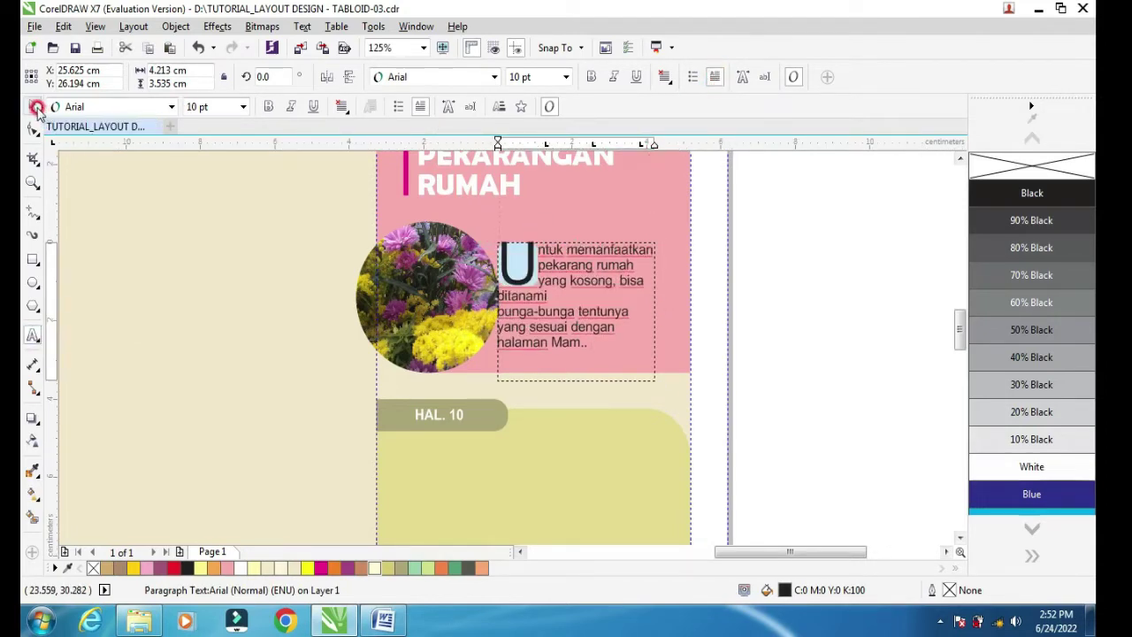
# Set the circular photo's text wrapping to the contour Straddle Text style so the paragraph follows its curve.
pyautogui.click(449, 306)
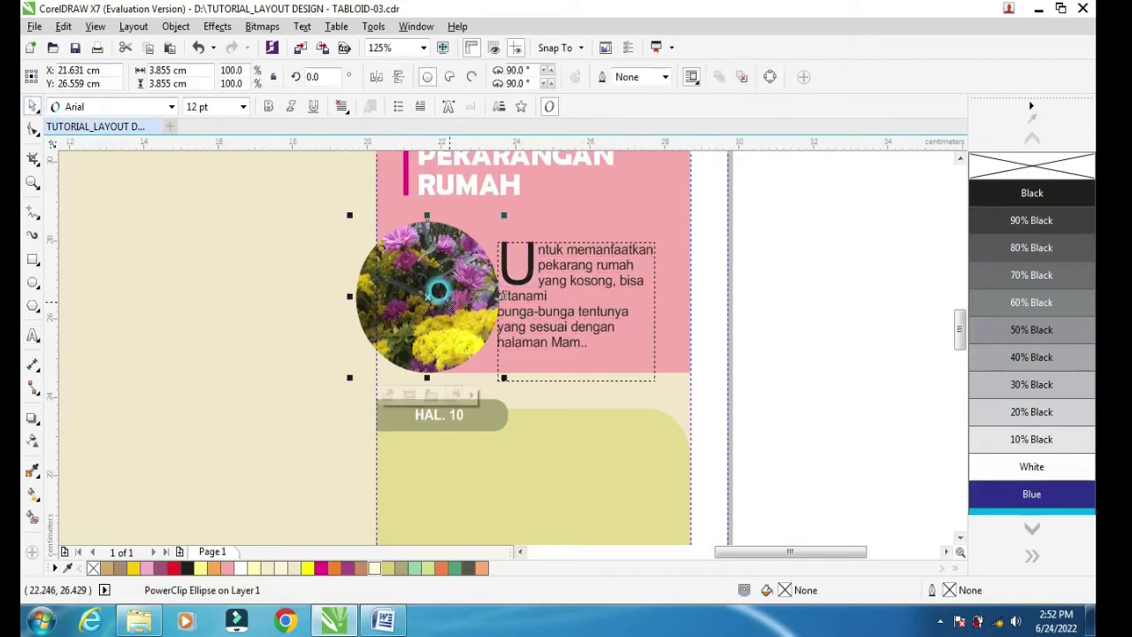
pyautogui.click(695, 77)
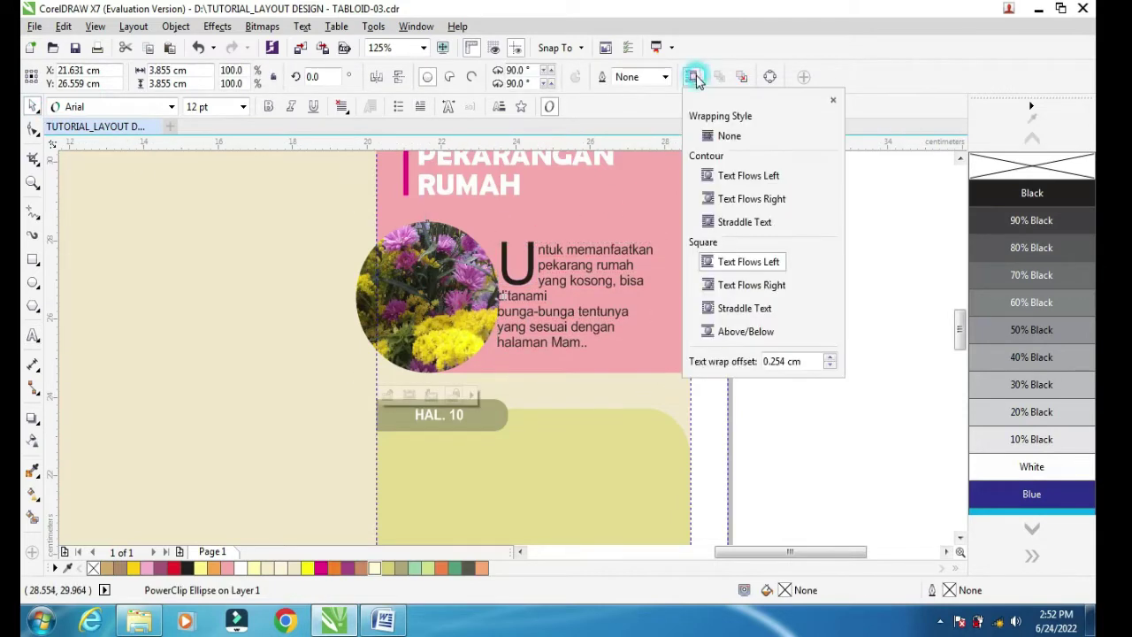
pyautogui.click(710, 222)
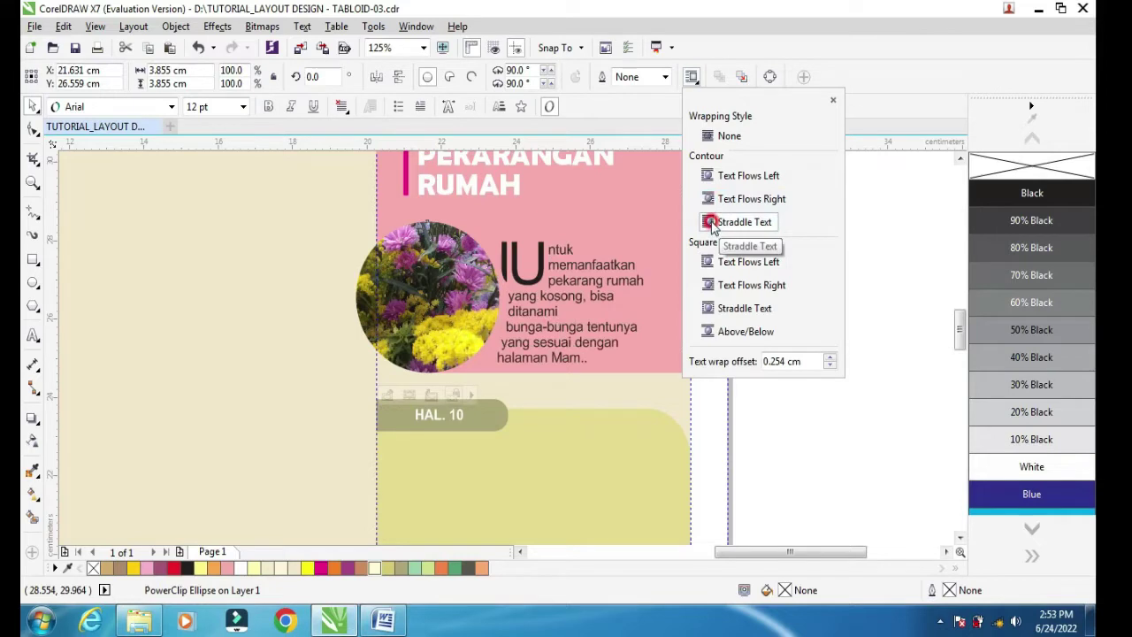
pyautogui.click(710, 263)
pyautogui.click(712, 286)
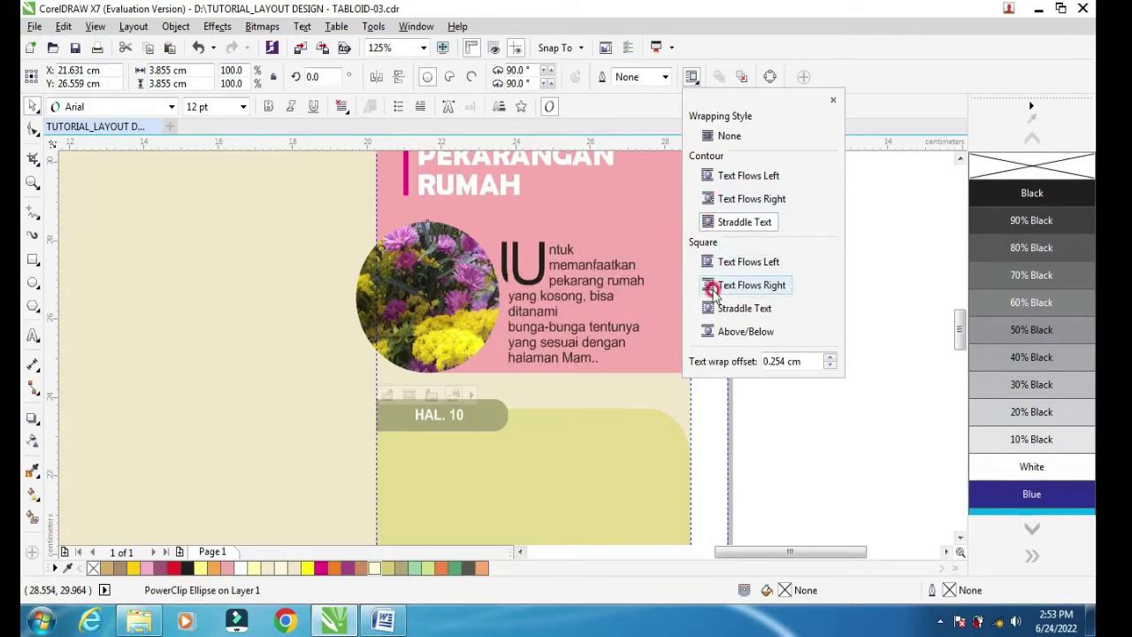
pyautogui.click(709, 200)
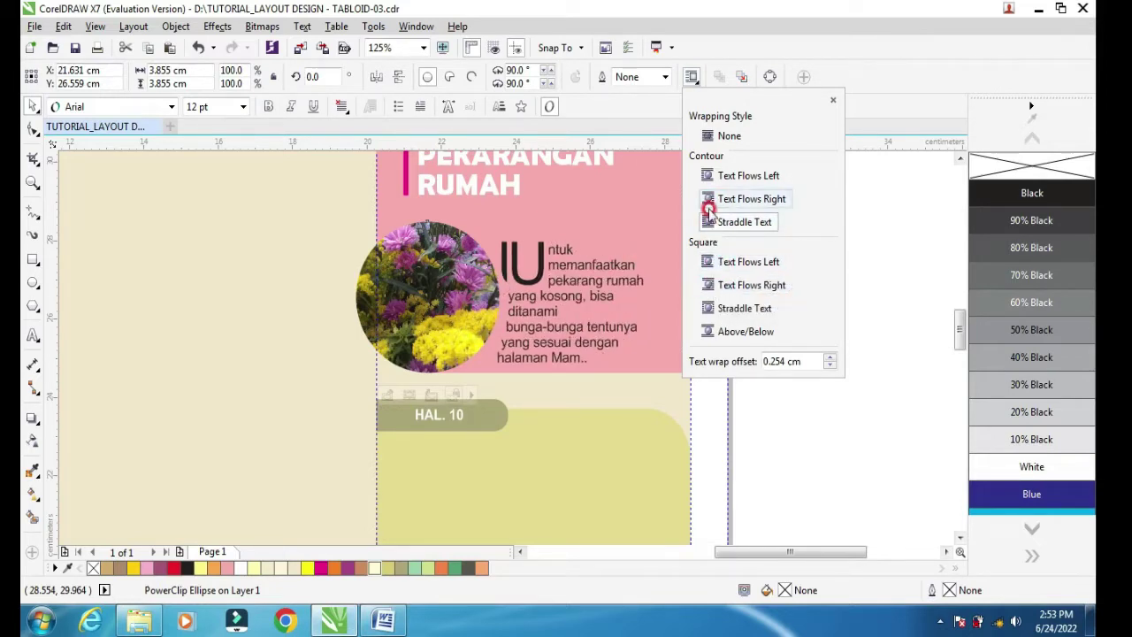
pyautogui.click(707, 223)
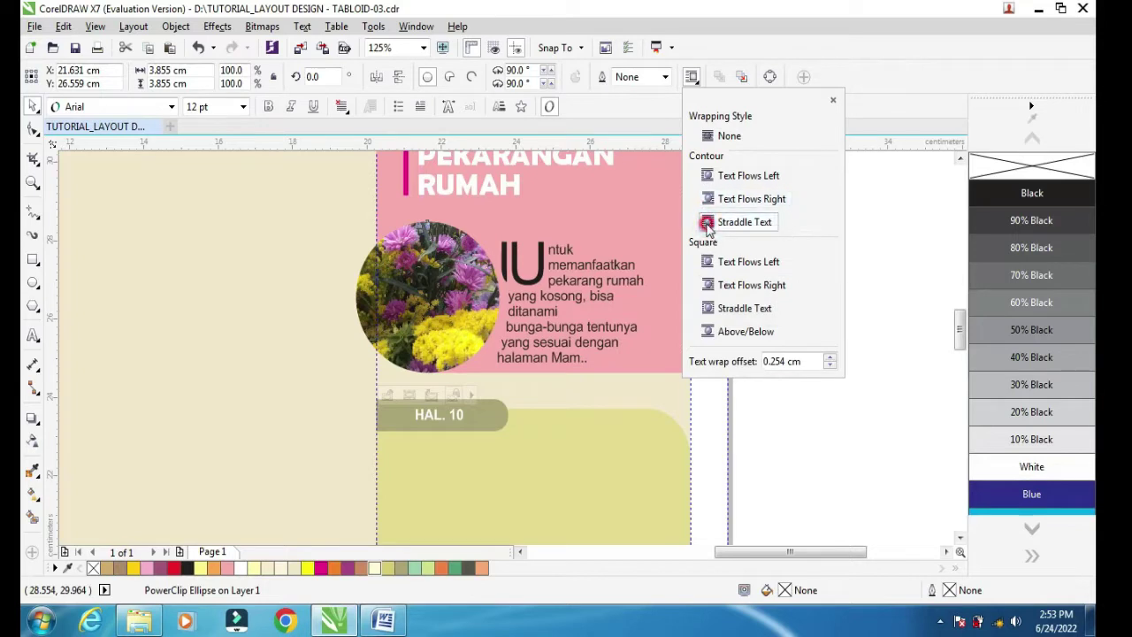
pyautogui.click(770, 206)
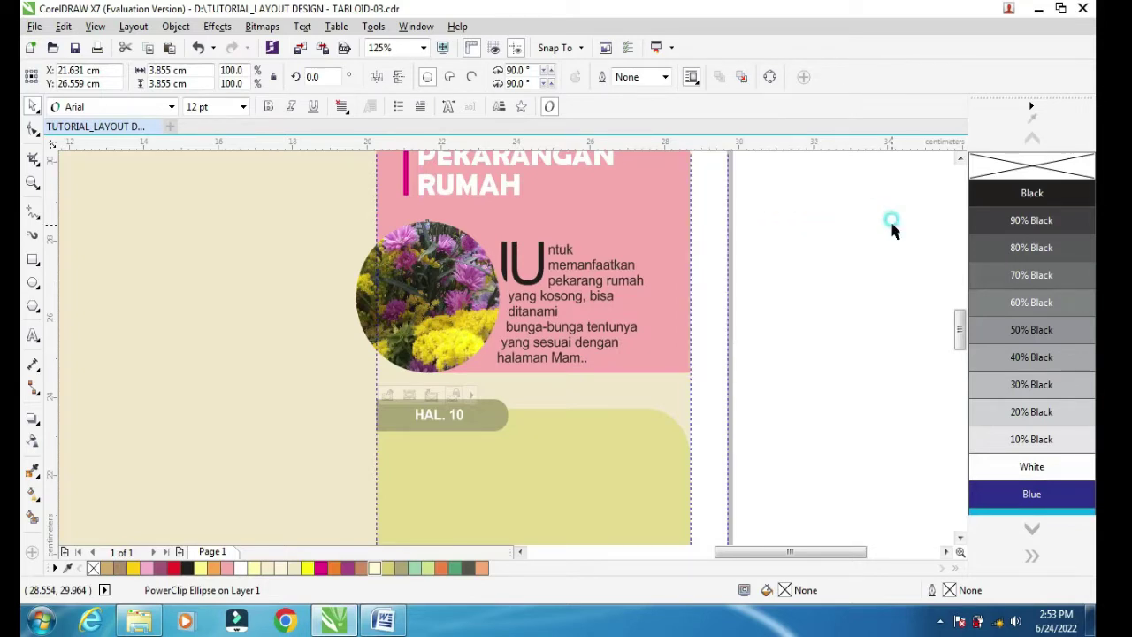
# Shift the circular flower photo slightly closer to the pink box's paragraph, then try moving it farther away and undo that last move.
pyautogui.click(484, 290)
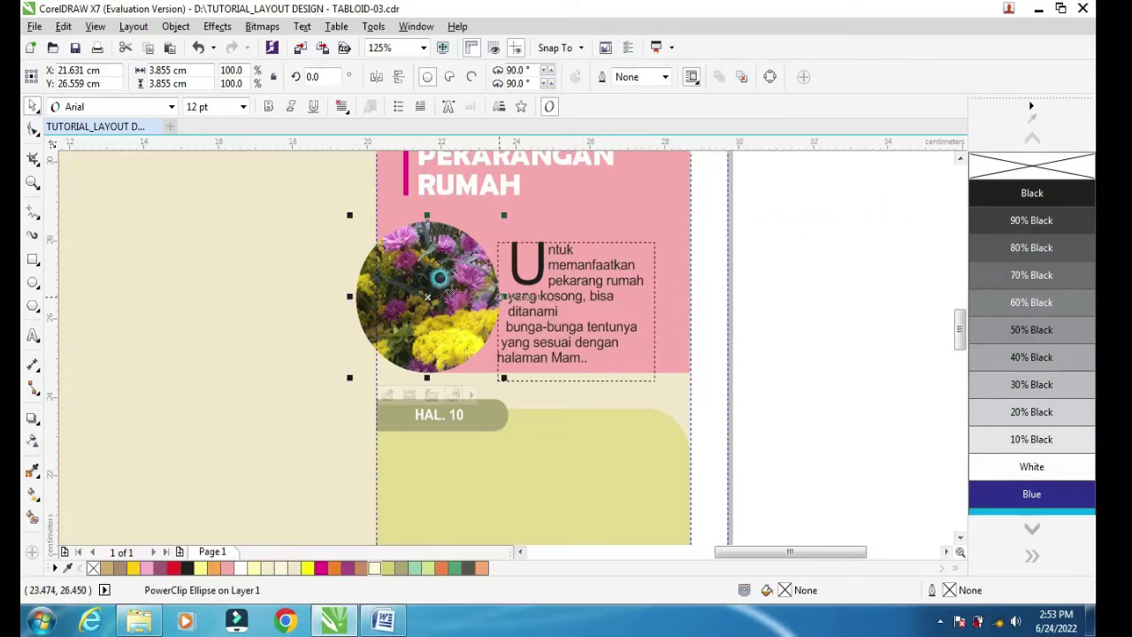
pyautogui.scroll(2, 440, 279)
pyautogui.moveTo(440, 279)
pyautogui.mouseDown()
pyautogui.moveTo(471, 276)
pyautogui.moveTo(459, 278)
pyautogui.mouseUp()
pyautogui.scroll(-2, 482, 279)
pyautogui.moveTo(519, 313); pyautogui.dragTo(486, 305)
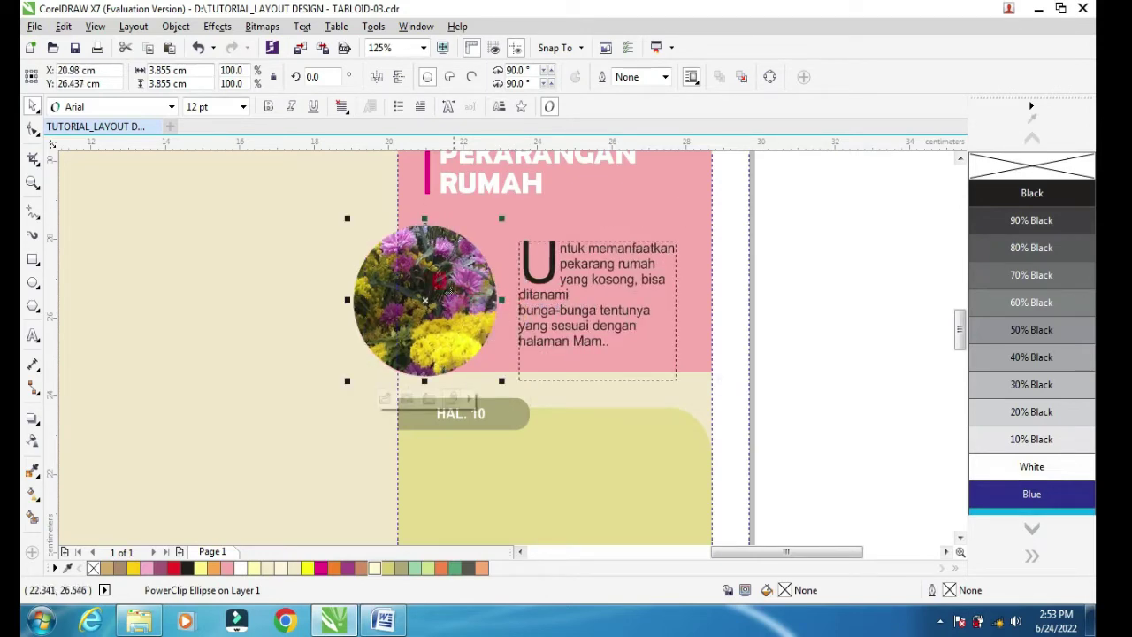
pyautogui.hotkey('ctrl', 'z')
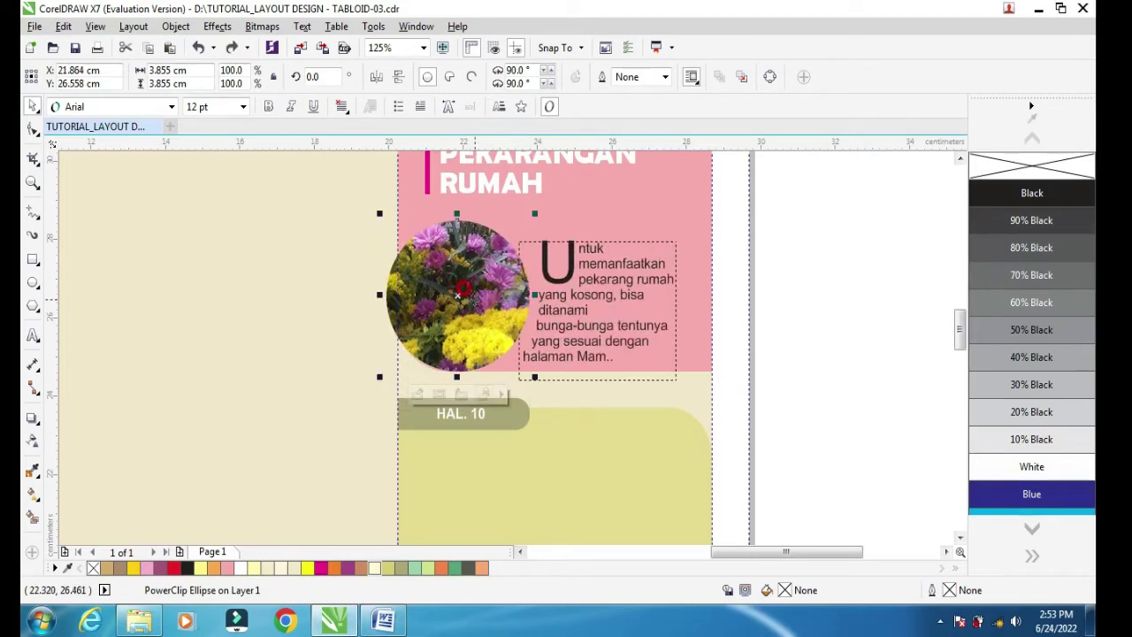
pyautogui.click(789, 311)
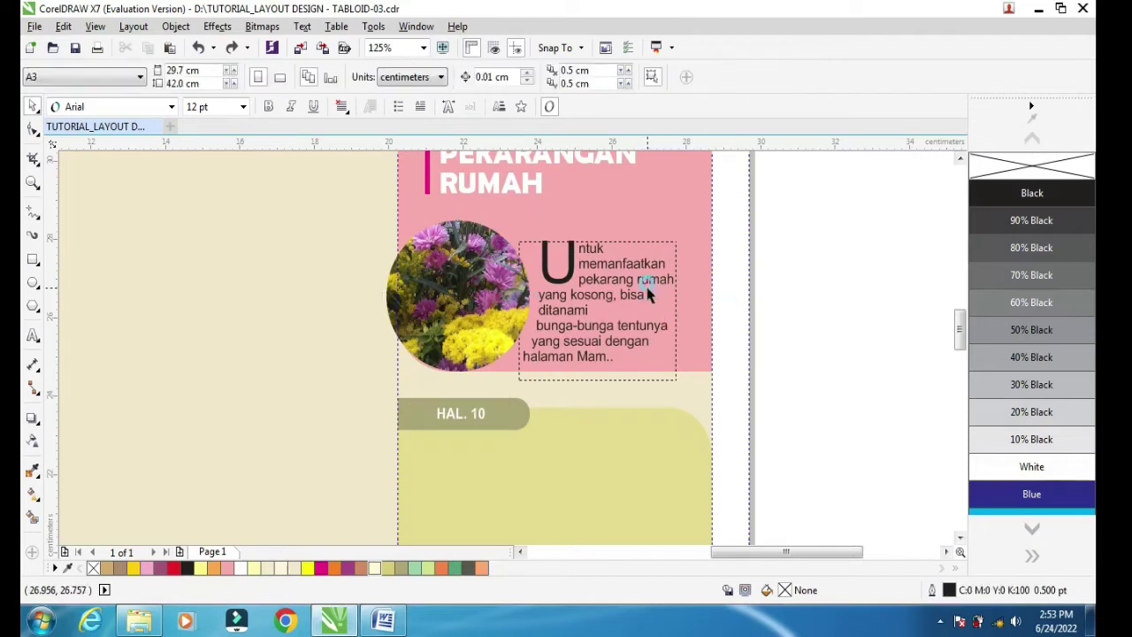
# Widen the pink box's paragraph frame to about 4.56 cm and set its font to Chaparral Pro.
pyautogui.click(630, 278)
pyautogui.moveTo(681, 310); pyautogui.dragTo(694, 310)
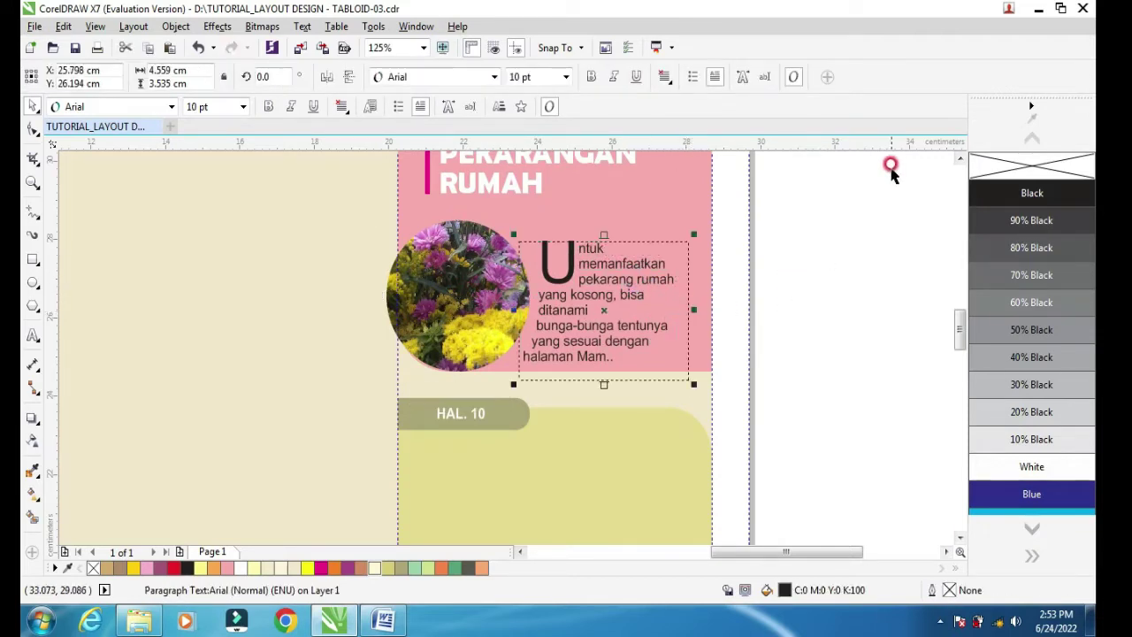
pyautogui.click(960, 158)
pyautogui.click(959, 158)
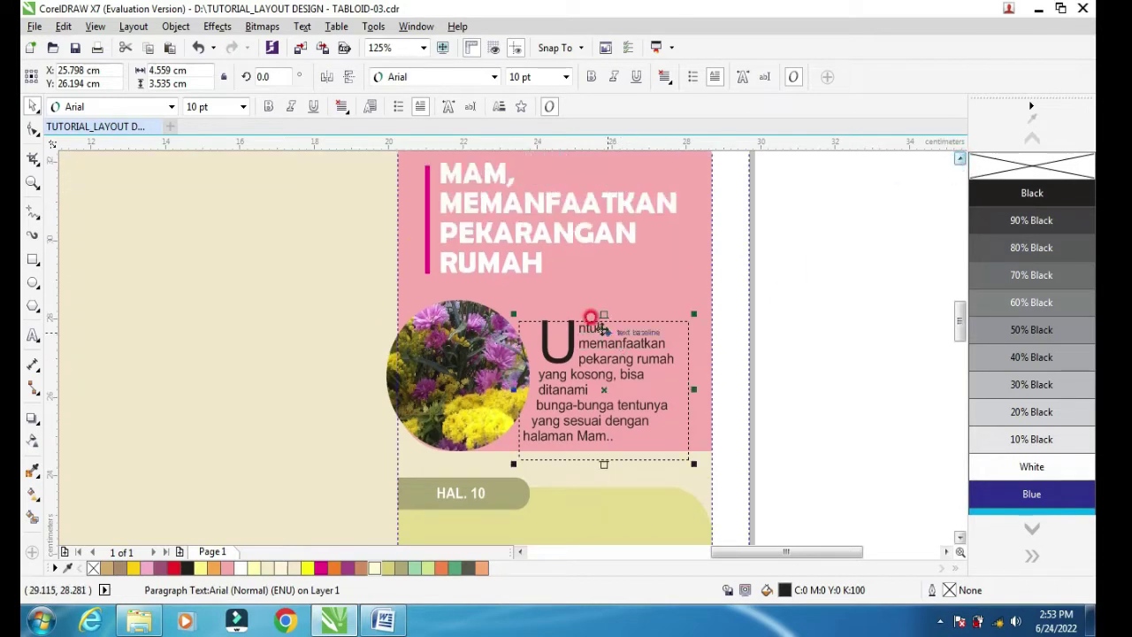
pyautogui.click(489, 77)
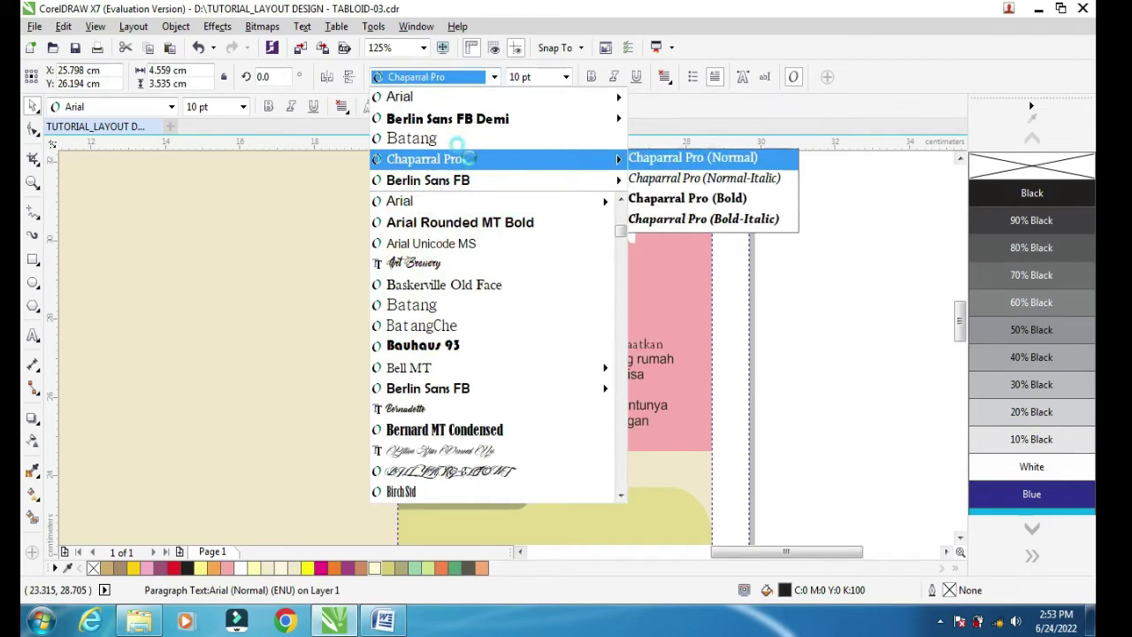
pyautogui.click(468, 160)
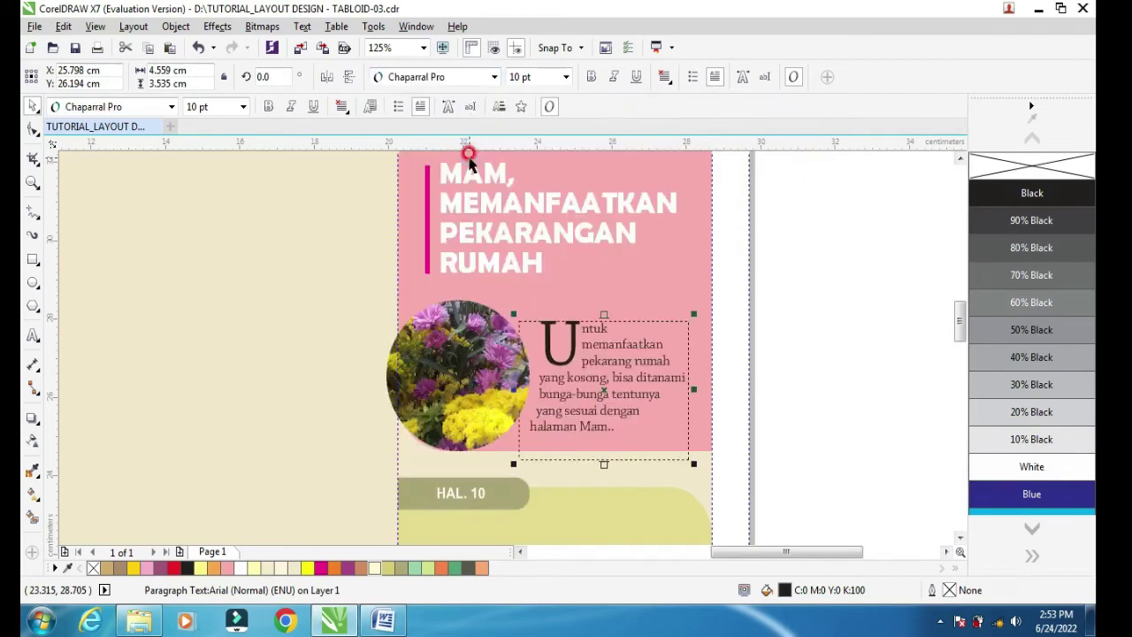
pyautogui.click(794, 333)
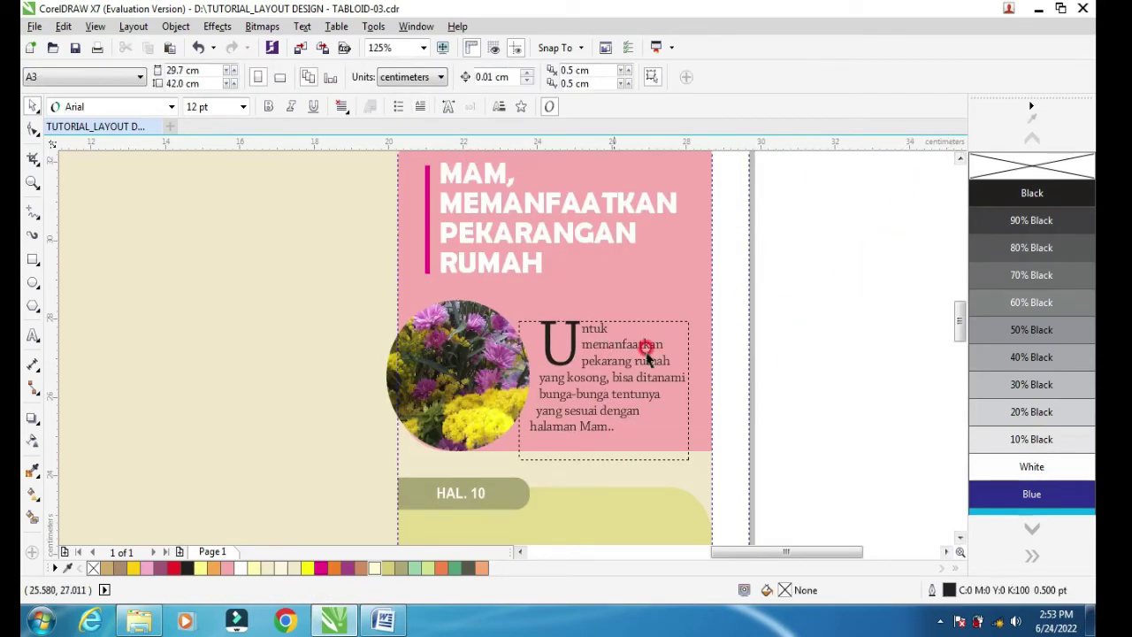
# Switch to Word, copy the paragraph beneath the "SANTAI YUK MAM.." heading, and return to the CorelDRAW layout.
pyautogui.scroll(-2, 809, 314)
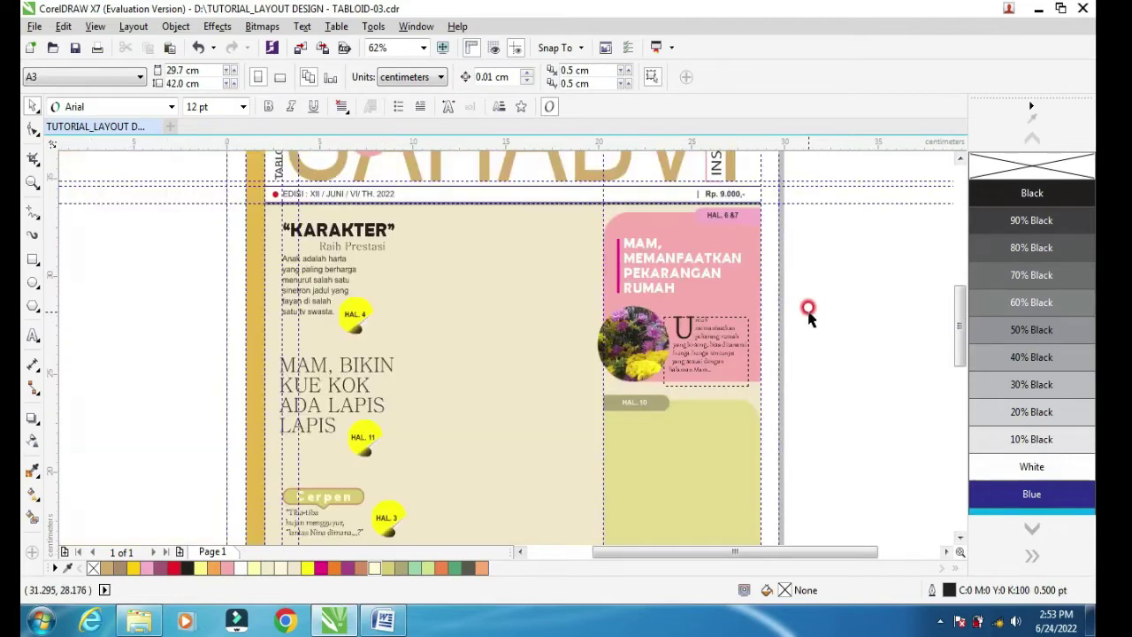
pyautogui.click(959, 536)
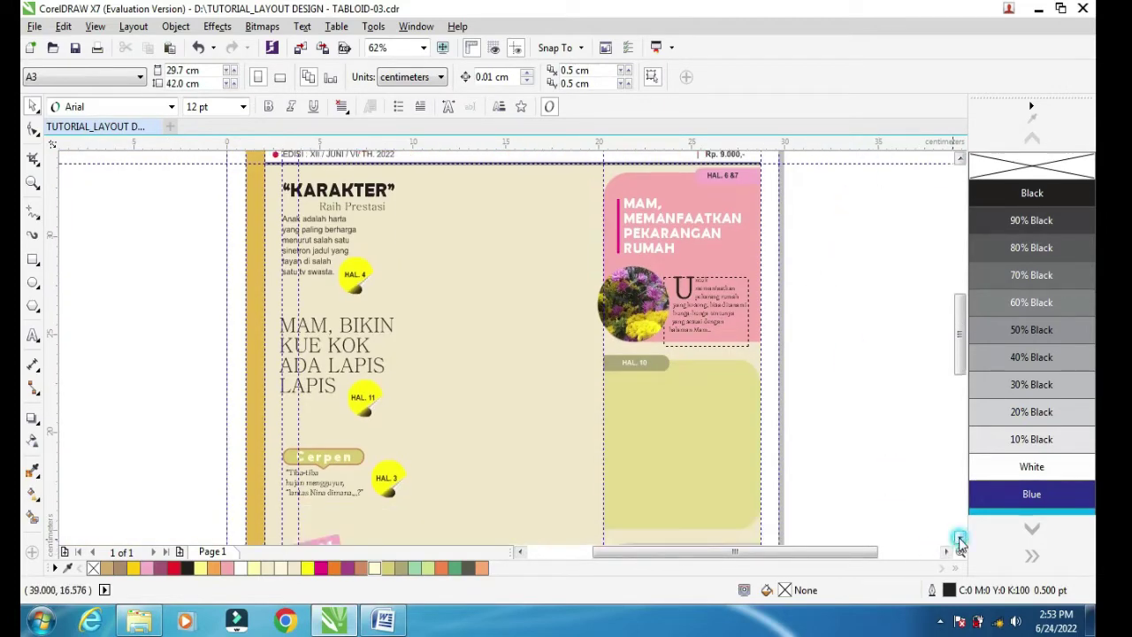
pyautogui.click(960, 537)
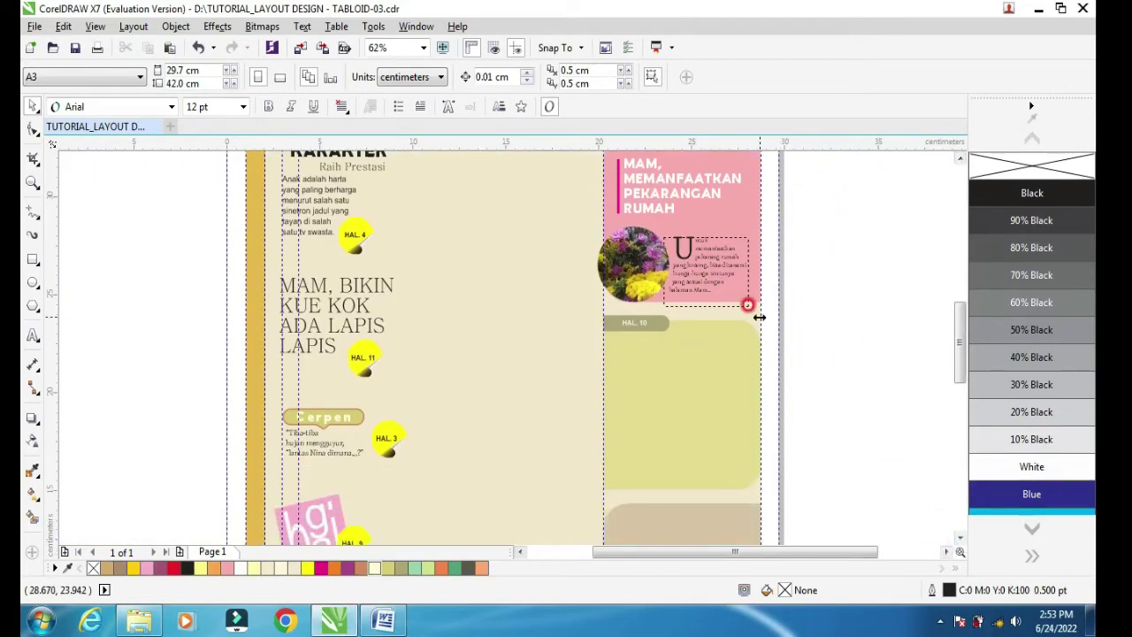
pyautogui.click(947, 552)
pyautogui.click(959, 160)
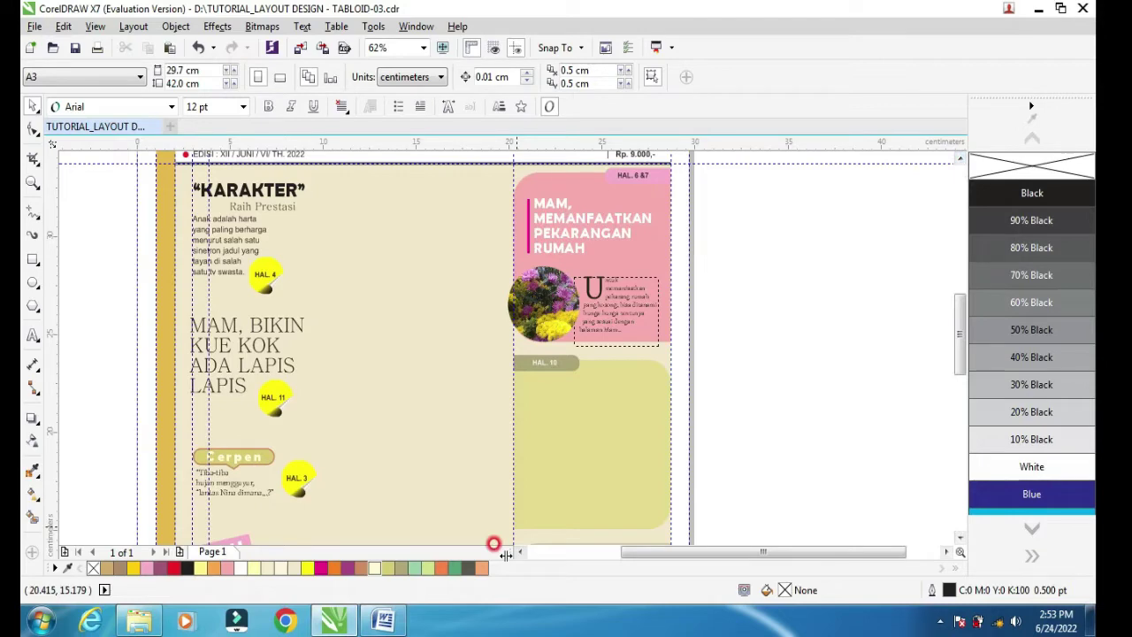
pyautogui.click(382, 622)
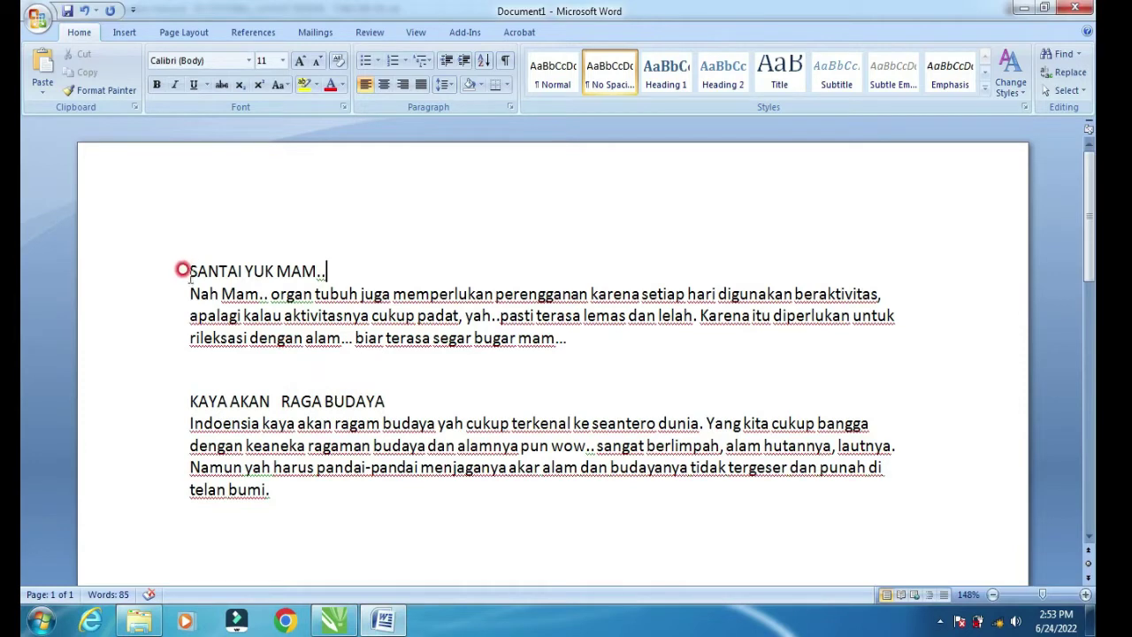
pyautogui.moveTo(183, 284); pyautogui.dragTo(543, 353)
pyautogui.click(82, 73)
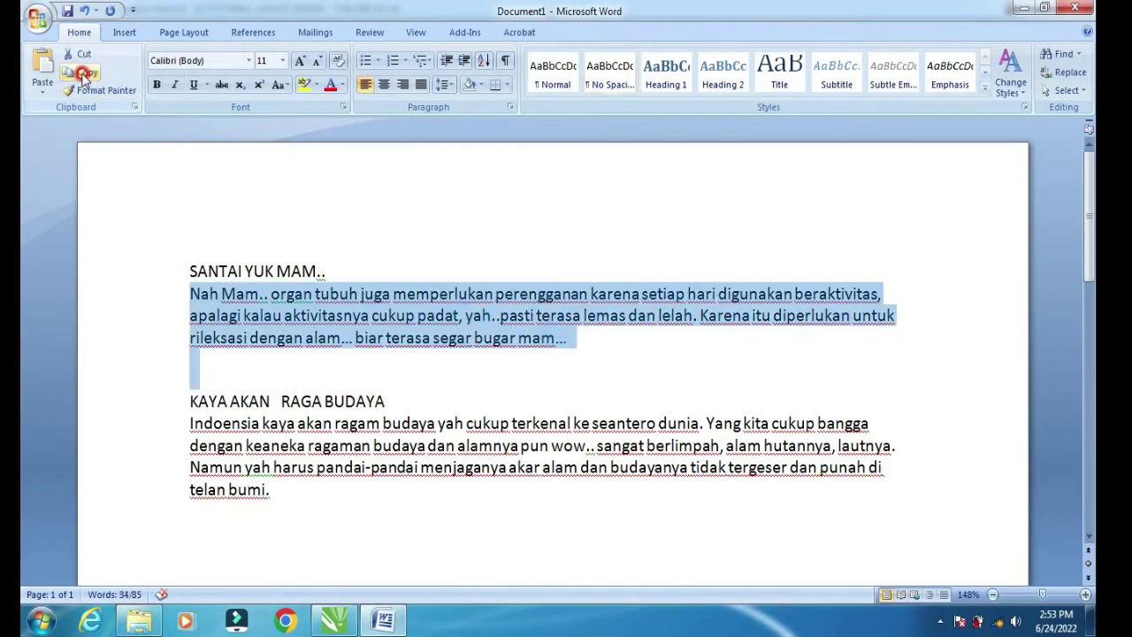
pyautogui.click(1021, 10)
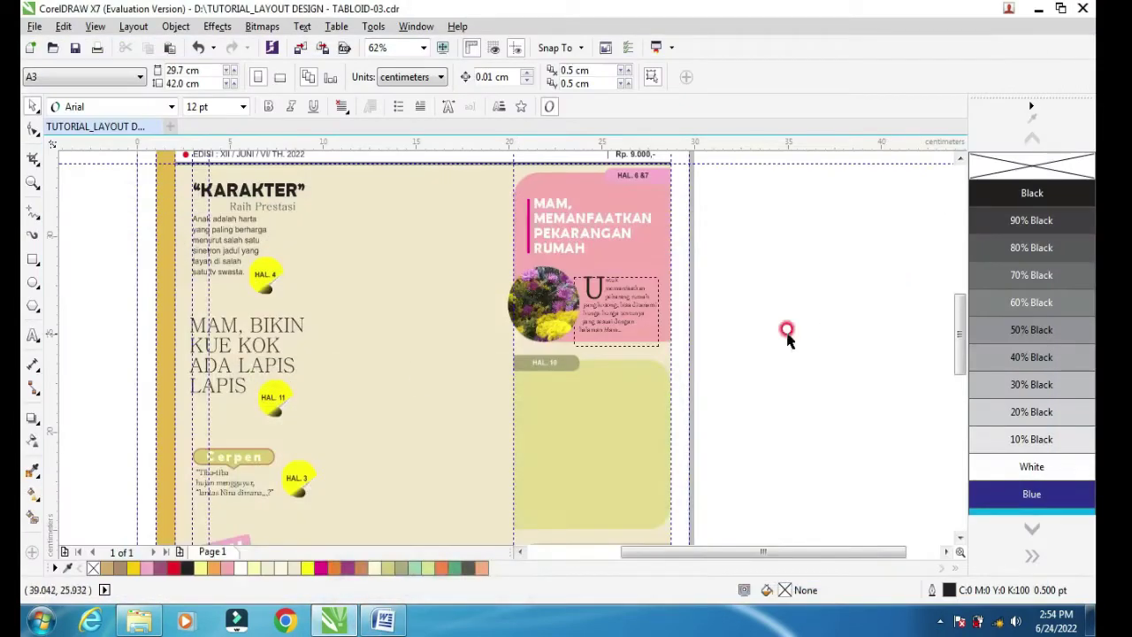
# Create a paragraph text frame about 4.9 x 4.1 cm in the green box and paste the copied text, maintaining fonts and formatting.
pyautogui.click(29, 334)
pyautogui.moveTo(579, 417); pyautogui.dragTo(670, 497)
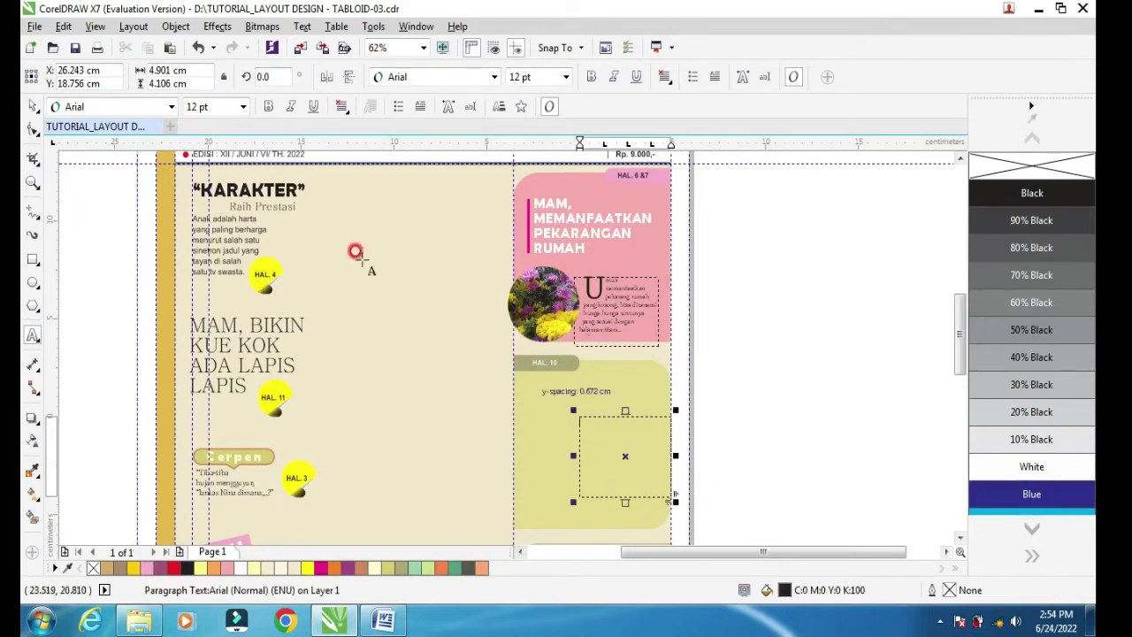
pyautogui.click(63, 26)
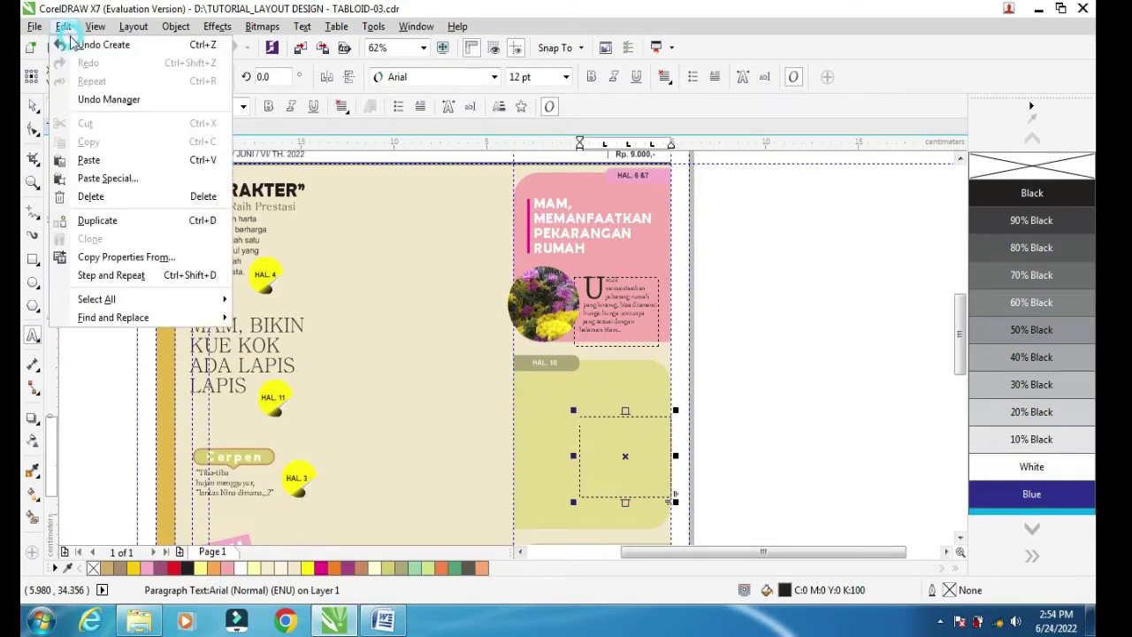
pyautogui.click(89, 156)
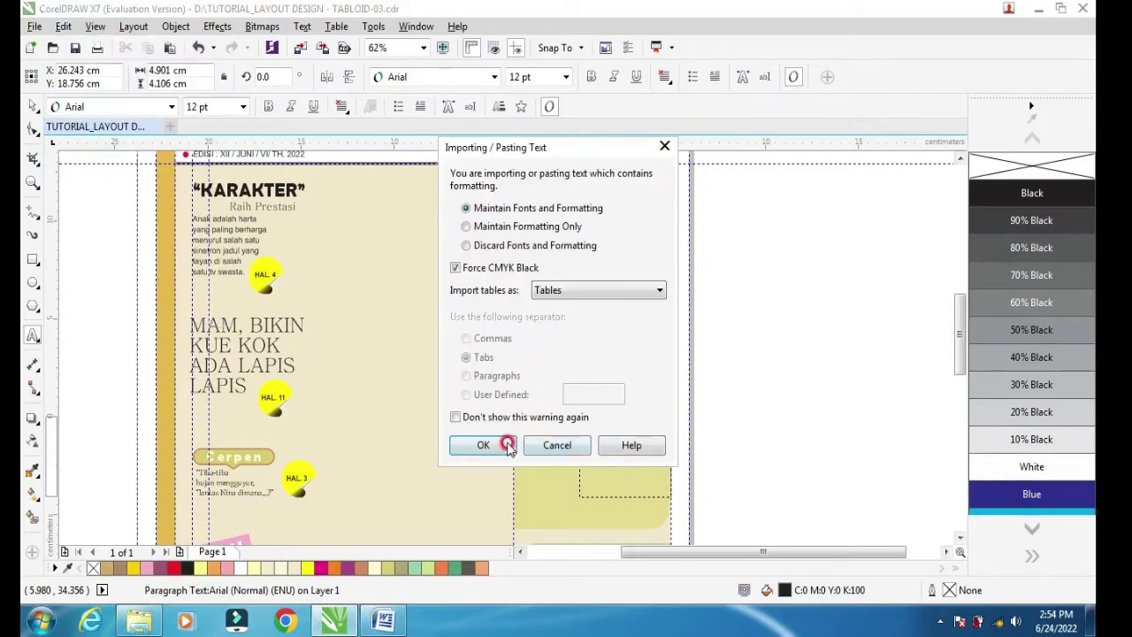
pyautogui.click(484, 445)
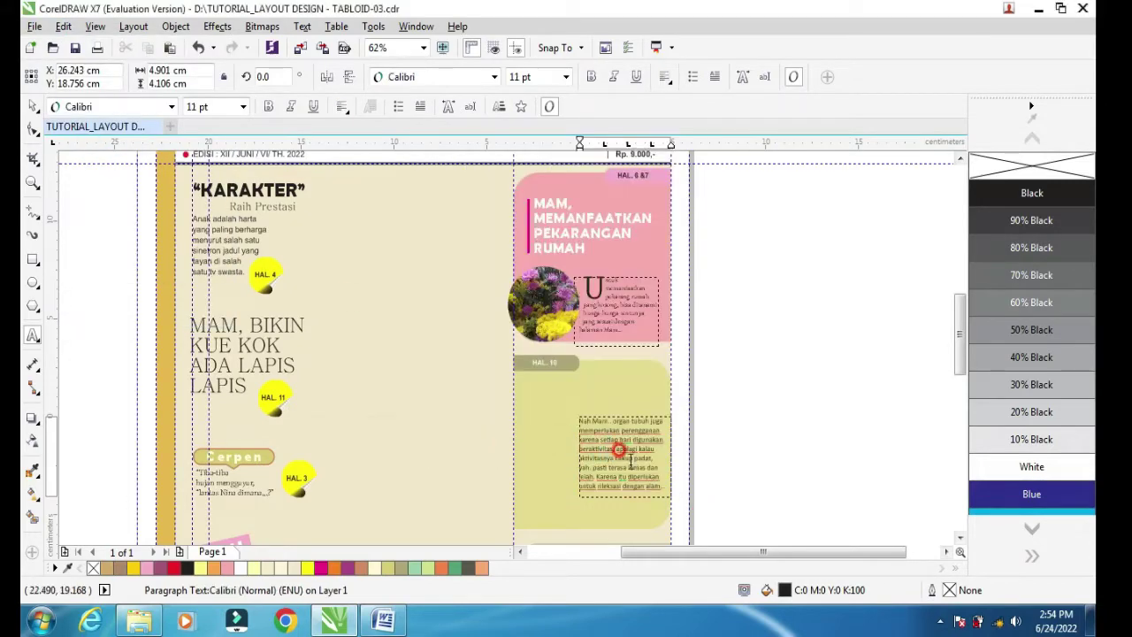
pyautogui.click(30, 106)
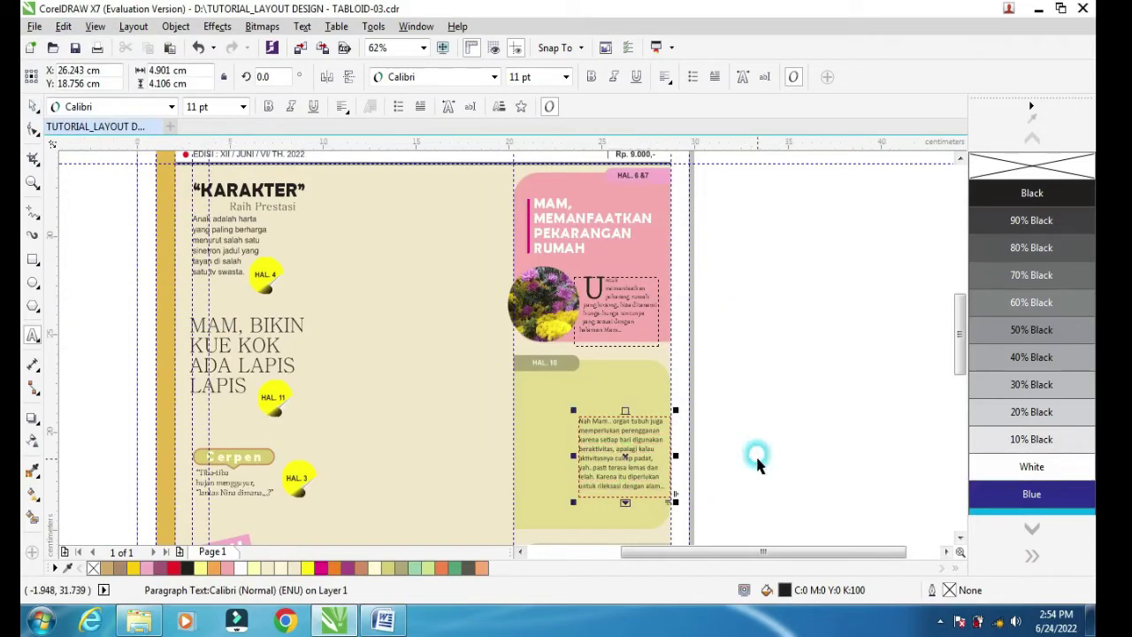
# Lengthen the green box's paragraph frame downward to a height of about 4.95 cm.
pyautogui.click(635, 460)
pyautogui.scroll(2, 635, 459)
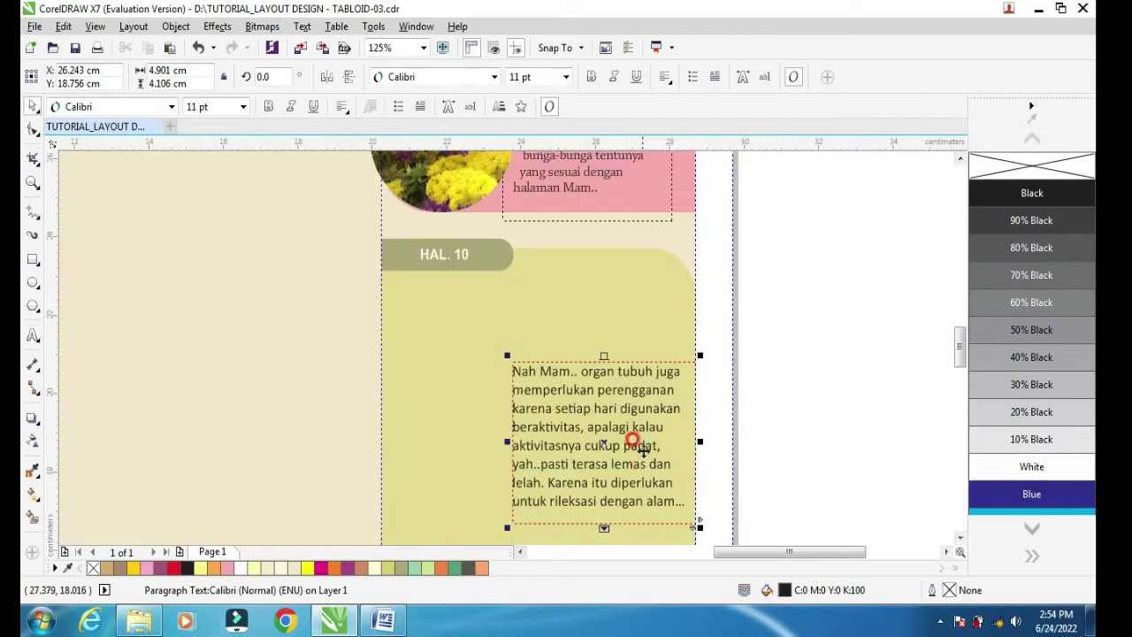
pyautogui.click(960, 538)
pyautogui.click(959, 538)
pyautogui.click(606, 451)
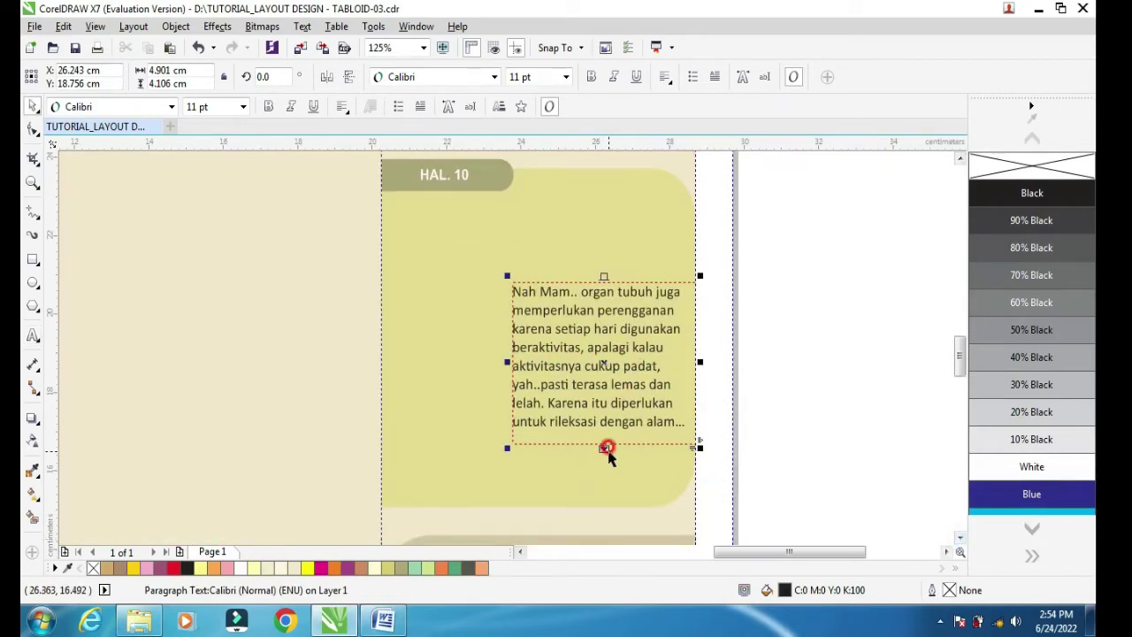
pyautogui.moveTo(607, 451); pyautogui.dragTo(605, 480)
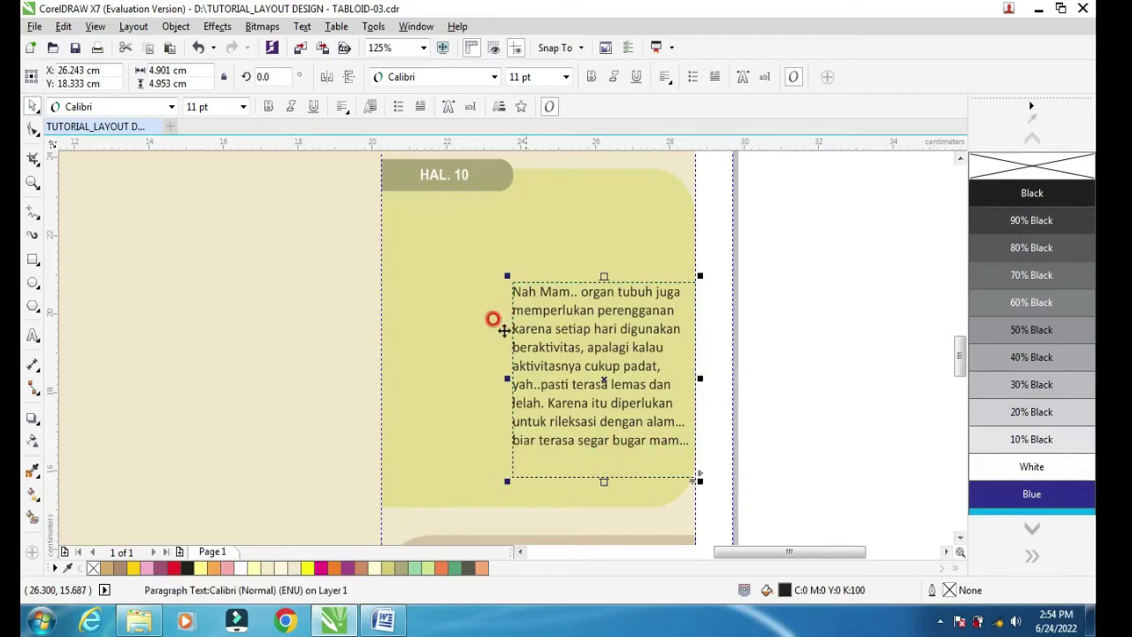
# Apply a drop cap to the opening "N" of the green box's paragraph.
pyautogui.click(31, 337)
pyautogui.click(524, 291)
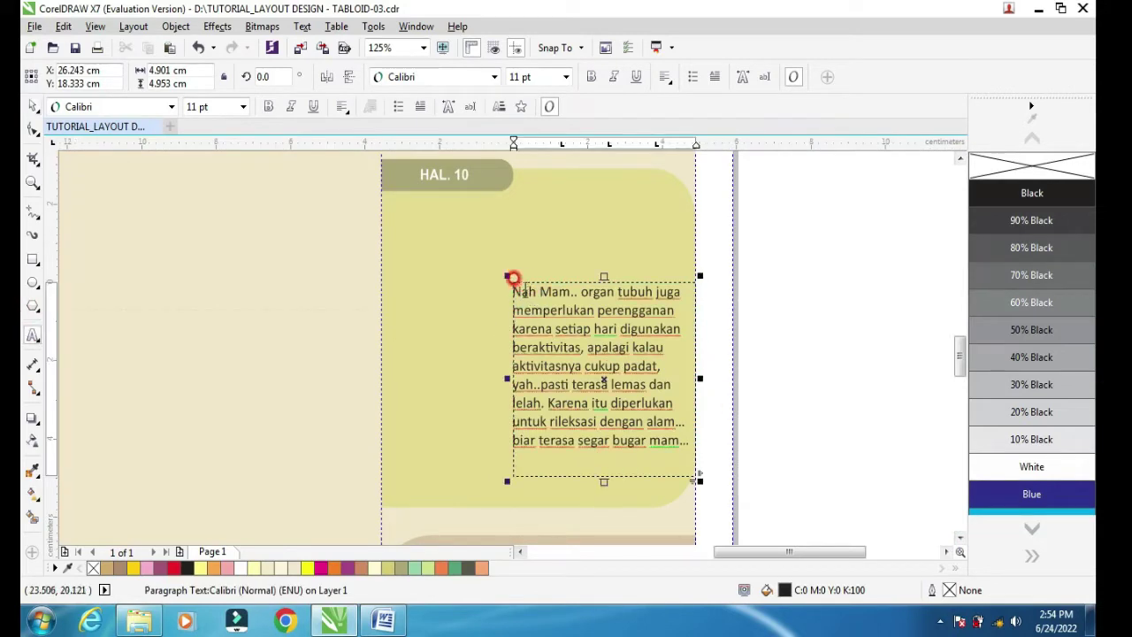
pyautogui.click(727, 78)
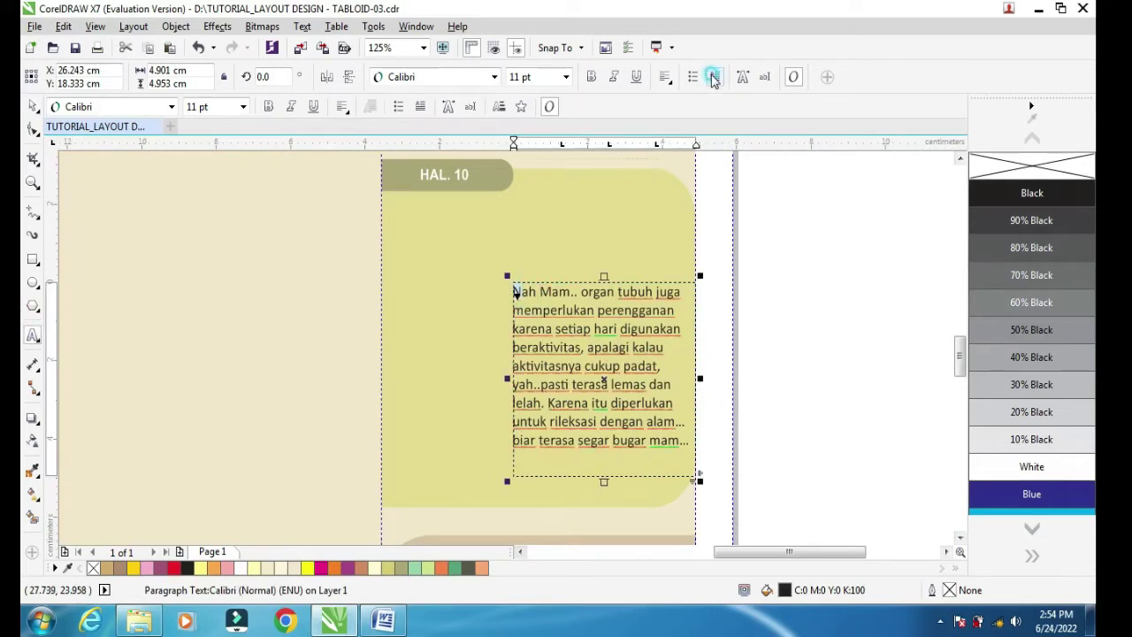
pyautogui.click(215, 142)
pyautogui.click(34, 105)
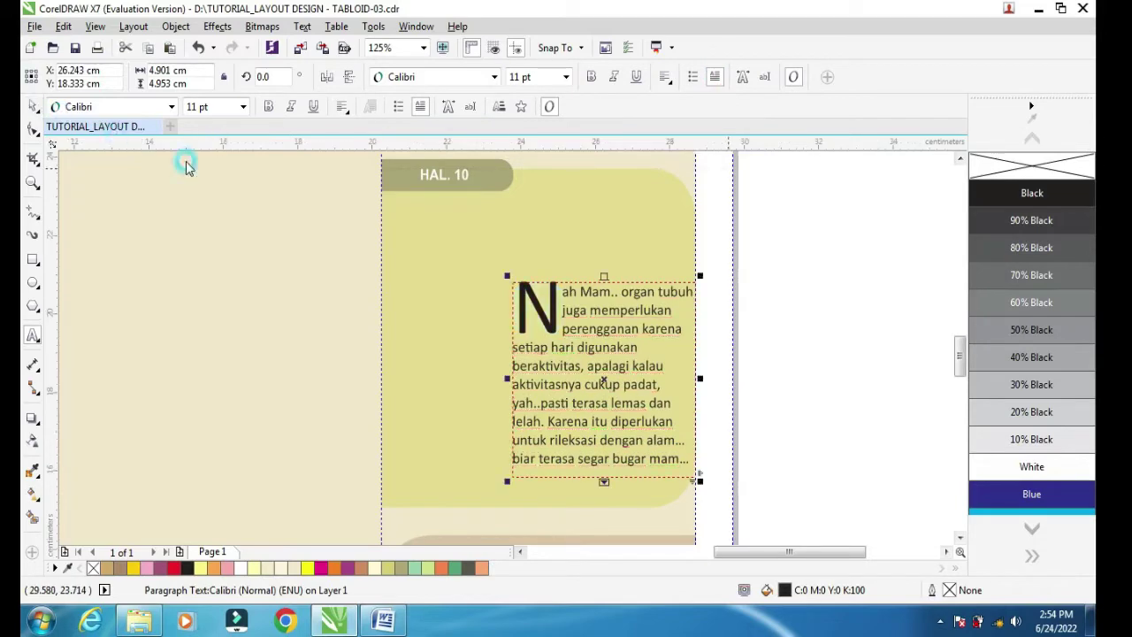
# Set the green box's paragraph font to Chaparral Pro and lengthen its frame to about 5.36 cm so all the text fits.
pyautogui.click(492, 77)
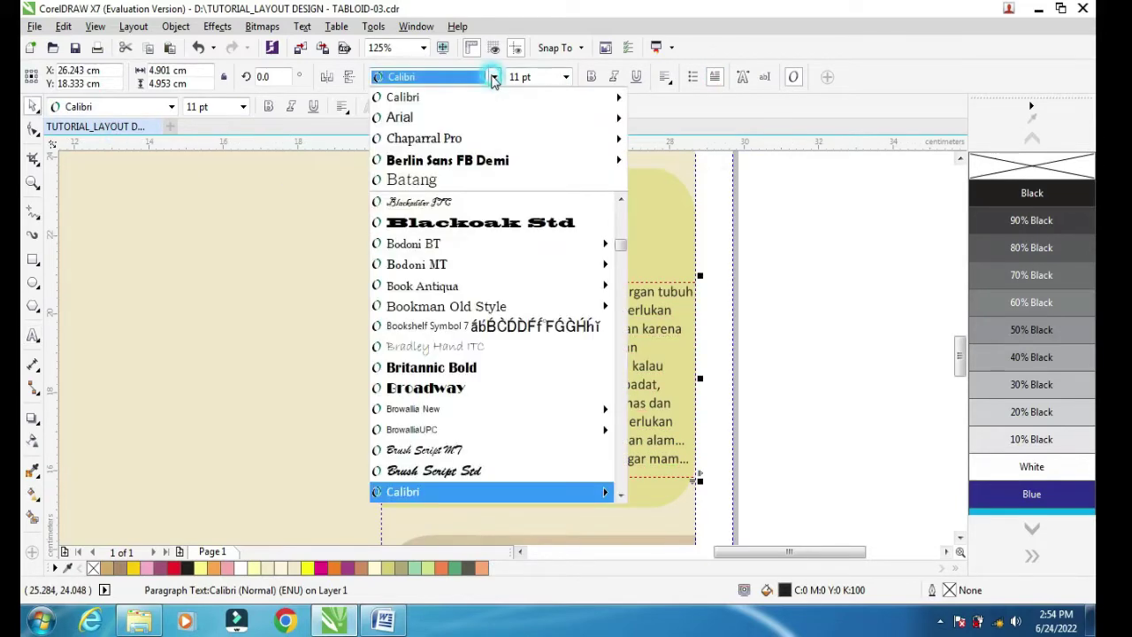
pyautogui.click(466, 141)
pyautogui.click(575, 306)
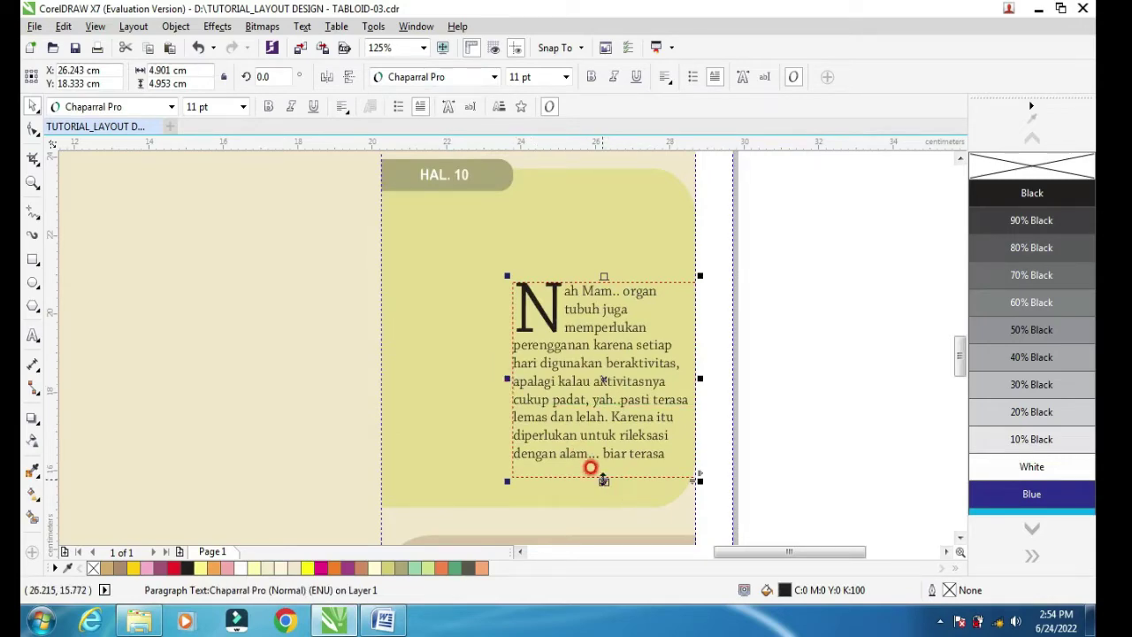
pyautogui.moveTo(604, 481); pyautogui.dragTo(604, 497)
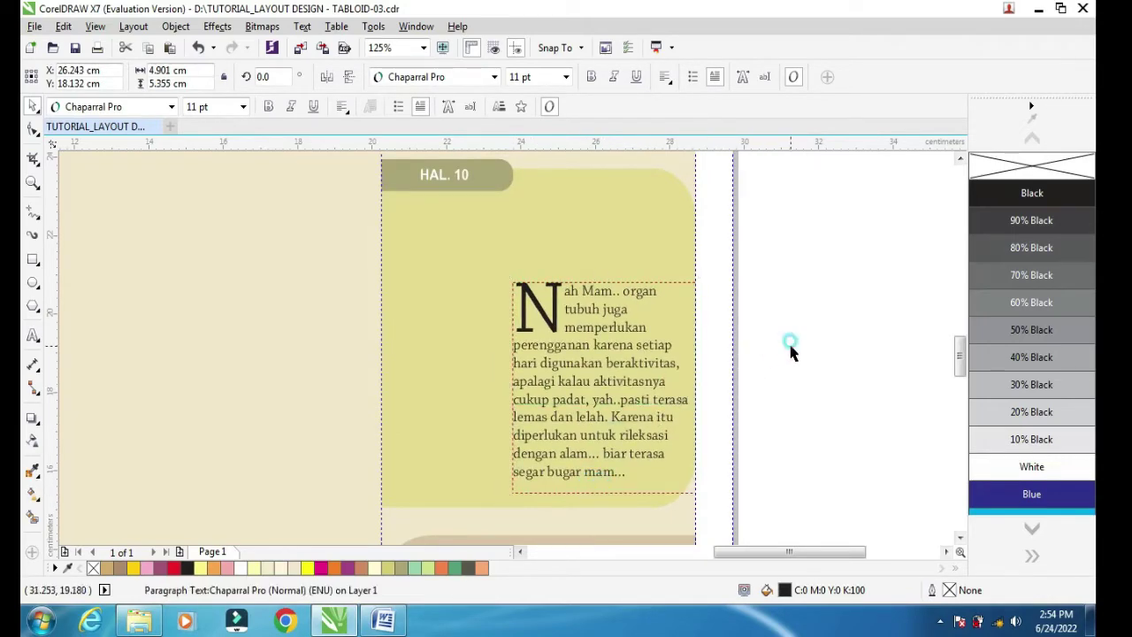
pyautogui.click(711, 338)
pyautogui.scroll(-2, 713, 341)
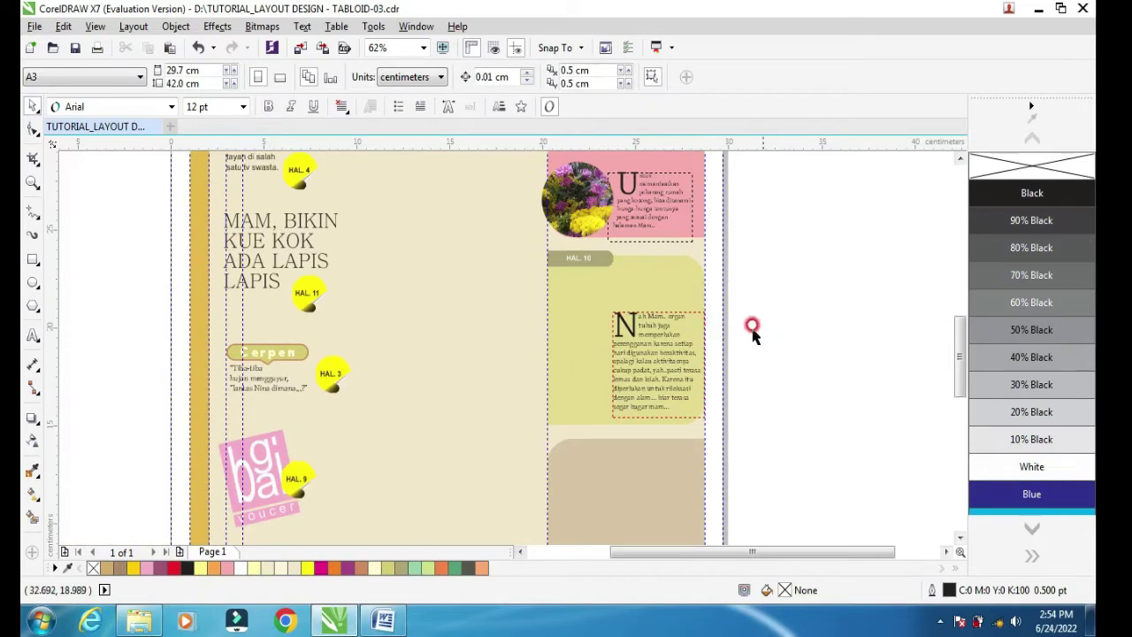
# Import the photo IMG-20180209-WA0009 and place it at its original size on the pasteboard beside the green box.
pyautogui.click(322, 48)
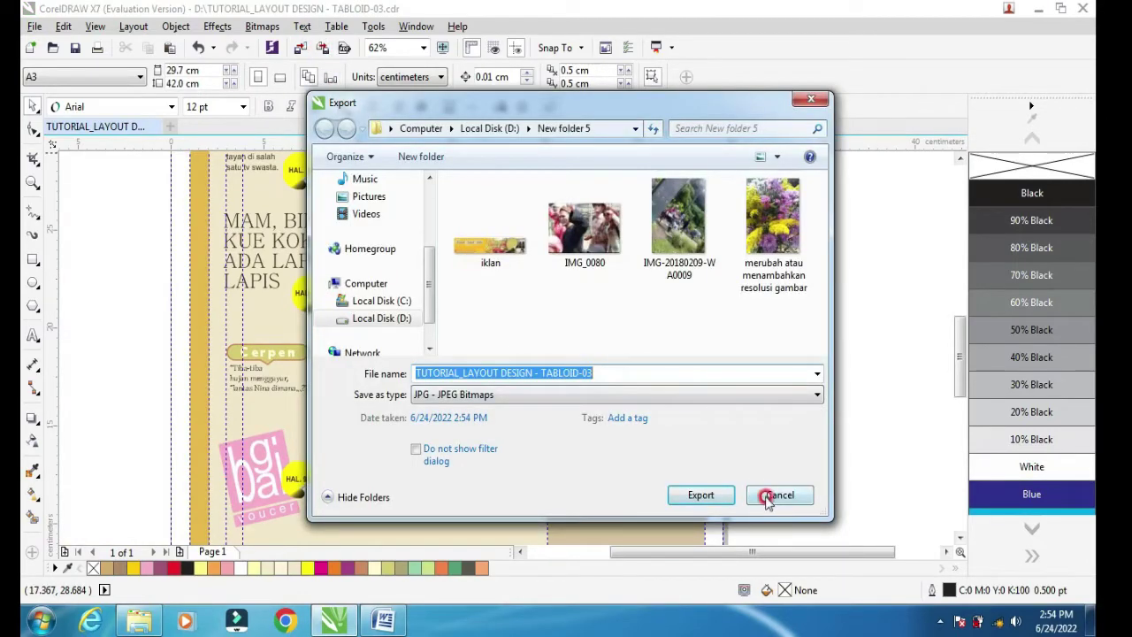
pyautogui.click(766, 497)
pyautogui.click(298, 49)
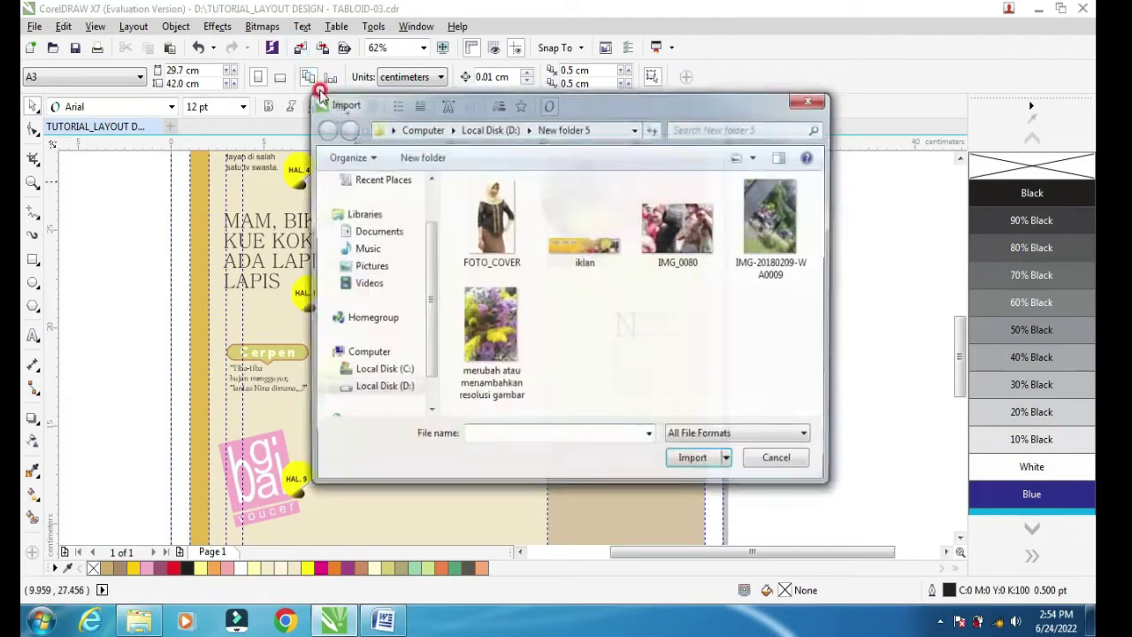
pyautogui.click(737, 266)
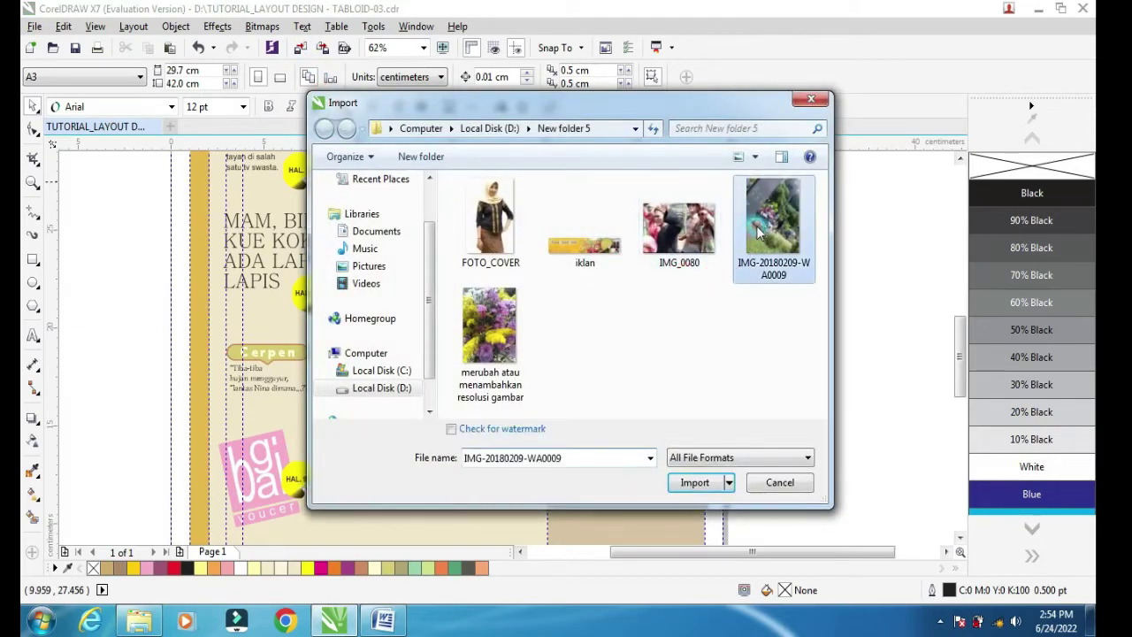
pyautogui.click(695, 480)
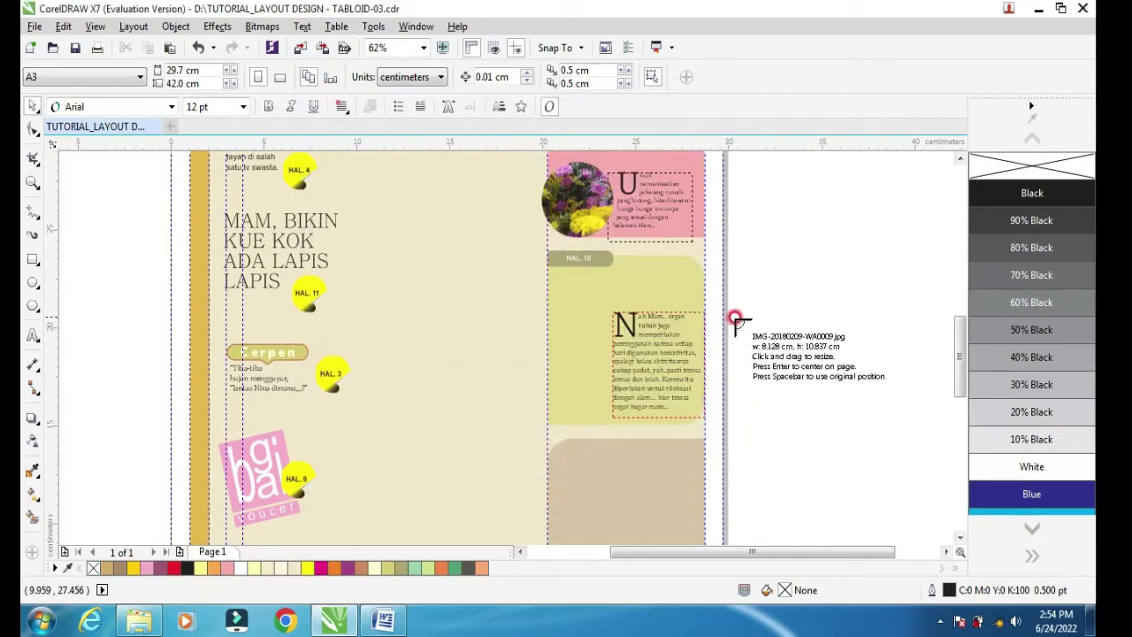
pyautogui.click(750, 284)
pyautogui.click(751, 289)
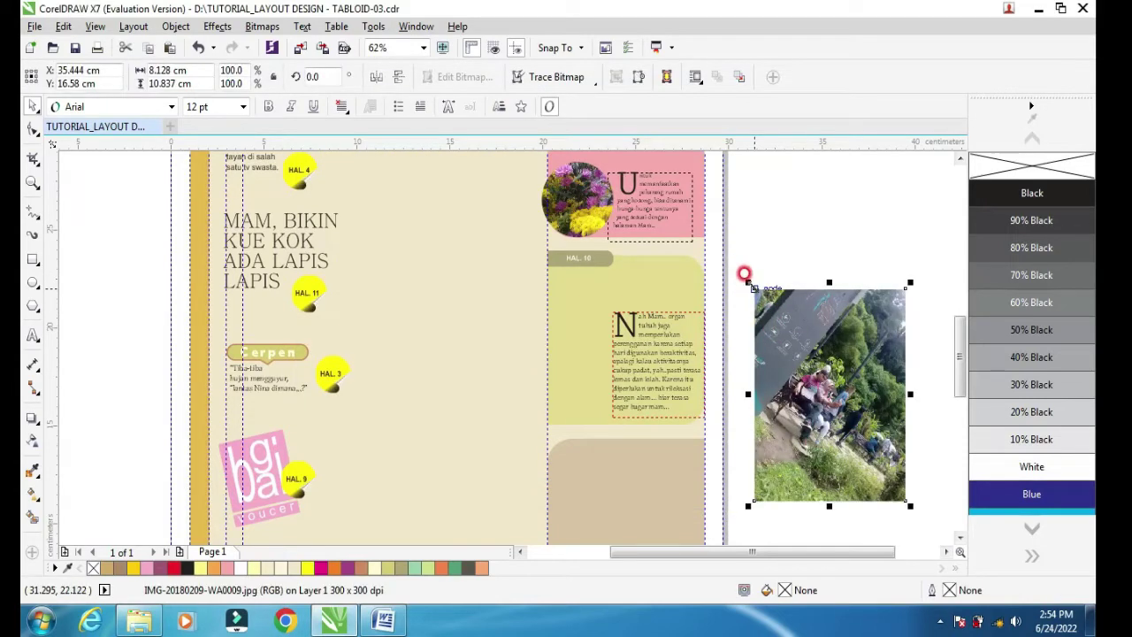
# Scale the imported photo down to about 5.1 x 6.9 cm and position it over the green box's left edge.
pyautogui.moveTo(750, 284); pyautogui.dragTo(791, 339)
pyautogui.moveTo(859, 456); pyautogui.dragTo(575, 389)
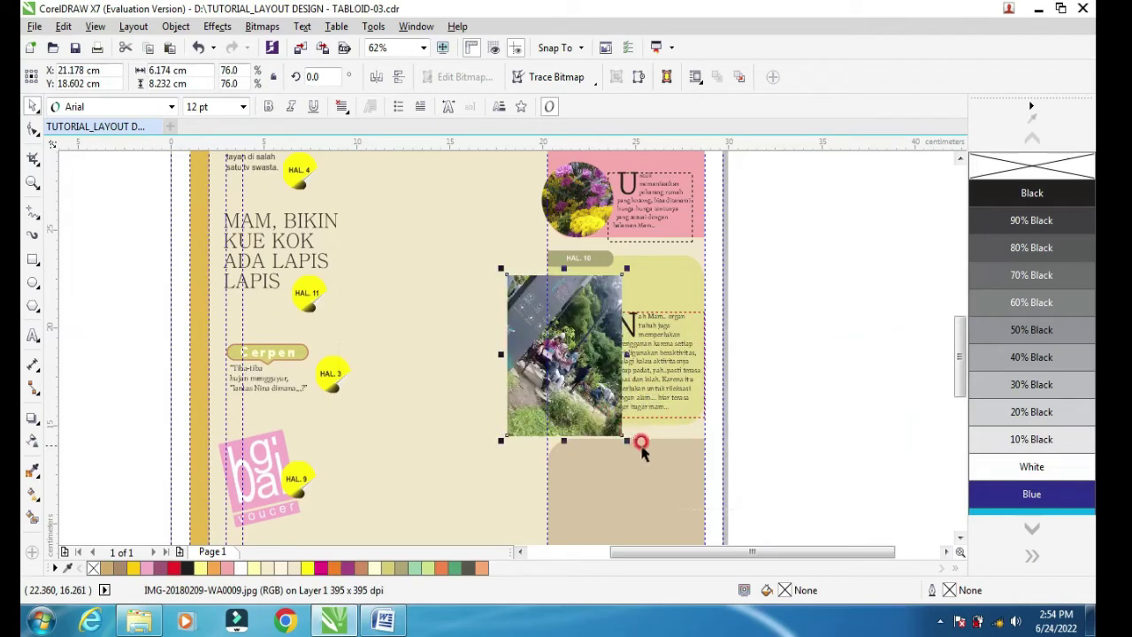
pyautogui.moveTo(626, 440); pyautogui.dragTo(602, 410)
# Right-align the paragraph text in the green box.
pyautogui.click(647, 361)
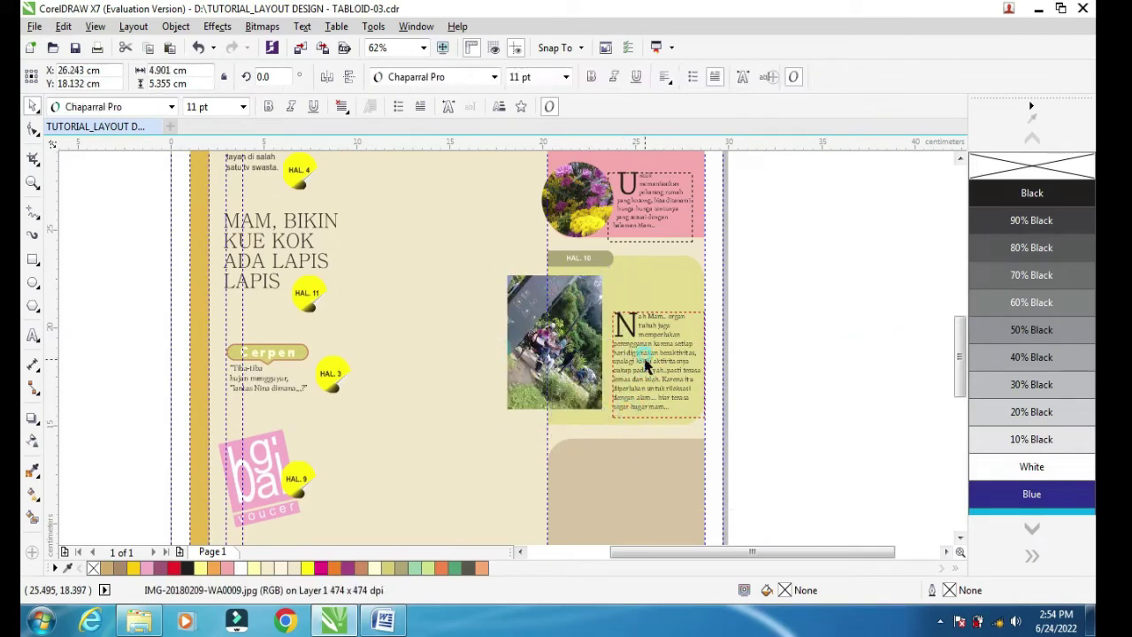
pyautogui.click(672, 84)
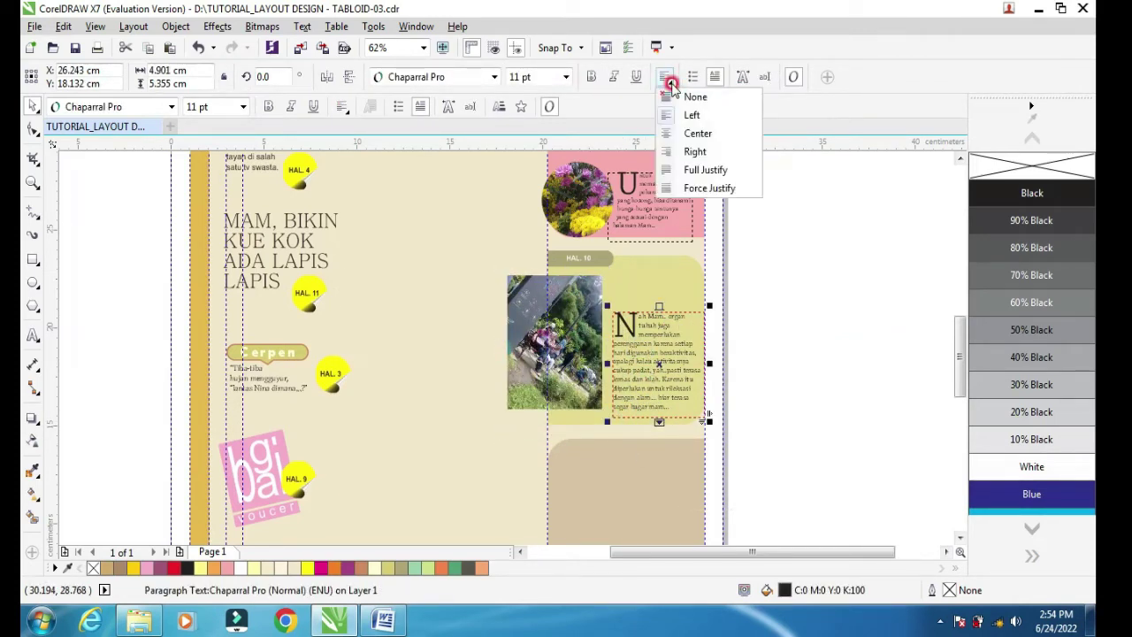
pyautogui.click(691, 151)
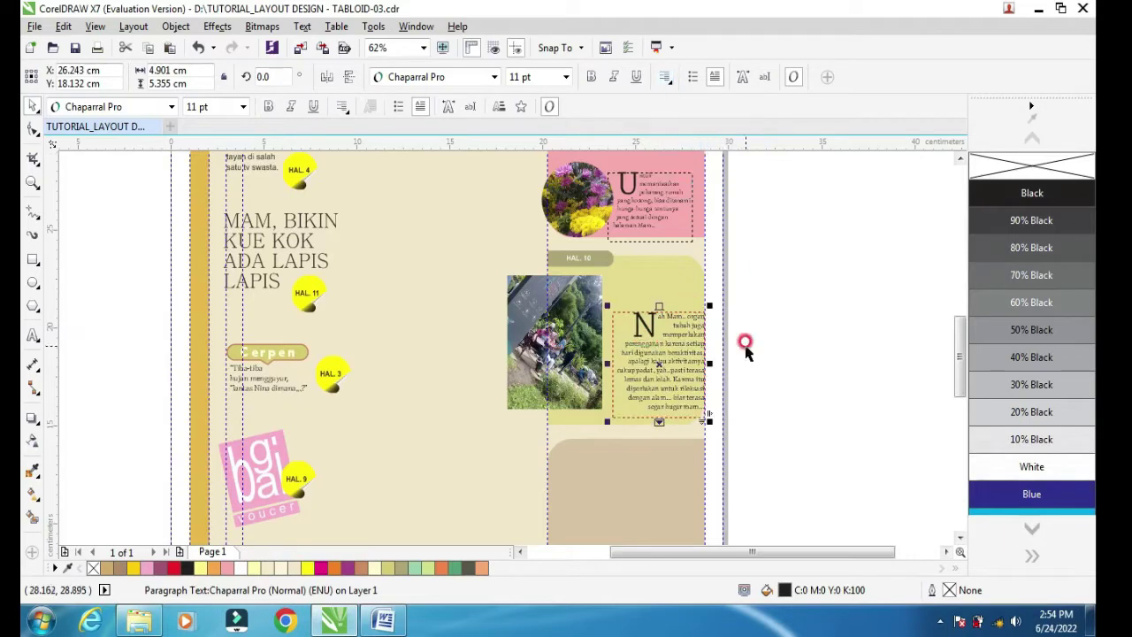
# Shrink the photo to about 4.0 x 5.4 cm flush against the green box's paragraph frame and narrow that frame to about 4.56 cm.
pyautogui.scroll(2, 563, 354)
pyautogui.click(573, 394)
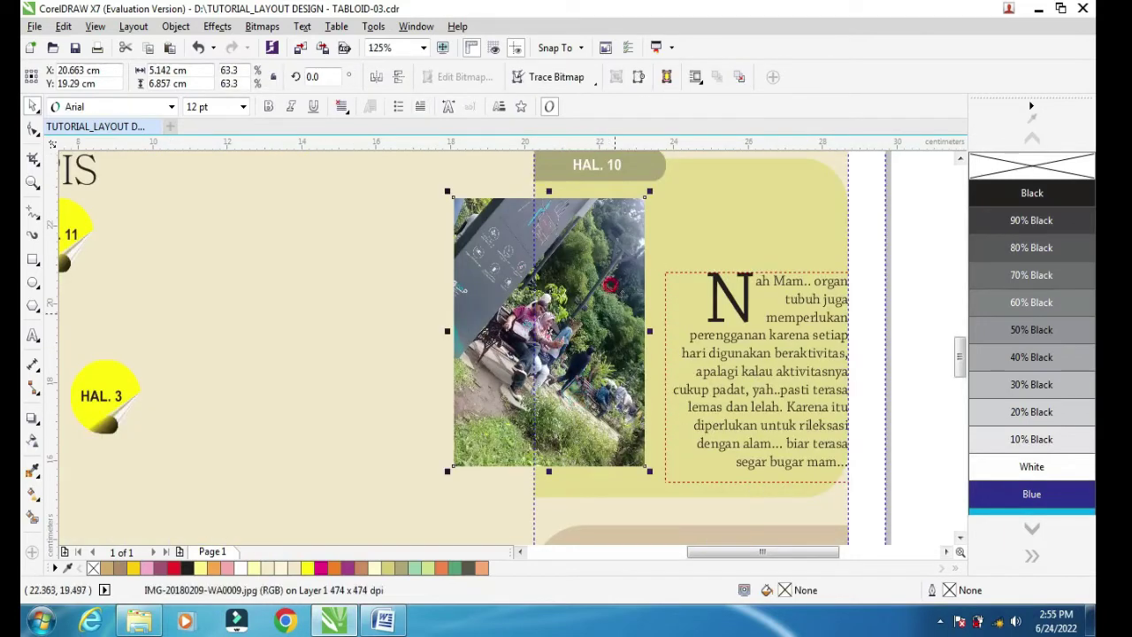
pyautogui.moveTo(447, 192); pyautogui.dragTo(483, 244)
pyautogui.moveTo(585, 364); pyautogui.dragTo(607, 380)
pyautogui.click(739, 369)
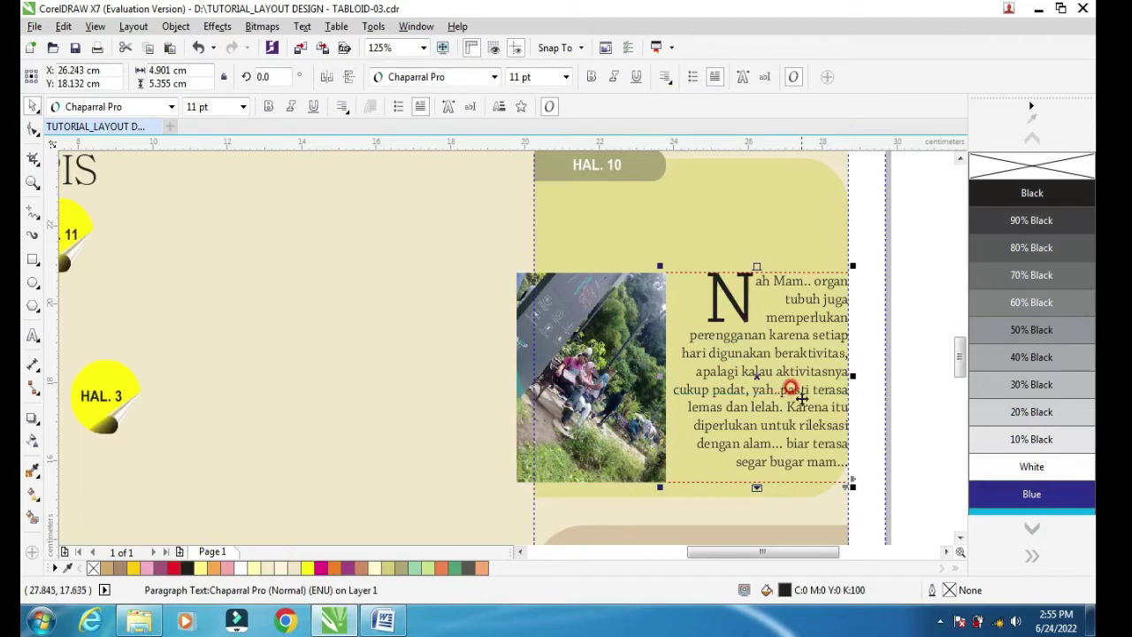
pyautogui.moveTo(837, 389)
pyautogui.mouseDown()
pyautogui.moveTo(842, 371)
pyautogui.moveTo(836, 396)
pyautogui.mouseUp()
# Wrap the paragraph around the photo with Square, Text Flows Right, and widen the photo rightward to about 4.37 cm.
pyautogui.click(604, 332)
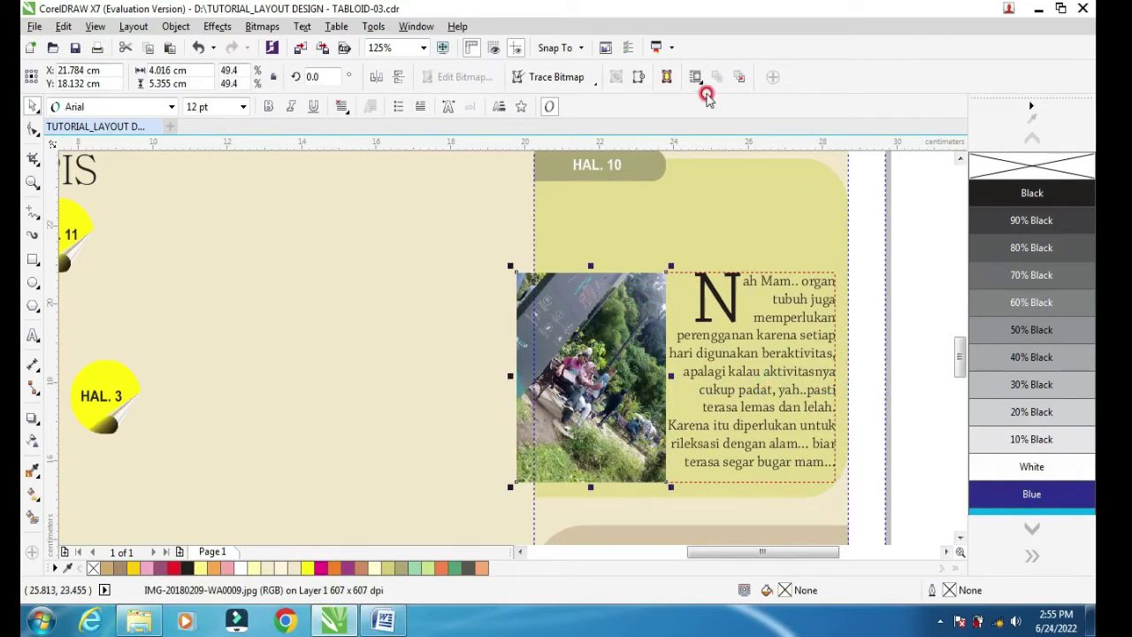
pyautogui.click(696, 78)
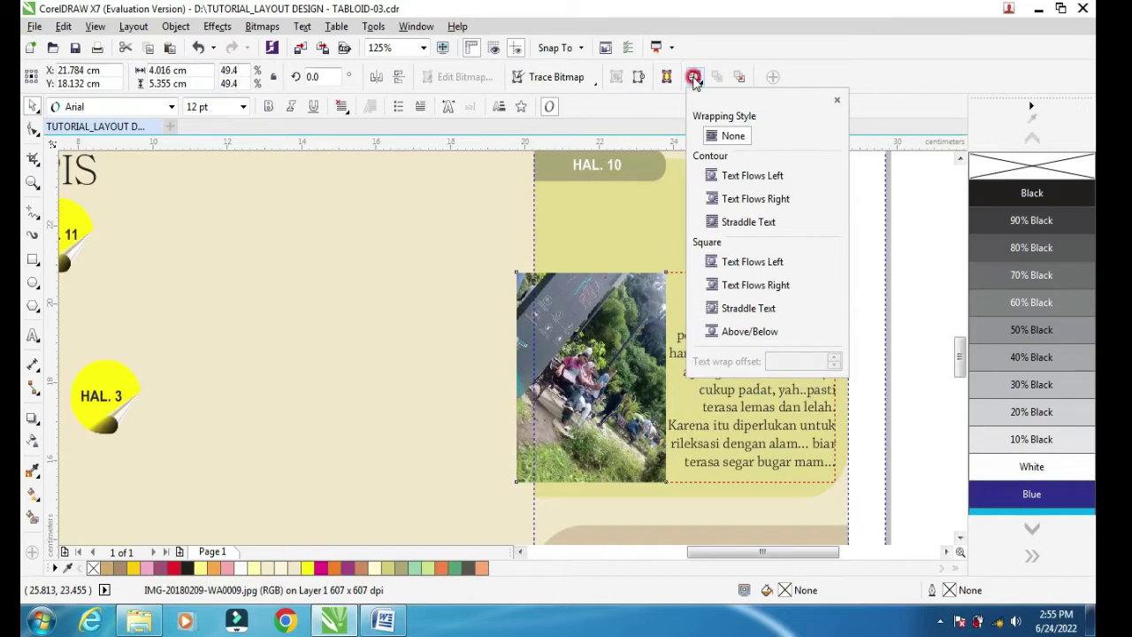
pyautogui.click(714, 285)
pyautogui.click(872, 260)
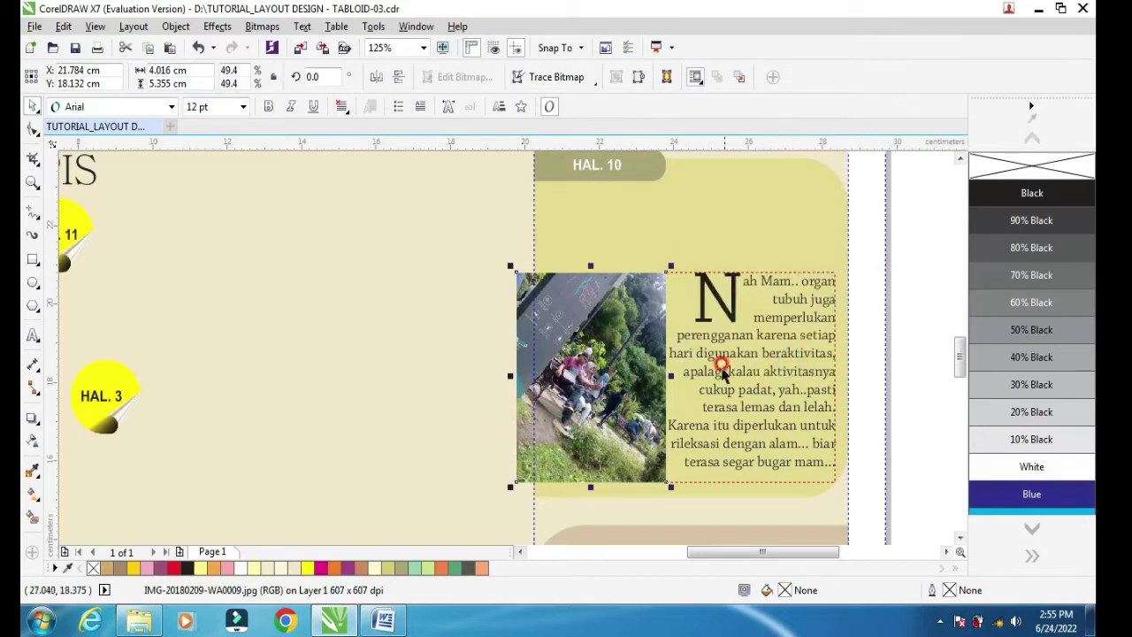
pyautogui.moveTo(670, 374)
pyautogui.mouseDown()
pyautogui.moveTo(665, 356)
pyautogui.moveTo(682, 375)
pyautogui.mouseUp()
pyautogui.click(914, 271)
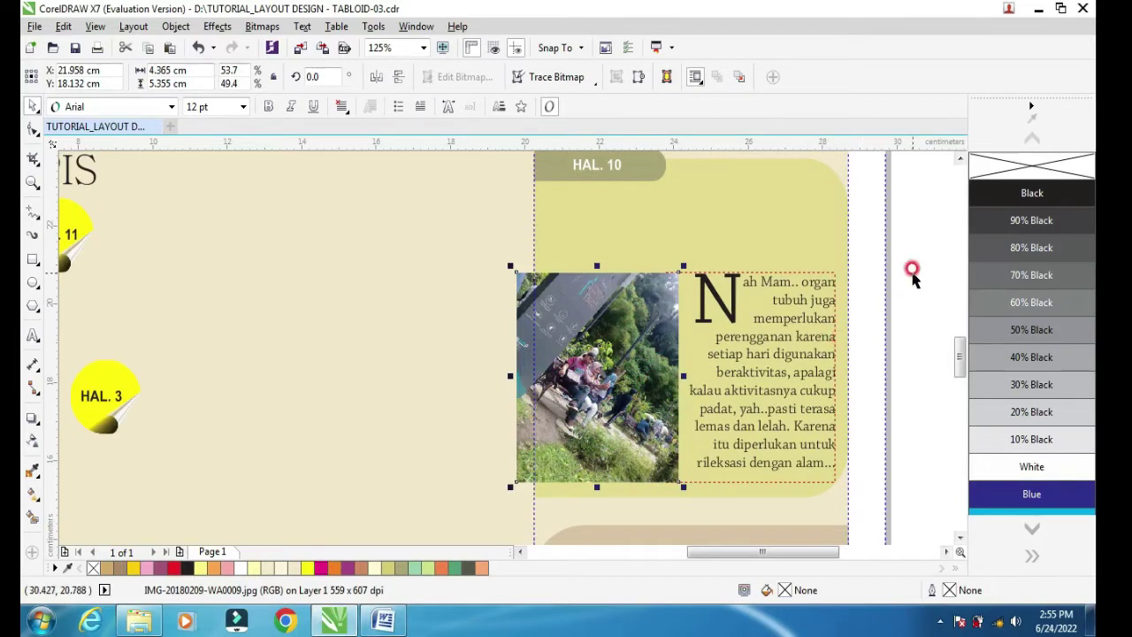
pyautogui.click(619, 390)
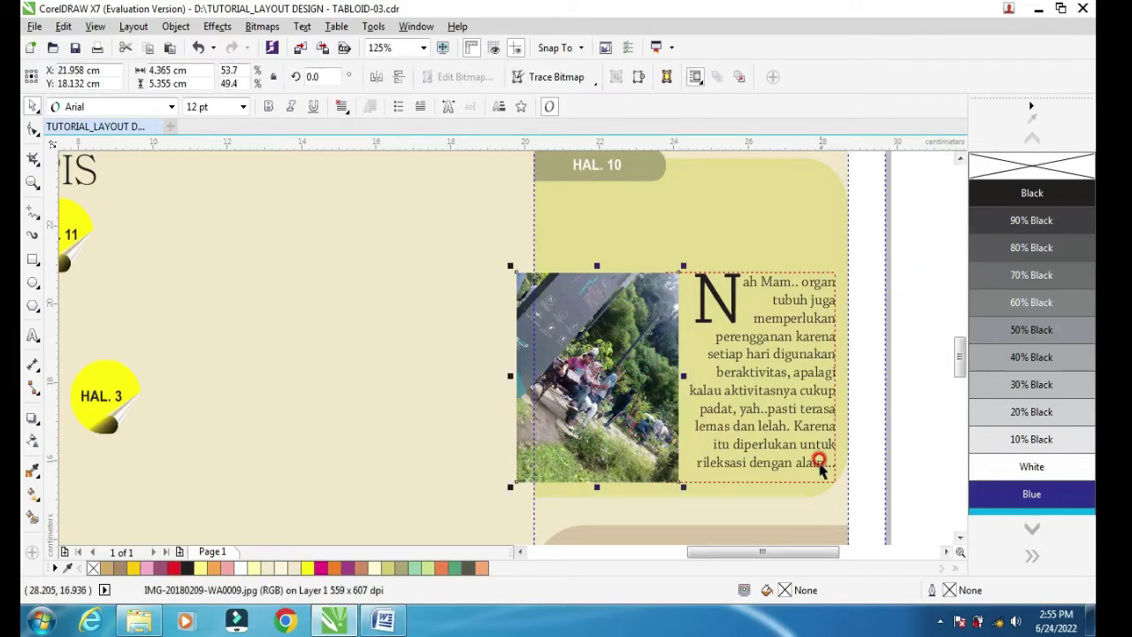
# Add the artistic text "MAM SANTAI YUK" in 24 pt Arial on the pasteboard beside the page.
pyautogui.click(958, 160)
pyautogui.click(945, 551)
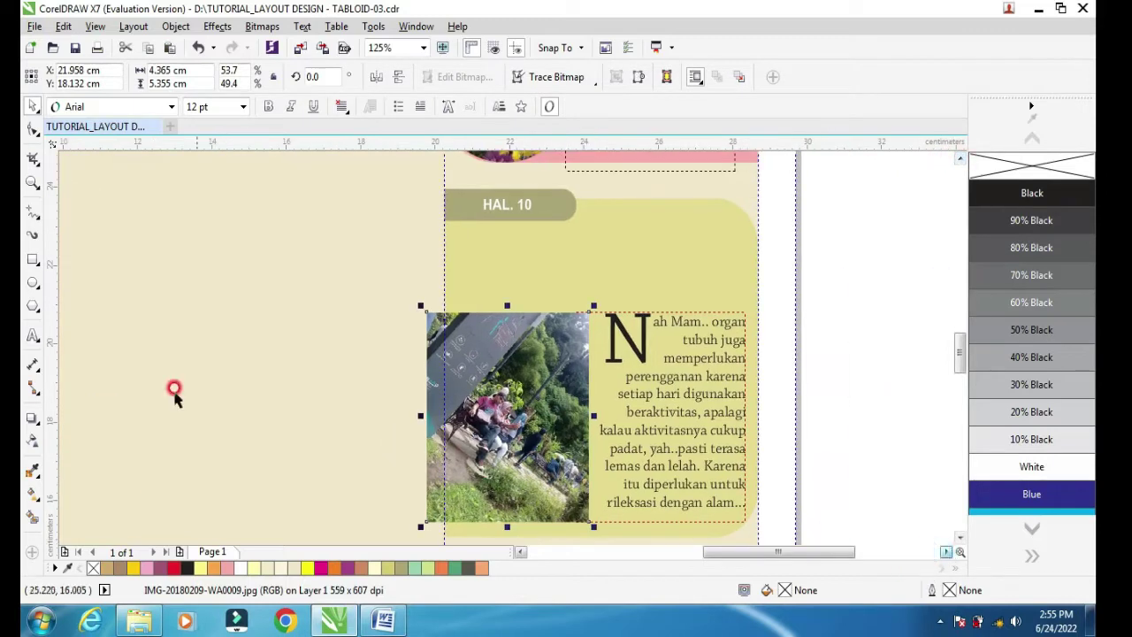
pyautogui.click(33, 335)
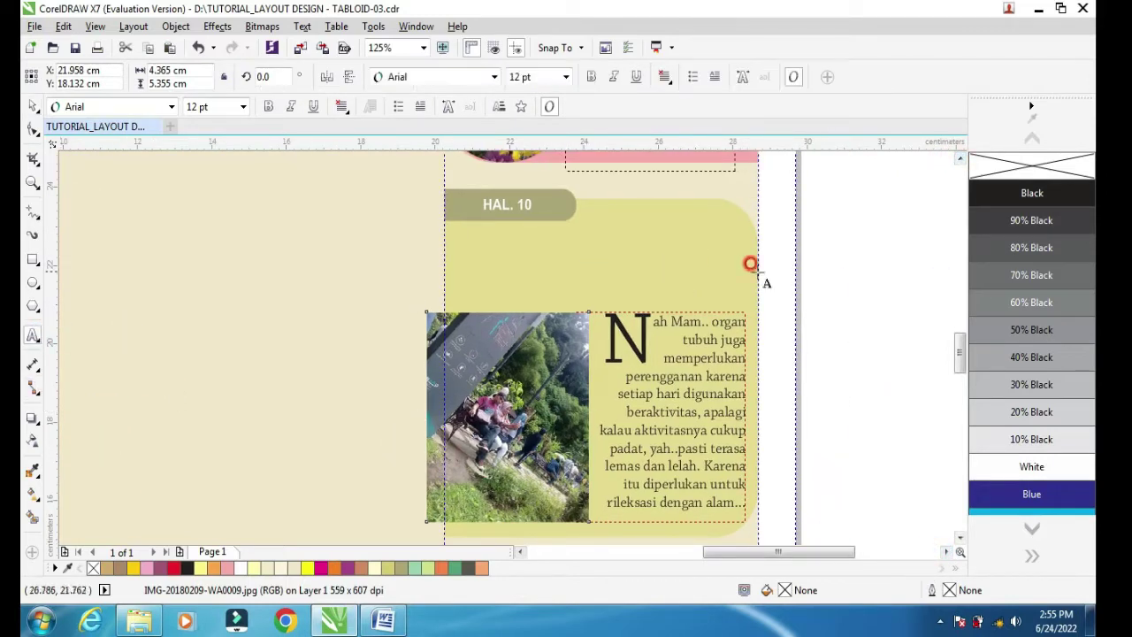
pyautogui.click(832, 250)
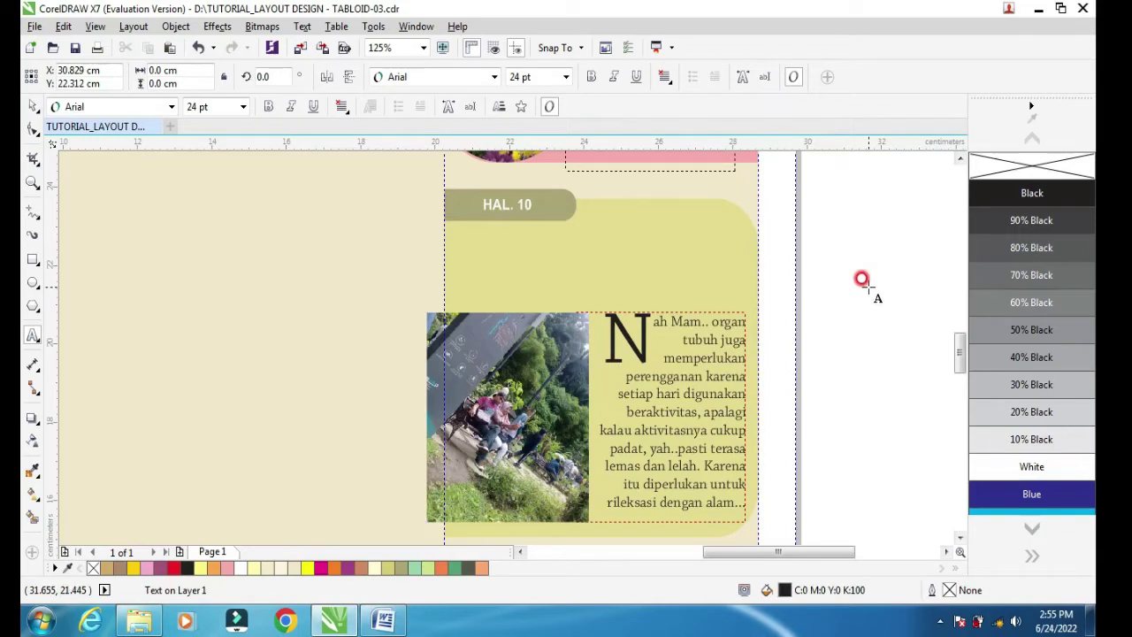
pyautogui.write('MAM')
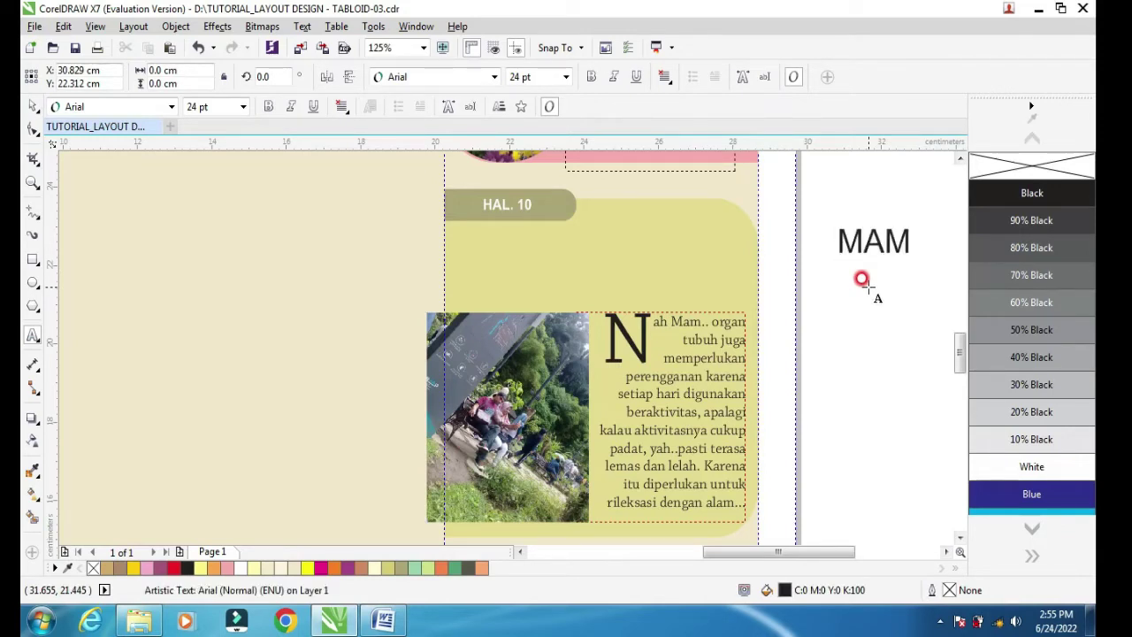
pyautogui.write(' SA')
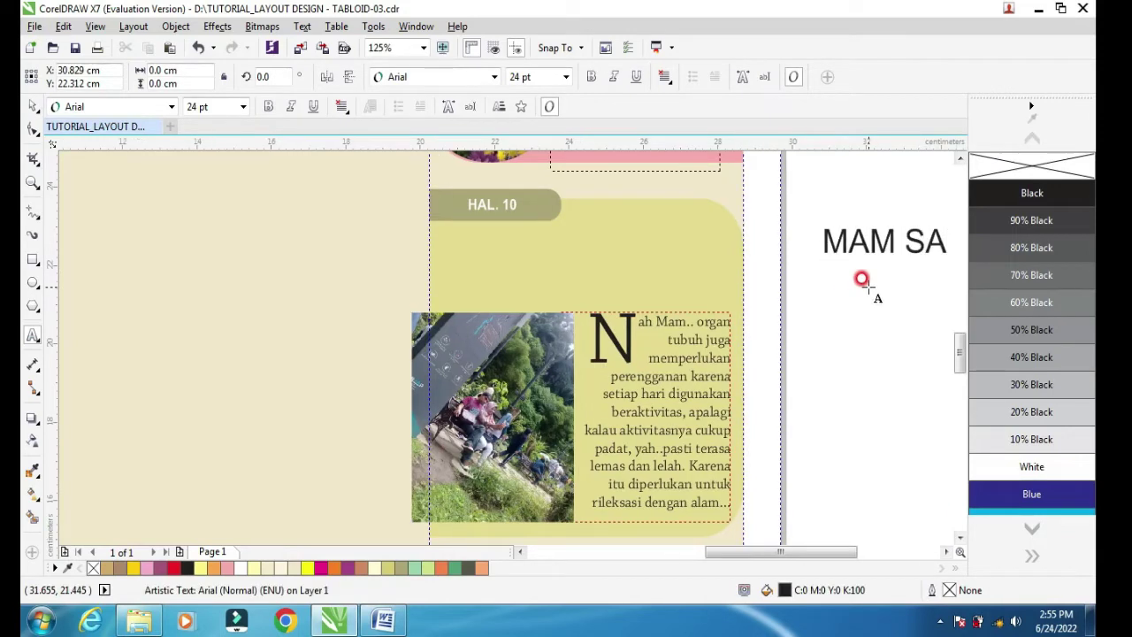
pyautogui.write('NTA')
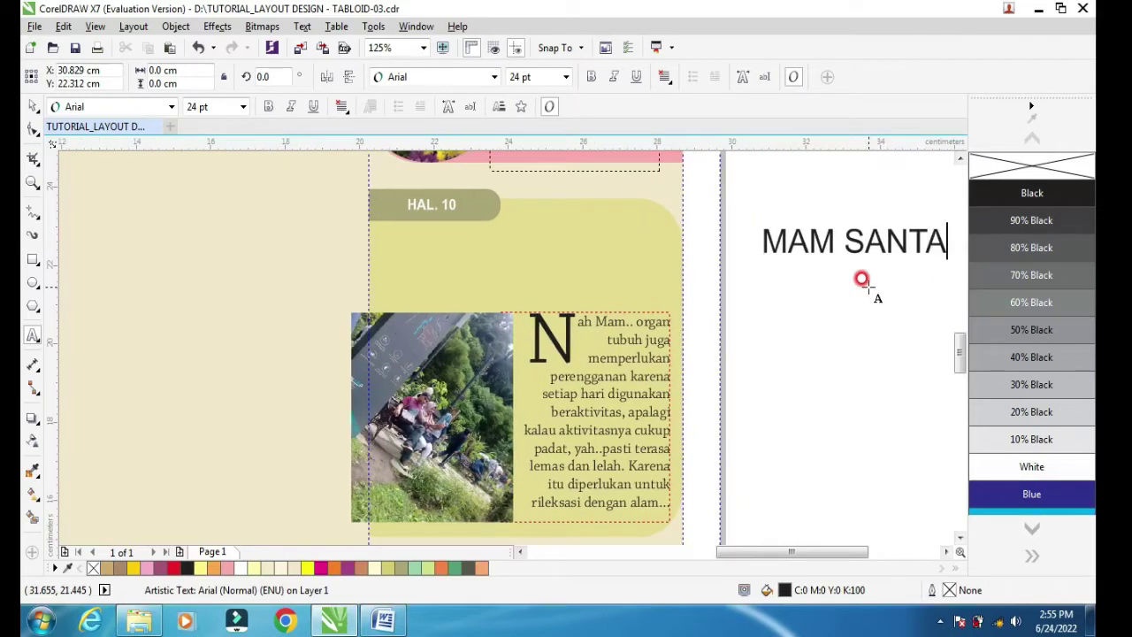
pyautogui.write('I YUK')
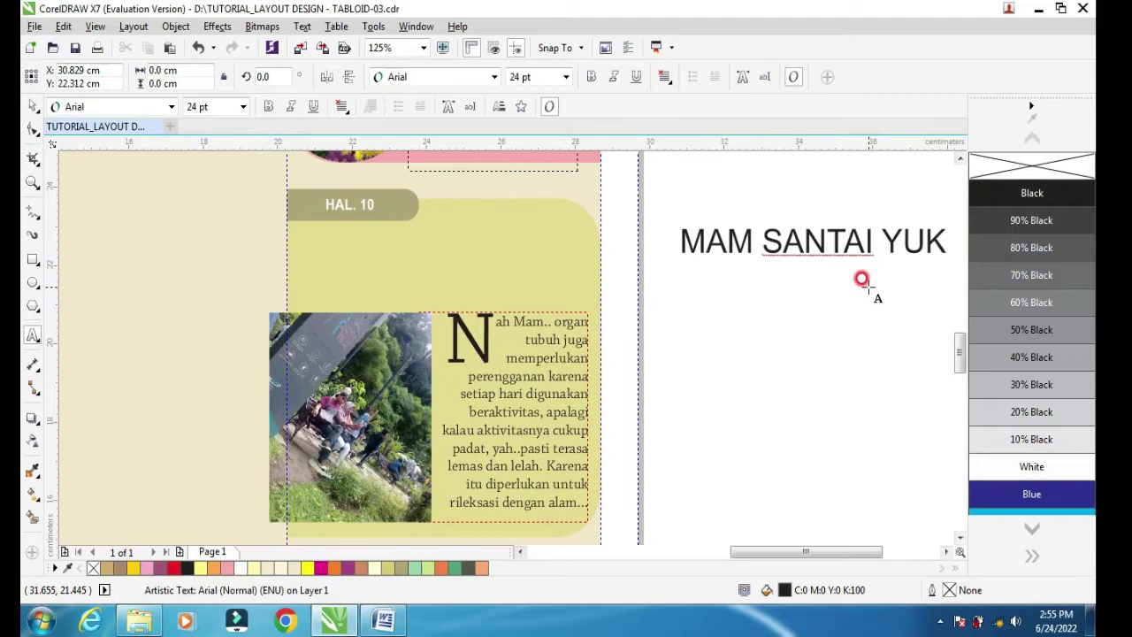
pyautogui.hotkey('ctrl', 'space')
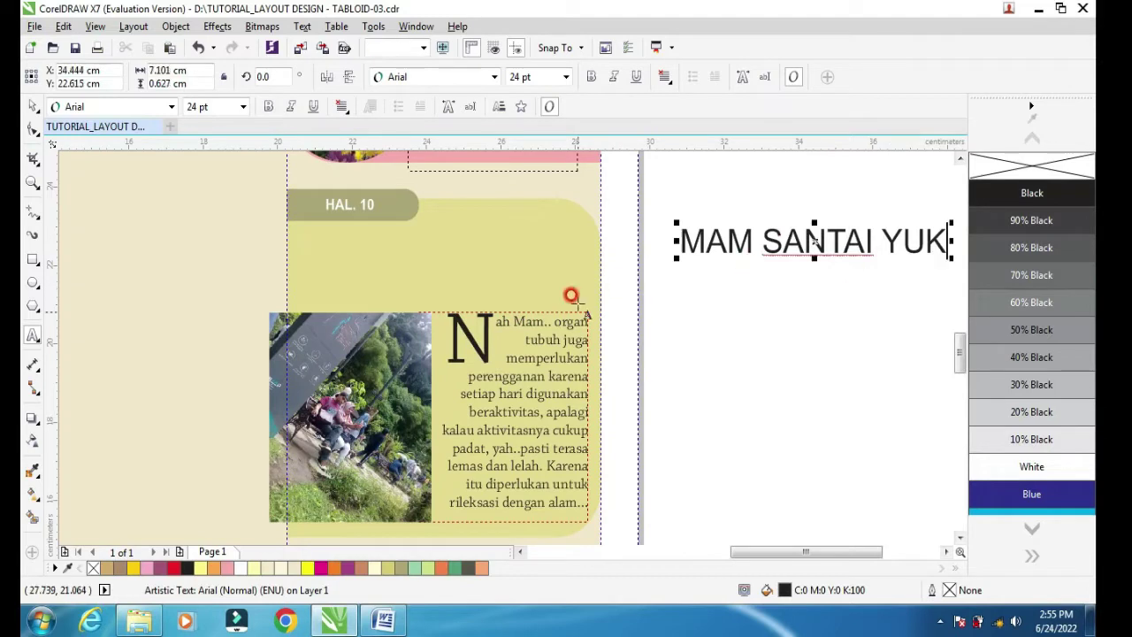
# Move the "MAM SANTAI YUK" heading above the photo in the green box and set its font to Berlin Sans FB.
pyautogui.click(37, 113)
pyautogui.click(833, 245)
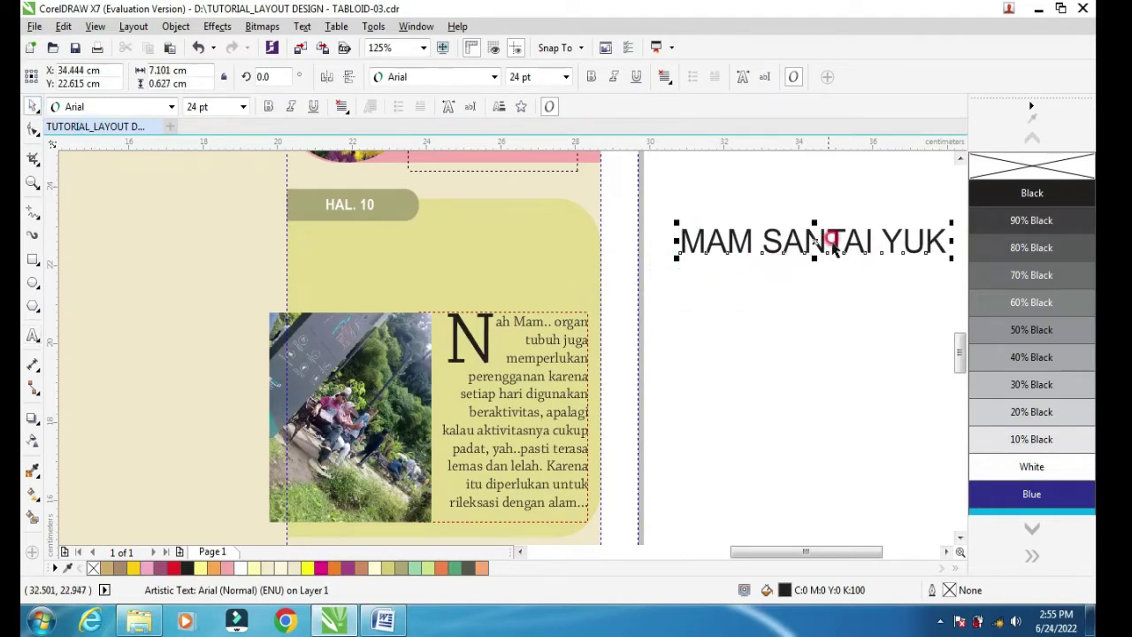
pyautogui.moveTo(815, 237); pyautogui.dragTo(433, 262)
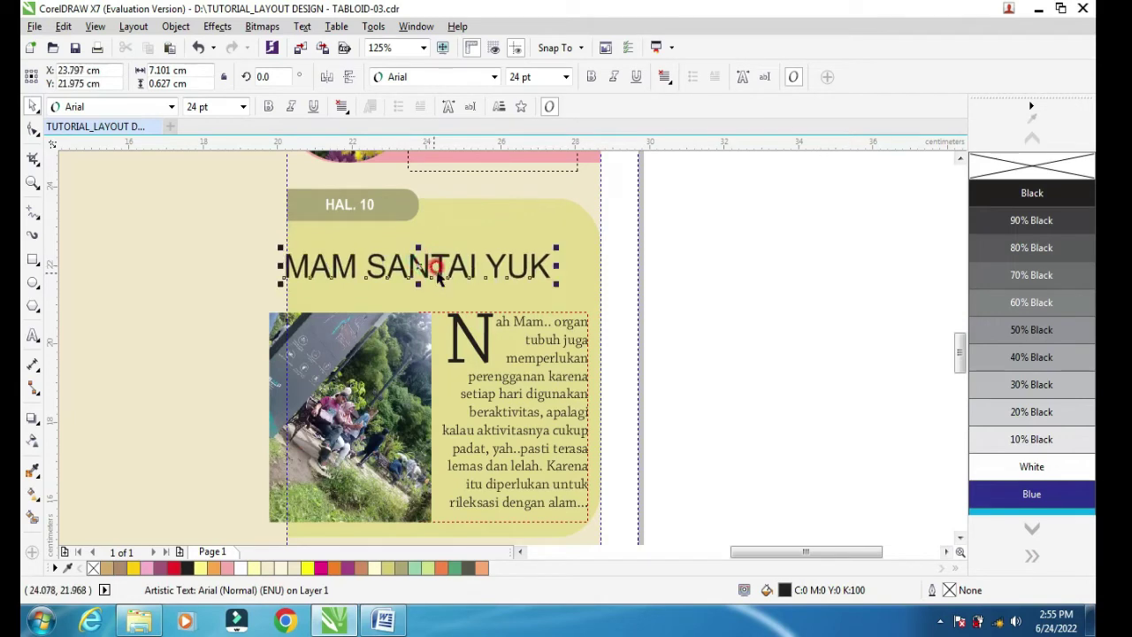
pyautogui.click(495, 78)
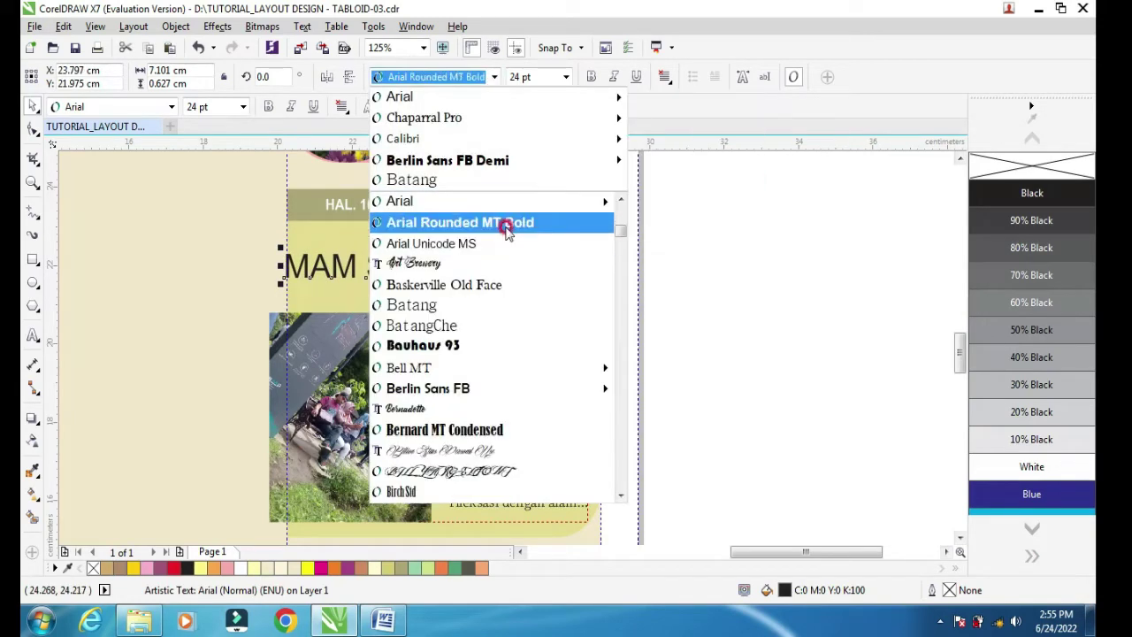
pyautogui.click(460, 391)
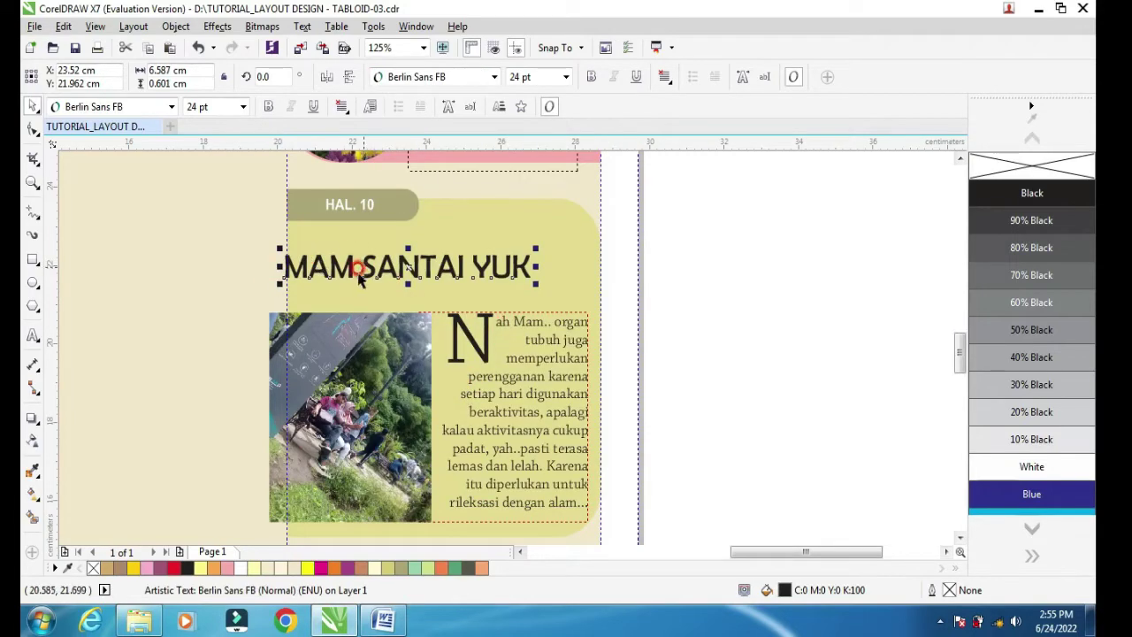
# Nudge the green box's heading fully inside the box's left edge and fill it with Red Brown.
pyautogui.scroll(2, 359, 276)
pyautogui.moveTo(240, 254)
pyautogui.mouseDown()
pyautogui.moveTo(258, 252)
pyautogui.moveTo(260, 262)
pyautogui.mouseUp()
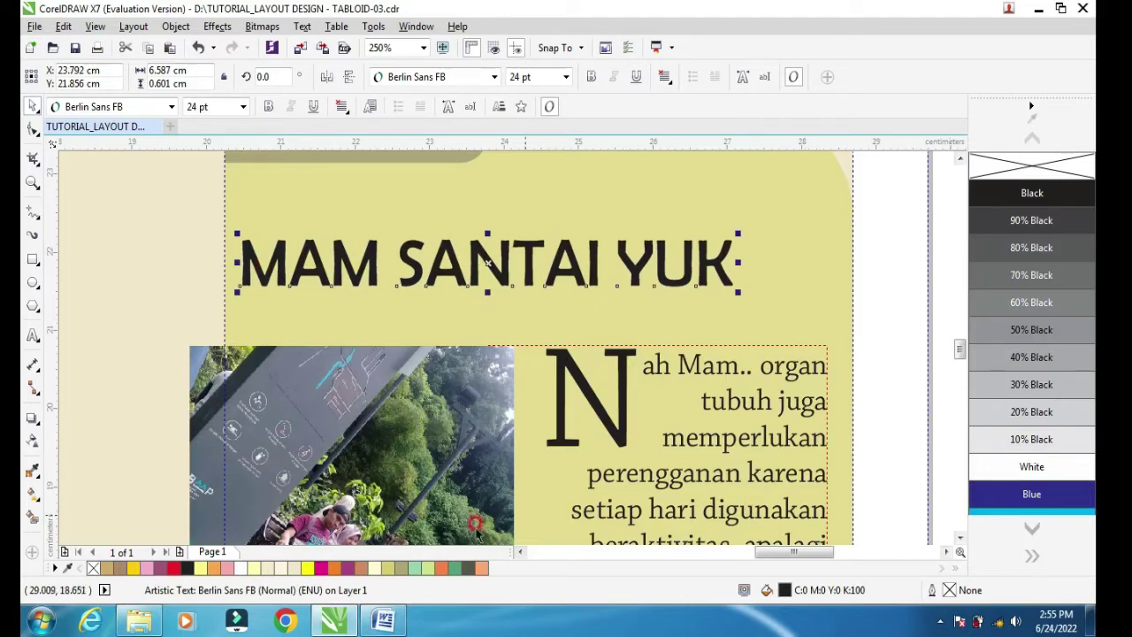
pyautogui.click(367, 569)
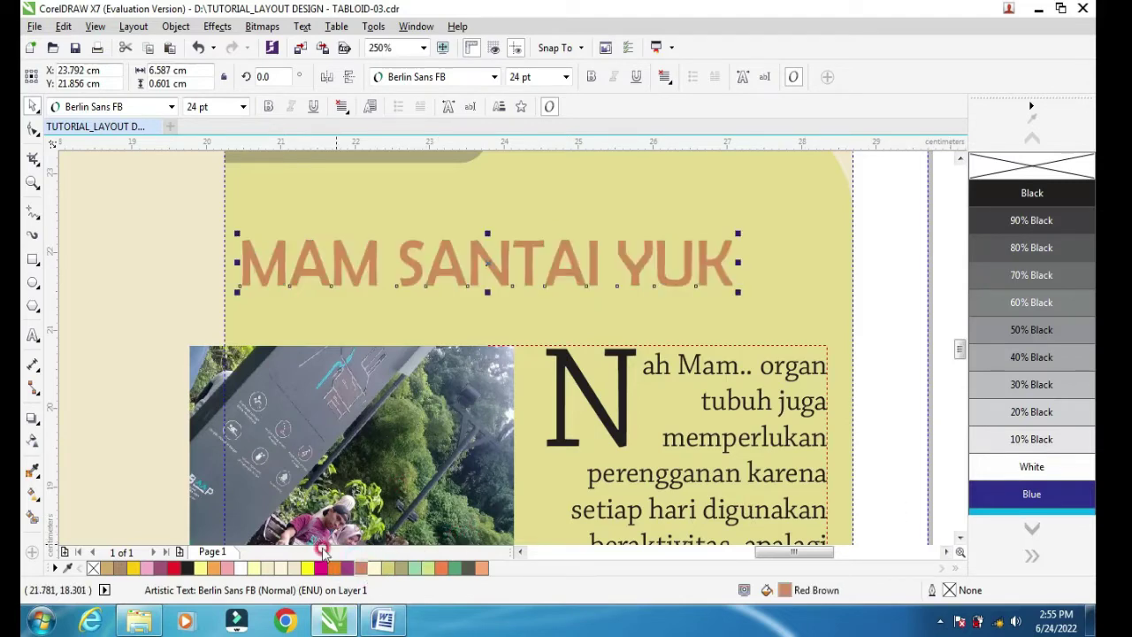
# Enlarge the "MAM SANTAI YUK" heading proportionally to about 6.9 cm wide.
pyautogui.scroll(-2, 701, 375)
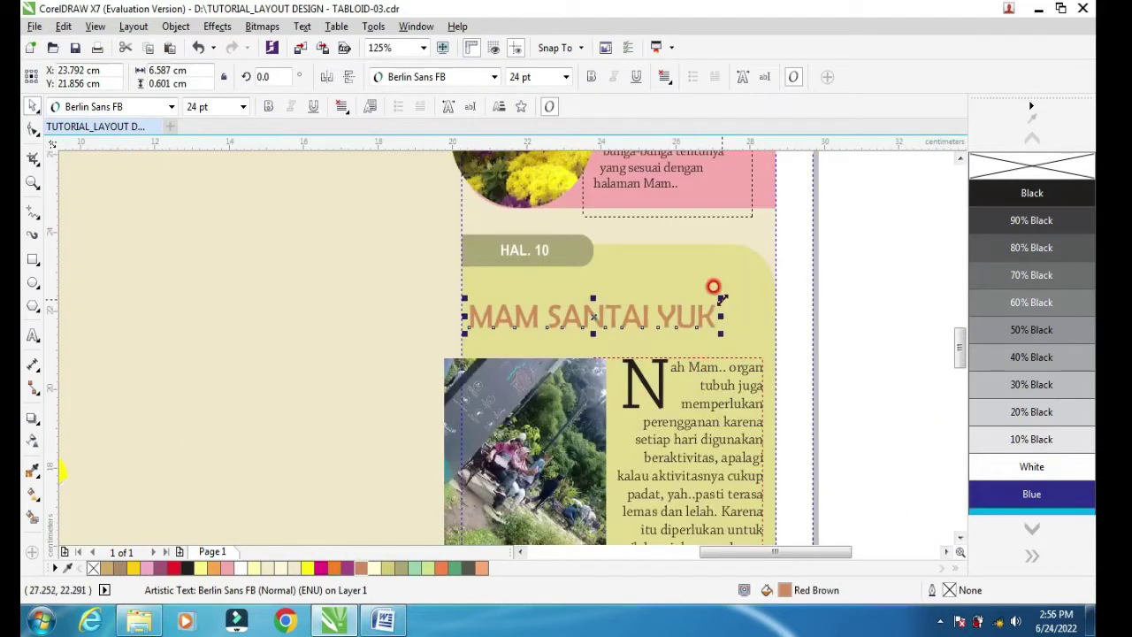
pyautogui.moveTo(719, 296); pyautogui.dragTo(731, 281)
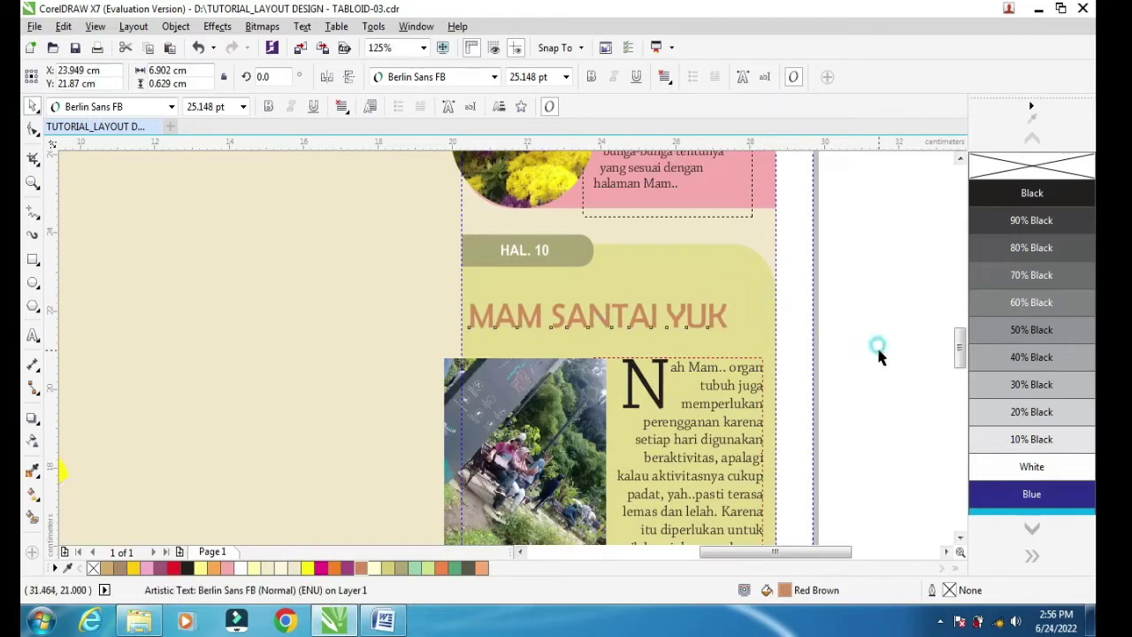
pyautogui.click(789, 365)
# Narrow the green box's paragraph frame from its left side to a width of about 4.21 cm.
pyautogui.click(959, 539)
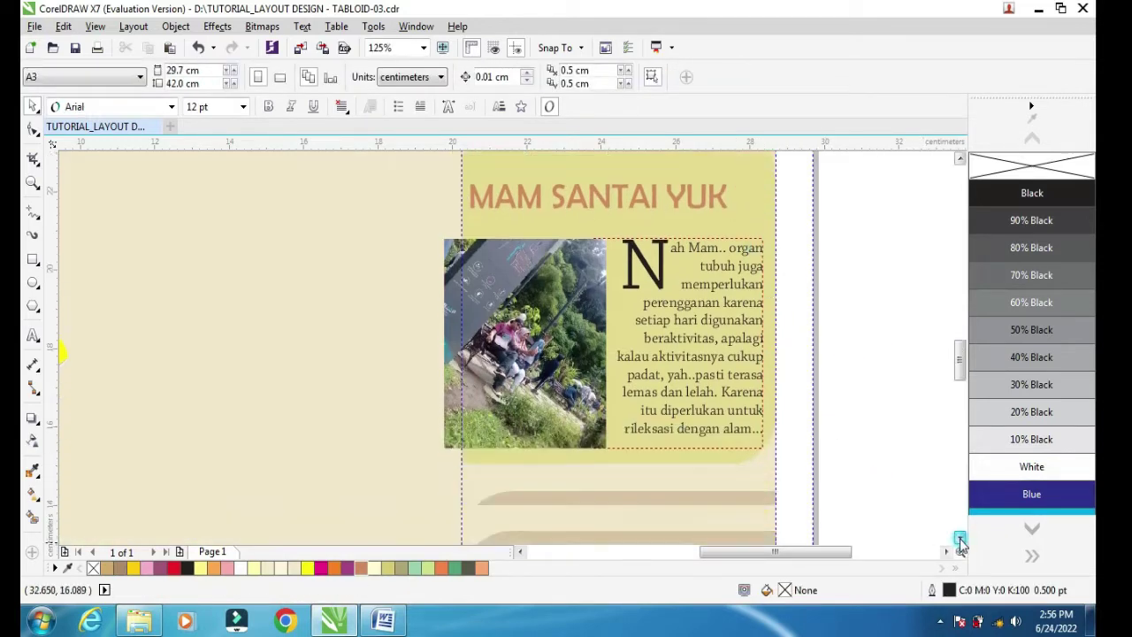
pyautogui.click(610, 353)
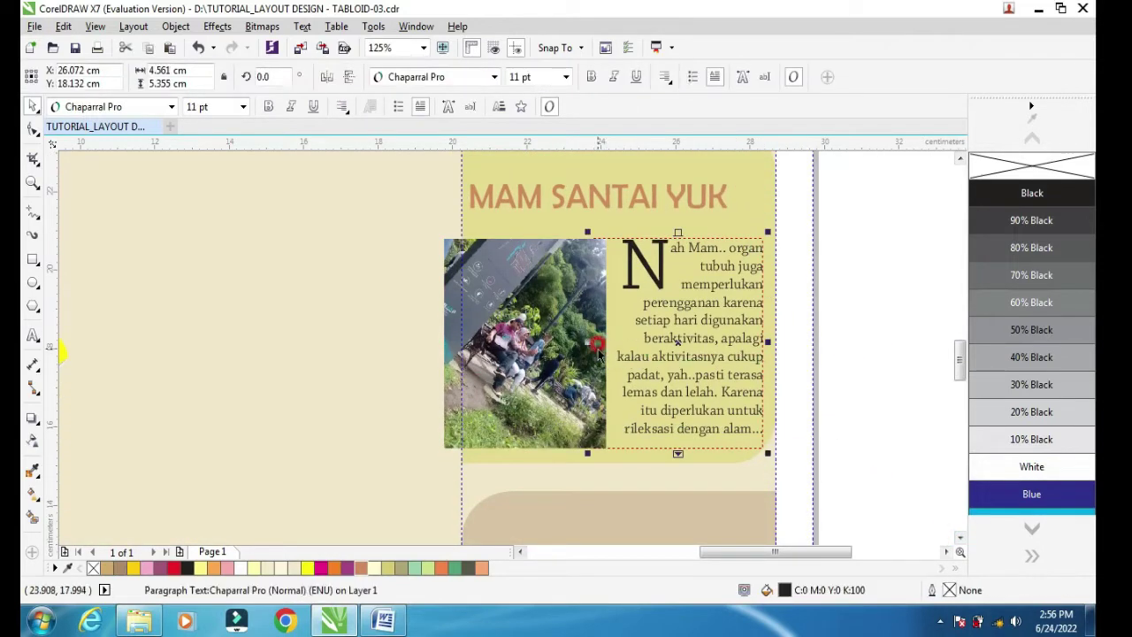
pyautogui.moveTo(576, 329); pyautogui.dragTo(587, 329)
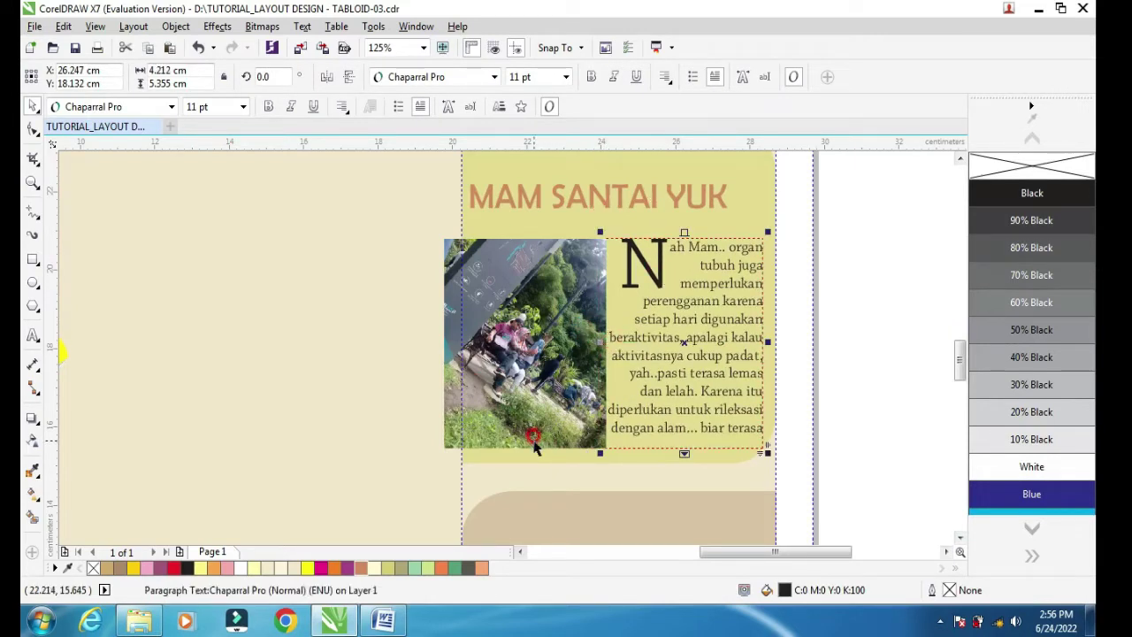
pyautogui.click(443, 347)
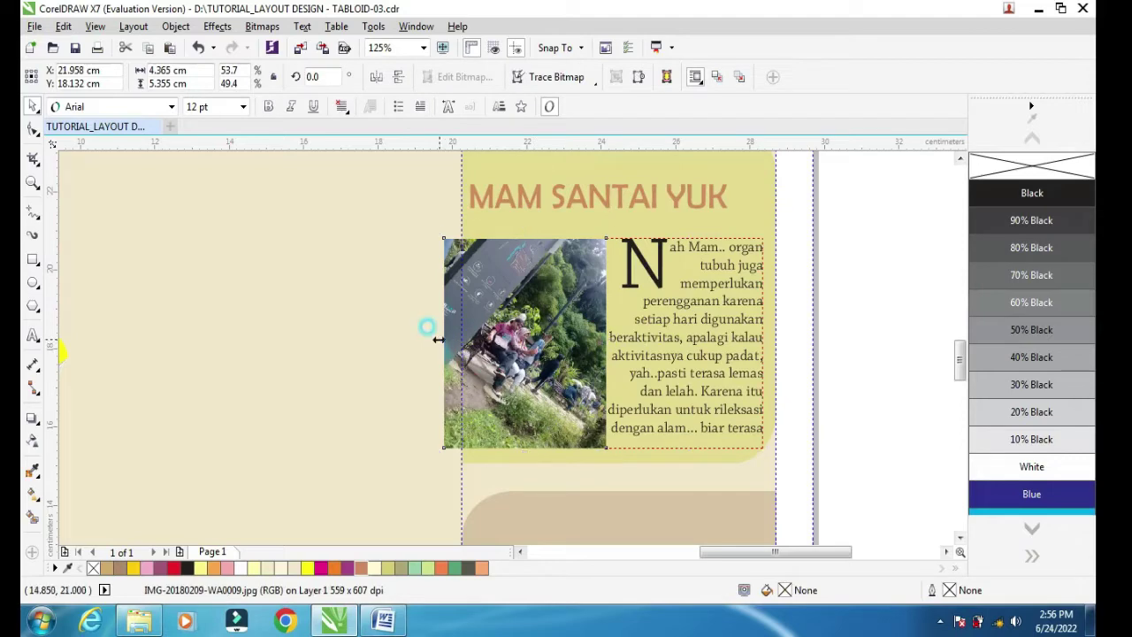
pyautogui.moveTo(439, 347); pyautogui.dragTo(441, 345)
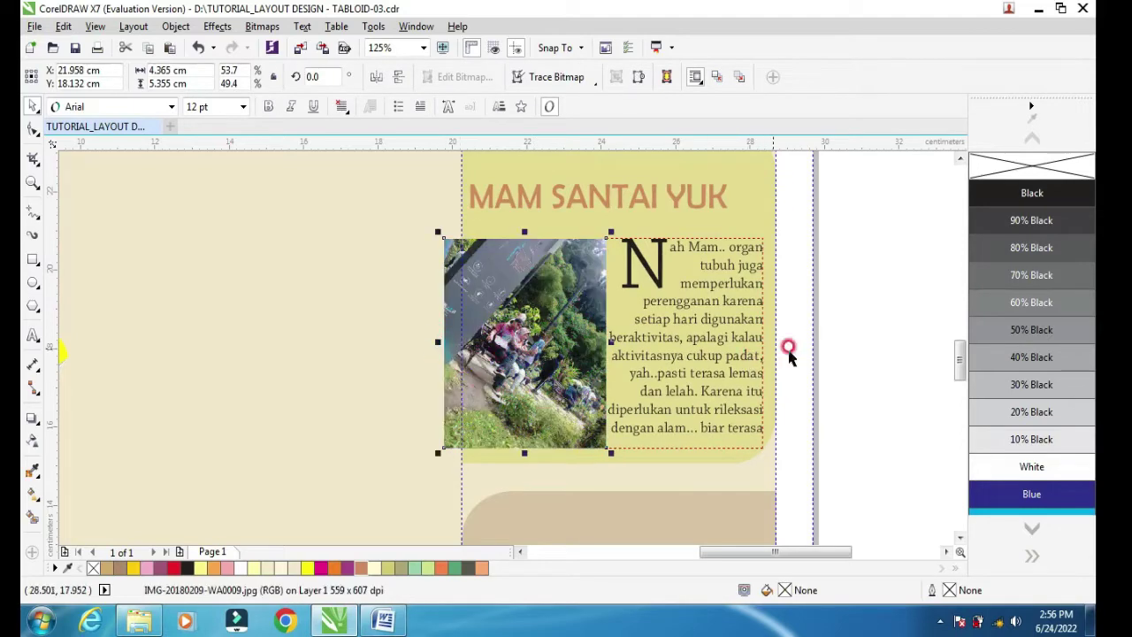
pyautogui.click(798, 374)
# Examine the pink and green article boxes and the upper part of the cover in full-screen preview.
pyautogui.scroll(-2, 764, 379)
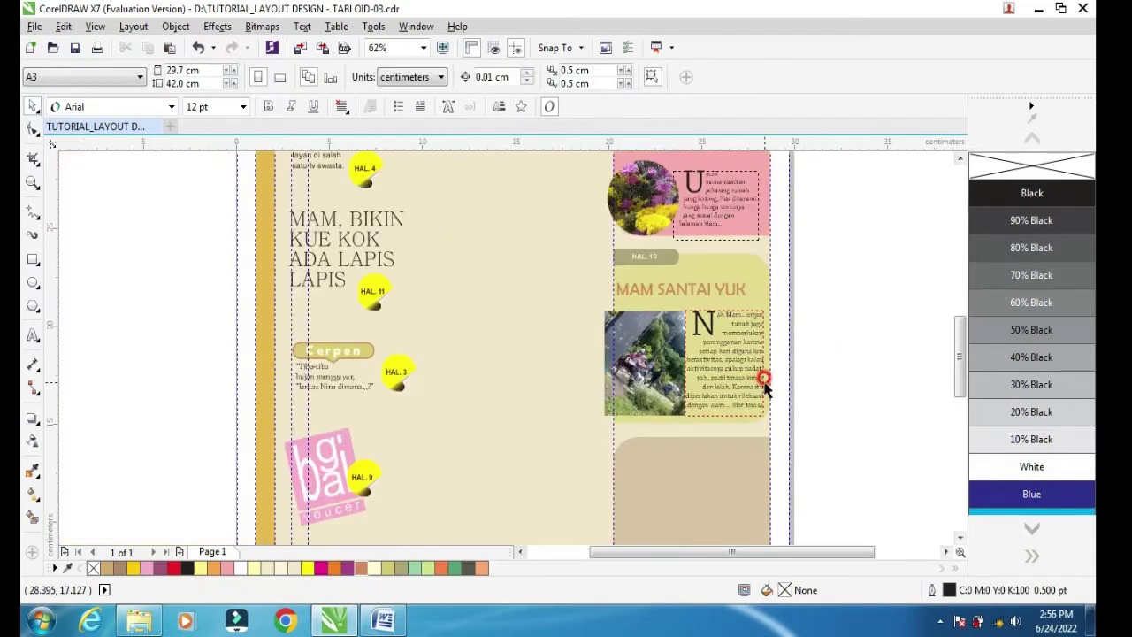
pyautogui.click(953, 159)
pyautogui.rightClick(879, 270)
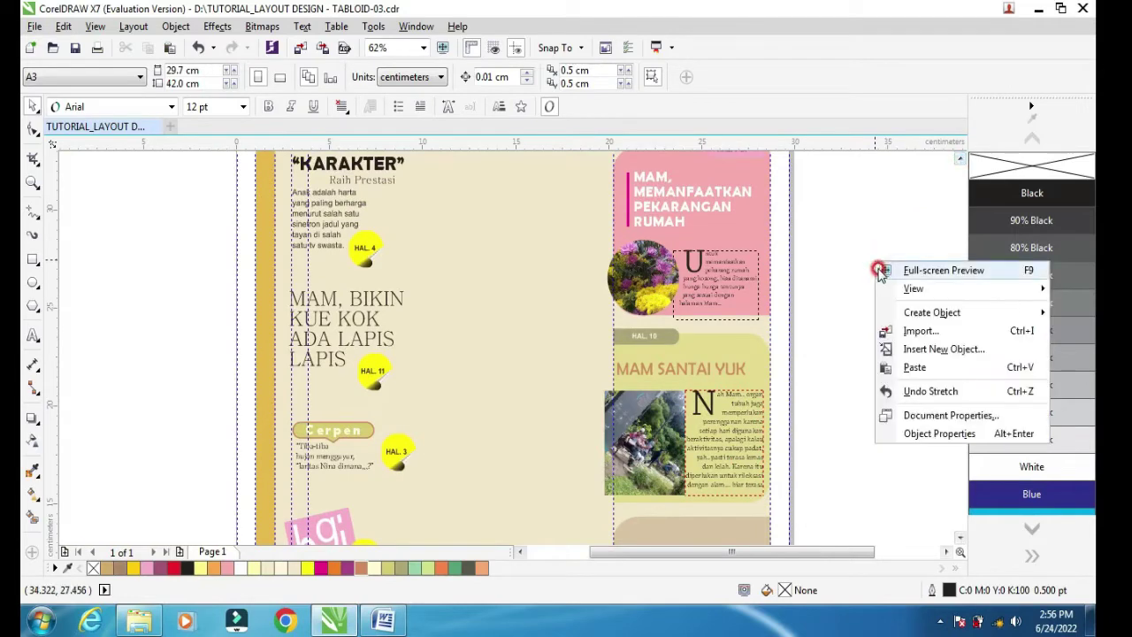
pyautogui.click(943, 270)
pyautogui.click(878, 269)
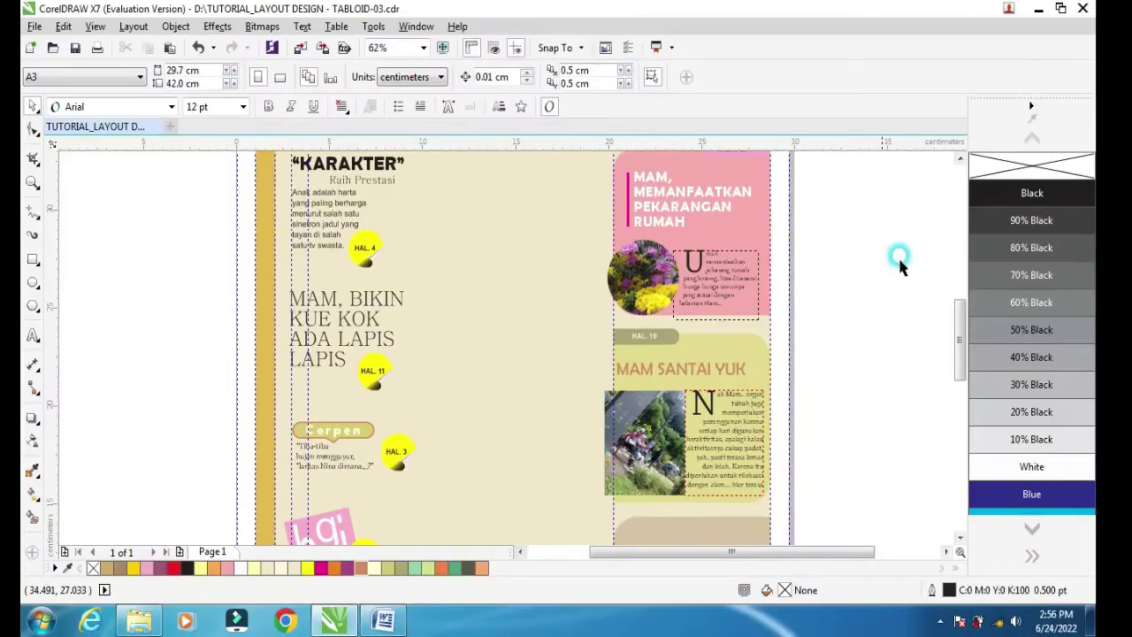
pyautogui.click(959, 158)
pyautogui.scroll(-1, 831, 369)
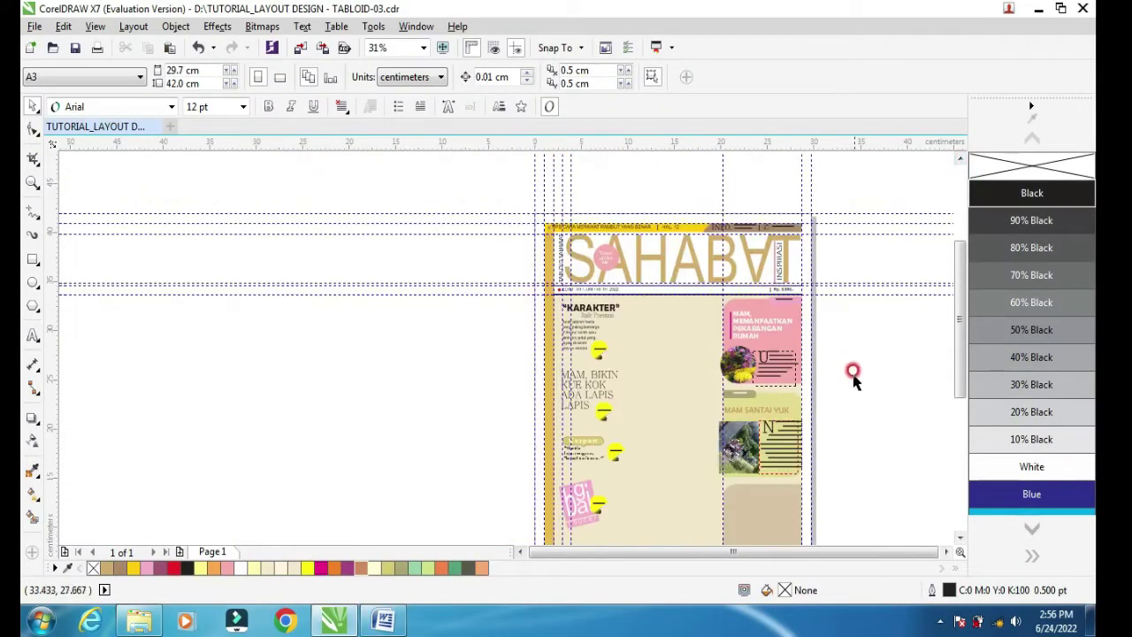
pyautogui.click(33, 186)
pyautogui.moveTo(520, 205); pyautogui.dragTo(814, 445)
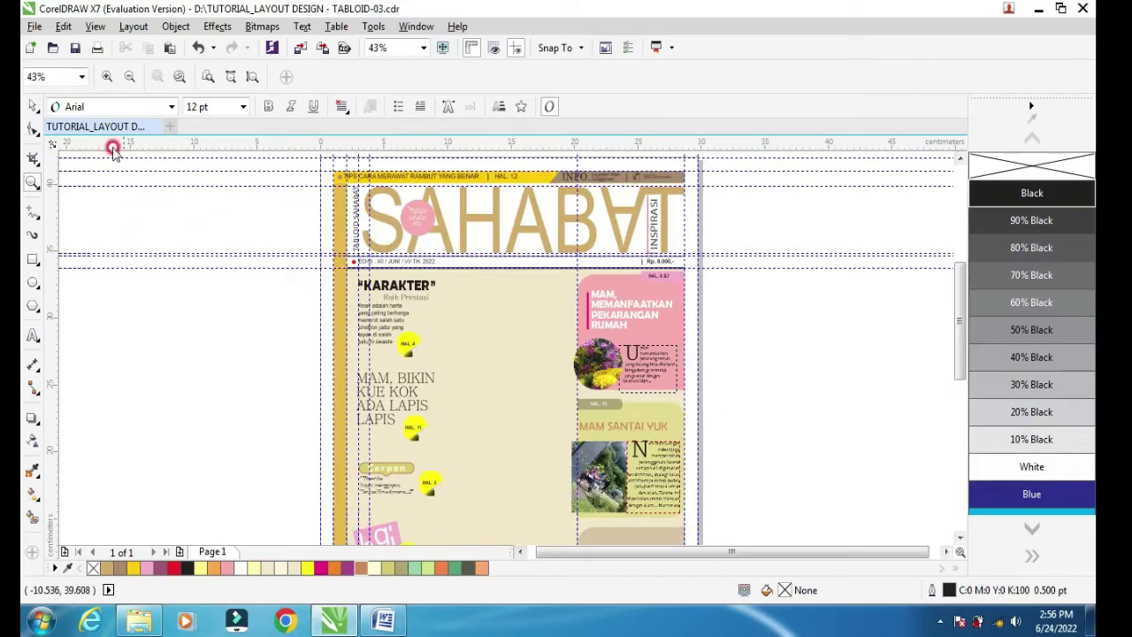
pyautogui.click(28, 107)
pyautogui.rightClick(811, 220)
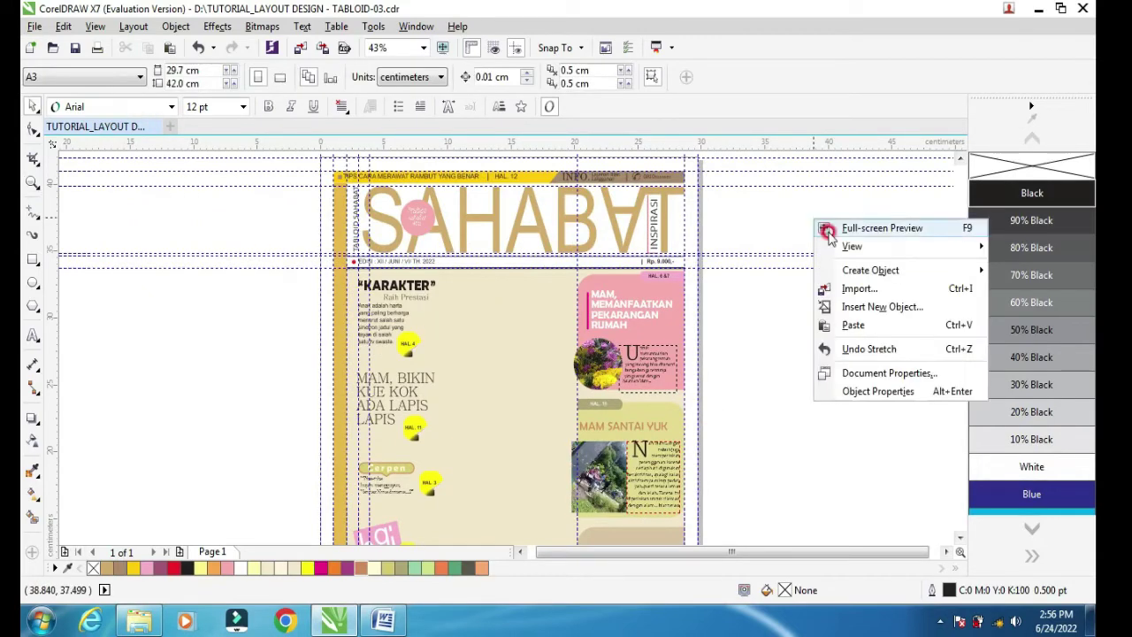
pyautogui.click(828, 232)
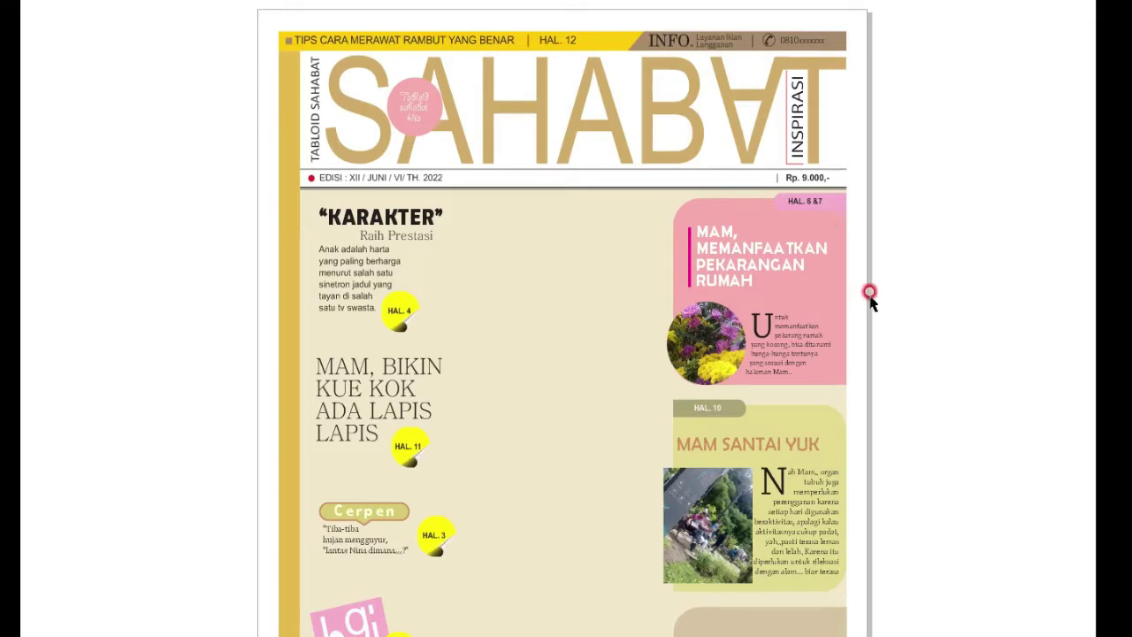
pyautogui.click(880, 354)
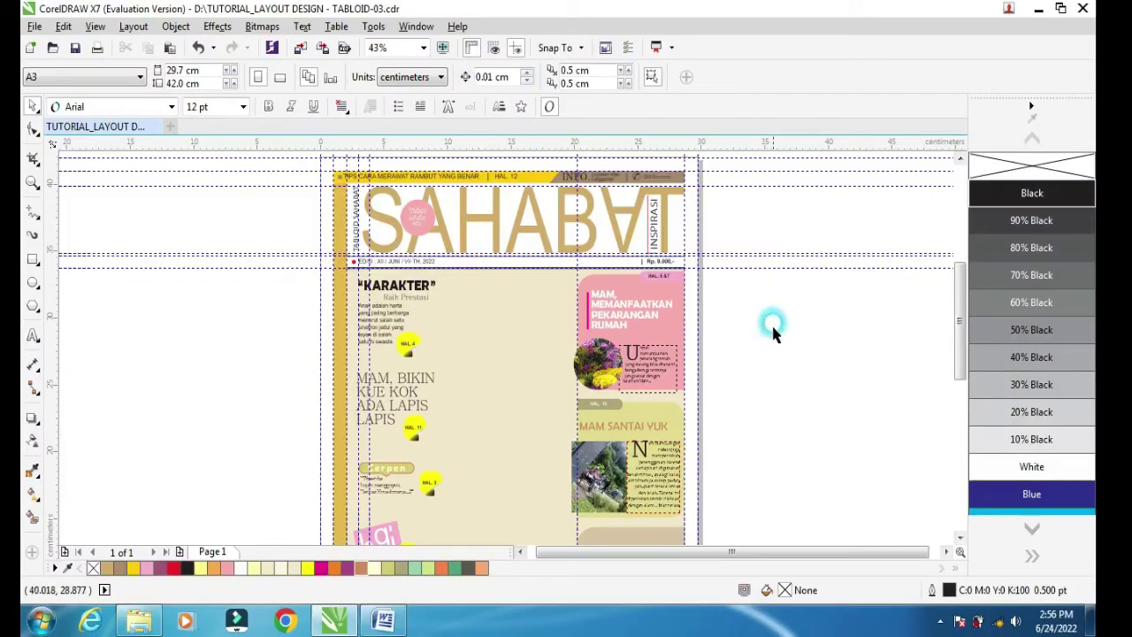
# Draw a paragraph text frame about 4.56 cm wide and 4.98 cm high outside the page, beside the brown box.
pyautogui.click(959, 537)
pyautogui.click(960, 537)
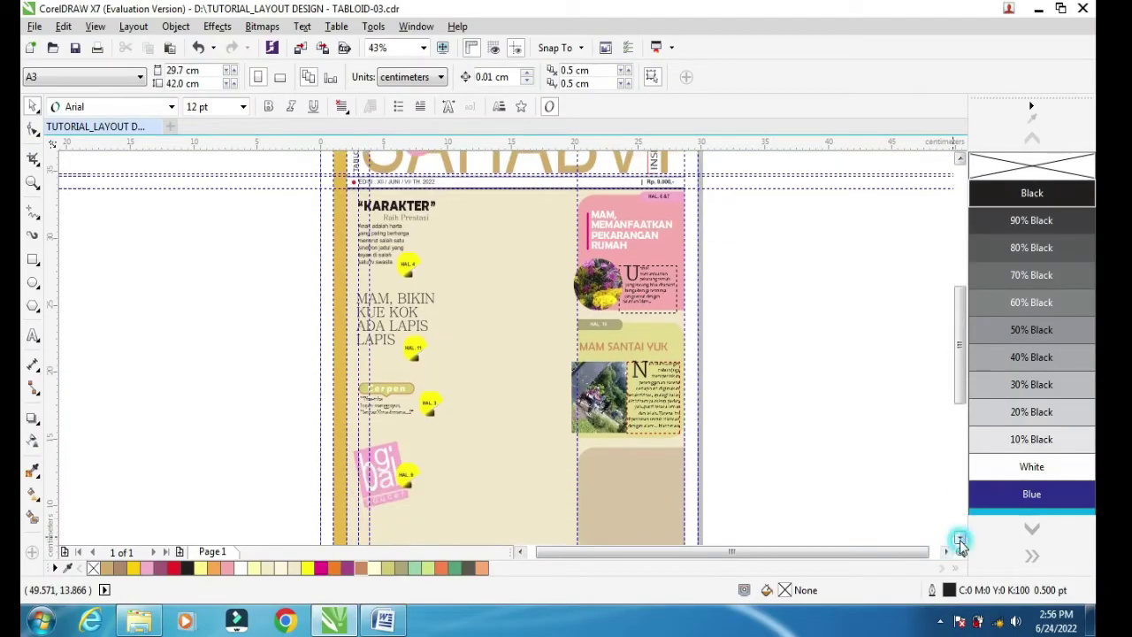
pyautogui.click(960, 537)
pyautogui.click(960, 537)
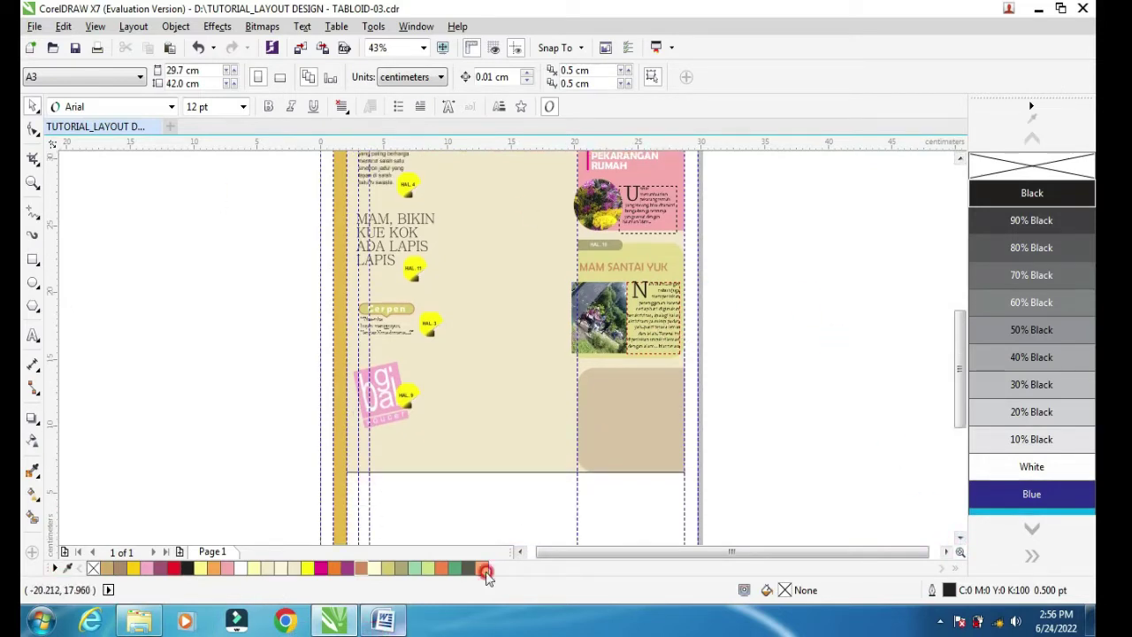
pyautogui.moveTo(487, 574); pyautogui.dragTo(56, 375)
pyautogui.click(33, 340)
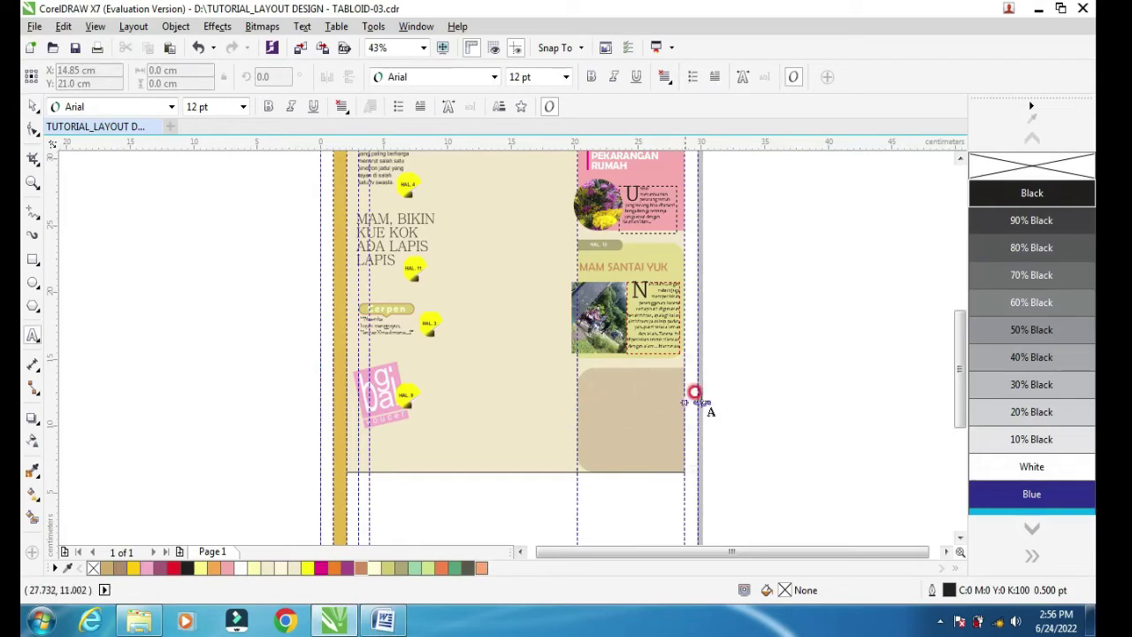
pyautogui.moveTo(723, 395); pyautogui.dragTo(782, 462)
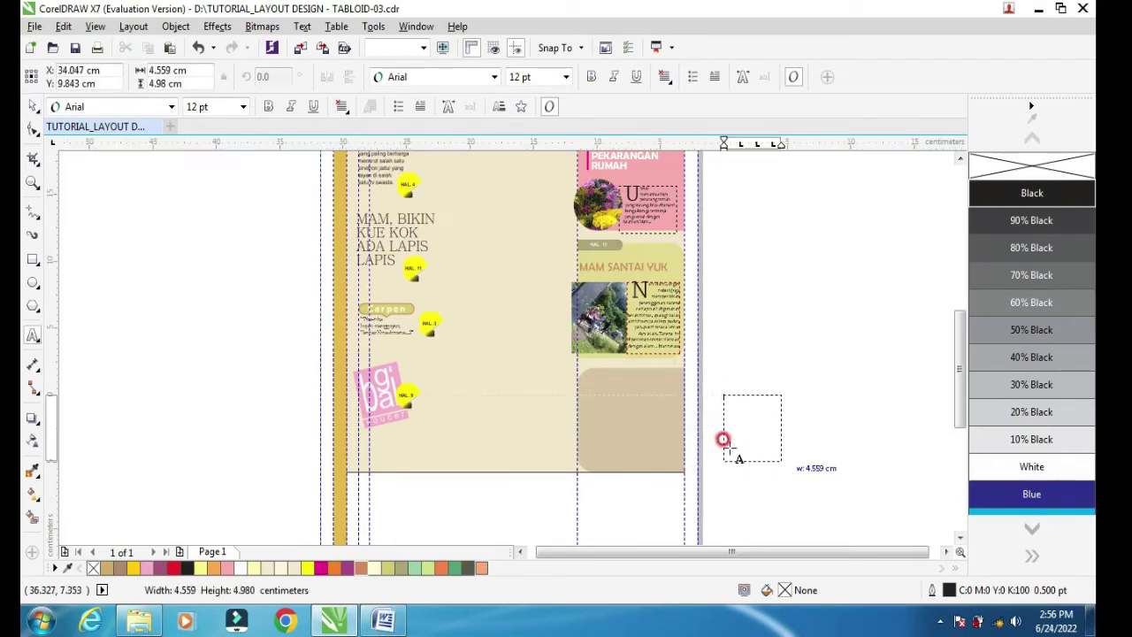
# Switch to Word, copy the paragraph under the "KAYA AKAN RAGA BUDAYA" heading, and return to CorelDRAW.
pyautogui.click(383, 619)
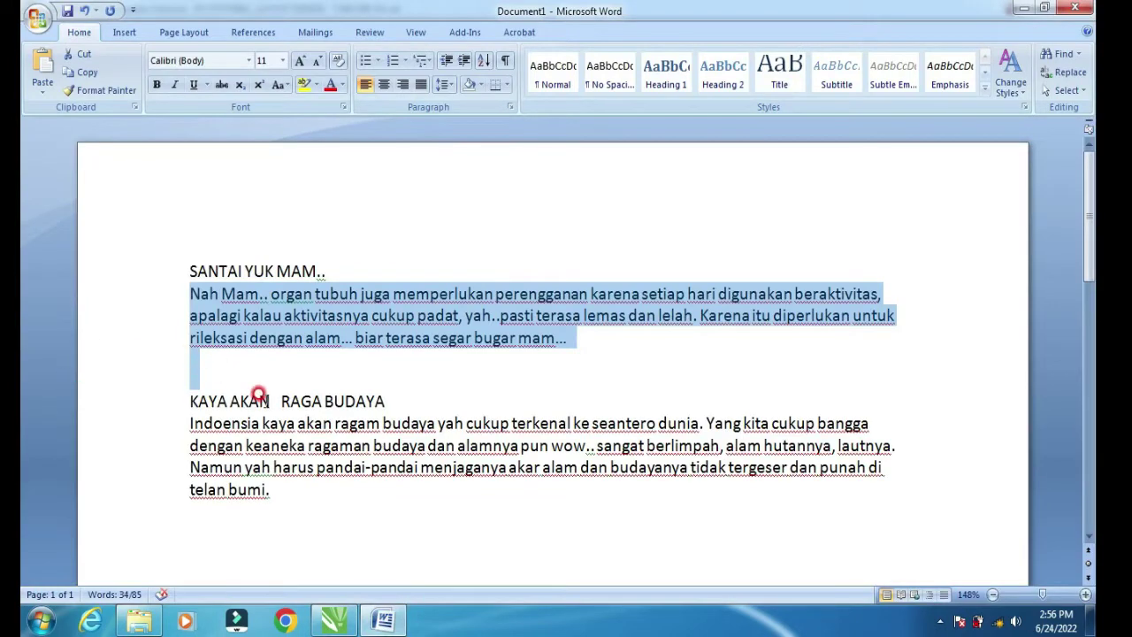
pyautogui.moveTo(189, 424); pyautogui.dragTo(293, 494)
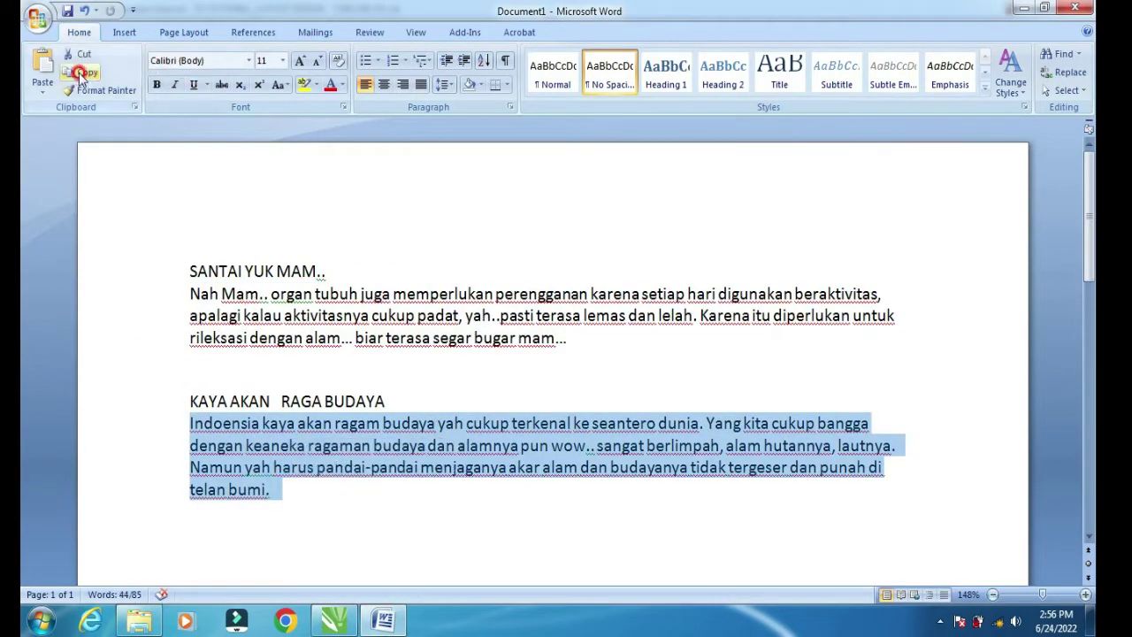
pyautogui.click(1019, 10)
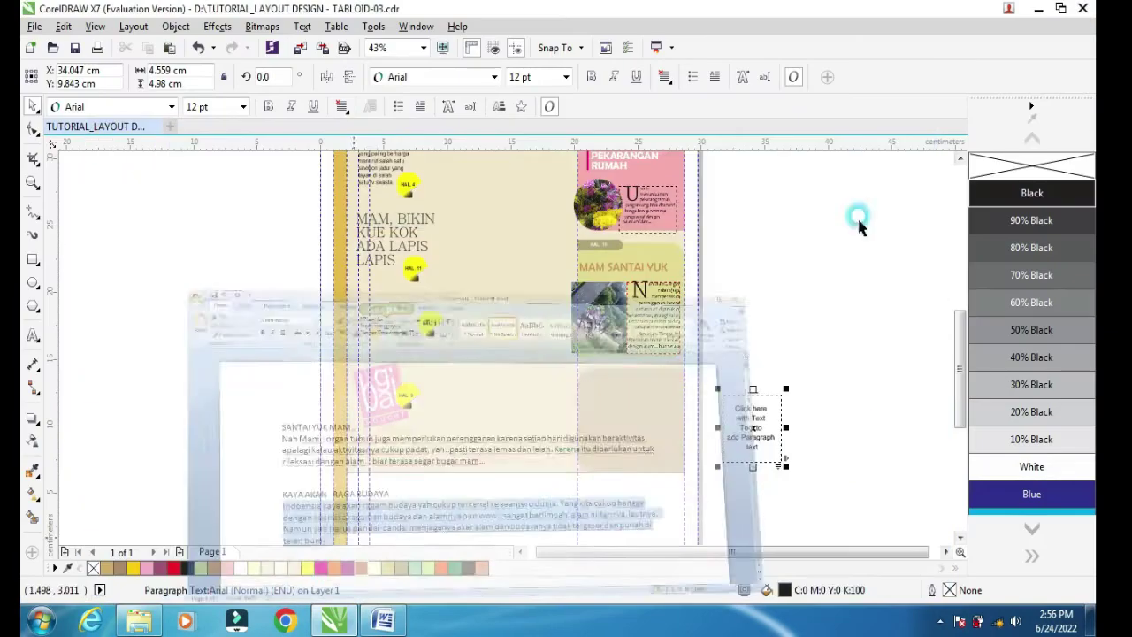
# Paste the copied "Indoensia kaya akan ragam budaya" paragraph into the empty text frame beside the page.
pyautogui.scroll(2, 746, 416)
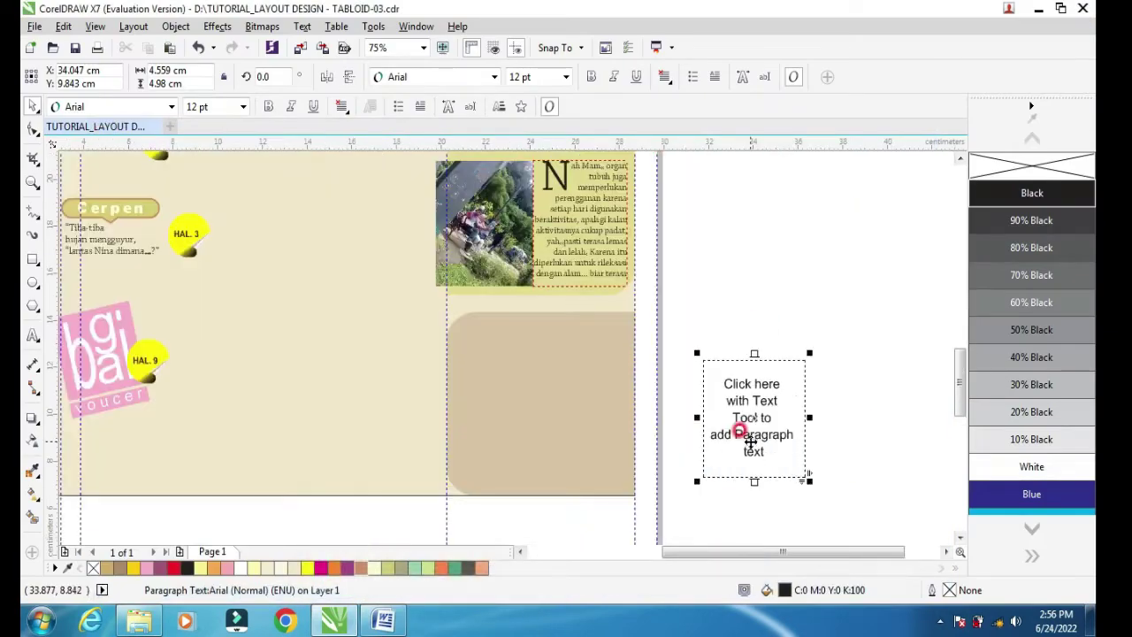
pyautogui.click(33, 336)
pyautogui.click(702, 363)
pyautogui.click(145, 78)
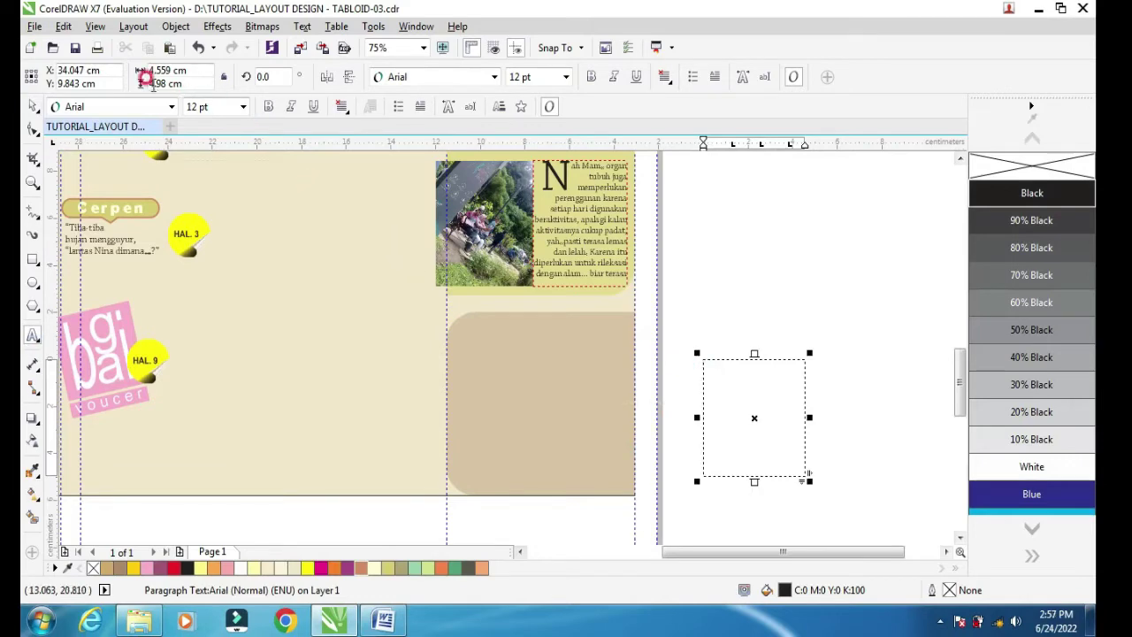
pyautogui.click(63, 27)
pyautogui.click(81, 159)
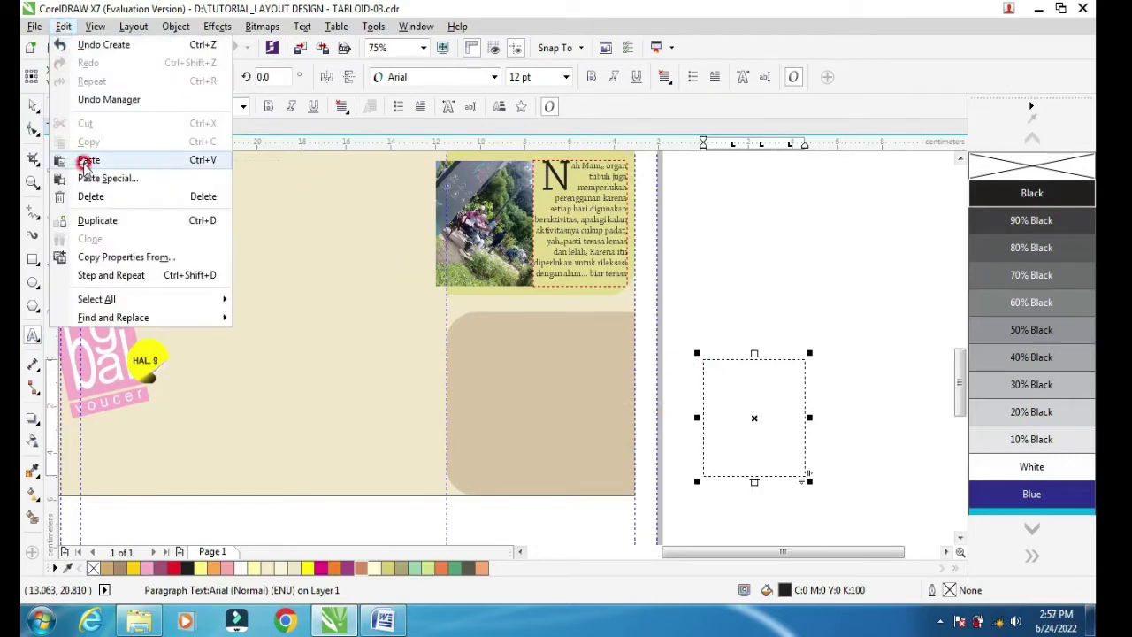
pyautogui.click(479, 447)
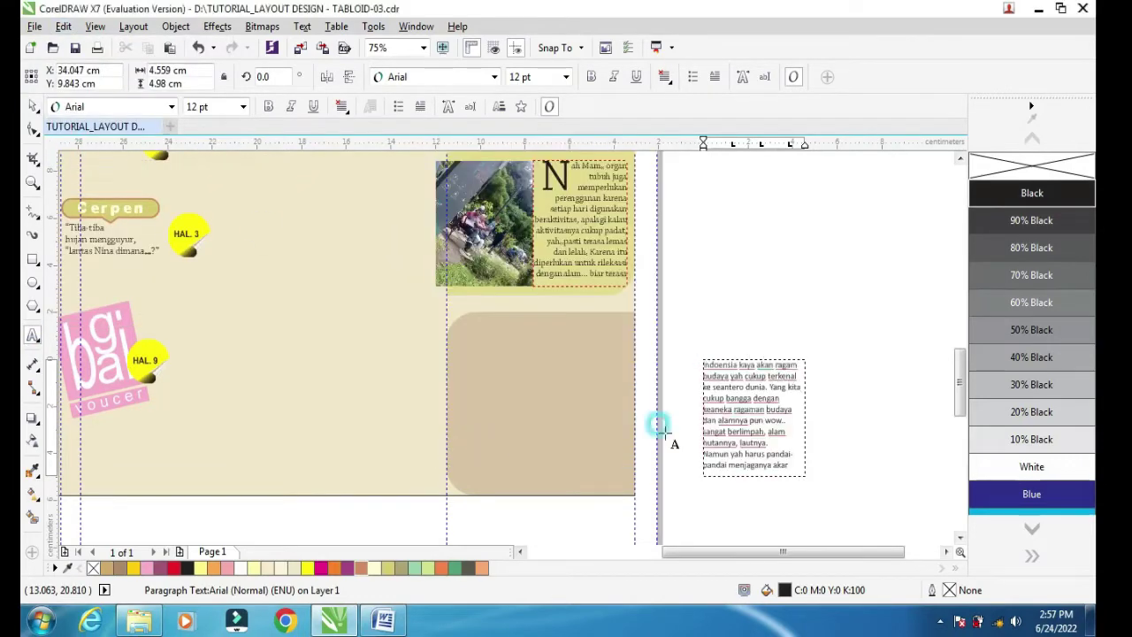
# Move the pasted paragraph frame into the right half of the brown box and narrow it to about 4.37 cm.
pyautogui.click(37, 106)
pyautogui.click(710, 380)
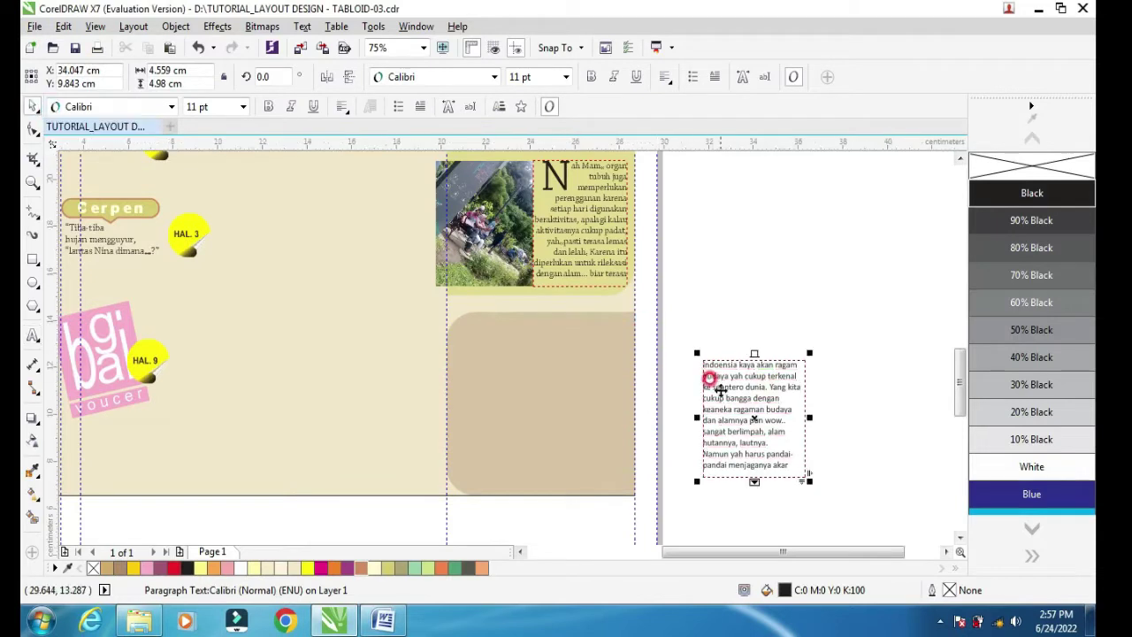
pyautogui.moveTo(713, 399); pyautogui.dragTo(606, 416)
pyautogui.scroll(2, 650, 399)
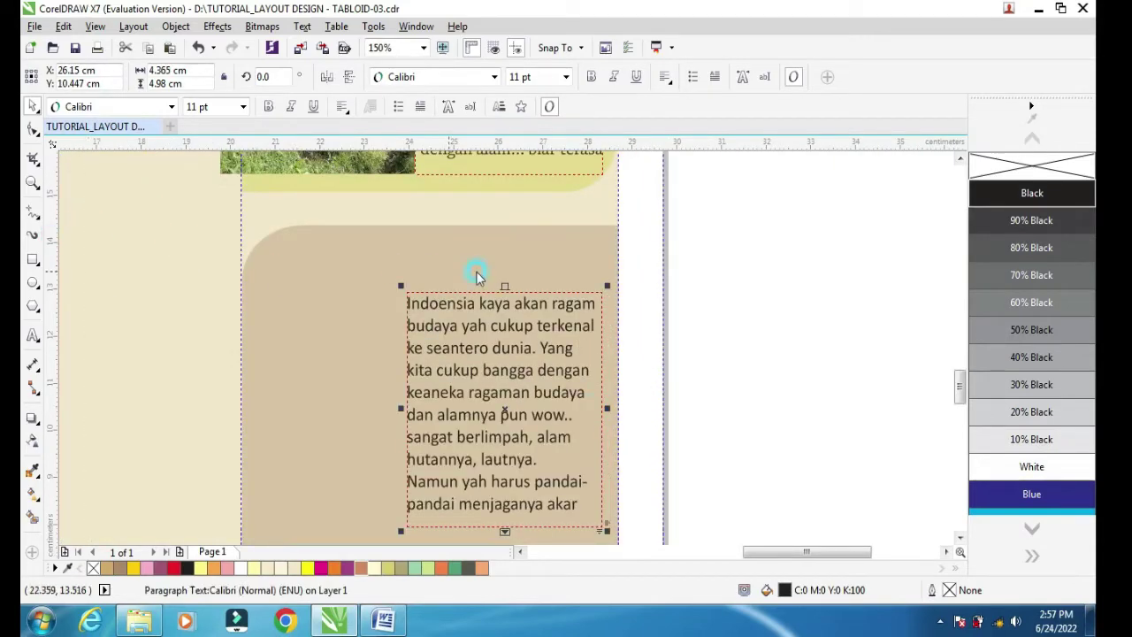
# Place a vertical guideline at about 28.27 cm, near the right edge of the brown box's paragraph frame.
pyautogui.click(584, 369)
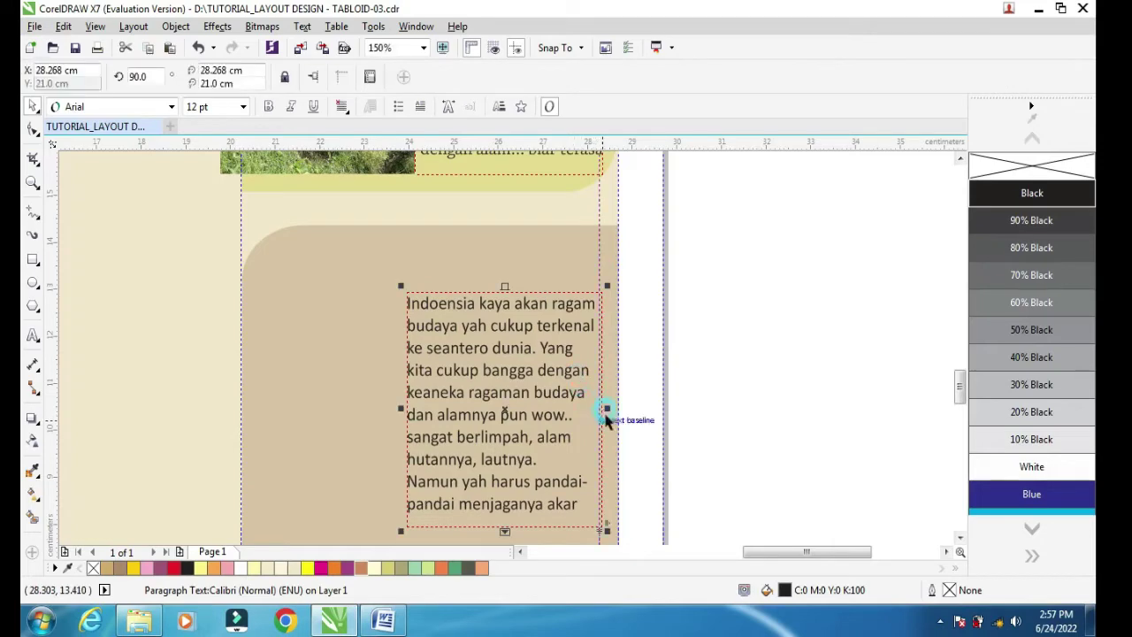
pyautogui.click(597, 396)
# Try to narrow the brown box's paragraph frame from its right side to the guideline, about 4.31 cm wide.
pyautogui.moveTo(604, 416); pyautogui.dragTo(609, 448)
pyautogui.scroll(4, 597, 405)
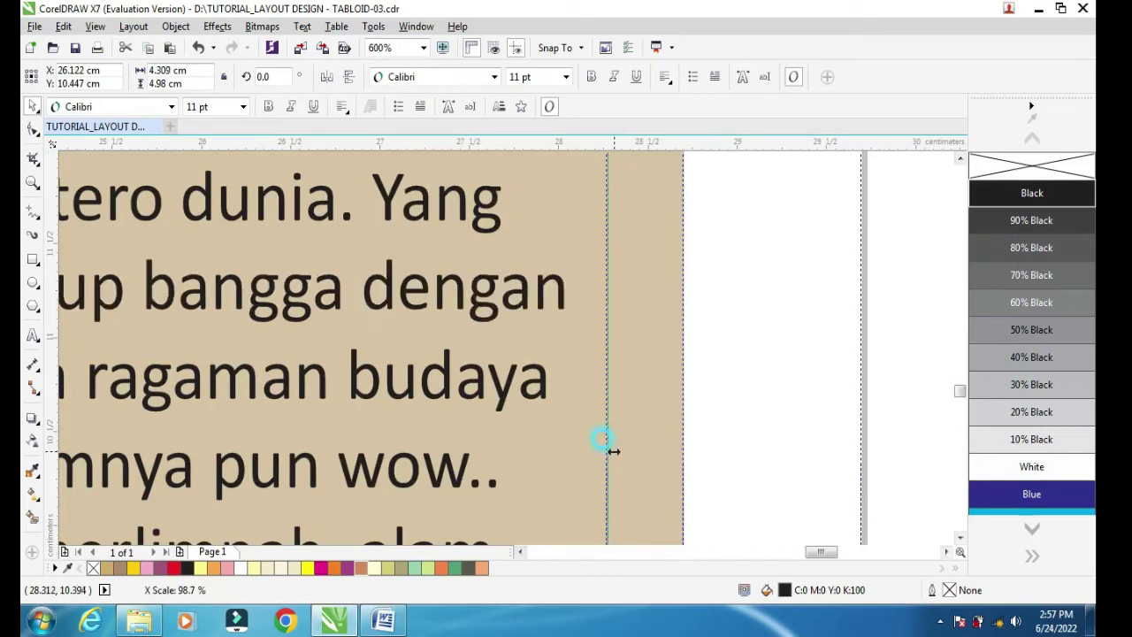
pyautogui.scroll(-2, 584, 426)
pyautogui.scroll(-4, 579, 420)
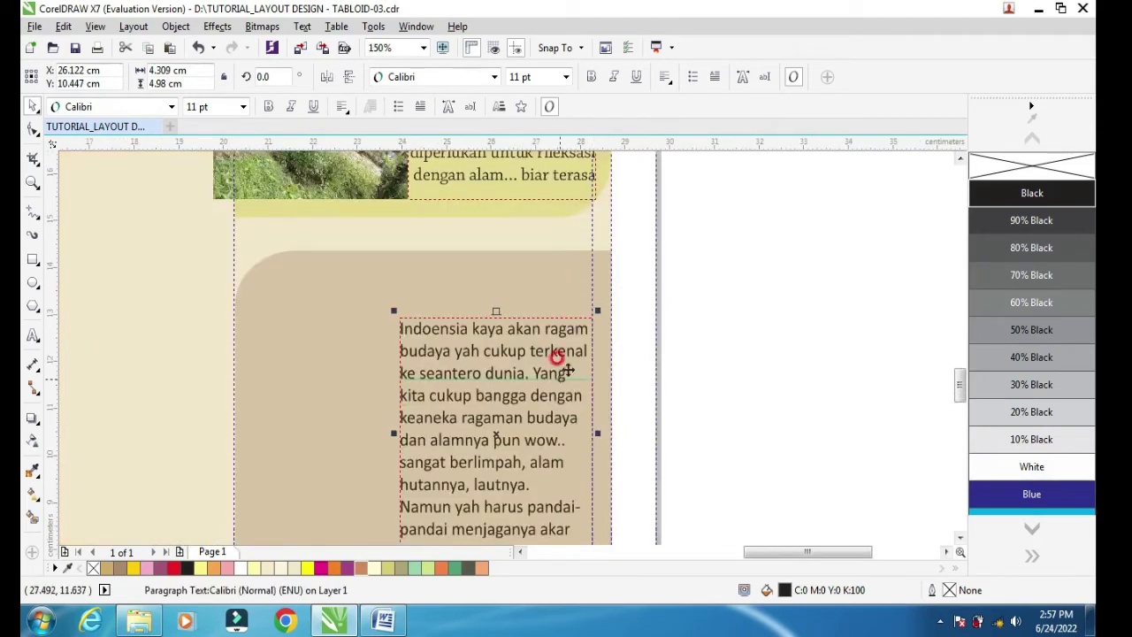
pyautogui.hotkey('ctrl', 'z')
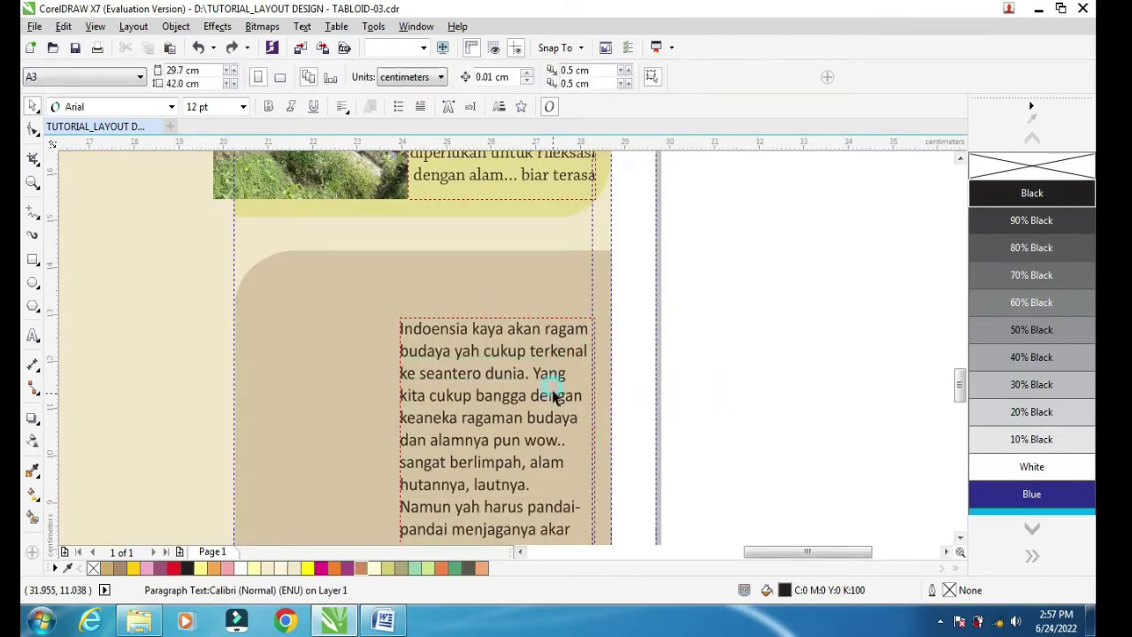
# Pull the right edge of the brown box's paragraph frame in to the guideline, making it about 4.3 cm wide.
pyautogui.scroll(2, 581, 446)
pyautogui.scroll(2, 592, 442)
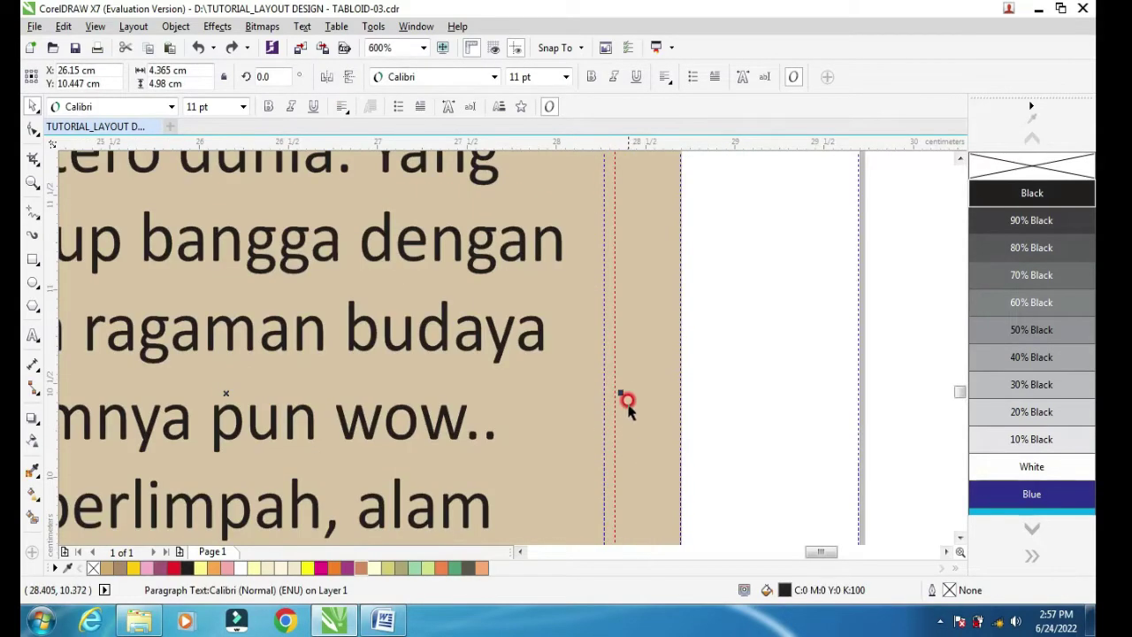
pyautogui.moveTo(608, 380); pyautogui.dragTo(596, 397)
pyautogui.click(494, 390)
pyautogui.scroll(-4, 499, 398)
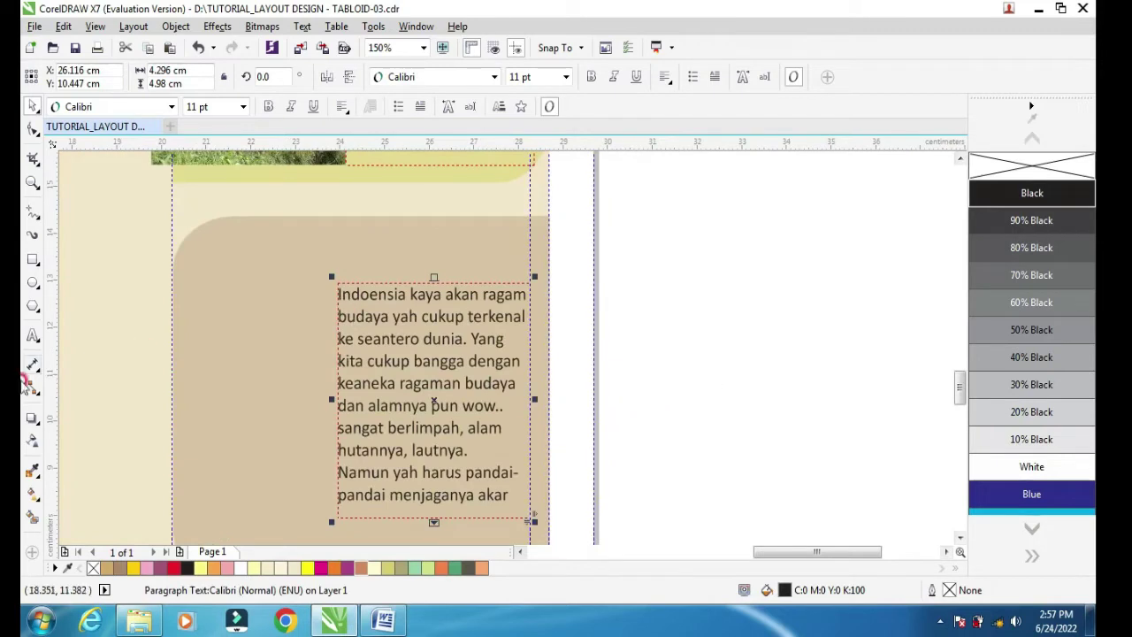
# Apply a drop cap to the brown box's paragraph and set its font to Chaparral Pro.
pyautogui.click(34, 329)
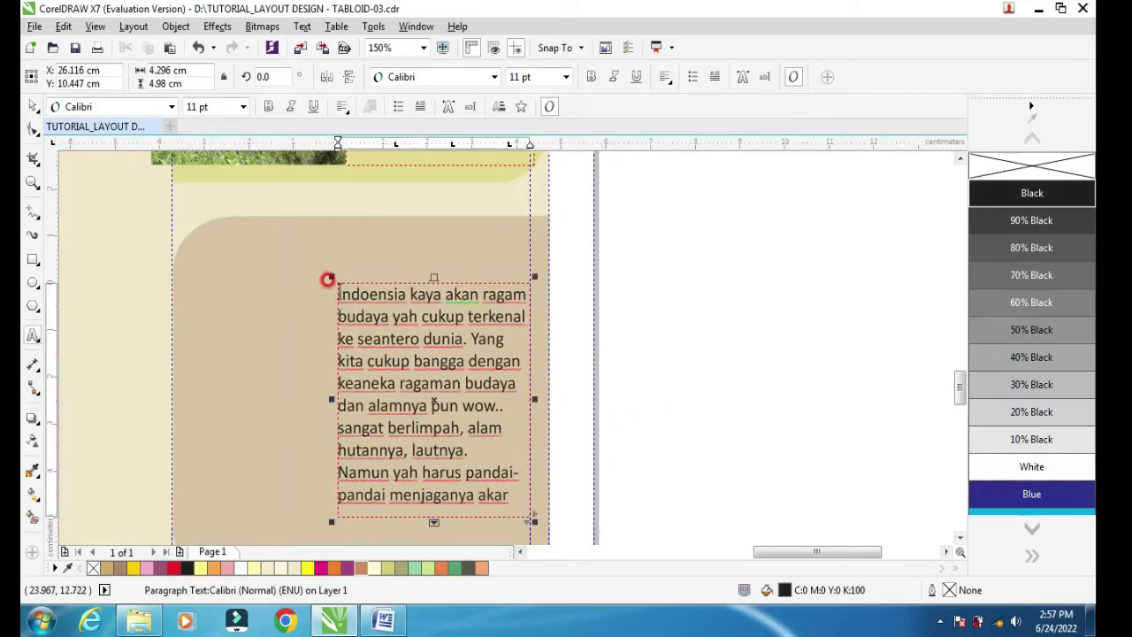
pyautogui.click(326, 285)
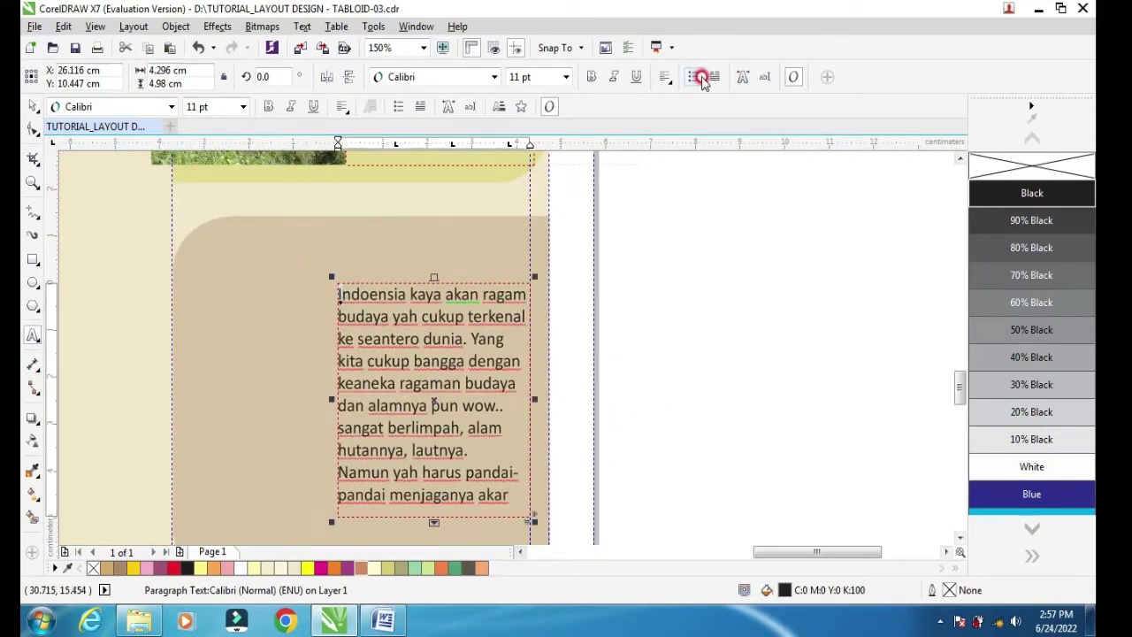
pyautogui.click(713, 77)
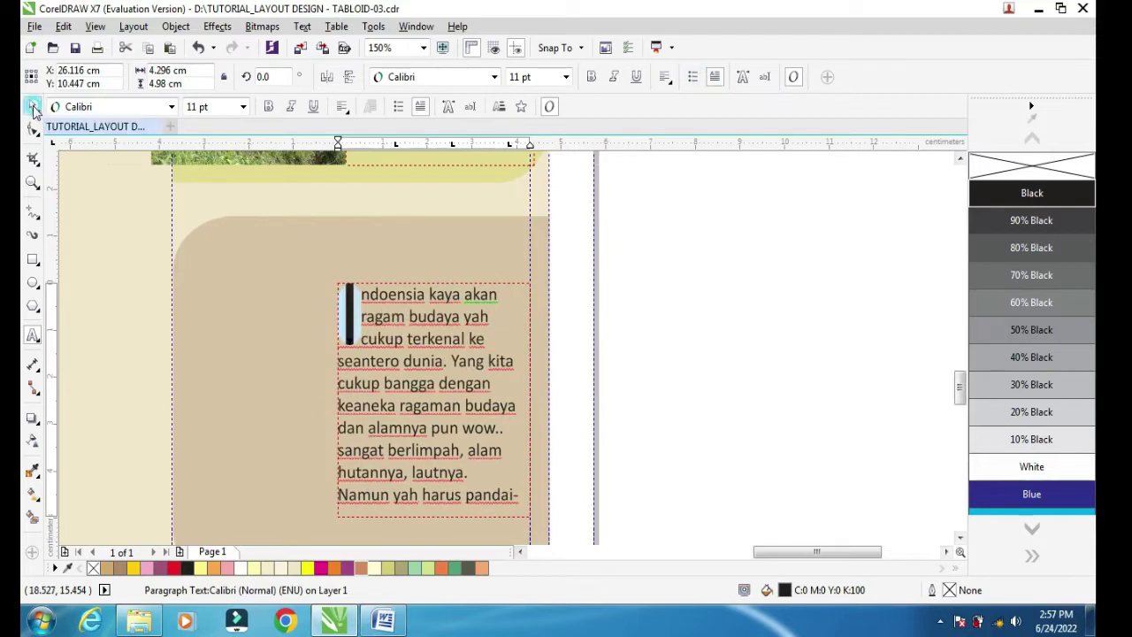
pyautogui.click(492, 77)
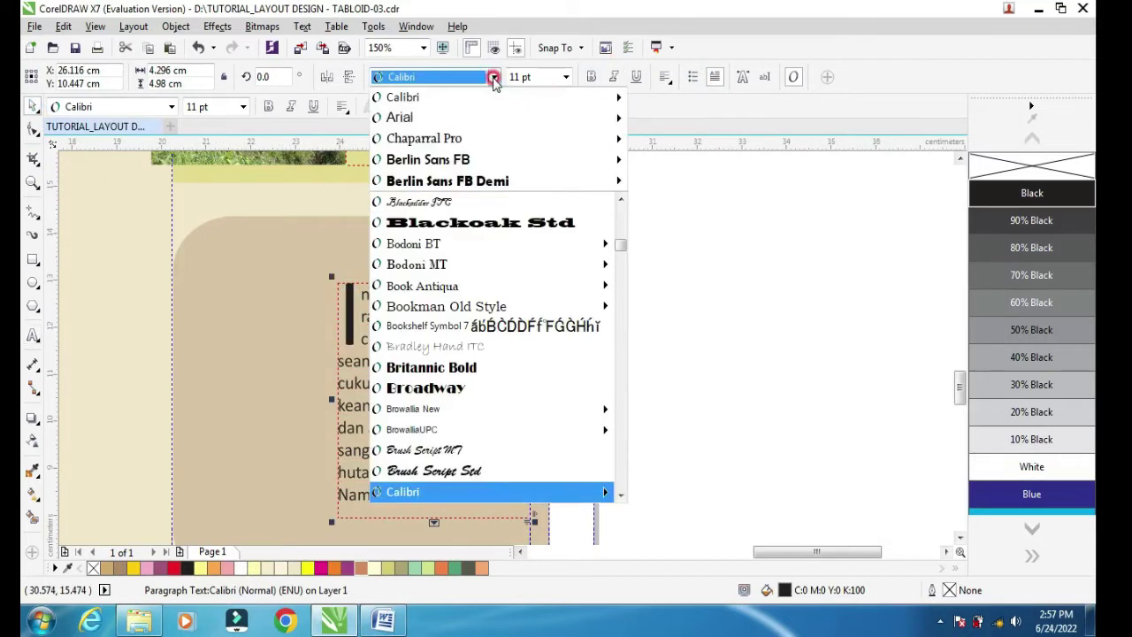
pyautogui.click(469, 142)
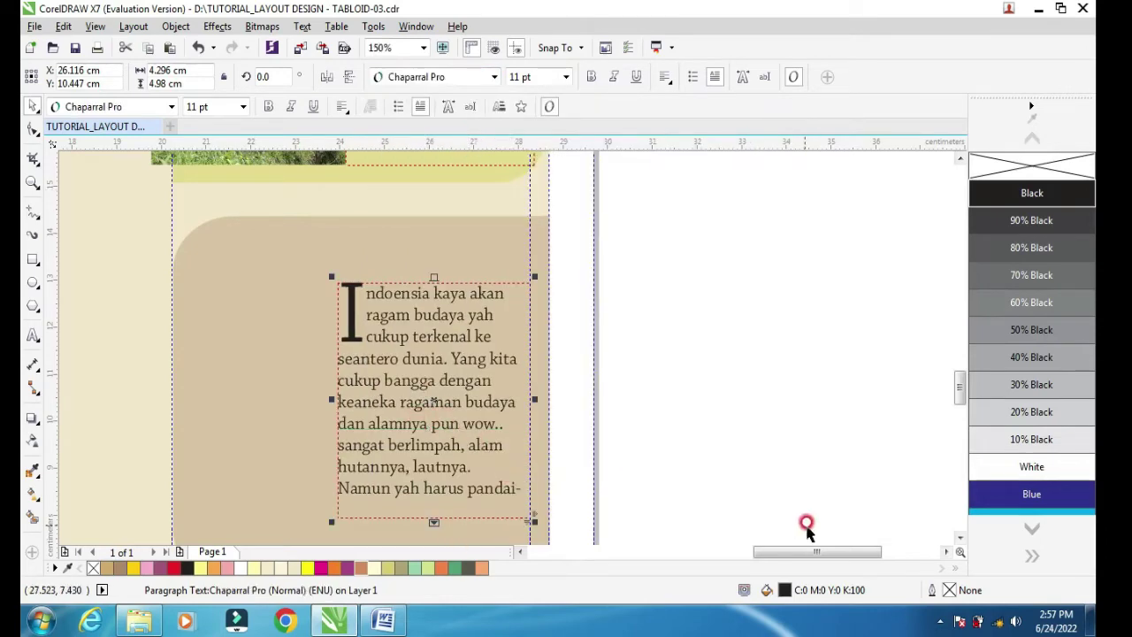
pyautogui.click(961, 545)
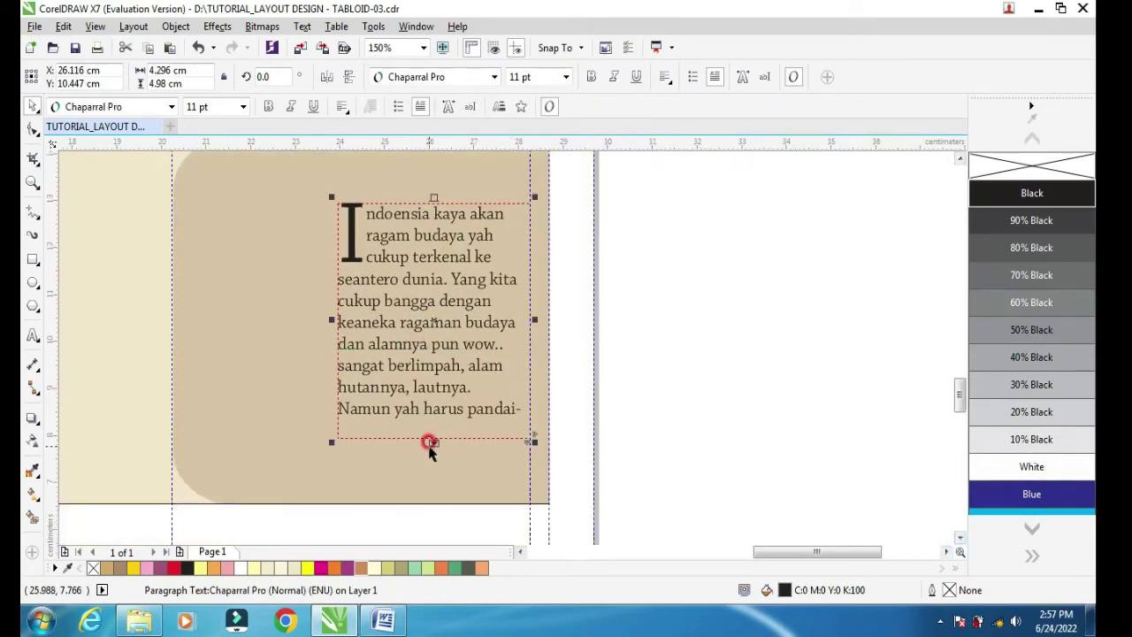
# Extend the brown box's paragraph frame down to about 6.39 cm high and right-align its text.
pyautogui.moveTo(434, 442); pyautogui.dragTo(429, 504)
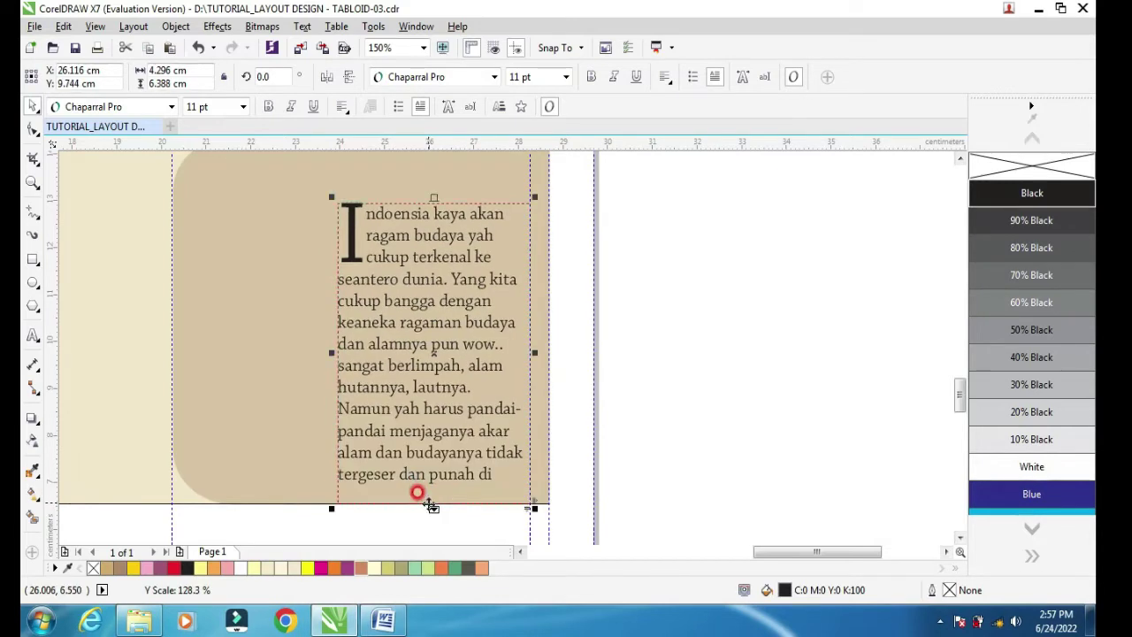
pyautogui.click(666, 79)
pyautogui.click(695, 152)
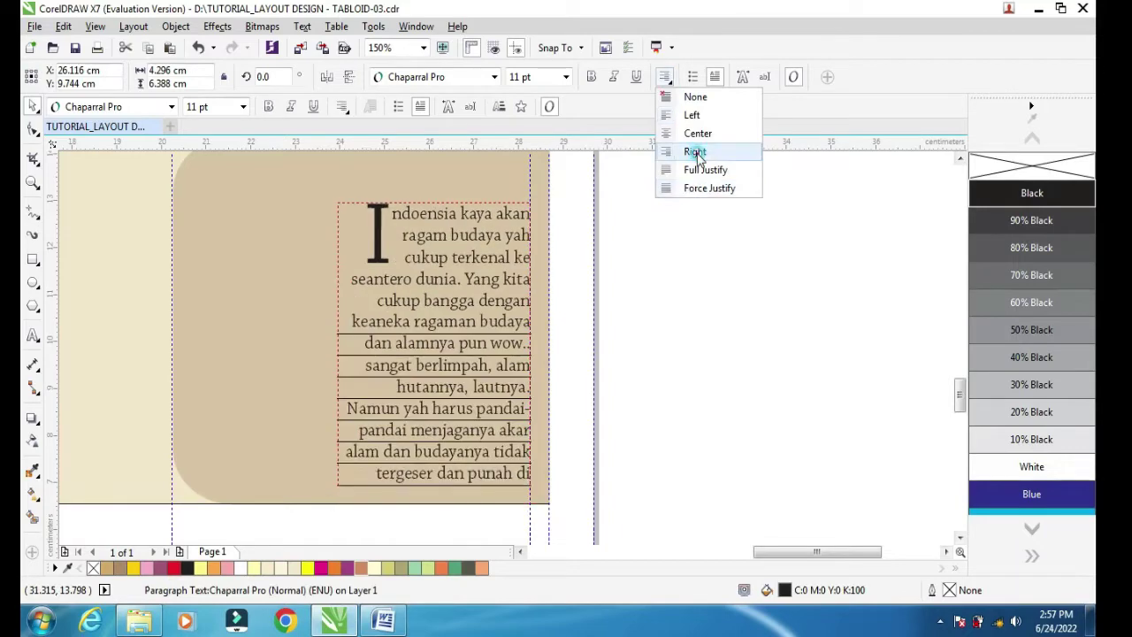
pyautogui.click(696, 153)
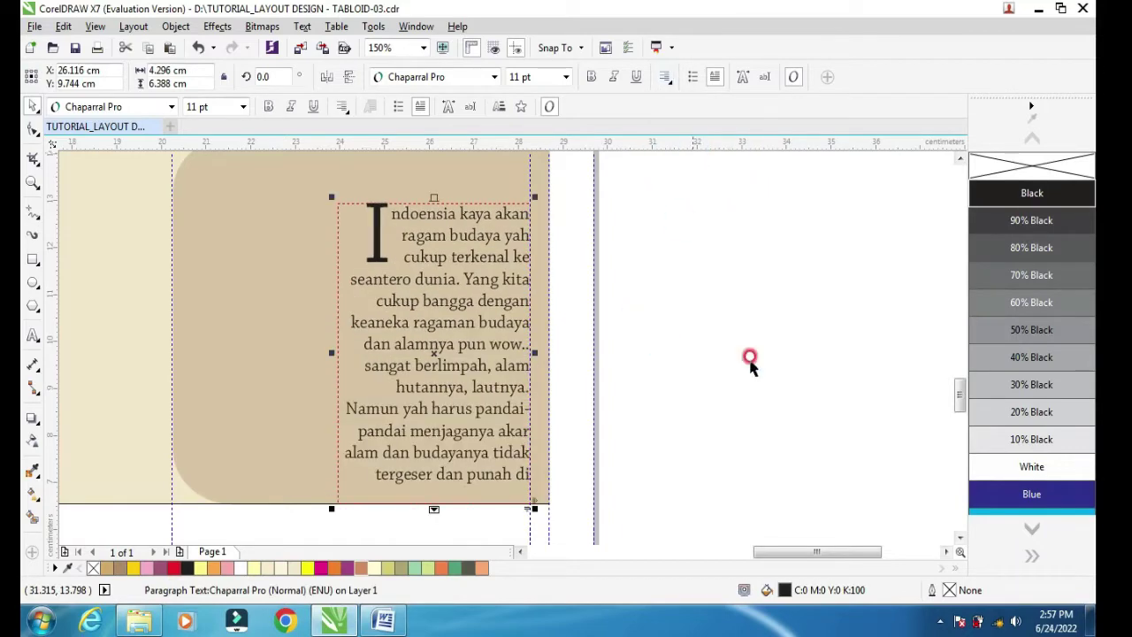
# Lengthen the brown box's paragraph frame downward to about 6.88 cm high so the whole text fits.
pyautogui.click(959, 161)
pyautogui.scroll(-1, 584, 384)
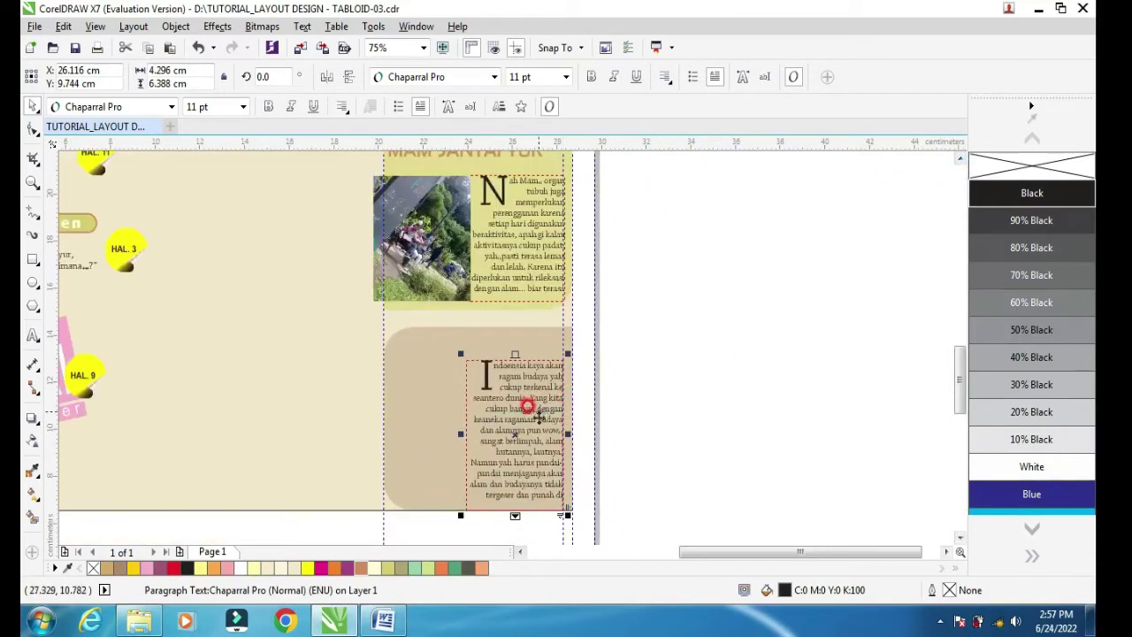
pyautogui.click(959, 537)
pyautogui.click(959, 537)
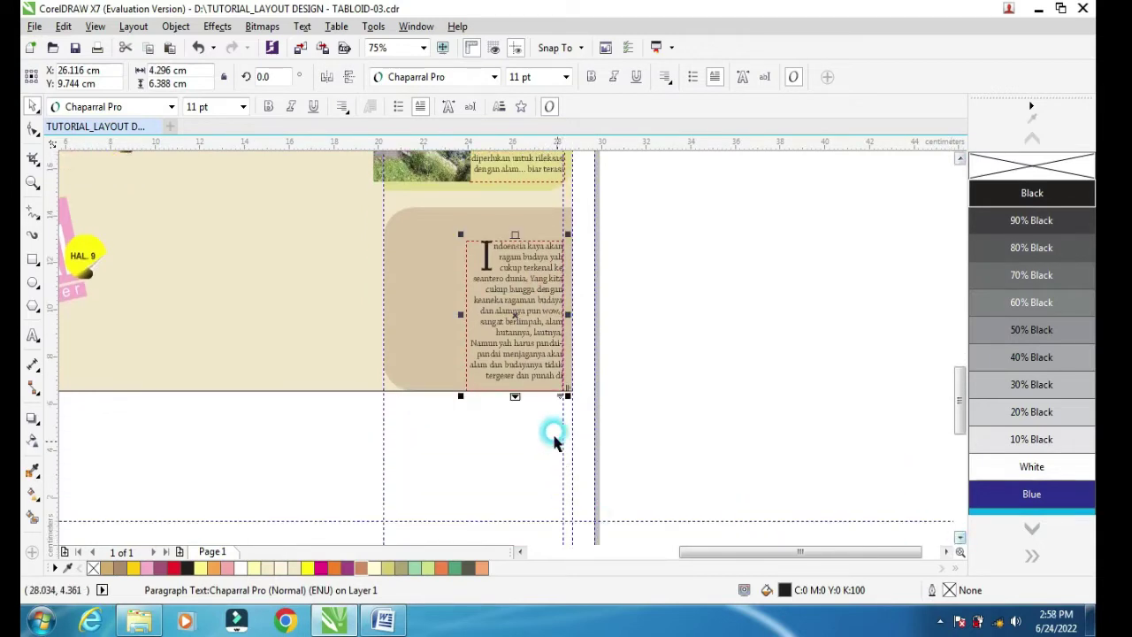
pyautogui.scroll(1, 554, 439)
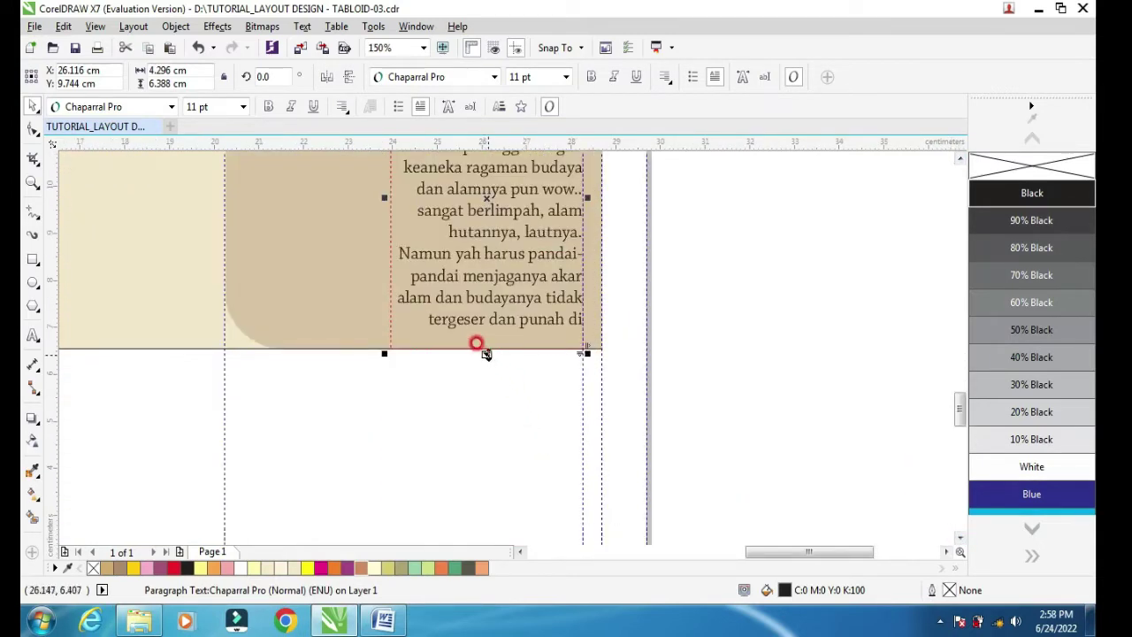
pyautogui.moveTo(486, 354); pyautogui.dragTo(488, 376)
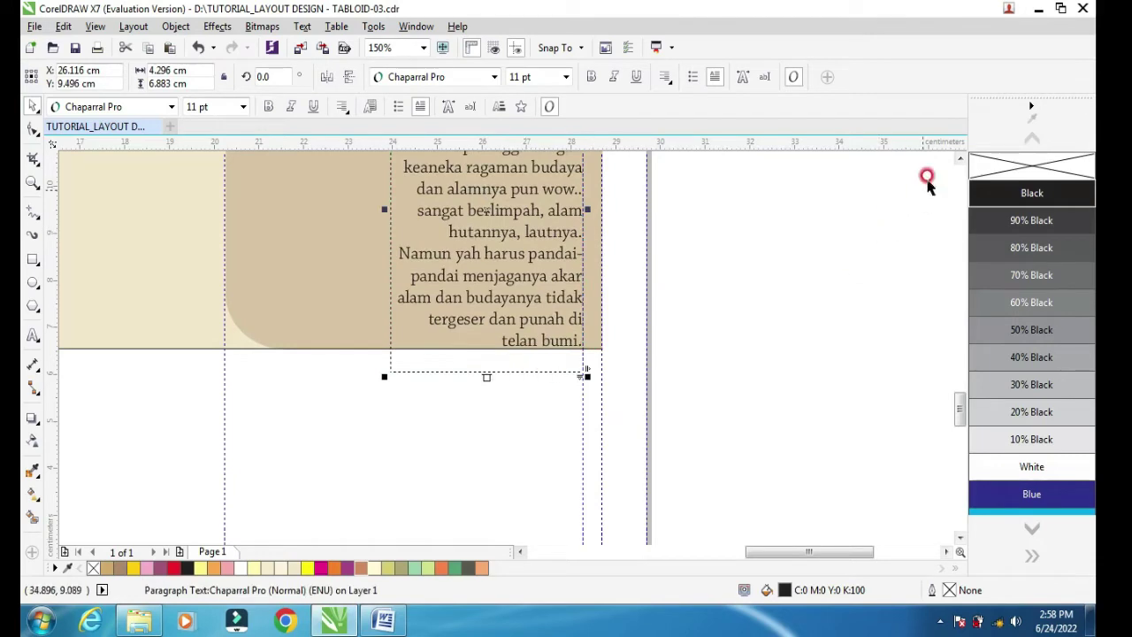
# Move the brown box's paragraph slightly up and left, to about X 26.05 cm, Y 9.85 cm.
pyautogui.click(959, 160)
pyautogui.click(959, 159)
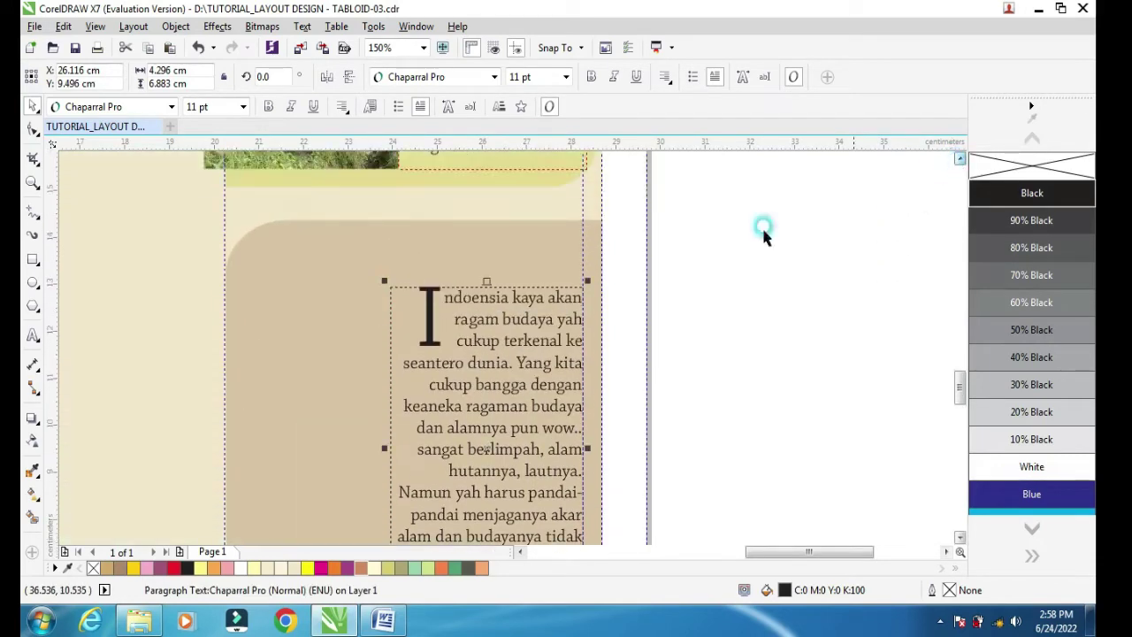
pyautogui.moveTo(480, 286); pyautogui.dragTo(447, 286)
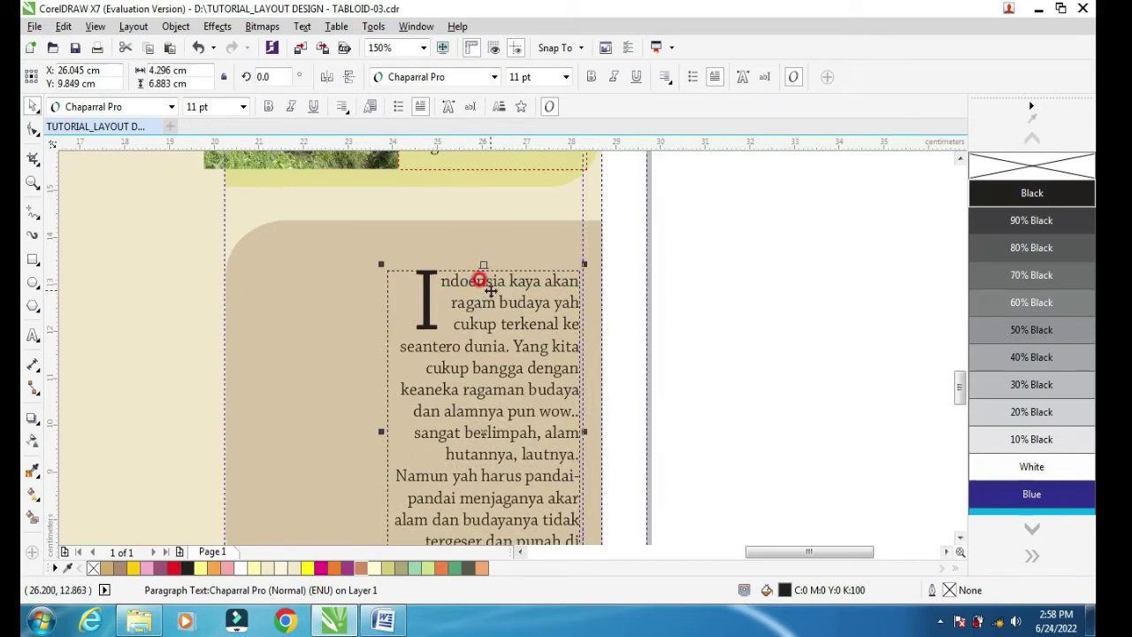
pyautogui.scroll(-2, 564, 396)
pyautogui.moveTo(432, 360); pyautogui.dragTo(429, 364)
pyautogui.click(598, 412)
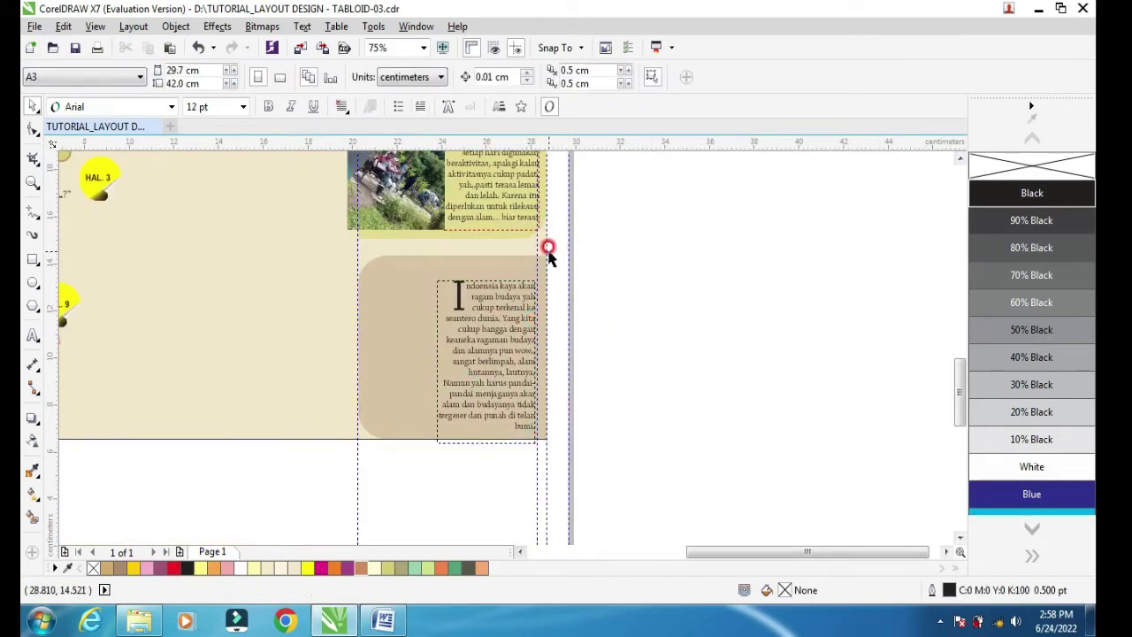
# Import the photo IMG_0080 from New folder 5 and place it beside the page.
pyautogui.click(423, 106)
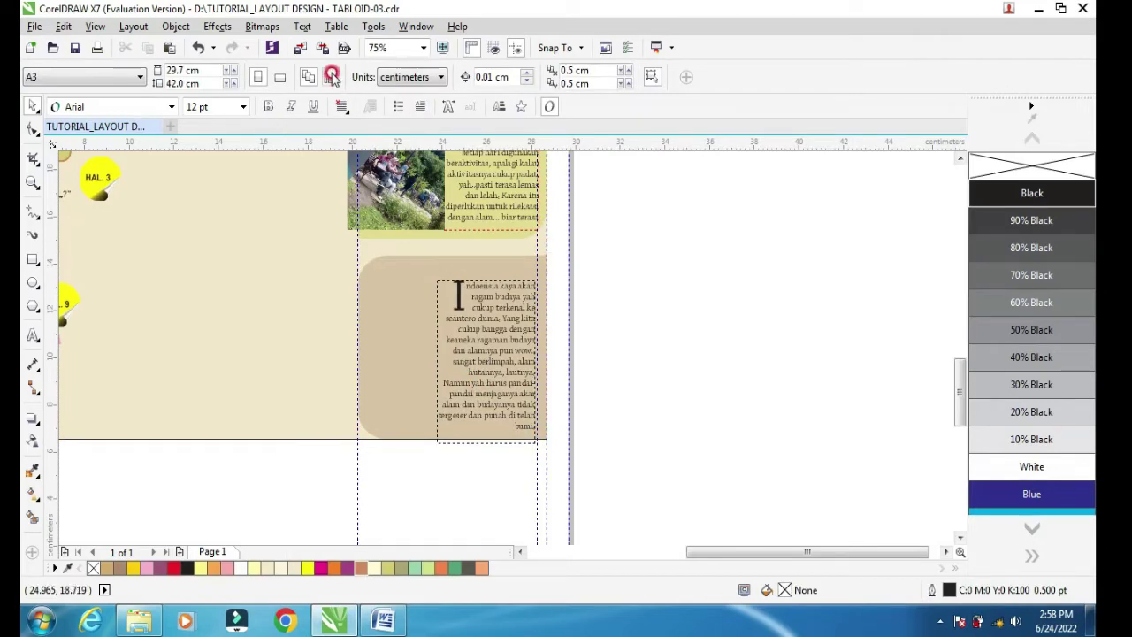
pyautogui.click(302, 49)
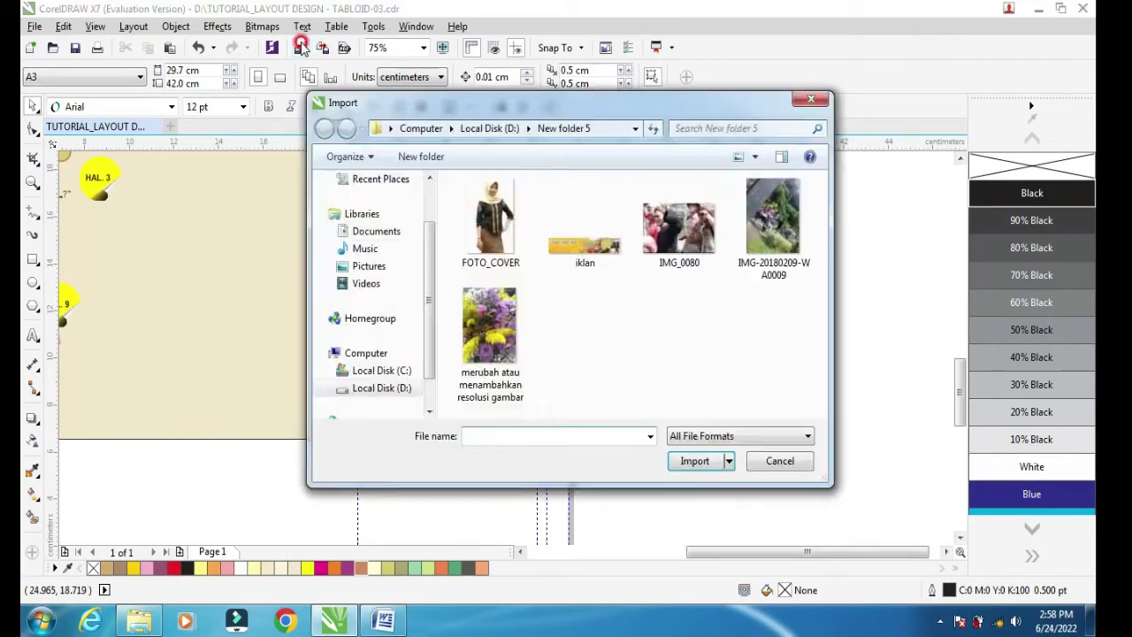
pyautogui.click(675, 232)
pyautogui.click(686, 487)
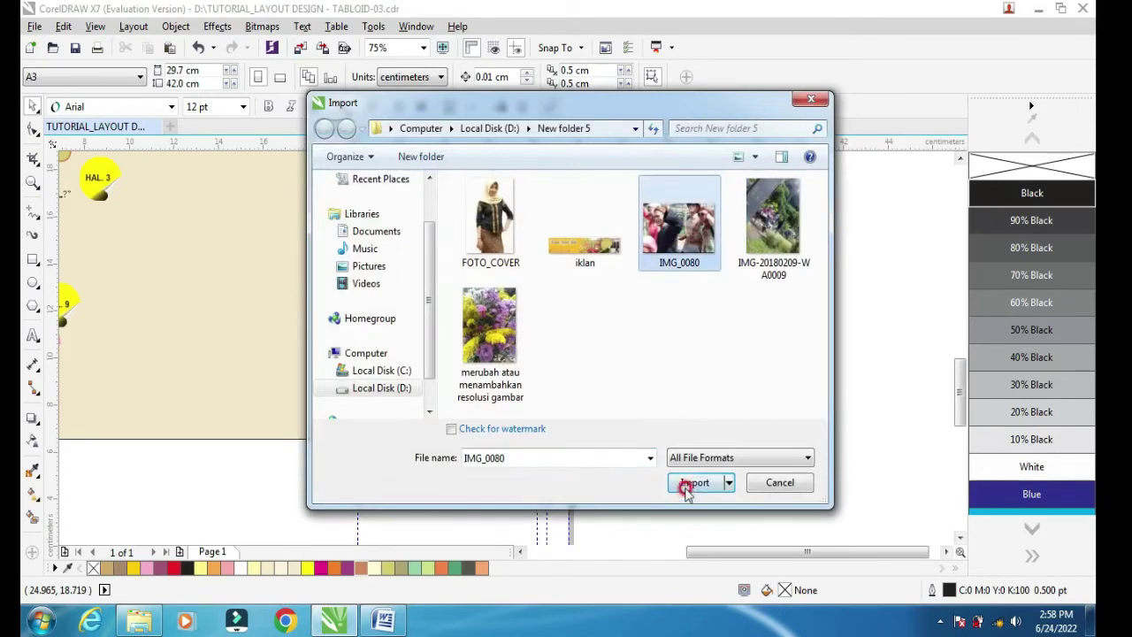
pyautogui.click(645, 281)
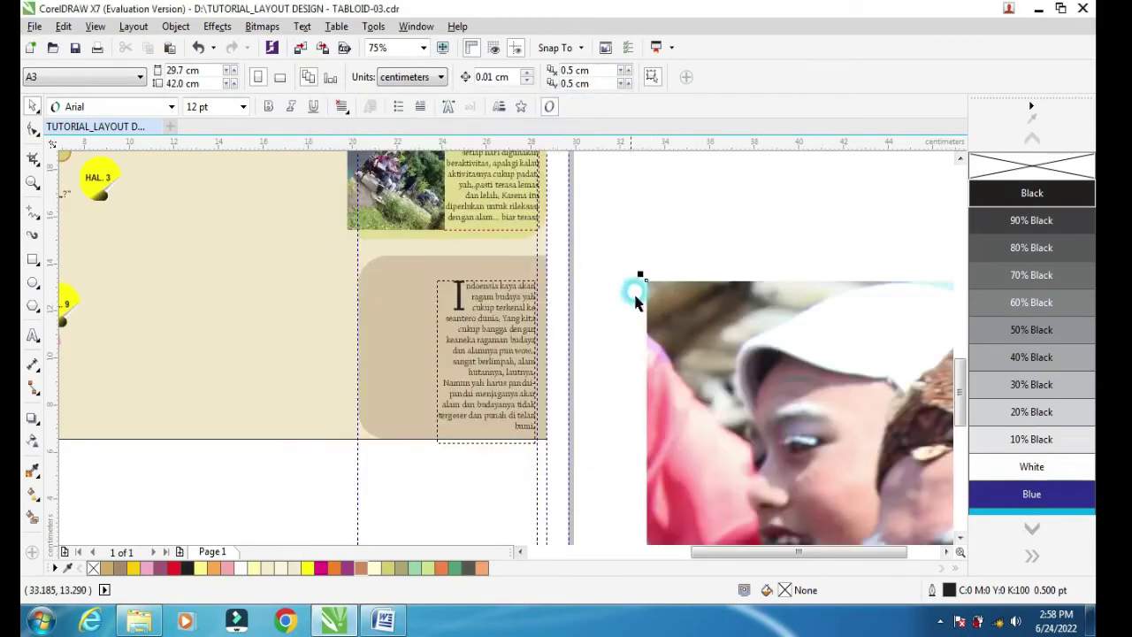
# Shrink the imported photo to about 14.28 by 9.52 cm and move it beside the brown box, at the page's right edge.
pyautogui.scroll(-3, 715, 341)
pyautogui.moveTo(783, 377); pyautogui.dragTo(255, 258)
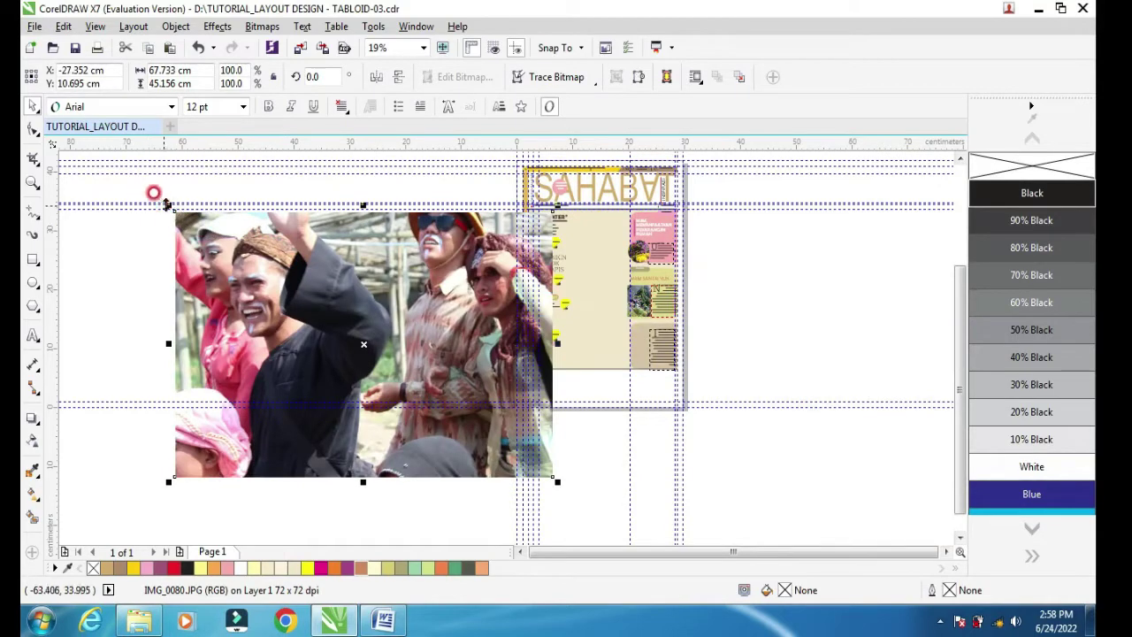
pyautogui.moveTo(168, 205); pyautogui.dragTo(318, 312)
pyautogui.moveTo(362, 343); pyautogui.dragTo(718, 345)
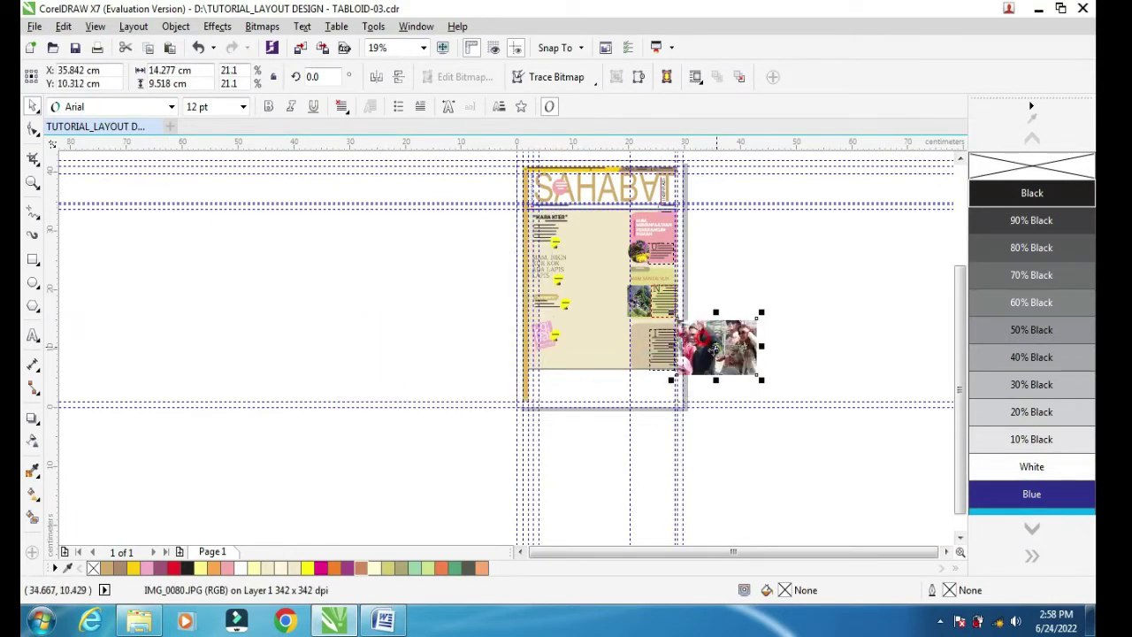
# Scale the photo down to about 7.52 by 5.01 cm and move it against the left side of the brown box's paragraph.
pyautogui.scroll(1, 715, 347)
pyautogui.scroll(1, 714, 346)
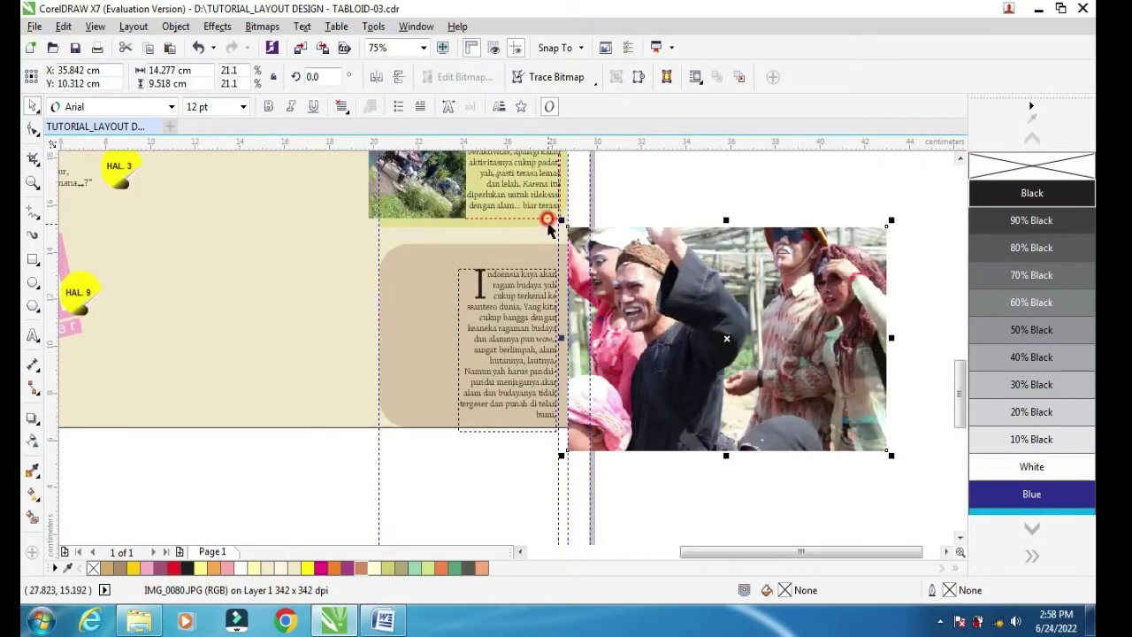
pyautogui.moveTo(549, 207); pyautogui.dragTo(718, 333)
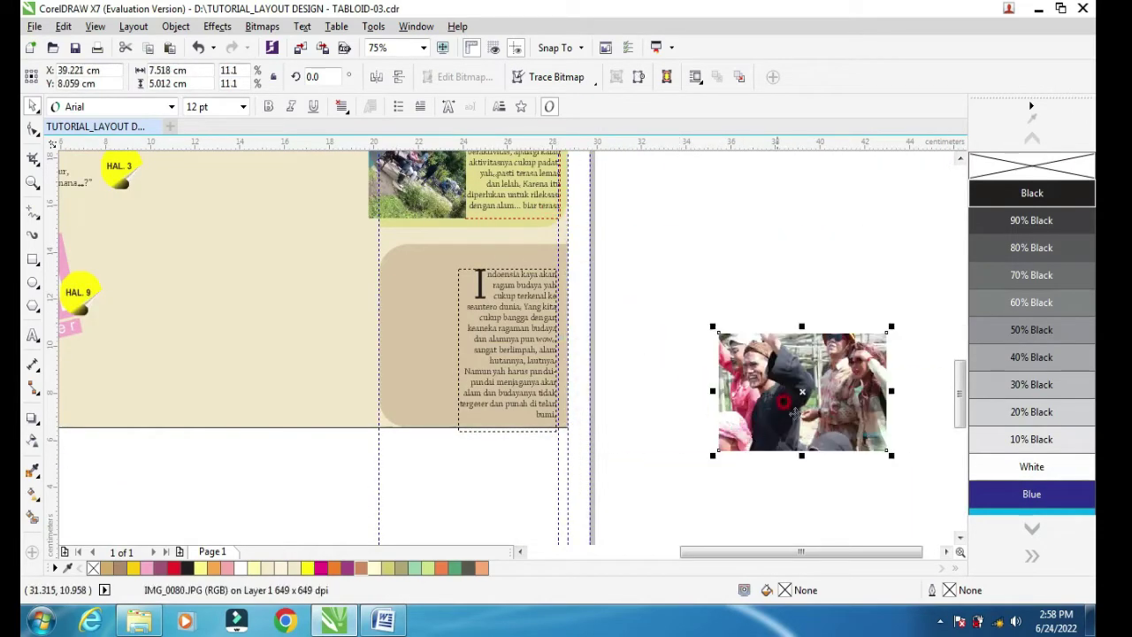
pyautogui.moveTo(790, 377); pyautogui.dragTo(390, 358)
# Reduce the photo to about 4.23 by 2.82 cm and move it up to about X 21.71 cm, Y 10.08 cm.
pyautogui.scroll(1, 322, 330)
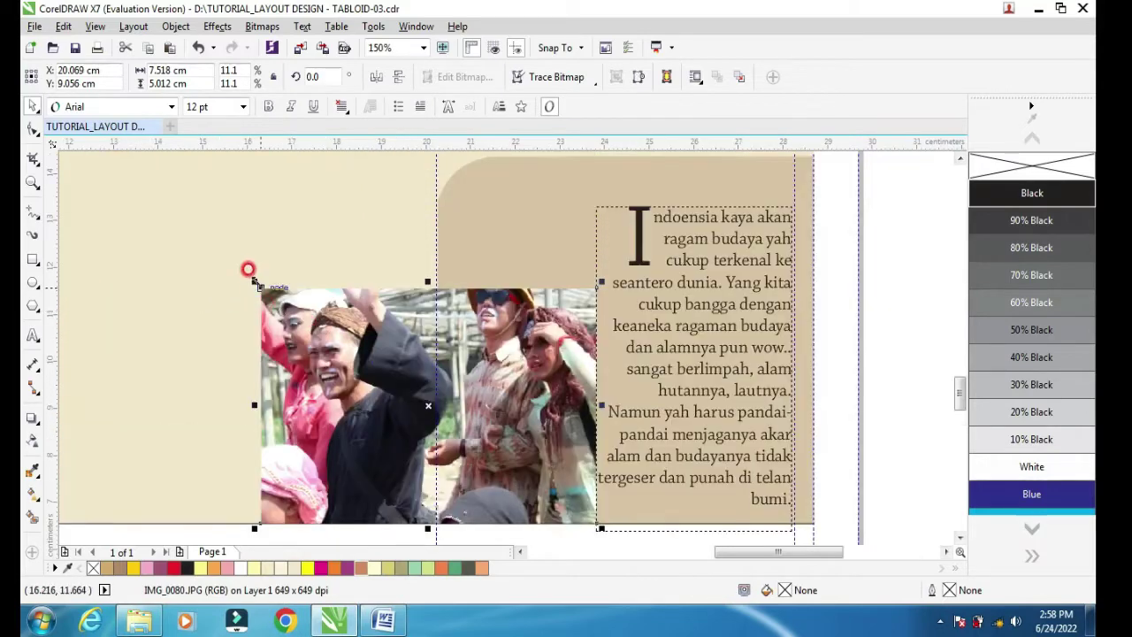
pyautogui.moveTo(254, 282); pyautogui.dragTo(402, 385)
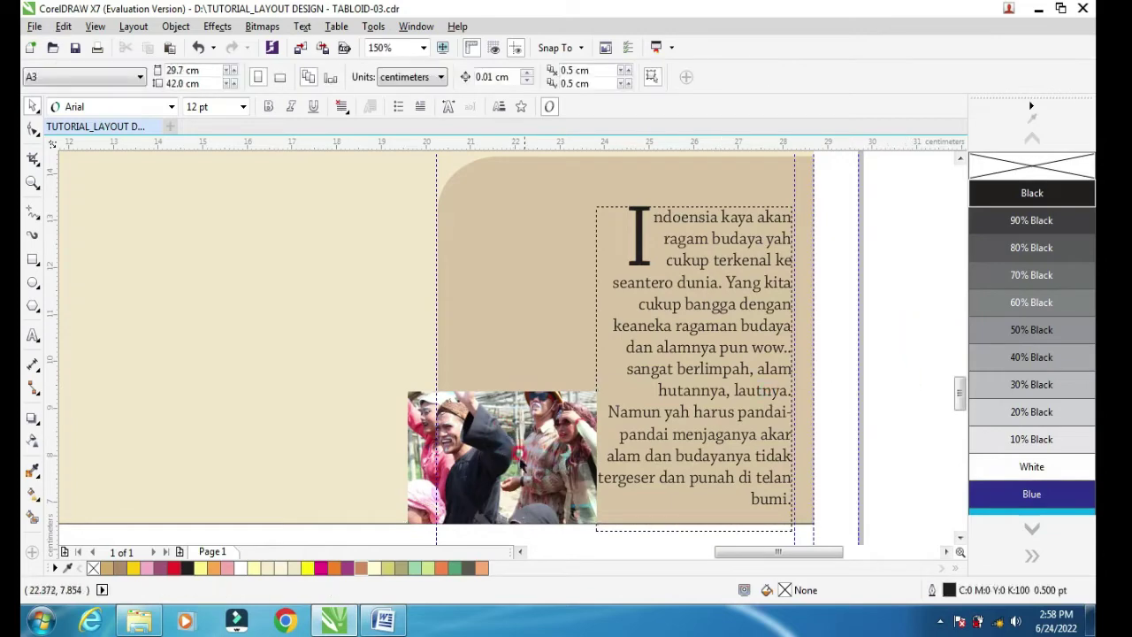
pyautogui.moveTo(465, 455); pyautogui.dragTo(474, 363)
pyautogui.scroll(-1, 474, 363)
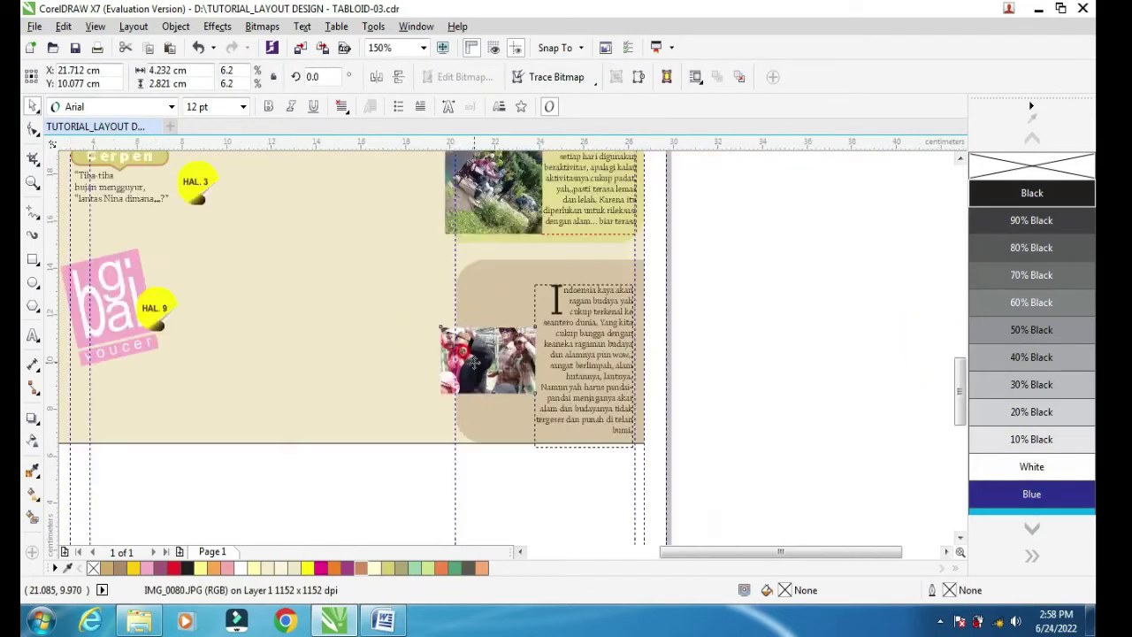
pyautogui.click(775, 383)
pyautogui.scroll(1, 506, 375)
pyautogui.click(506, 375)
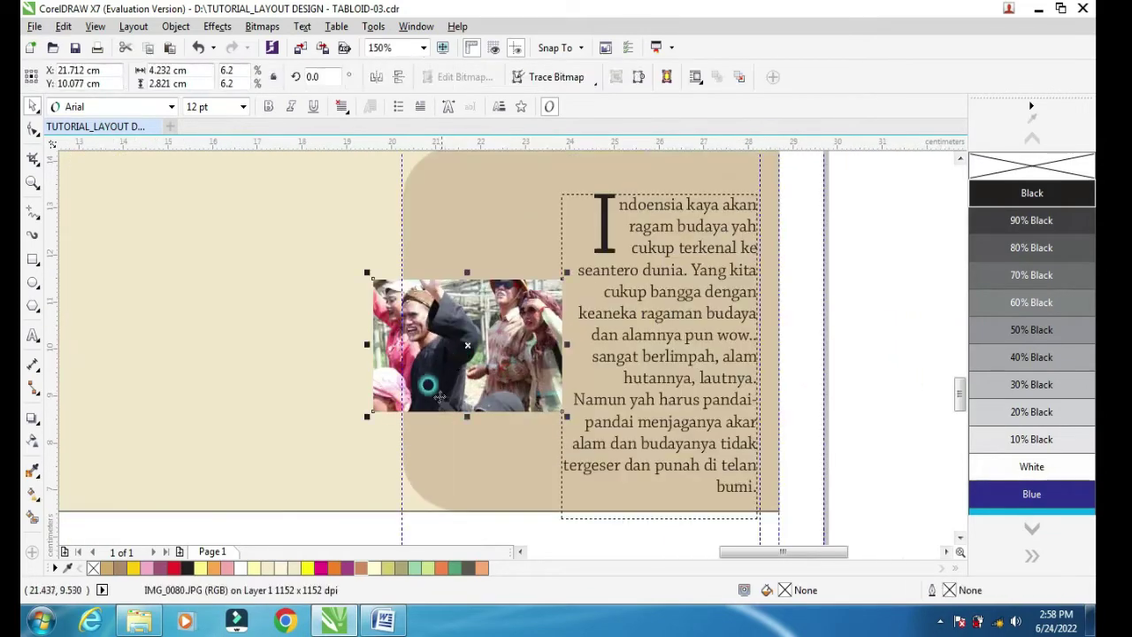
pyautogui.click(477, 269)
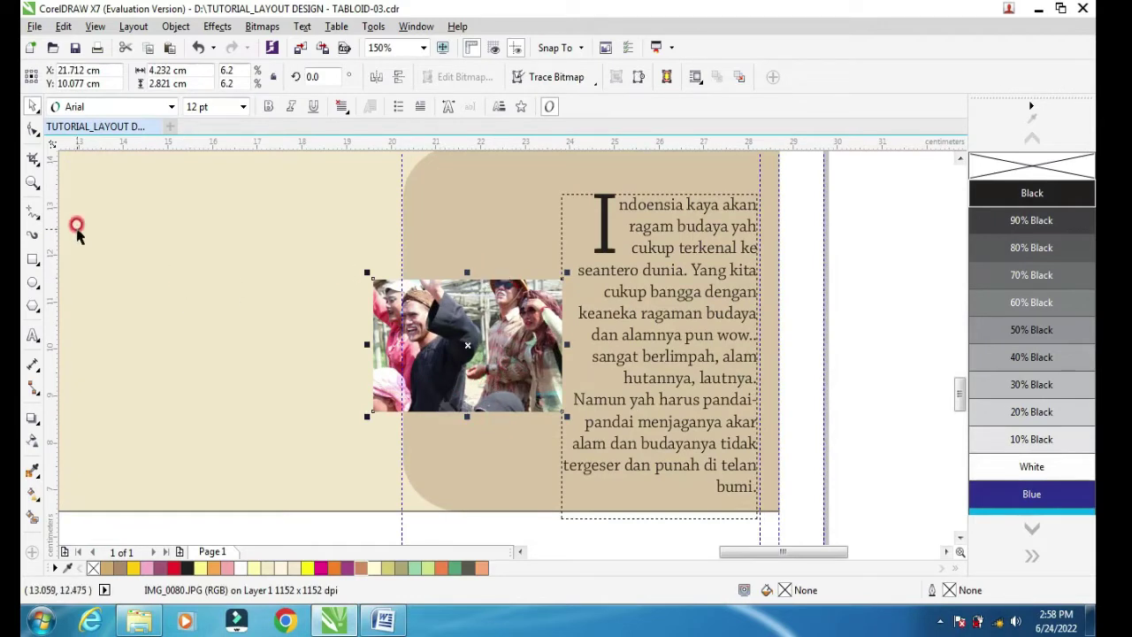
# Draw a rectangle about 5.02 by 4.52 cm around the photo, ending at the paragraph frame's left edge.
pyautogui.click(31, 259)
pyautogui.moveTo(338, 250); pyautogui.dragTo(562, 462)
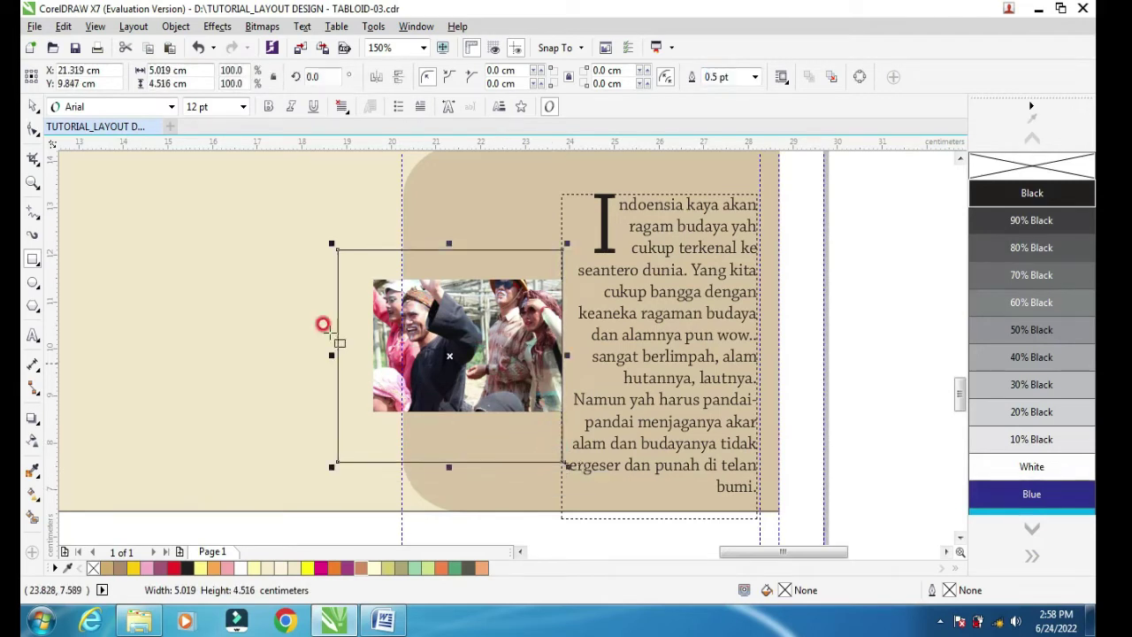
pyautogui.press('space')
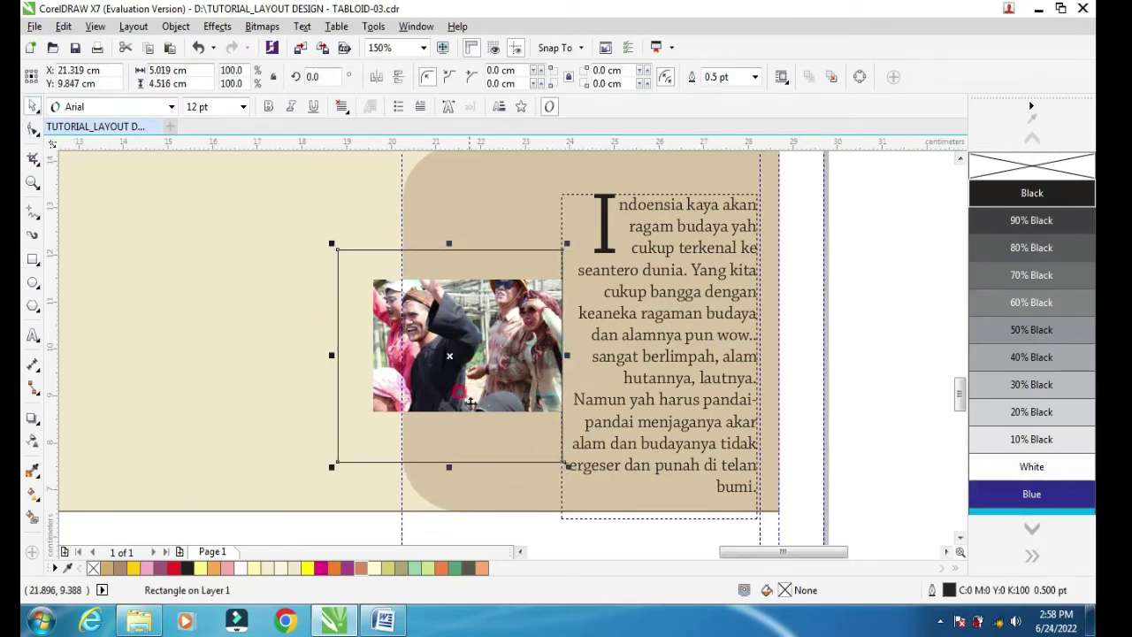
pyautogui.click(831, 340)
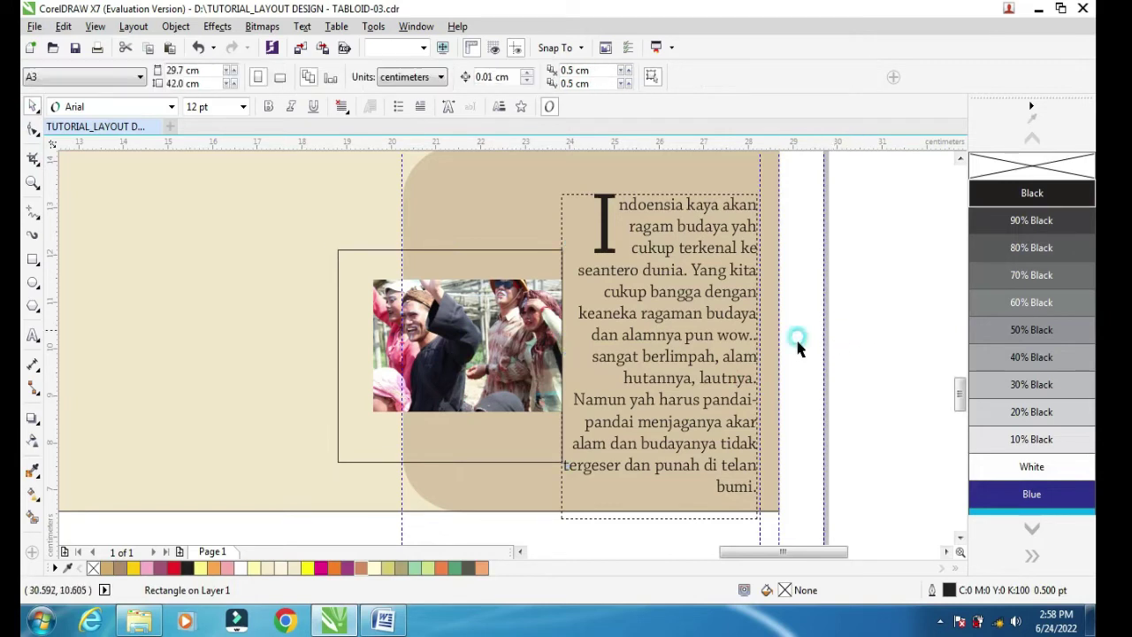
pyautogui.click(515, 284)
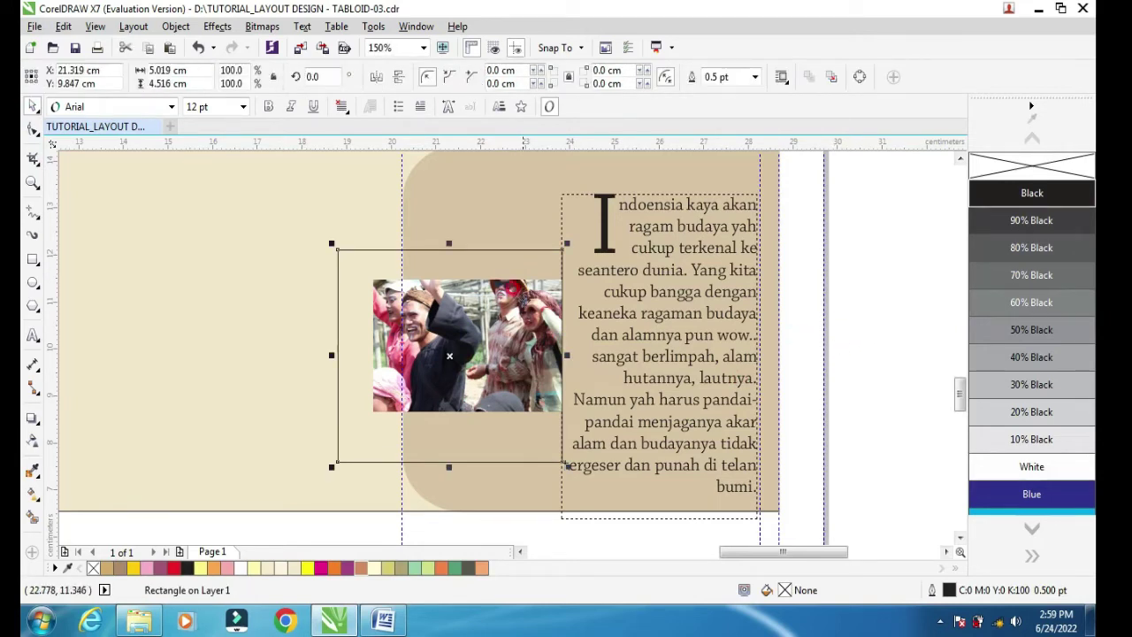
pyautogui.click(912, 320)
# Centre the photo horizontally and vertically on the surrounding rectangle.
pyautogui.moveTo(853, 269); pyautogui.dragTo(362, 457)
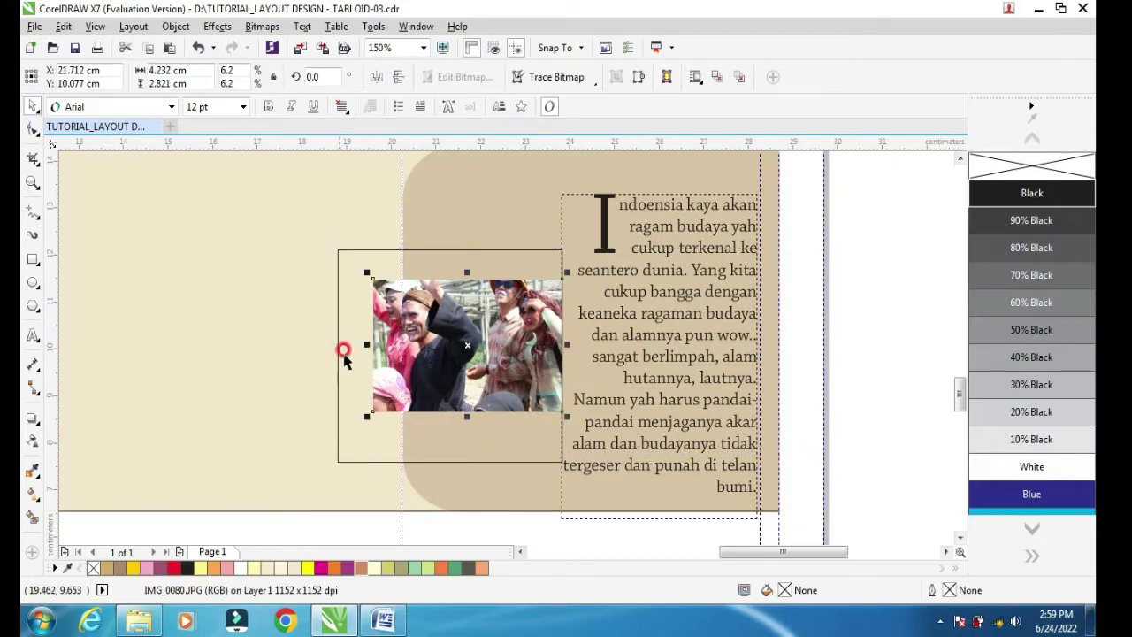
pyautogui.keyDown('shift'); pyautogui.click(346, 262); pyautogui.keyUp('shift')
pyautogui.press('c')
pyautogui.press('e')
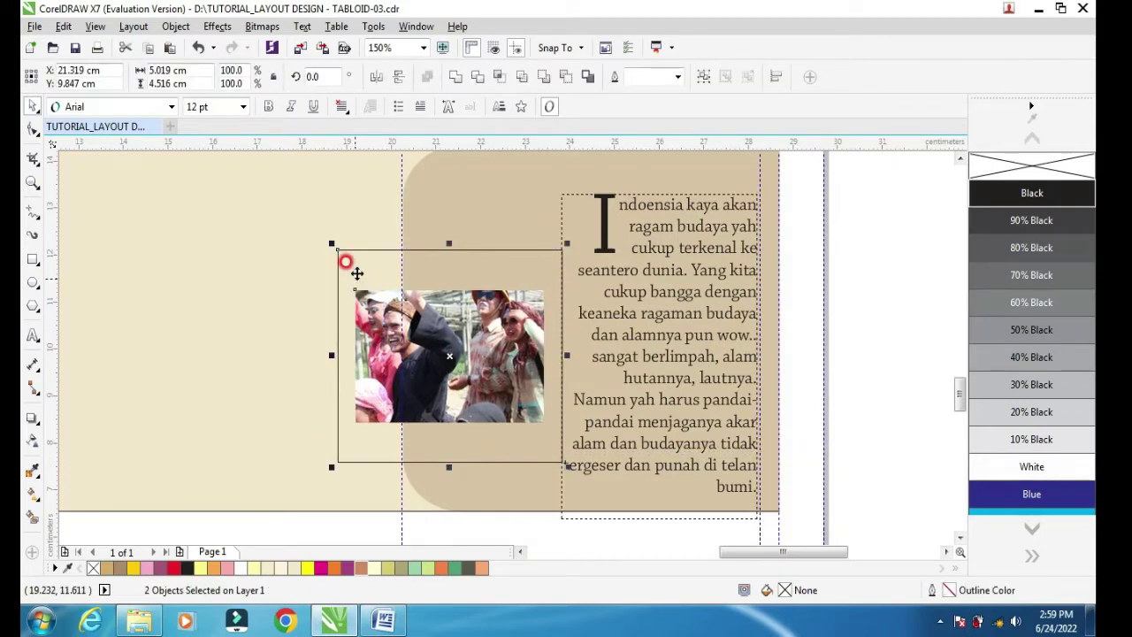
pyautogui.click(943, 347)
# Fill the rectangle around the photo with cream (#F2E7C9) and bring the photo to the front.
pyautogui.click(462, 250)
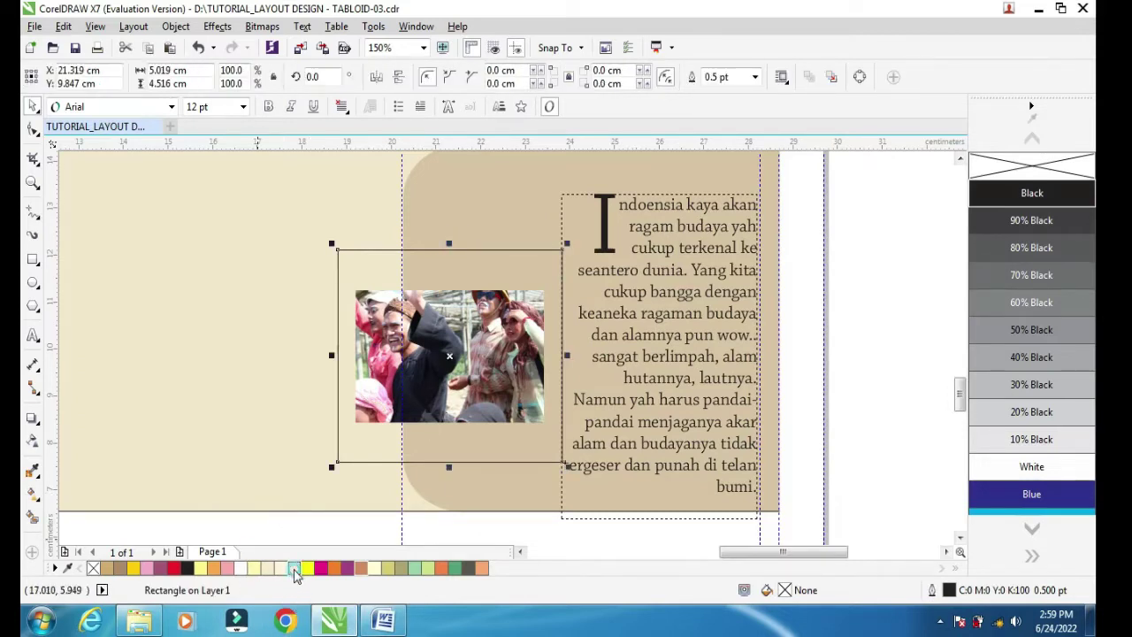
pyautogui.click(293, 569)
pyautogui.moveTo(909, 228); pyautogui.dragTo(345, 459)
pyautogui.hotkey('shift', 'pageup')
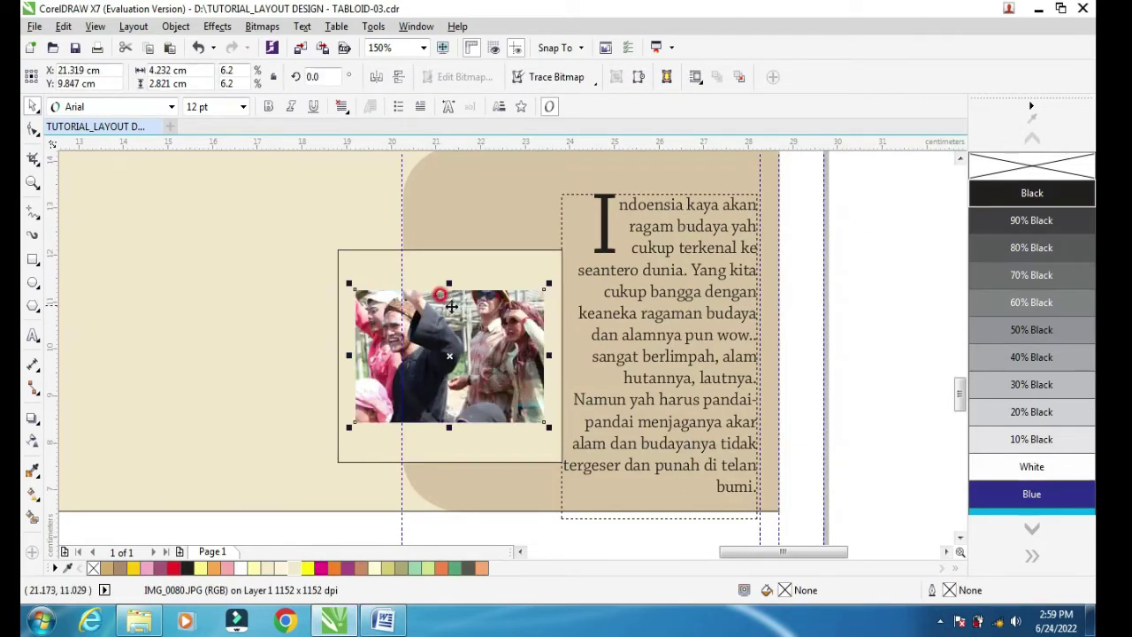
# Remove the outline from the cream rectangle behind the photo.
pyautogui.keyDown('shift'); pyautogui.click(430, 258); pyautogui.keyUp('shift')
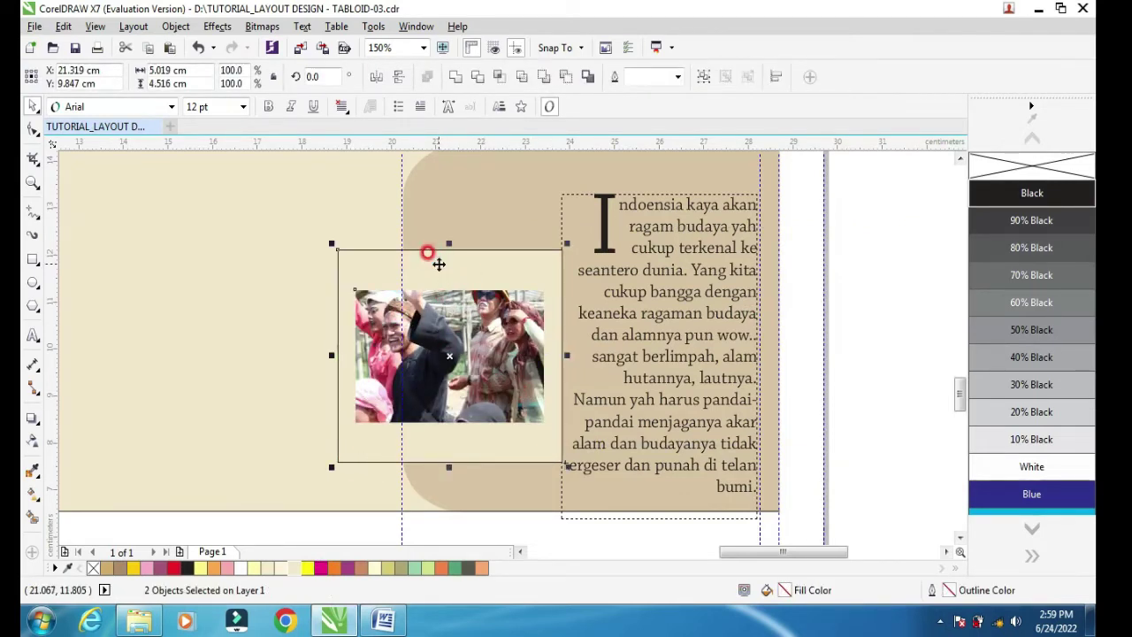
pyautogui.click(496, 265)
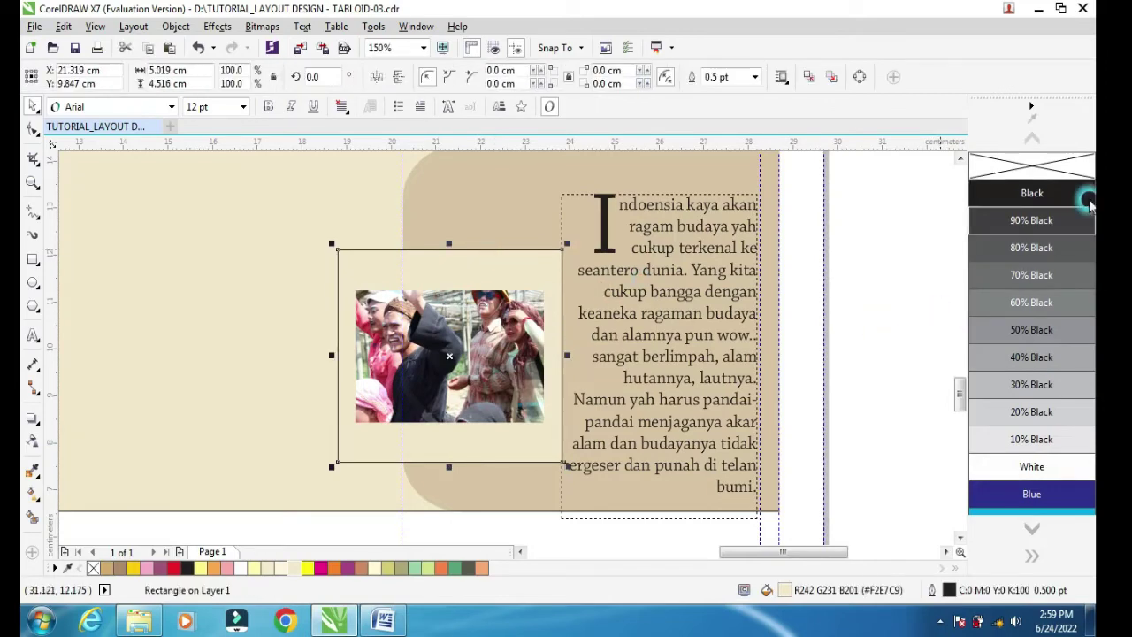
pyautogui.click(1054, 168)
pyautogui.click(889, 274)
pyautogui.scroll(-2, 702, 311)
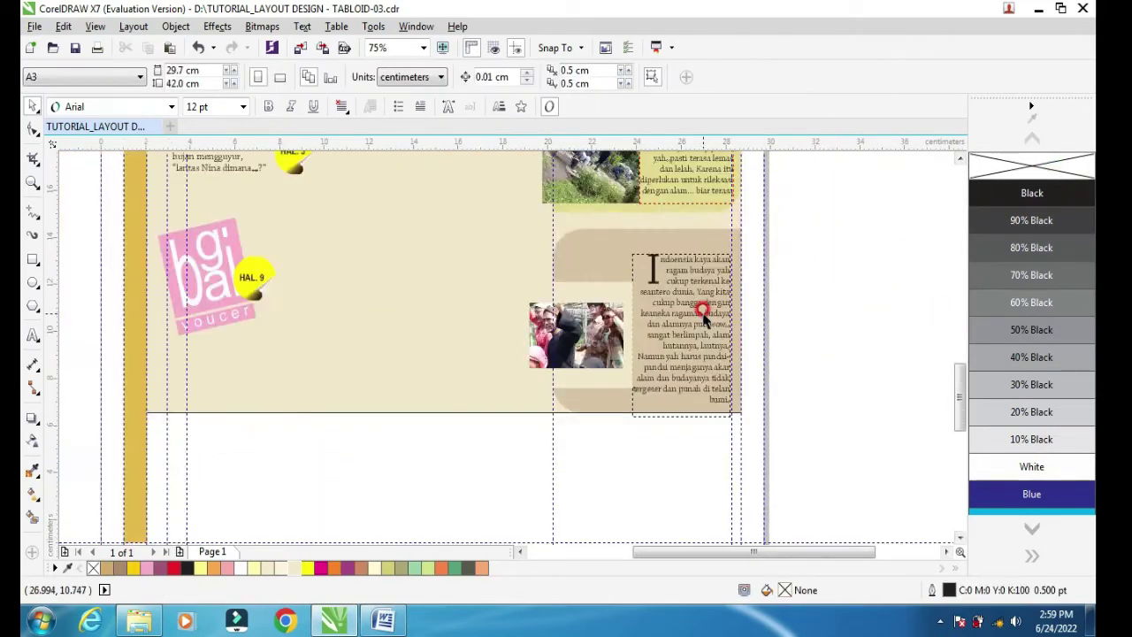
pyautogui.click(956, 164)
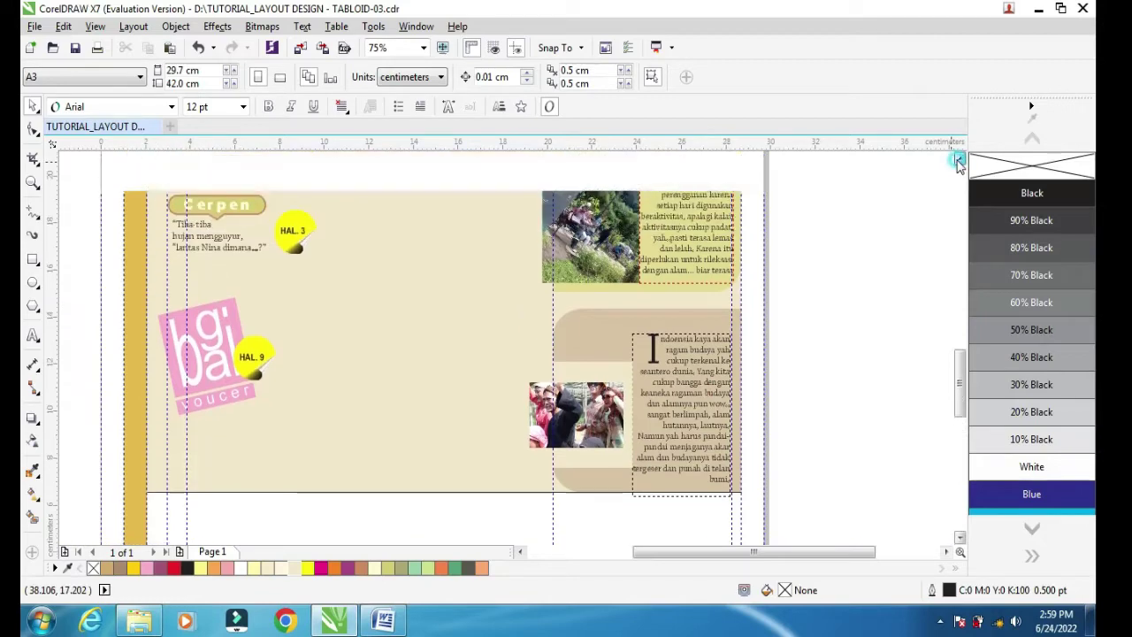
# Reduce the height of the cream rectangle behind the photo to about 3.46 cm, keeping it centred on the photo.
pyautogui.scroll(2, 567, 427)
pyautogui.click(624, 308)
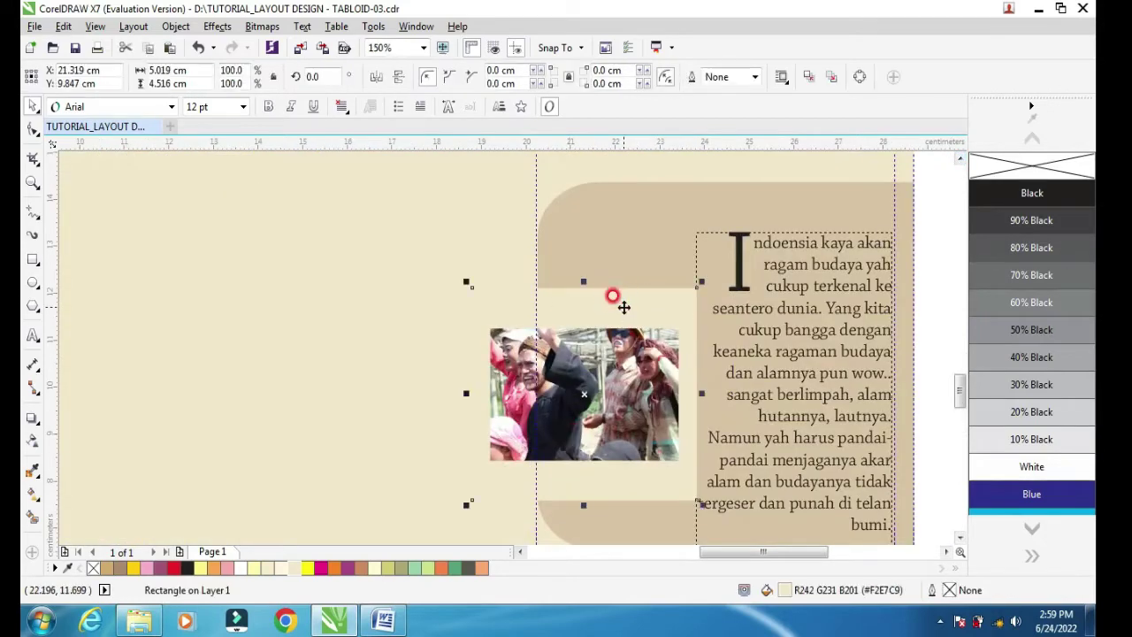
pyautogui.moveTo(584, 283); pyautogui.dragTo(579, 309)
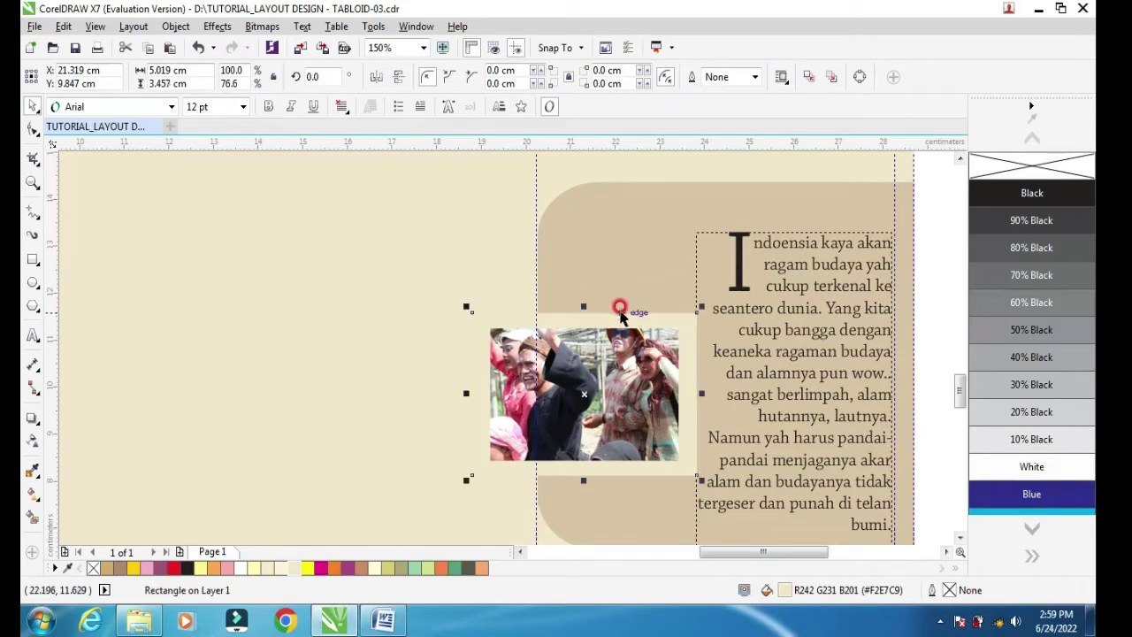
pyautogui.scroll(-2, 616, 306)
pyautogui.click(874, 313)
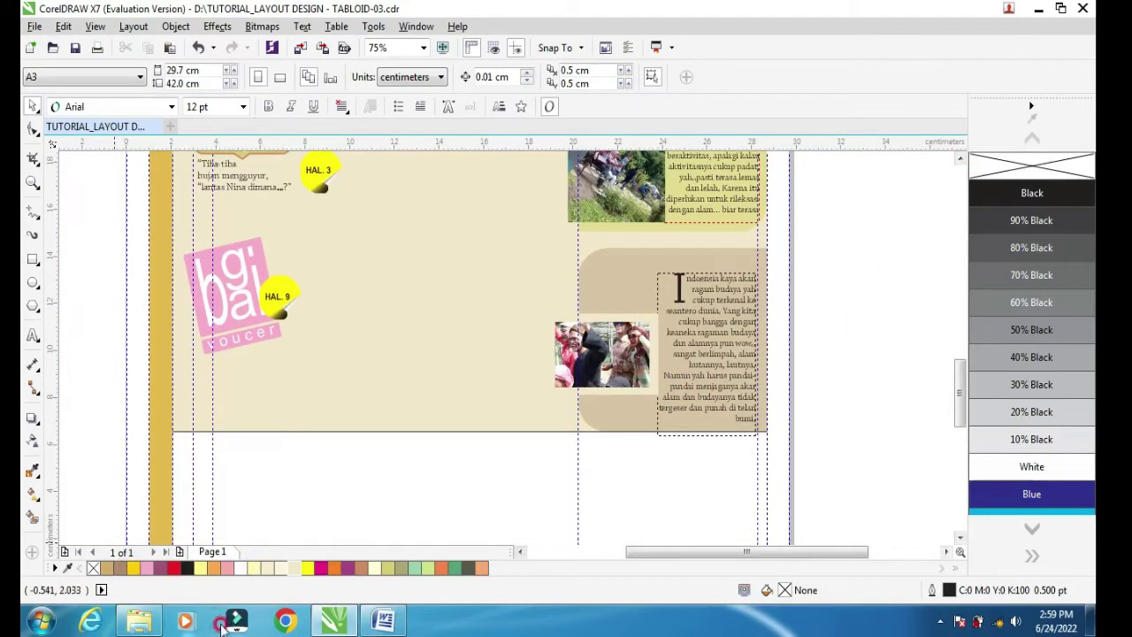
# Switch to the Word document, copy the heading KAYA AKAN RAGA BUDAYA, and return to the CorelDRAW layout.
pyautogui.click(382, 624)
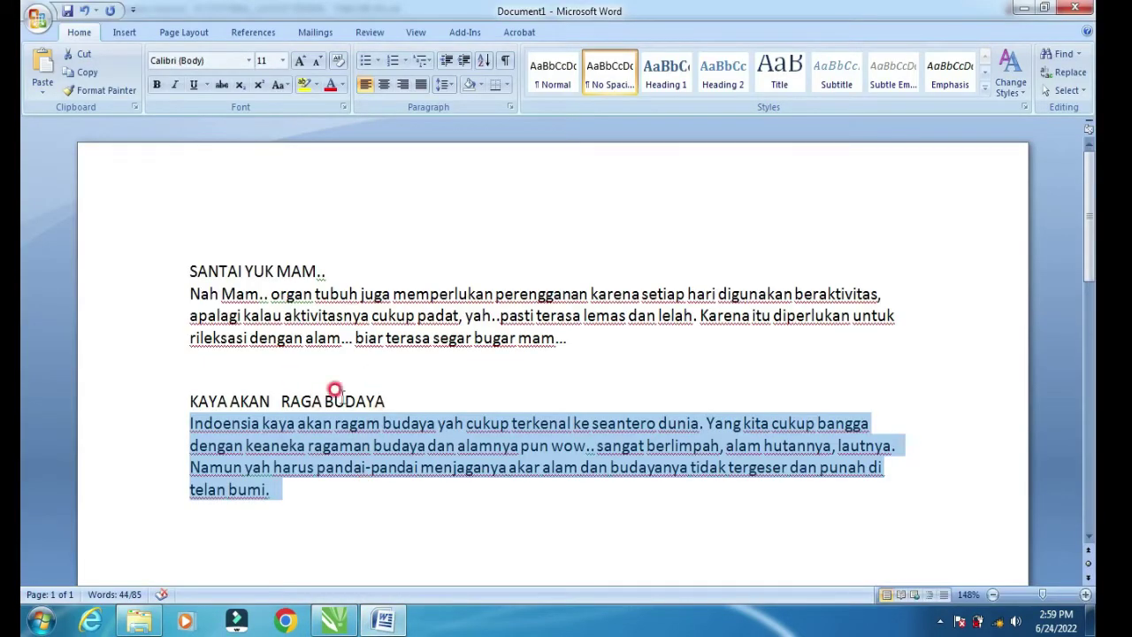
pyautogui.click(378, 401)
pyautogui.moveTo(352, 387); pyautogui.dragTo(185, 397)
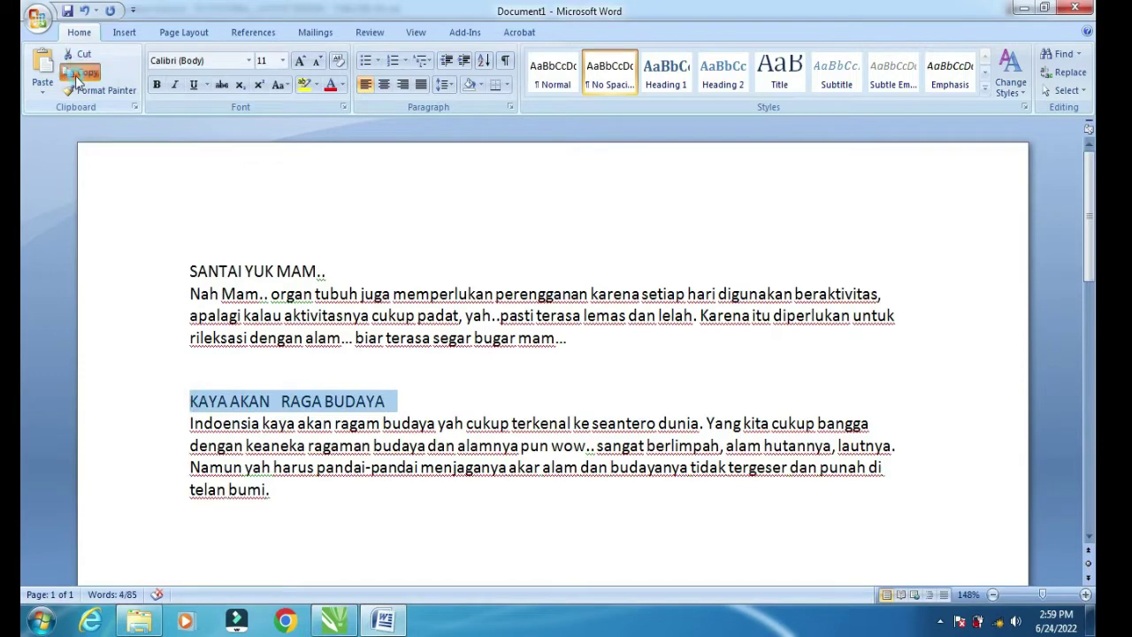
pyautogui.click(78, 73)
pyautogui.click(1024, 8)
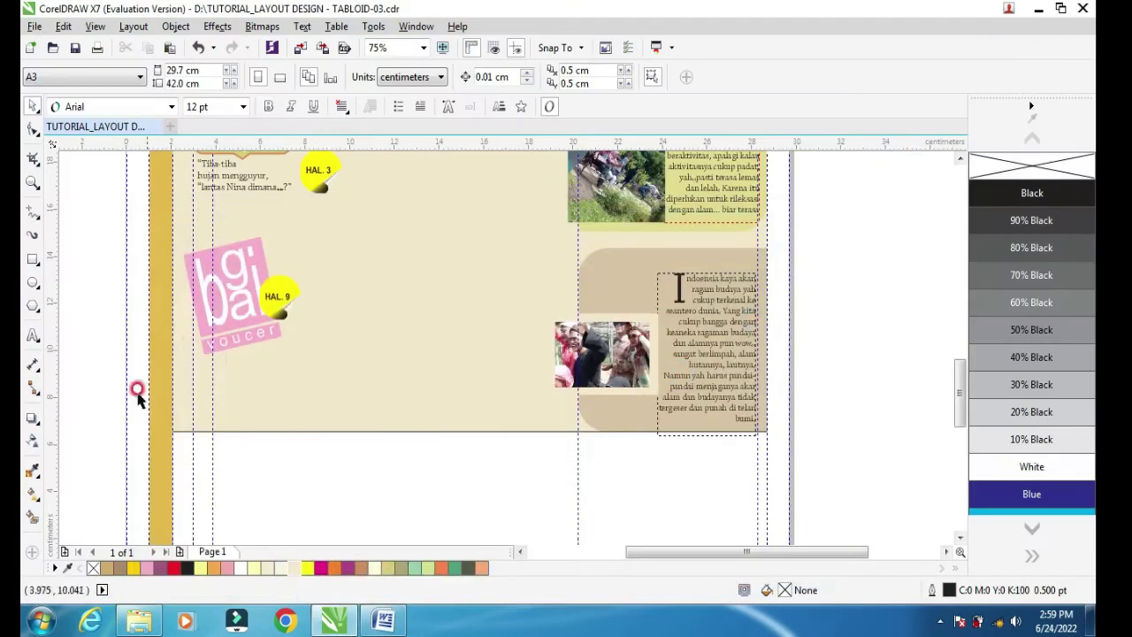
# Paste the copied heading as artistic text and move it into the upper part of the brown article box.
pyautogui.click(33, 336)
pyautogui.click(868, 286)
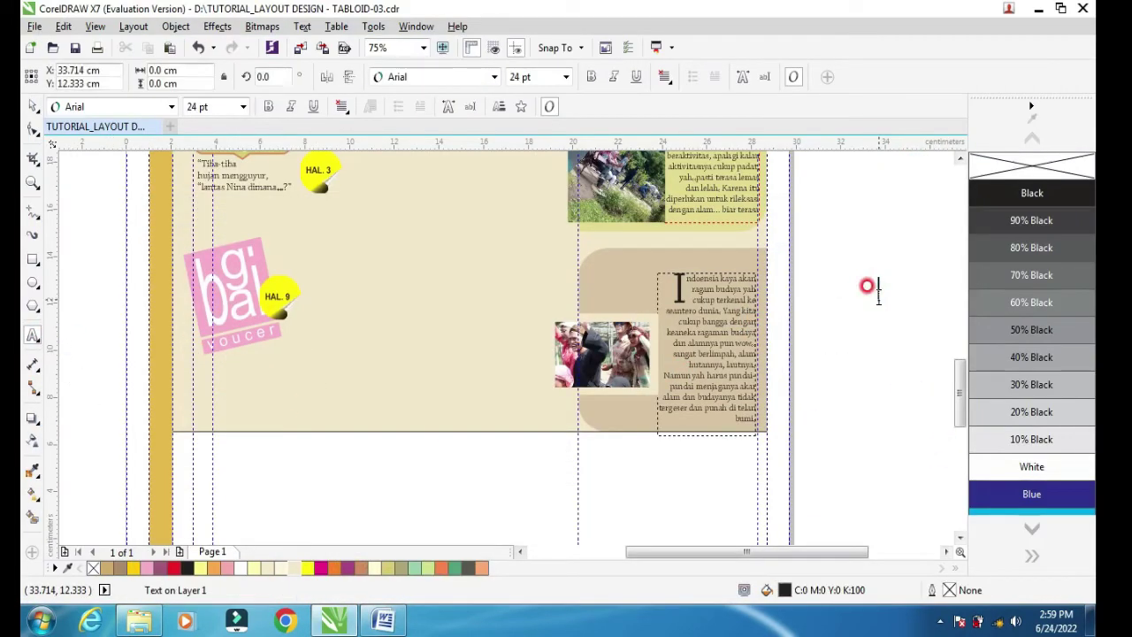
pyautogui.hotkey('ctrl', 'v')
pyautogui.click(484, 445)
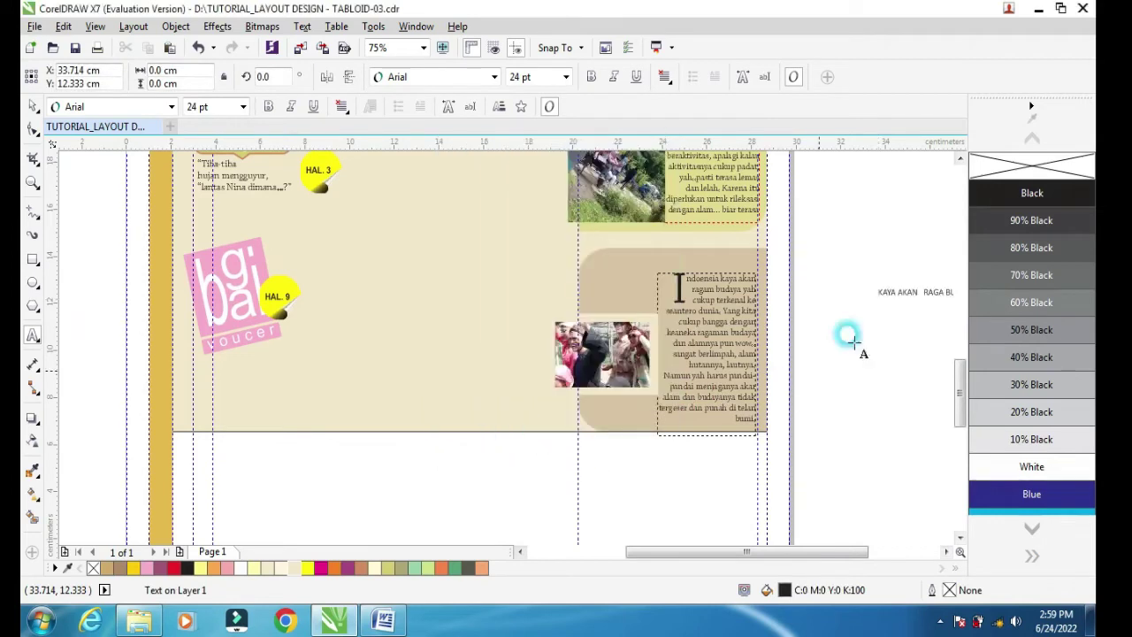
pyautogui.click(31, 105)
pyautogui.moveTo(887, 284); pyautogui.dragTo(630, 259)
# Break the heading into two lines, KAYA AKAN and RAGA BUDAYA, with no leading space on the second line.
pyautogui.scroll(3, 630, 259)
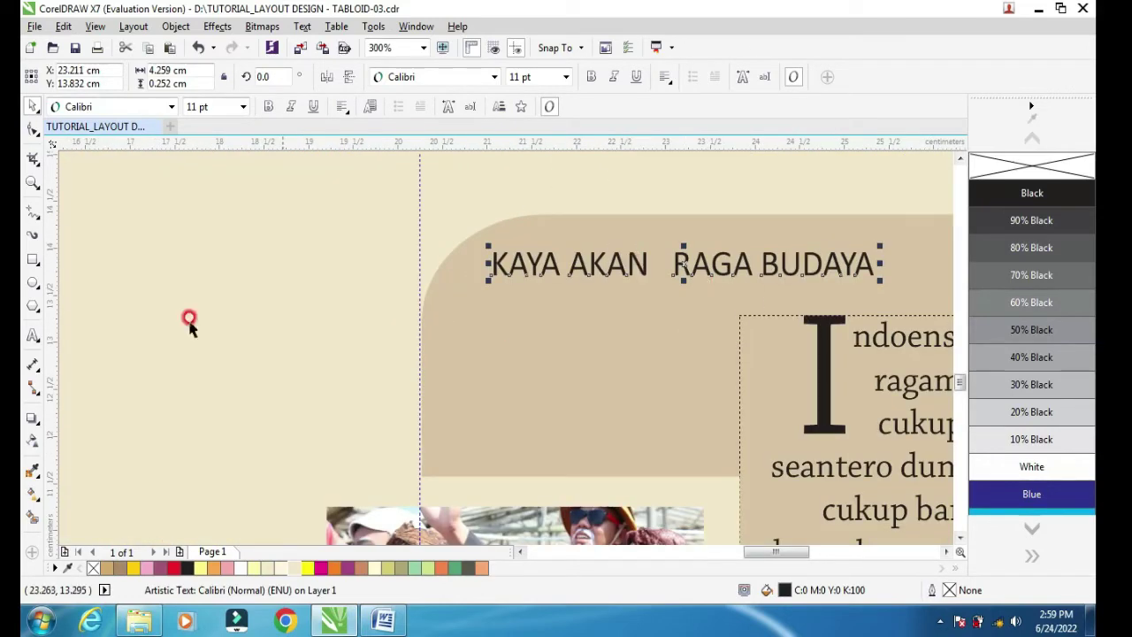
pyautogui.click(32, 331)
pyautogui.click(664, 265)
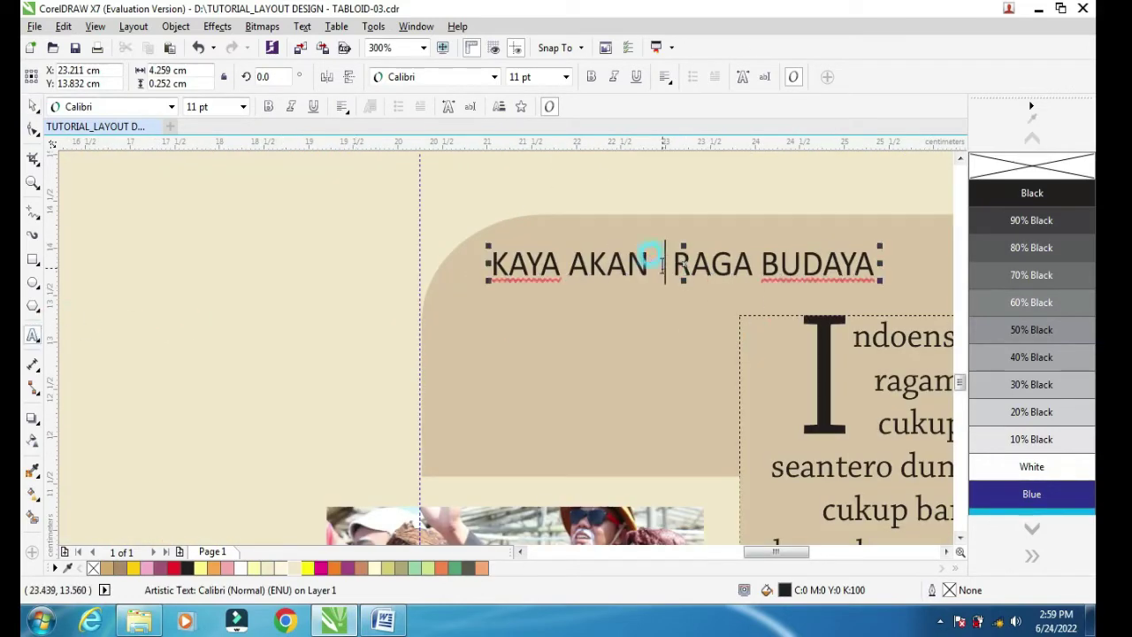
pyautogui.press('Return')
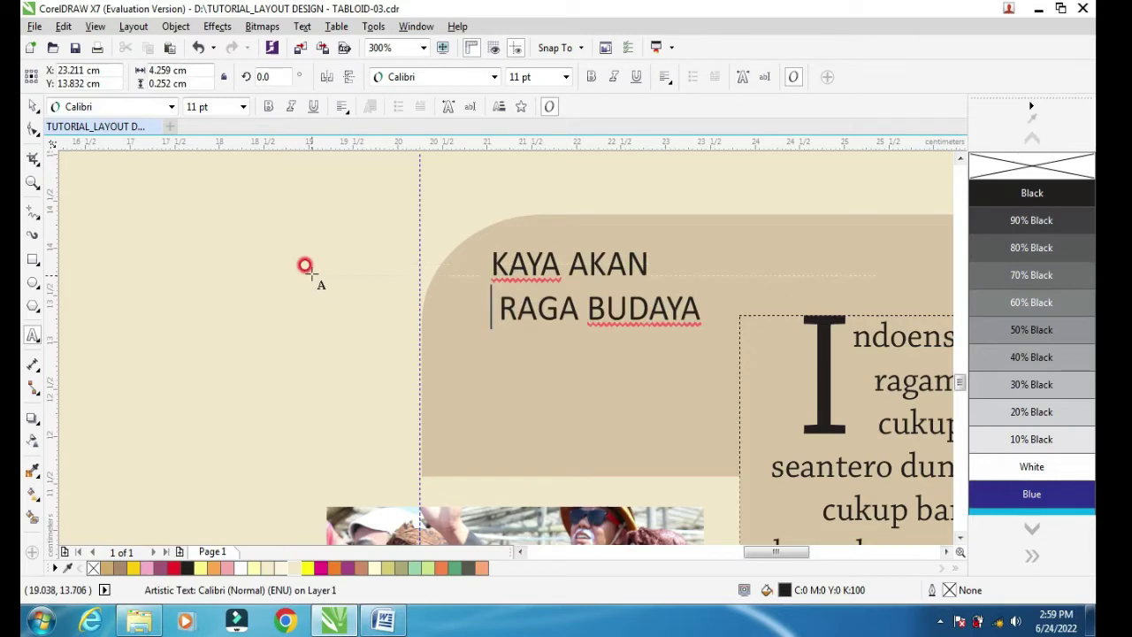
pyautogui.click(32, 105)
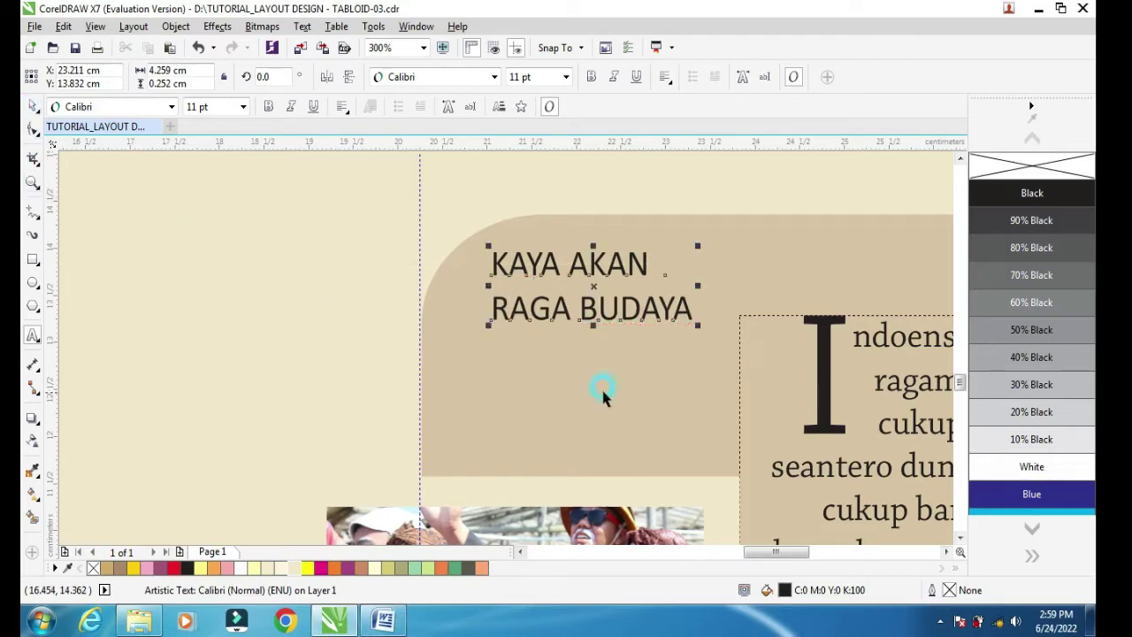
# Enlarge the two-line heading to about 13.58 pt so it reaches the paragraph frame's left edge.
pyautogui.click(694, 328)
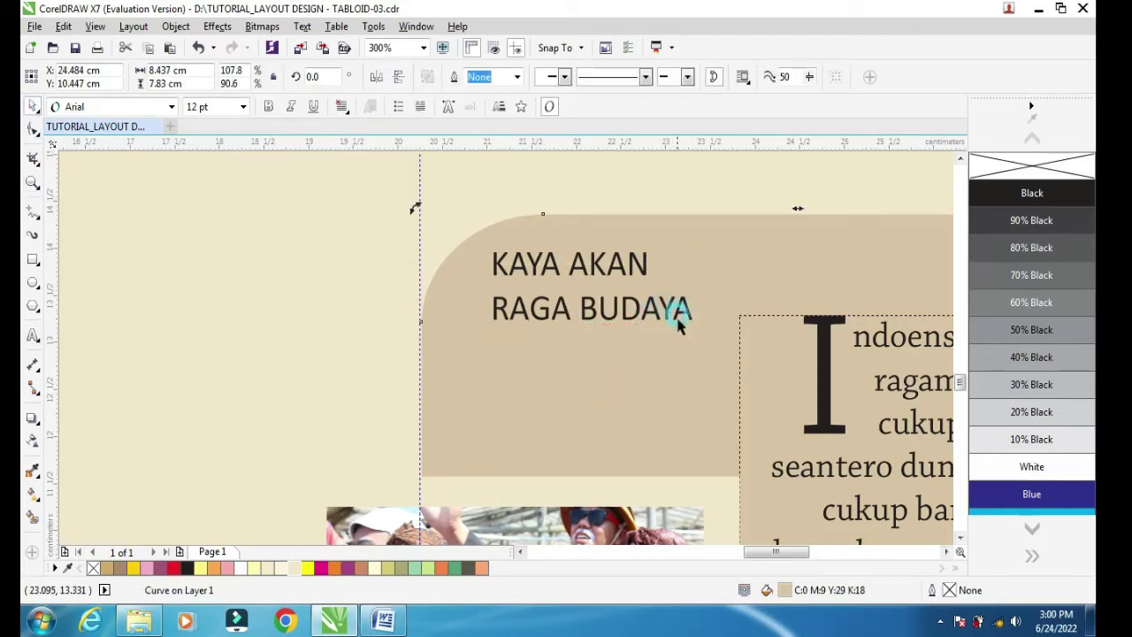
pyautogui.scroll(-2, 810, 359)
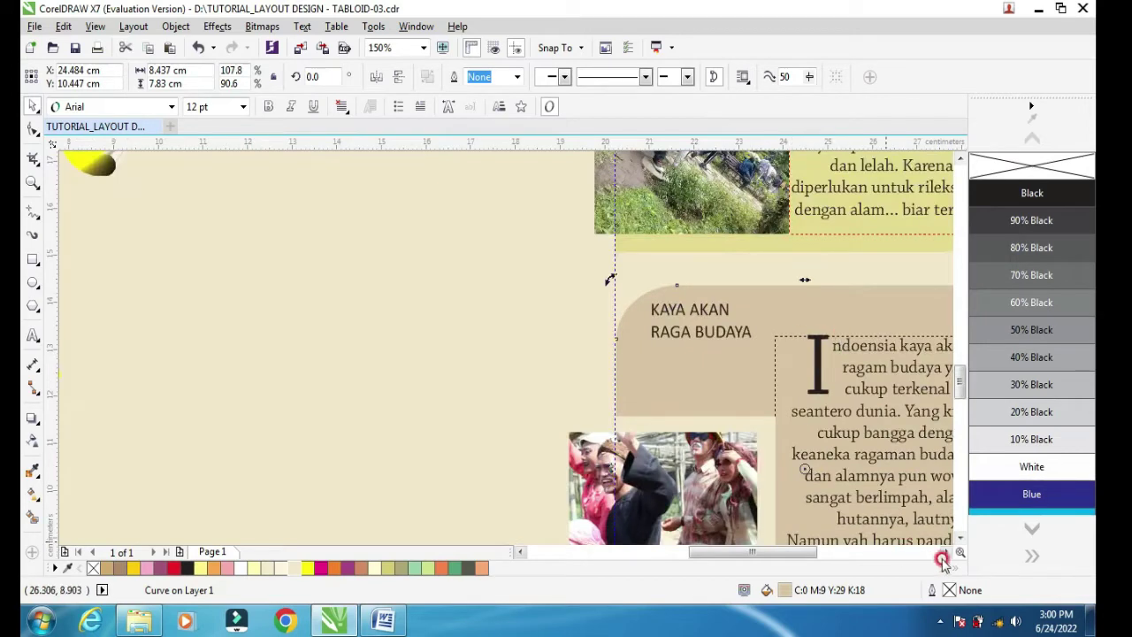
pyautogui.click(944, 551)
pyautogui.click(733, 323)
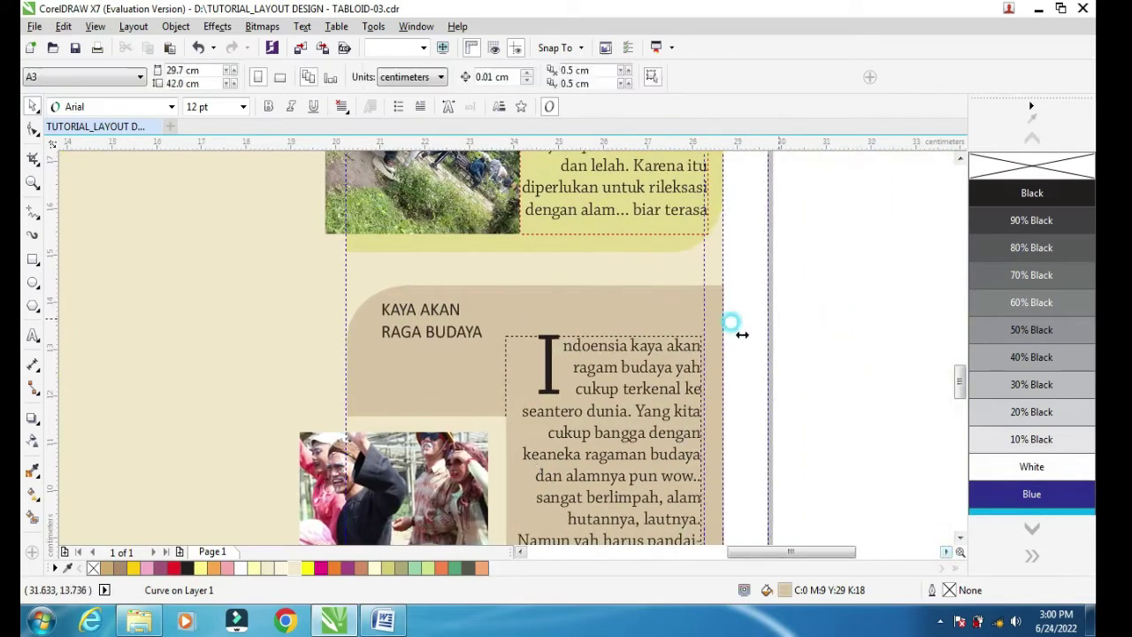
pyautogui.click(469, 334)
pyautogui.moveTo(422, 309); pyautogui.dragTo(504, 311)
pyautogui.click(85, 301)
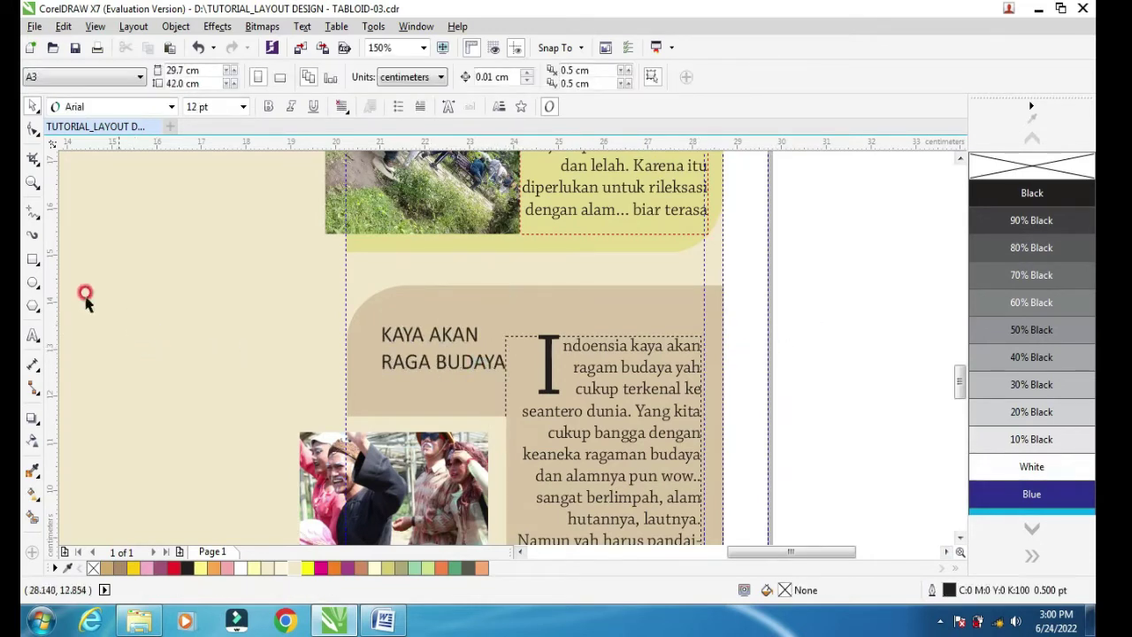
# Draw a thin vertical rectangle about 0.11 by 1.08 cm, fill it with Brown and place it just left of the heading.
pyautogui.click(32, 262)
pyautogui.moveTo(827, 298); pyautogui.dragTo(828, 348)
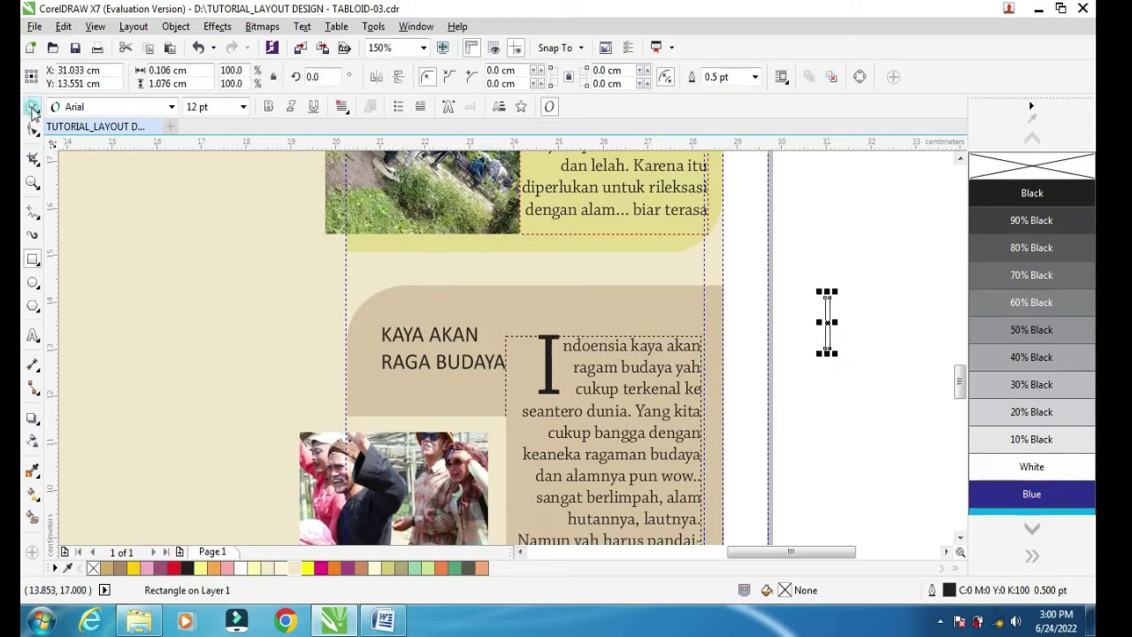
pyautogui.moveTo(124, 566); pyautogui.dragTo(392, 323)
pyautogui.scroll(2, 371, 352)
# Fit the brown bar to the heading's height, about 0.05 by 0.90 cm, and remove its outline.
pyautogui.moveTo(377, 247)
pyautogui.mouseDown()
pyautogui.moveTo(374, 234)
pyautogui.moveTo(377, 244)
pyautogui.mouseUp()
pyautogui.click(381, 454)
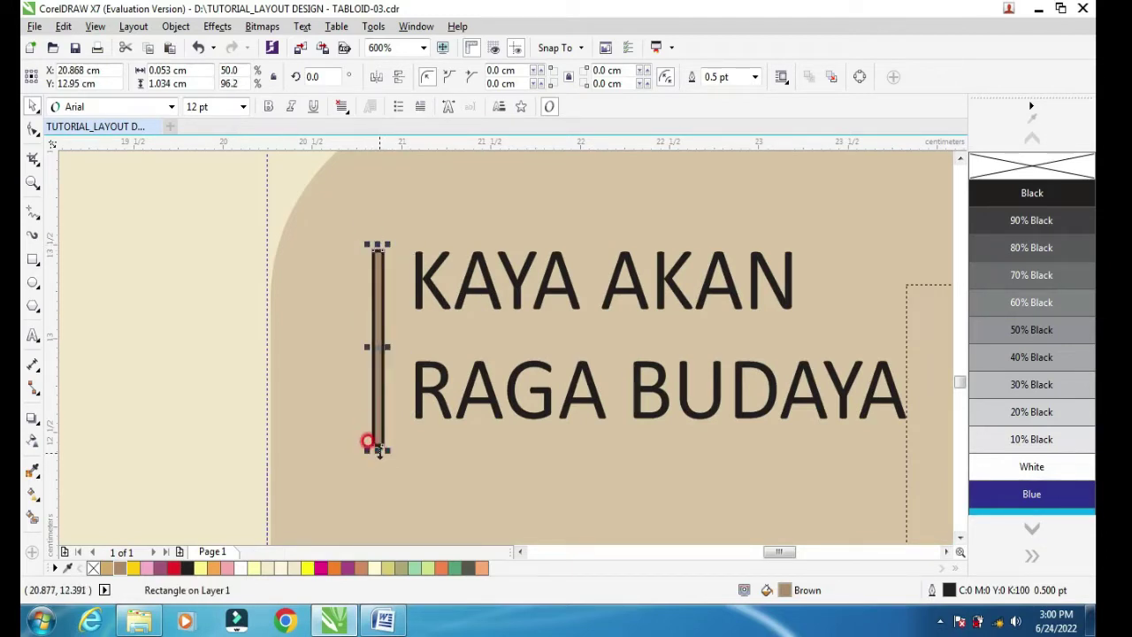
pyautogui.moveTo(379, 449); pyautogui.dragTo(378, 422)
pyautogui.click(1027, 170)
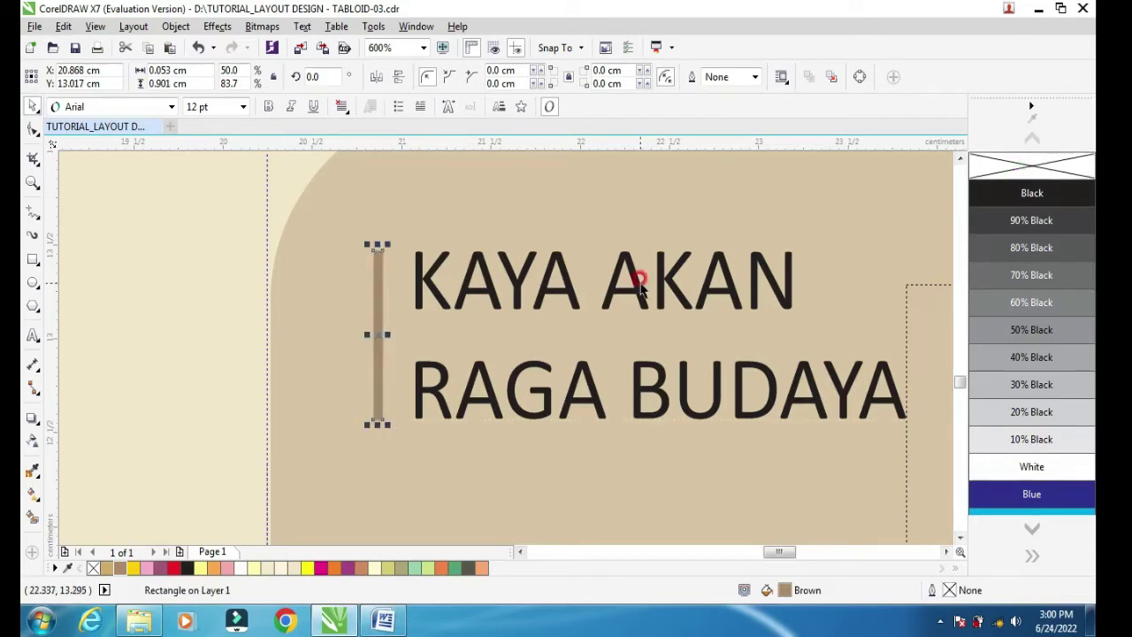
# Move the KAYA AKAN RAGA BUDAYA heading slightly closer to the brown bar and make it bold.
pyautogui.scroll(-2, 636, 279)
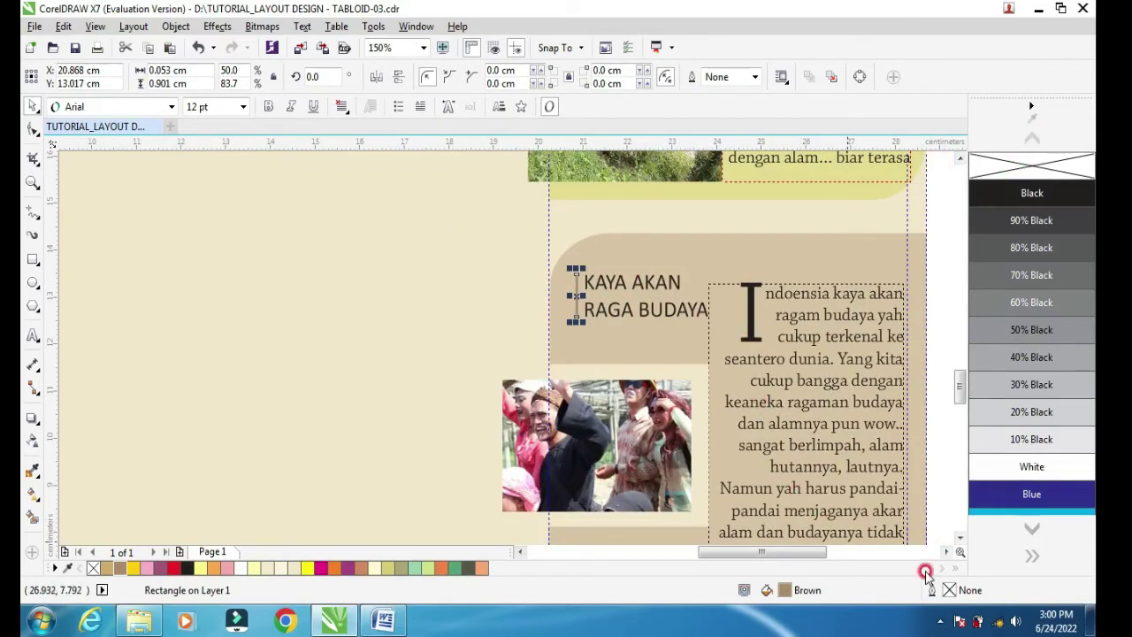
pyautogui.click(949, 551)
pyautogui.click(496, 335)
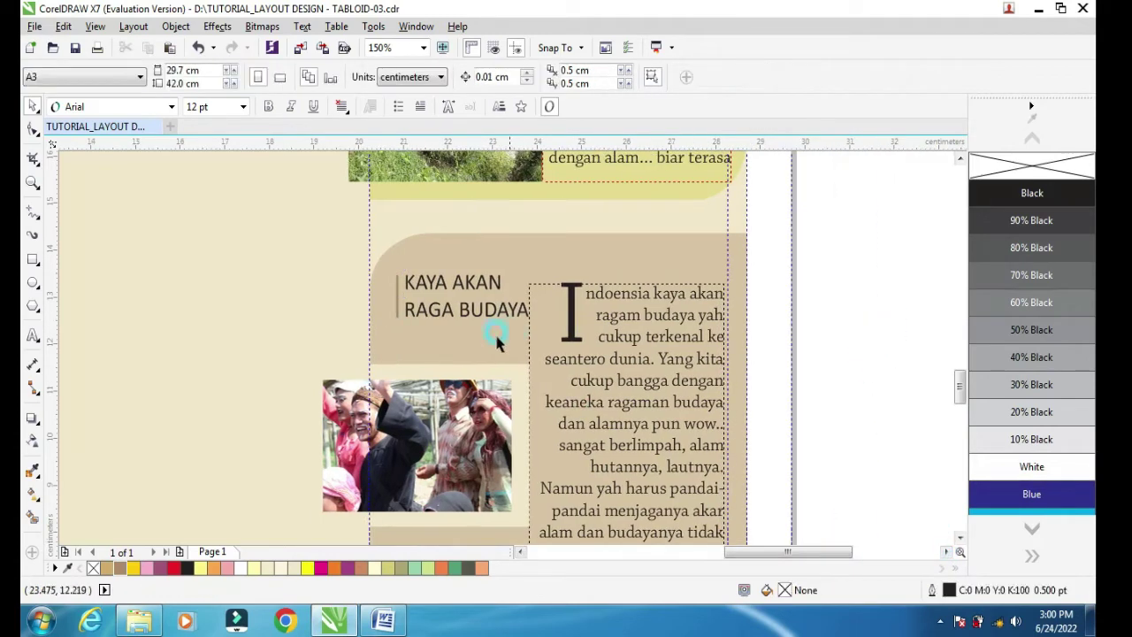
pyautogui.click(505, 317)
pyautogui.moveTo(489, 307); pyautogui.dragTo(486, 307)
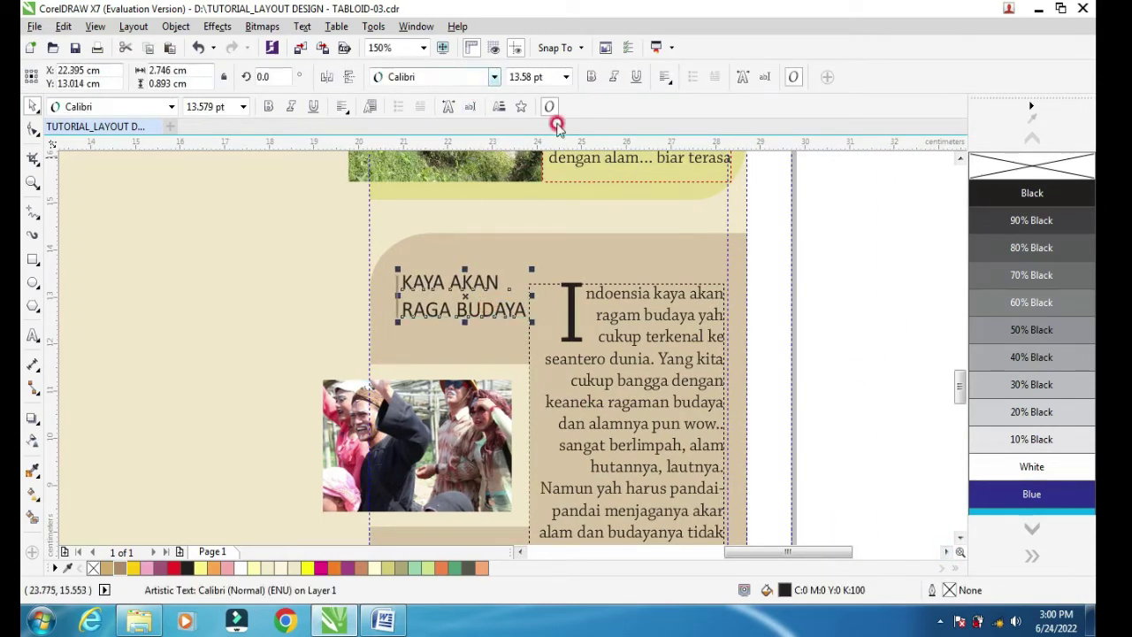
pyautogui.click(592, 77)
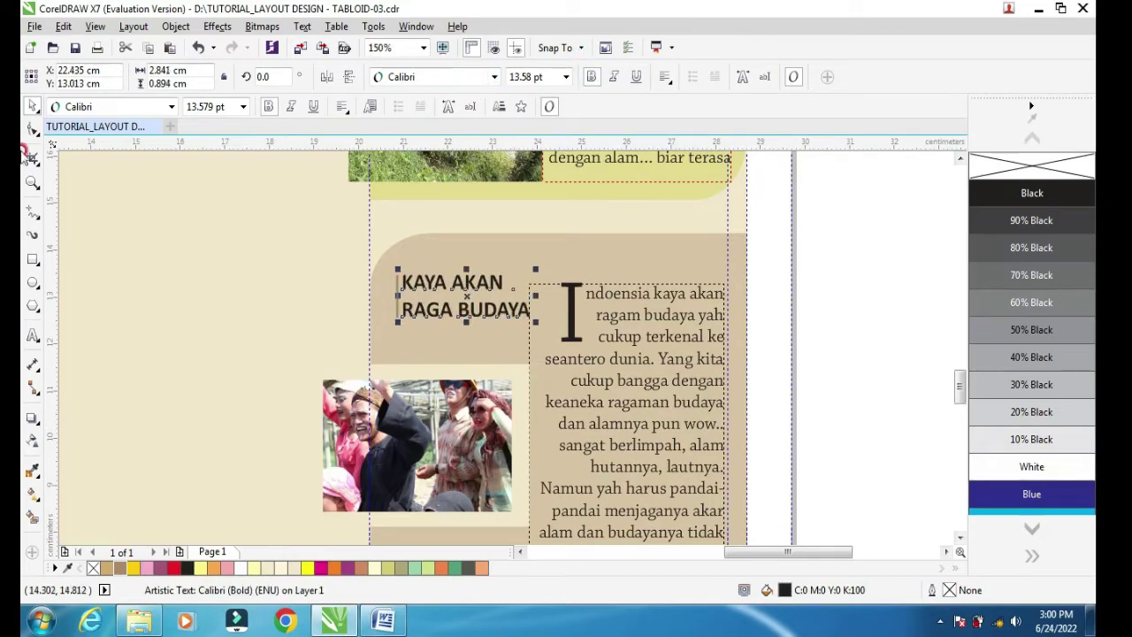
# Tighten the line spacing of the two-line heading with the Shape tool to a text height of about 0.78 cm.
pyautogui.click(31, 128)
pyautogui.scroll(3, 482, 407)
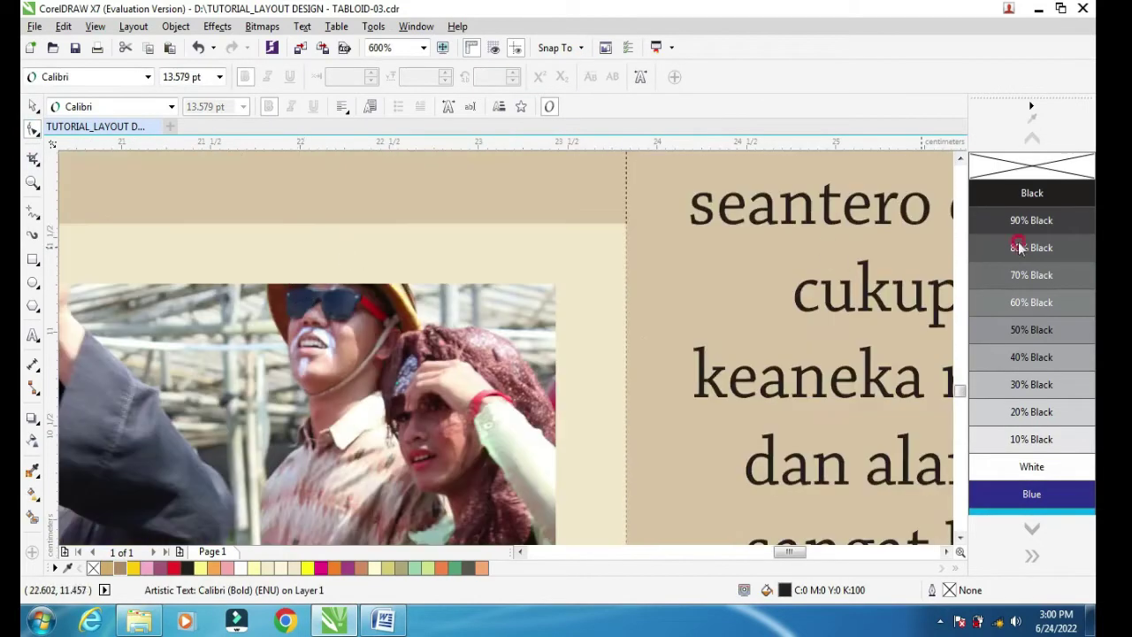
pyautogui.scroll(-1, 922, 228)
pyautogui.click(960, 157)
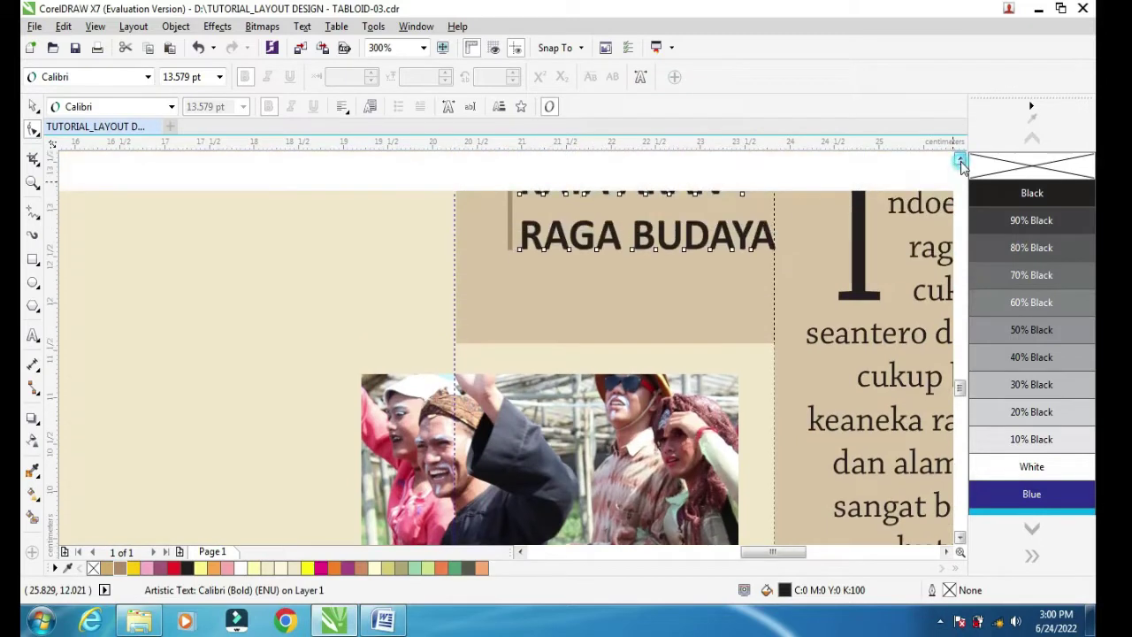
pyautogui.moveTo(517, 335); pyautogui.dragTo(506, 299)
pyautogui.click(33, 106)
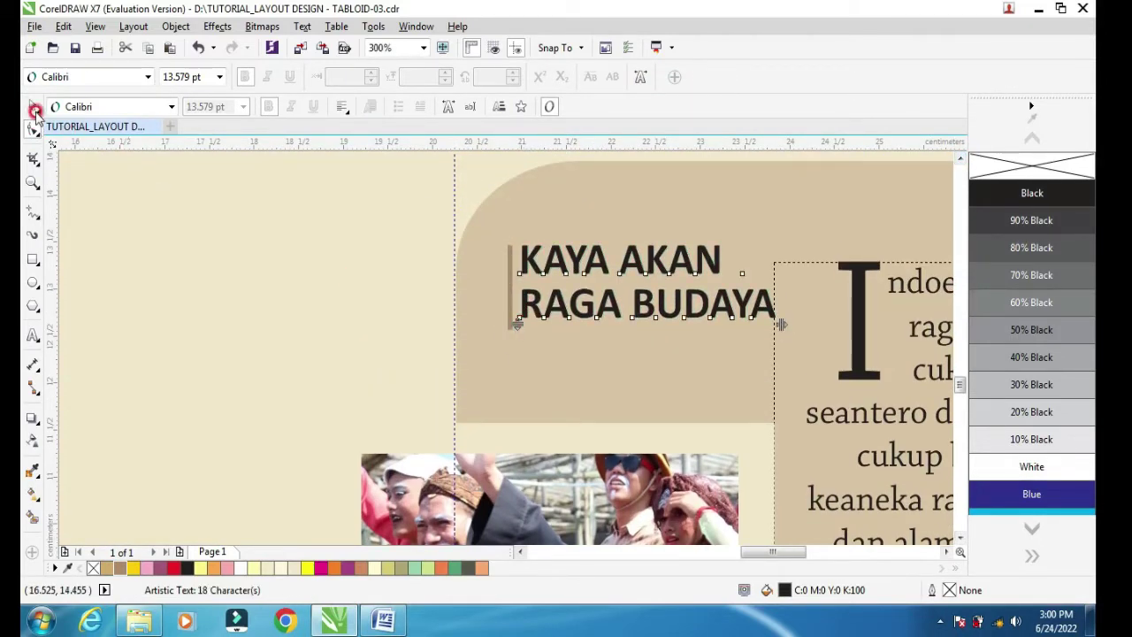
pyautogui.scroll(-1, 493, 280)
pyautogui.scroll(-1, 559, 306)
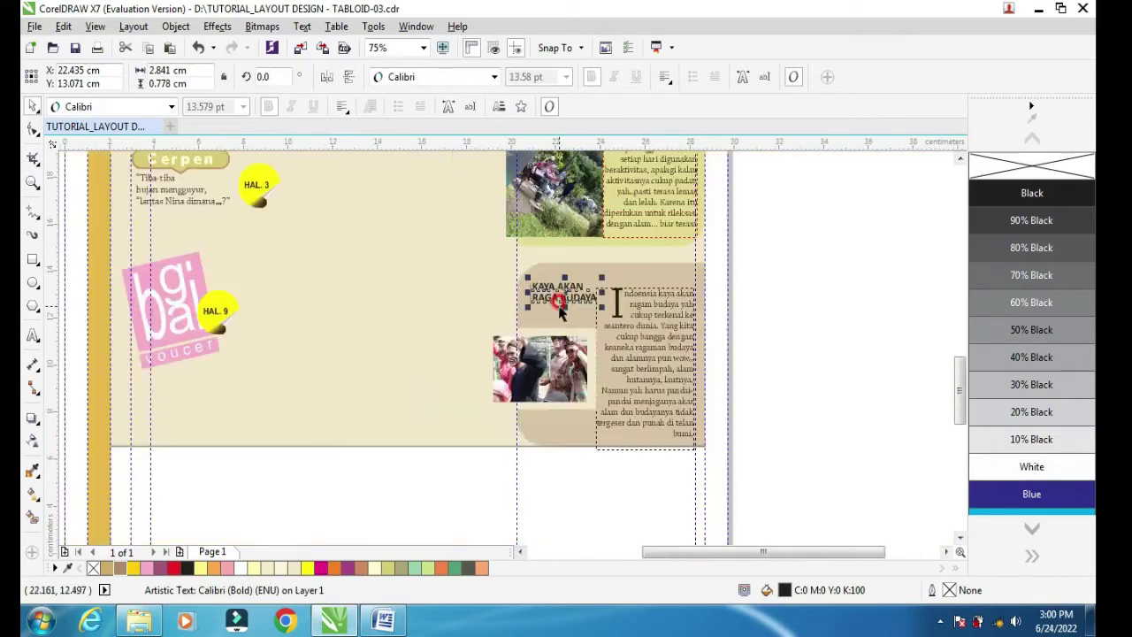
pyautogui.click(879, 336)
pyautogui.scroll(1, 595, 309)
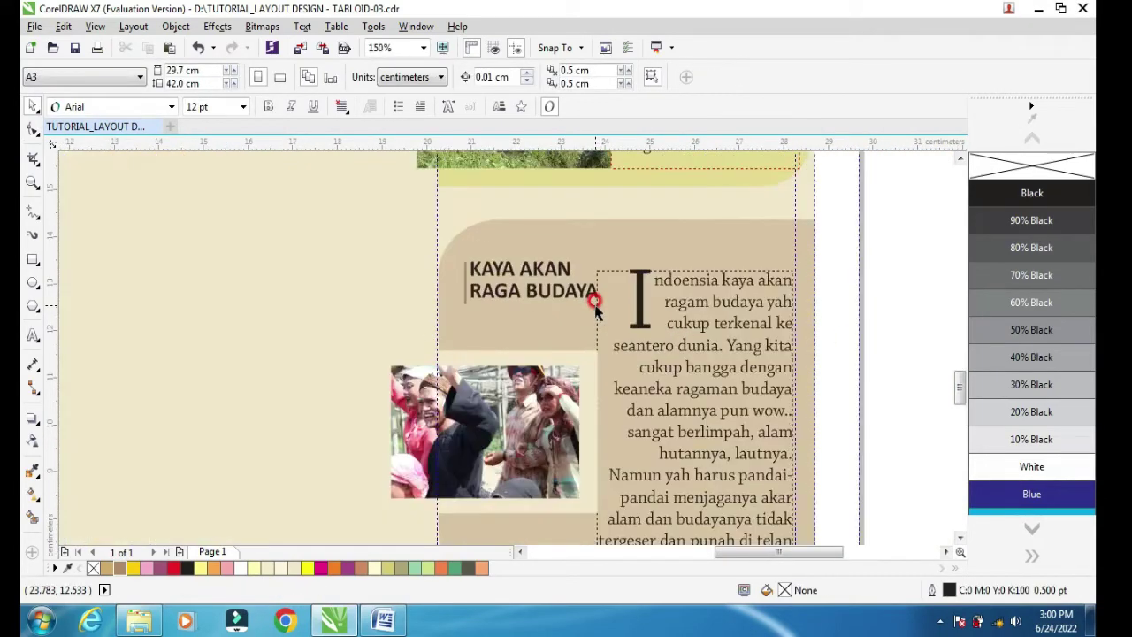
pyautogui.scroll(-1, 864, 301)
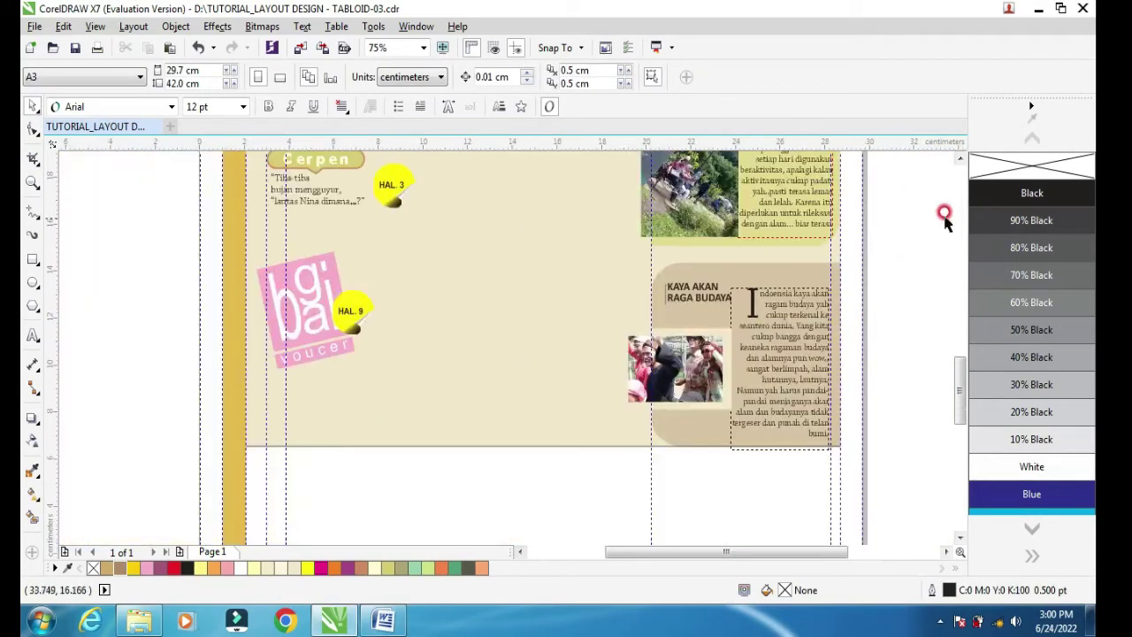
# Duplicate the HAL. 10 label group from the green box and place the copy at the upper edge of the brown box.
pyautogui.click(960, 157)
pyautogui.click(960, 158)
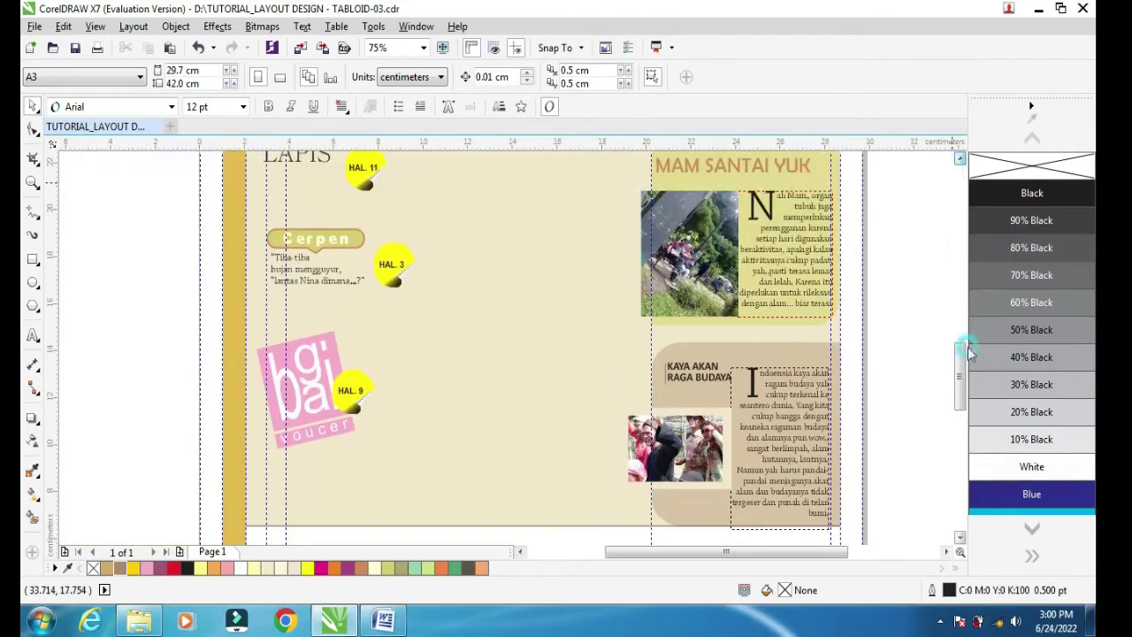
pyautogui.click(945, 551)
pyautogui.click(945, 551)
pyautogui.click(959, 158)
pyautogui.click(959, 158)
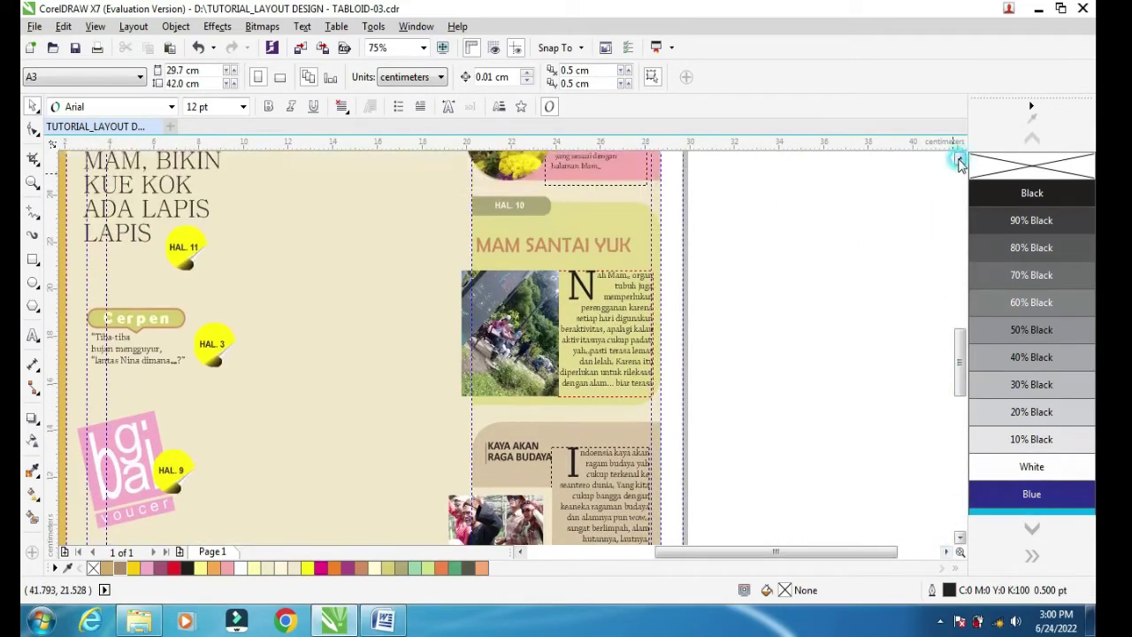
pyautogui.click(960, 157)
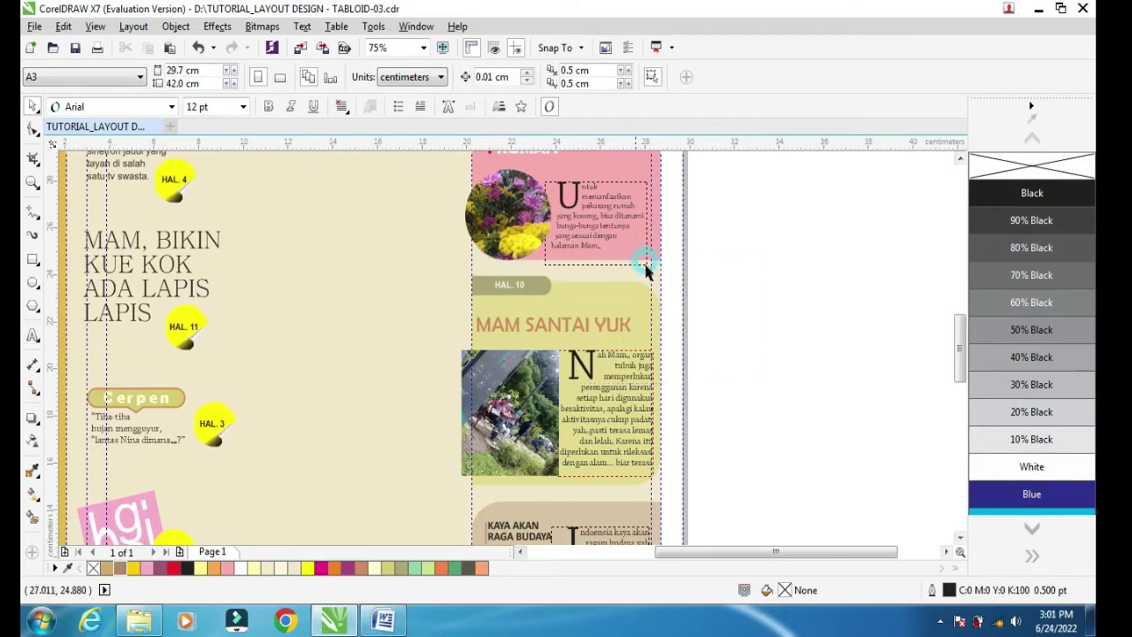
pyautogui.moveTo(635, 268); pyautogui.dragTo(447, 304)
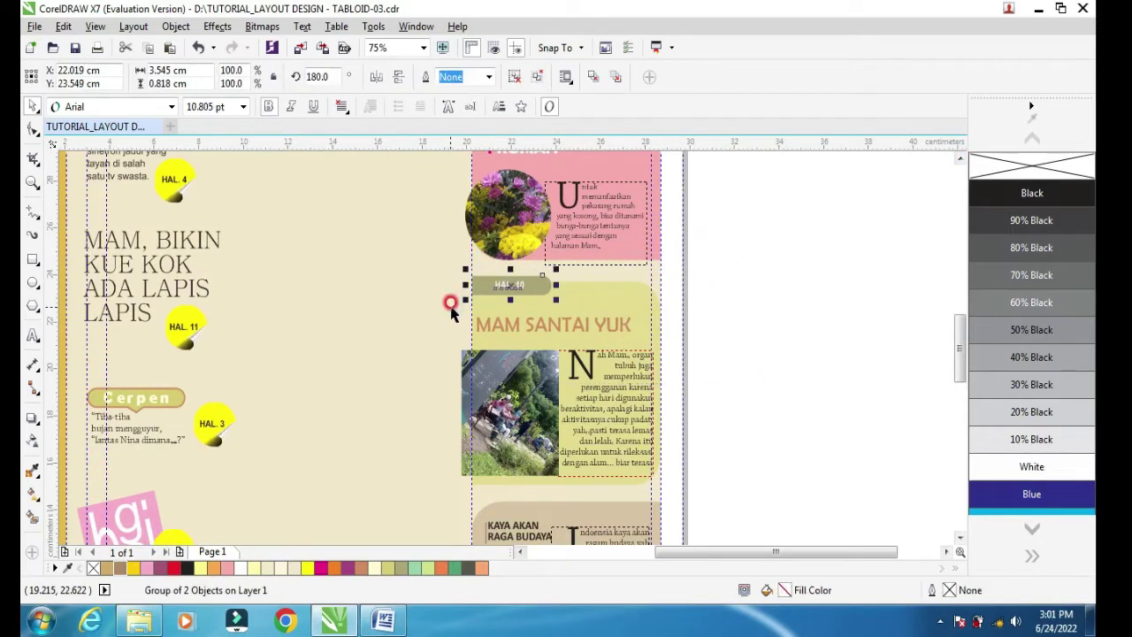
pyautogui.hotkey('ctrl', 'd')
pyautogui.moveTo(530, 274); pyautogui.dragTo(581, 492)
pyautogui.scroll(-2, 593, 495)
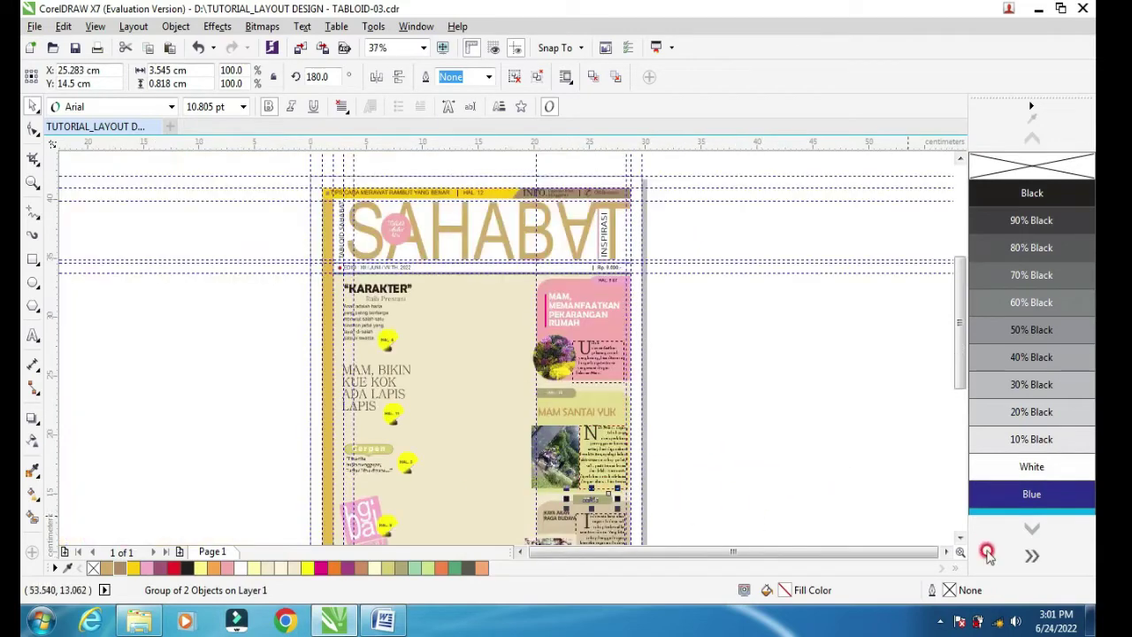
pyautogui.click(960, 537)
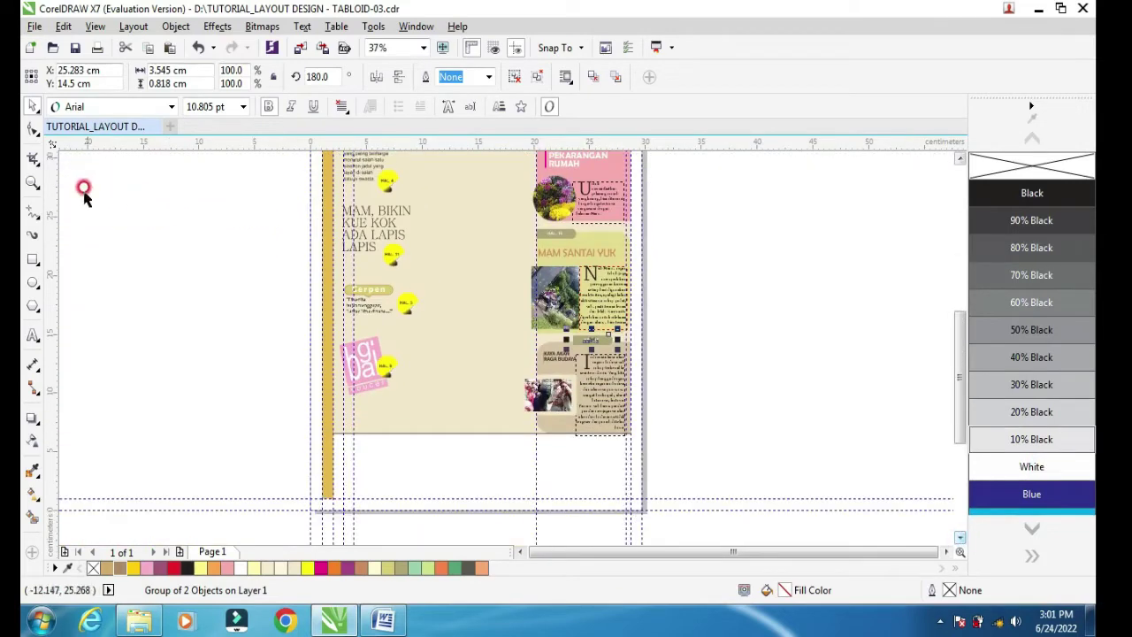
# Mirror the copied HAL. 10 label group horizontally and align it flush with the brown box's right edge.
pyautogui.click(32, 183)
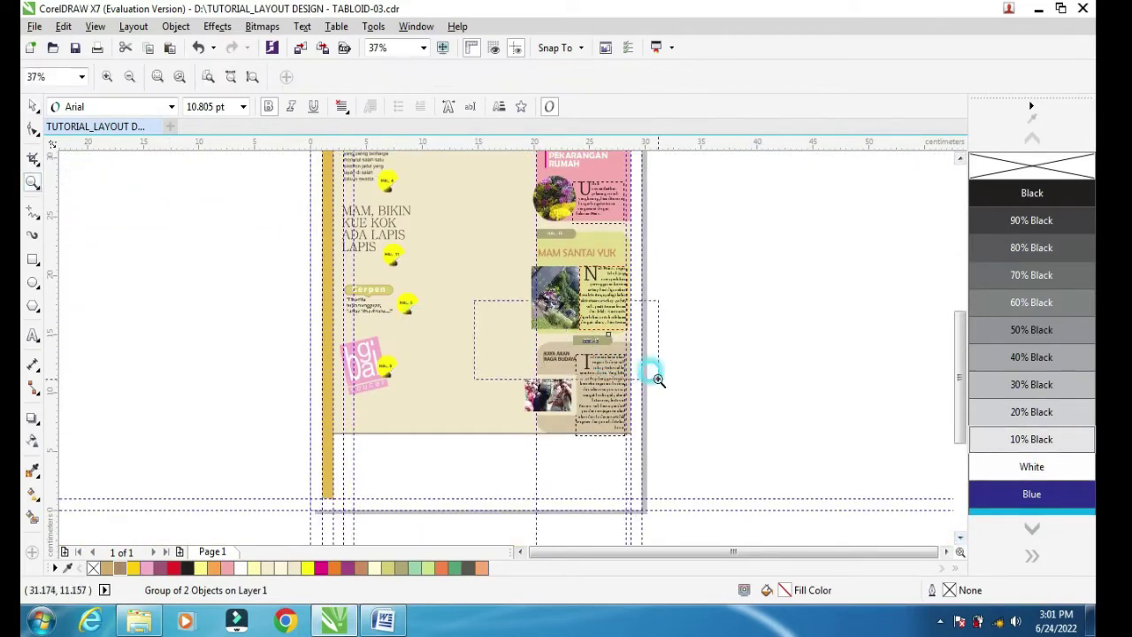
pyautogui.moveTo(656, 379); pyautogui.dragTo(657, 378)
pyautogui.click(33, 127)
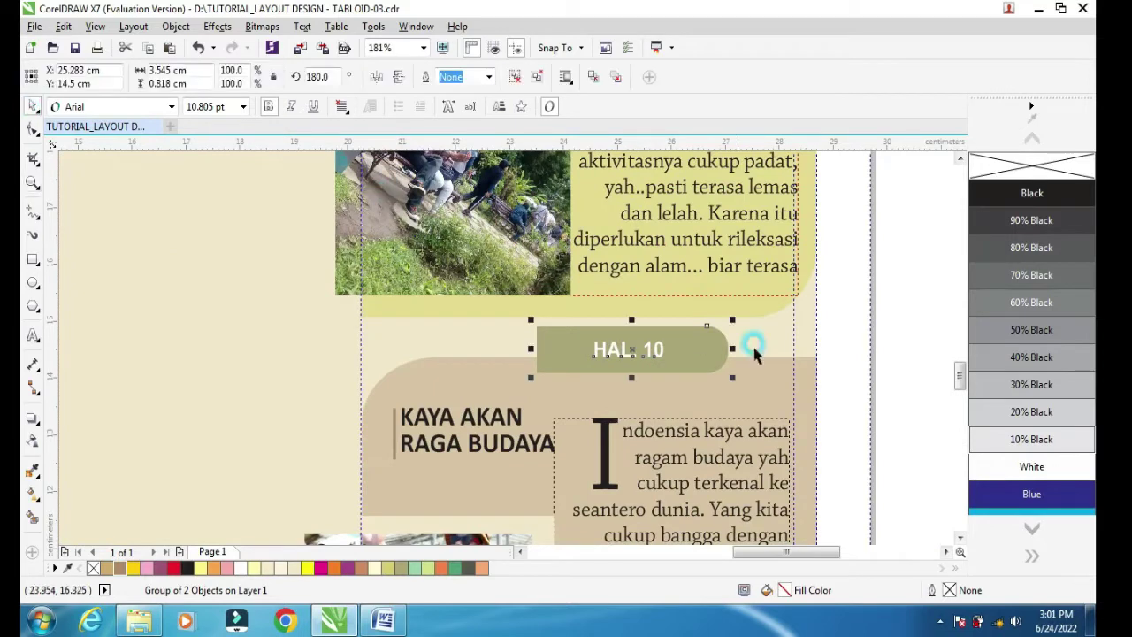
pyautogui.click(899, 318)
pyautogui.click(668, 350)
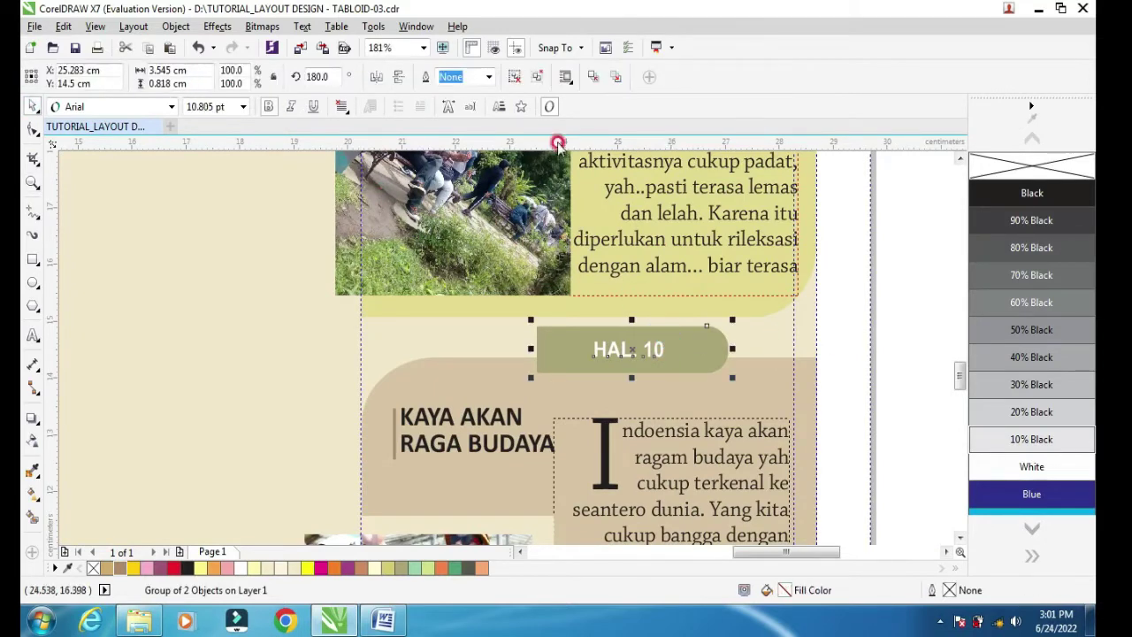
pyautogui.click(381, 78)
pyautogui.keyDown('shift'); pyautogui.click(775, 362); pyautogui.keyUp('shift')
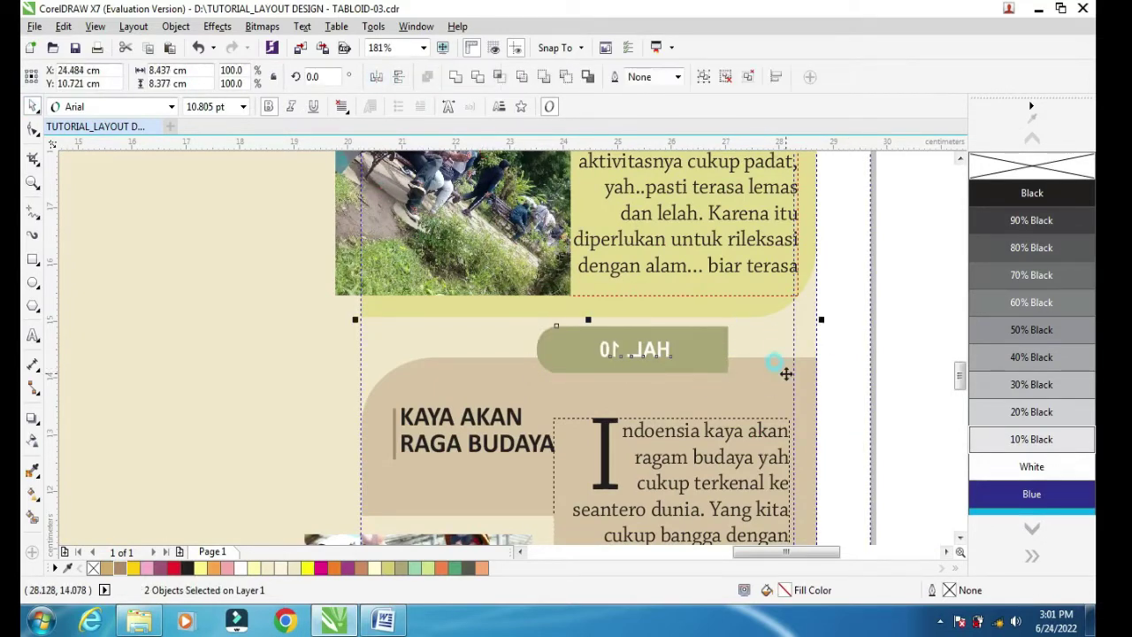
pyautogui.press('r')
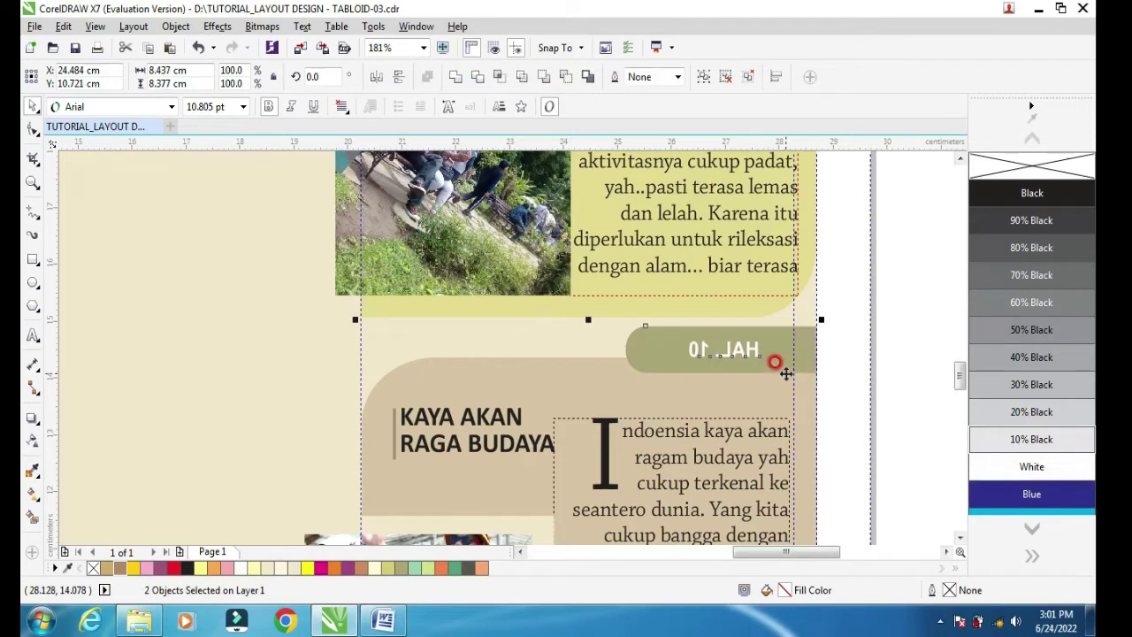
pyautogui.click(916, 353)
# Nudge the label group down to Y 14.26 cm so it overlaps the brown box's upper edge.
pyautogui.click(775, 343)
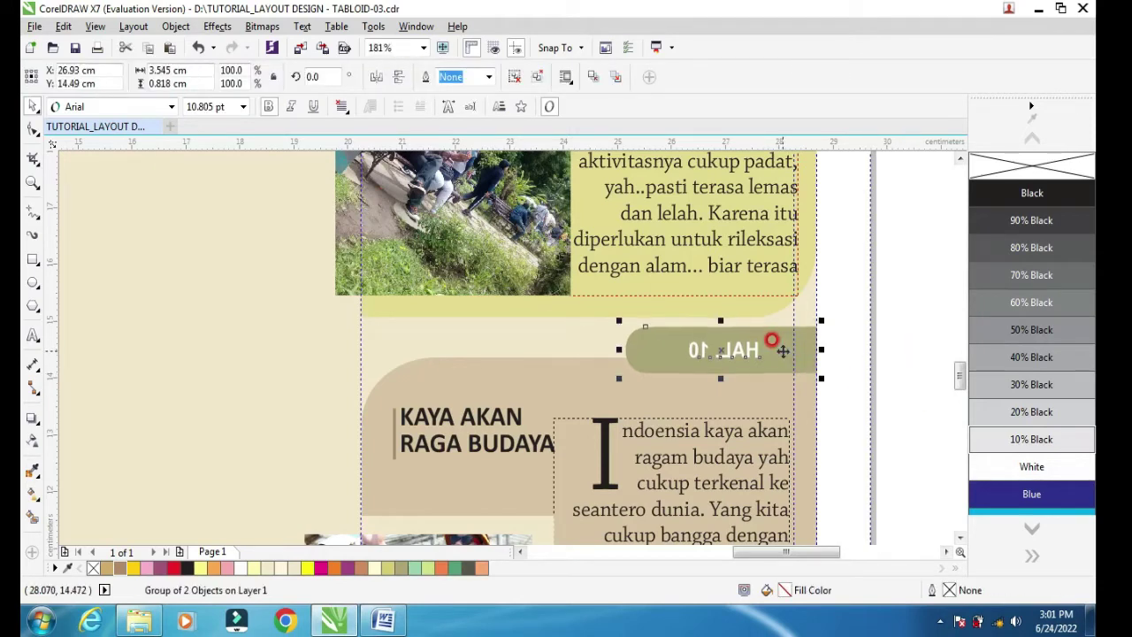
pyautogui.press('Down')
pyautogui.press('Down')
pyautogui.press('Down')
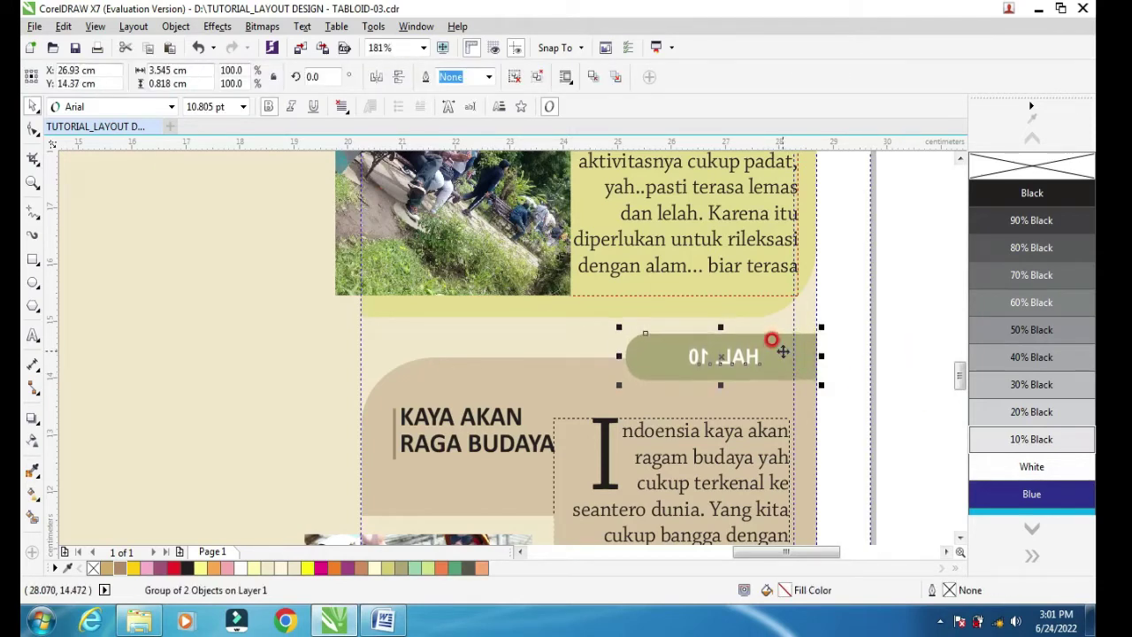
pyautogui.press('Down')
pyautogui.press('Down')
pyautogui.press('Down')
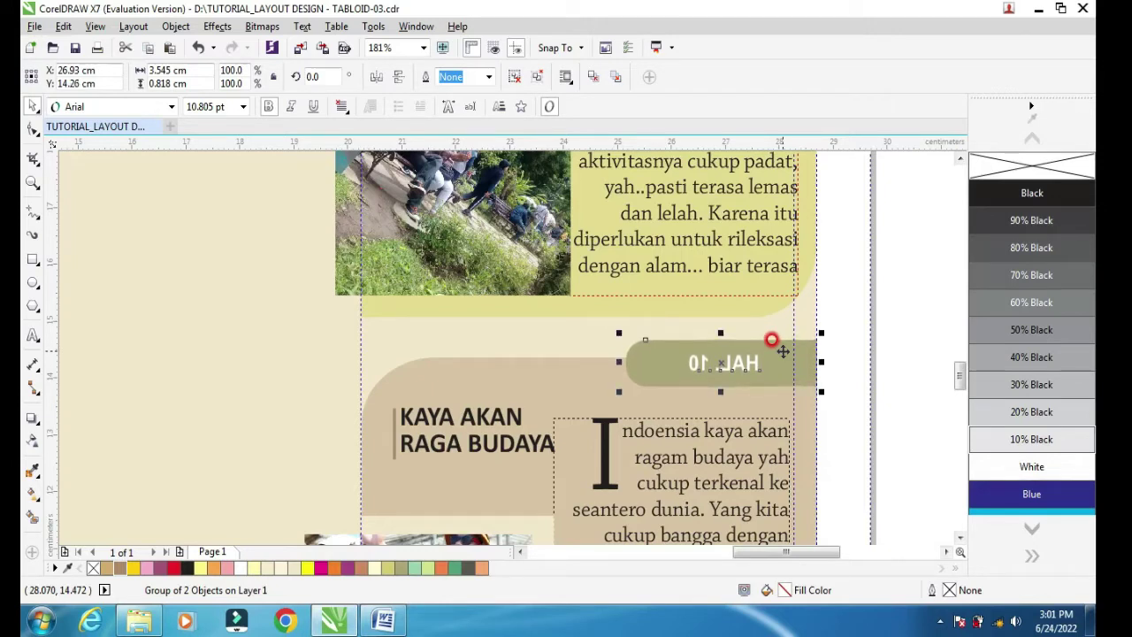
# Mirror only the HAL. 10 text inside the brown box's label horizontally so it reads correctly.
pyautogui.click(854, 334)
pyautogui.keyDown('ctrl'); pyautogui.click(746, 371); pyautogui.keyUp('ctrl')
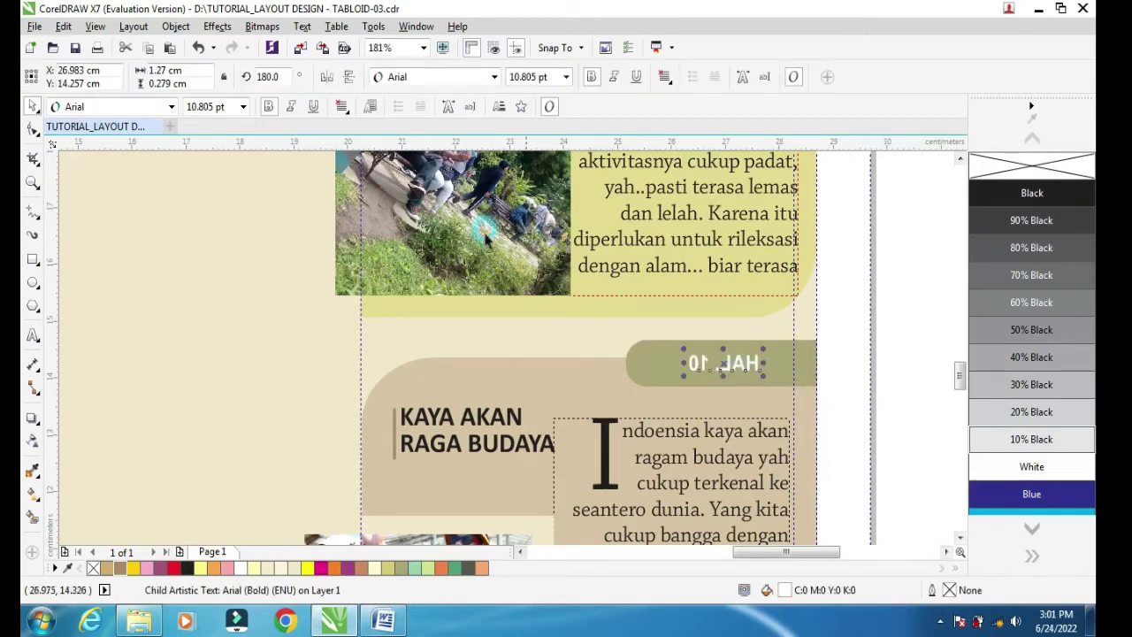
pyautogui.click(327, 78)
pyautogui.click(887, 323)
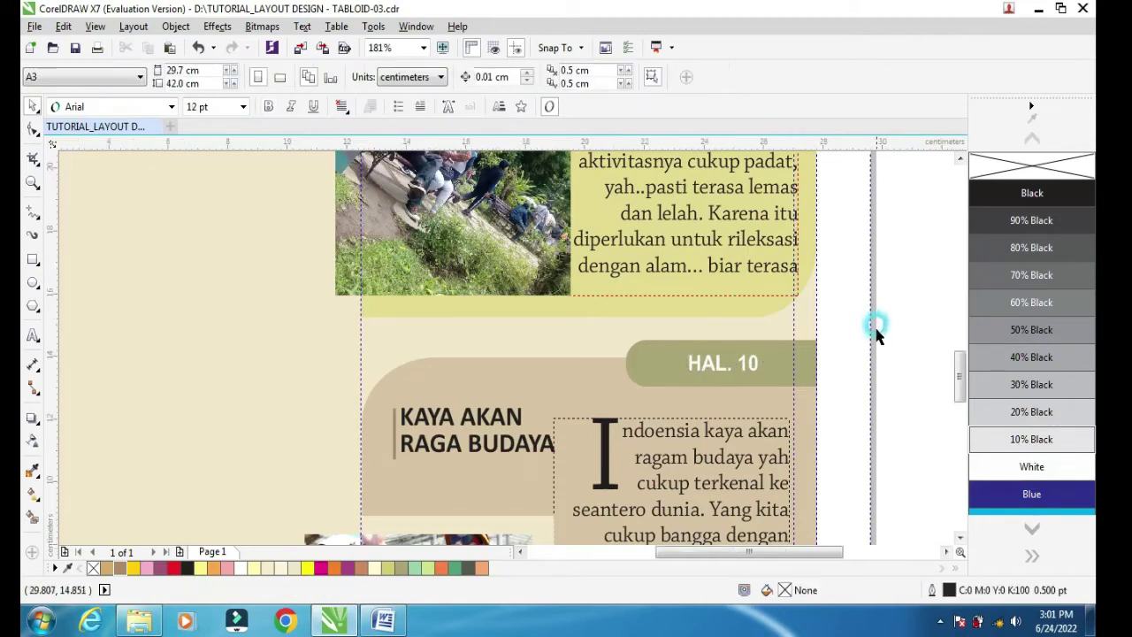
# Change the text of the brown box's page label to HAL. 2.
pyautogui.scroll(-3, 911, 283)
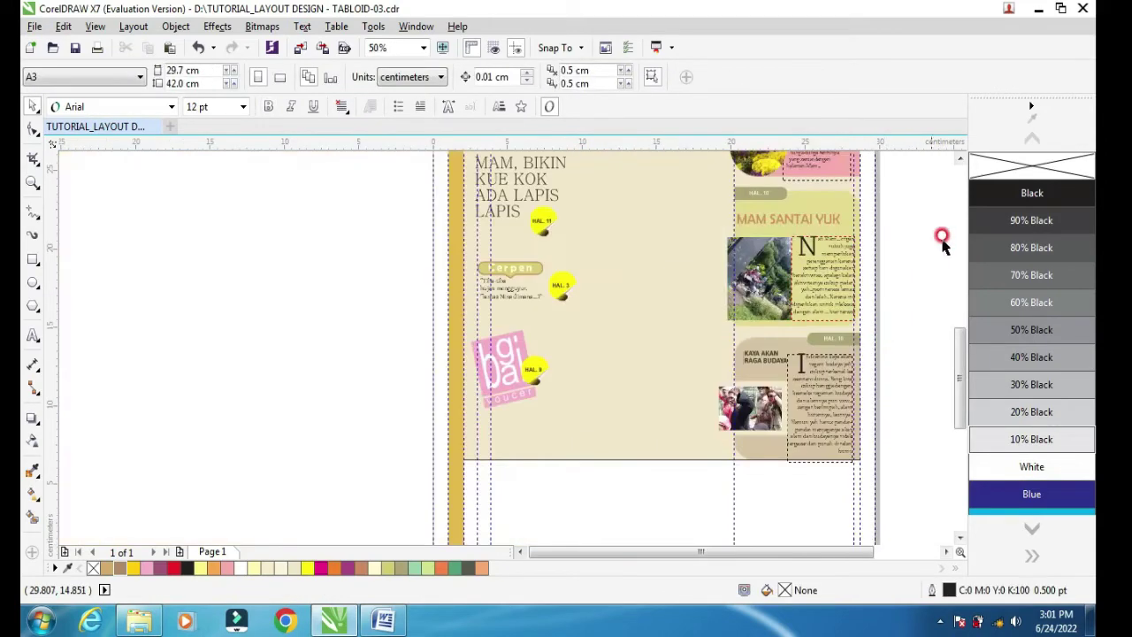
pyautogui.click(960, 158)
pyautogui.click(961, 158)
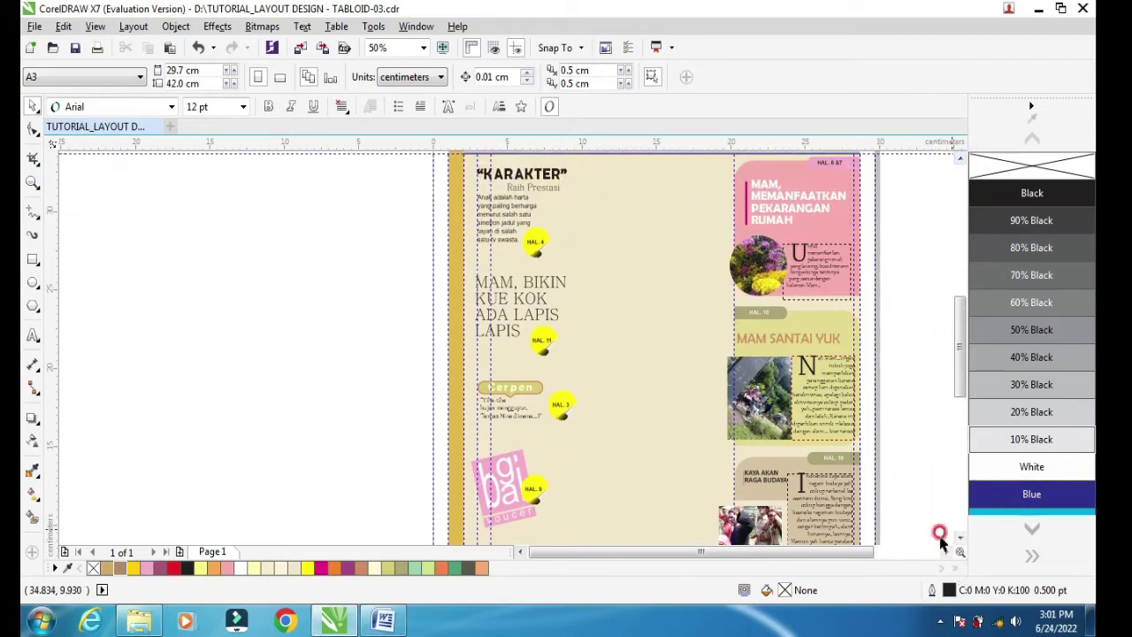
pyautogui.click(961, 158)
pyautogui.click(946, 552)
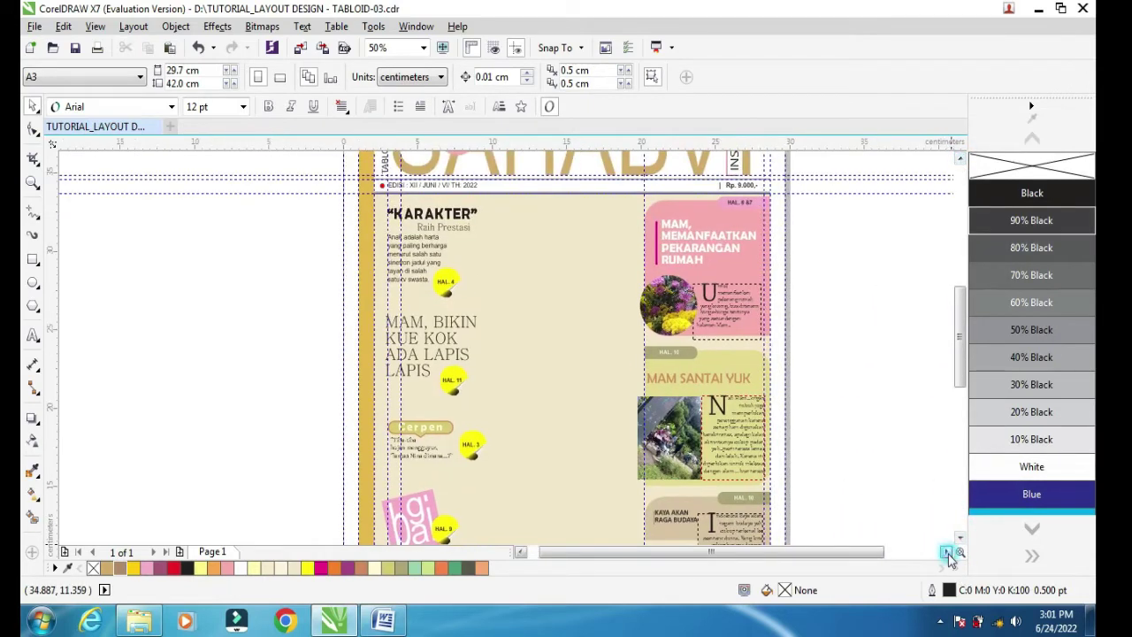
pyautogui.click(948, 552)
pyautogui.scroll(2, 668, 506)
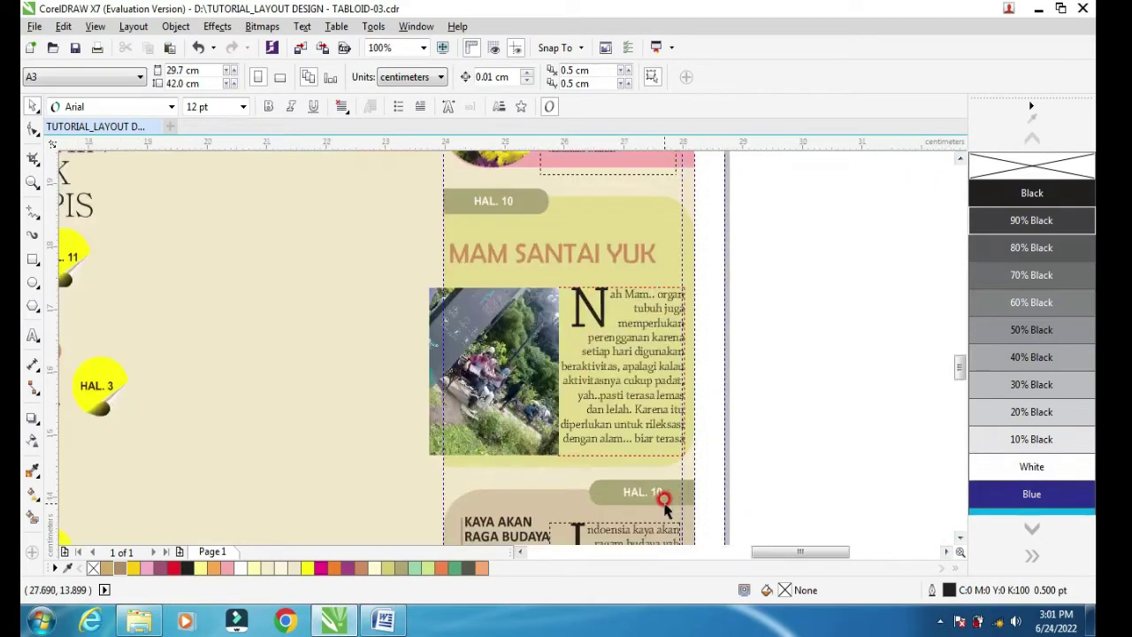
pyautogui.click(682, 440)
pyautogui.click(36, 334)
pyautogui.click(635, 469)
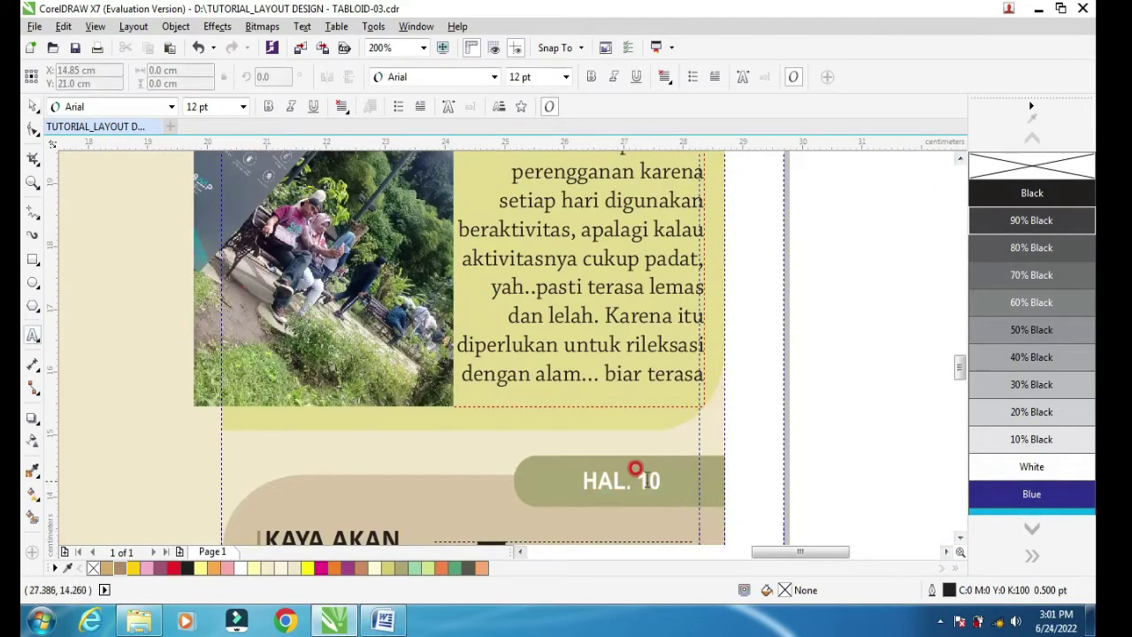
pyautogui.moveTo(635, 478); pyautogui.dragTo(866, 473)
pyautogui.press('Delete')
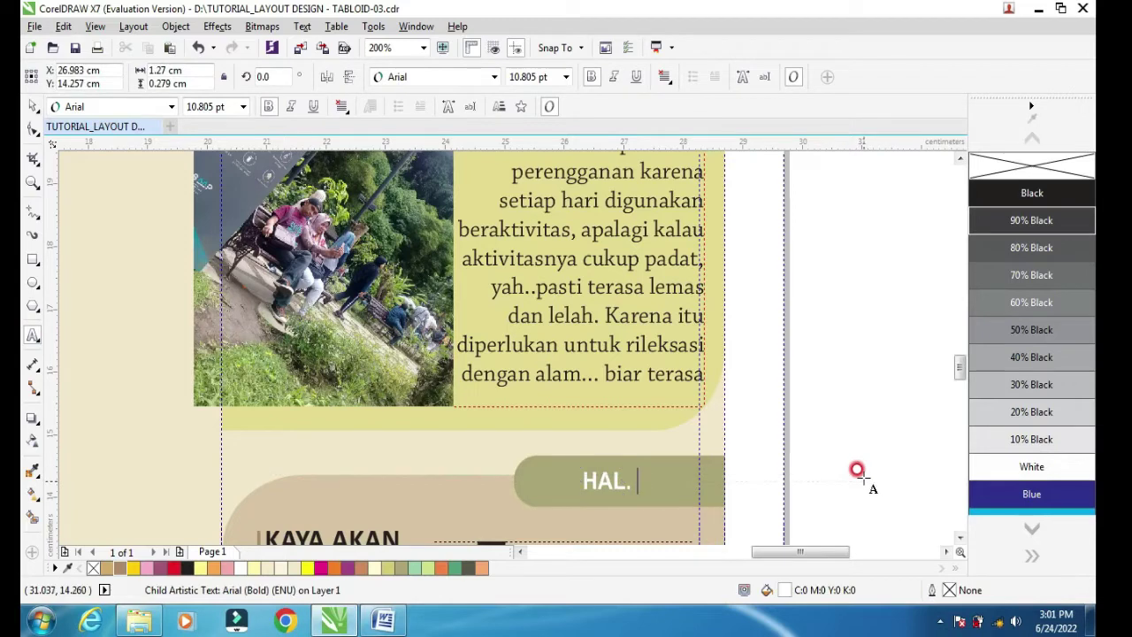
pyautogui.write('2')
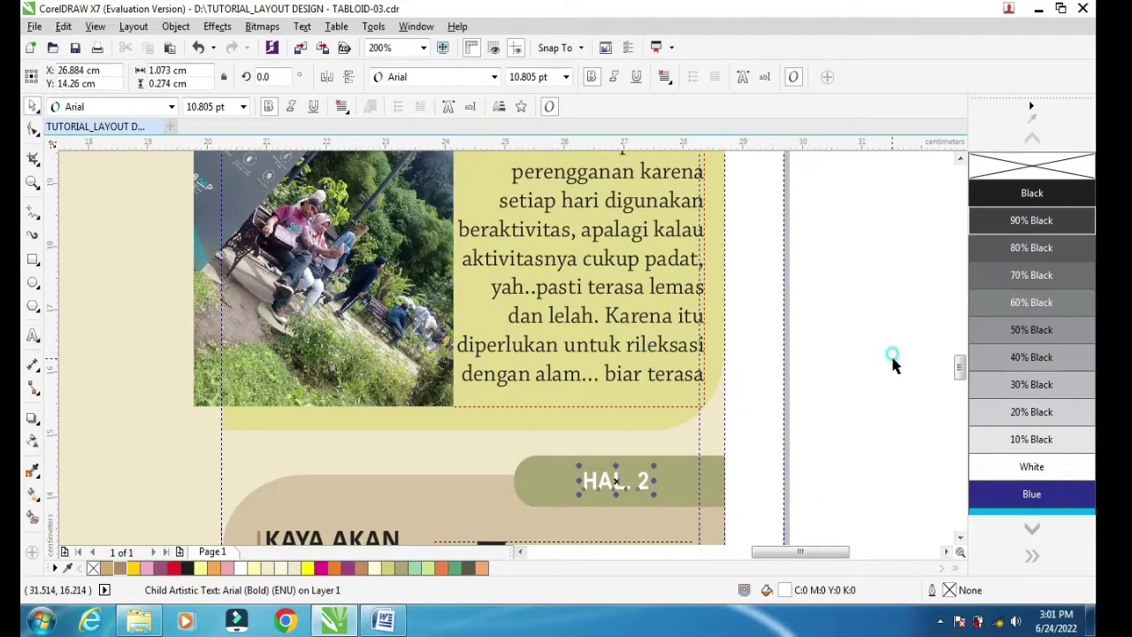
pyautogui.click(822, 359)
# Recolor the shape behind the HAL. 2 label with Red Brown.
pyautogui.scroll(-3, 756, 447)
pyautogui.scroll(2, 787, 398)
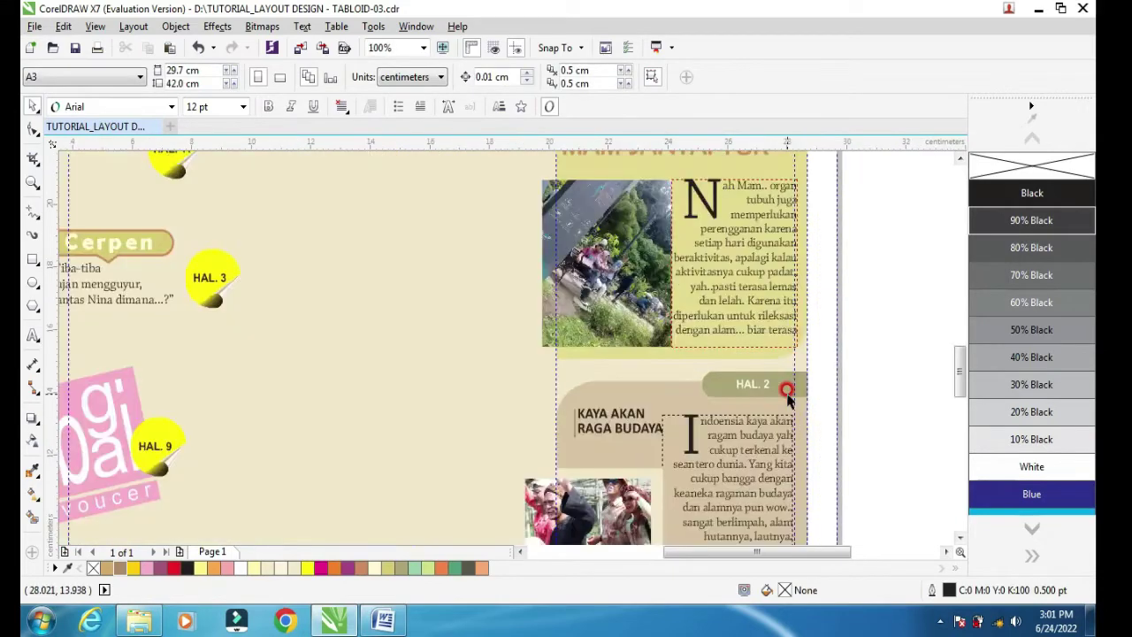
pyautogui.click(792, 385)
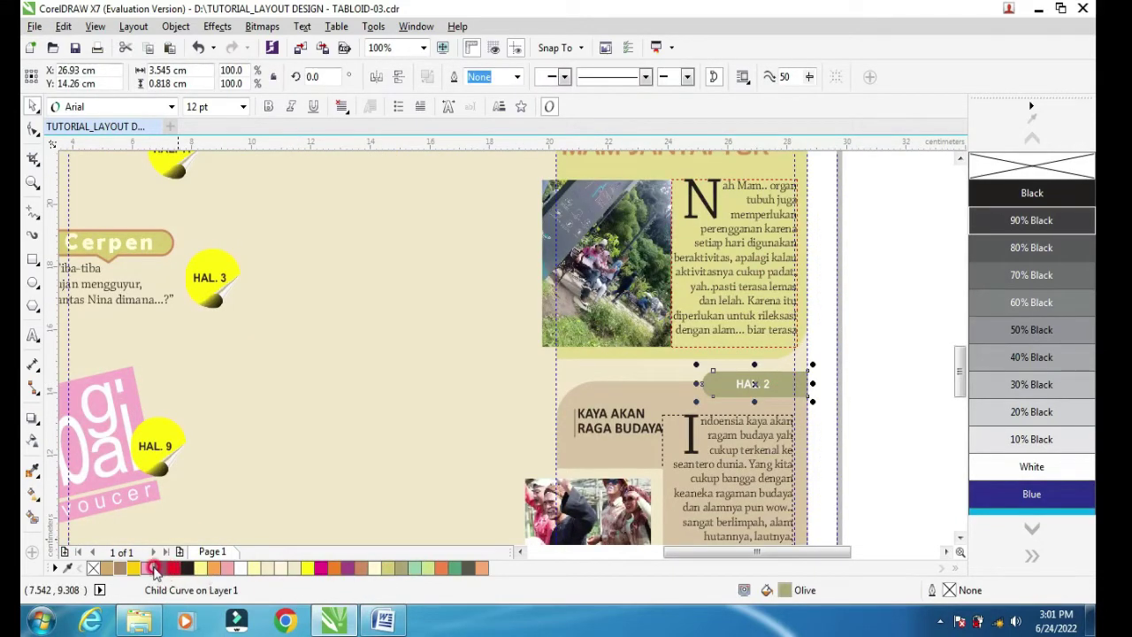
pyautogui.click(363, 568)
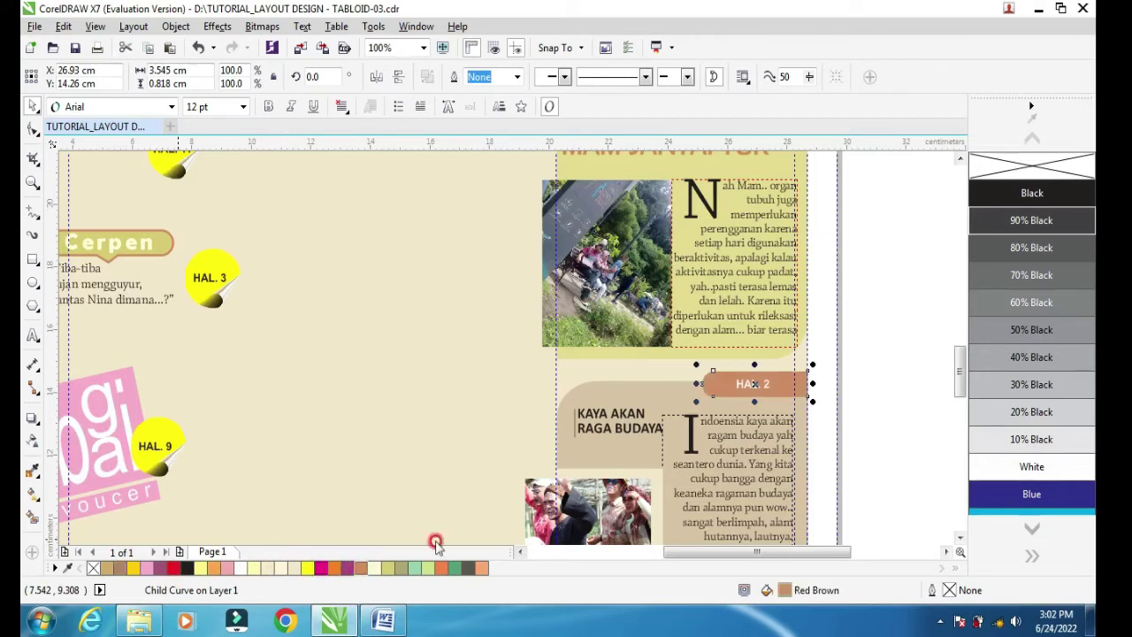
pyautogui.click(893, 297)
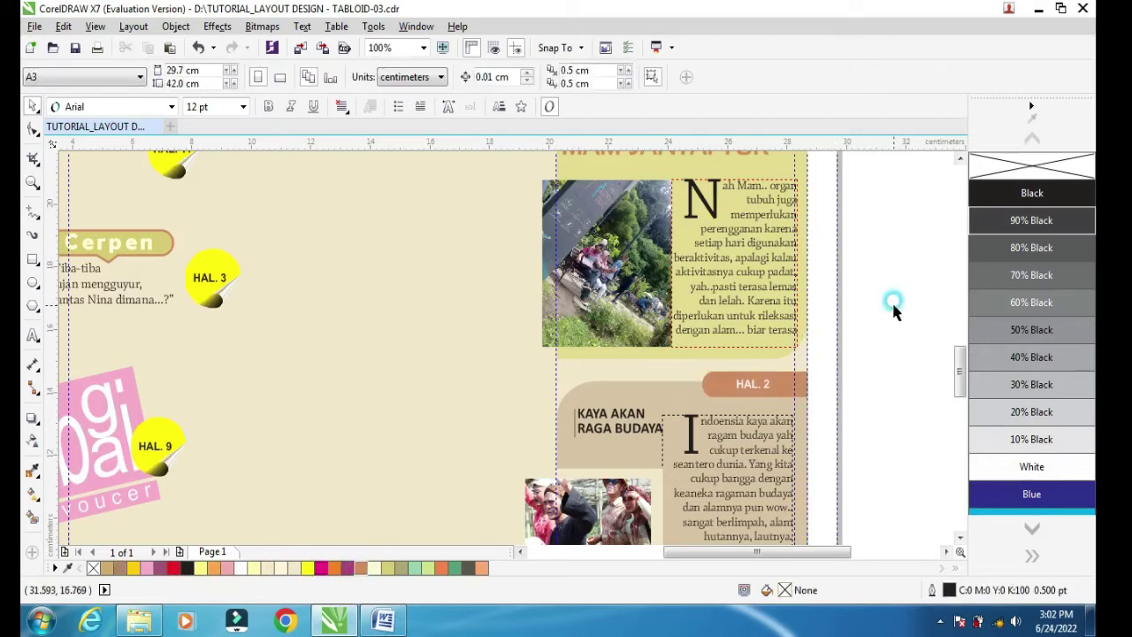
# Check the brown article box, and review the whole cover layout in a full-screen preview.
pyautogui.click(960, 536)
pyautogui.click(960, 537)
pyautogui.click(961, 536)
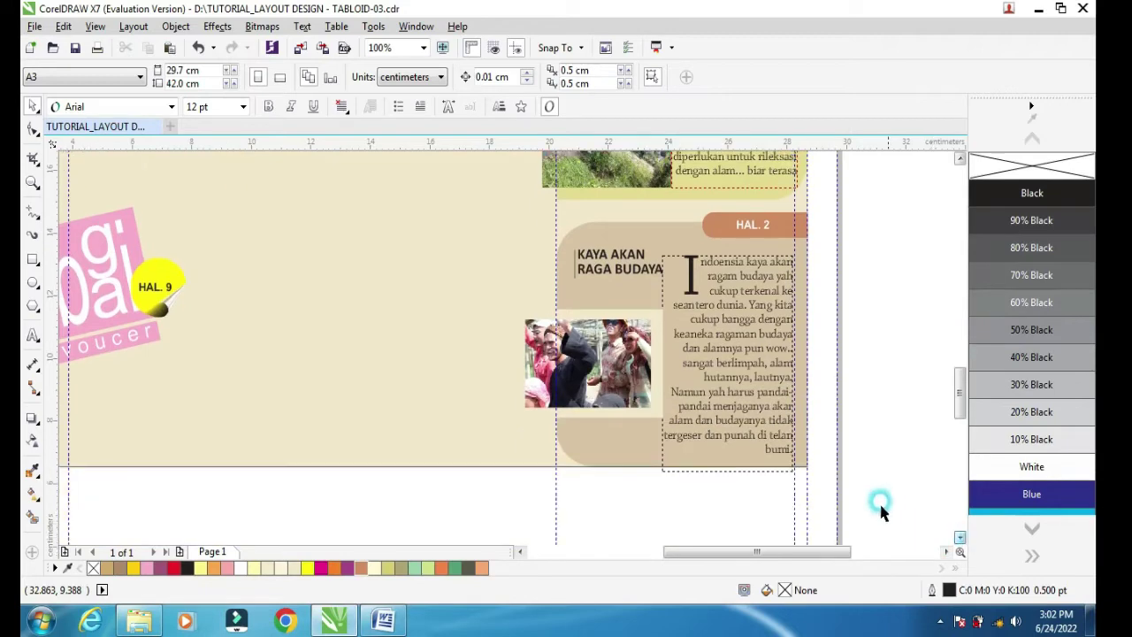
pyautogui.scroll(-1, 869, 492)
pyautogui.click(957, 161)
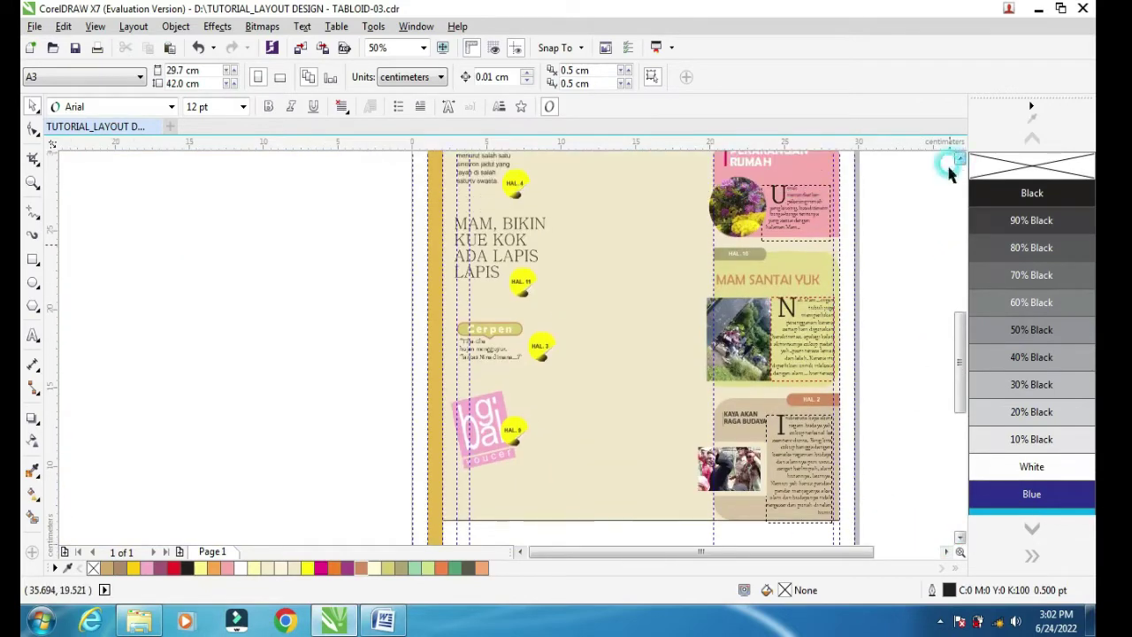
pyautogui.scroll(-1, 890, 309)
pyautogui.click(942, 554)
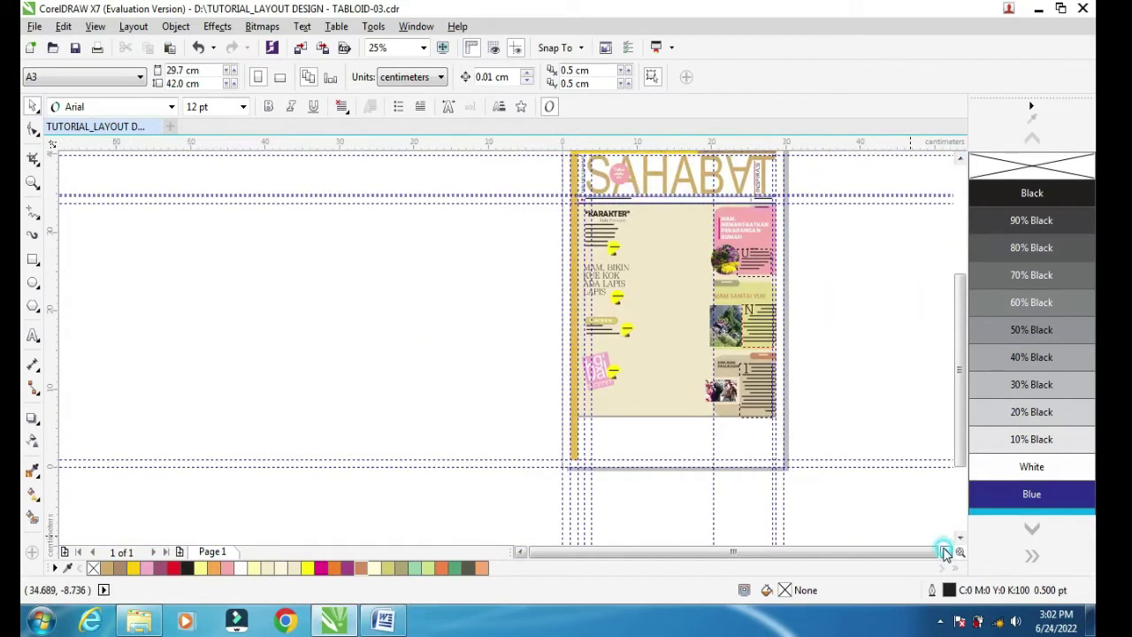
pyautogui.click(941, 549)
pyautogui.click(959, 159)
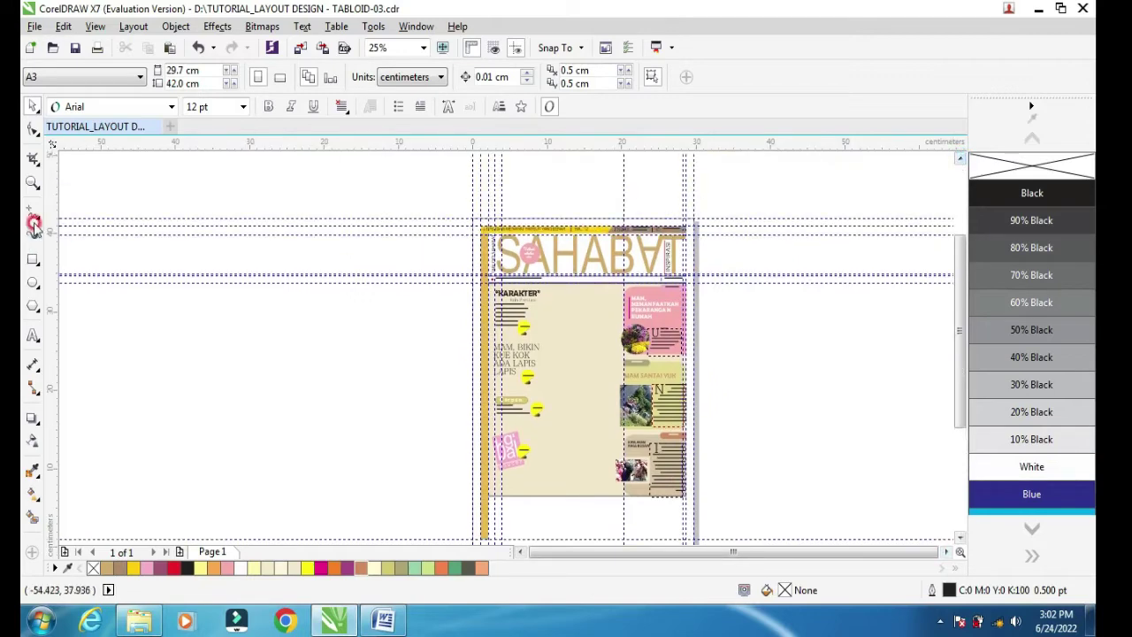
pyautogui.click(32, 184)
pyautogui.moveTo(459, 215); pyautogui.dragTo(699, 504)
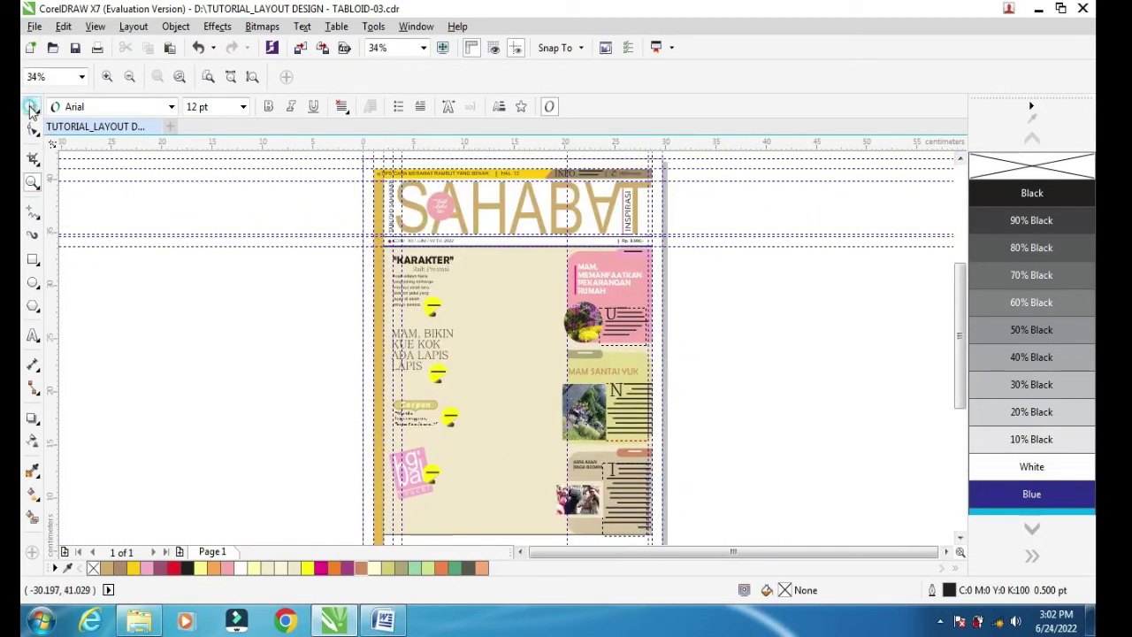
pyautogui.click(31, 107)
pyautogui.rightClick(757, 289)
pyautogui.click(773, 295)
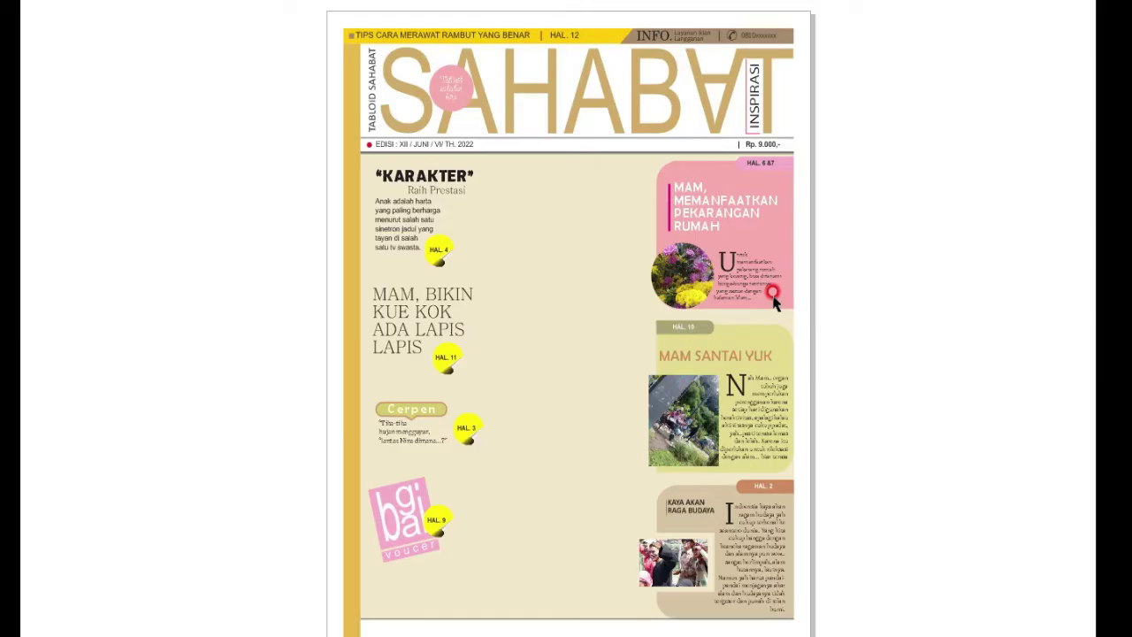
pyautogui.click(891, 433)
# Stretch the cream background rectangle upward behind the SAHABAT masthead to the cover's top bar and preview the result full screen.
pyautogui.click(510, 283)
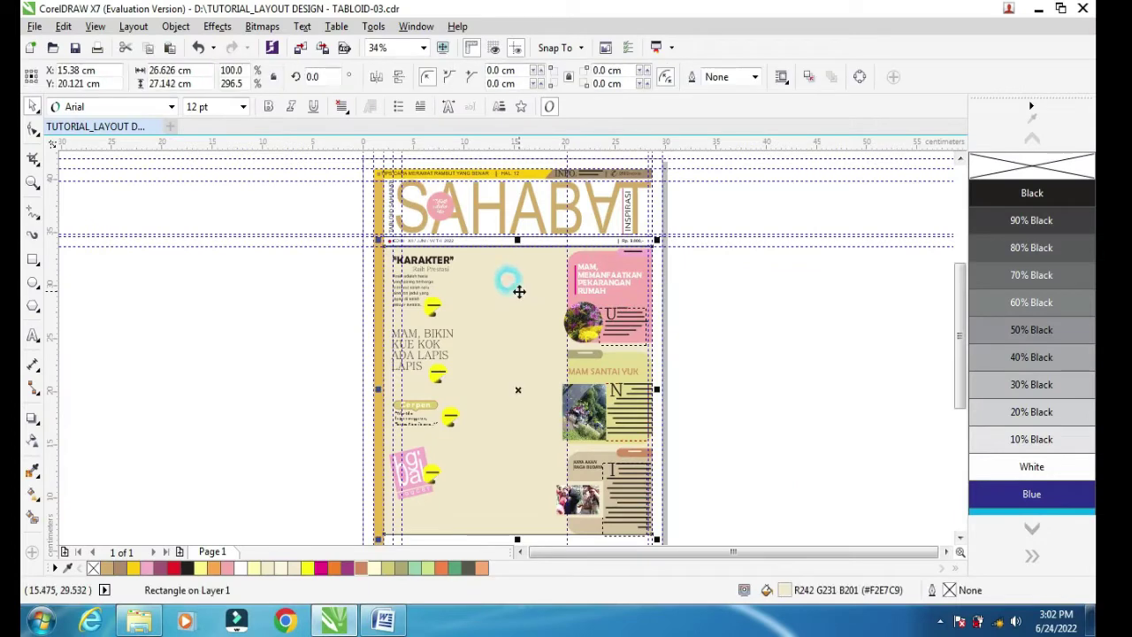
pyautogui.moveTo(517, 241); pyautogui.dragTo(503, 169)
pyautogui.click(727, 329)
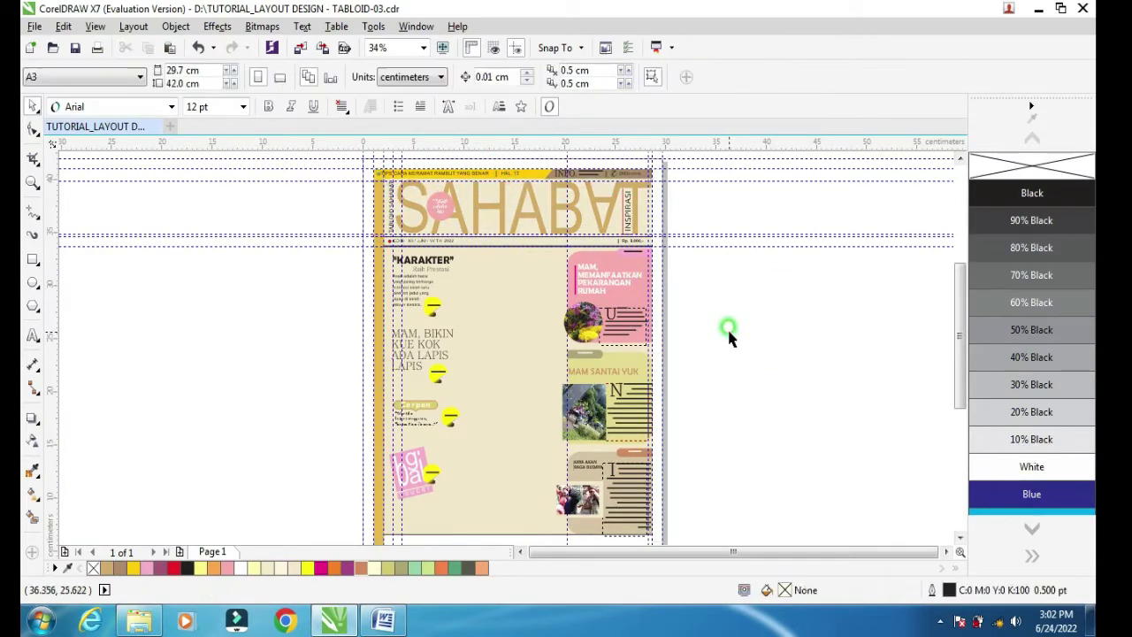
pyautogui.rightClick(736, 342)
pyautogui.click(737, 342)
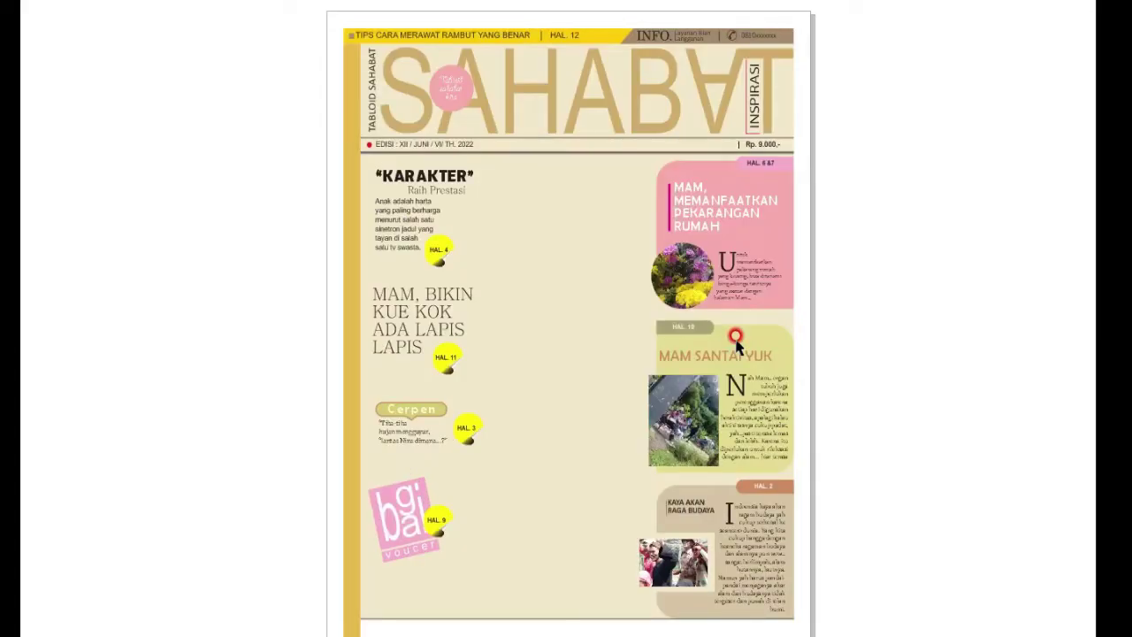
pyautogui.click(851, 447)
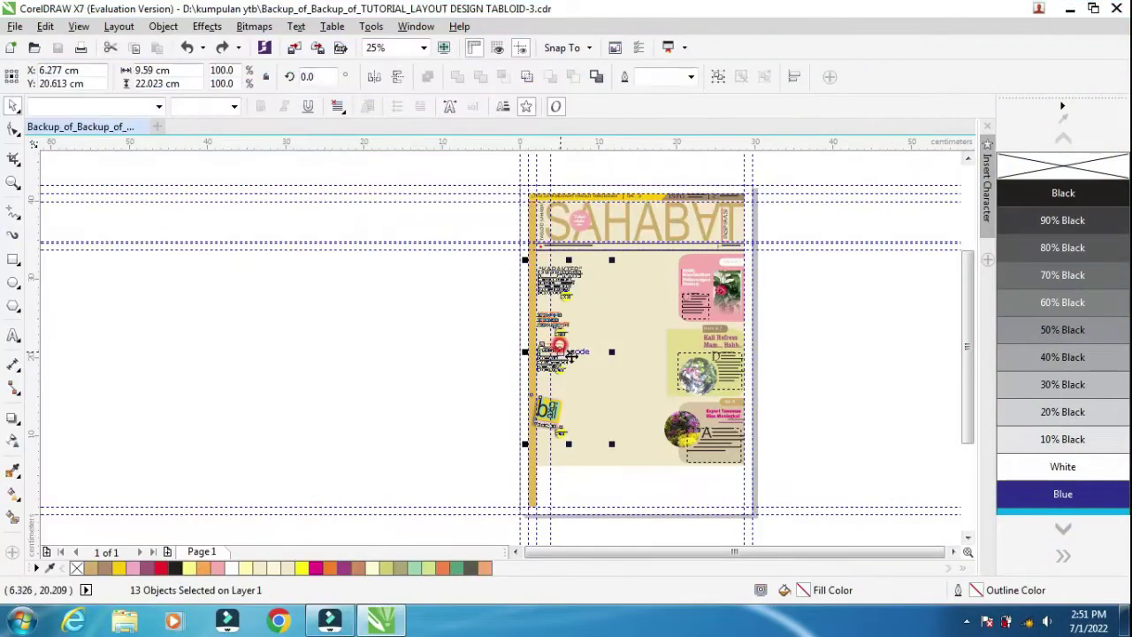
# In the backup tabloid file, move the 13 selected left-column objects off the page to about X -11.2, Y 20.3 cm.
pyautogui.moveTo(571, 350); pyautogui.dragTo(454, 359)
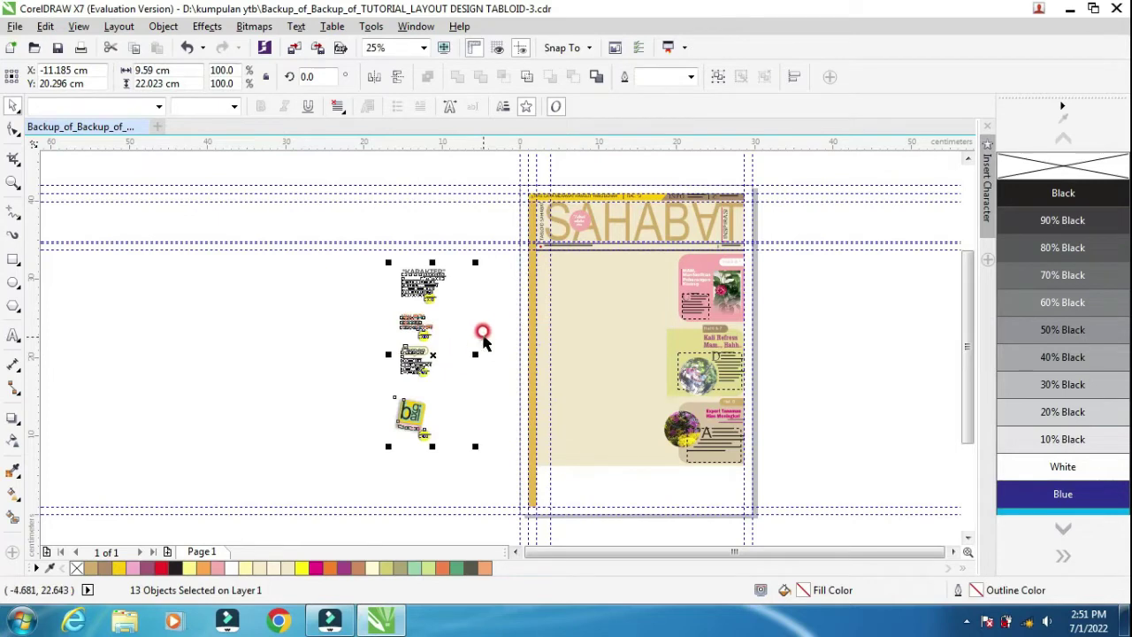
pyautogui.click(497, 383)
pyautogui.click(464, 351)
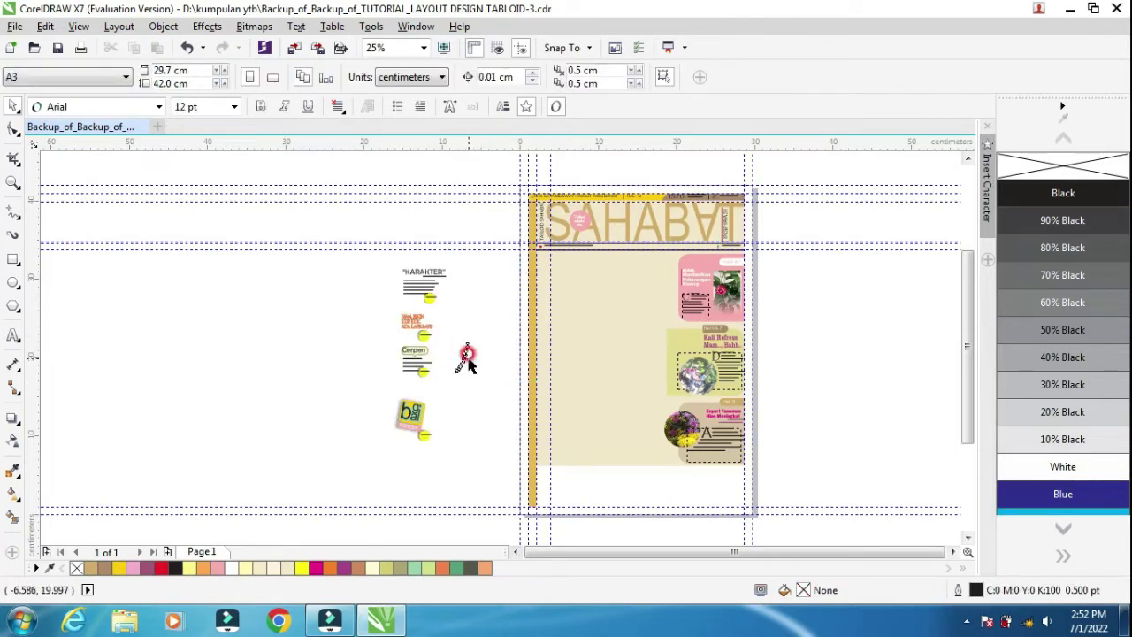
pyautogui.click(466, 355)
pyautogui.moveTo(466, 357); pyautogui.dragTo(464, 370)
pyautogui.click(467, 379)
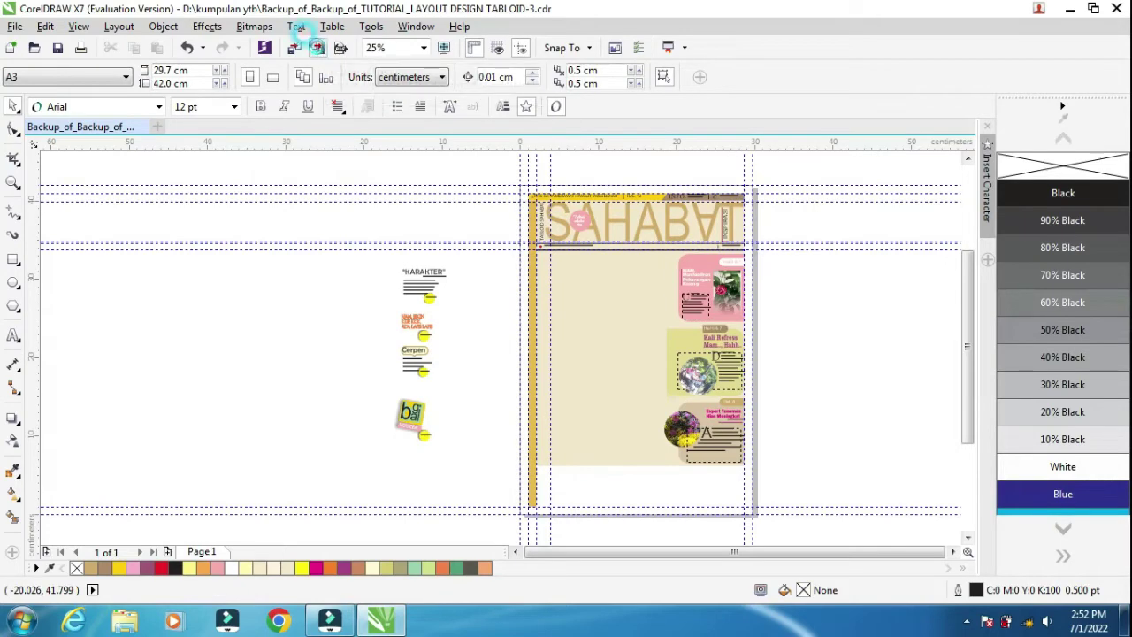
pyautogui.click(316, 47)
pyautogui.click(769, 496)
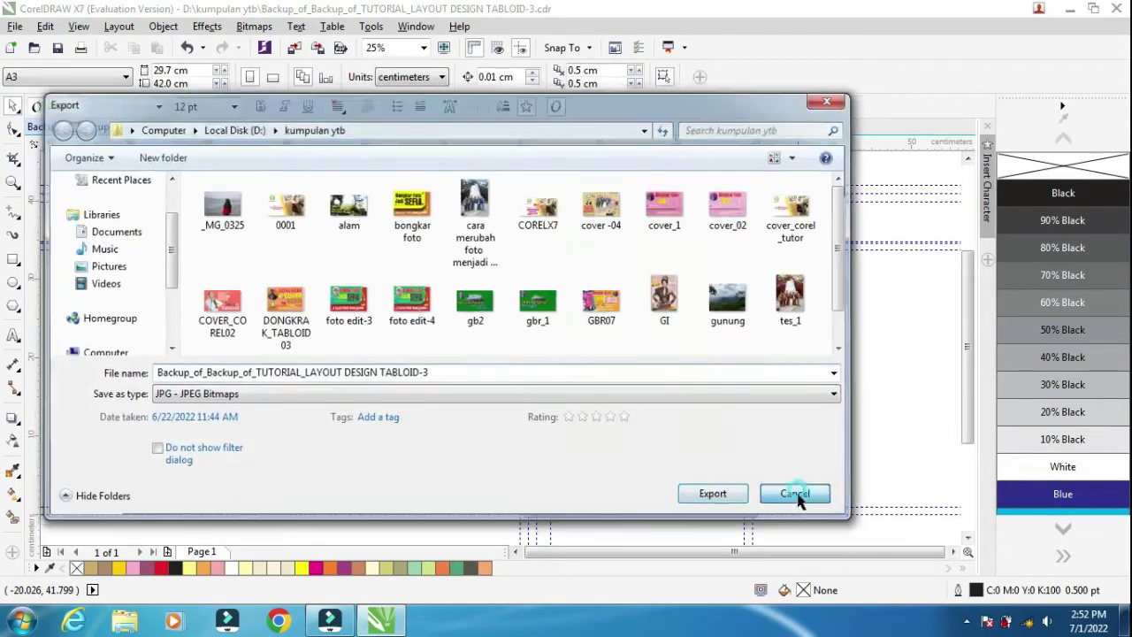
# Import the iklan advert image and place it along the bottom of the cover, beside the gold vertical strip.
pyautogui.click(294, 49)
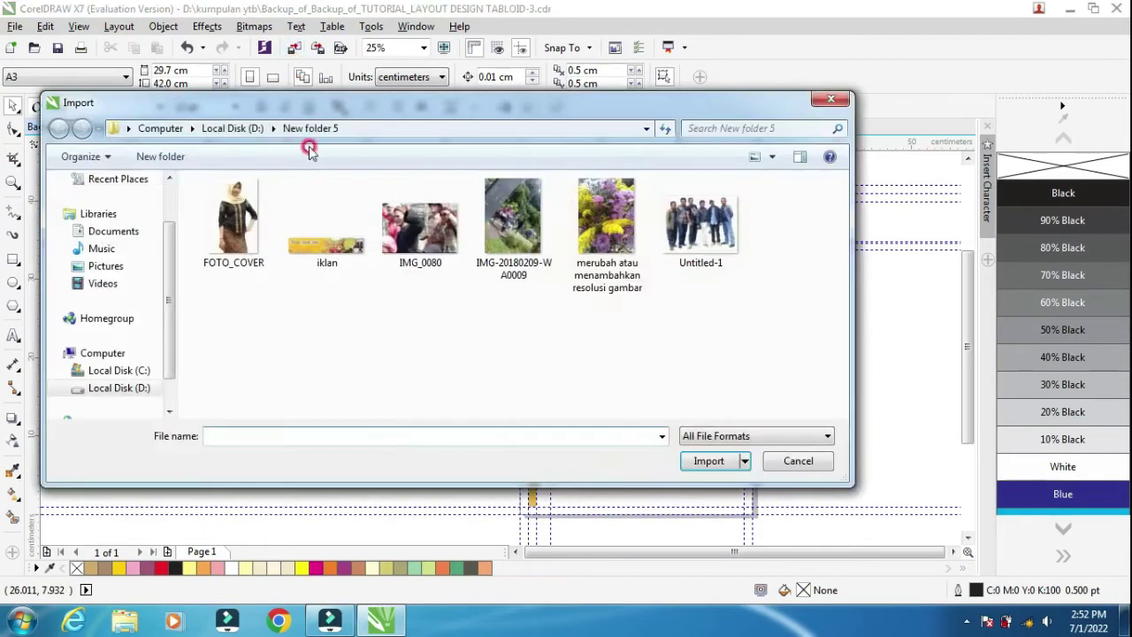
pyautogui.click(327, 226)
pyautogui.click(707, 484)
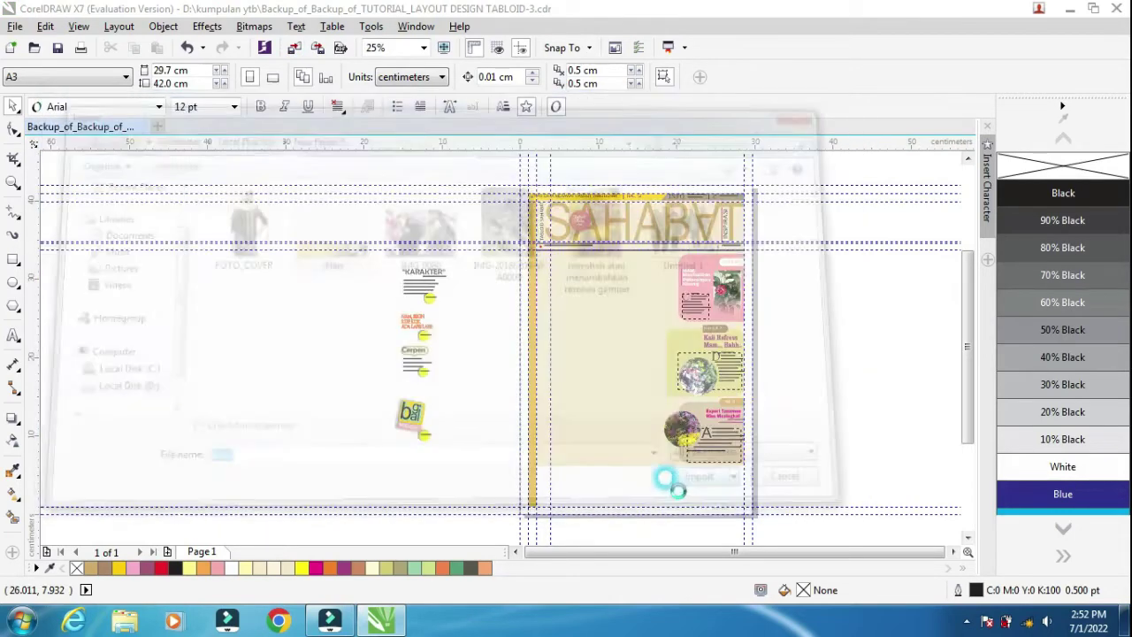
pyautogui.click(580, 461)
pyautogui.scroll(2, 638, 495)
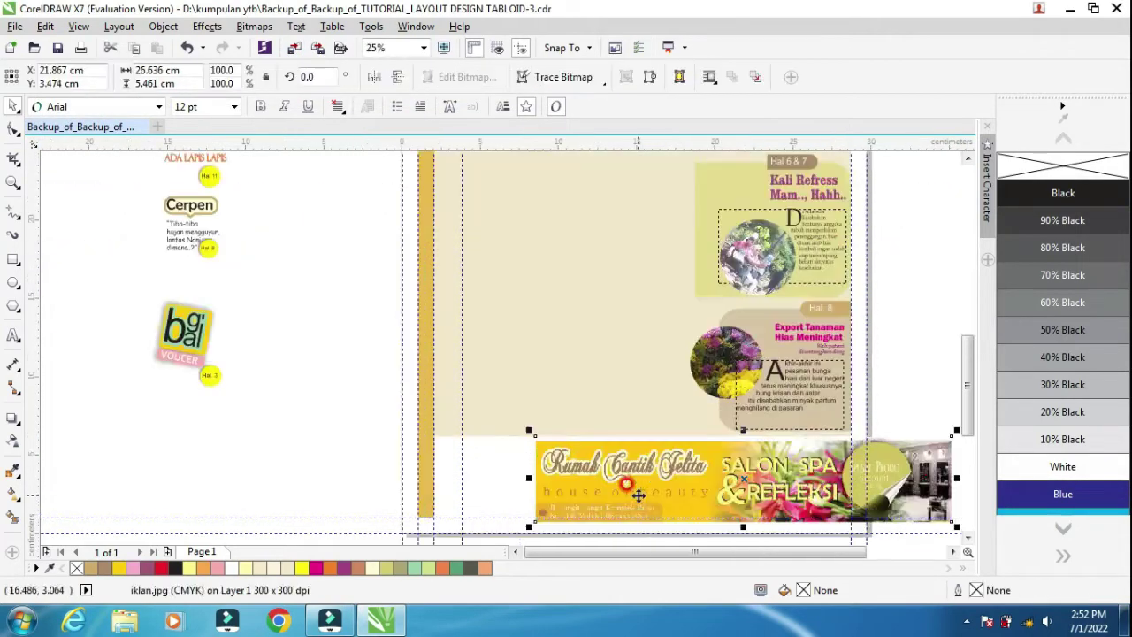
pyautogui.scroll(1, 634, 491)
pyautogui.moveTo(581, 469); pyautogui.dragTo(389, 469)
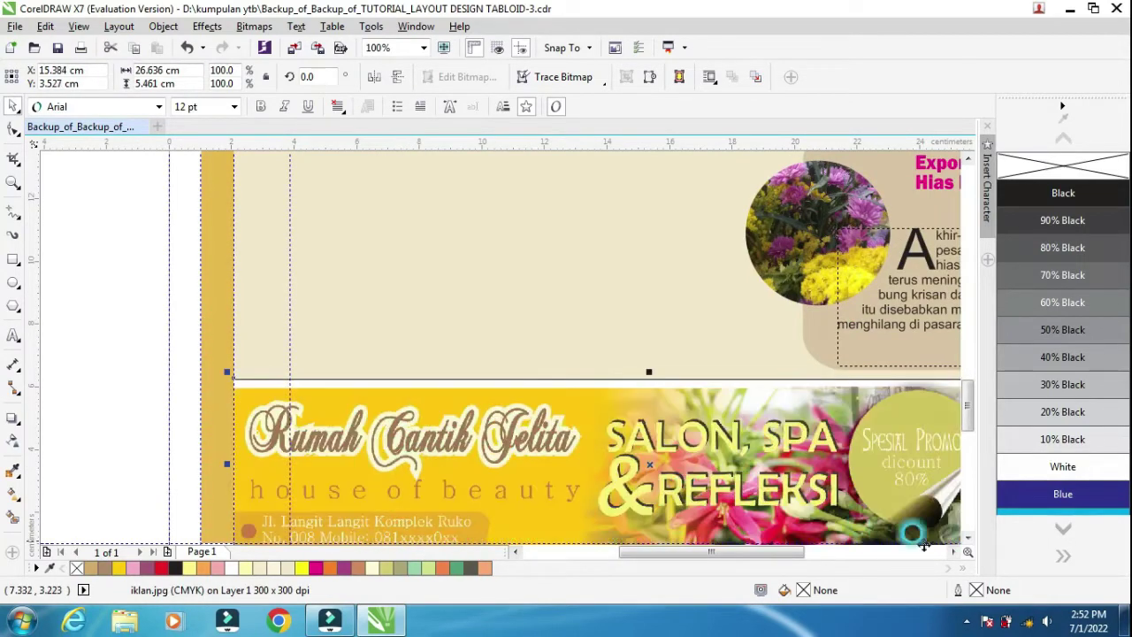
# Align the advert with the bottom margin guide and stretch its left edge to the gold strip, making it about 26.66 cm wide.
pyautogui.scroll(-2, 965, 542)
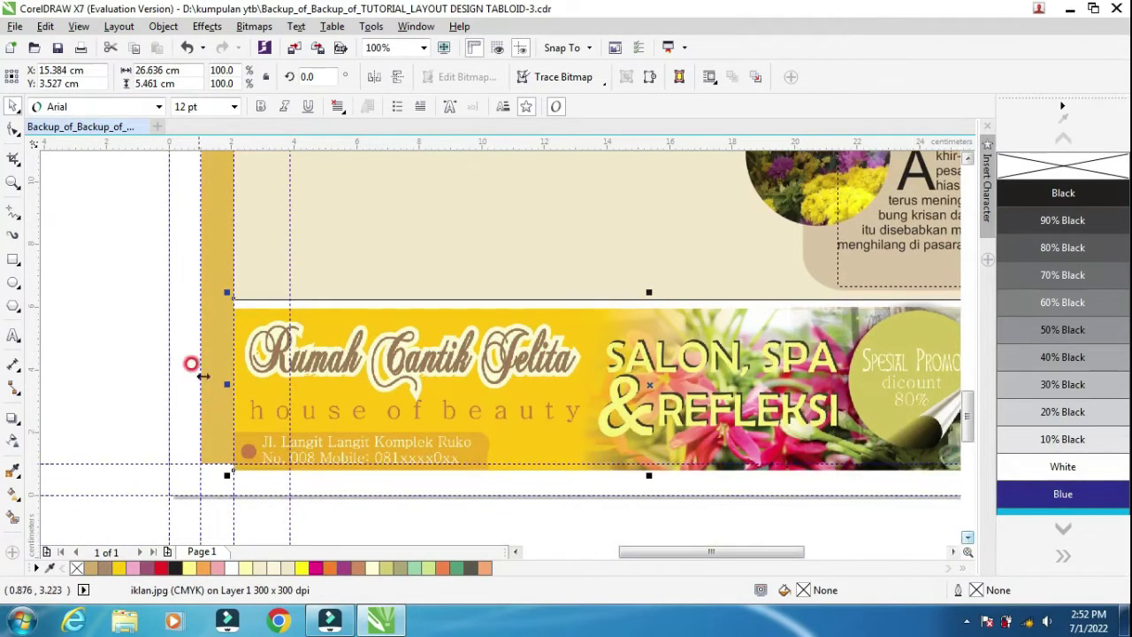
pyautogui.scroll(1, 260, 336)
pyautogui.moveTo(259, 336); pyautogui.dragTo(224, 311)
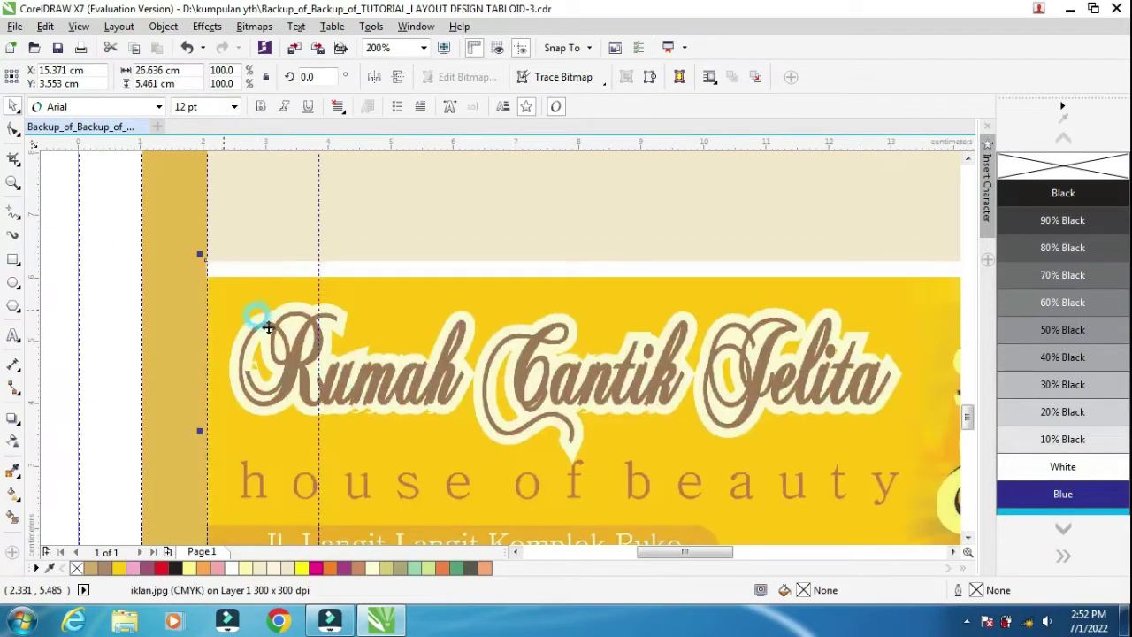
pyautogui.scroll(-1, 495, 374)
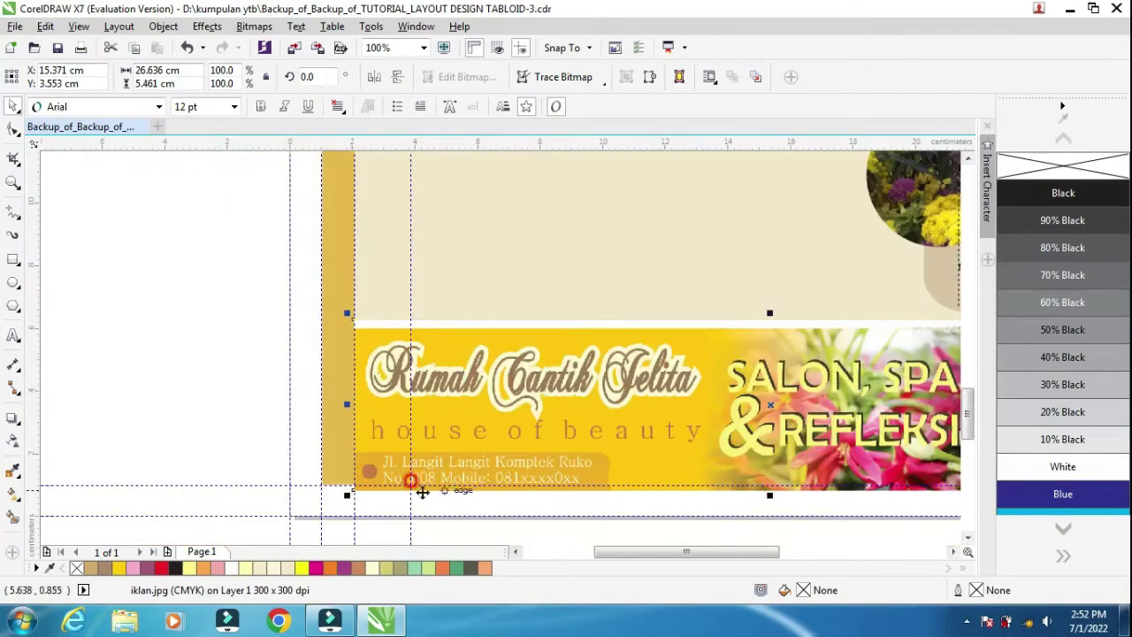
pyautogui.scroll(1, 366, 492)
pyautogui.moveTo(361, 457); pyautogui.dragTo(365, 453)
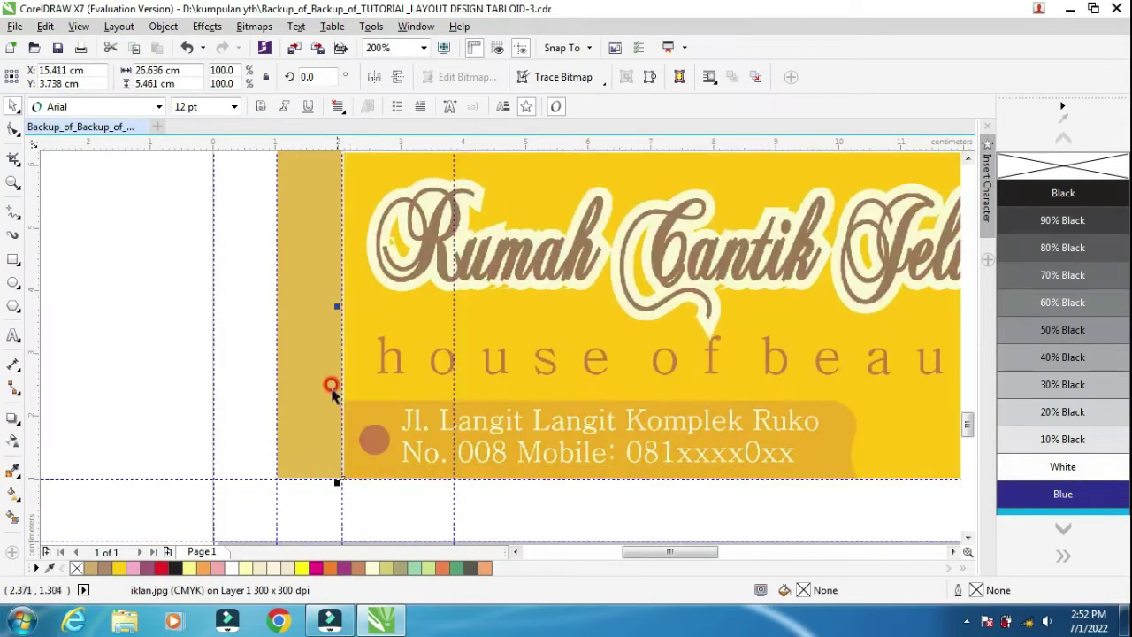
pyautogui.scroll(1, 348, 350)
pyautogui.moveTo(331, 267)
pyautogui.mouseDown()
pyautogui.moveTo(316, 260)
pyautogui.moveTo(331, 273)
pyautogui.mouseUp()
pyautogui.scroll(-1, 362, 311)
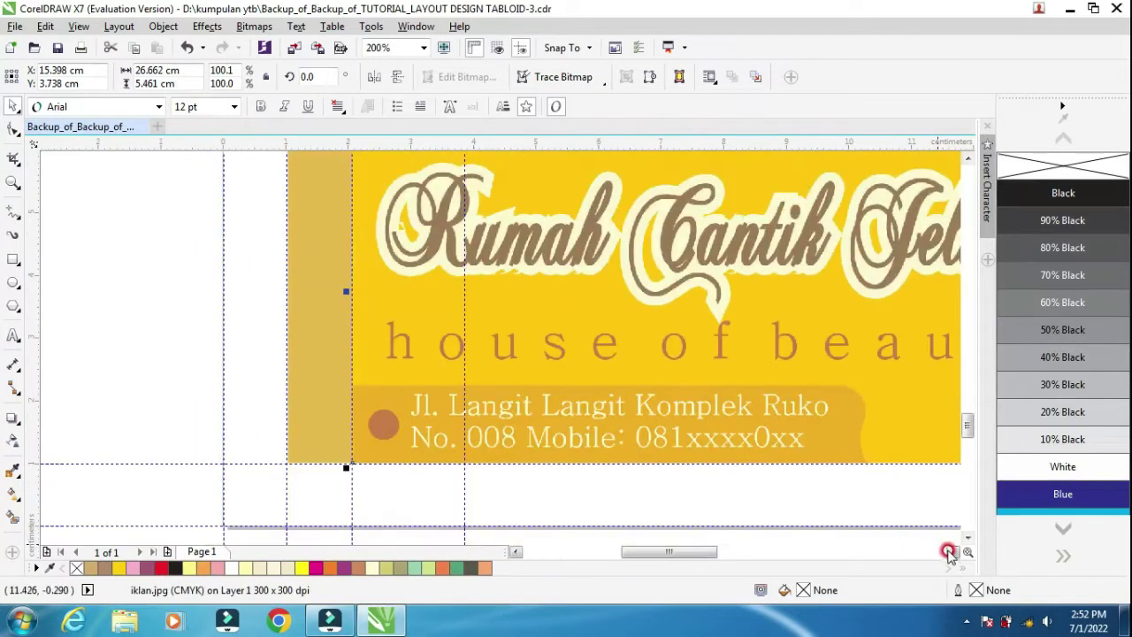
# Examine the advert banner's right end, bottom edge and top edge against the margin guides.
pyautogui.click(949, 552)
pyautogui.click(949, 552)
pyautogui.click(950, 552)
pyautogui.click(951, 554)
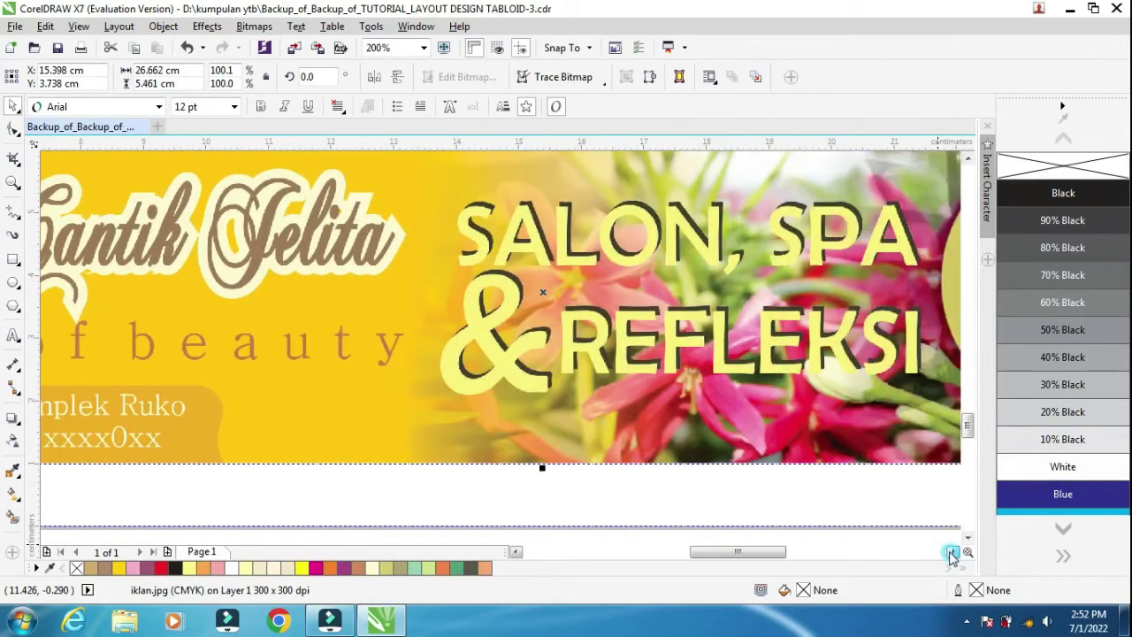
pyautogui.click(951, 554)
pyautogui.click(950, 553)
pyautogui.click(950, 554)
pyautogui.click(951, 554)
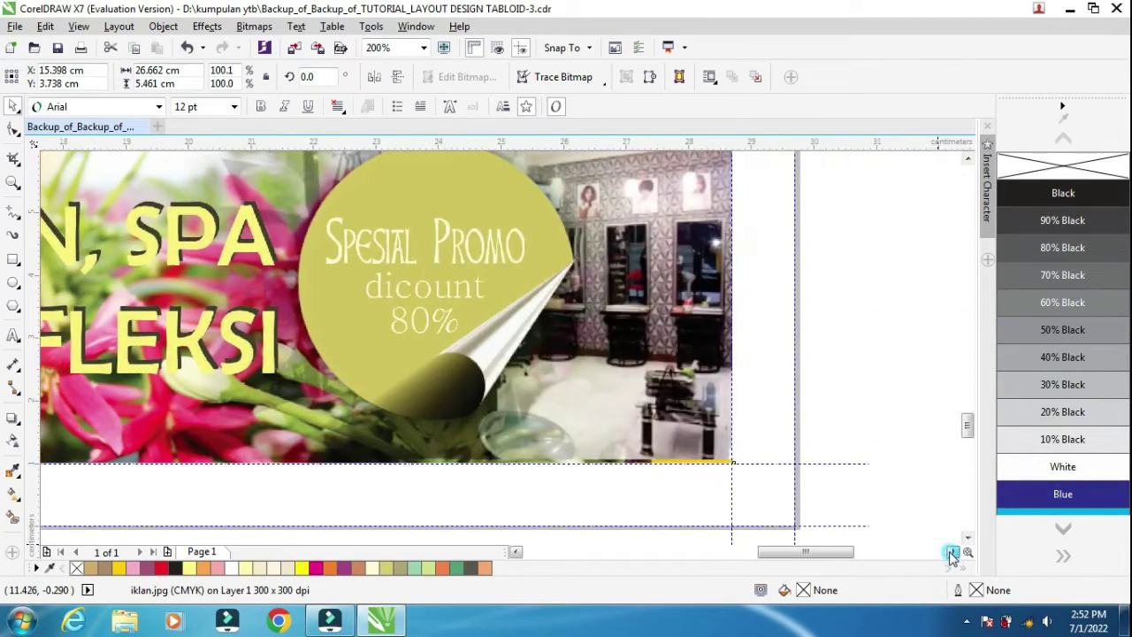
pyautogui.scroll(2, 735, 292)
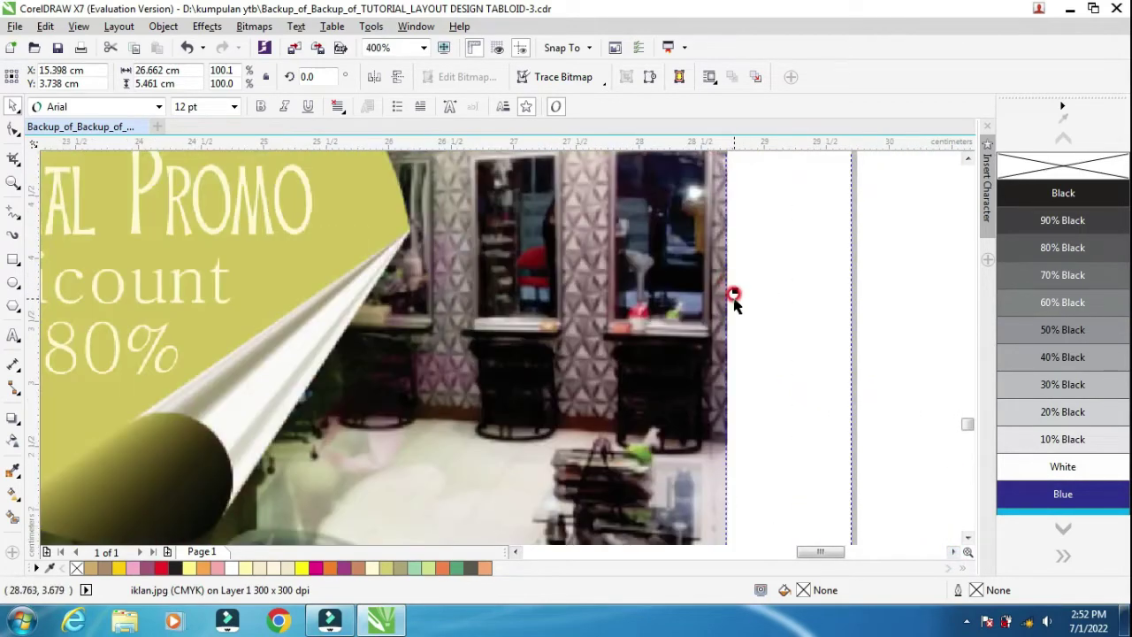
pyautogui.scroll(-1, 763, 336)
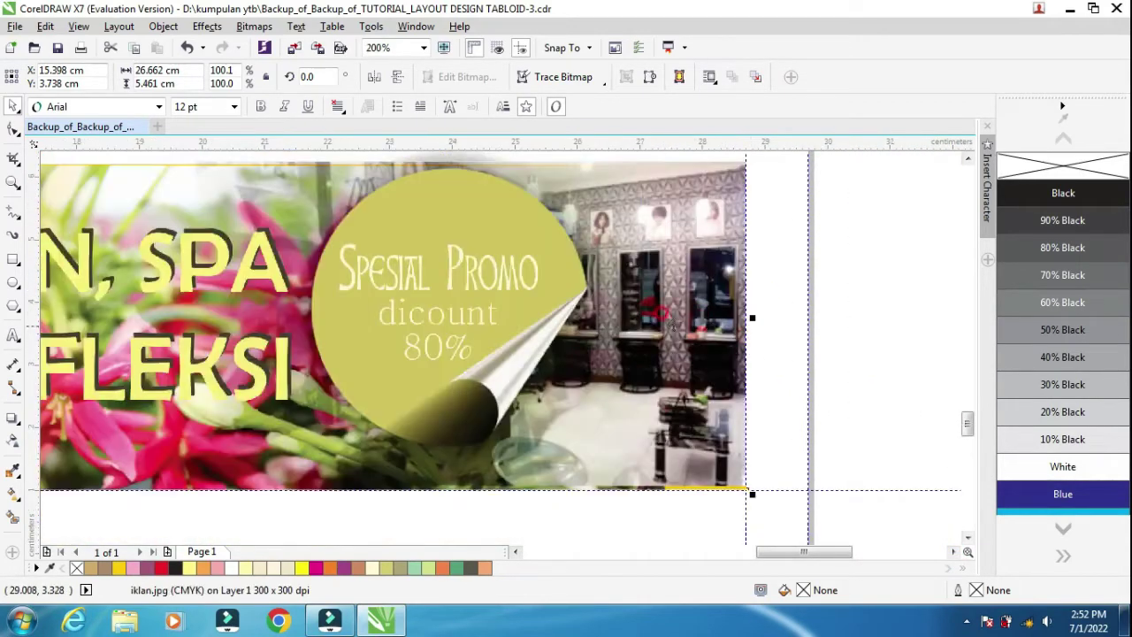
pyautogui.scroll(-1, 465, 279)
pyautogui.scroll(1, 150, 223)
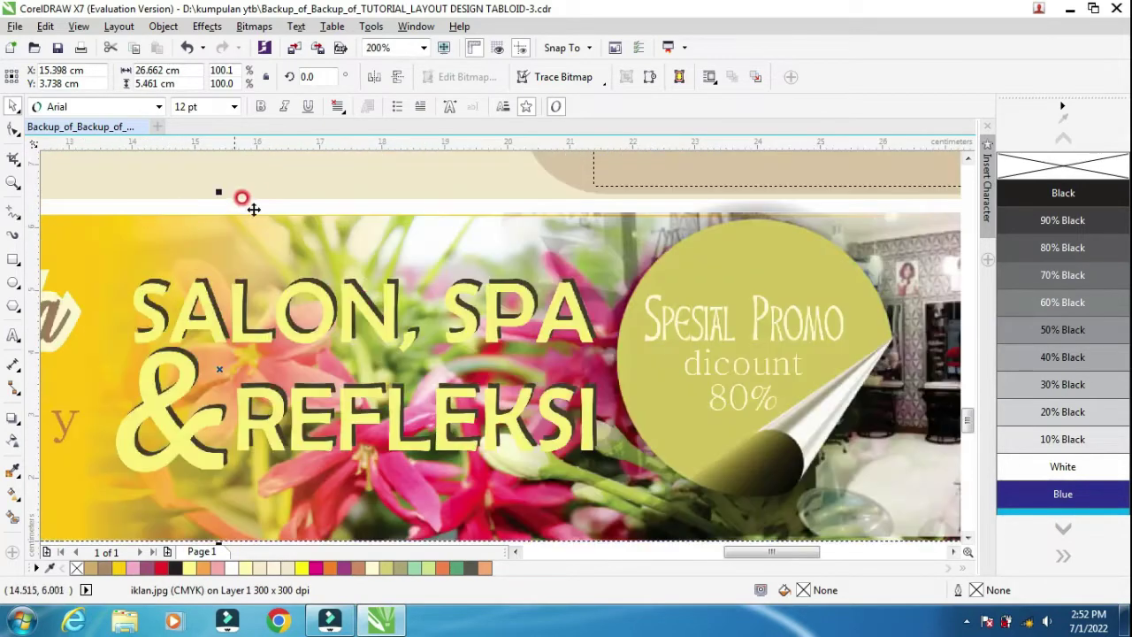
pyautogui.moveTo(219, 185); pyautogui.dragTo(217, 185)
pyautogui.scroll(-2, 220, 245)
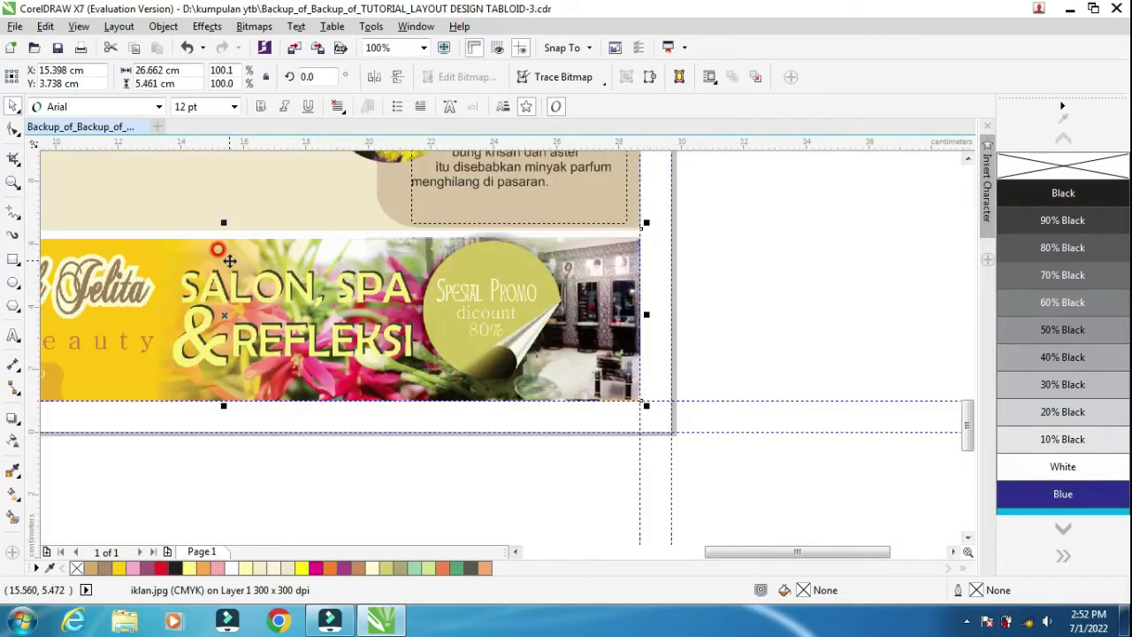
pyautogui.click(239, 397)
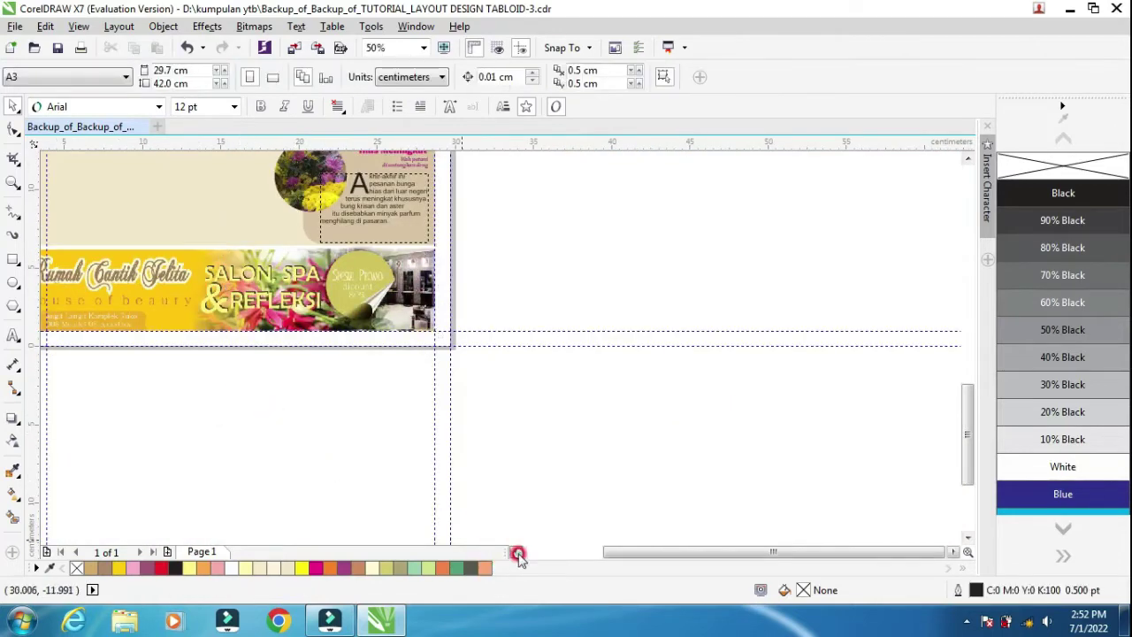
# Import the Untitled-1 group photo and place it on the cover below the SAHABAT masthead, starting at the gold strip.
pyautogui.click(517, 551)
pyautogui.click(517, 551)
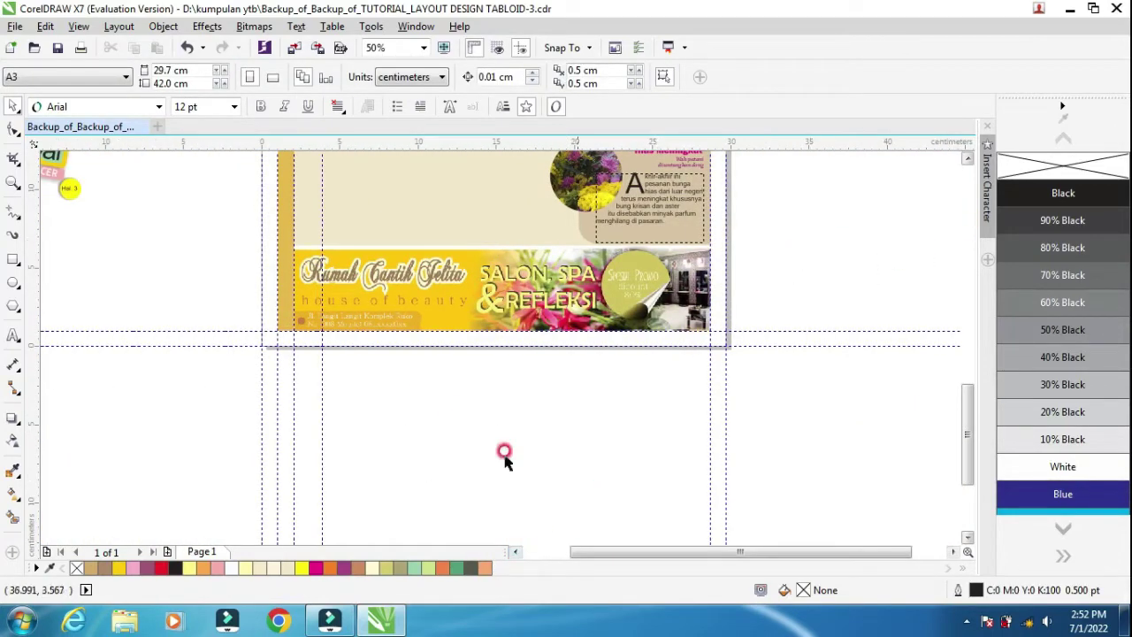
pyautogui.click(967, 158)
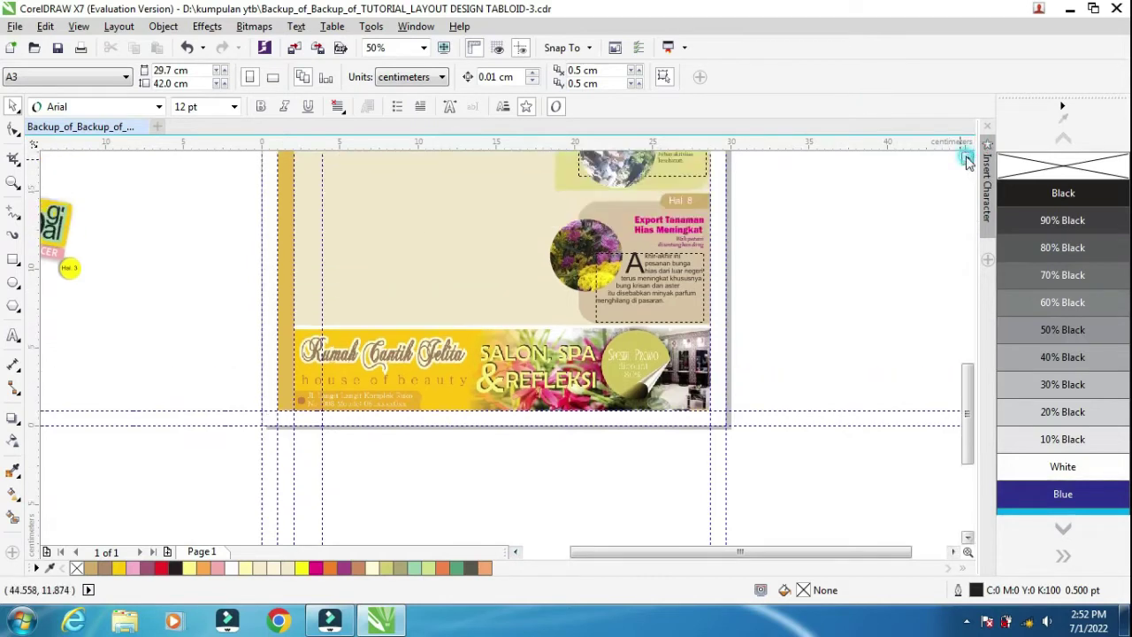
pyautogui.click(968, 157)
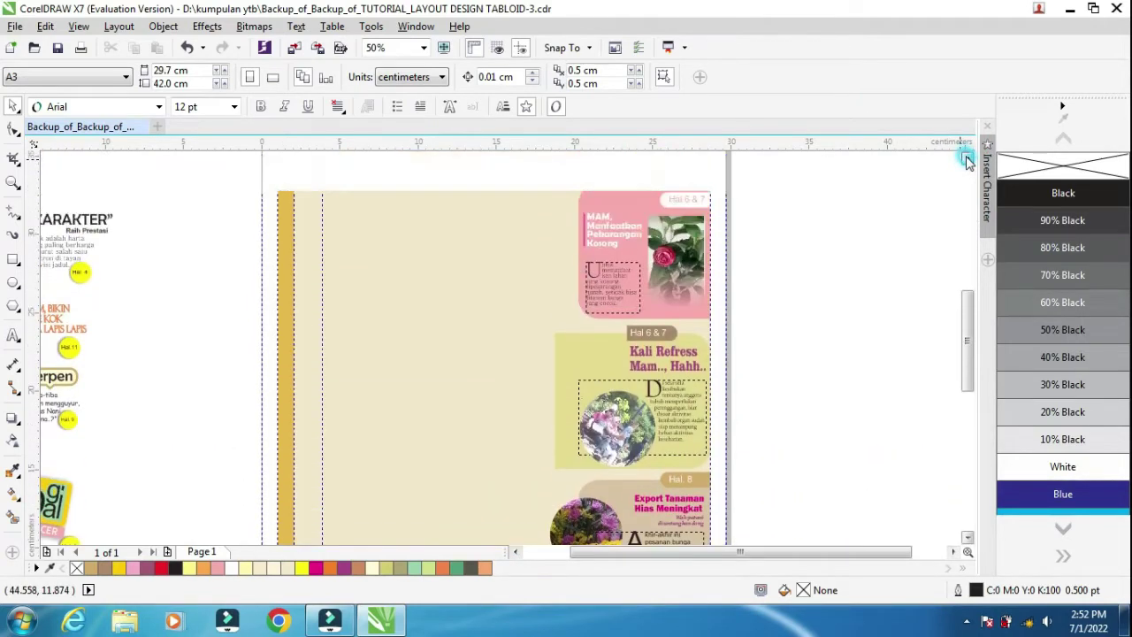
pyautogui.click(967, 157)
pyautogui.click(968, 158)
pyautogui.click(968, 157)
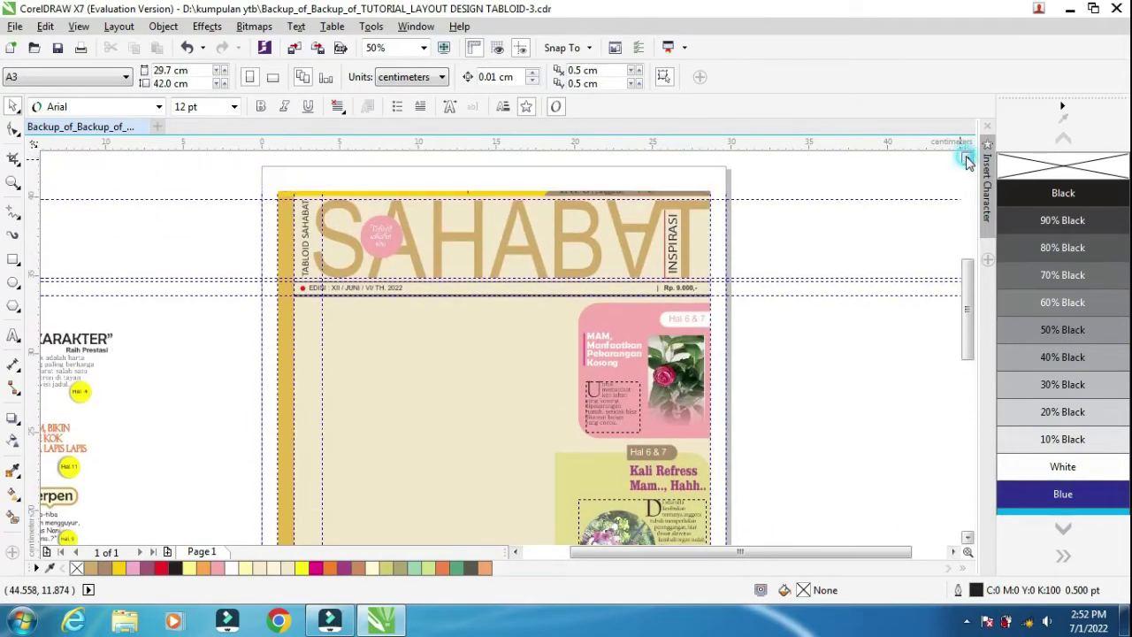
pyautogui.click(293, 48)
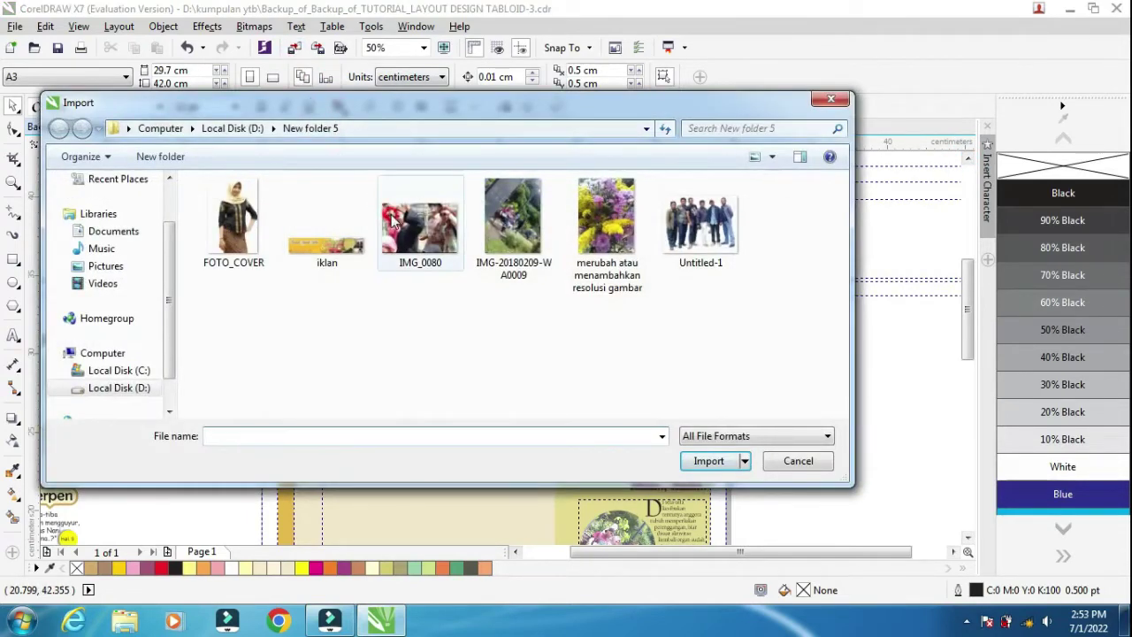
pyautogui.click(699, 228)
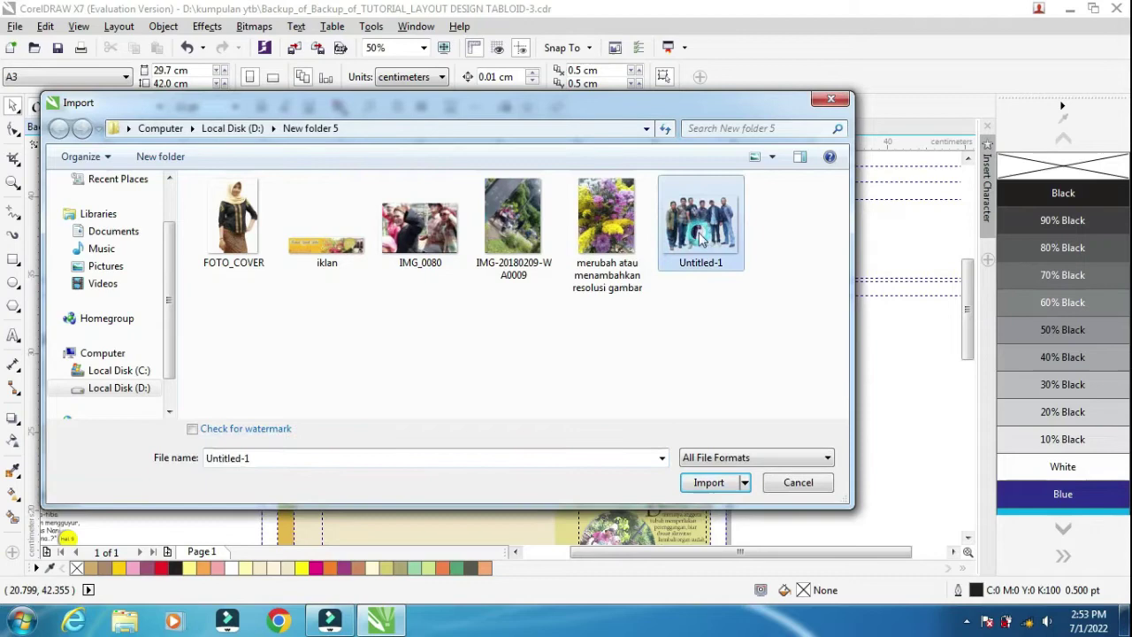
pyautogui.click(709, 482)
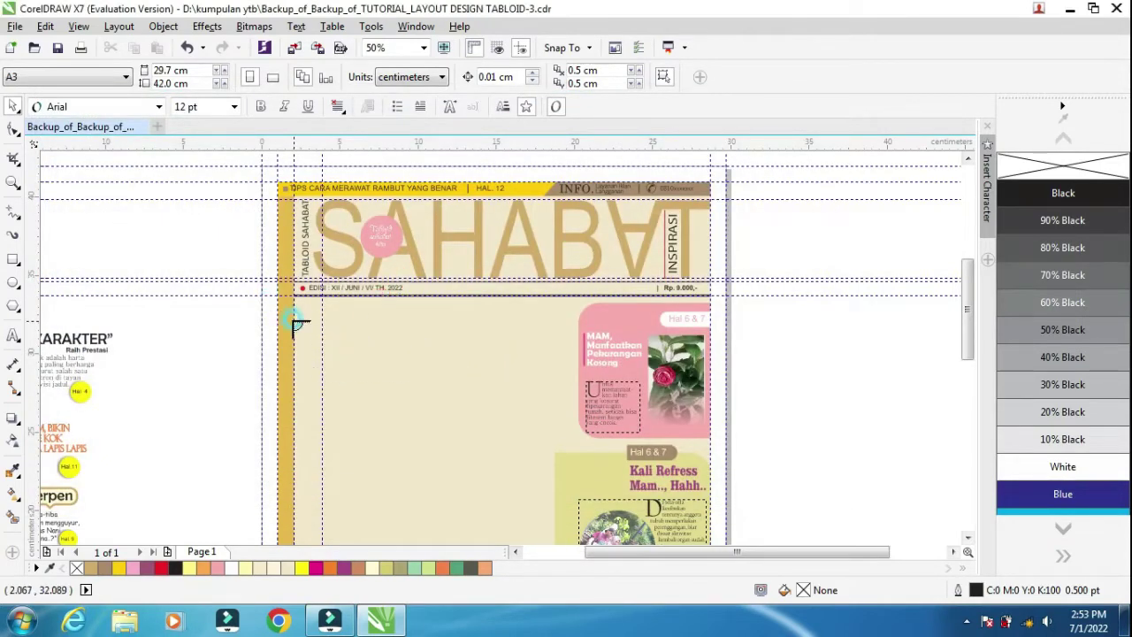
pyautogui.click(296, 325)
pyautogui.scroll(-1, 956, 553)
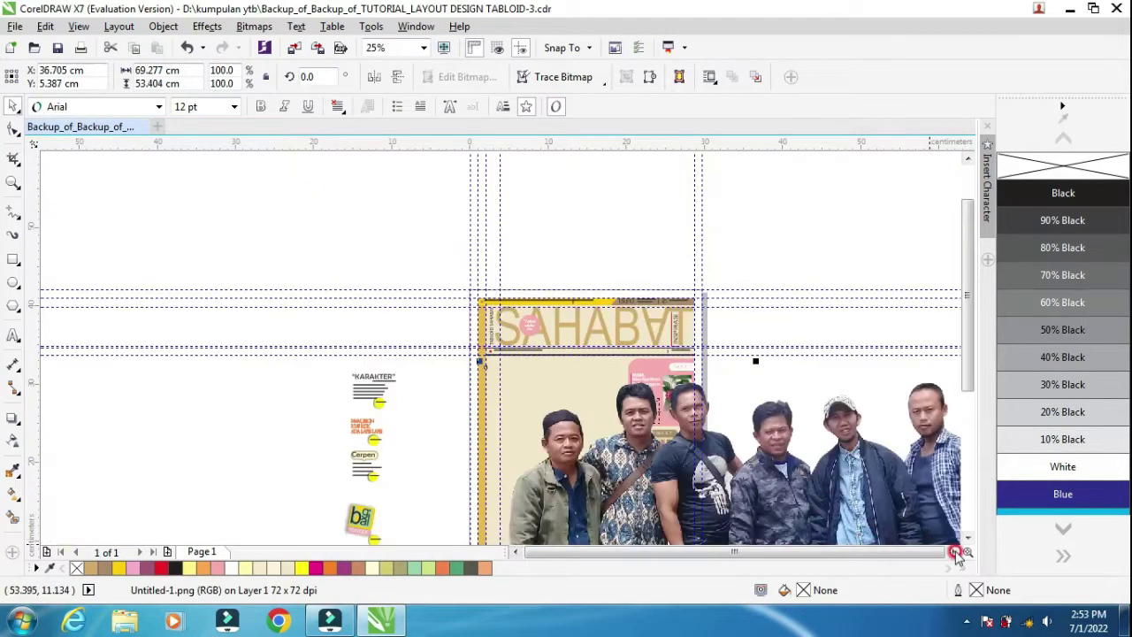
pyautogui.scroll(-3, 969, 537)
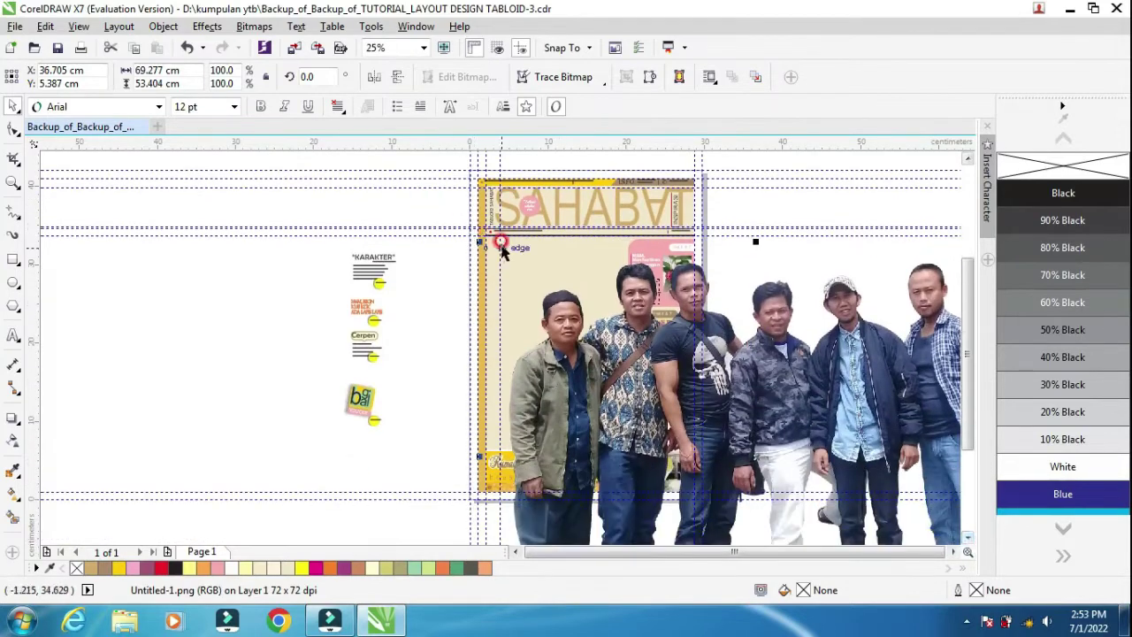
# Scale the group photo down to about 30.5 x 23.5 cm and position it over the cover below the masthead.
pyautogui.moveTo(475, 235); pyautogui.dragTo(470, 279)
pyautogui.moveTo(629, 392); pyautogui.dragTo(611, 327)
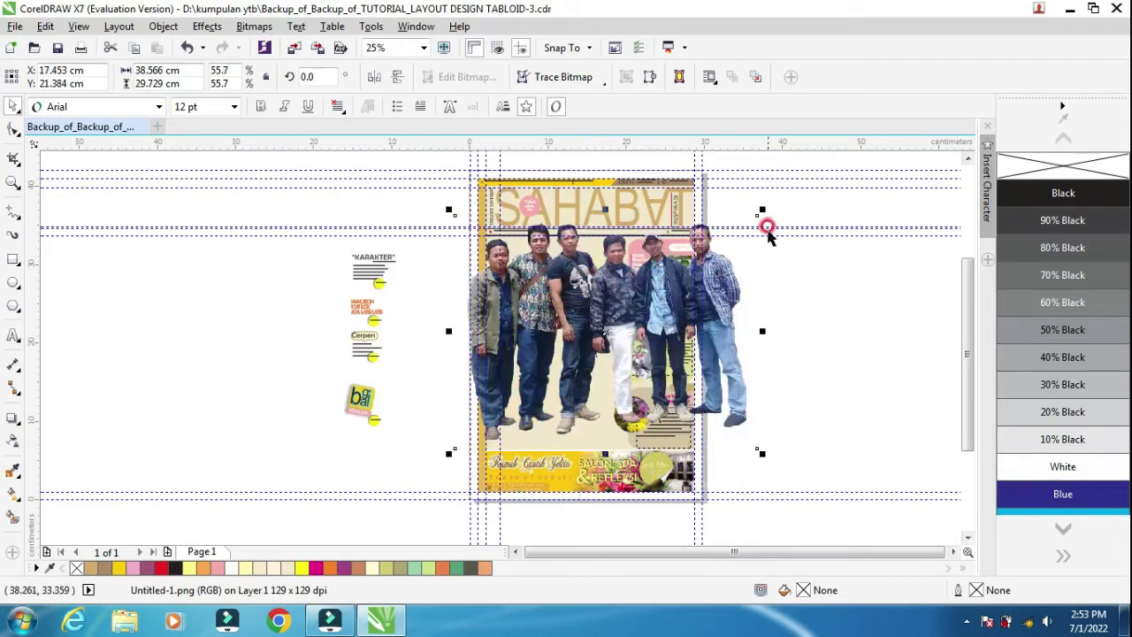
pyautogui.moveTo(759, 207); pyautogui.dragTo(699, 257)
pyautogui.scroll(2, 590, 324)
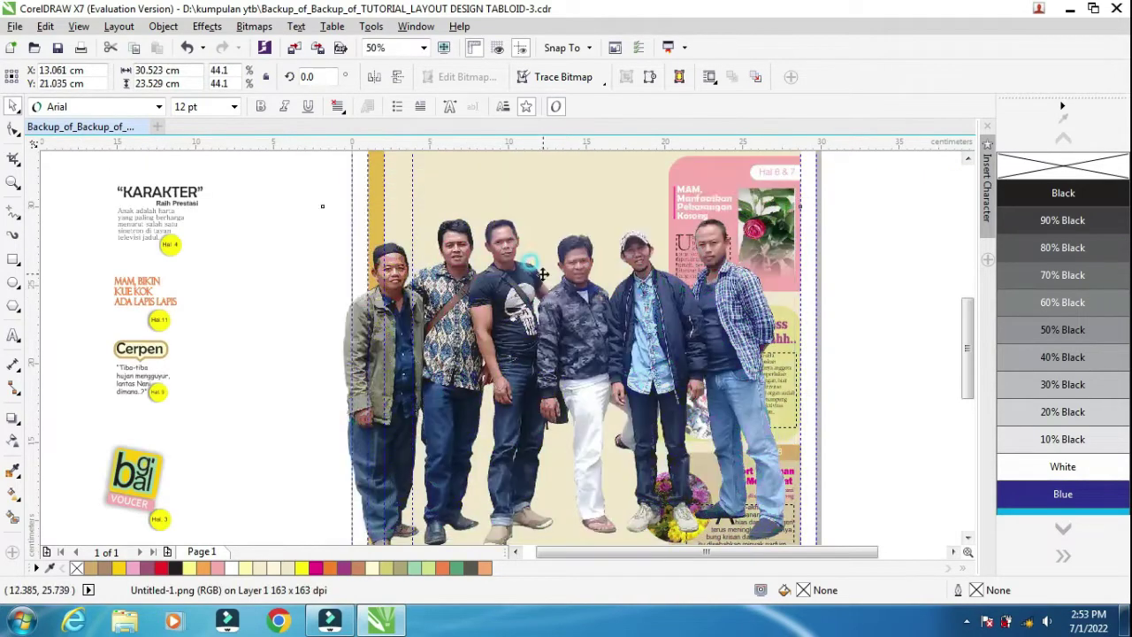
pyautogui.click(967, 158)
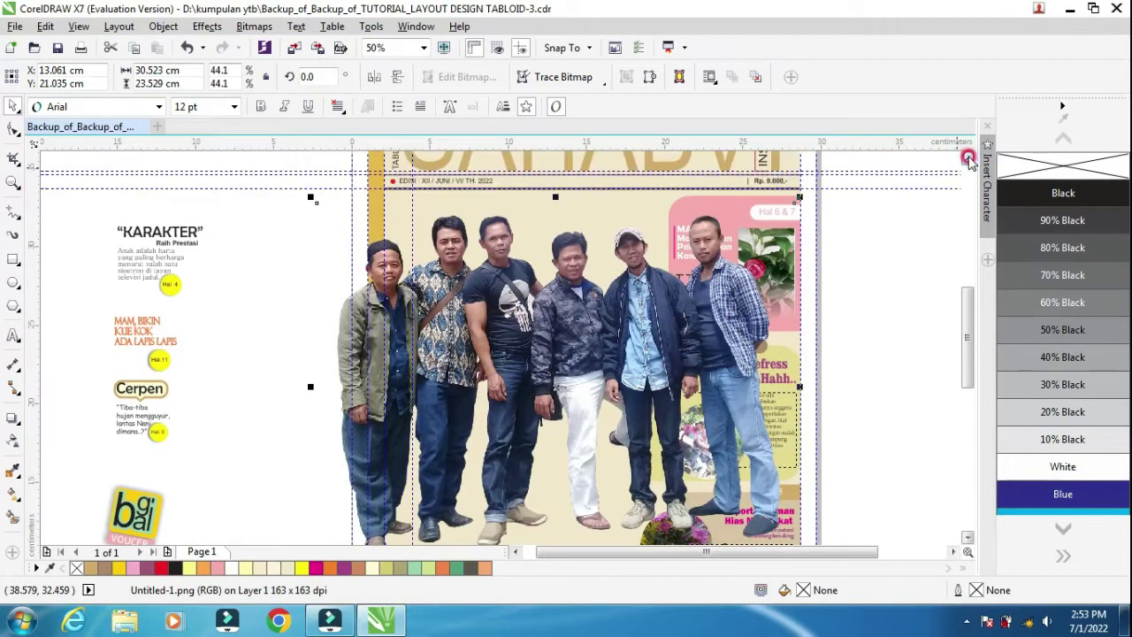
pyautogui.click(968, 159)
pyautogui.click(968, 159)
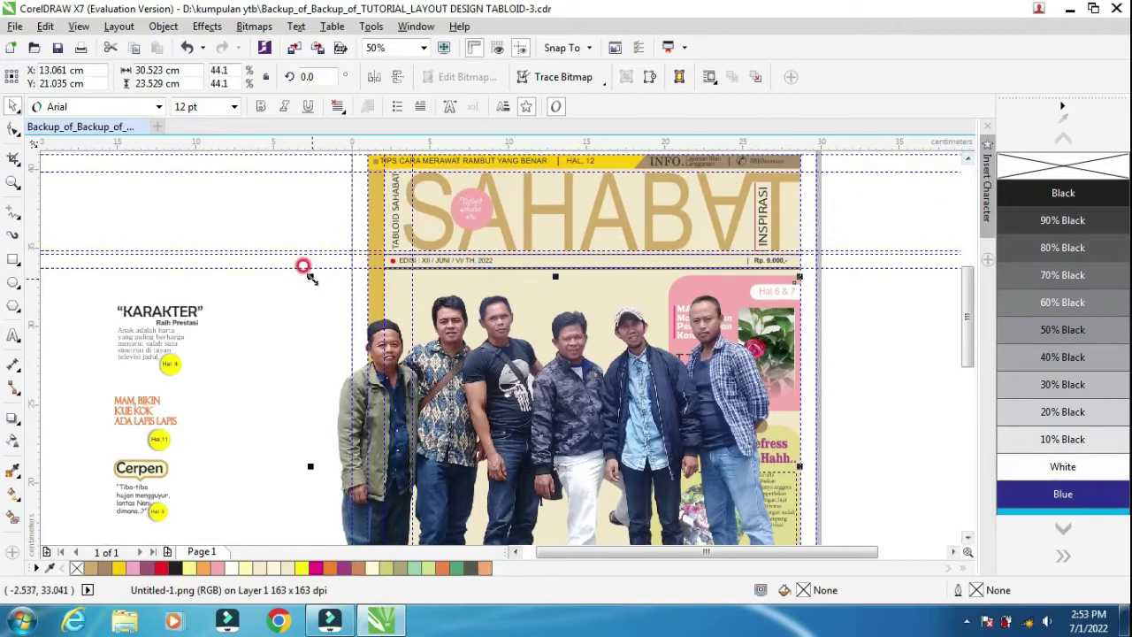
# Scale the group photo down proportionally to about 27.4 cm wide and raise it slightly on the cover.
pyautogui.moveTo(310, 278); pyautogui.dragTo(339, 301)
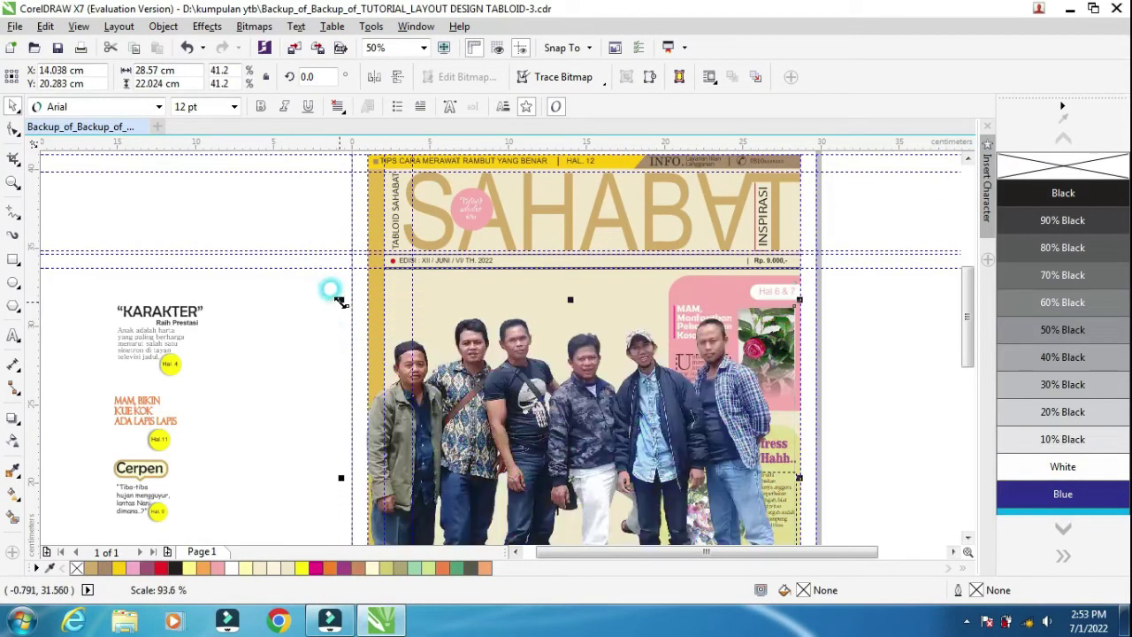
pyautogui.click(399, 347)
pyautogui.moveTo(466, 376); pyautogui.dragTo(471, 340)
pyautogui.moveTo(344, 265); pyautogui.dragTo(363, 281)
pyautogui.click(436, 381)
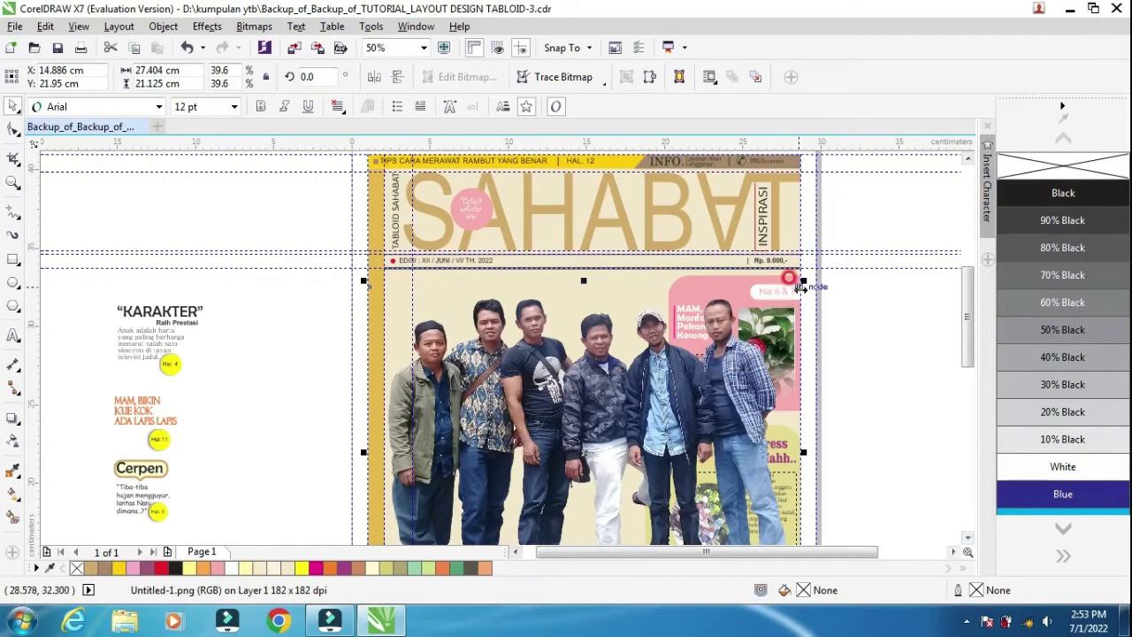
# Shrink the group photo to about 25.4 cm wide and move it up so the heads overlap the SAHABAT masthead.
pyautogui.moveTo(799, 274); pyautogui.dragTo(773, 305)
pyautogui.click(621, 390)
pyautogui.moveTo(621, 390); pyautogui.dragTo(597, 342)
pyautogui.click(805, 478)
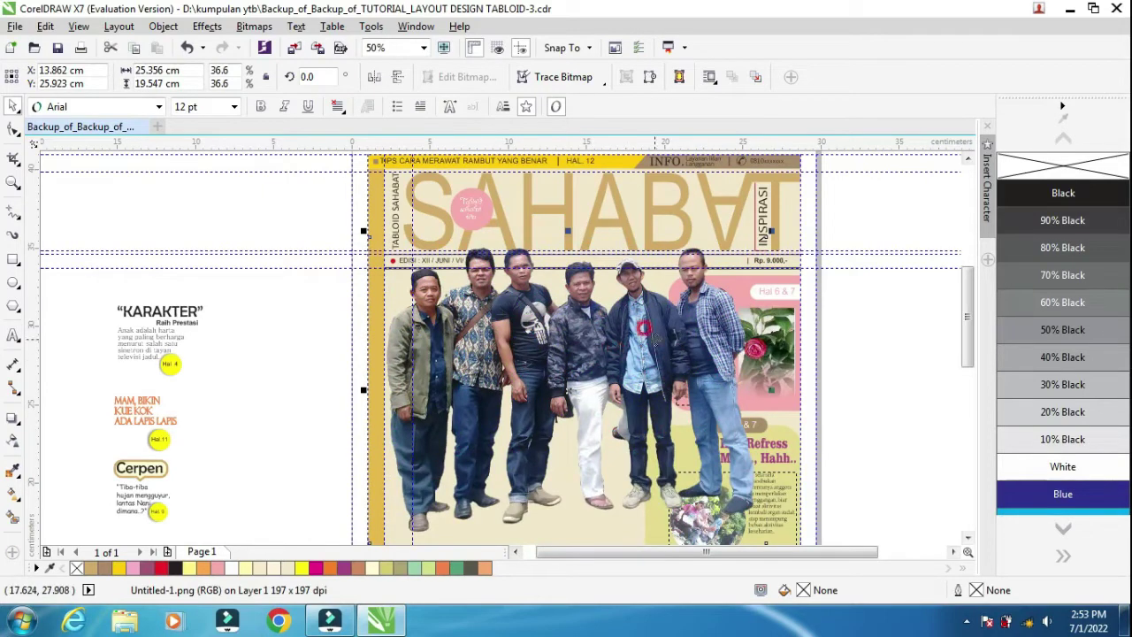
pyautogui.moveTo(563, 286); pyautogui.dragTo(558, 257)
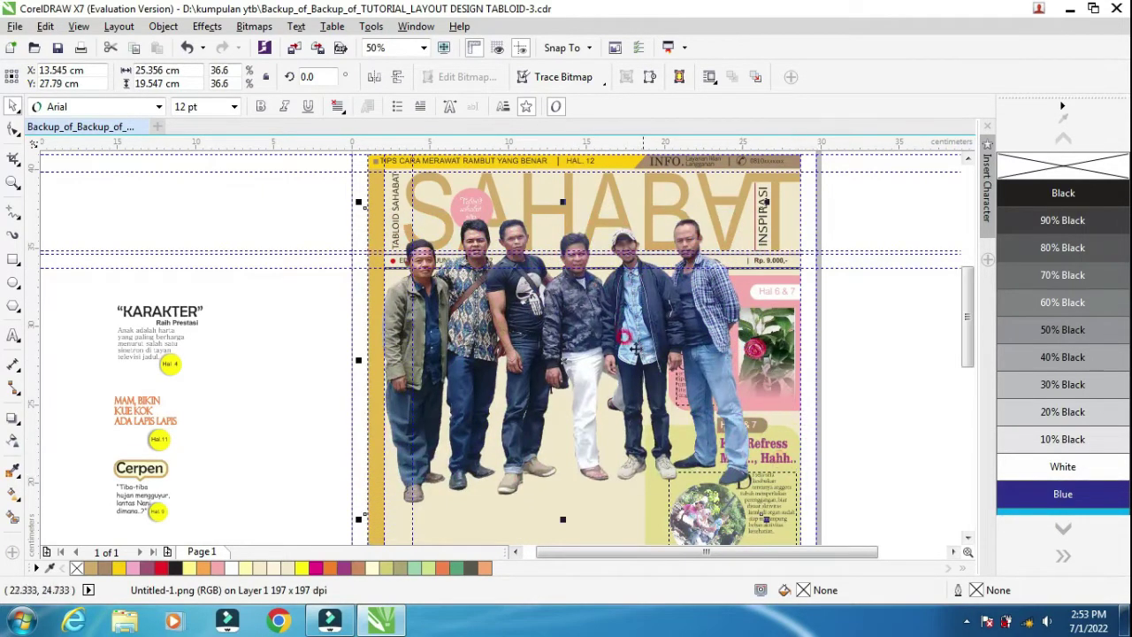
pyautogui.moveTo(569, 335); pyautogui.dragTo(566, 324)
# Reduce the group photo to about 23.1 cm wide and reposition it higher over the masthead.
pyautogui.click(699, 249)
pyautogui.moveTo(754, 174); pyautogui.dragTo(731, 218)
pyautogui.click(650, 228)
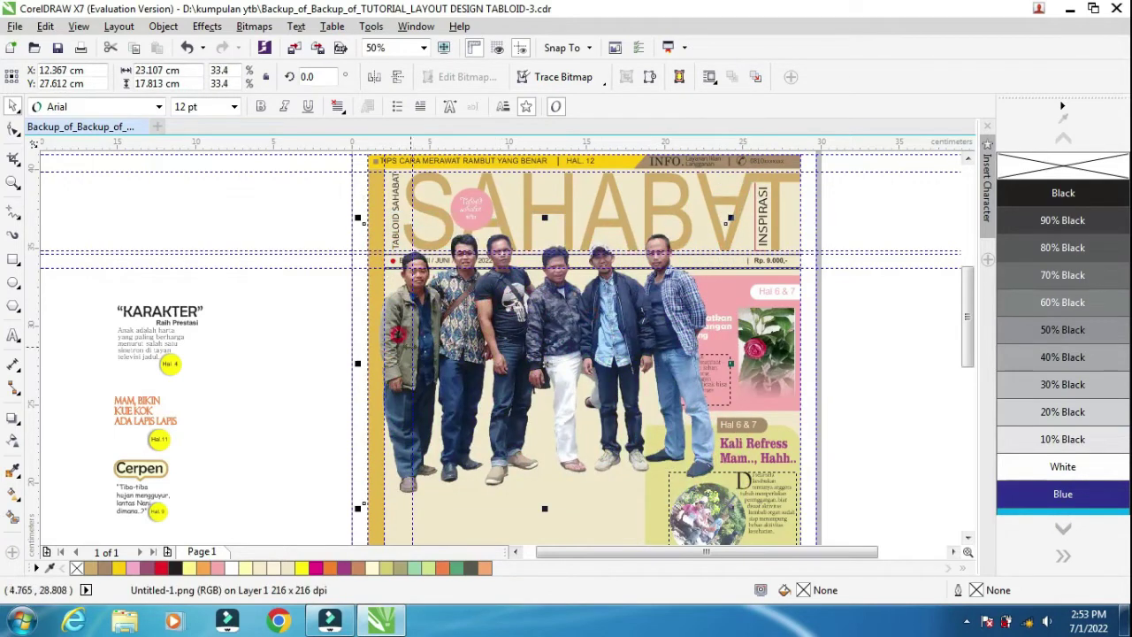
pyautogui.moveTo(672, 287); pyautogui.dragTo(679, 266)
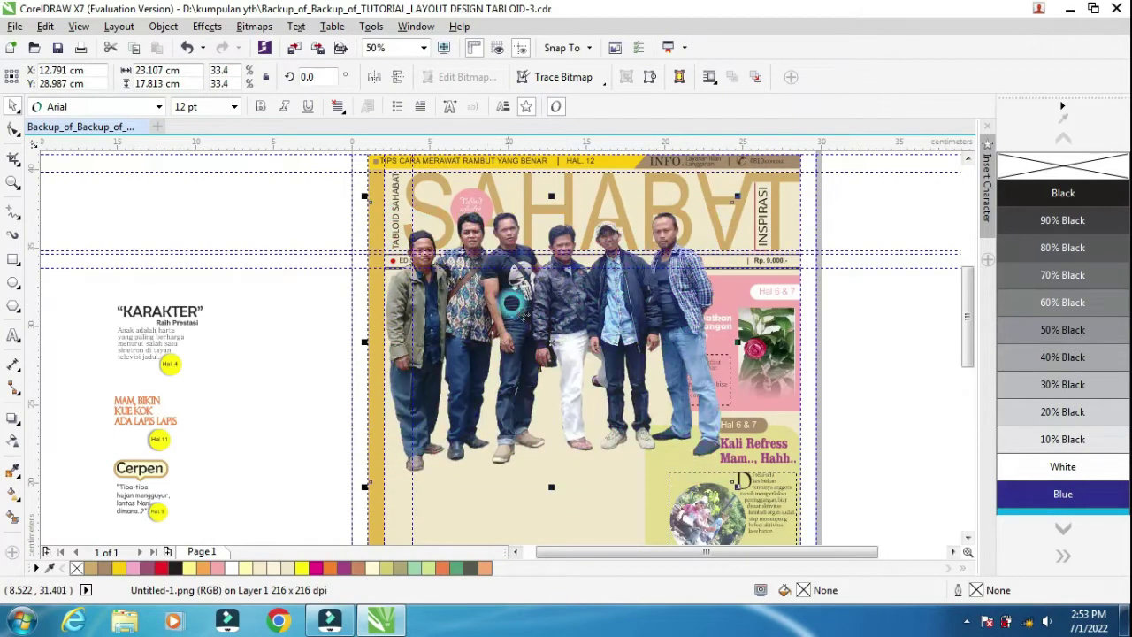
pyautogui.click(684, 360)
pyautogui.click(956, 553)
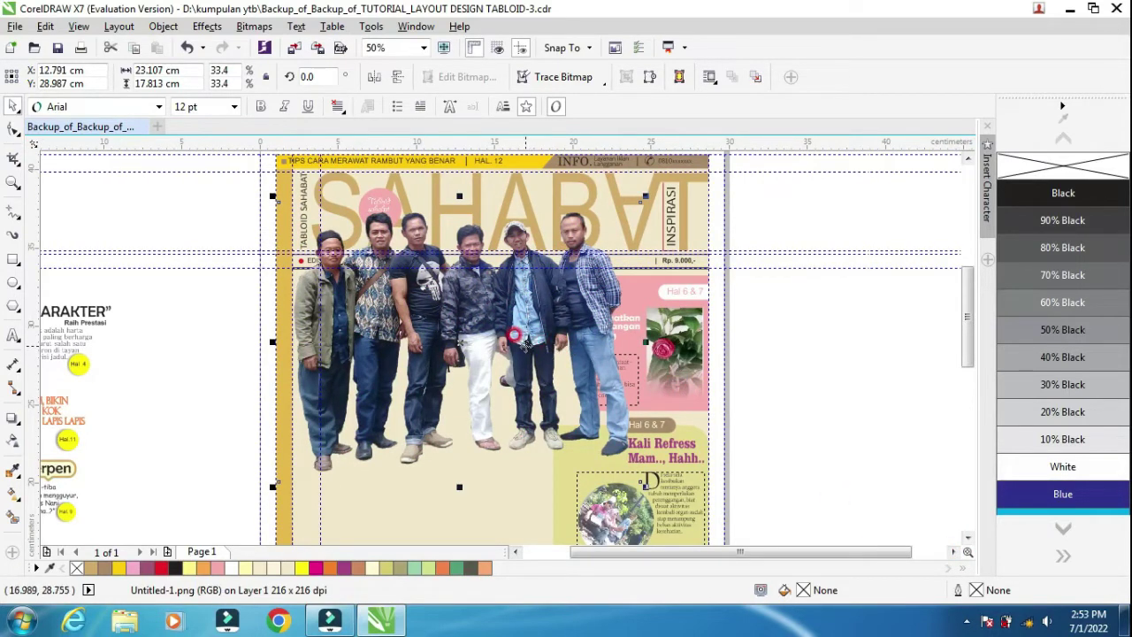
# Shift the group photo slightly up and to the left, centring it at about X 12.7 cm, Y 29.9 cm.
pyautogui.scroll(1, 513, 337)
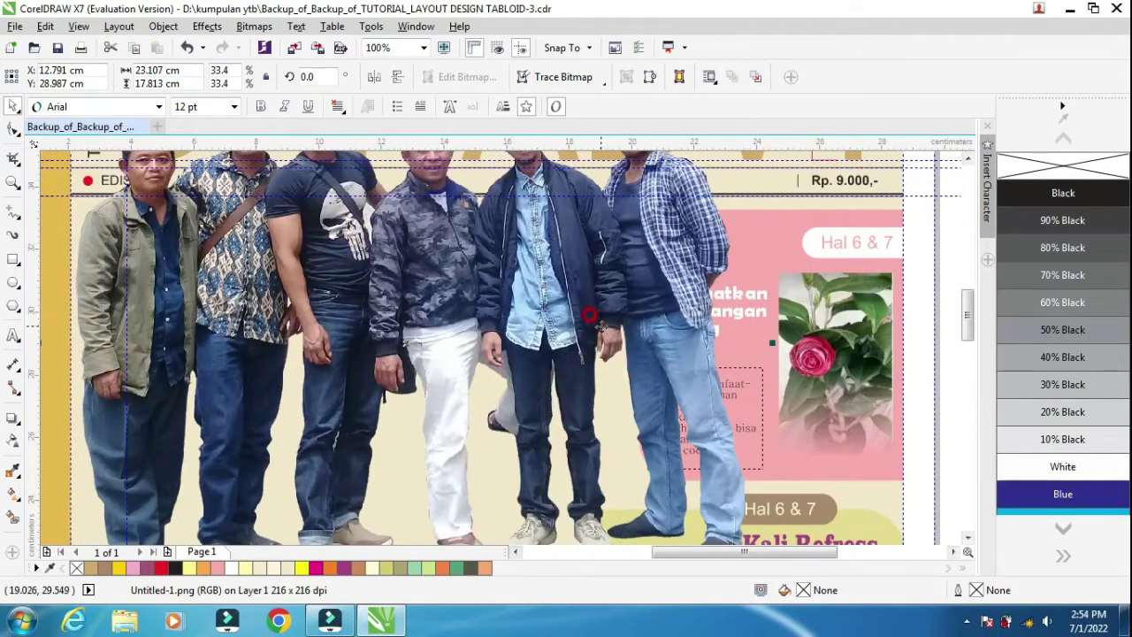
pyautogui.scroll(-1, 601, 328)
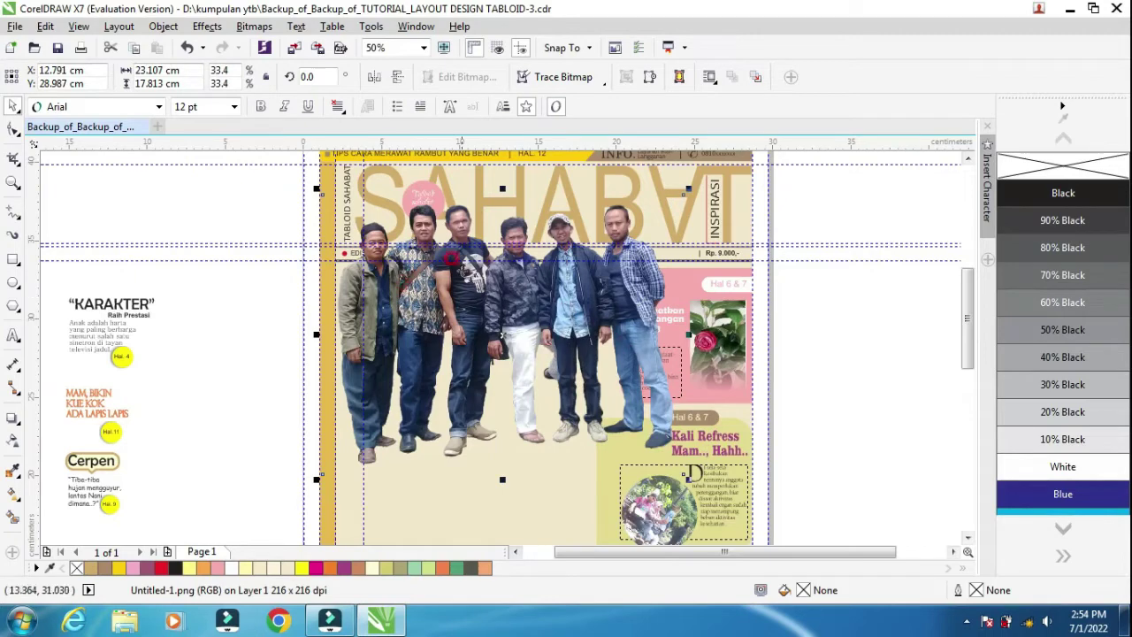
pyautogui.click(968, 537)
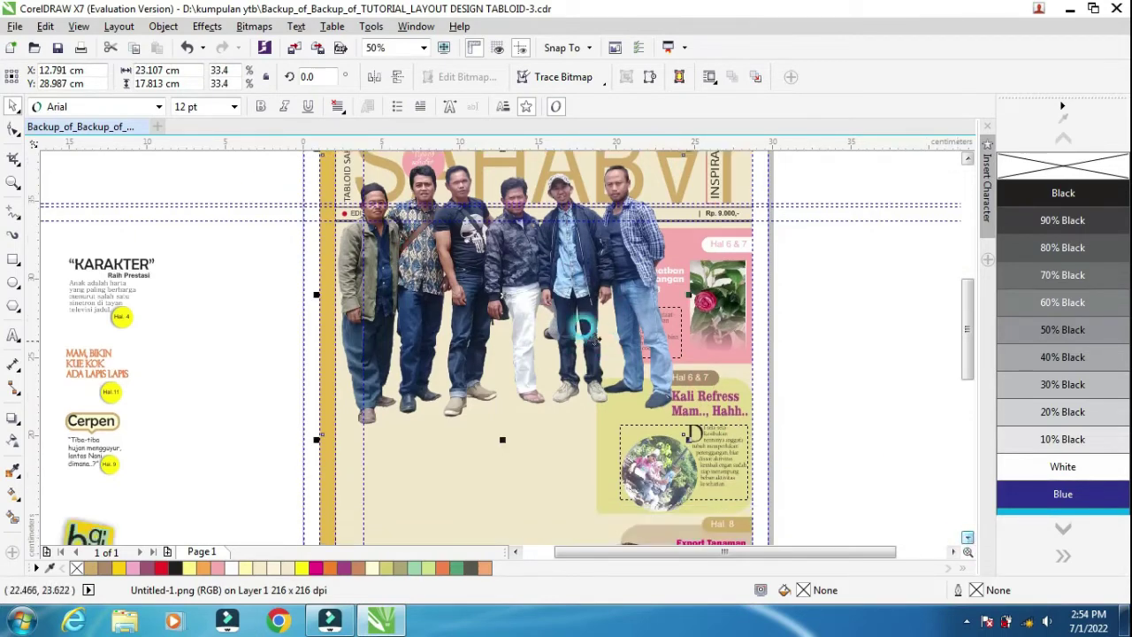
pyautogui.click(968, 158)
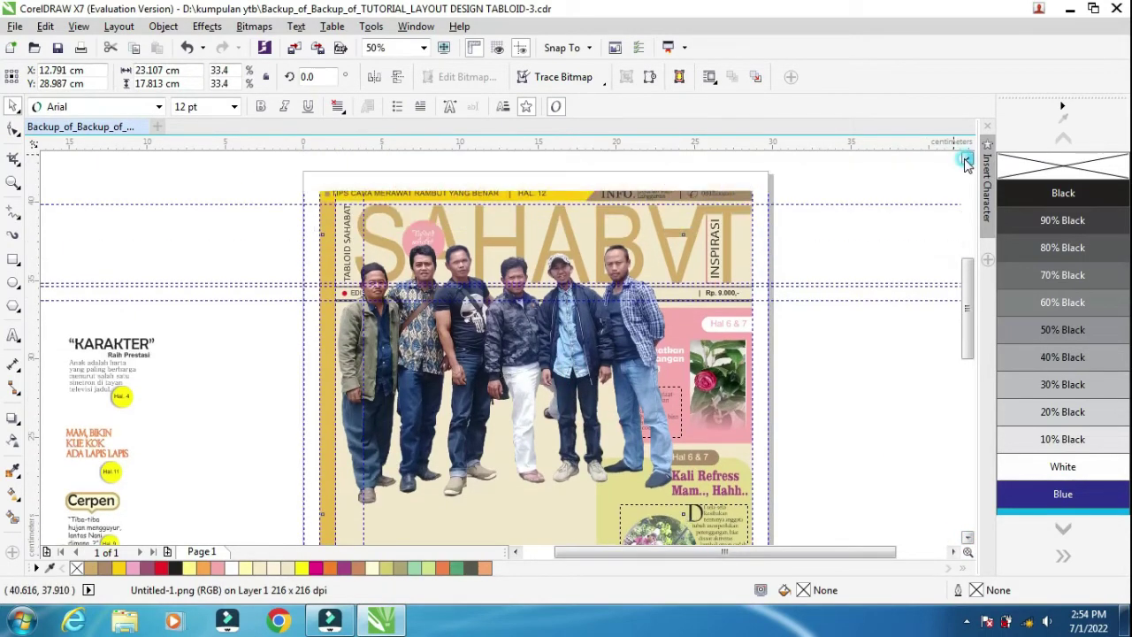
pyautogui.scroll(1, 575, 325)
pyautogui.moveTo(575, 325); pyautogui.dragTo(550, 306)
pyautogui.scroll(-1, 550, 306)
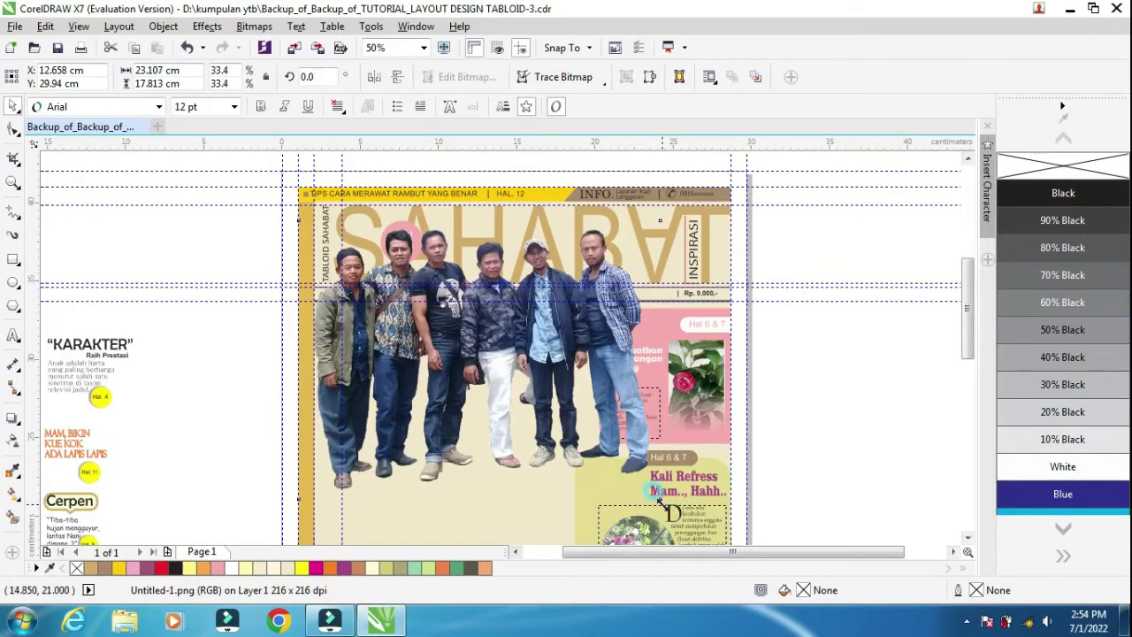
# Scale the group photo down to about 19.3 cm wide, clearing most of the pink article box, and deselect it.
pyautogui.moveTo(657, 498); pyautogui.dragTo(629, 492)
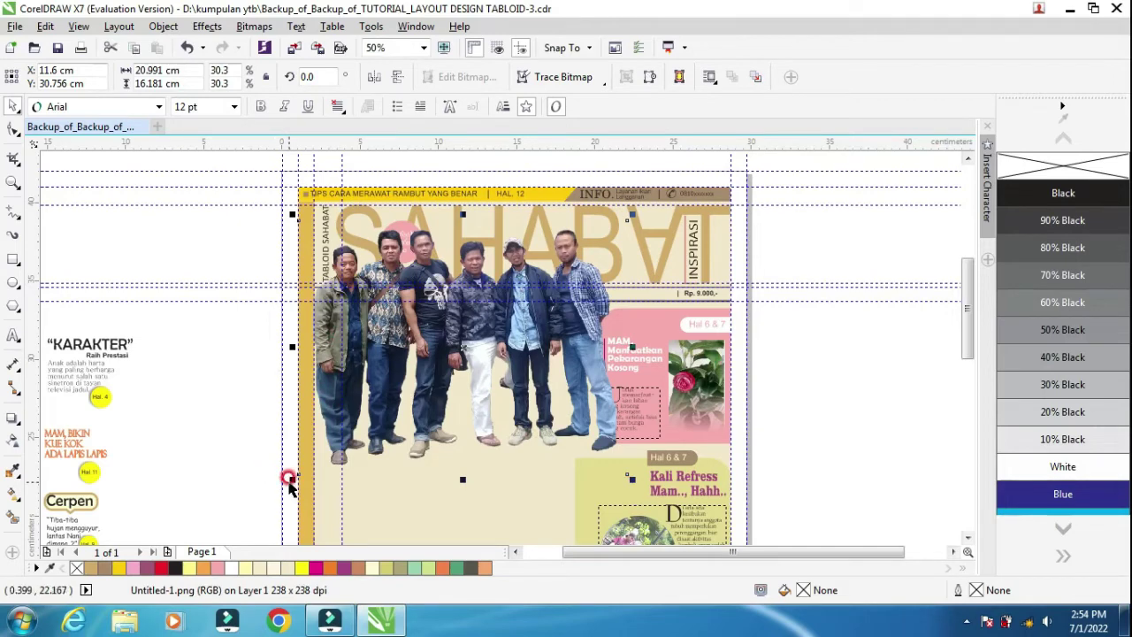
pyautogui.moveTo(292, 477); pyautogui.dragTo(319, 458)
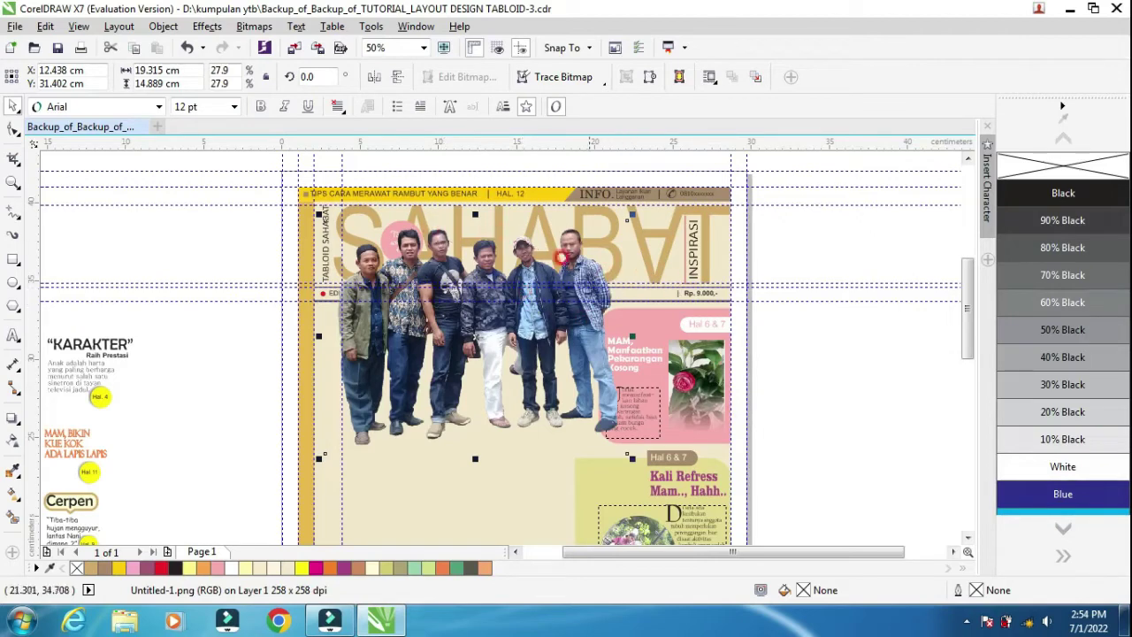
pyautogui.scroll(2, 562, 248)
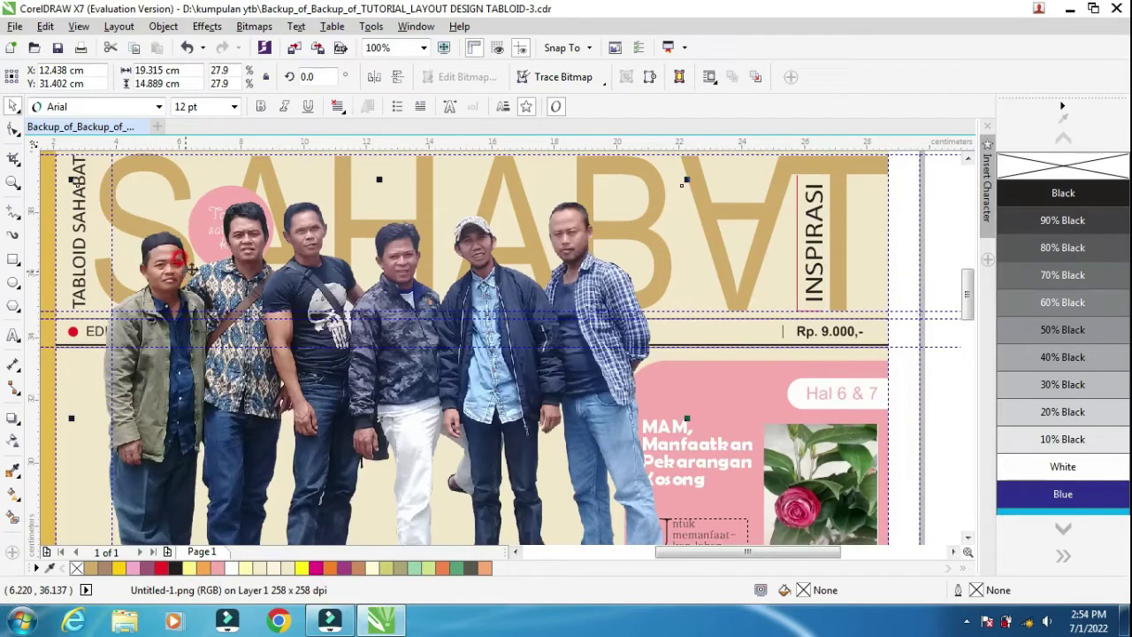
pyautogui.scroll(-2, 435, 271)
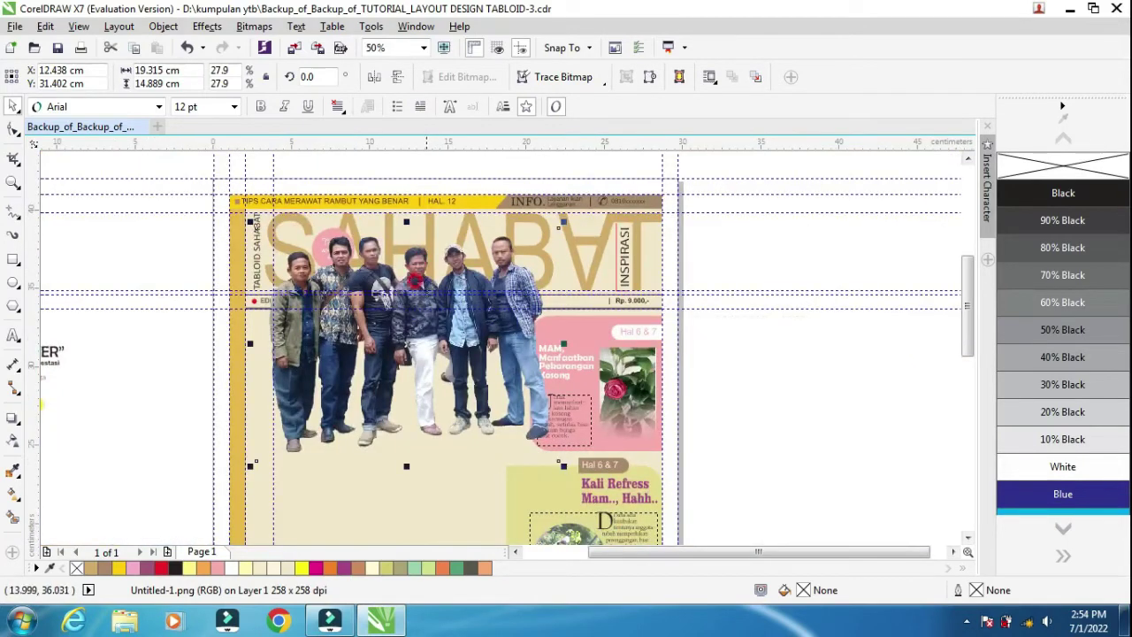
pyautogui.click(729, 383)
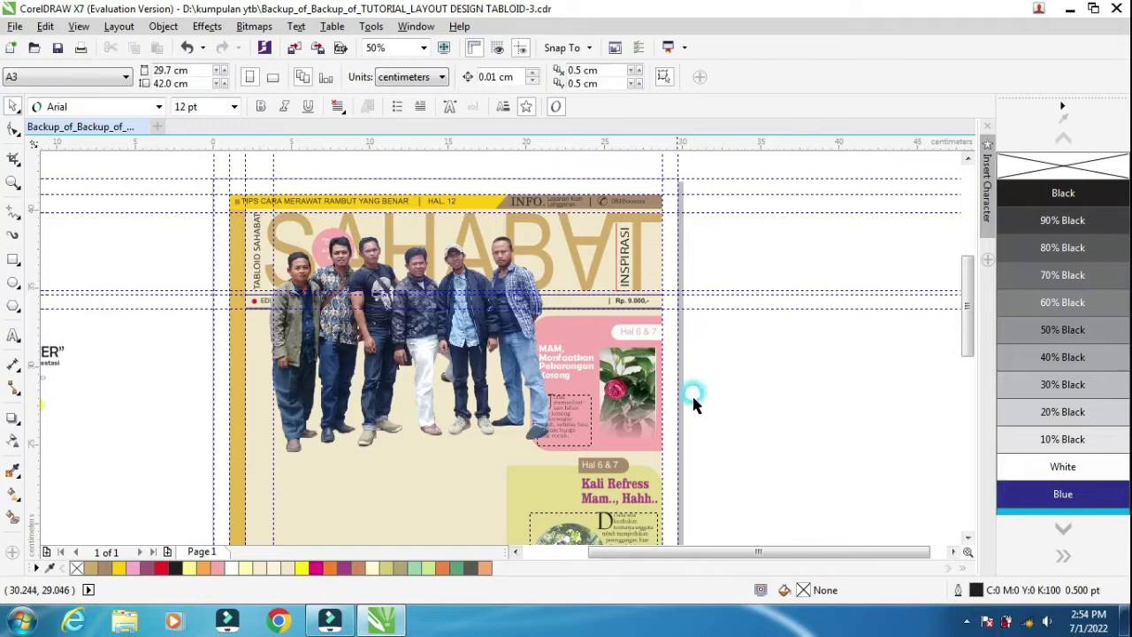
pyautogui.click(967, 536)
pyautogui.click(967, 536)
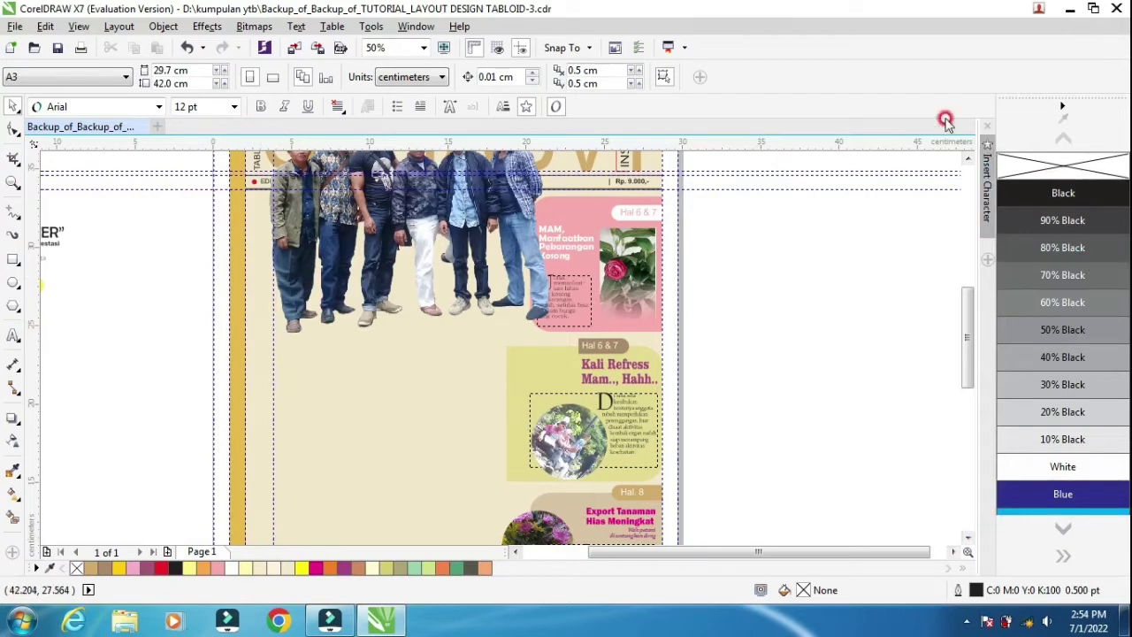
pyautogui.click(968, 156)
pyautogui.click(968, 157)
pyautogui.click(968, 157)
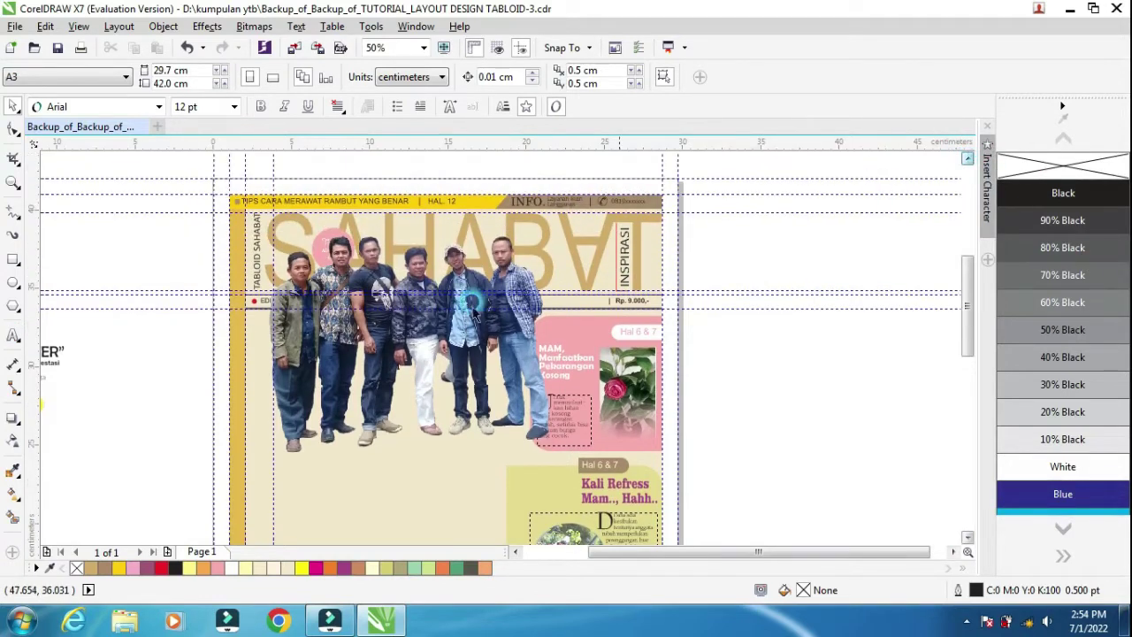
# Create the artistic text "Group Band" in the empty area beside the page.
pyautogui.click(14, 336)
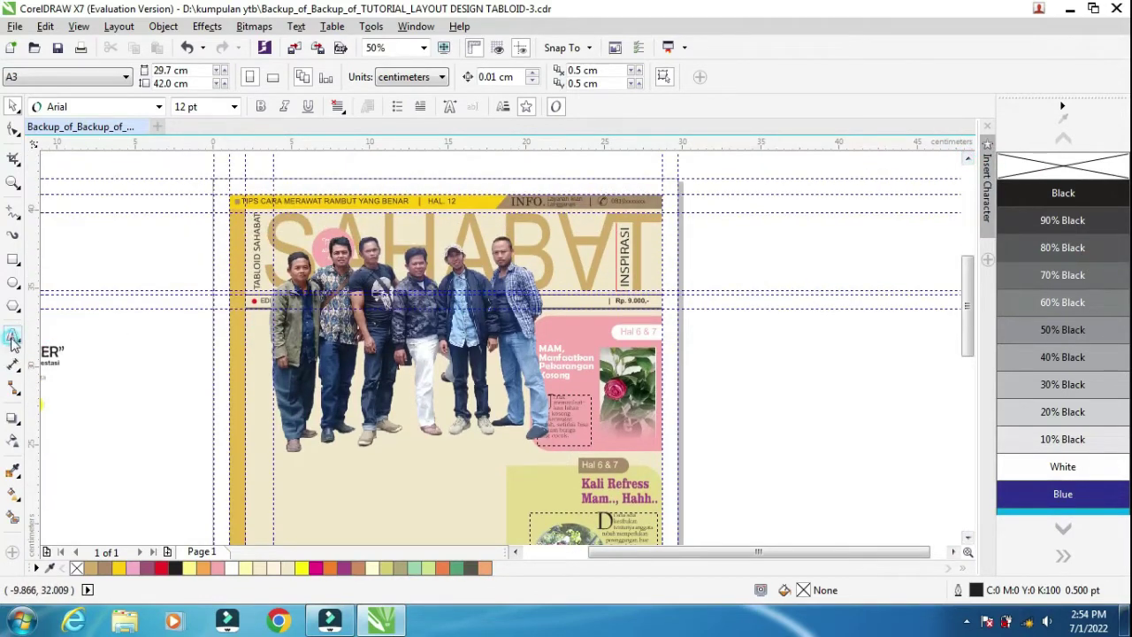
pyautogui.click(98, 460)
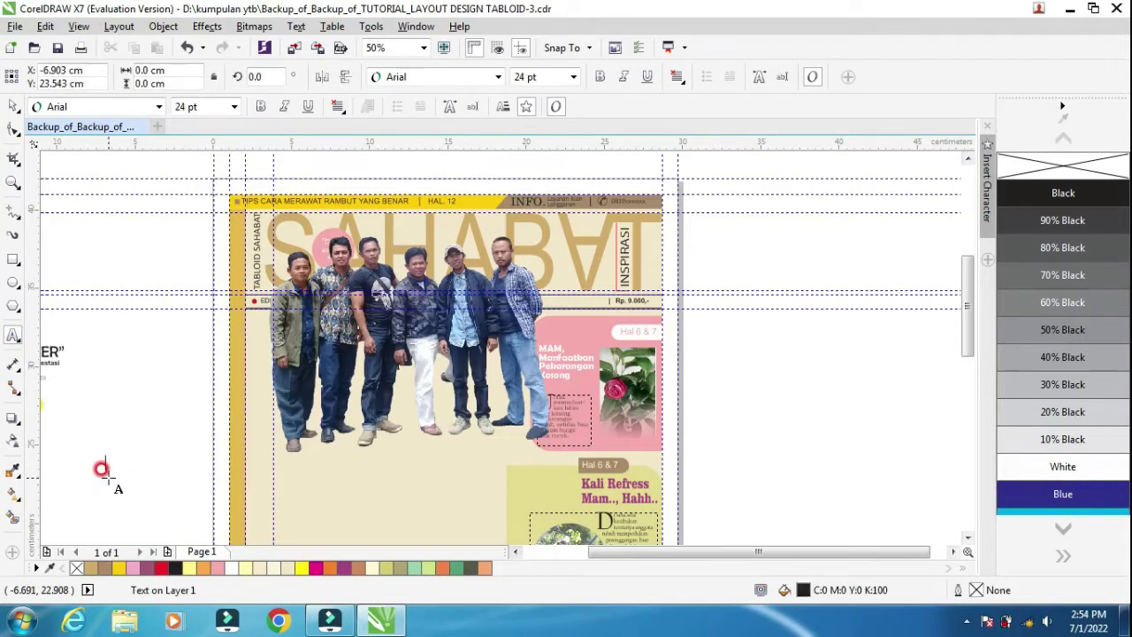
pyautogui.write('2')
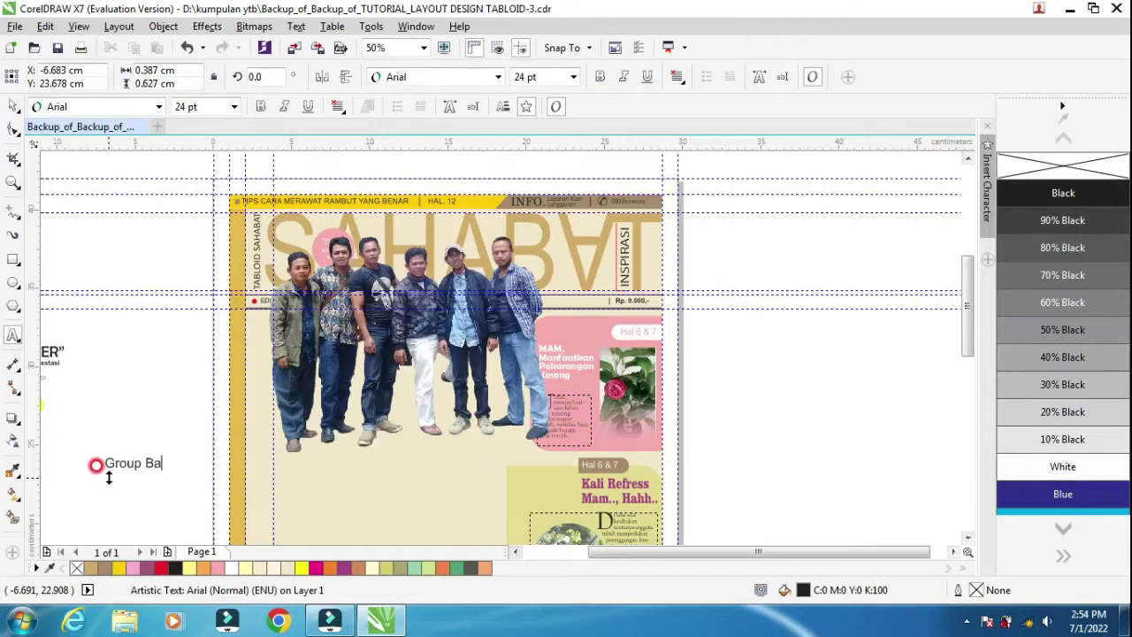
pyautogui.click(14, 107)
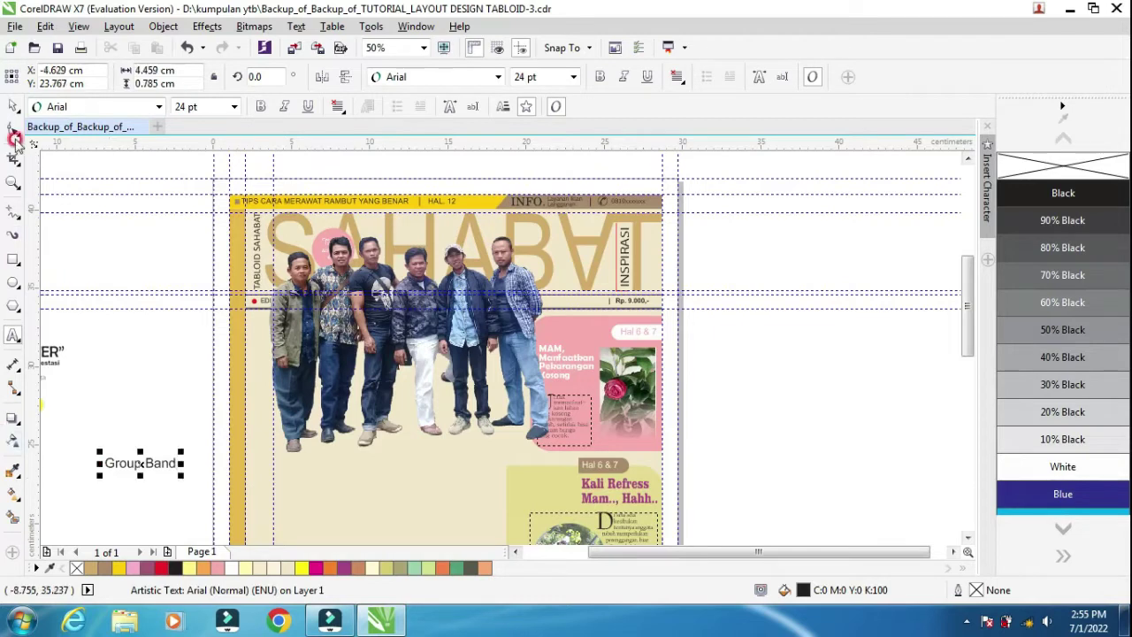
# Place the "Group Band" headline just below the group photo and enlarge it to about 81 pt.
pyautogui.moveTo(181, 452); pyautogui.dragTo(310, 317)
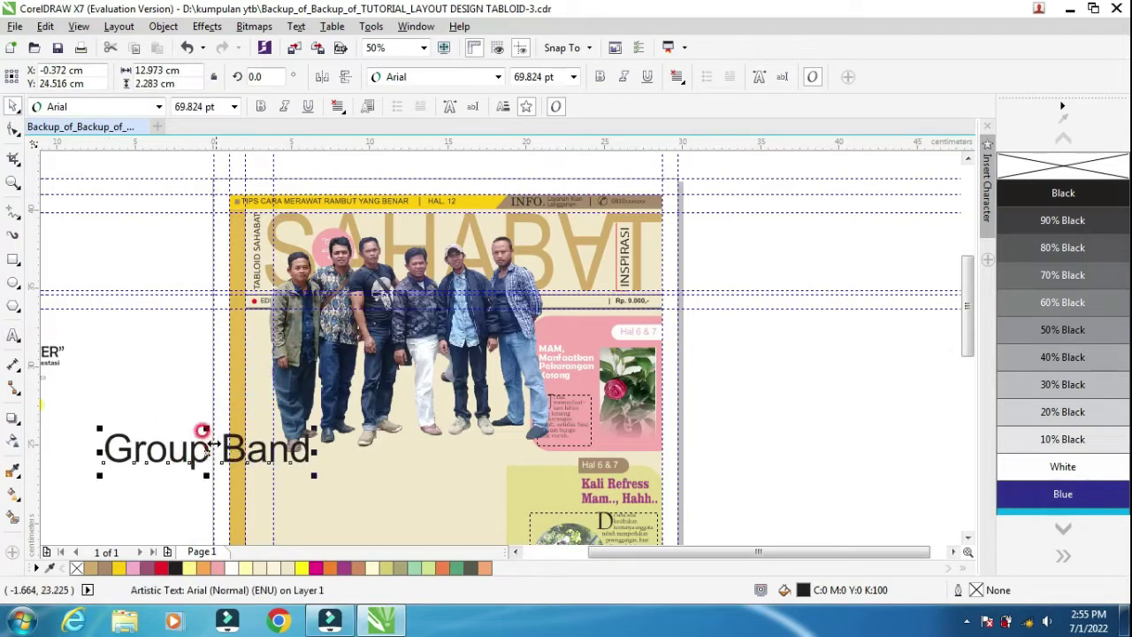
pyautogui.moveTo(224, 456); pyautogui.dragTo(359, 465)
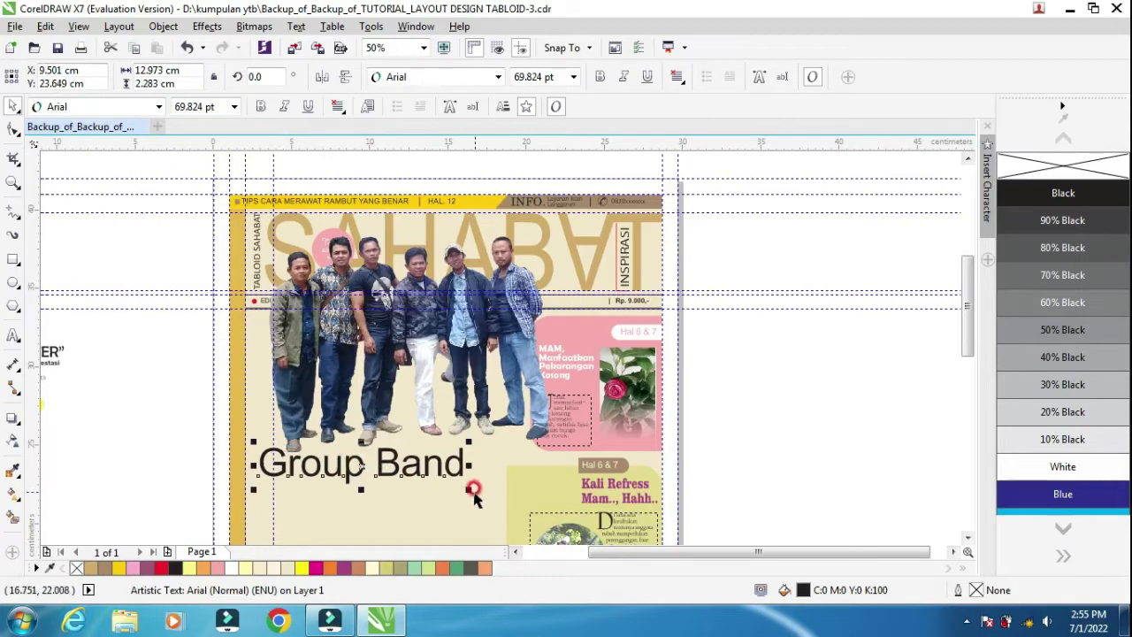
pyautogui.moveTo(466, 490); pyautogui.dragTo(497, 500)
pyautogui.scroll(1, 495, 499)
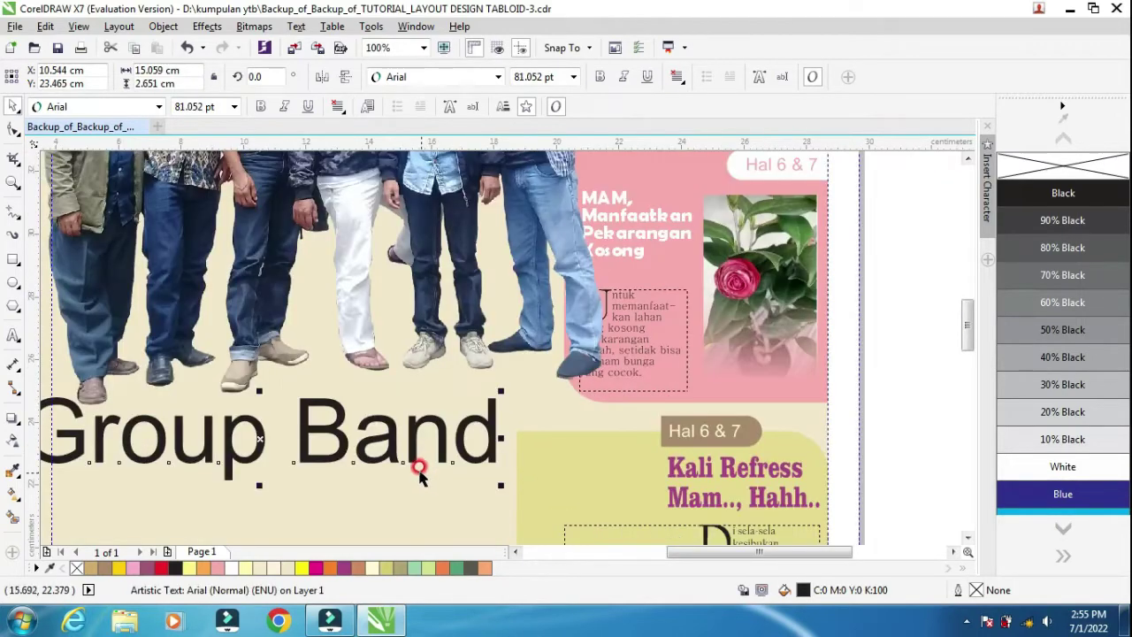
pyautogui.scroll(-1, 404, 450)
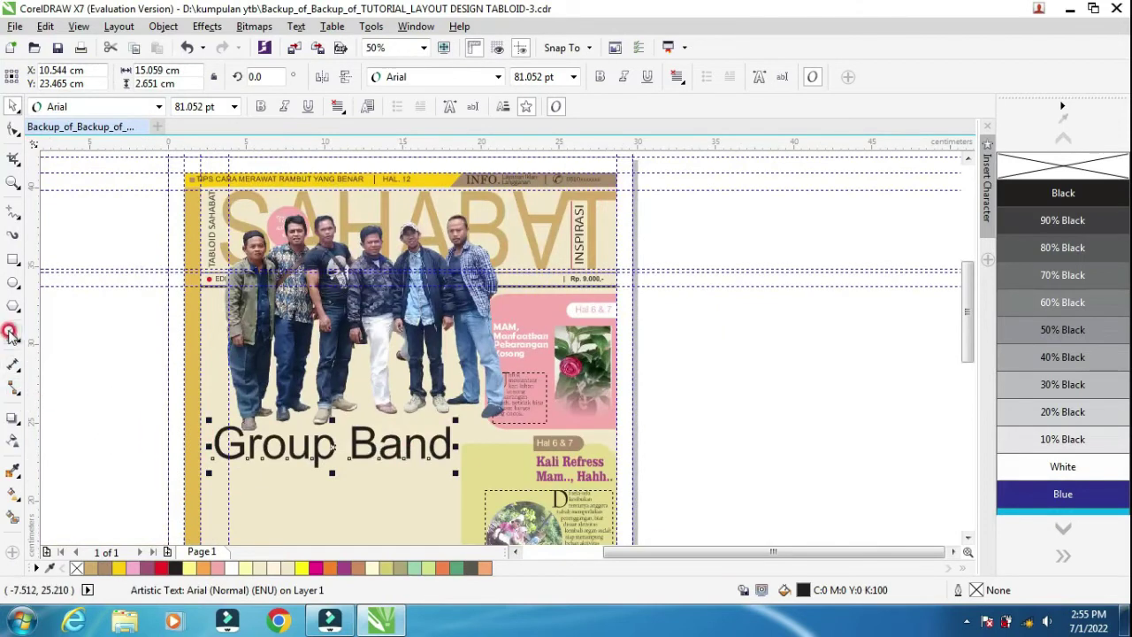
# Create a second artistic text reading "Yang Gak Kesampean" beside the page.
pyautogui.click(83, 341)
pyautogui.click(14, 336)
pyautogui.click(93, 400)
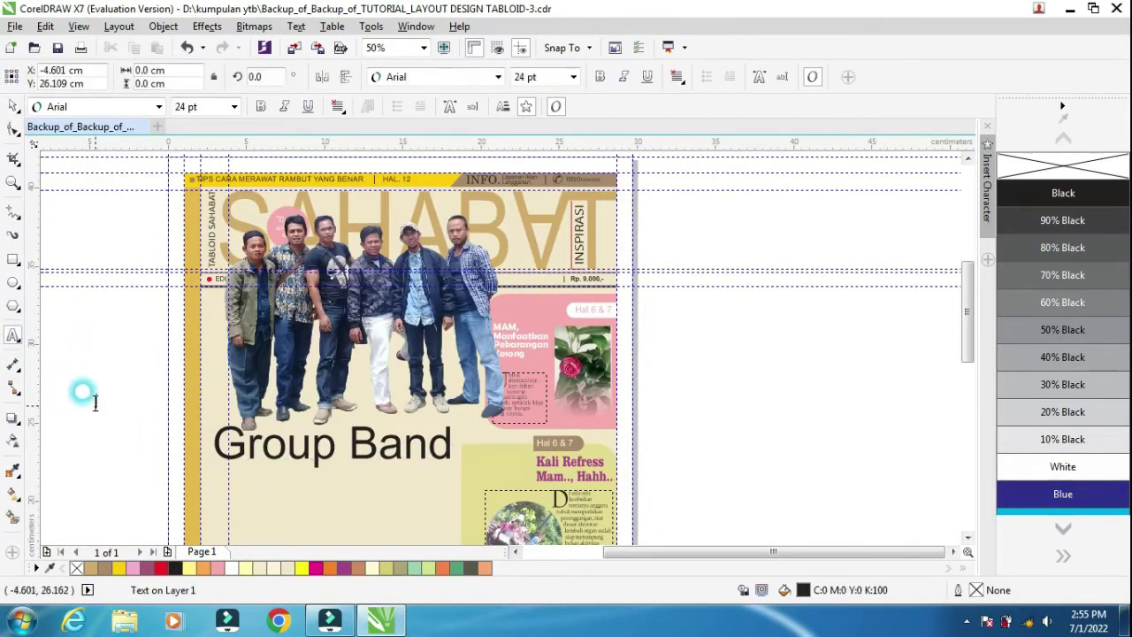
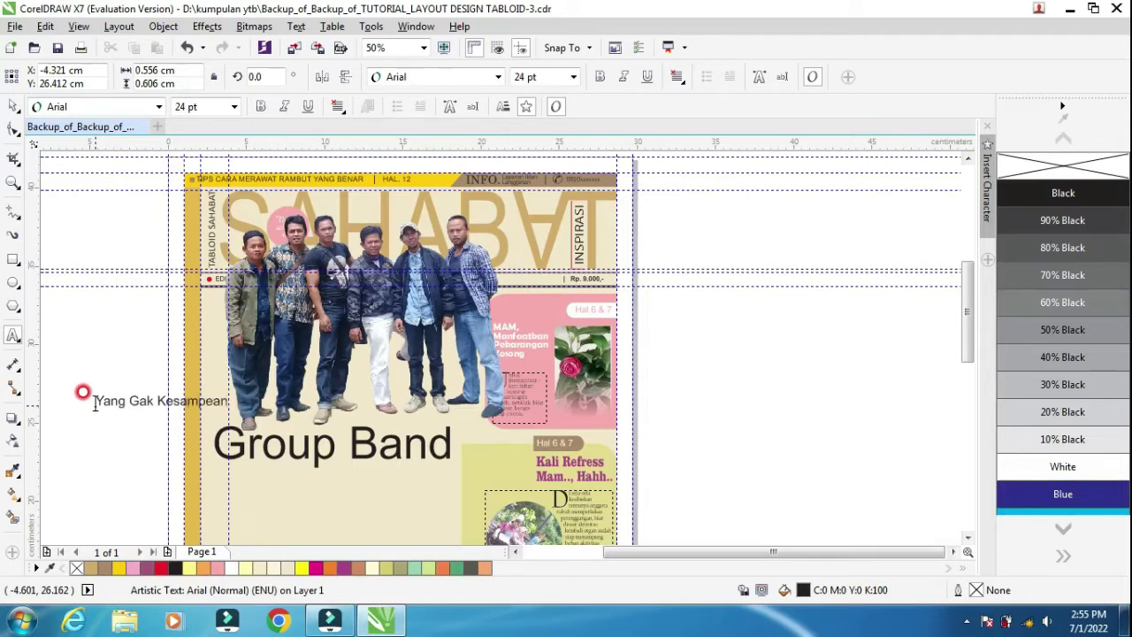
pyautogui.click(13, 105)
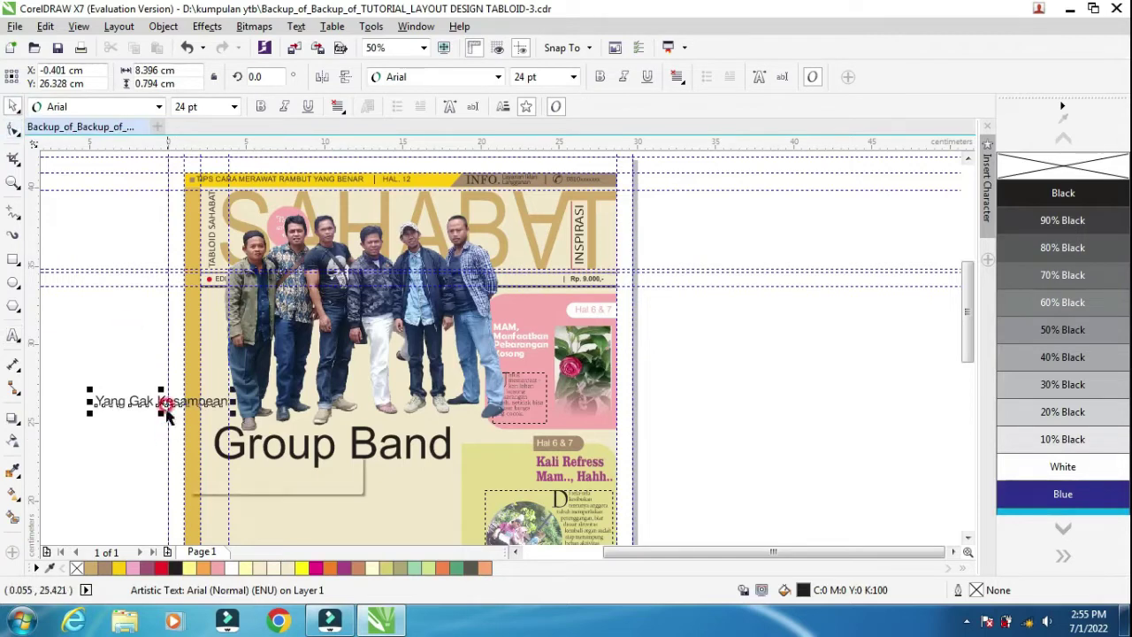
# Place "Yang Gak Kesampean" under the "Group Band" headline and enlarge it to about 42 pt, matching the headline's right edge.
pyautogui.moveTo(165, 404); pyautogui.dragTo(283, 468)
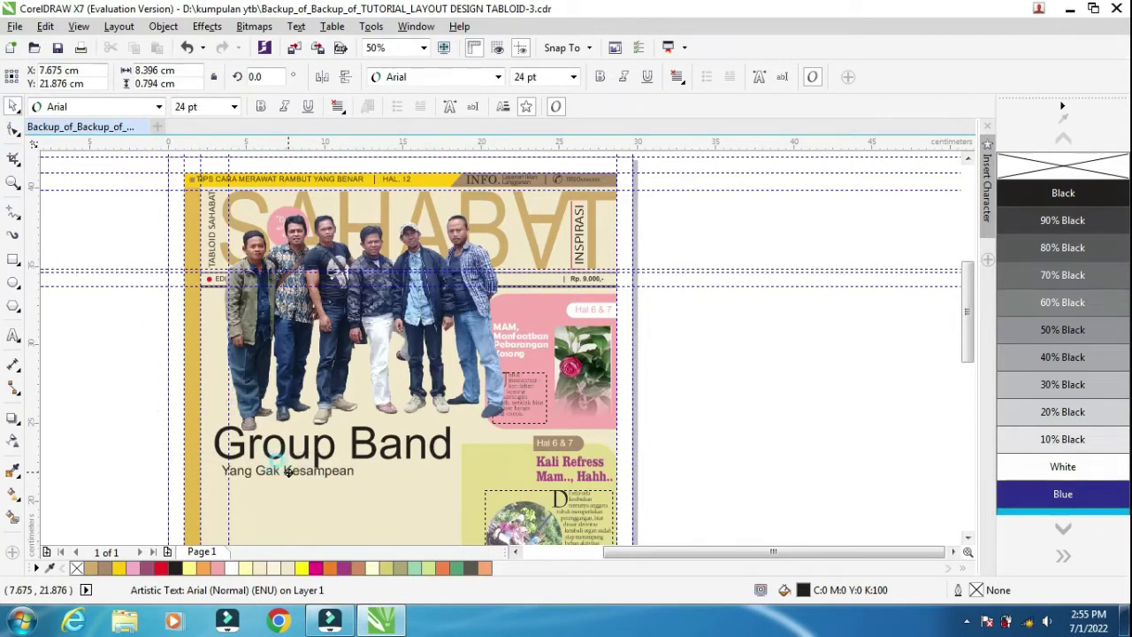
pyautogui.moveTo(353, 474); pyautogui.dragTo(455, 505)
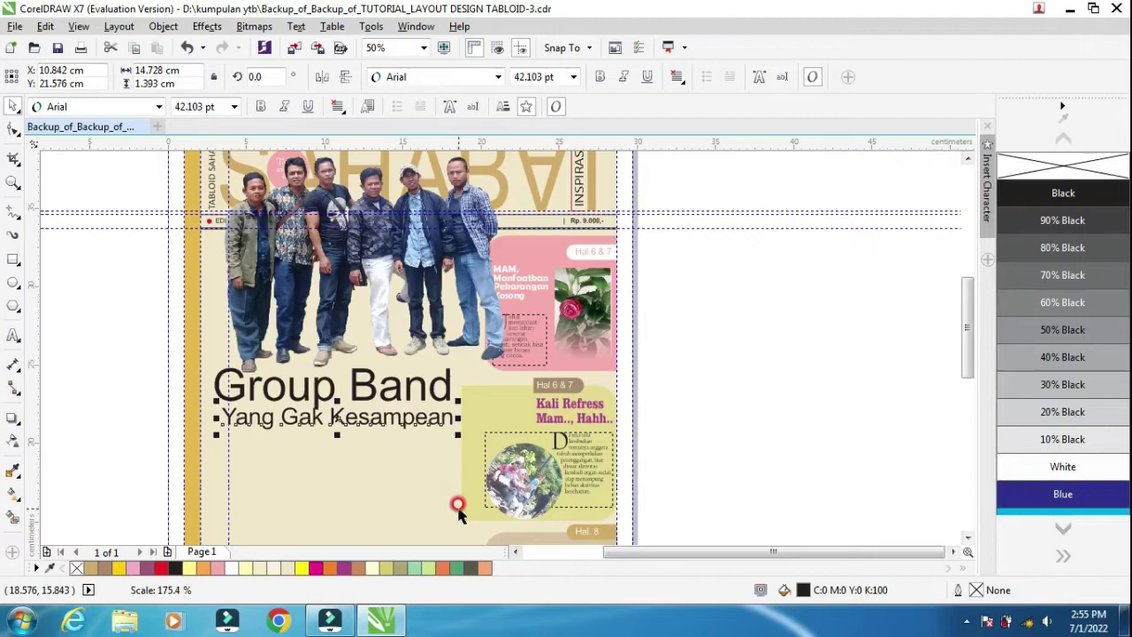
pyautogui.click(116, 324)
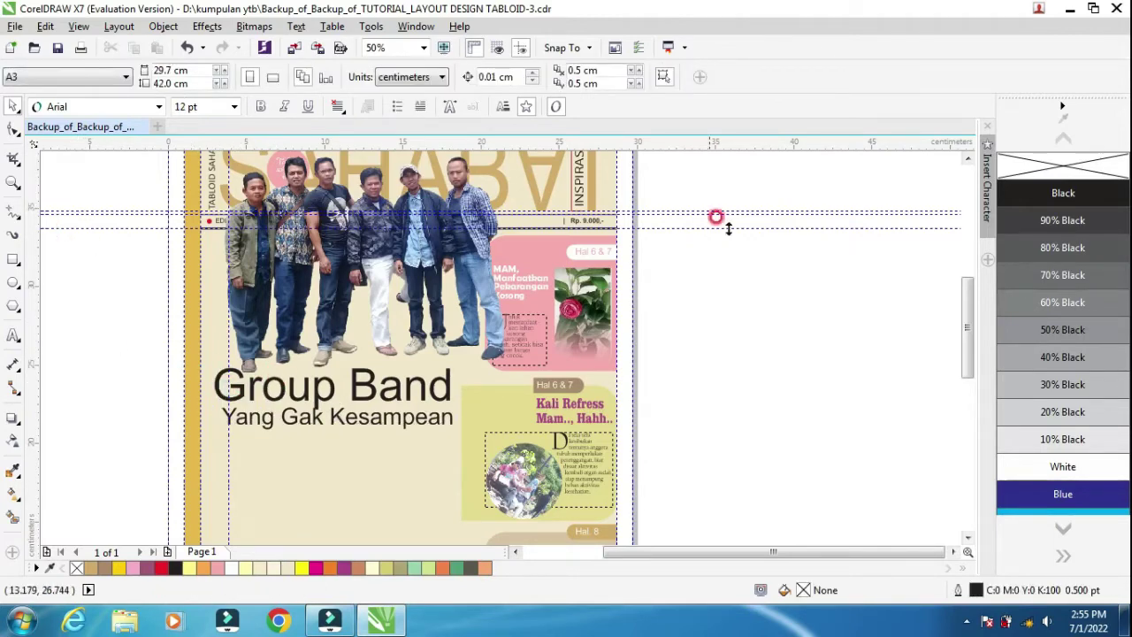
# Set the "Group Band" headline's font to Berlin Sans FB and enlarge it to about 97 pt.
pyautogui.scroll(1, 769, 262)
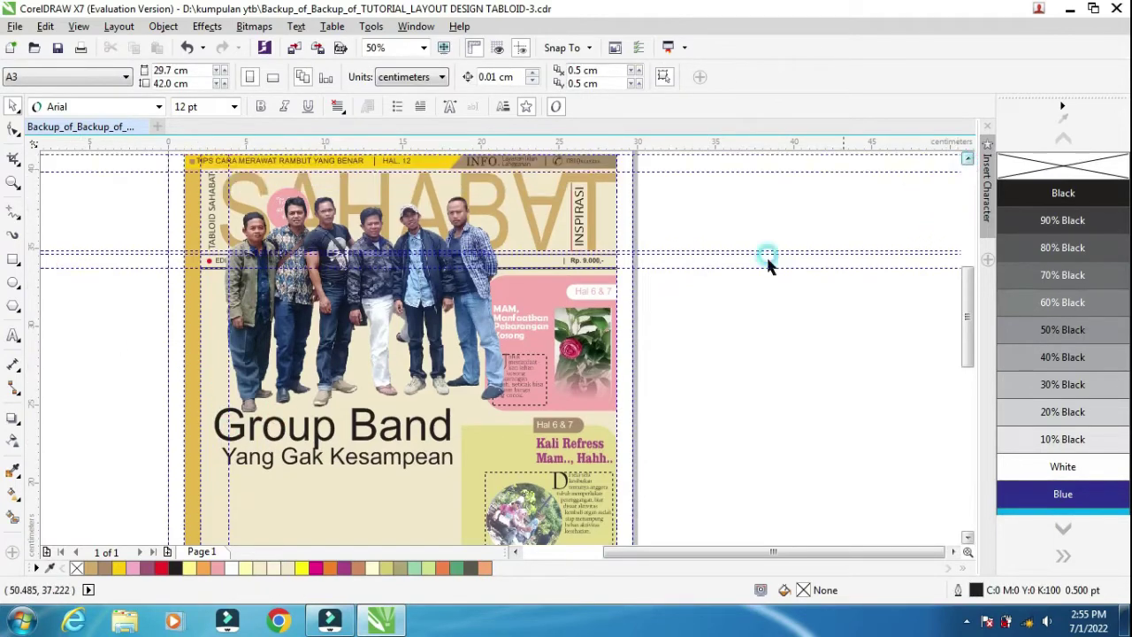
pyautogui.click(393, 423)
pyautogui.click(481, 80)
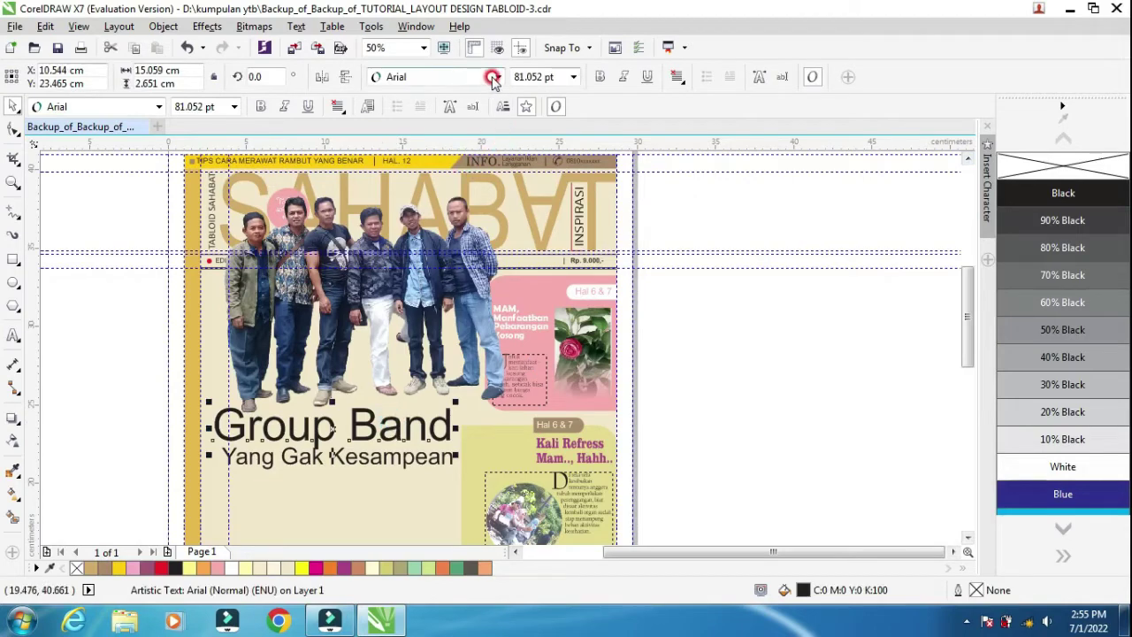
pyautogui.click(456, 142)
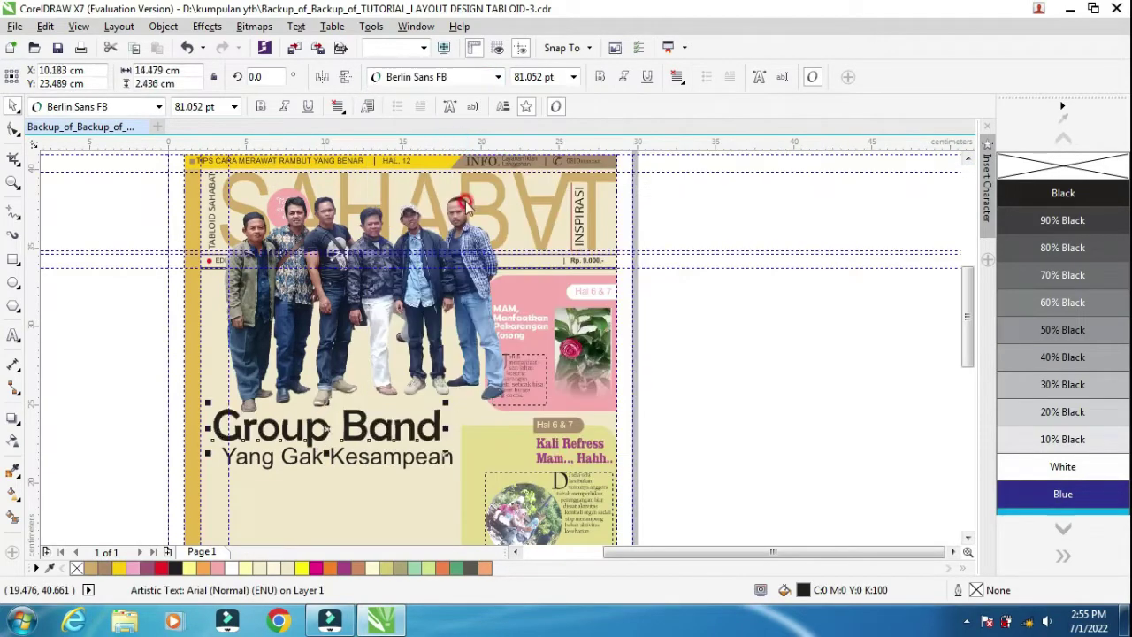
pyautogui.moveTo(445, 402); pyautogui.dragTo(492, 390)
pyautogui.click(698, 424)
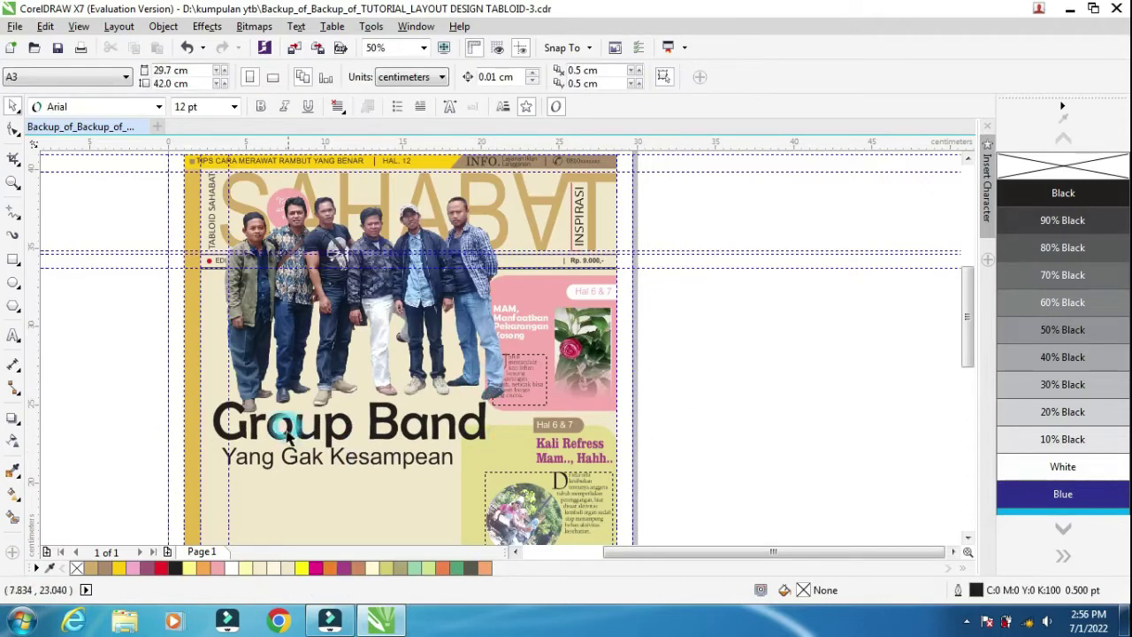
pyautogui.scroll(2, 270, 416)
pyautogui.click(221, 388)
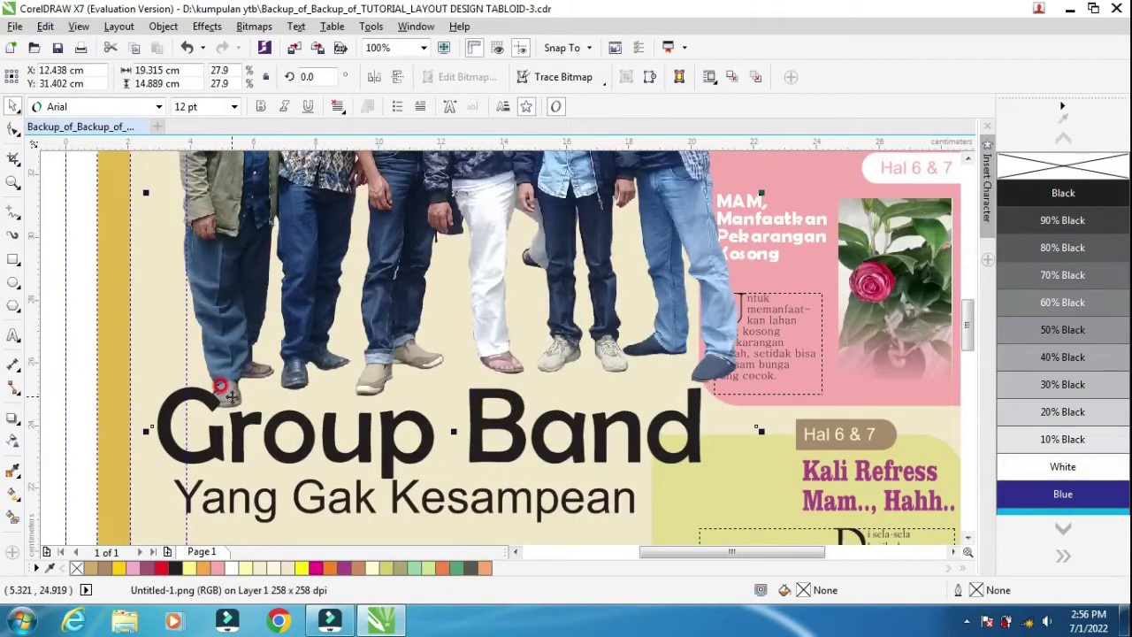
pyautogui.scroll(-2, 221, 388)
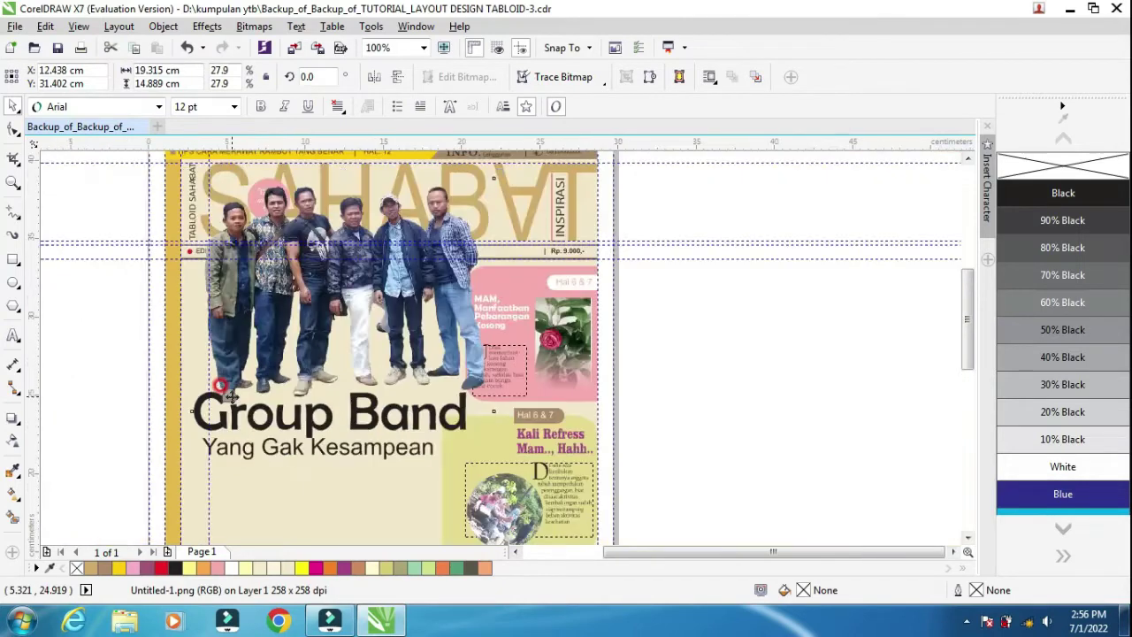
pyautogui.click(690, 374)
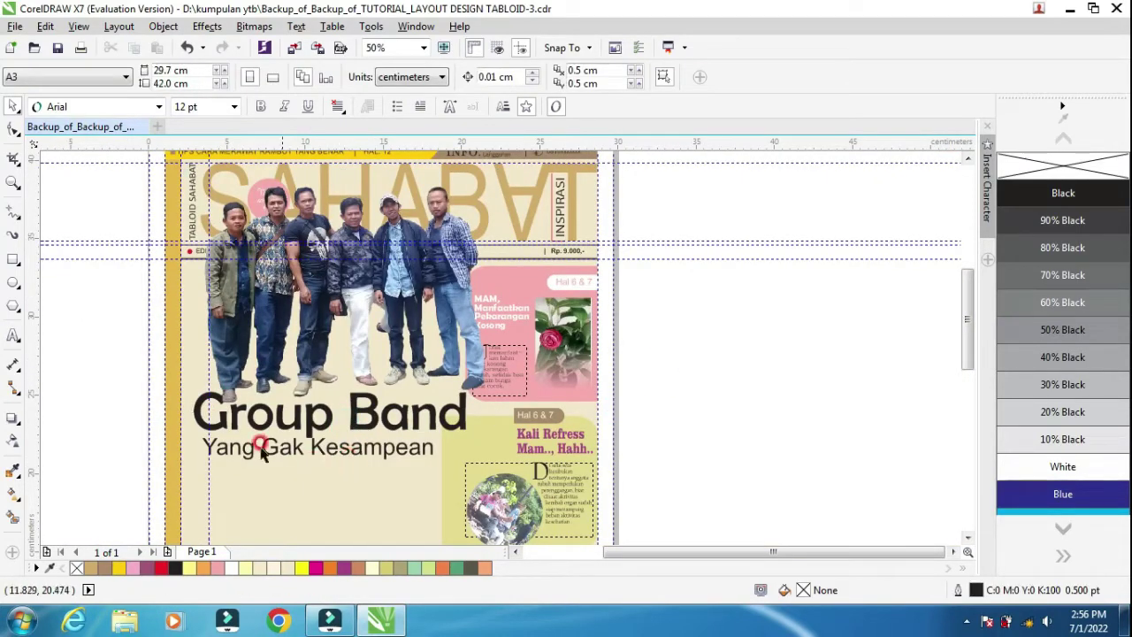
# Change the font of "Yang Gak Kesampean" to Berlin Sans FB.
pyautogui.click(335, 453)
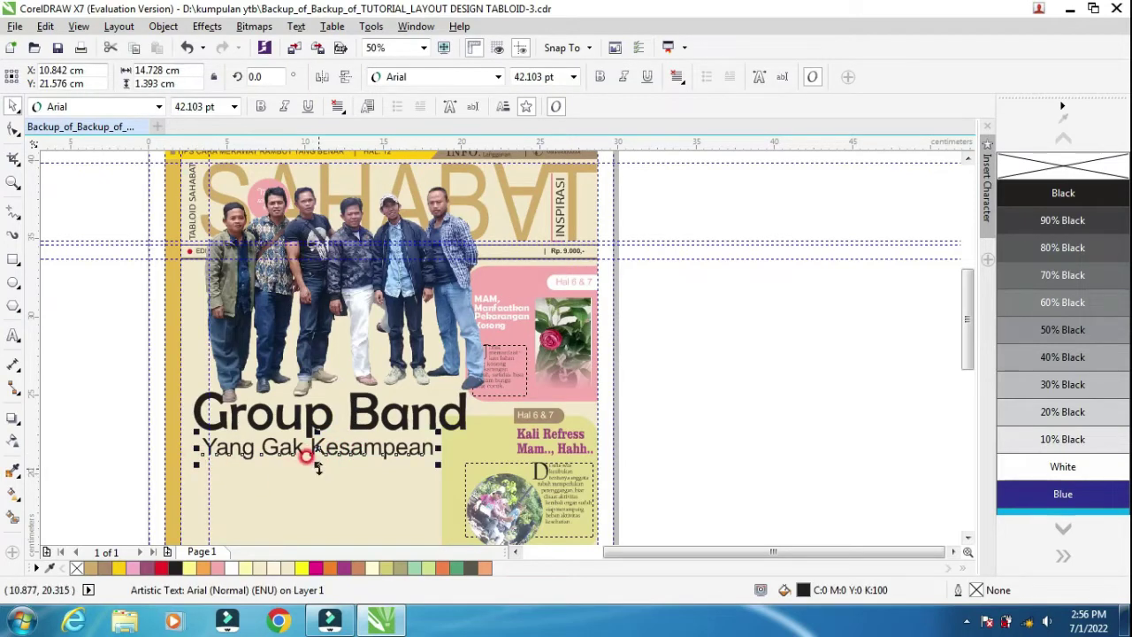
pyautogui.click(415, 77)
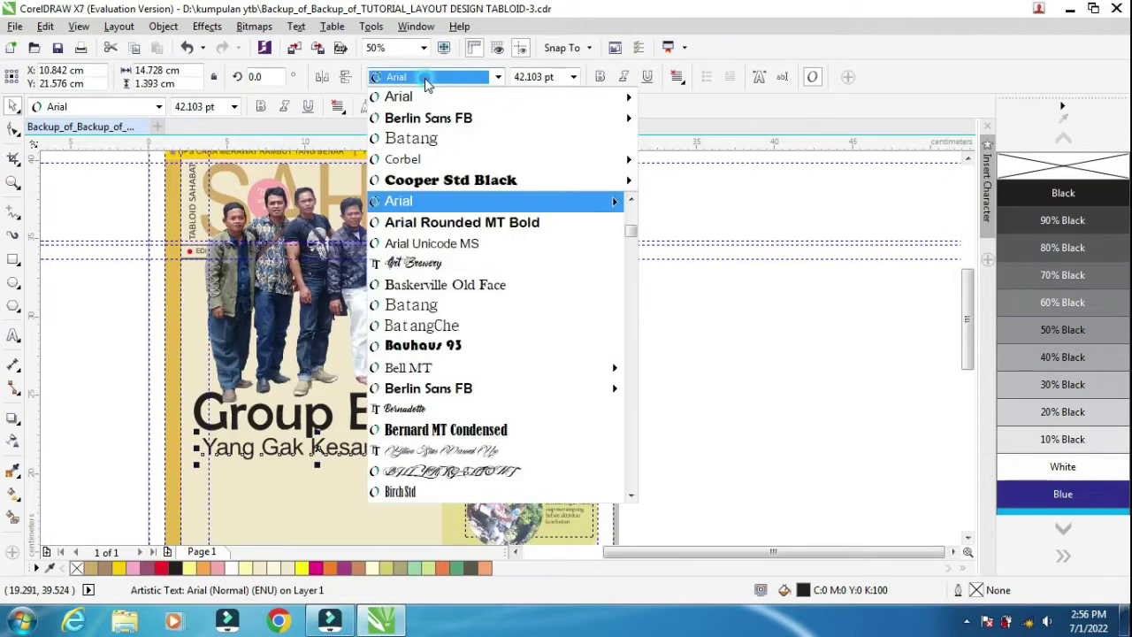
pyautogui.click(412, 113)
# Stretch and enlarge "Yang Gak Kesampean" to about 58 pt and 16.9 cm wide, nearly spanning the headline above it.
pyautogui.scroll(2, 306, 421)
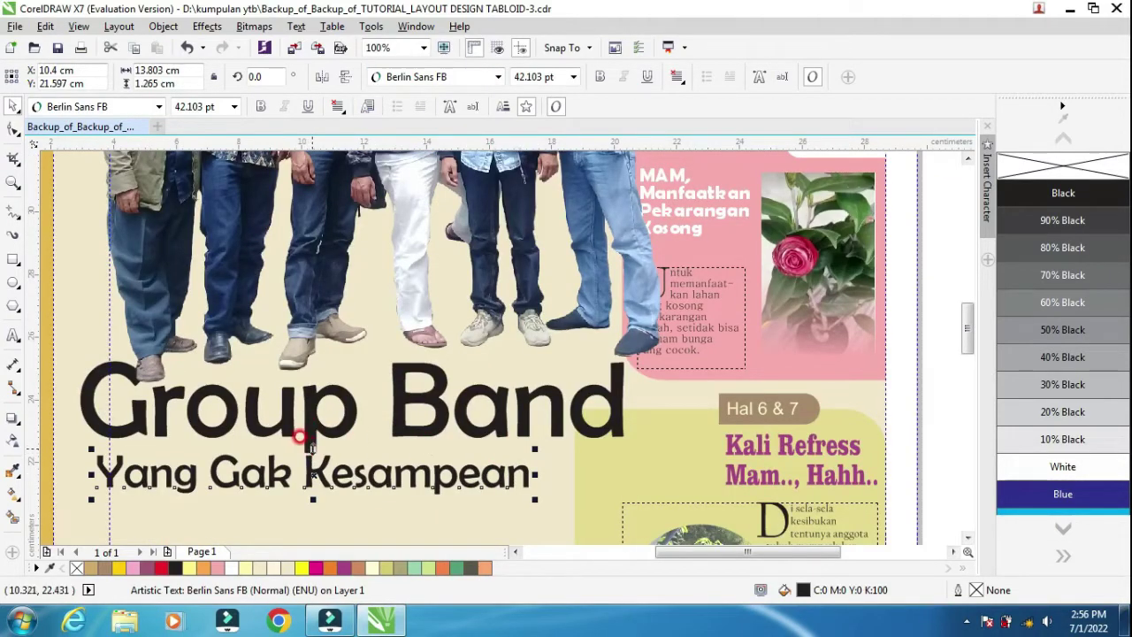
pyautogui.moveTo(312, 446); pyautogui.dragTo(309, 438)
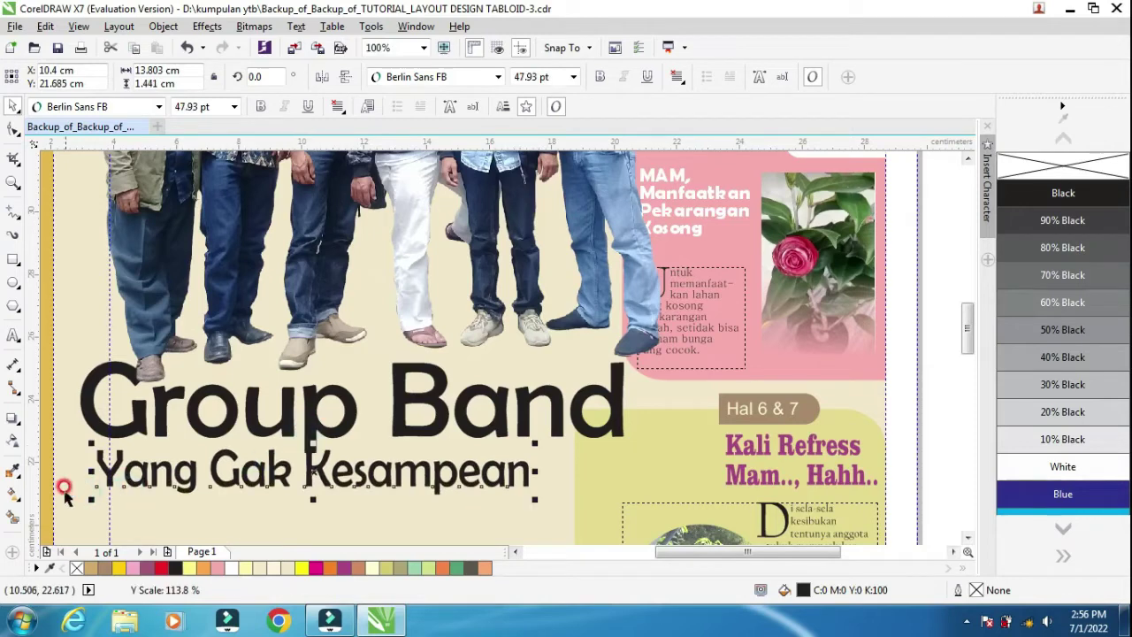
pyautogui.moveTo(85, 466); pyautogui.dragTo(74, 468)
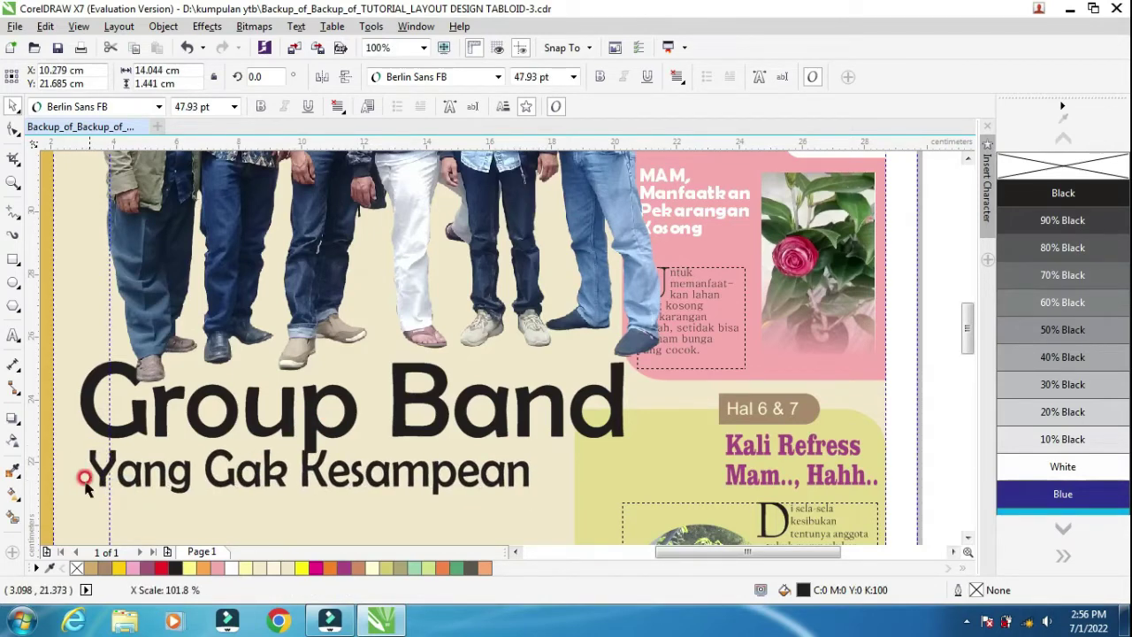
pyautogui.click(491, 468)
pyautogui.moveTo(535, 445); pyautogui.dragTo(573, 440)
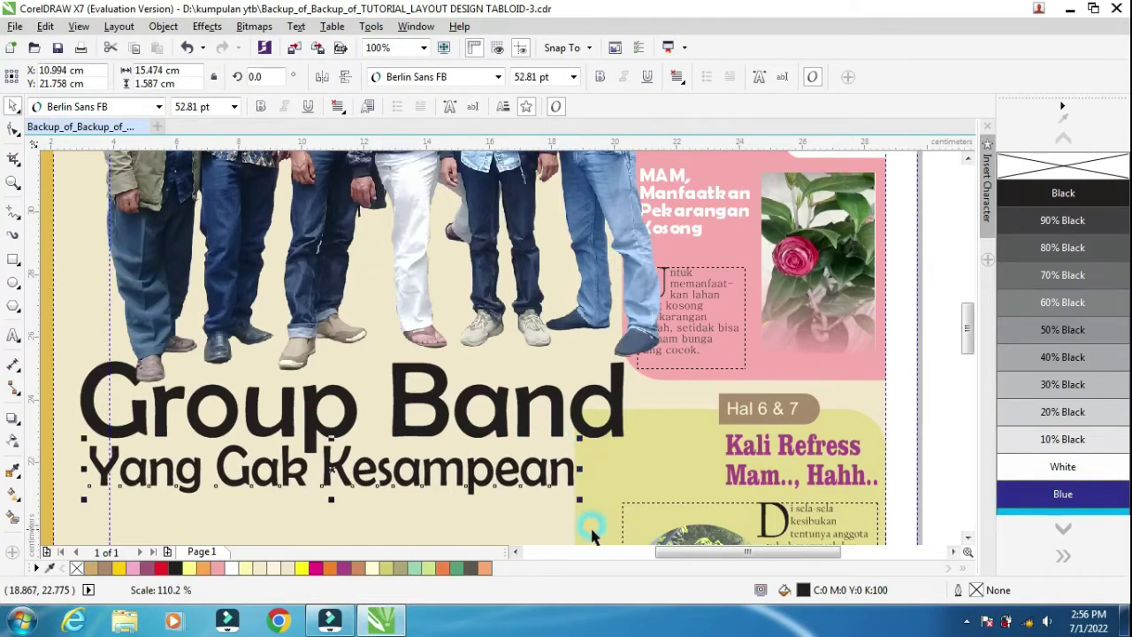
pyautogui.moveTo(575, 482); pyautogui.dragTo(617, 487)
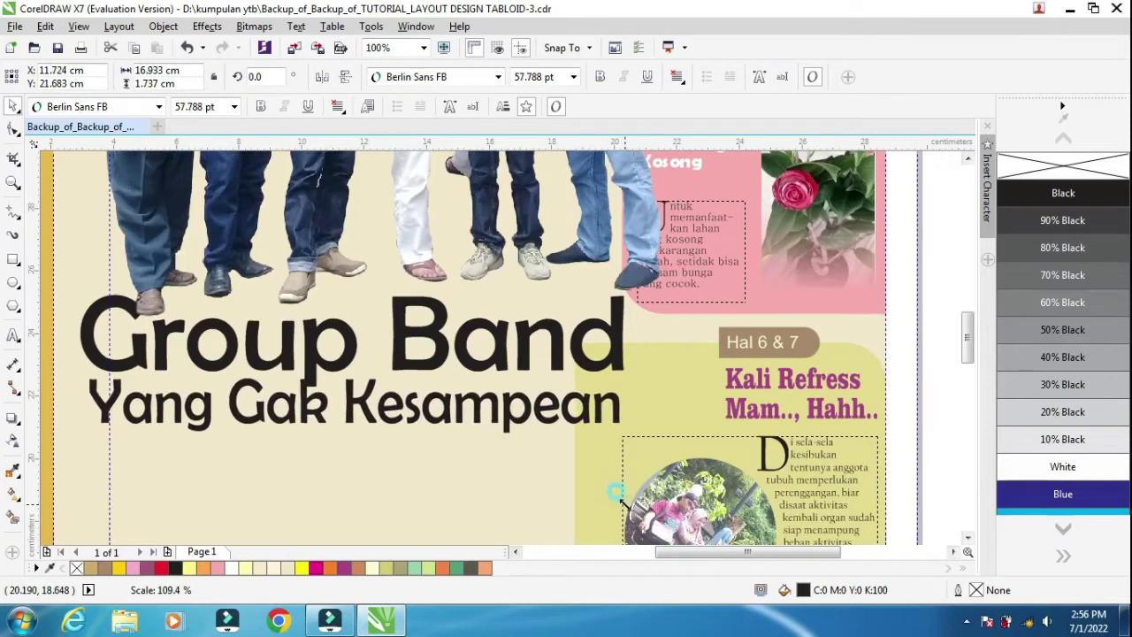
# Fill "Group Band" with Olive and reshape it taller and narrower, to about 113.6 pt and 16.6 cm wide.
pyautogui.click(320, 358)
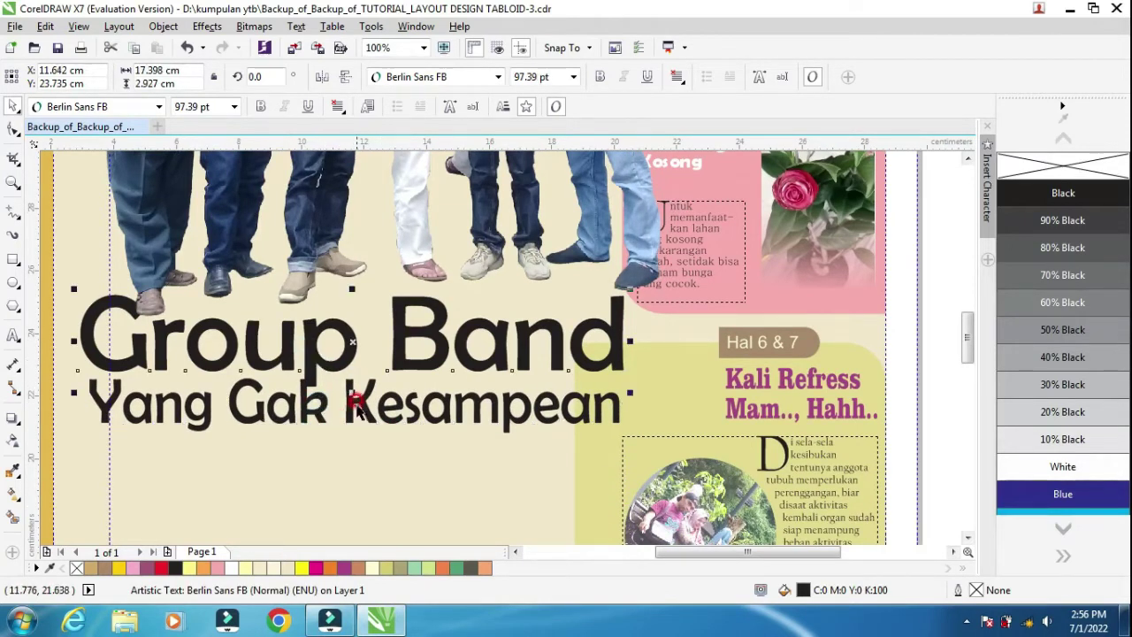
pyautogui.click(395, 566)
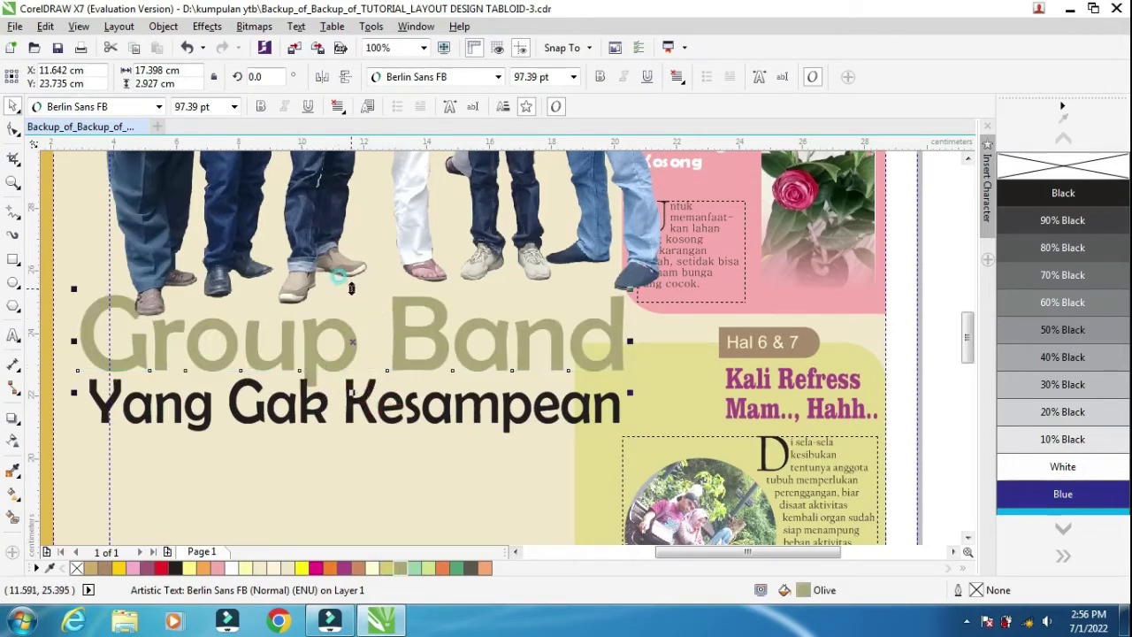
pyautogui.moveTo(351, 289); pyautogui.dragTo(351, 273)
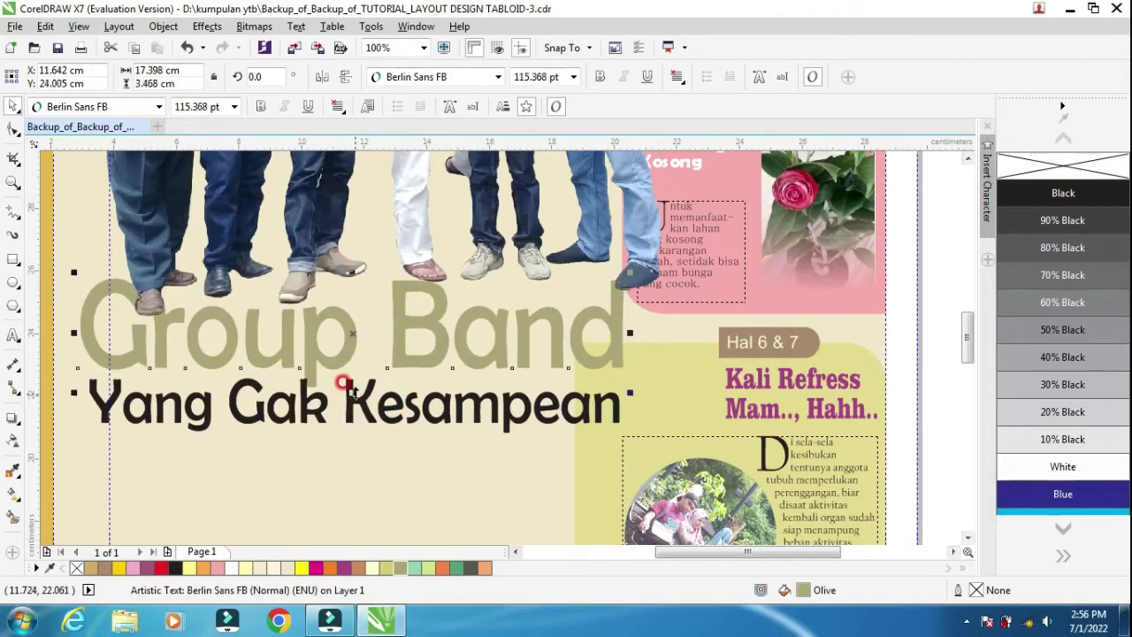
pyautogui.moveTo(345, 383)
pyautogui.mouseDown()
pyautogui.moveTo(354, 368)
pyautogui.moveTo(361, 379)
pyautogui.mouseUp()
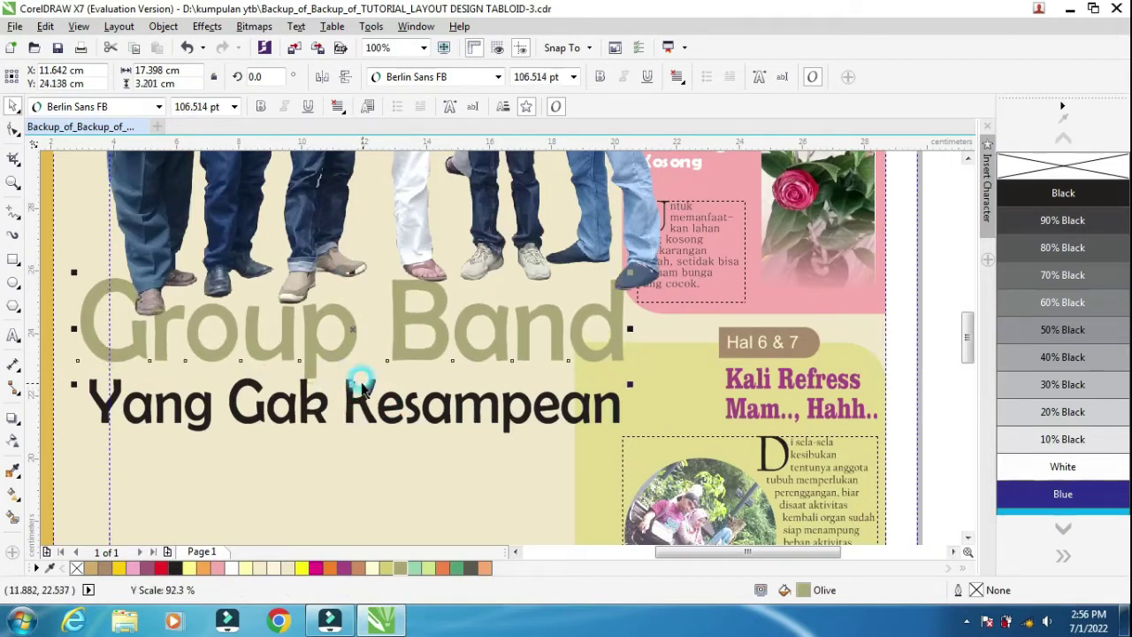
pyautogui.click(327, 280)
pyautogui.moveTo(349, 268); pyautogui.dragTo(350, 261)
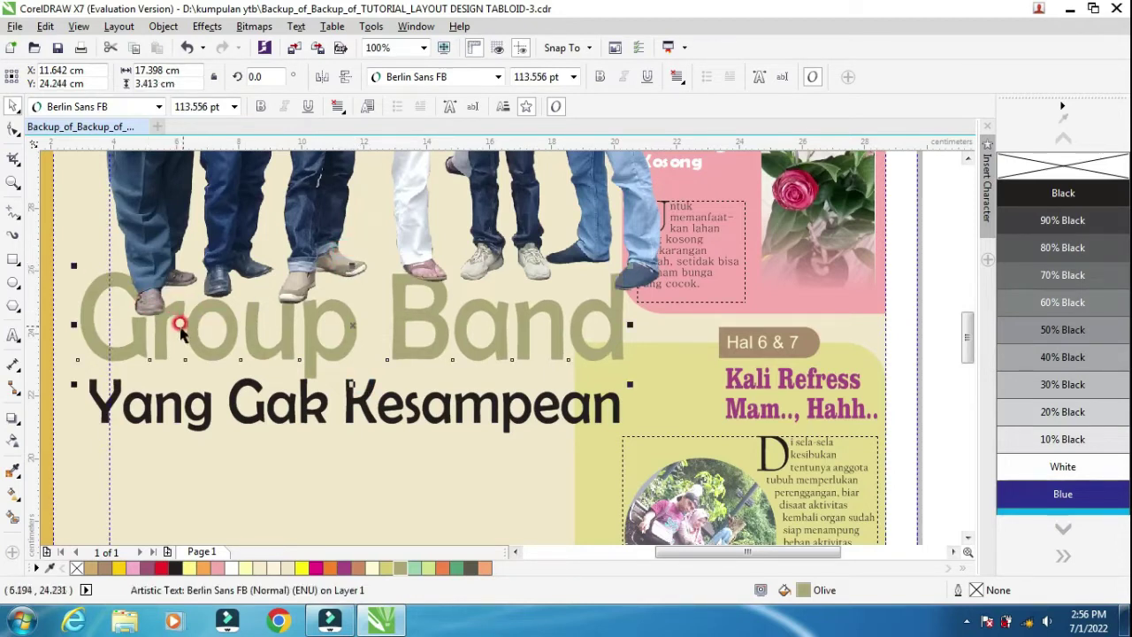
pyautogui.moveTo(65, 314); pyautogui.dragTo(91, 316)
pyautogui.click(245, 310)
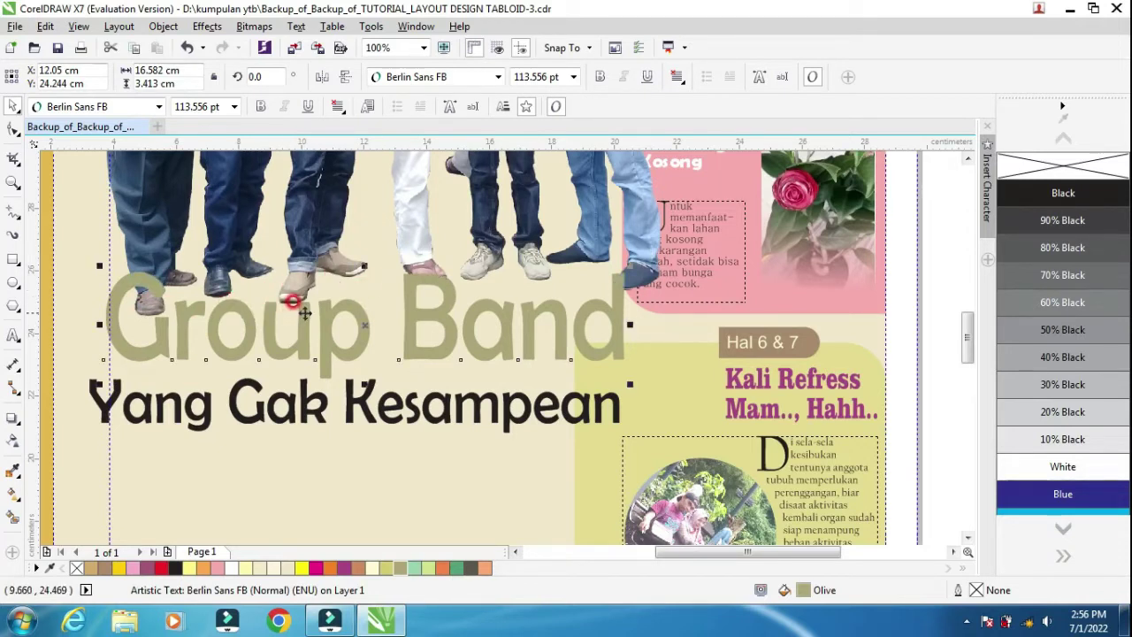
# Move "Group Band" down clear of the feet in the photo and reposition "Yang Gak Kesampean" directly beneath it.
pyautogui.moveTo(304, 313); pyautogui.dragTo(302, 357)
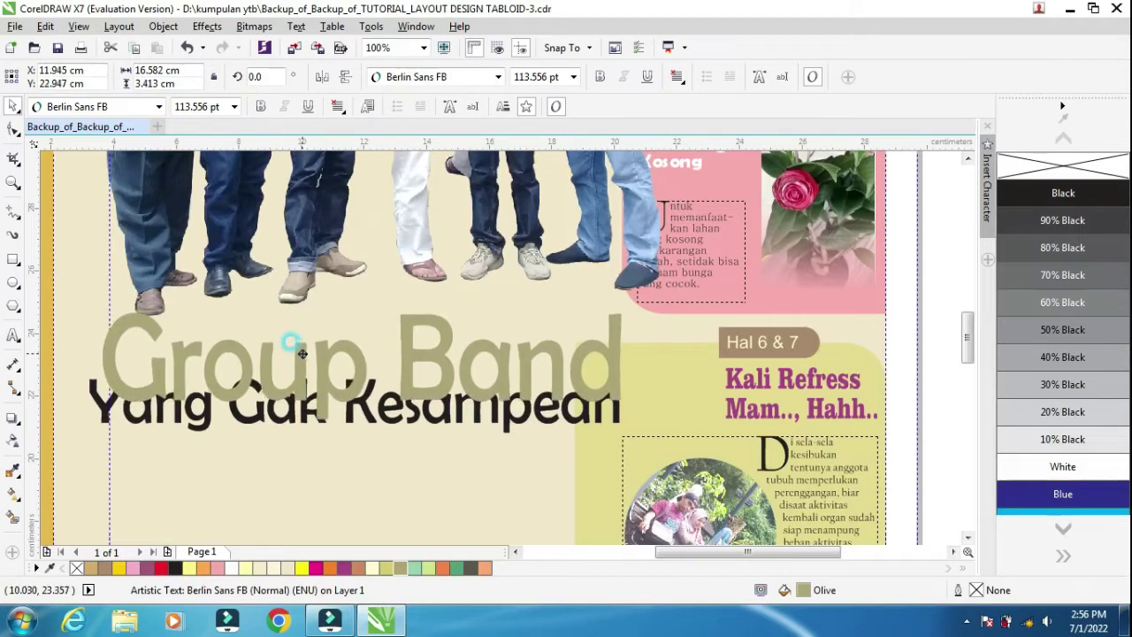
pyautogui.click(567, 427)
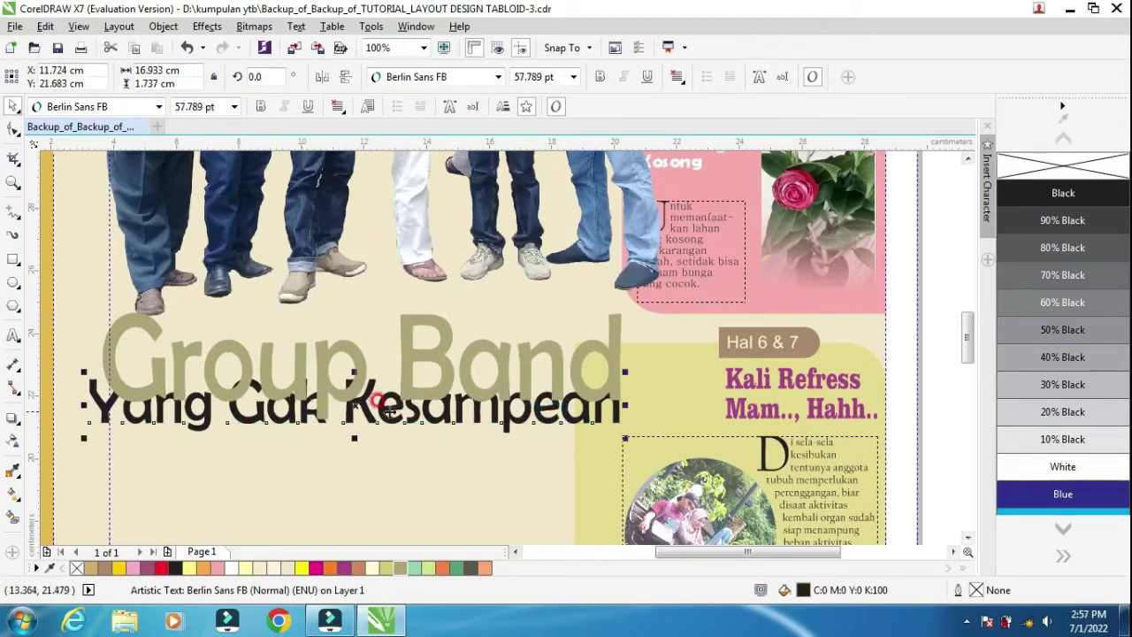
pyautogui.moveTo(359, 409); pyautogui.dragTo(385, 440)
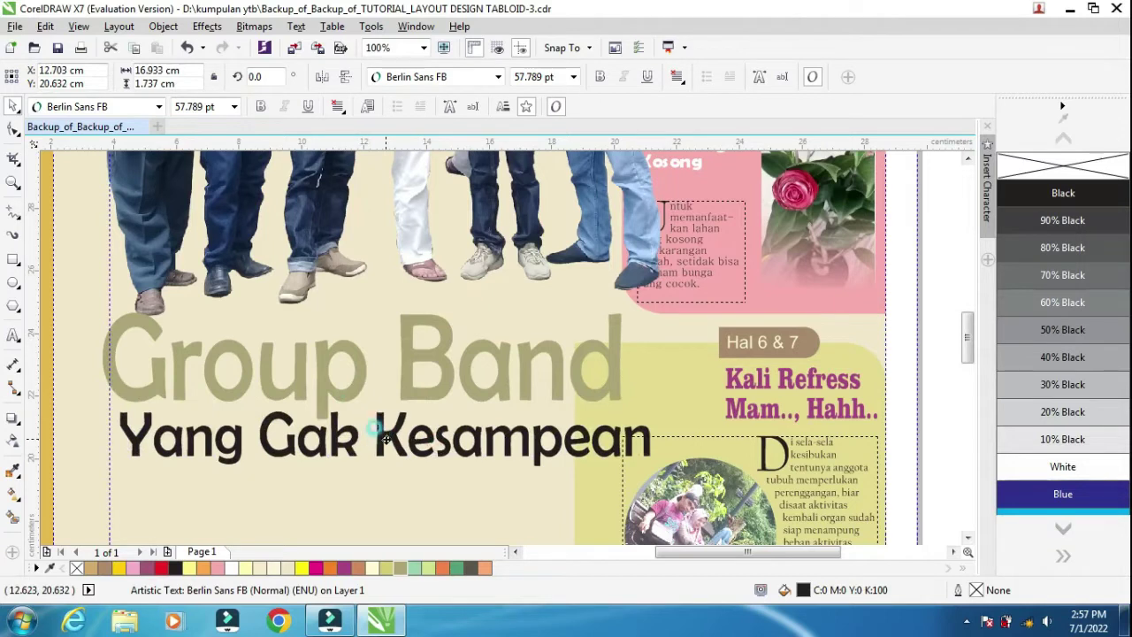
# Shrink "Yang Gak Kesampean" to about 51.6 pt and fill it with Magenta.
pyautogui.moveTo(652, 466); pyautogui.dragTo(601, 481)
pyautogui.click(442, 459)
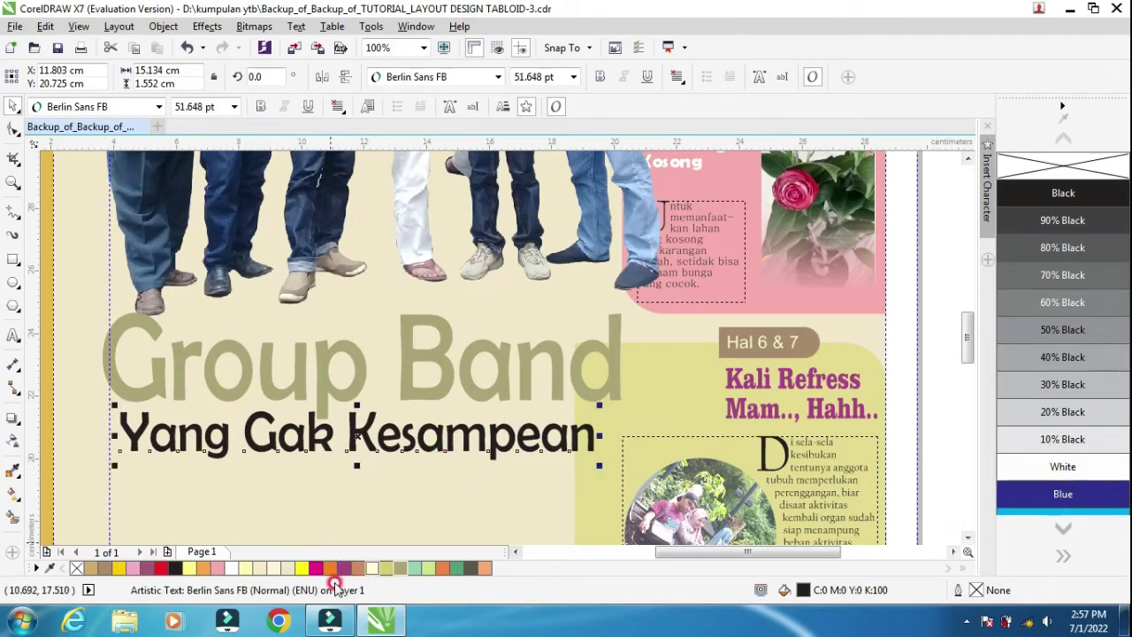
pyautogui.click(315, 568)
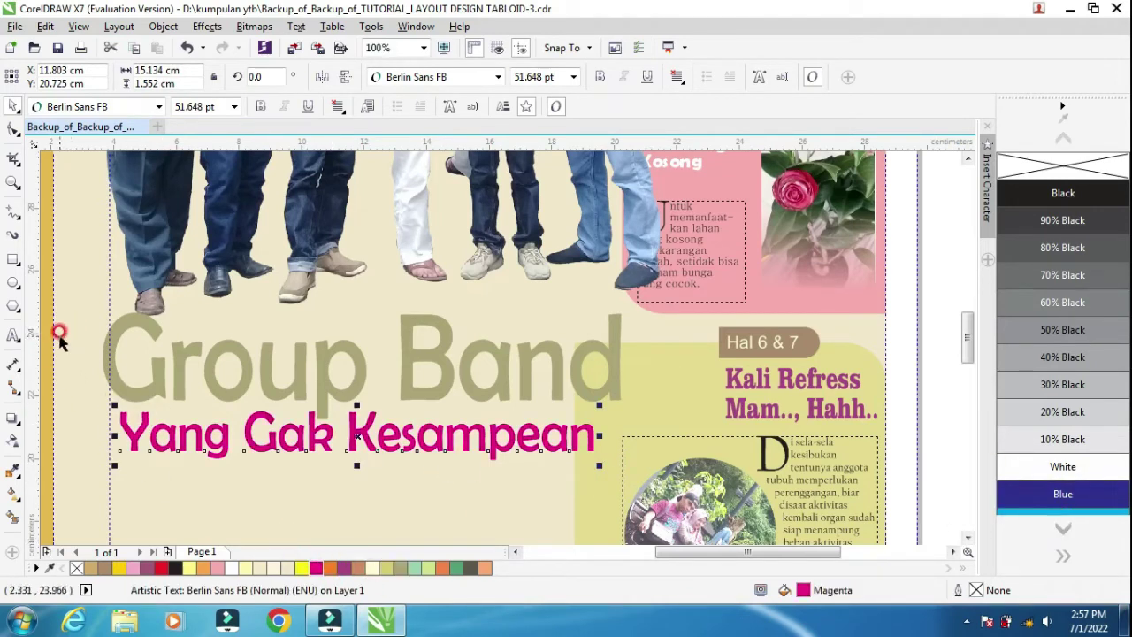
# Fill the "Group Band" headline with Deep Violet.
pyautogui.click(72, 299)
pyautogui.scroll(-2, 159, 354)
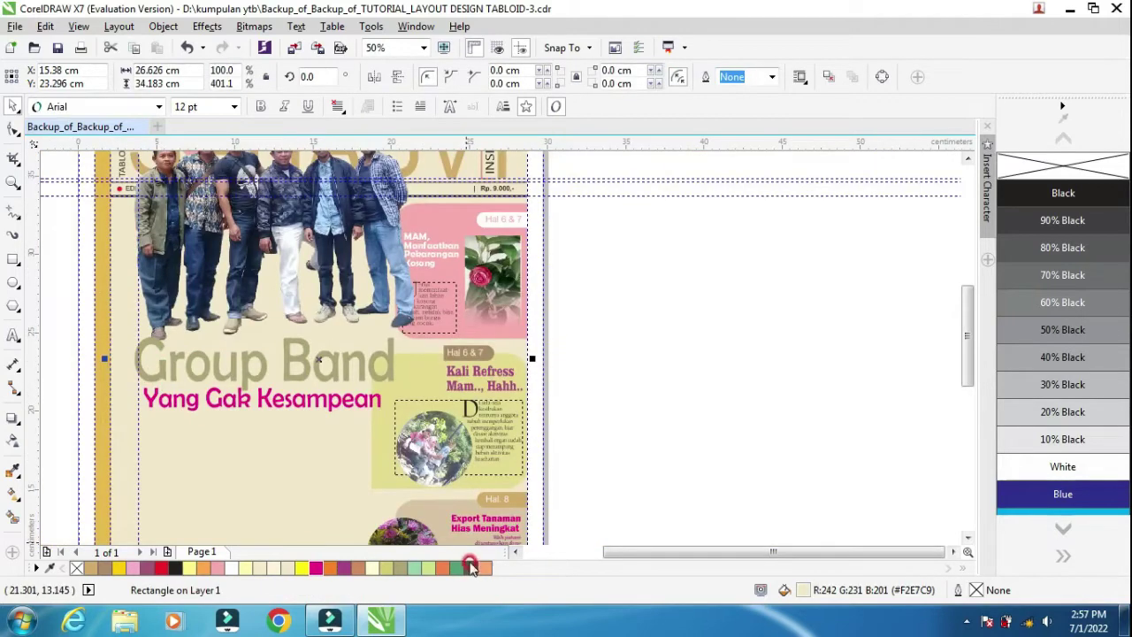
pyautogui.click(242, 367)
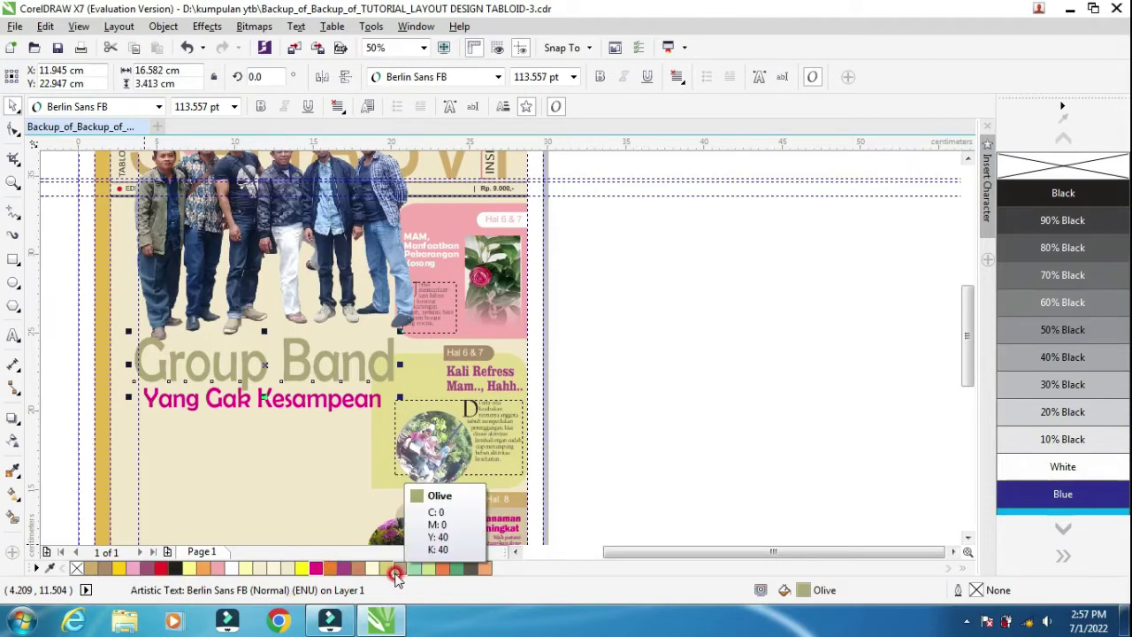
pyautogui.click(146, 567)
pyautogui.click(639, 377)
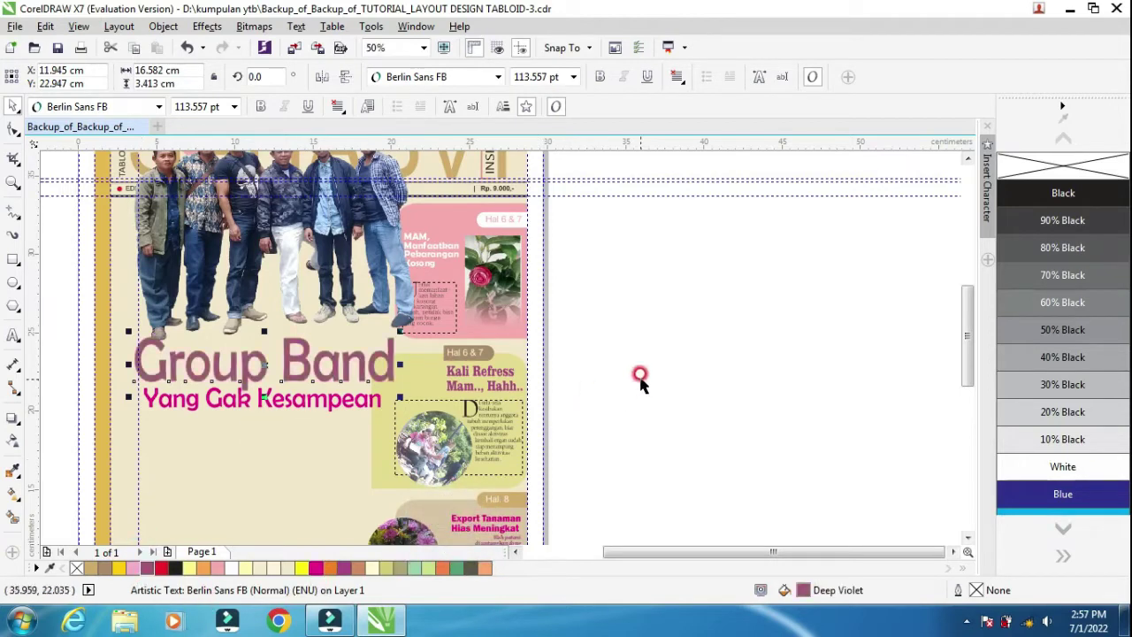
# Move the grouped "KARAKTER" teaser closer to the page, into the empty area beside its left edge.
pyautogui.click(514, 551)
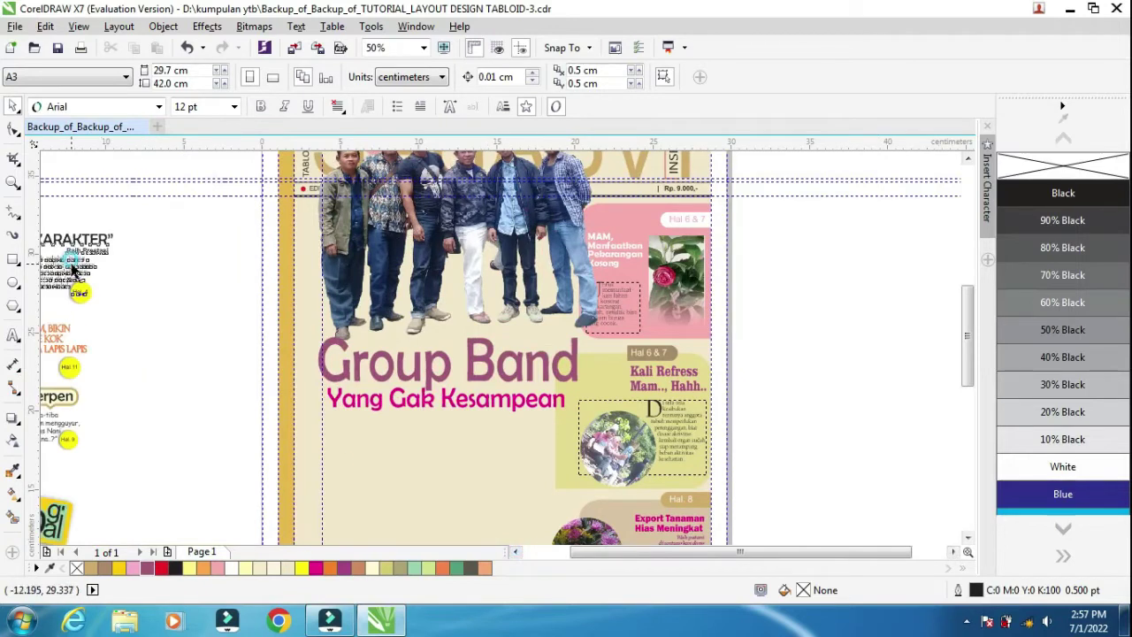
pyautogui.moveTo(74, 271); pyautogui.dragTo(194, 382)
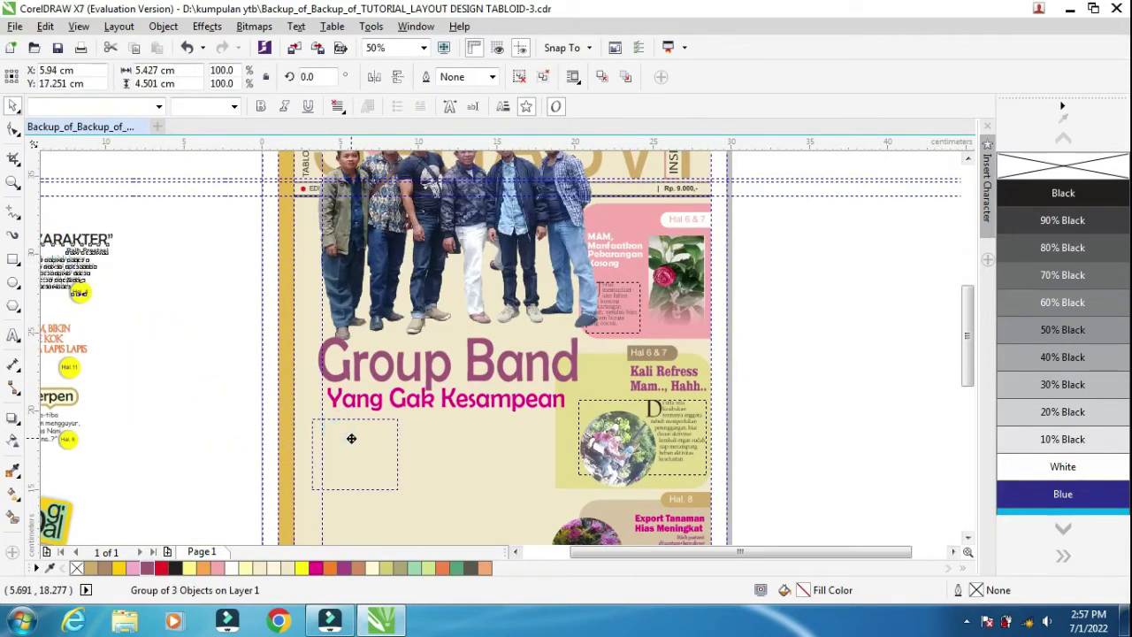
pyautogui.moveTo(347, 438); pyautogui.dragTo(146, 327)
pyautogui.click(245, 235)
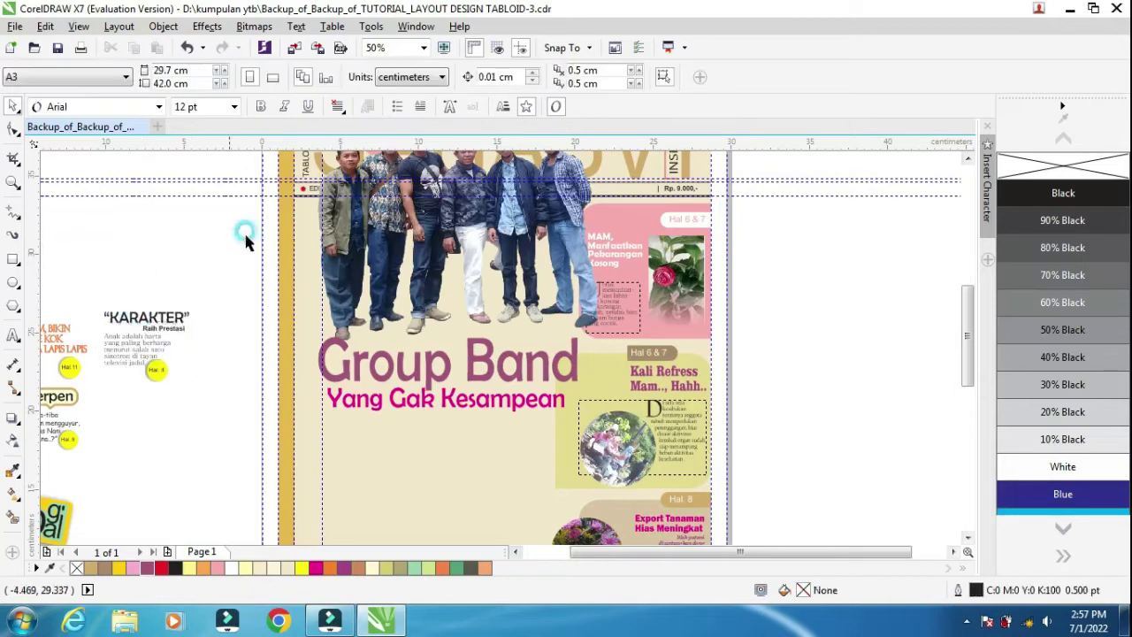
# Import FOTO_COVER and place it at its original size with its upper corner just below "Yang Gak Kesampean".
pyautogui.click(297, 50)
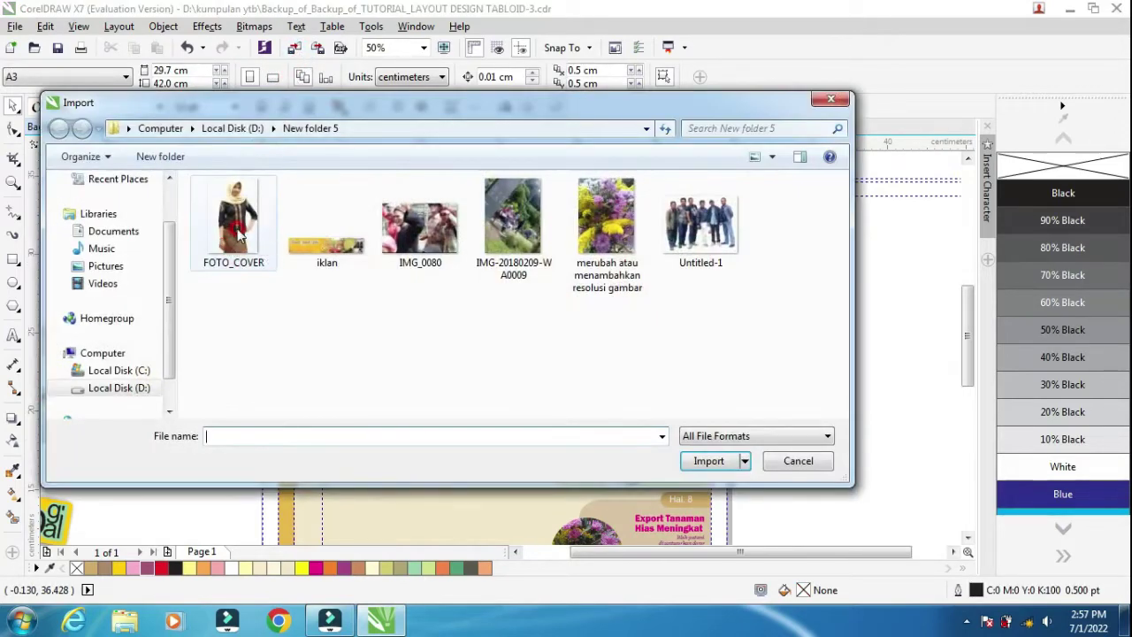
pyautogui.click(237, 223)
pyautogui.click(708, 482)
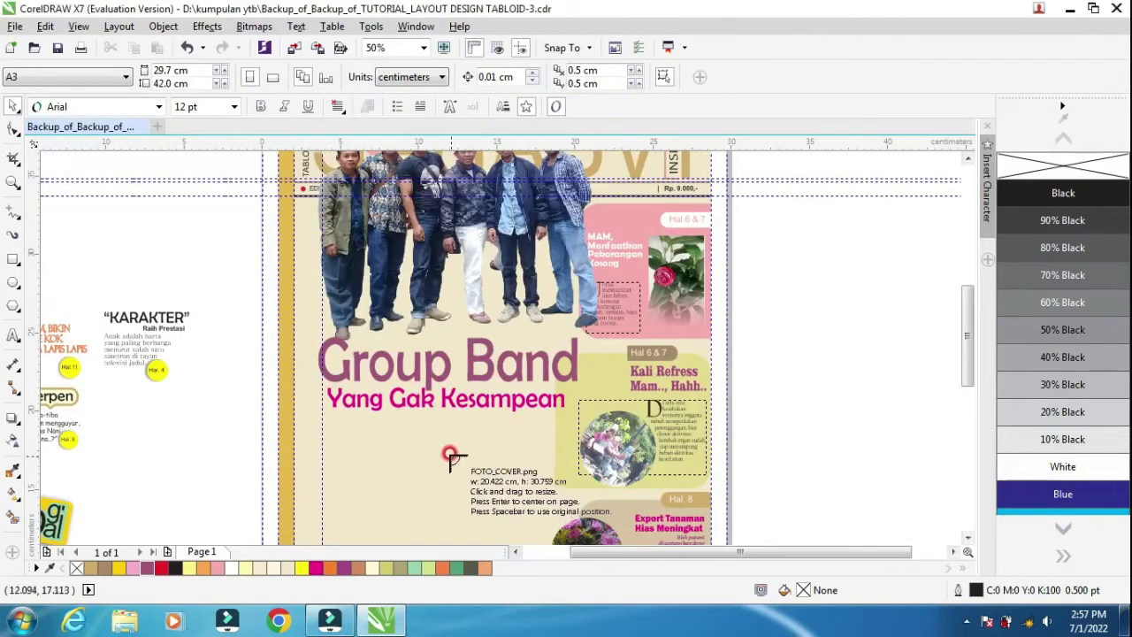
pyautogui.click(421, 439)
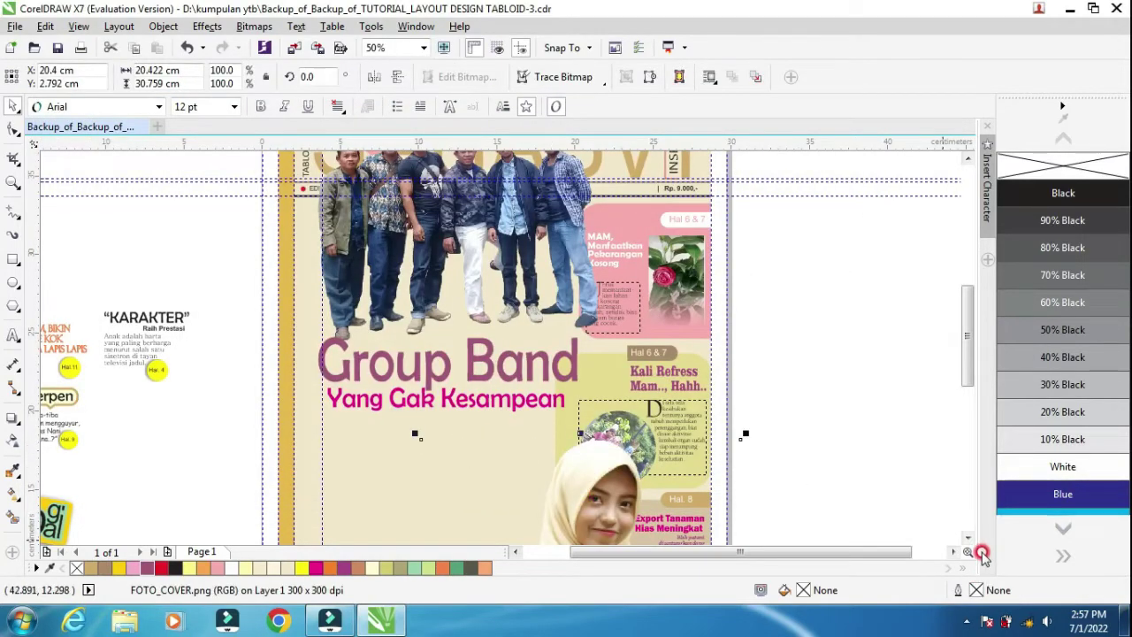
pyautogui.scroll(-4, 967, 539)
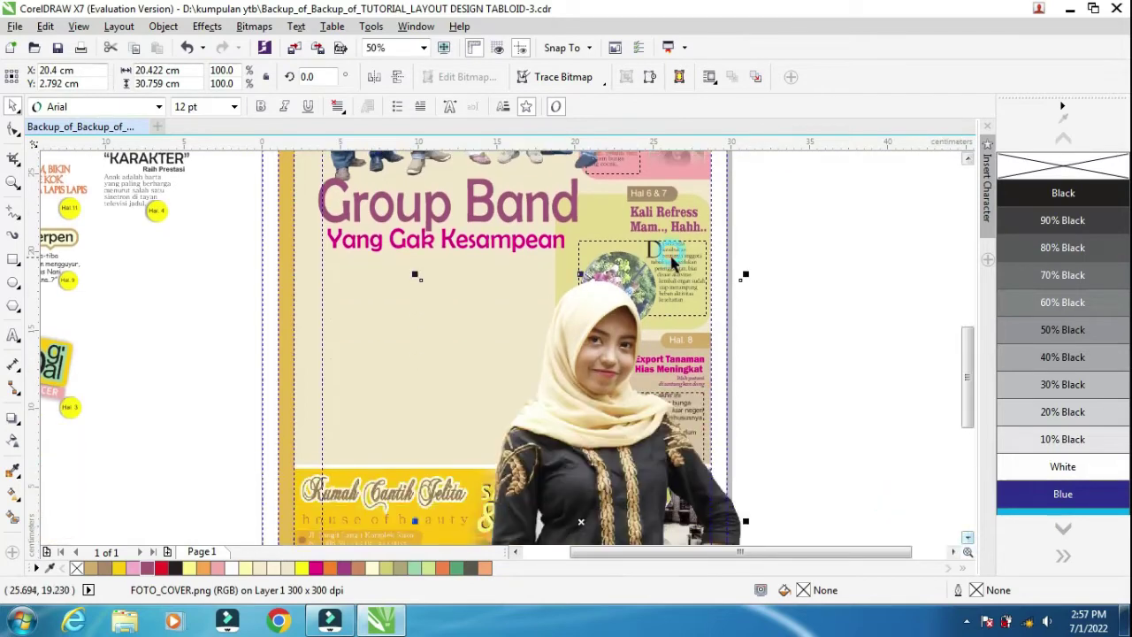
# Shrink the imported cover photo to about 12 by 18.1 cm and stand it just above the "Rumah Cantik Jelita" banner.
pyautogui.moveTo(744, 273); pyautogui.dragTo(534, 268)
pyautogui.moveTo(618, 229); pyautogui.dragTo(634, 215)
pyautogui.moveTo(530, 329); pyautogui.dragTo(541, 303)
pyautogui.moveTo(622, 472)
pyautogui.mouseDown()
pyautogui.moveTo(606, 461)
pyautogui.moveTo(624, 453)
pyautogui.moveTo(633, 463)
pyautogui.mouseUp()
pyautogui.scroll(2, 606, 461)
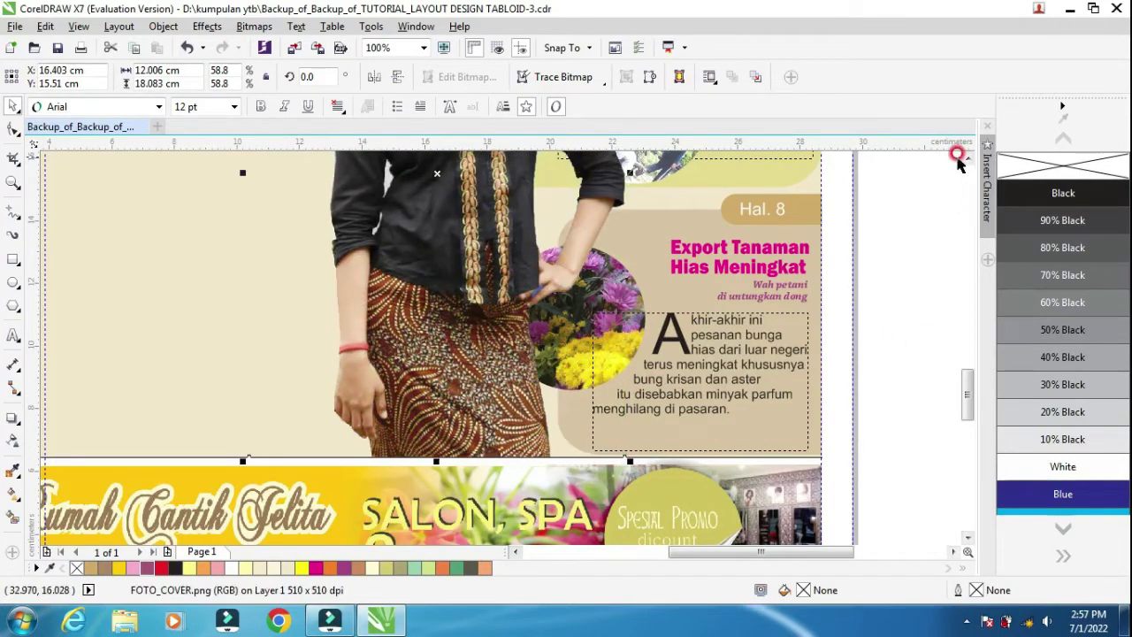
# Examine how the cover photo overlaps the "Group Band" headline and its subheading.
pyautogui.click(967, 158)
pyautogui.click(968, 159)
pyautogui.click(967, 158)
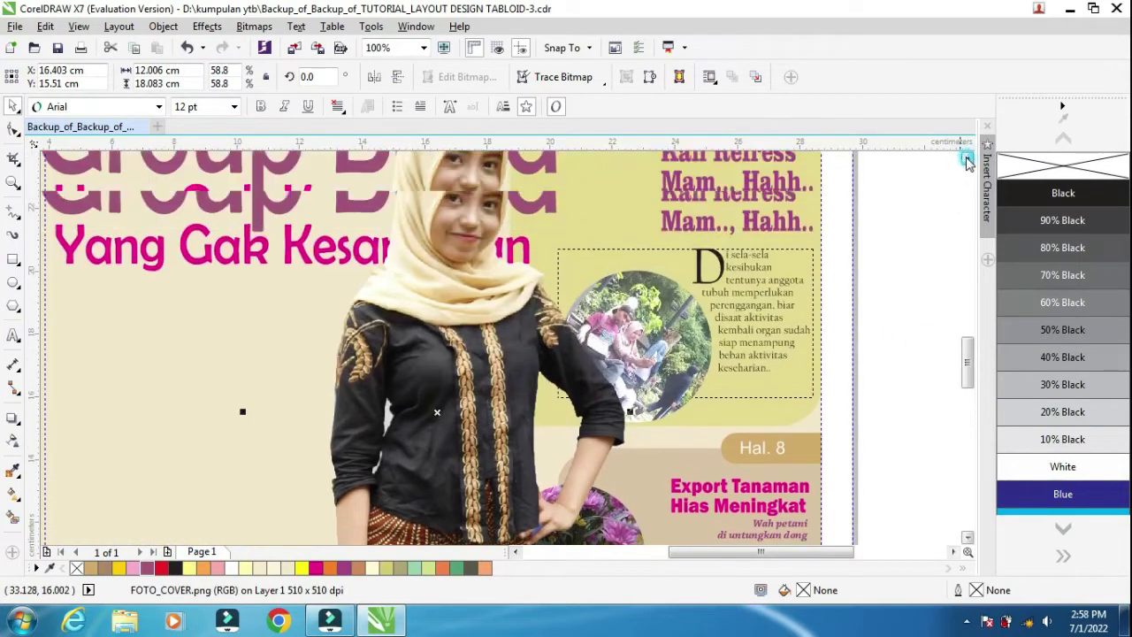
pyautogui.click(968, 159)
pyautogui.click(967, 158)
pyautogui.click(967, 159)
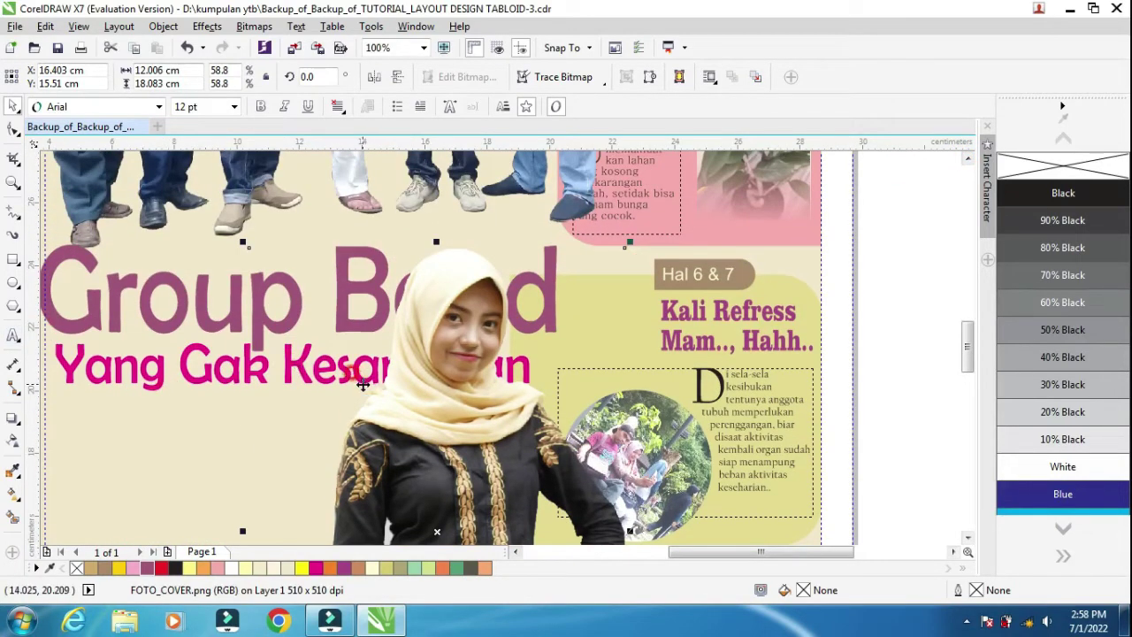
pyautogui.scroll(-2, 362, 384)
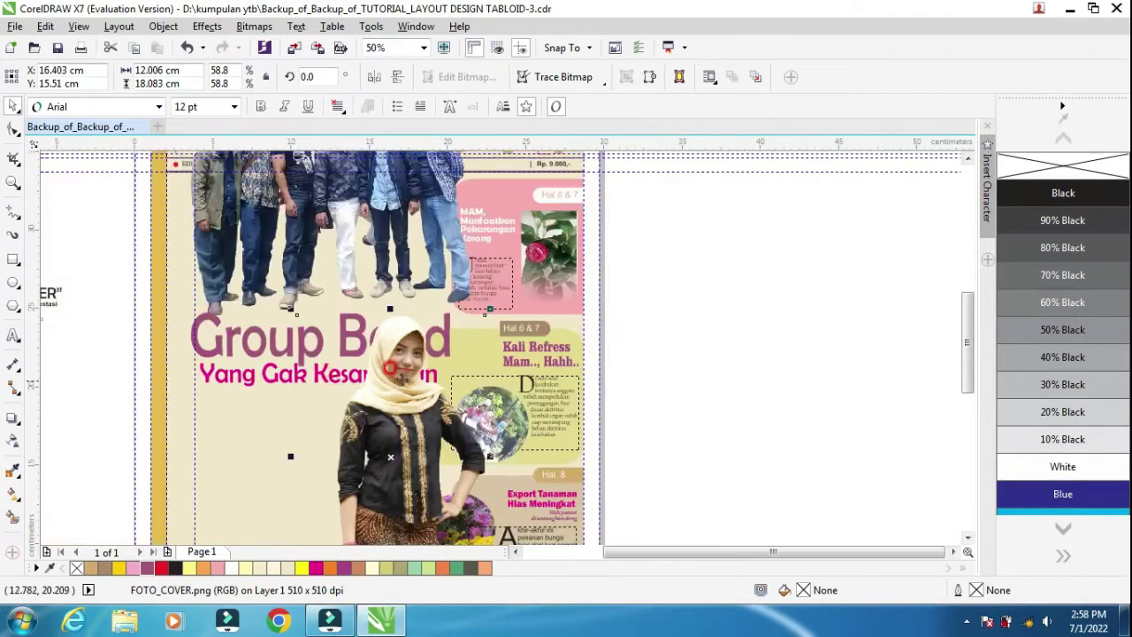
pyautogui.click(713, 394)
pyautogui.click(392, 335)
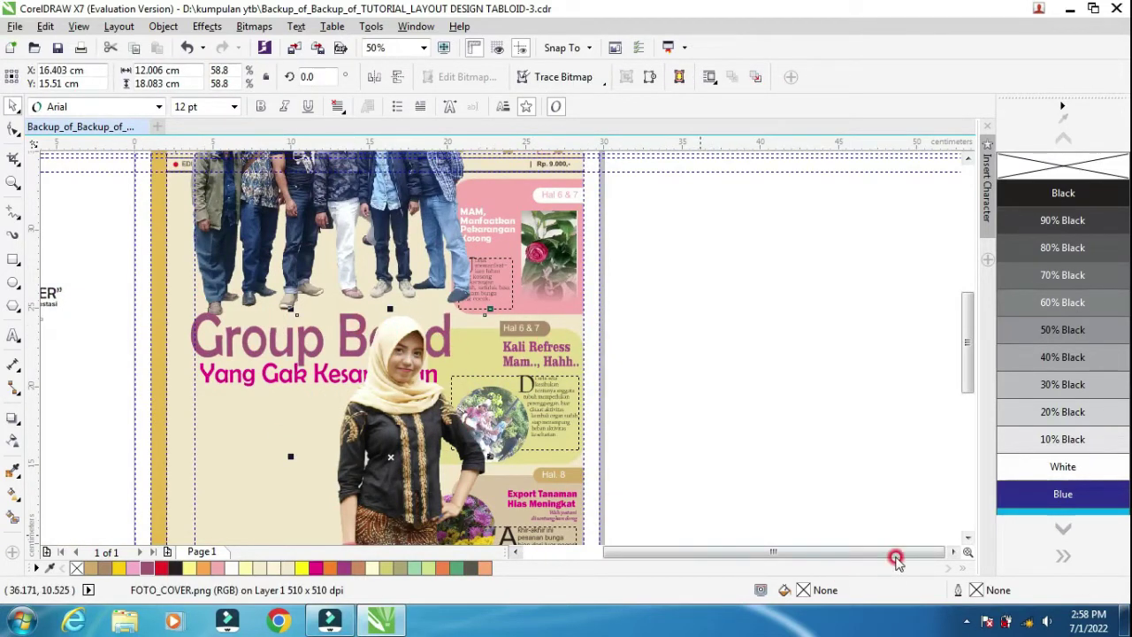
# Shift the cover photo gradually to the right until its centre is at about X 17.5 cm, keeping it above the banner.
pyautogui.click(969, 537)
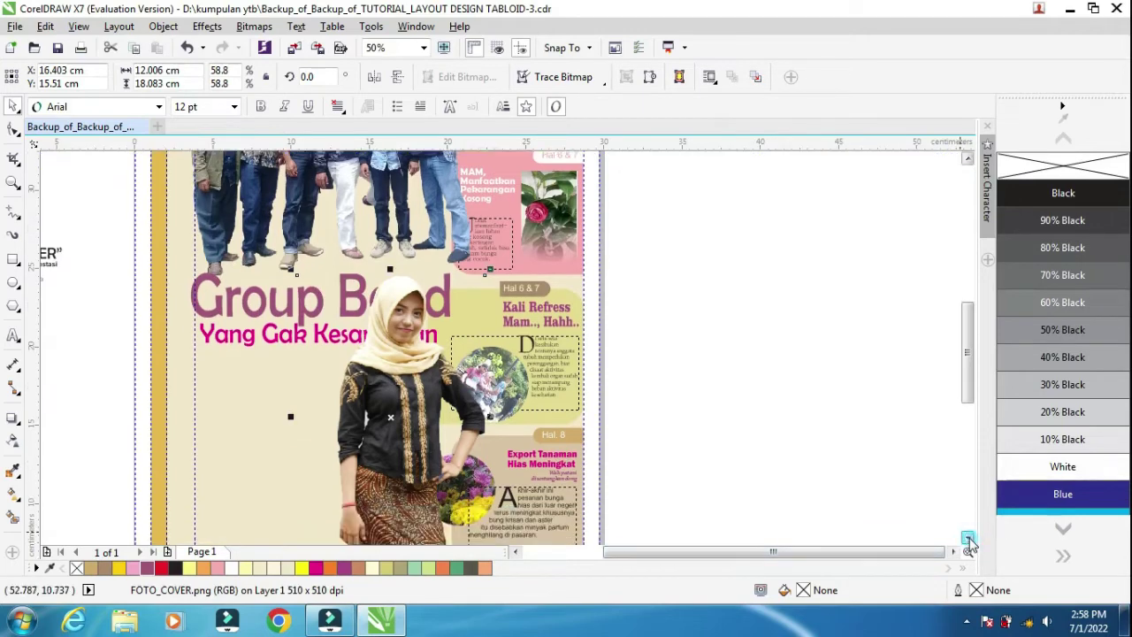
pyautogui.click(968, 537)
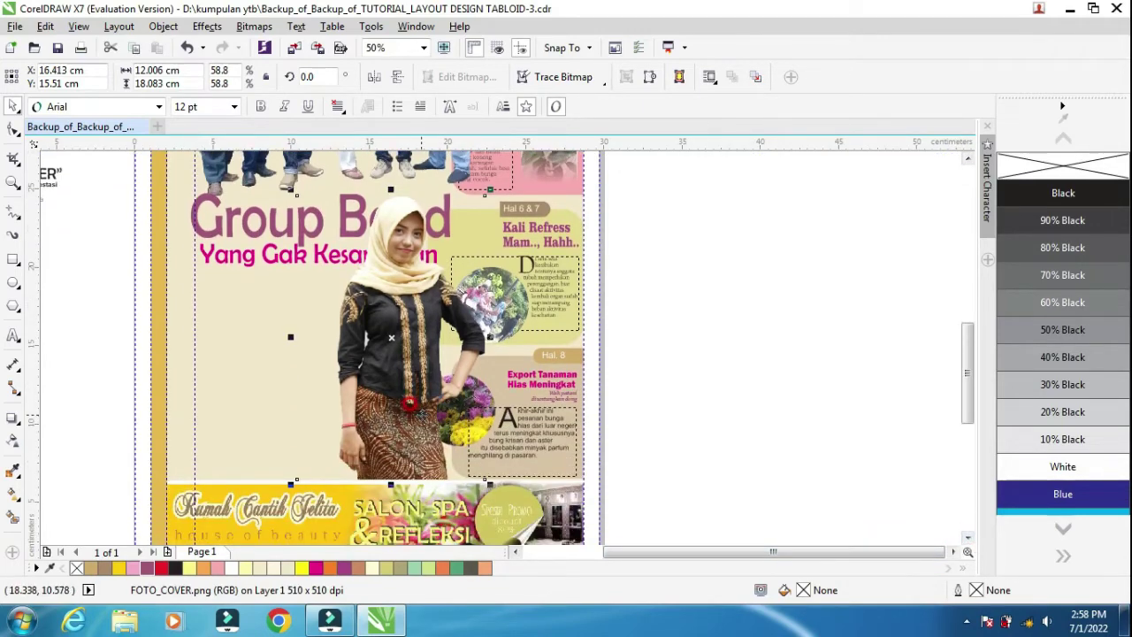
pyautogui.press('Right')
pyautogui.press('Right')
pyautogui.click(423, 413)
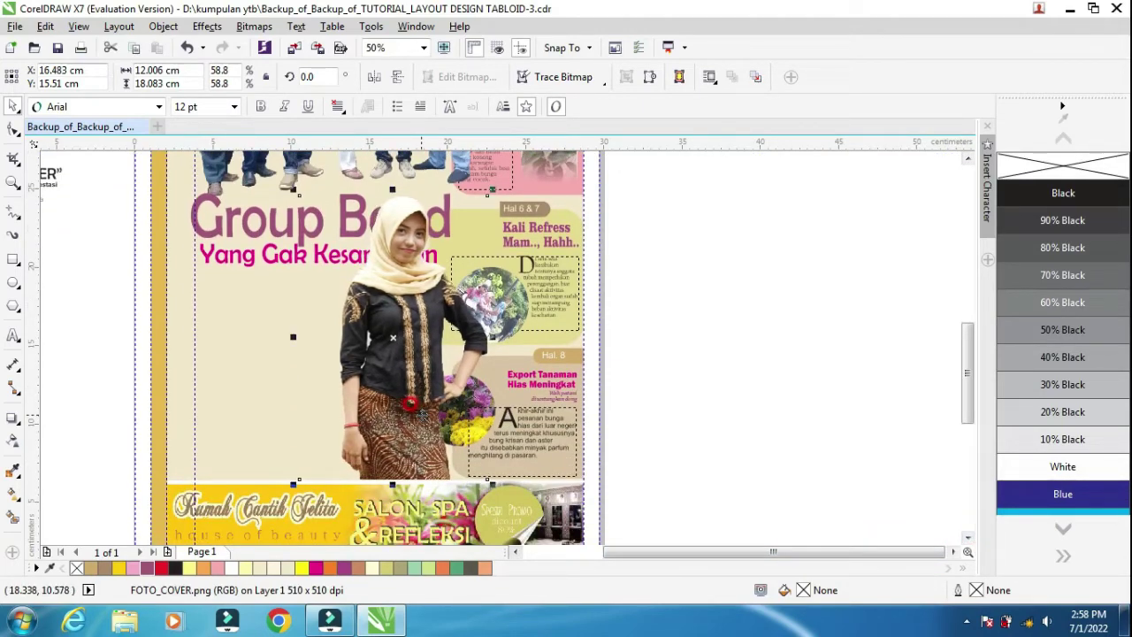
pyautogui.press('Right')
pyautogui.press('Right')
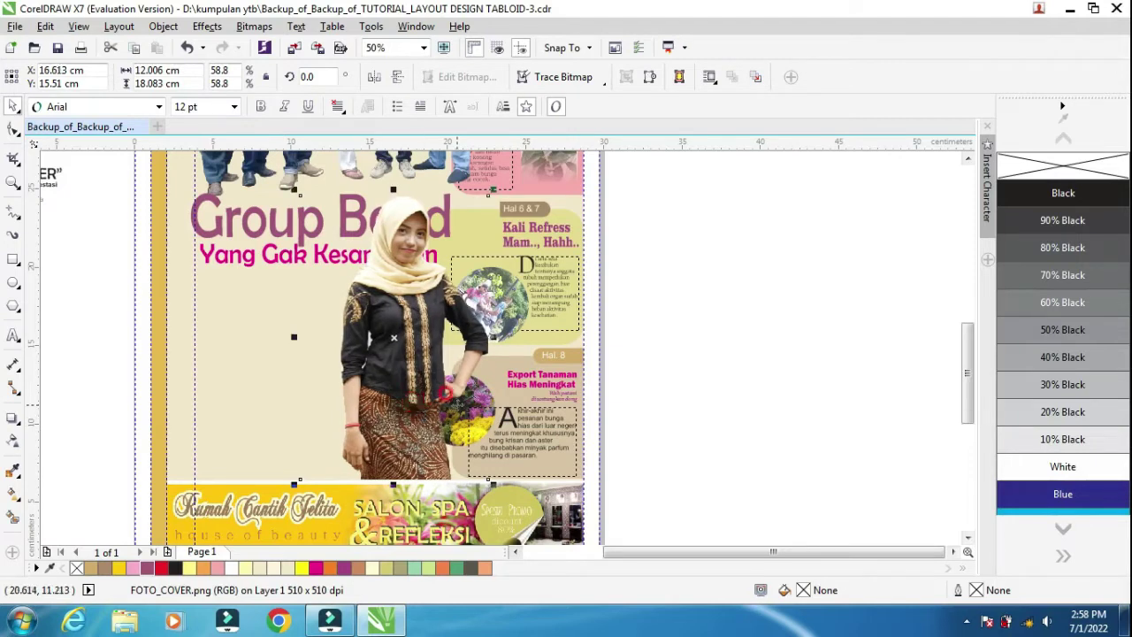
pyautogui.press('Right')
pyautogui.press('Right')
pyautogui.press('Right')
pyautogui.press('Right')
pyautogui.press('Right')
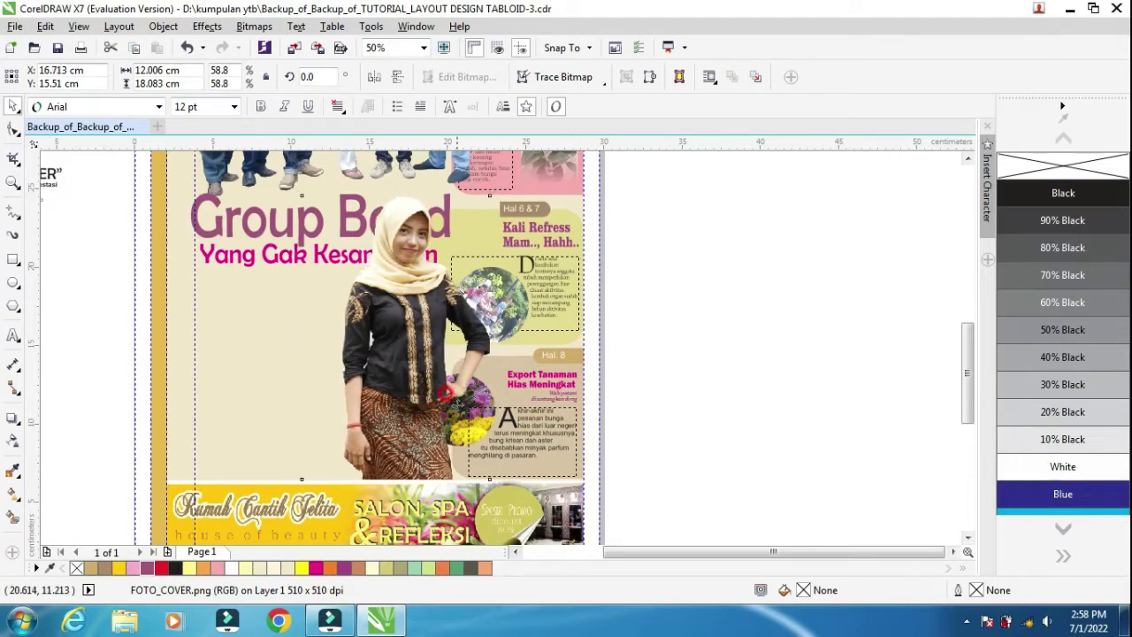
pyautogui.press('Right')
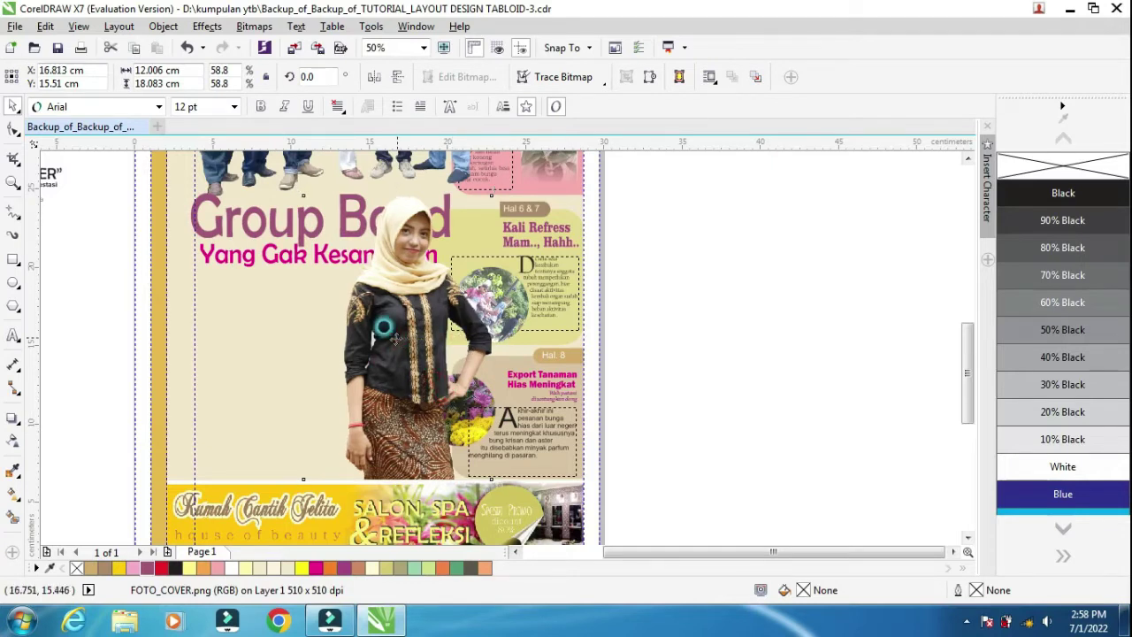
pyautogui.moveTo(395, 335); pyautogui.dragTo(406, 336)
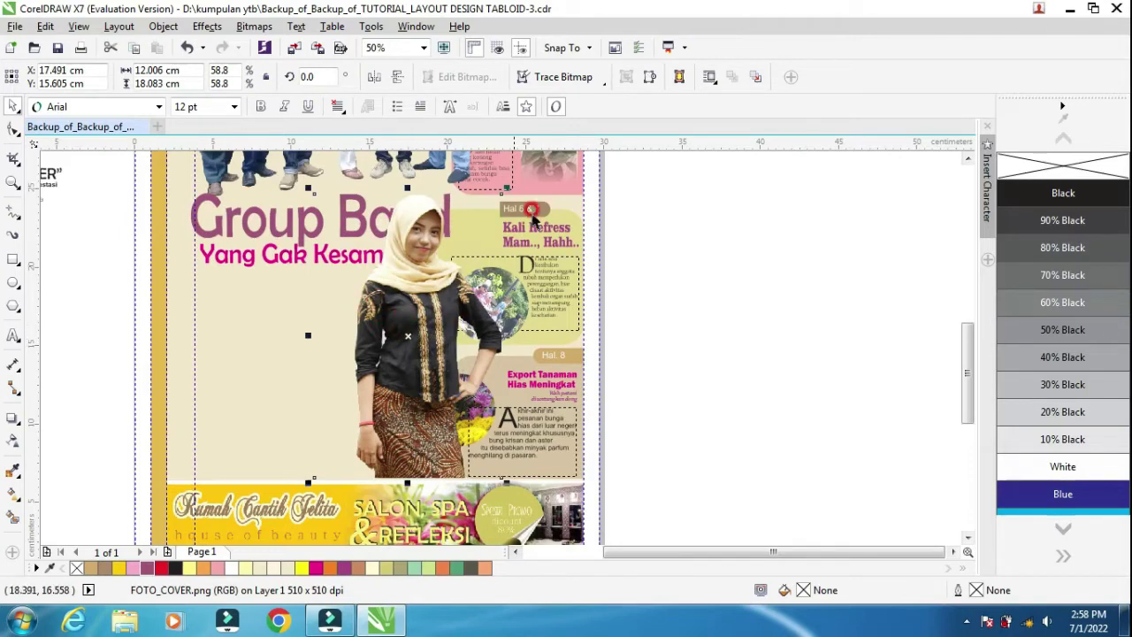
# Shrink the cover photo to about 10.9 by 16.4 cm and move it left to about X 16.3 cm.
pyautogui.moveTo(507, 188); pyautogui.dragTo(489, 214)
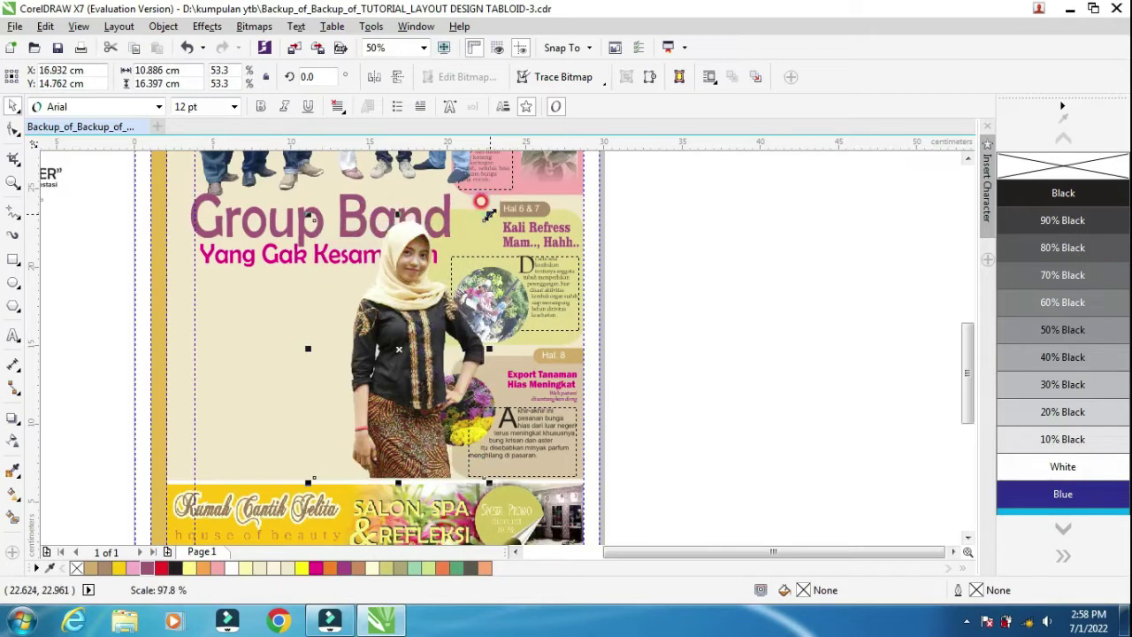
pyautogui.moveTo(413, 375); pyautogui.dragTo(402, 375)
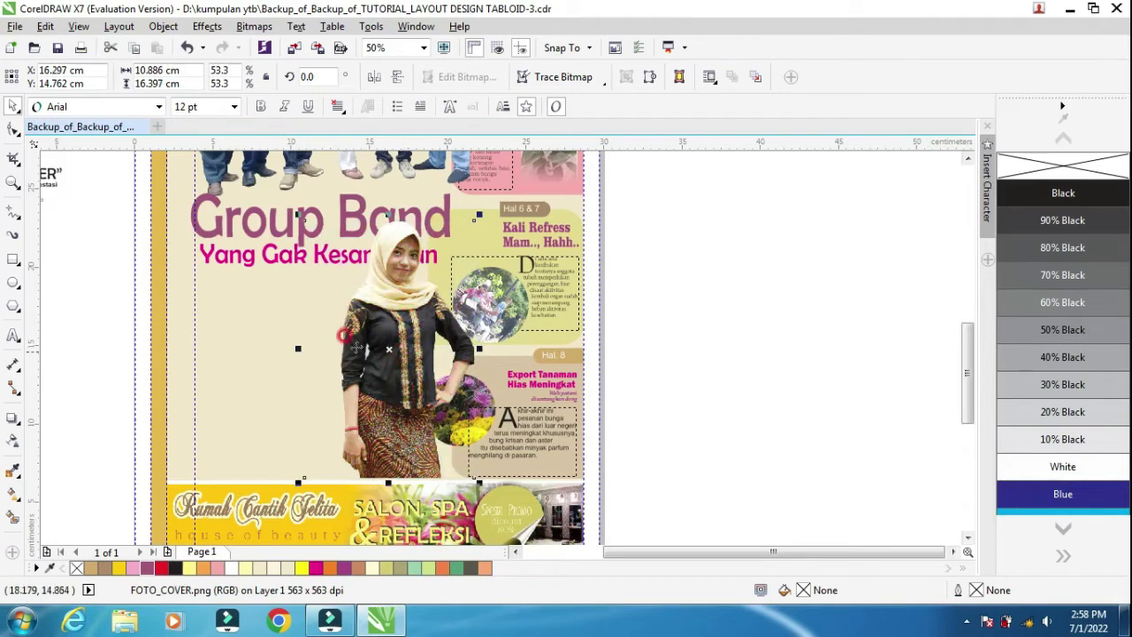
pyautogui.click(100, 225)
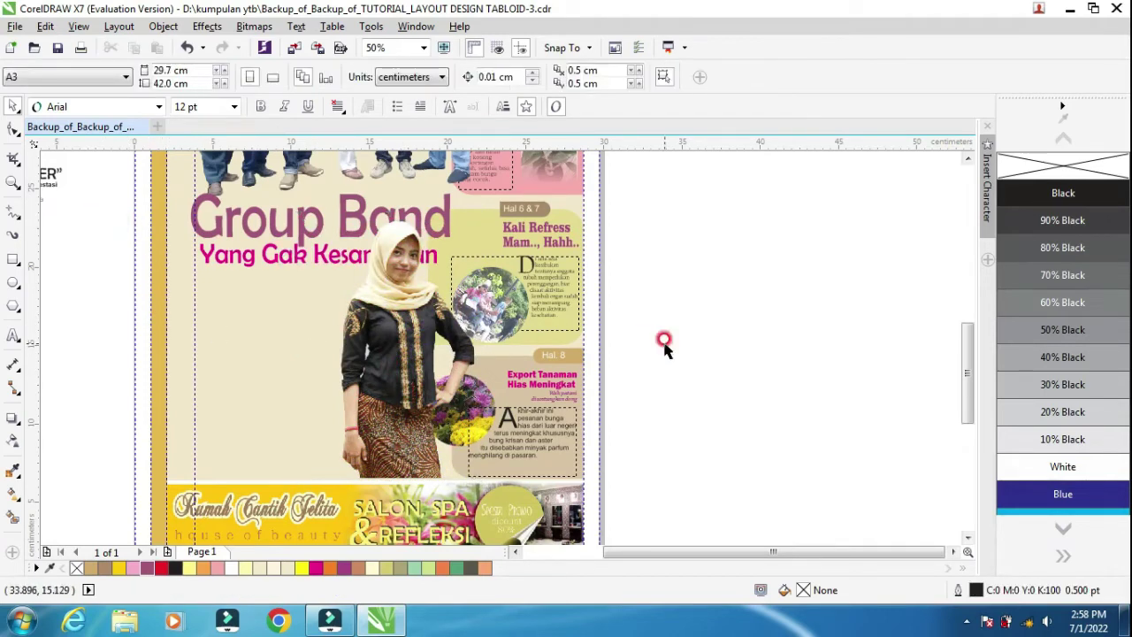
# Review the placement of the cover photo against the lower banner and the teasers beside it.
pyautogui.click(967, 538)
pyautogui.click(967, 538)
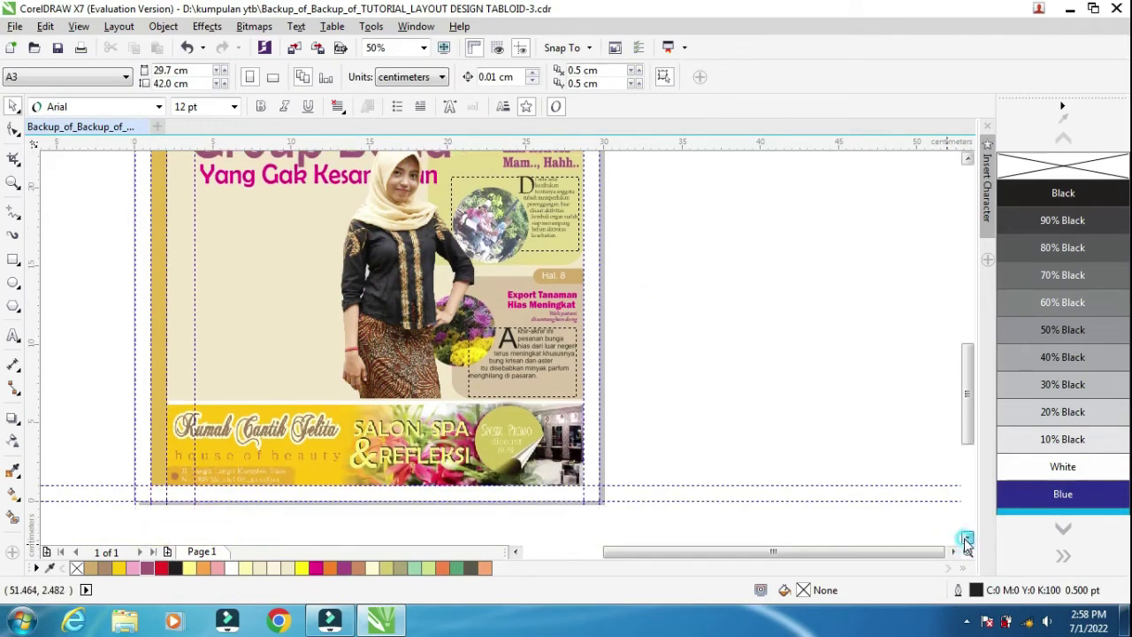
pyautogui.click(549, 254)
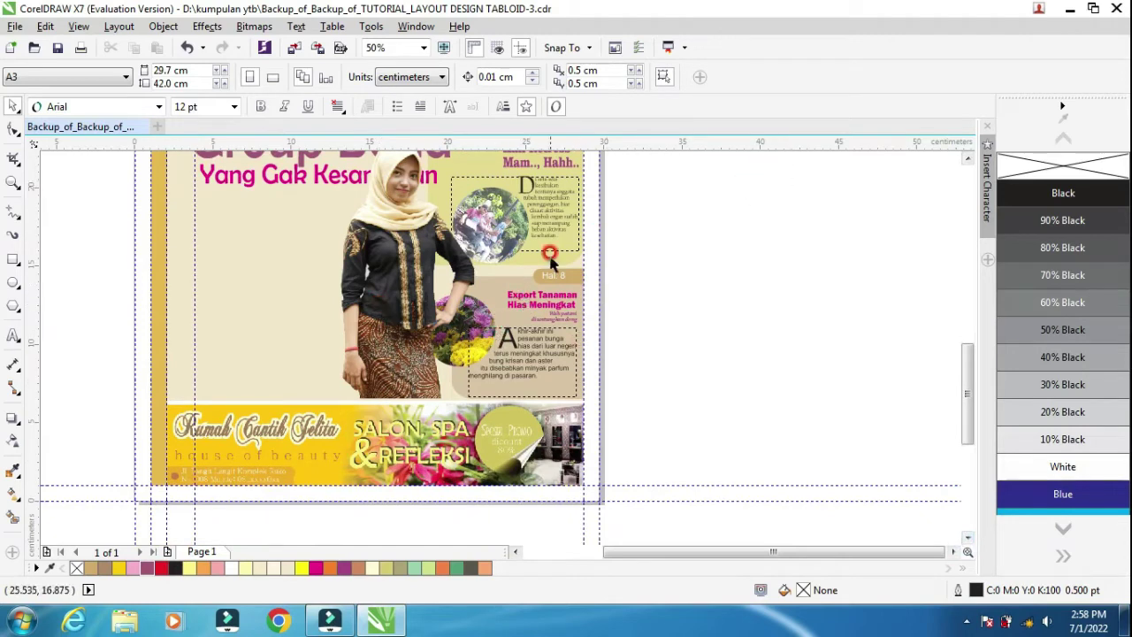
pyautogui.click(967, 157)
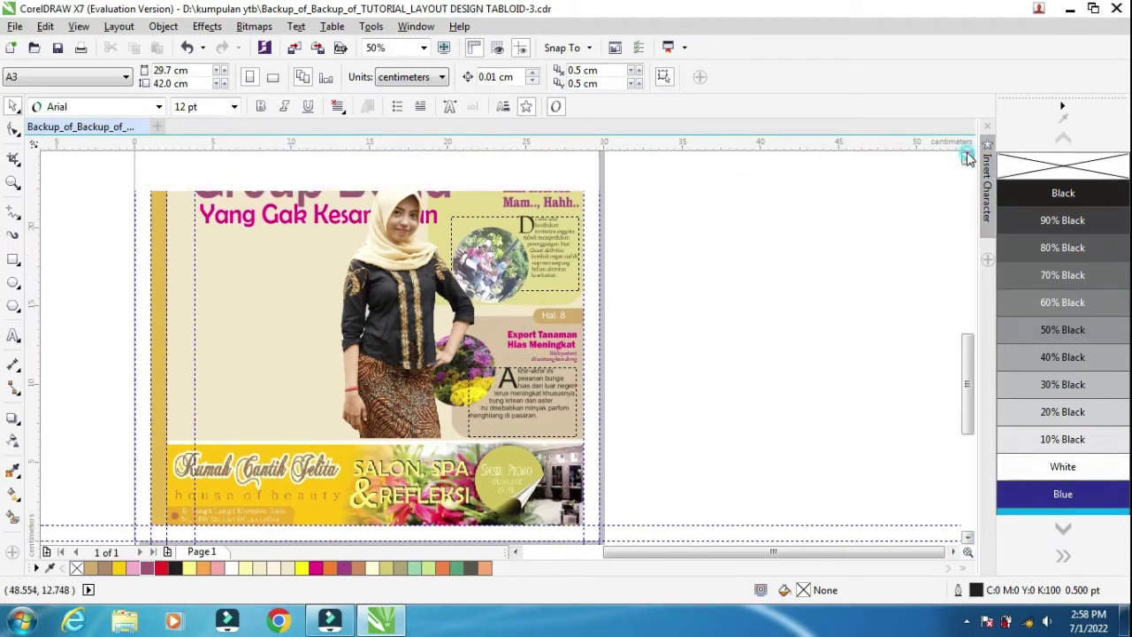
pyautogui.click(967, 158)
pyautogui.click(968, 158)
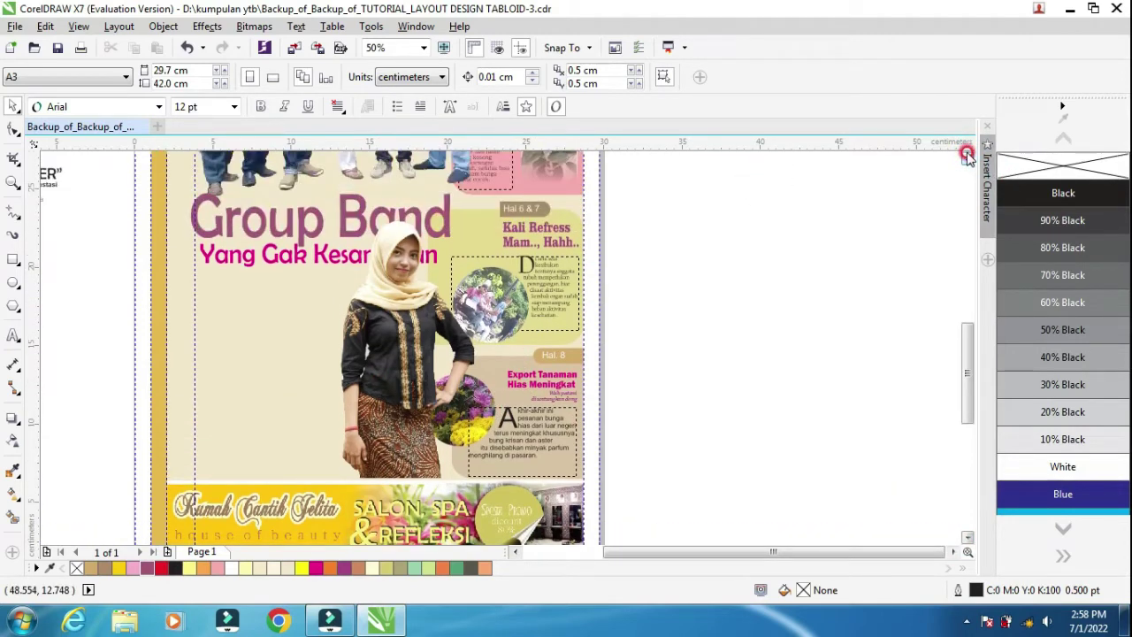
pyautogui.click(480, 194)
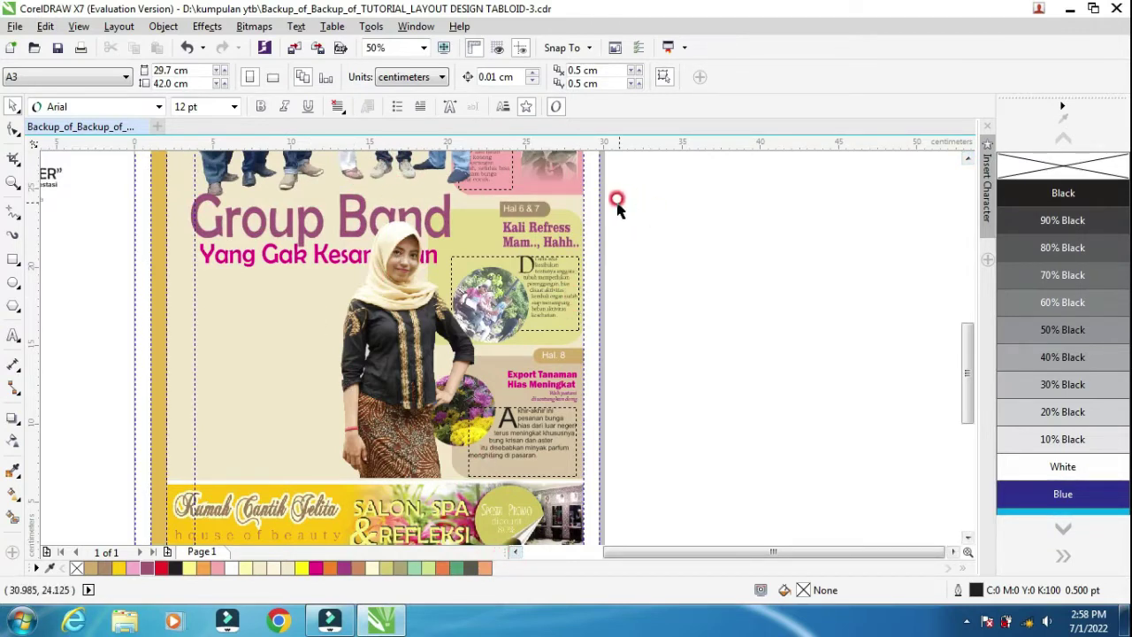
# Move the grouped "KARAKTER" teaser onto the page, below the start of "Yang Gak Kesampean" and near the gold side strip.
pyautogui.click(542, 556)
pyautogui.click(517, 553)
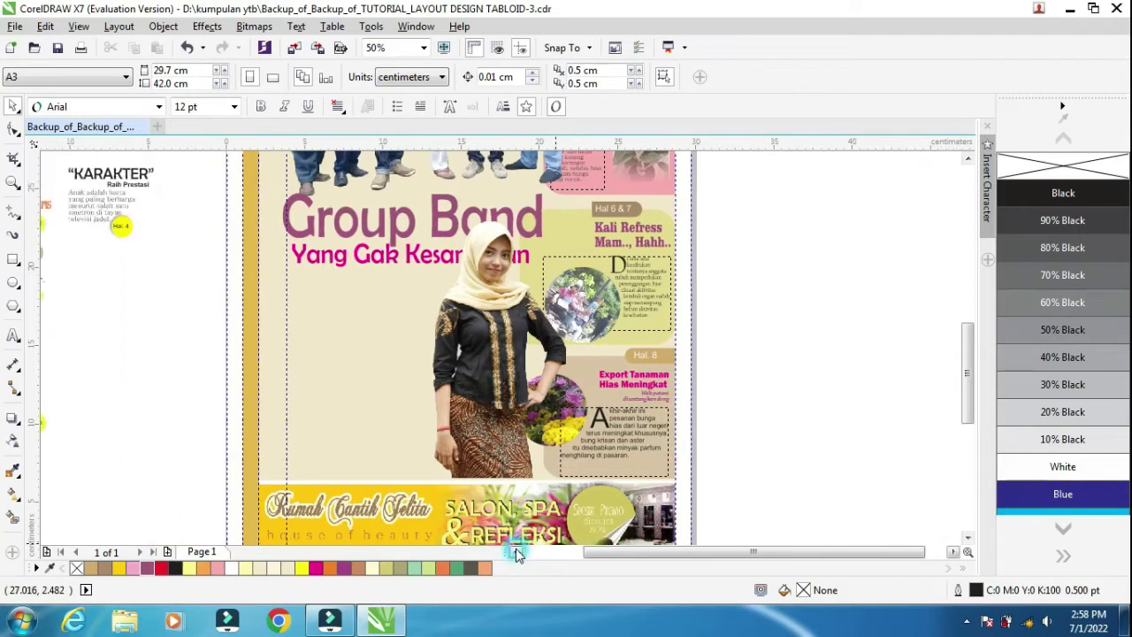
pyautogui.click(518, 553)
pyautogui.click(203, 196)
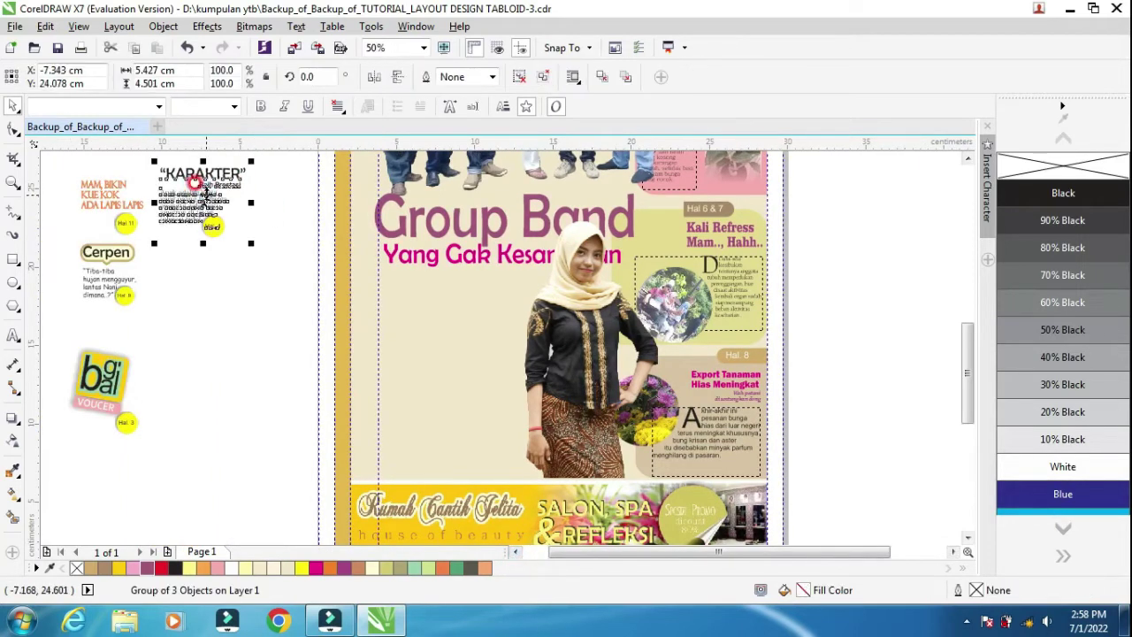
pyautogui.moveTo(205, 190); pyautogui.dragTo(412, 295)
pyautogui.scroll(2, 378, 292)
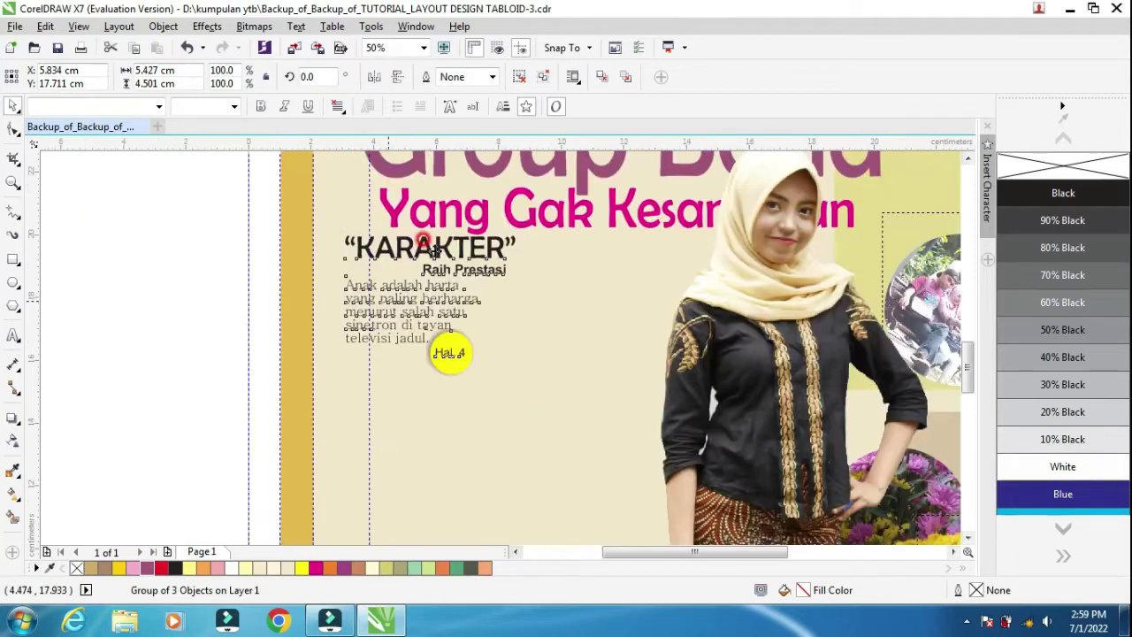
pyautogui.moveTo(361, 237)
pyautogui.mouseDown()
pyautogui.moveTo(341, 245)
pyautogui.moveTo(367, 253)
pyautogui.mouseUp()
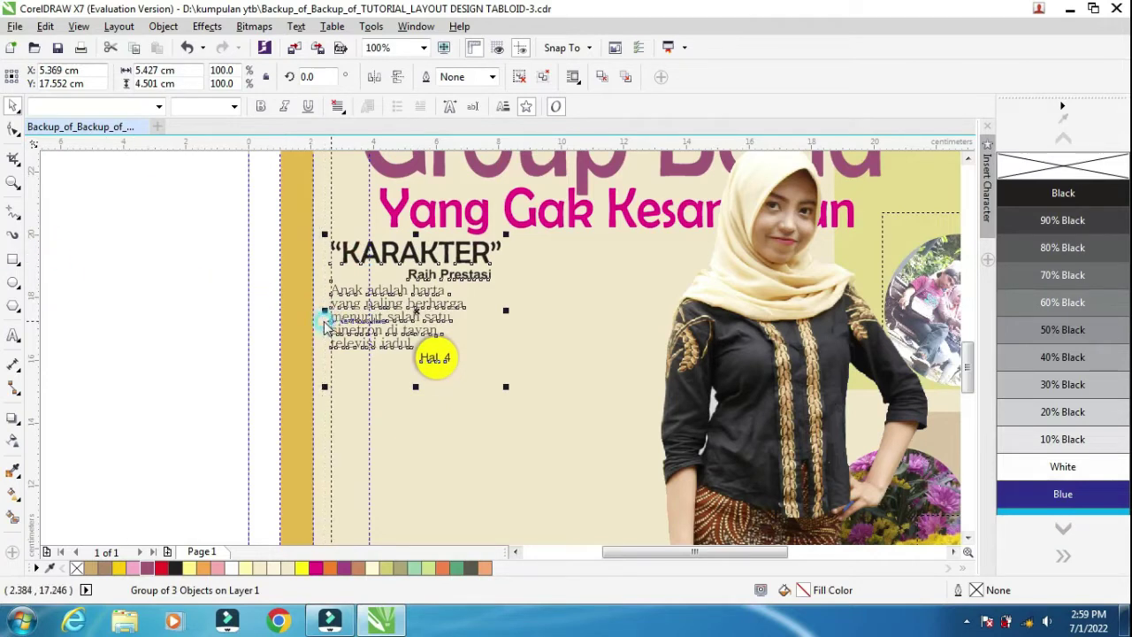
# Place a vertical guideline along the left edge of the "KARAKTER" teaser's text.
pyautogui.click(369, 294)
pyautogui.moveTo(378, 304); pyautogui.dragTo(370, 297)
pyautogui.click(305, 301)
pyautogui.scroll(-2, 305, 301)
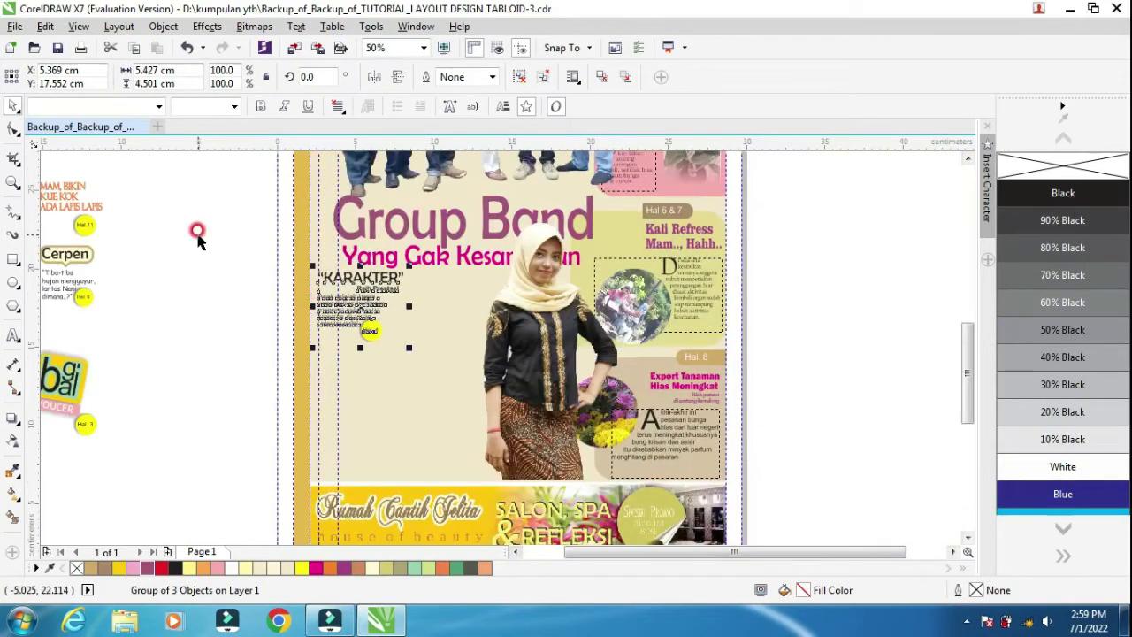
pyautogui.click(200, 233)
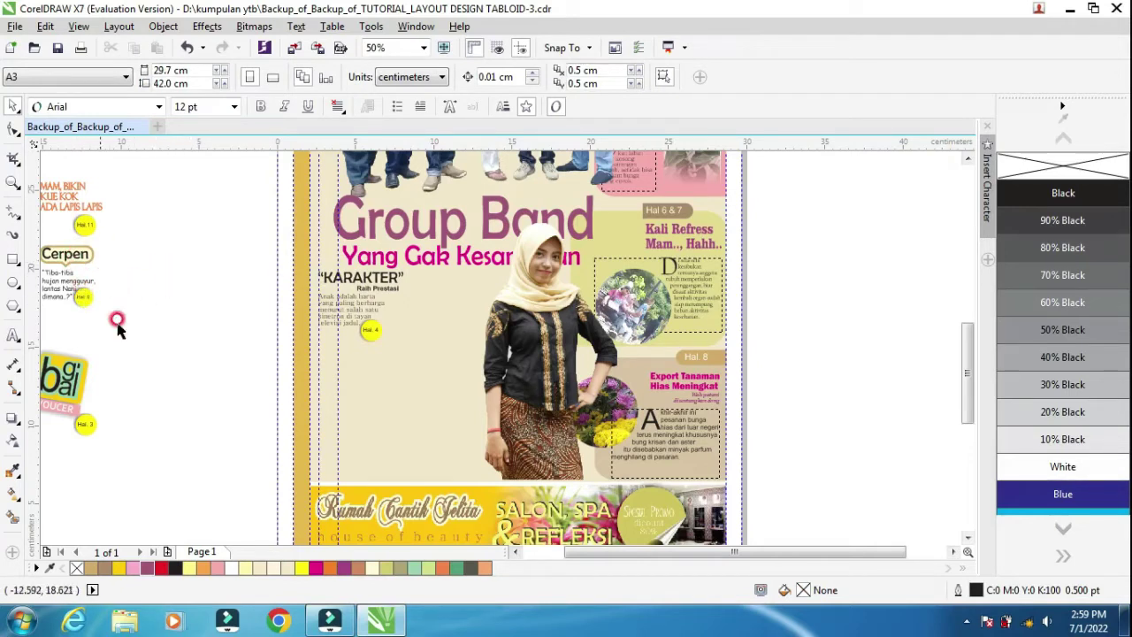
# Move the "MAM, BIKIN KUE KOK ADA LAPIS LAPIS" text onto the page between the "KARAKTER" teaser and the cover photo.
pyautogui.click(510, 554)
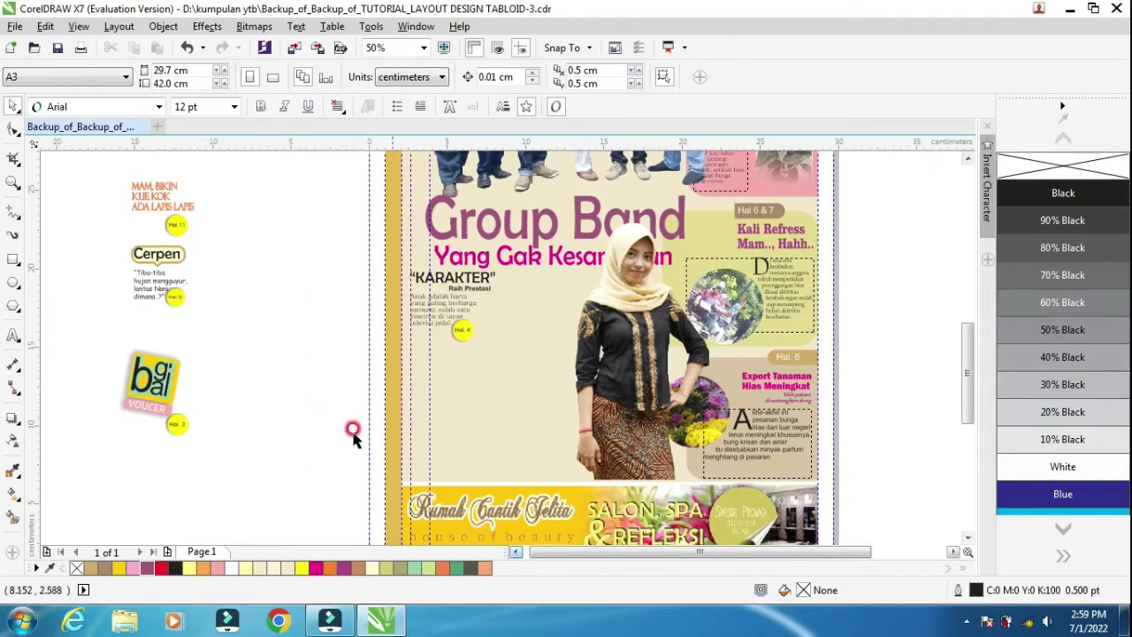
pyautogui.click(157, 196)
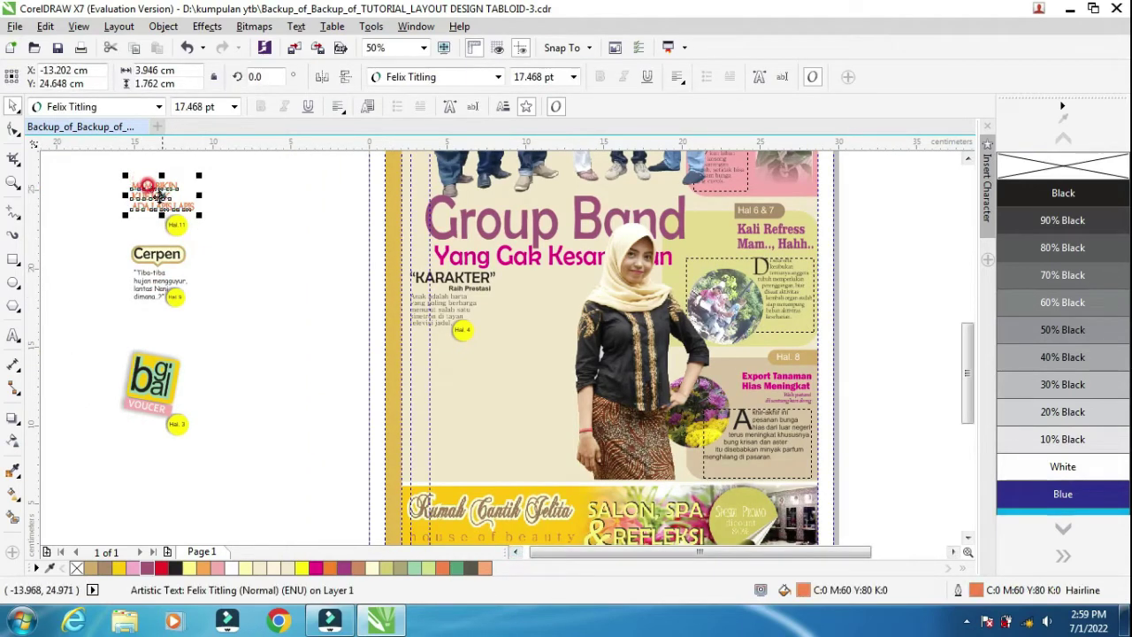
pyautogui.moveTo(162, 187); pyautogui.dragTo(533, 315)
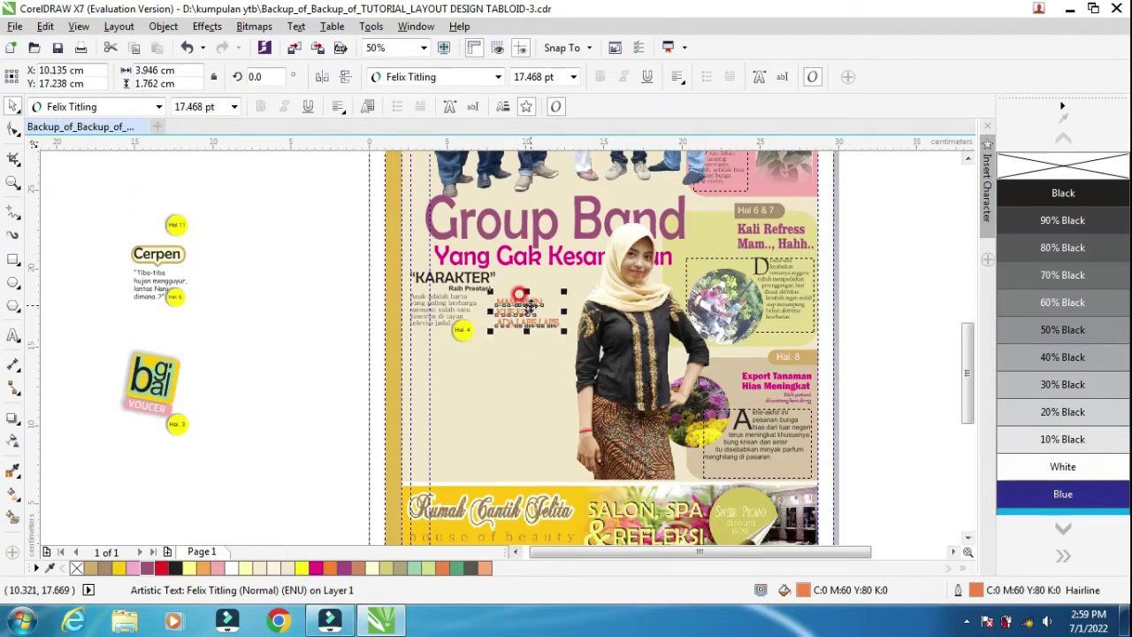
# Enlarge "MAM, BIKIN KUE KOK ADA LAPIS LAPIS" to about 21.7 pt and line up its top with the "KARAKTER" title.
pyautogui.scroll(2, 532, 312)
pyautogui.moveTo(593, 282); pyautogui.dragTo(652, 243)
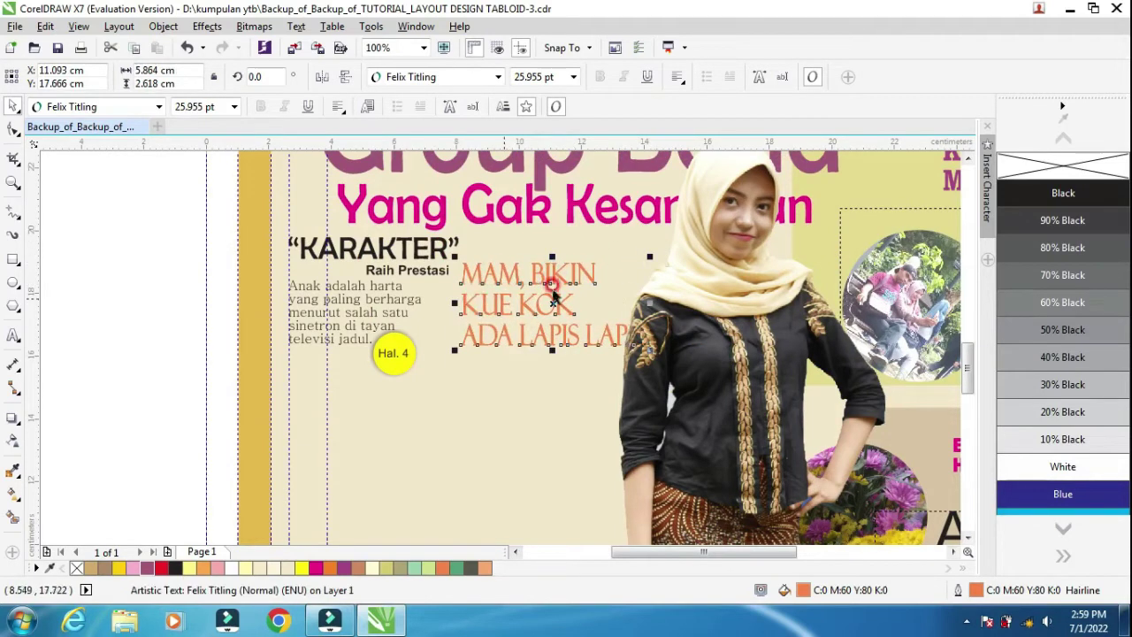
pyautogui.moveTo(649, 350); pyautogui.dragTo(637, 344)
pyautogui.moveTo(552, 302); pyautogui.dragTo(565, 277)
pyautogui.moveTo(647, 305)
pyautogui.mouseDown()
pyautogui.moveTo(633, 309)
pyautogui.moveTo(646, 325)
pyautogui.mouseUp()
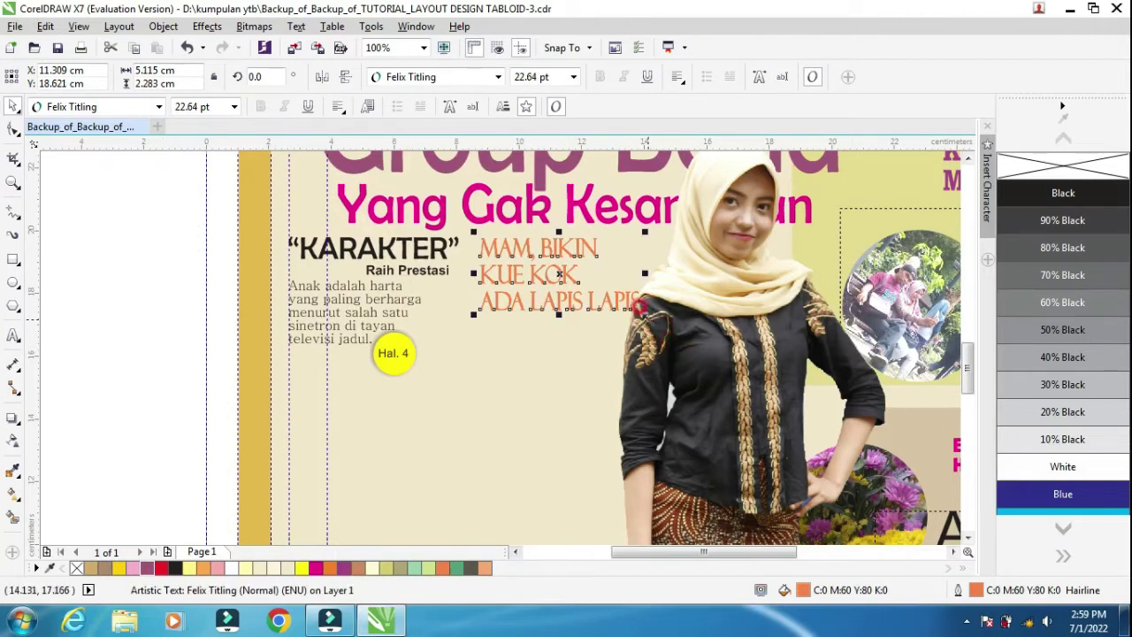
pyautogui.moveTo(640, 308); pyautogui.dragTo(629, 304)
pyautogui.click(91, 209)
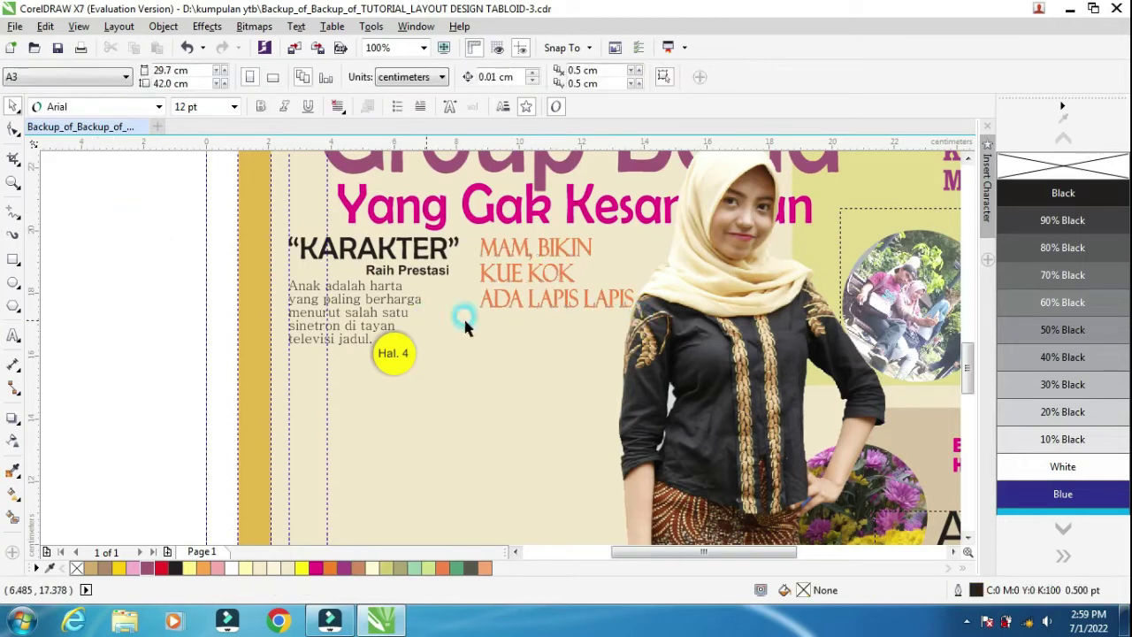
# Stretch "MAM, BIKIN KUE KOK ADA LAPIS LAPIS" slightly wider toward the "KARAKTER" teaser.
pyautogui.click(532, 277)
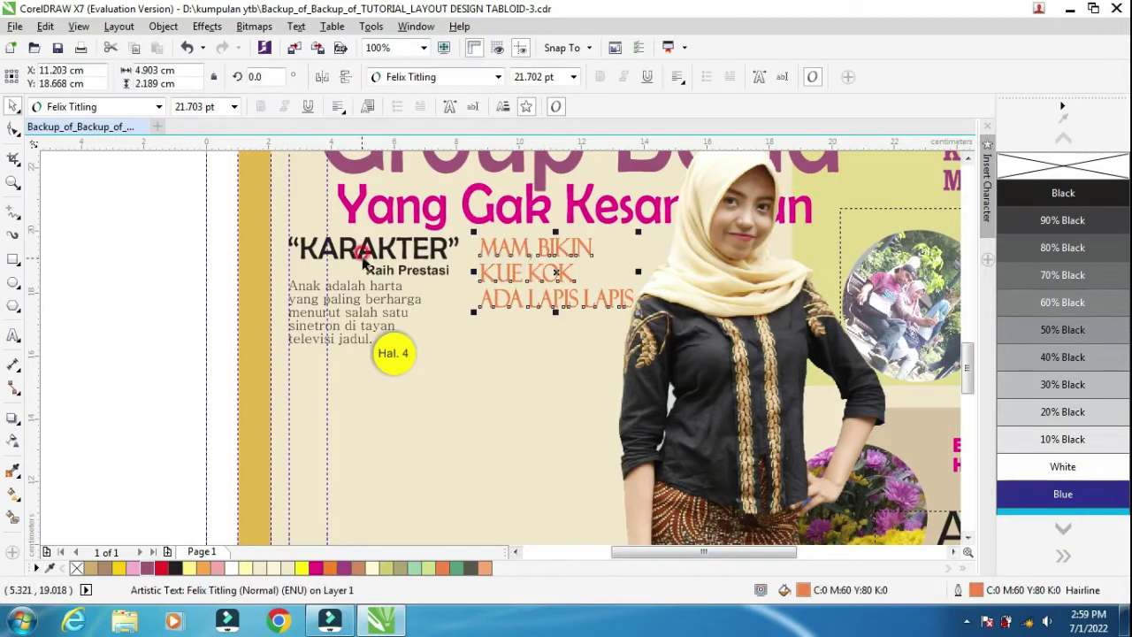
pyautogui.moveTo(475, 276); pyautogui.dragTo(469, 276)
pyautogui.click(121, 226)
pyautogui.scroll(-2, 118, 285)
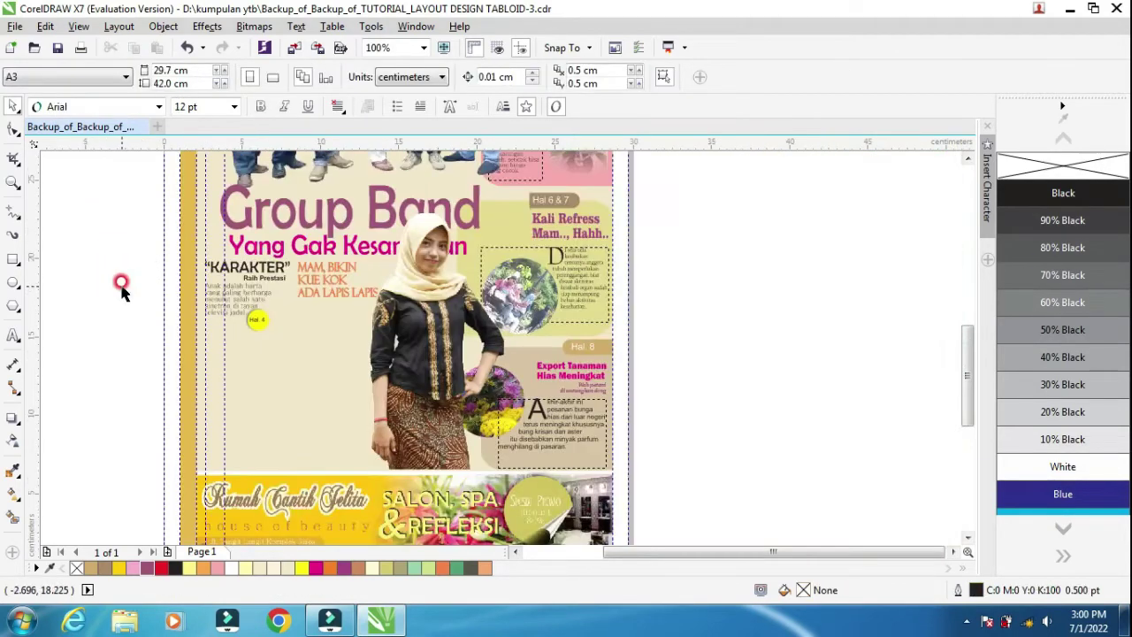
pyautogui.click(528, 559)
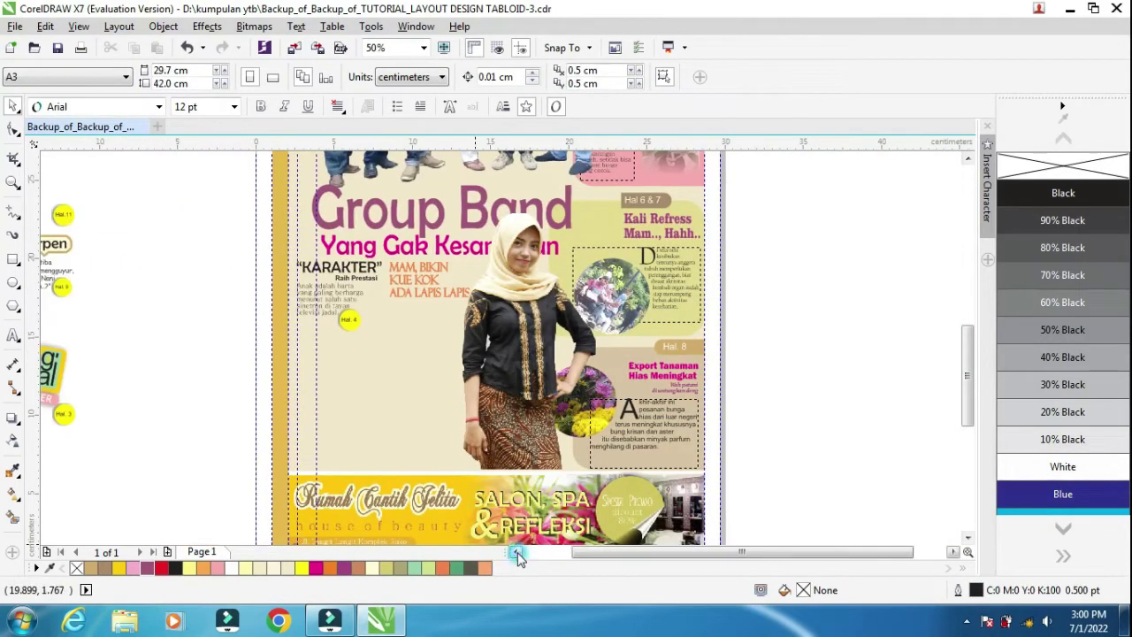
# Move the "Hal. 11" badge from beside the page to the end of the "MAM, BIKIN" line.
pyautogui.click(528, 559)
pyautogui.click(155, 214)
pyautogui.moveTo(155, 214); pyautogui.dragTo(554, 268)
pyautogui.click(240, 287)
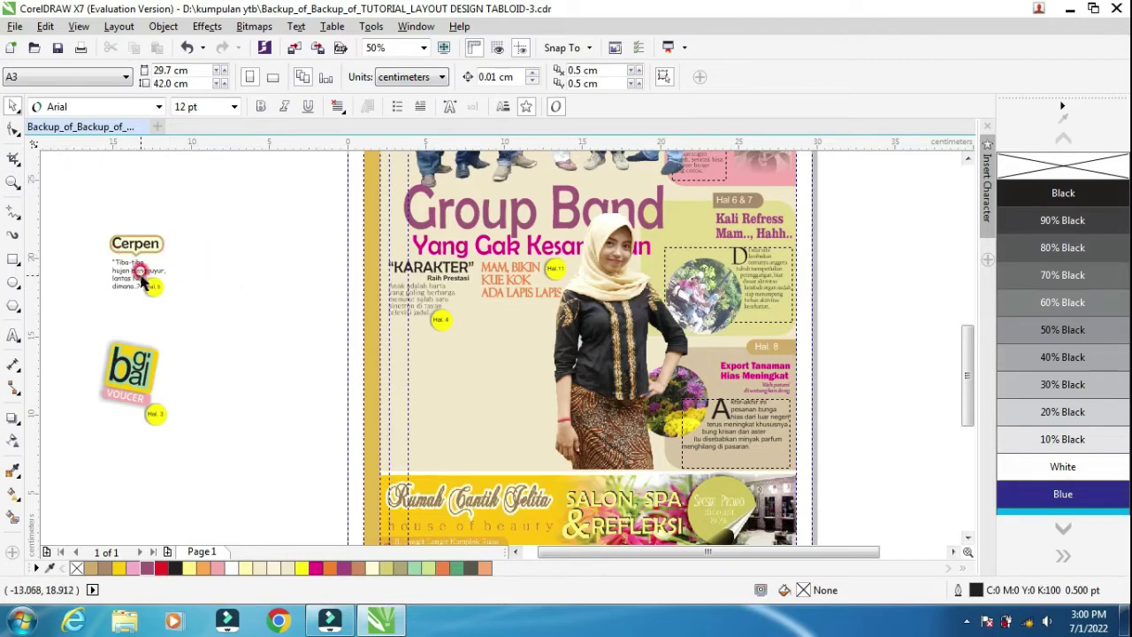
# Select the whole "Cerpen" teaser with its text and "Hal. 9" badge and move it onto the page below the "KARAKTER" teaser.
pyautogui.click(130, 281)
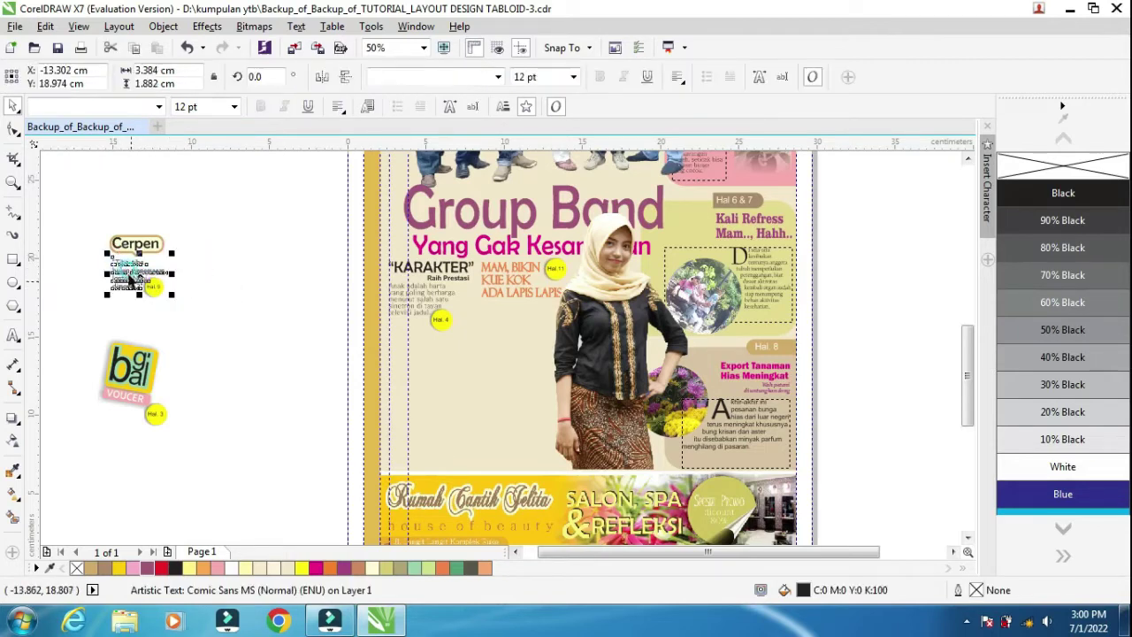
pyautogui.moveTo(83, 219); pyautogui.dragTo(234, 323)
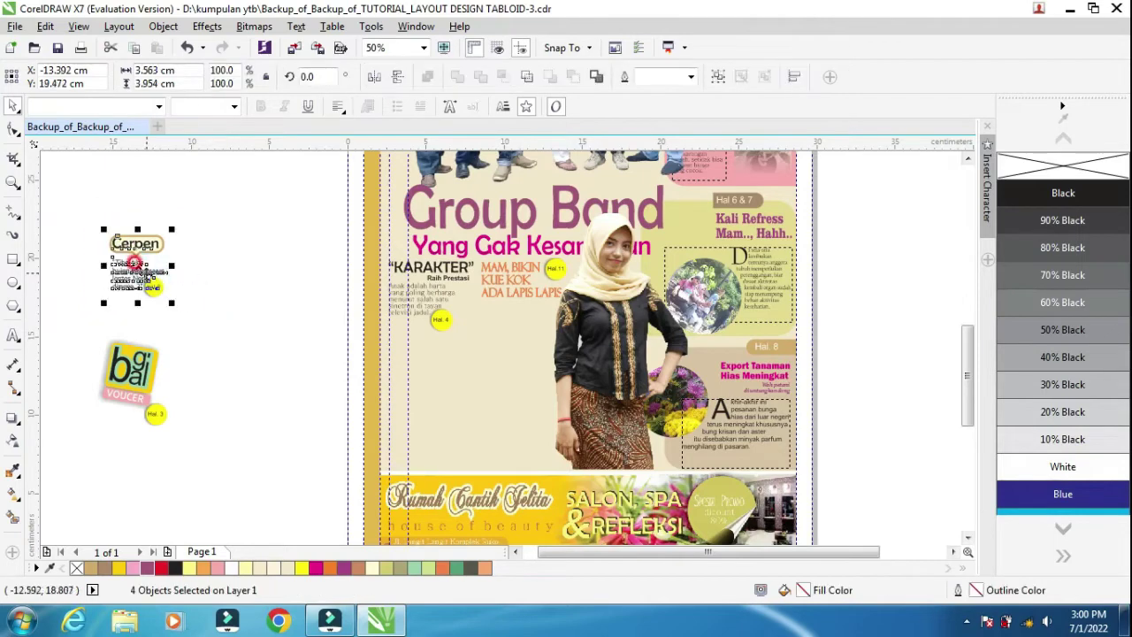
pyautogui.moveTo(135, 265); pyautogui.dragTo(413, 393)
pyautogui.click(320, 354)
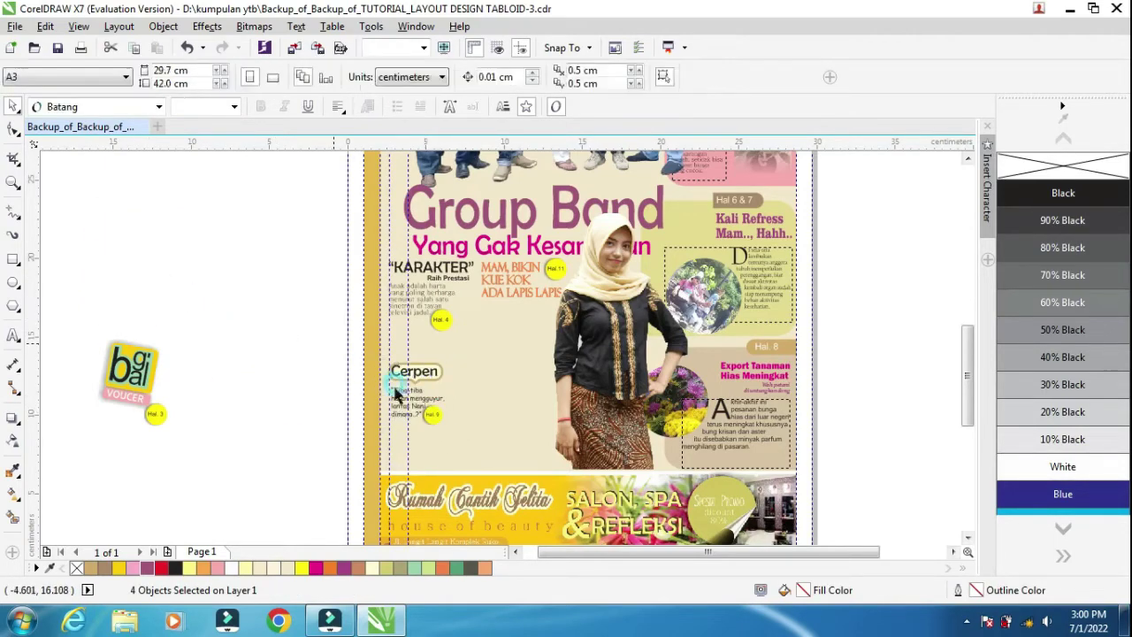
pyautogui.scroll(2, 439, 398)
pyautogui.scroll(2, 402, 379)
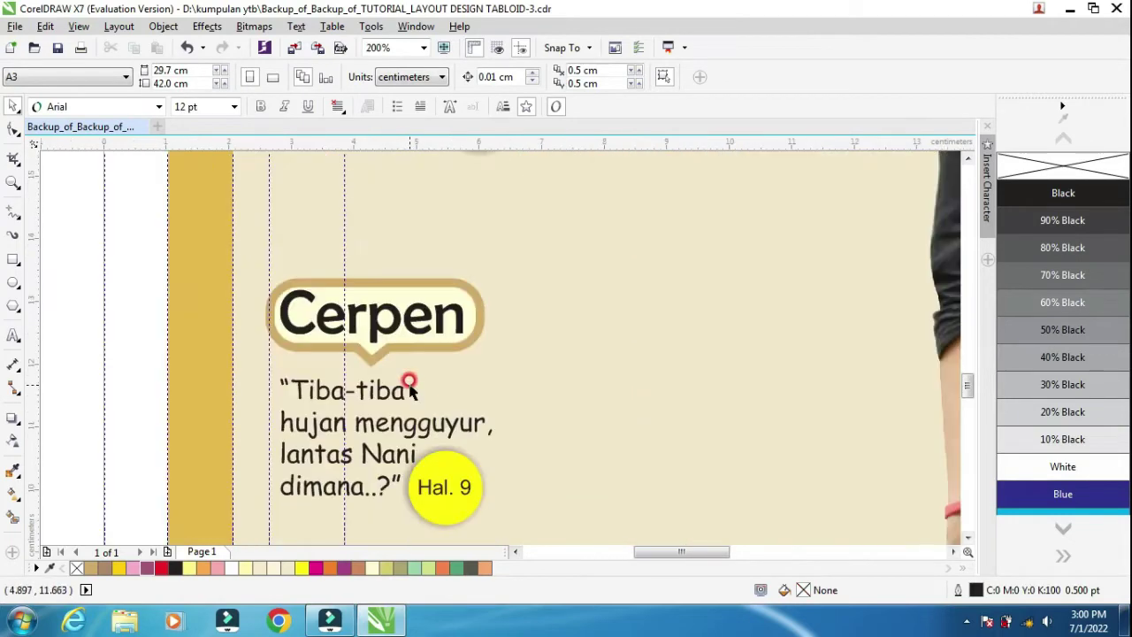
pyautogui.click(389, 327)
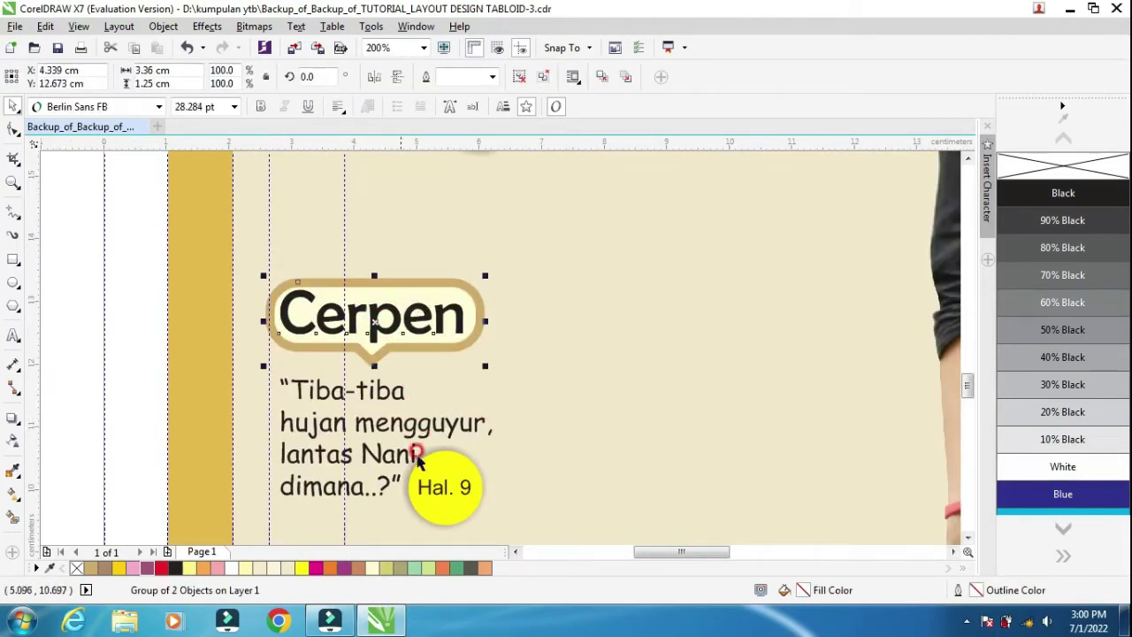
pyautogui.scroll(-2, 442, 468)
pyautogui.click(278, 366)
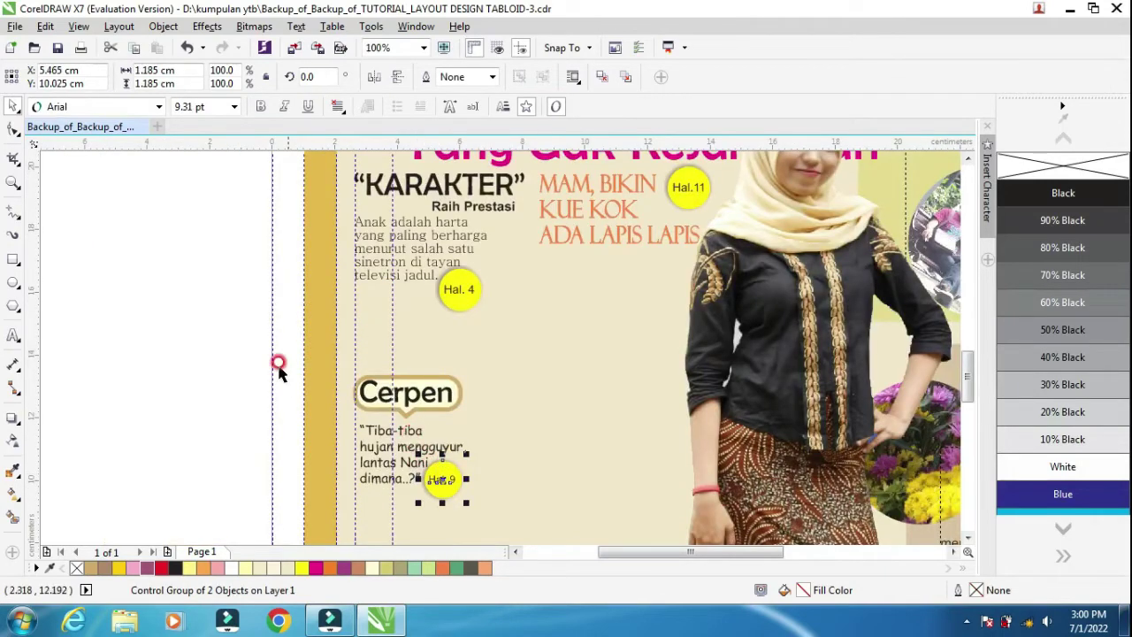
# Group the four objects of the "Cerpen" teaser and shift the group about 1 cm down.
pyautogui.click(963, 568)
pyautogui.click(968, 539)
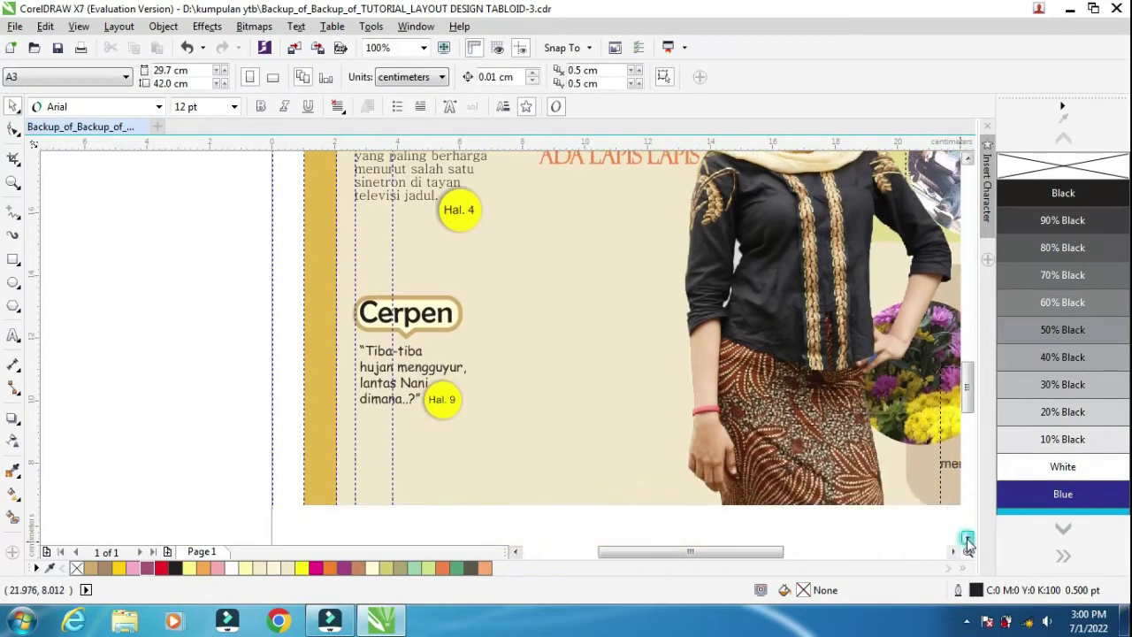
pyautogui.click(431, 390)
pyautogui.moveTo(226, 248); pyautogui.dragTo(560, 470)
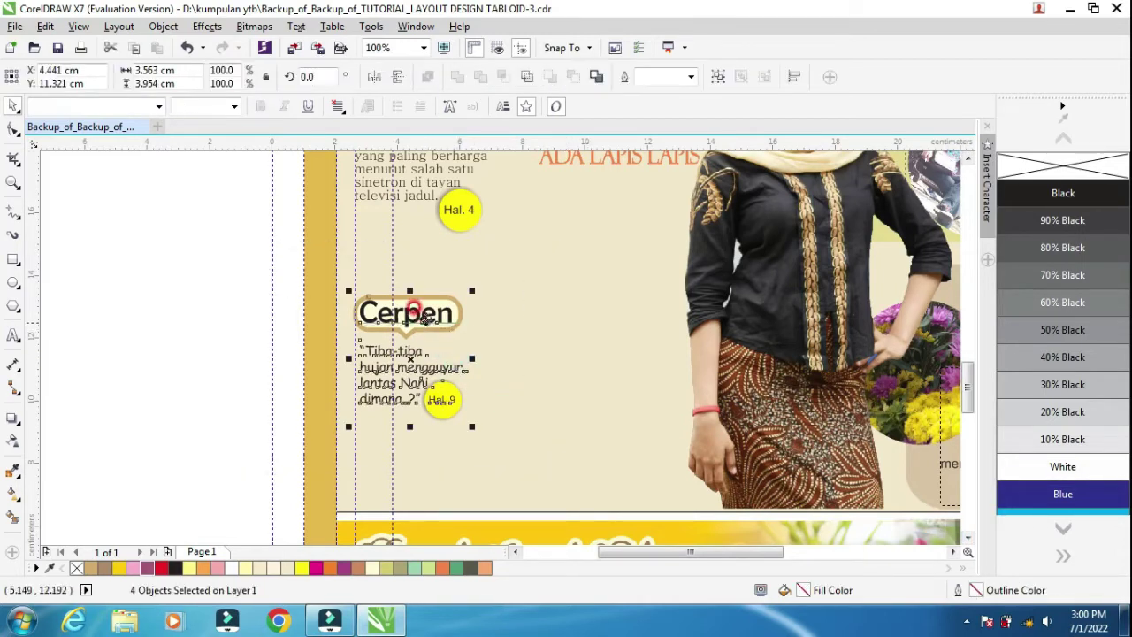
pyautogui.hotkey('ctrl', 'g')
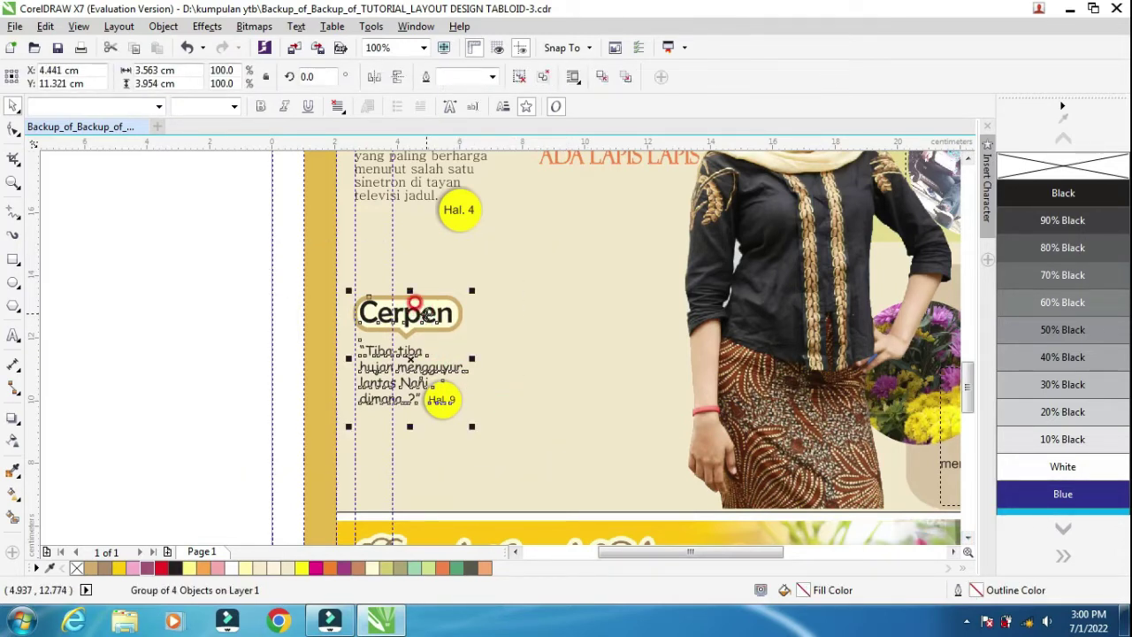
pyautogui.moveTo(410, 316); pyautogui.dragTo(414, 346)
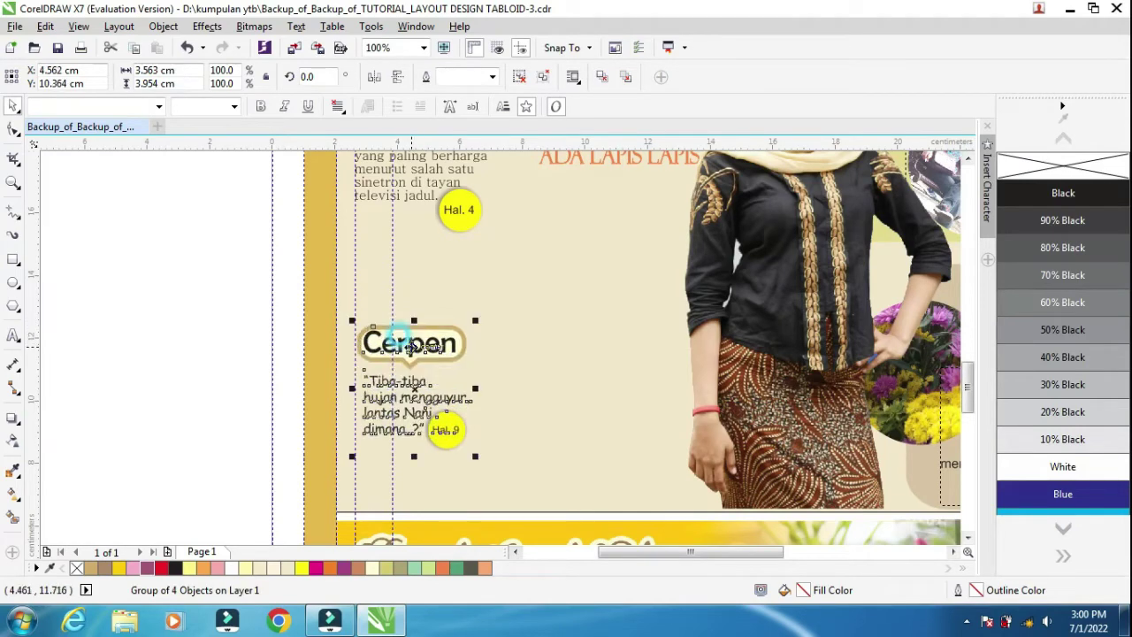
pyautogui.click(129, 240)
# Move the "KARAKTER" teaser down, closer to the "Cerpen" teaser, keeping it along the same vertical guideline.
pyautogui.scroll(4, 971, 161)
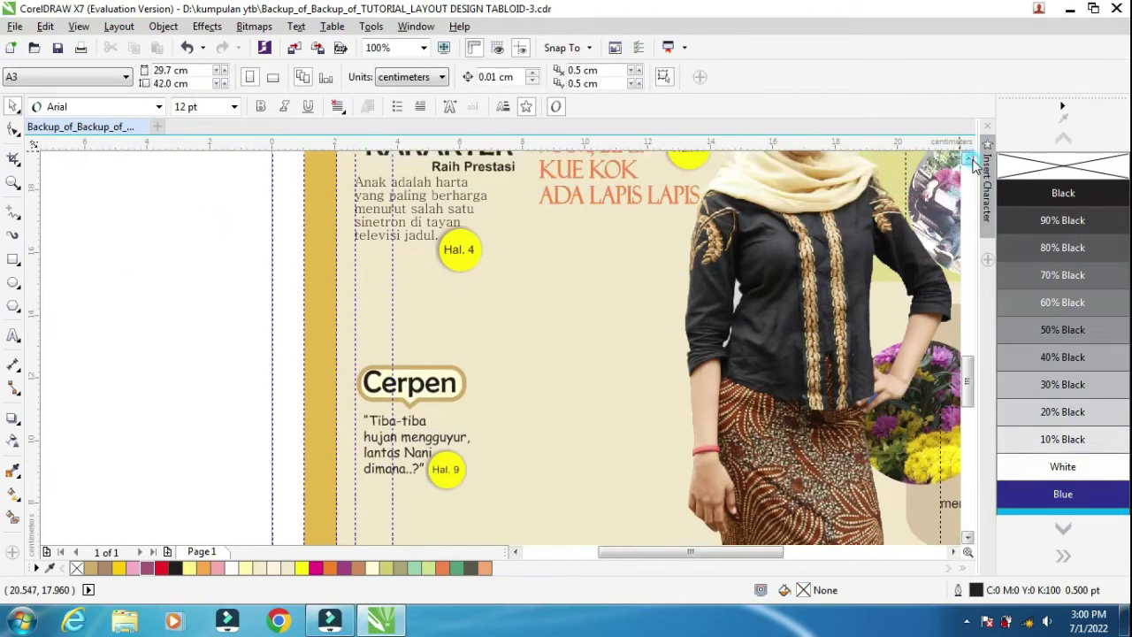
pyautogui.scroll(2, 971, 161)
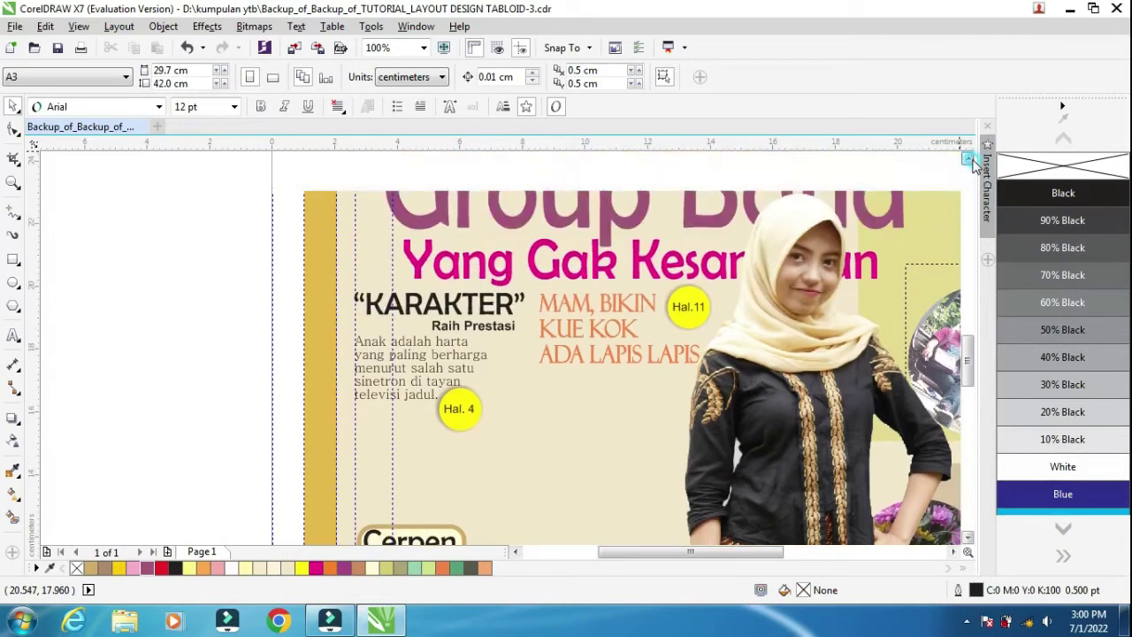
pyautogui.click(447, 305)
pyautogui.moveTo(446, 305); pyautogui.dragTo(442, 341)
pyautogui.click(221, 296)
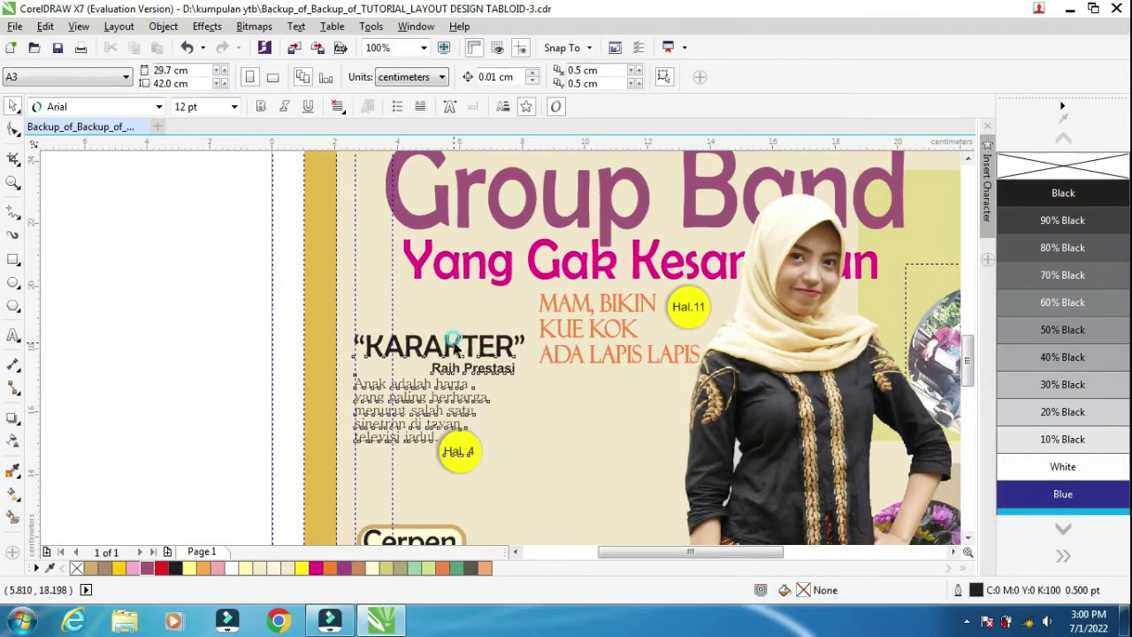
pyautogui.moveTo(451, 343); pyautogui.dragTo(445, 368)
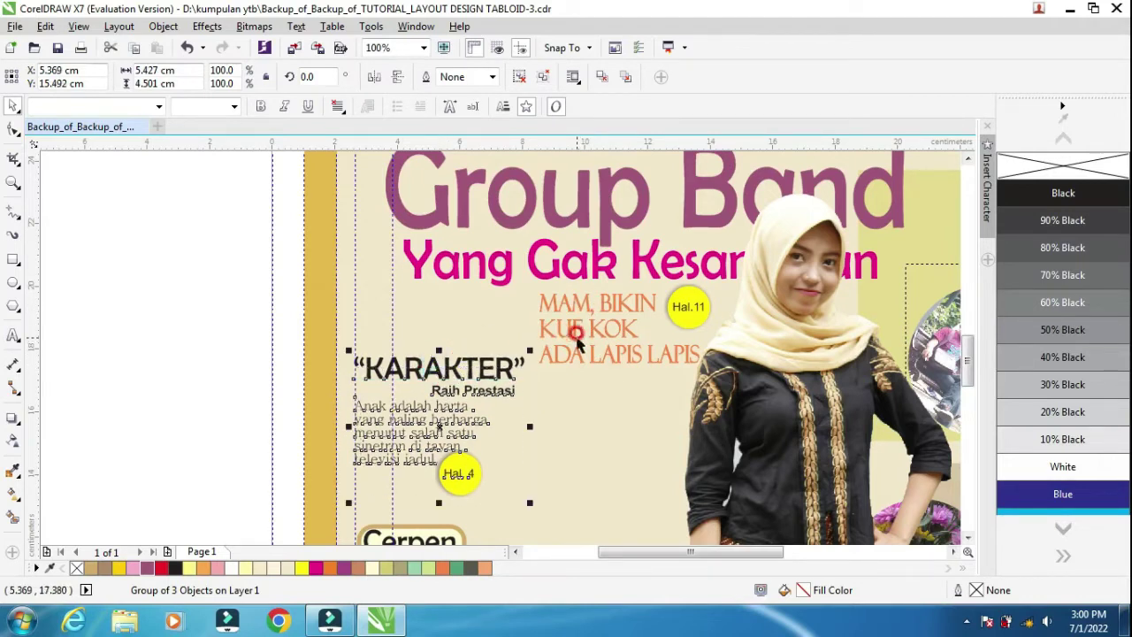
pyautogui.click(564, 325)
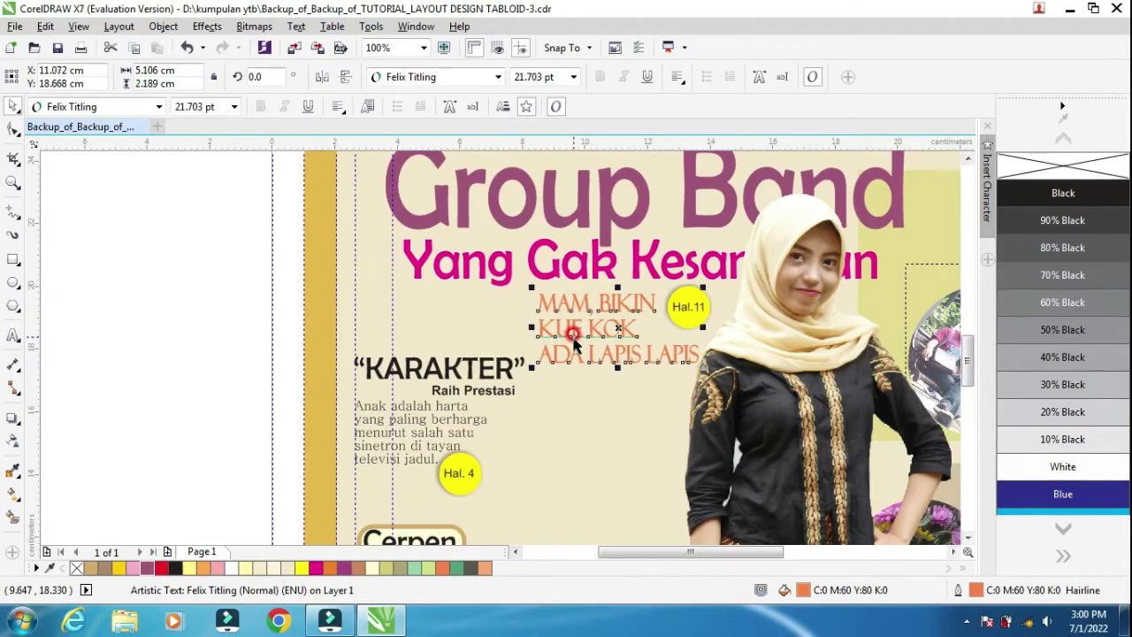
pyautogui.click(141, 271)
# Place the "VOUCER" logo between the "Cerpen" teaser and the cover photo and enlarge it to about 5.4 x 6.1 cm.
pyautogui.scroll(-1, 287, 327)
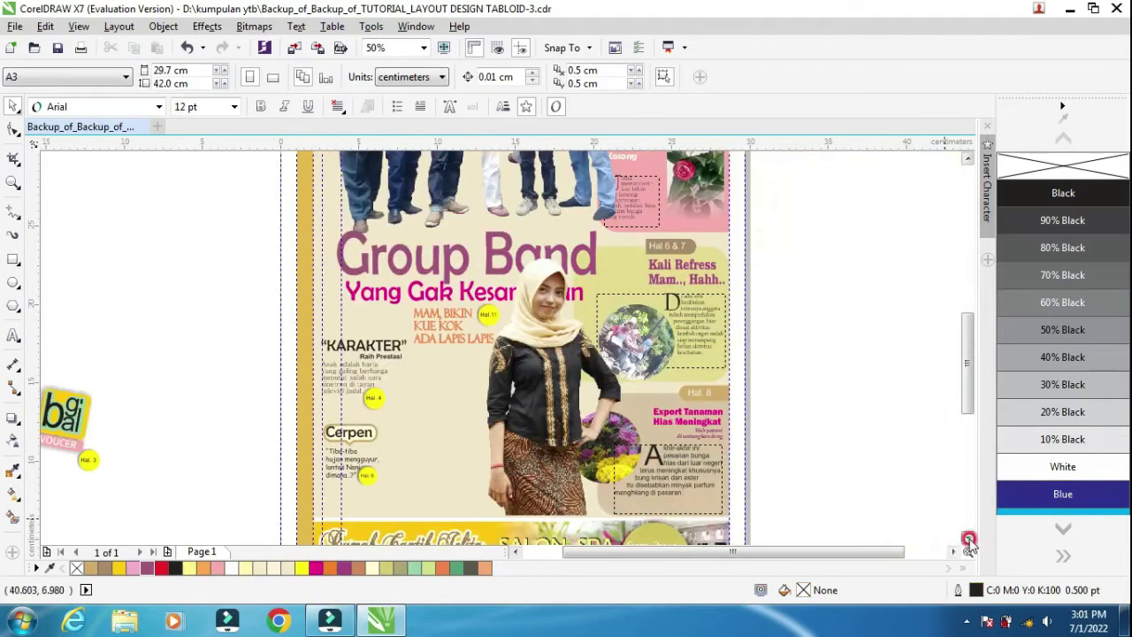
pyautogui.click(968, 538)
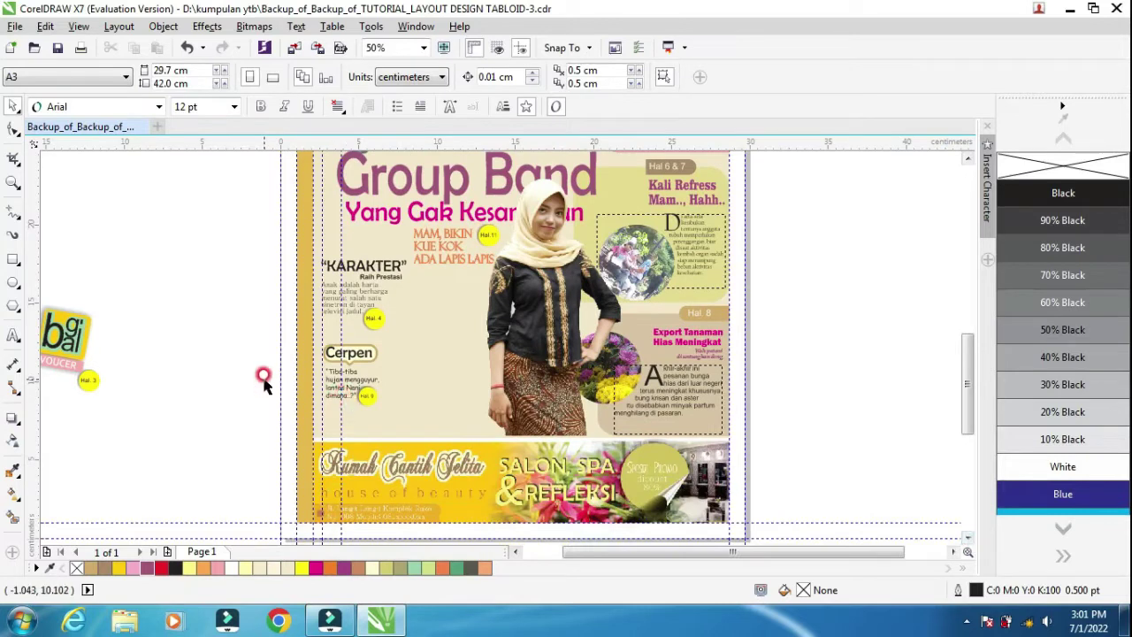
pyautogui.moveTo(75, 329); pyautogui.dragTo(431, 311)
pyautogui.moveTo(467, 365); pyautogui.dragTo(489, 389)
pyautogui.moveTo(462, 350); pyautogui.dragTo(452, 339)
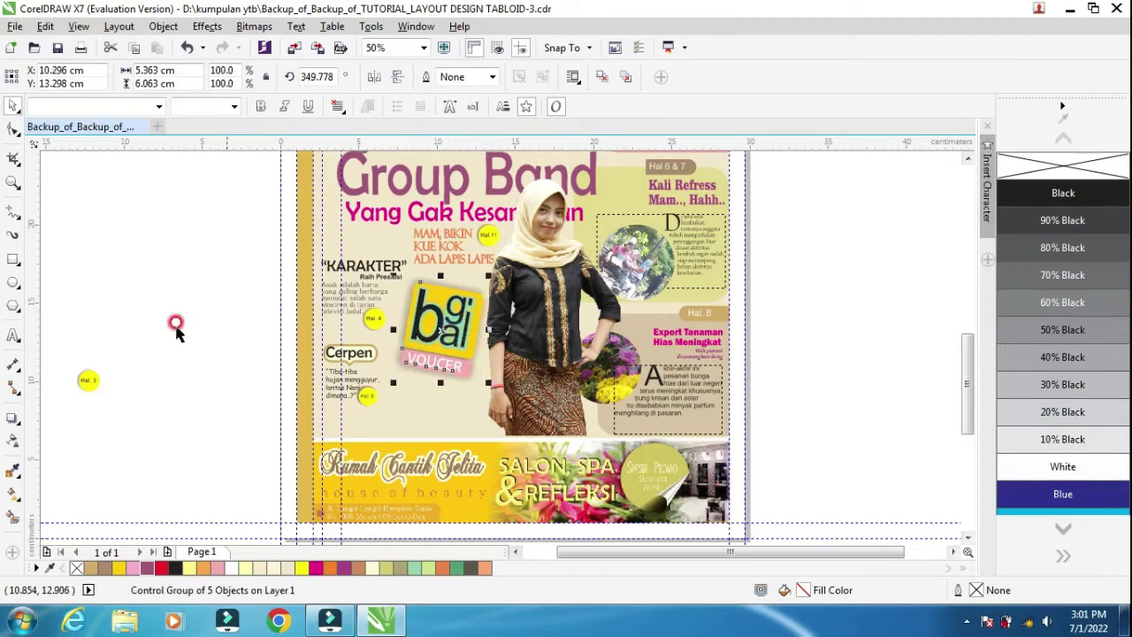
# Remove the drop shadow from the "VOUCER" logo.
pyautogui.click(11, 418)
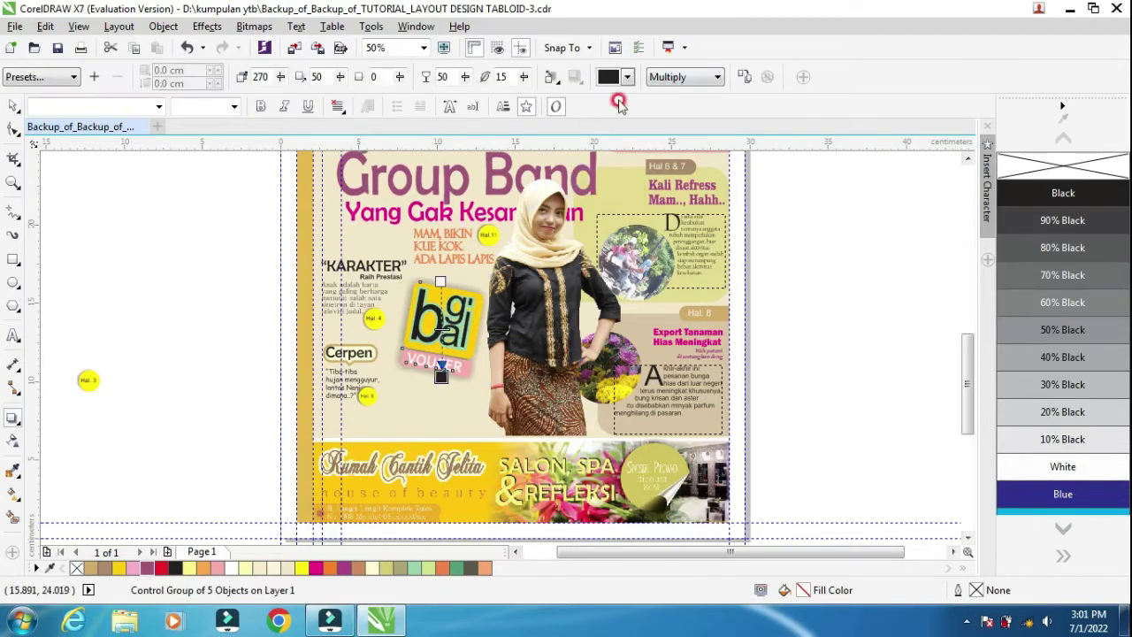
pyautogui.moveTo(443, 376); pyautogui.dragTo(449, 341)
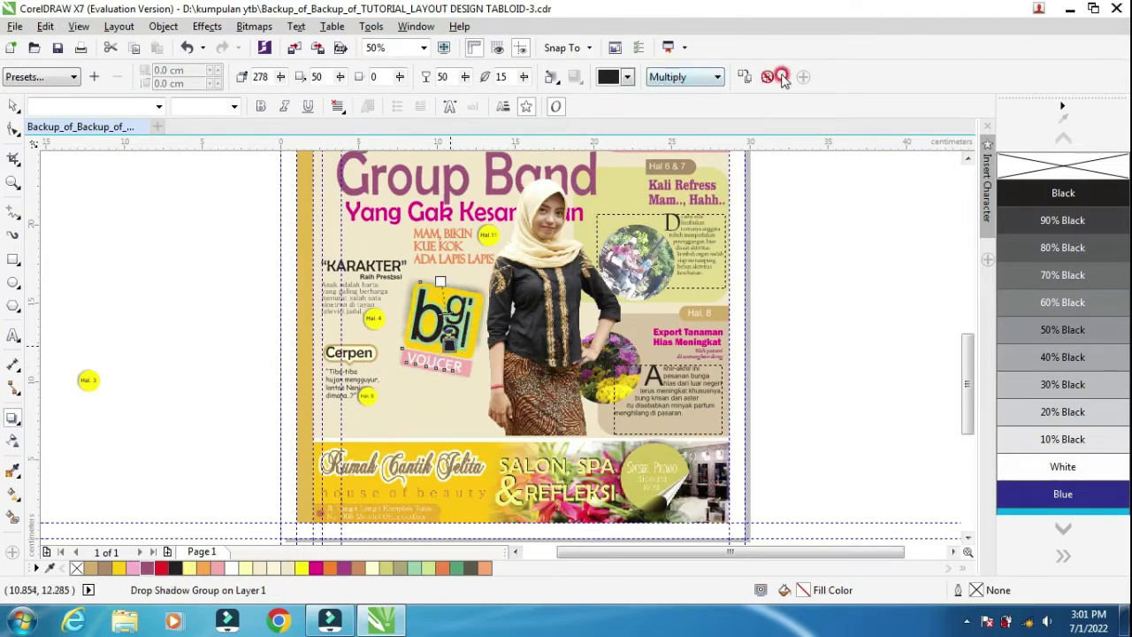
pyautogui.click(767, 77)
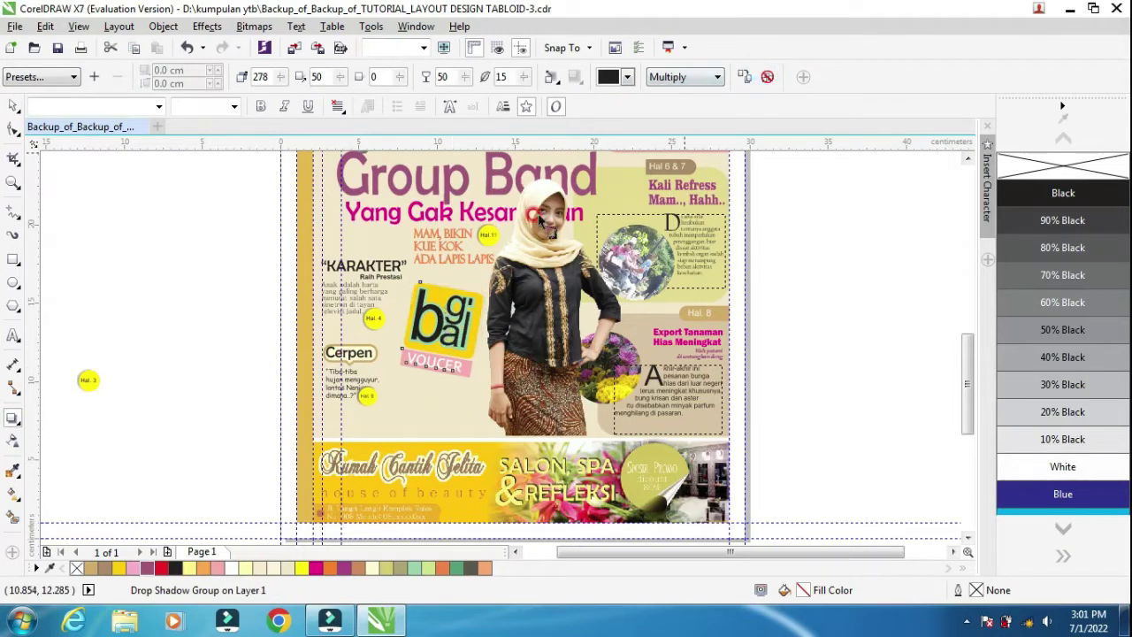
pyautogui.click(12, 108)
# Enlarge the "VOUCER" logo to about 6 x 6.8 cm.
pyautogui.moveTo(394, 382); pyautogui.dragTo(386, 390)
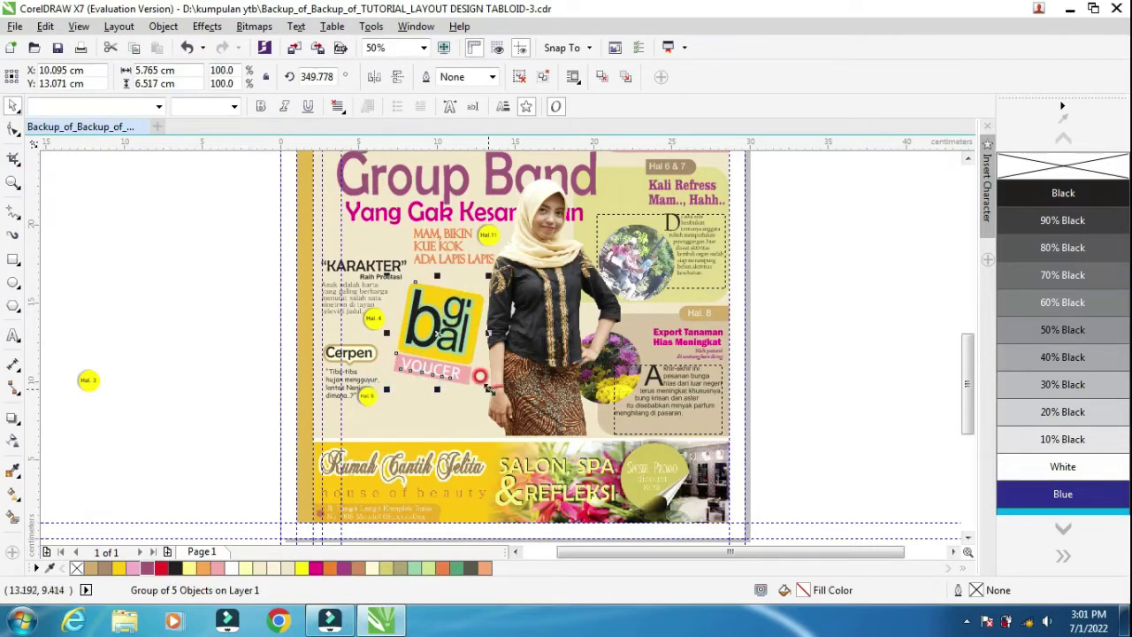
pyautogui.moveTo(487, 389); pyautogui.dragTo(491, 394)
pyautogui.click(101, 352)
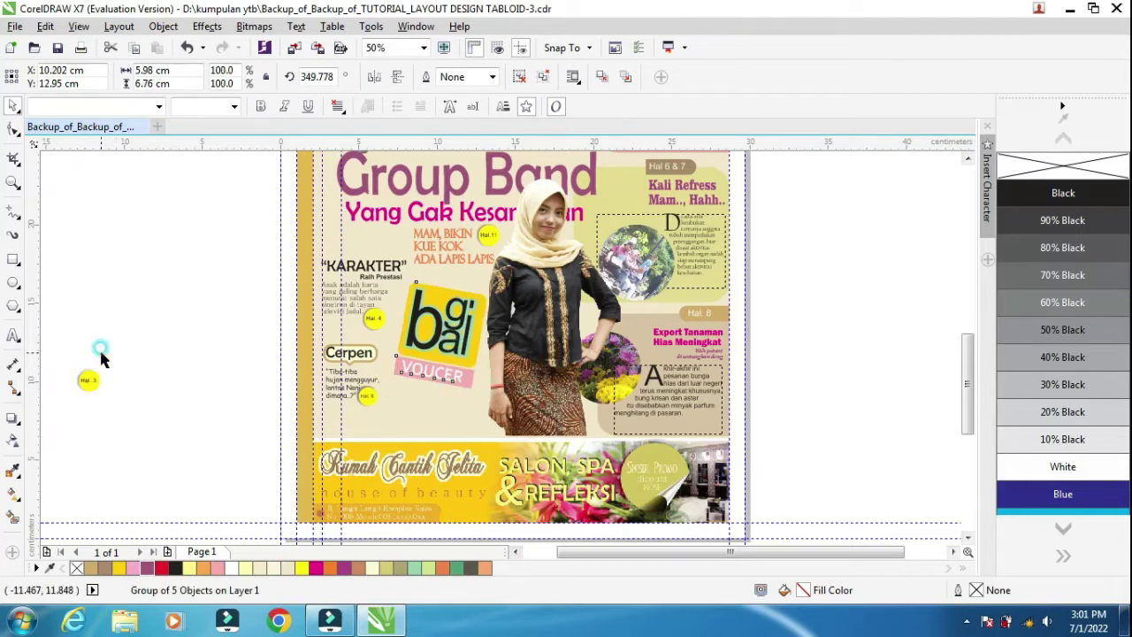
# Move the "Hal. 3" badge onto the page at the lower right corner of the "VOUCER" label.
pyautogui.moveTo(88, 380); pyautogui.dragTo(410, 387)
pyautogui.scroll(1, 409, 387)
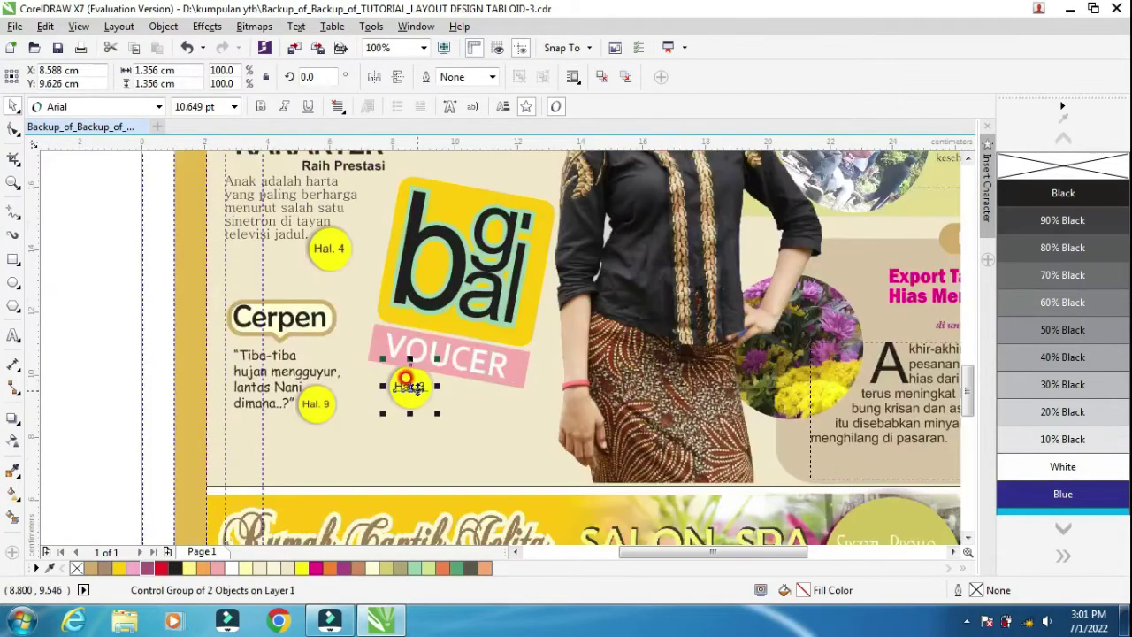
pyautogui.click(406, 382)
pyautogui.click(405, 383)
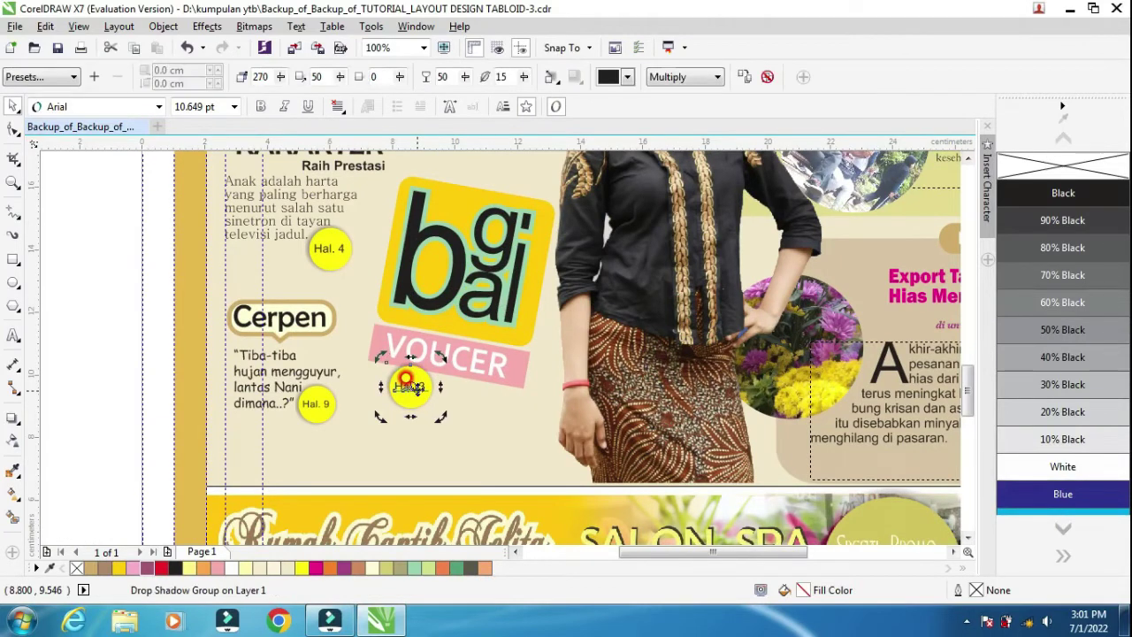
pyautogui.click(63, 286)
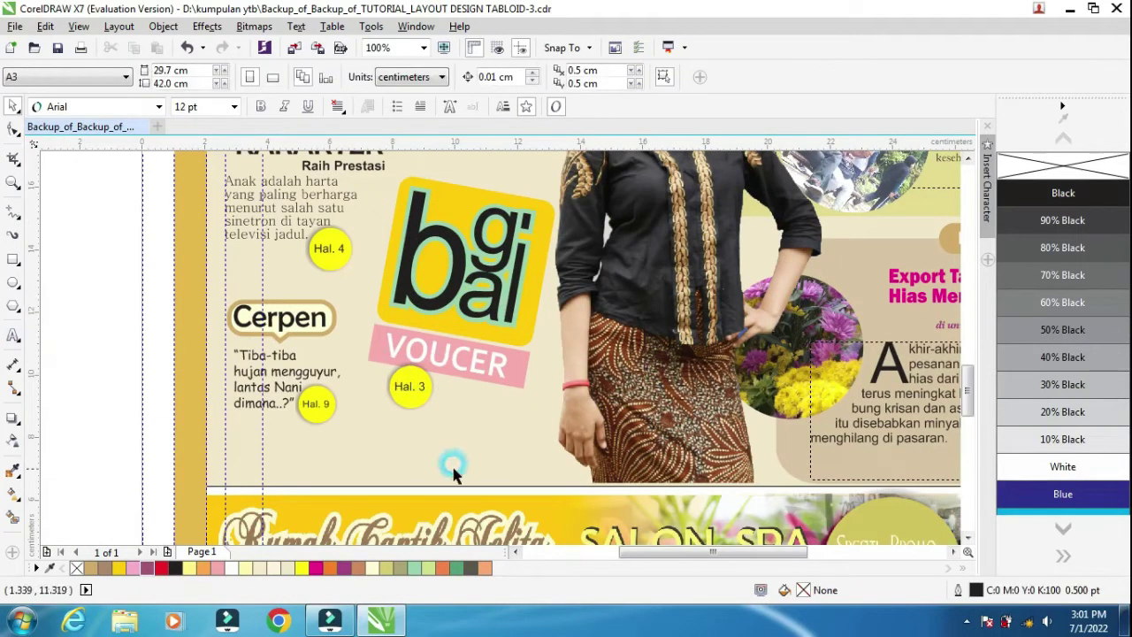
pyautogui.click(405, 386)
pyautogui.moveTo(406, 387); pyautogui.dragTo(521, 388)
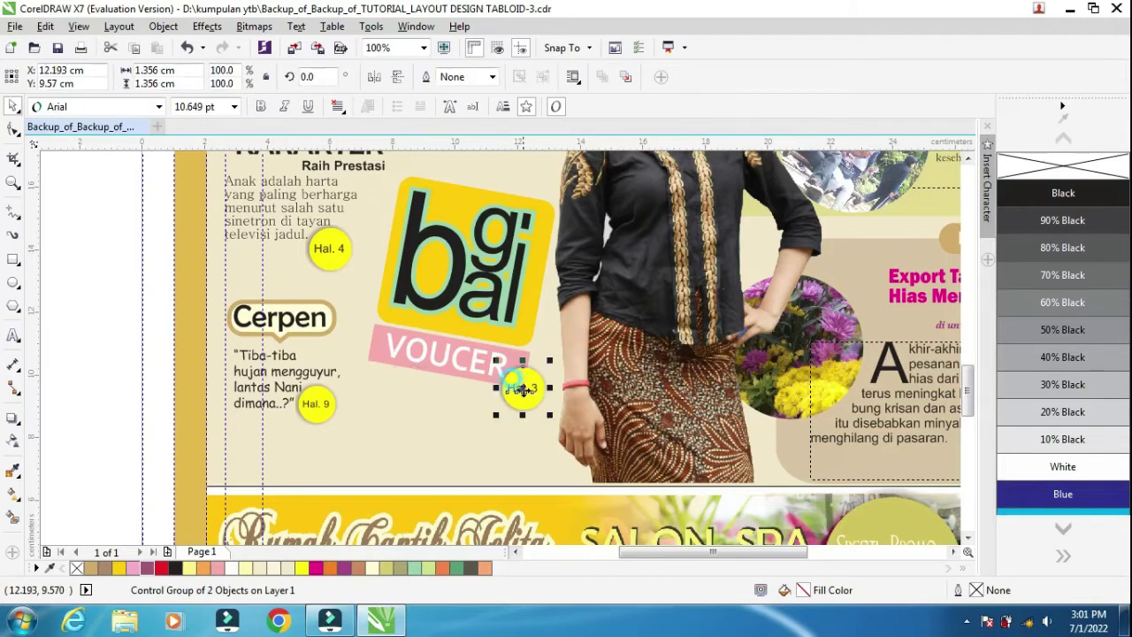
pyautogui.click(111, 245)
# Add the two-line artistic text "Batik Cianjur" / "Beasan" in the empty area to the right of the page.
pyautogui.scroll(-2, 213, 278)
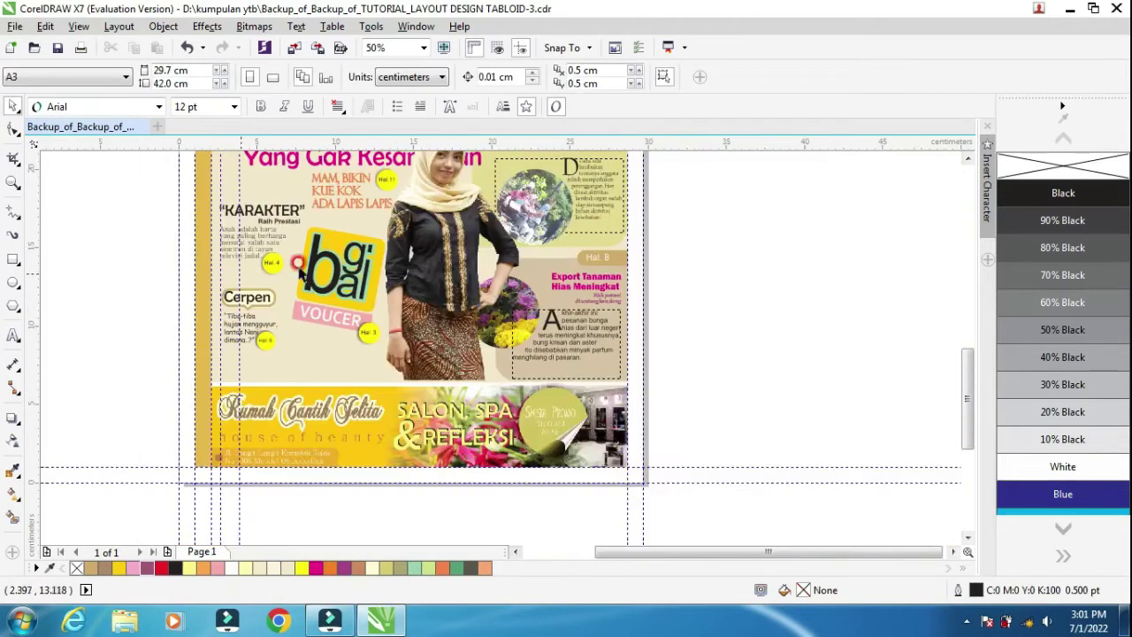
pyautogui.click(967, 159)
pyautogui.click(967, 159)
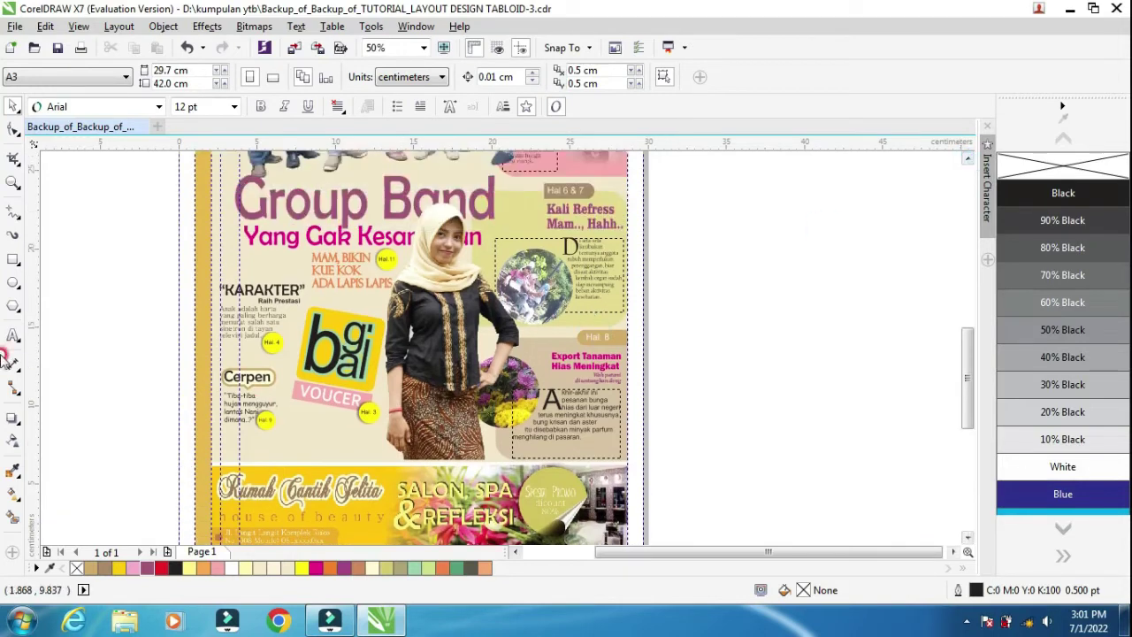
pyautogui.click(11, 349)
pyautogui.click(699, 348)
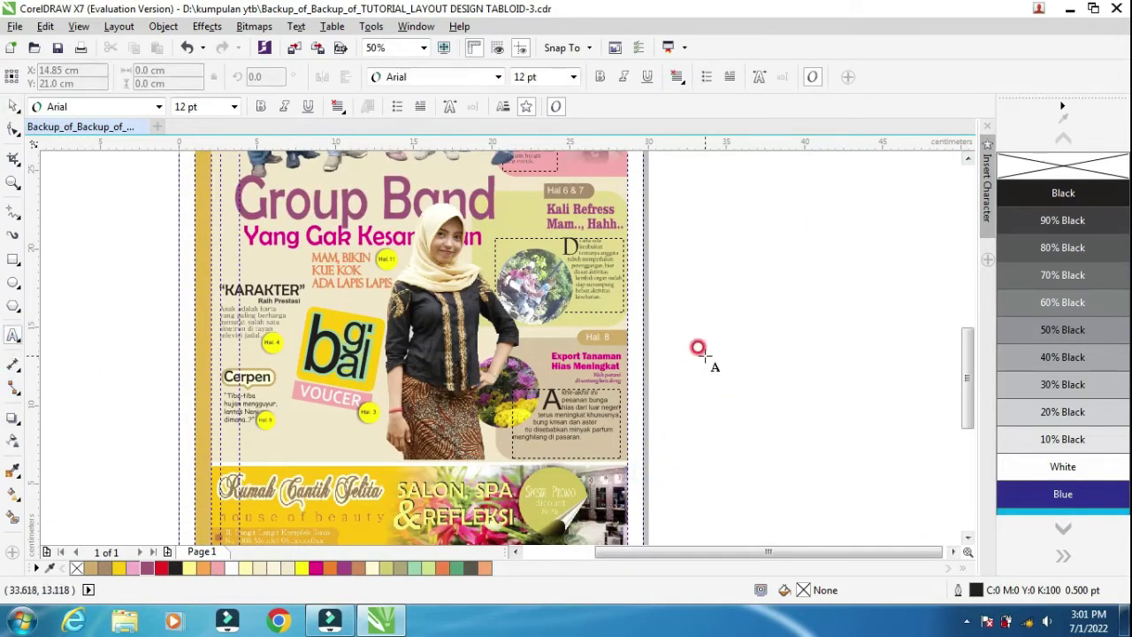
pyautogui.write('Batik Cianjur,')
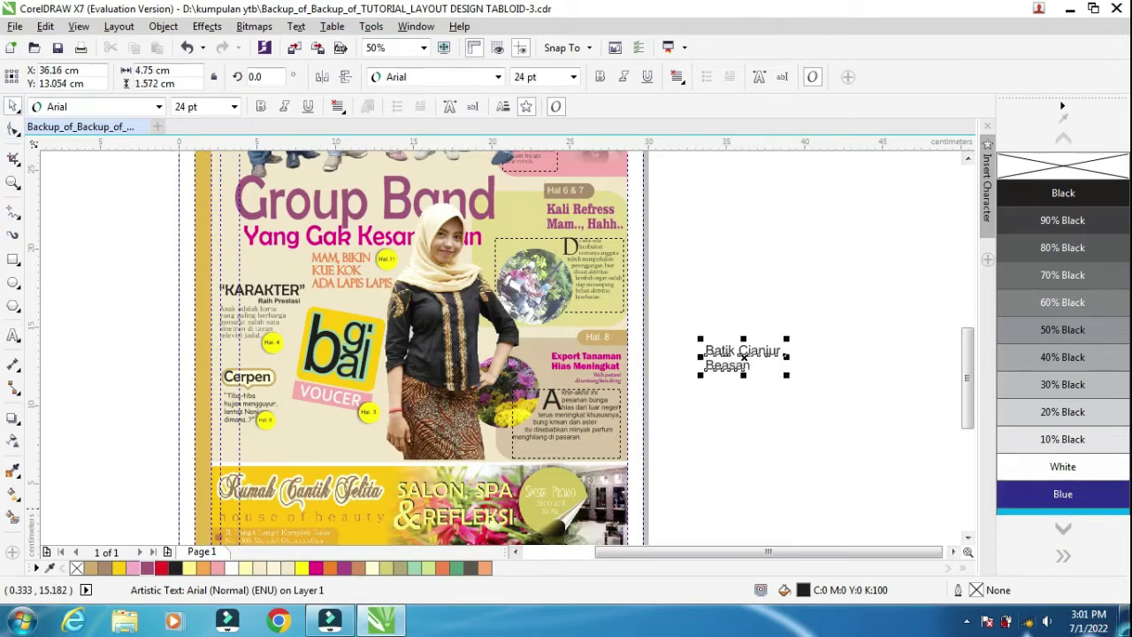
# Enlarge the "Batik Cianjur Beasan" text to about 45 pt, shift it slightly down and tighten its line spacing.
pyautogui.moveTo(786, 374); pyautogui.dragTo(847, 422)
pyautogui.moveTo(766, 358); pyautogui.dragTo(776, 400)
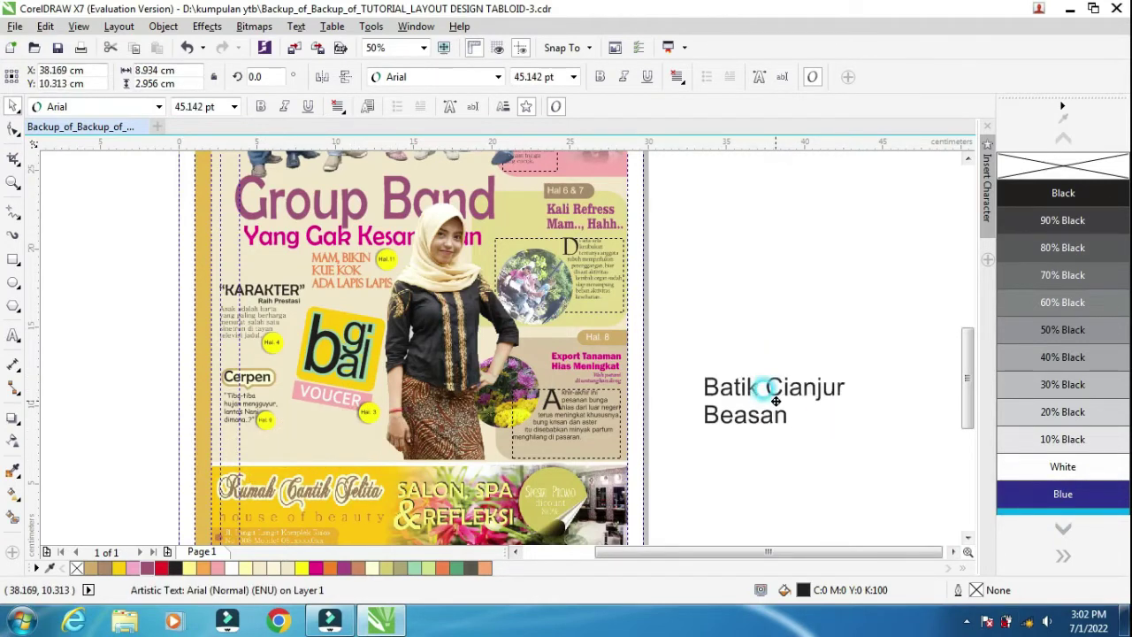
pyautogui.click(12, 129)
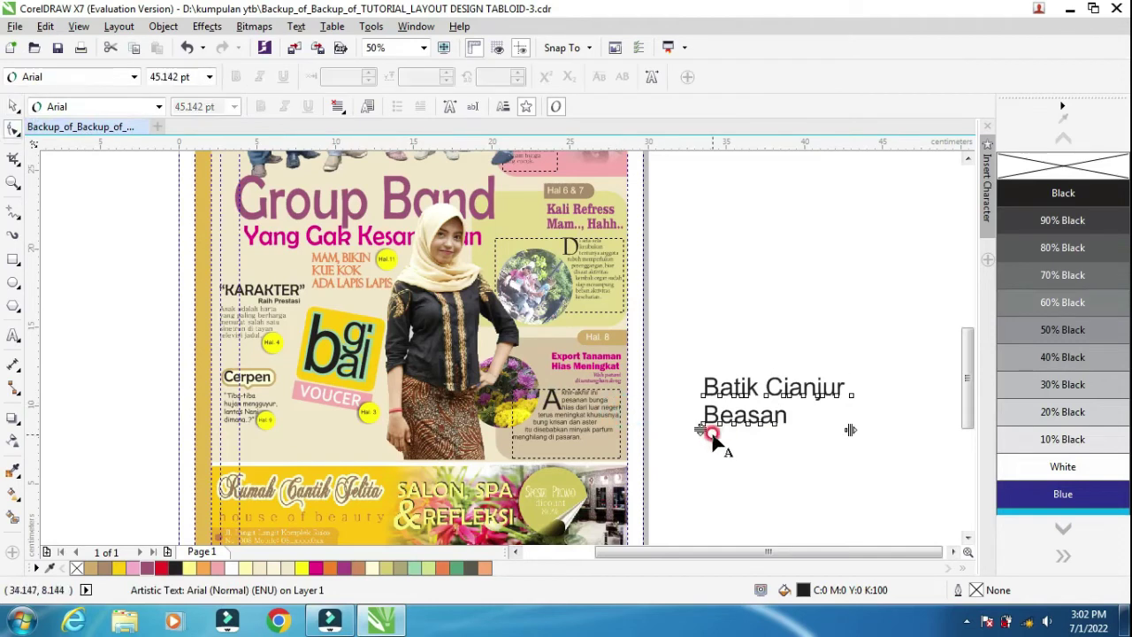
pyautogui.moveTo(712, 433)
pyautogui.mouseDown()
pyautogui.moveTo(693, 419)
pyautogui.moveTo(694, 399)
pyautogui.moveTo(706, 423)
pyautogui.mouseUp()
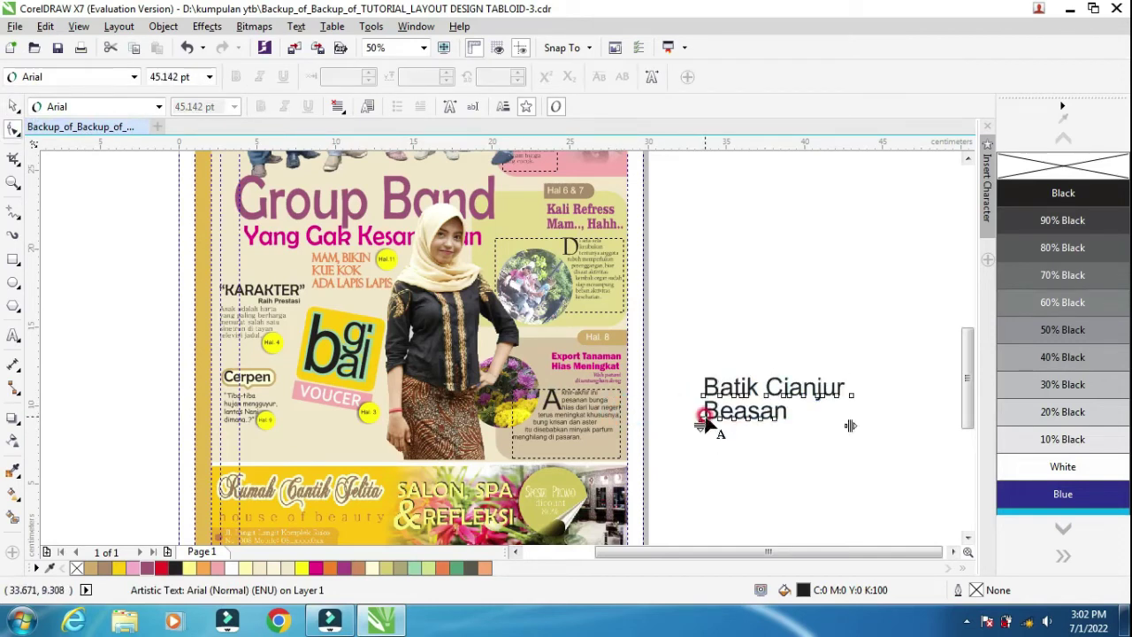
# Set the "Batik Cianjur Beasan" text in Berlin Sans FB, shrink it to about 41 pt and right-align its lines.
pyautogui.click(12, 106)
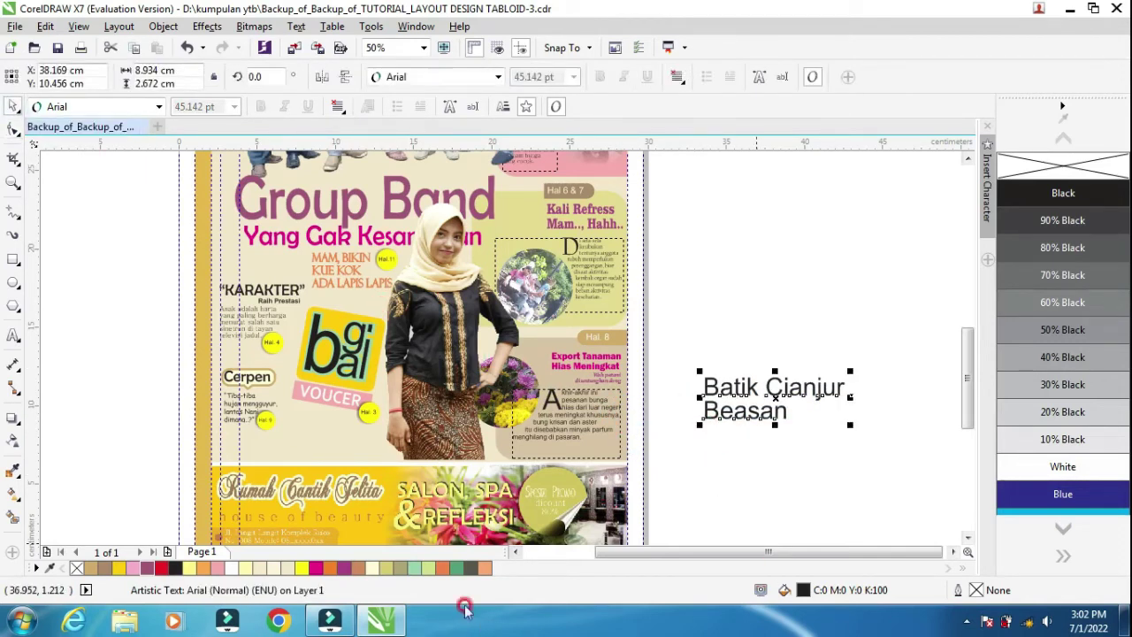
pyautogui.click(496, 78)
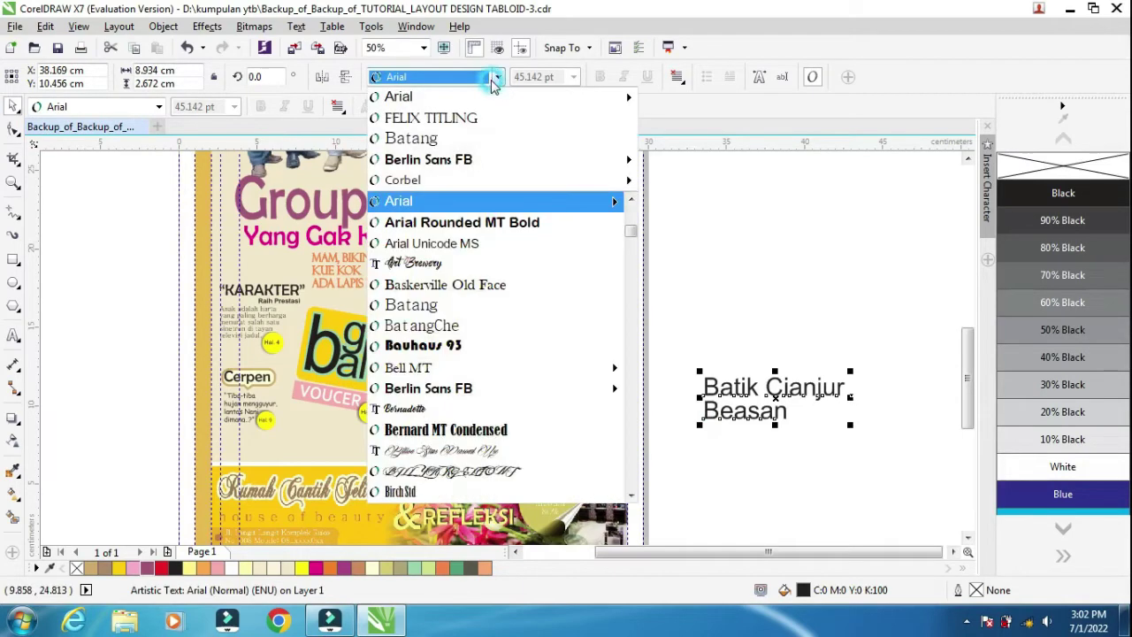
pyautogui.click(455, 162)
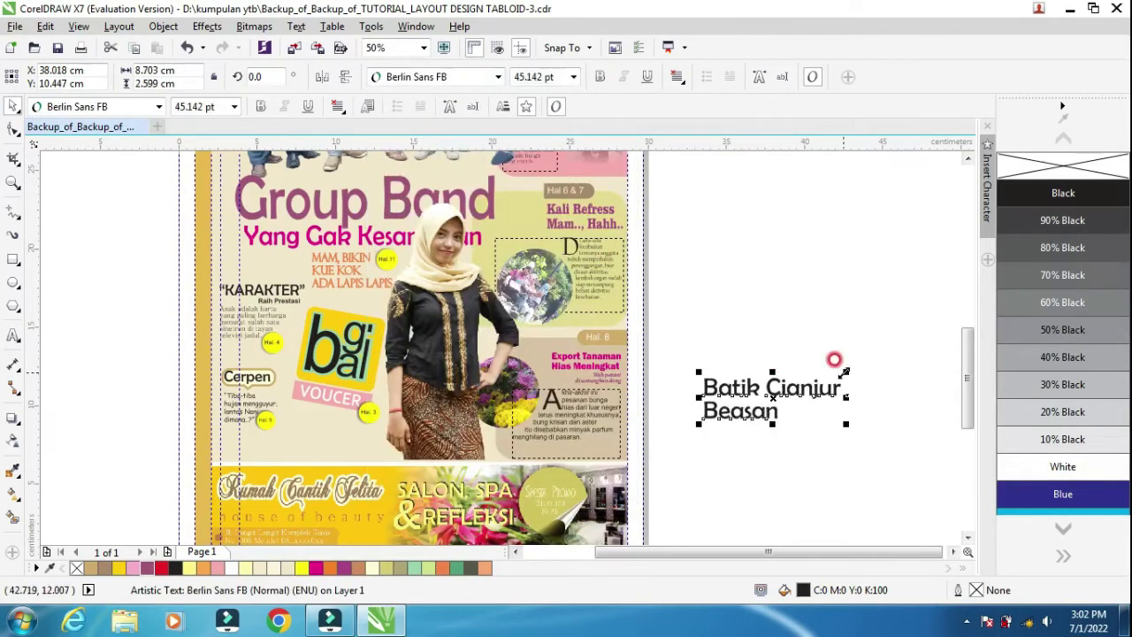
pyautogui.moveTo(836, 363); pyautogui.dragTo(835, 363)
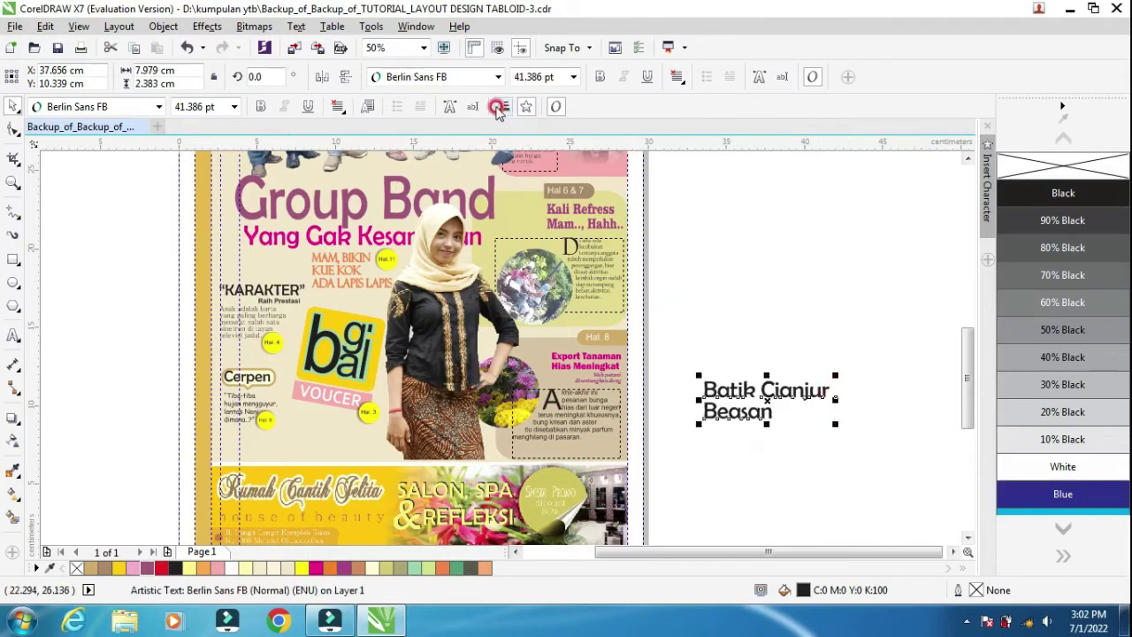
pyautogui.click(679, 80)
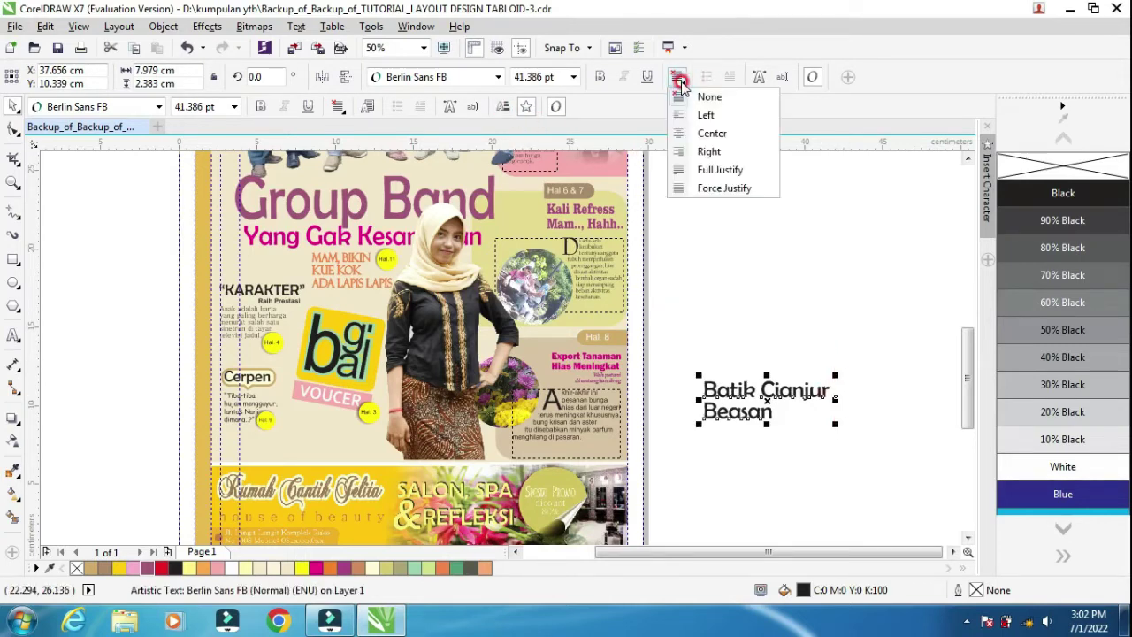
pyautogui.click(715, 152)
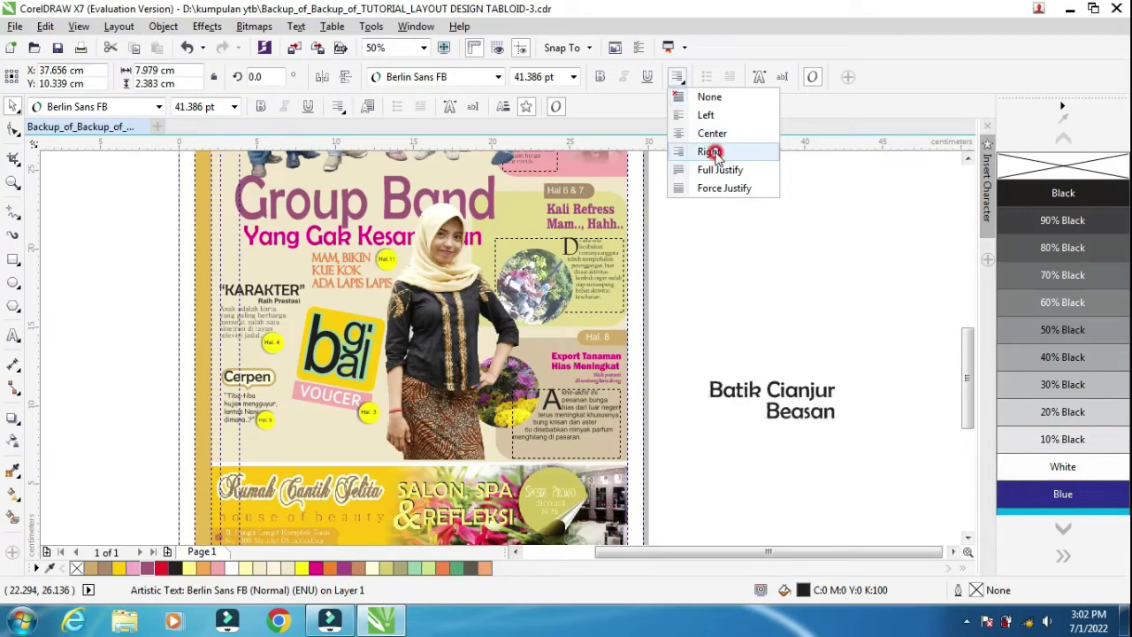
# Move the "Batik Cianjur Beasan" text onto the page below the "VOUCER" label and shrink it to about 29 pt.
pyautogui.moveTo(766, 390); pyautogui.dragTo(332, 434)
pyautogui.scroll(1, 334, 433)
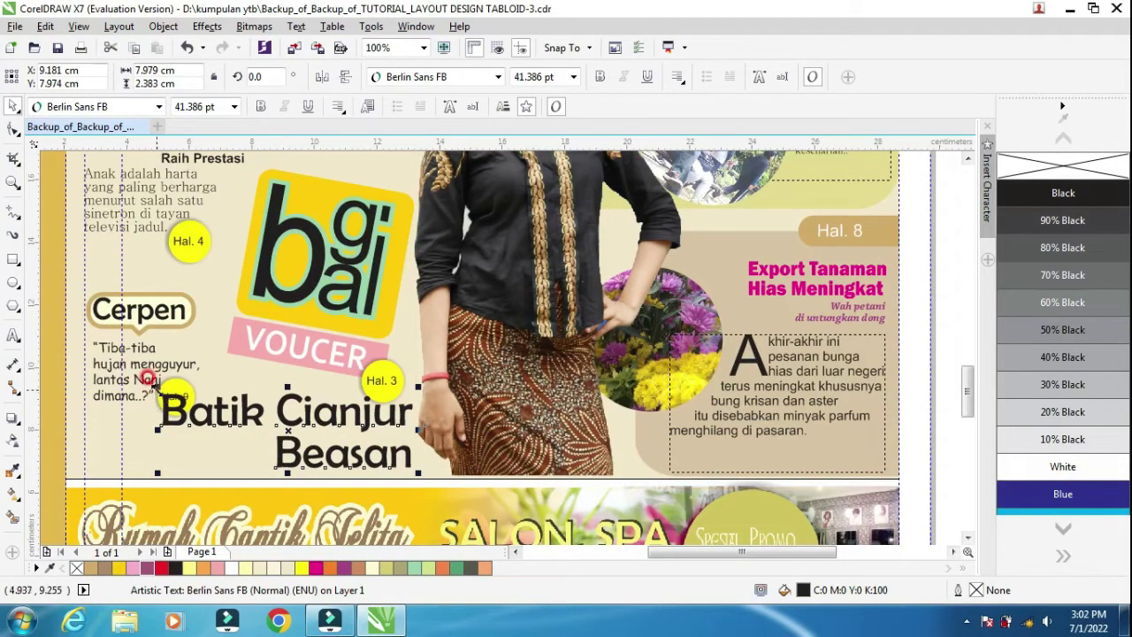
pyautogui.moveTo(152, 382); pyautogui.dragTo(179, 410)
pyautogui.scroll(-1, 960, 533)
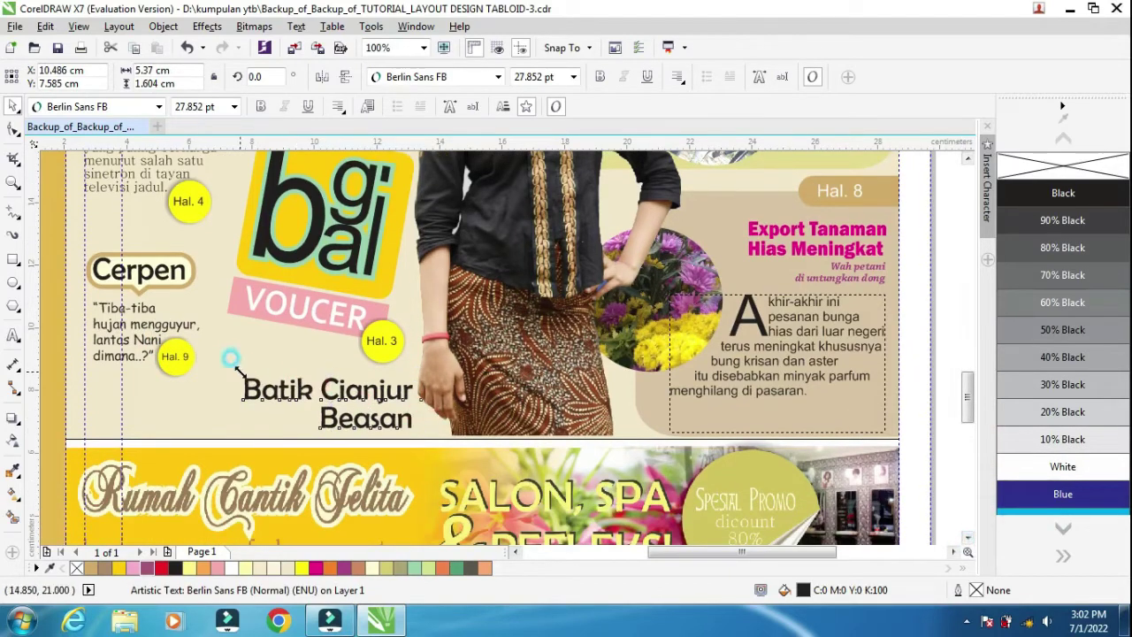
pyautogui.moveTo(234, 358); pyautogui.dragTo(227, 356)
pyautogui.scroll(-1, 514, 354)
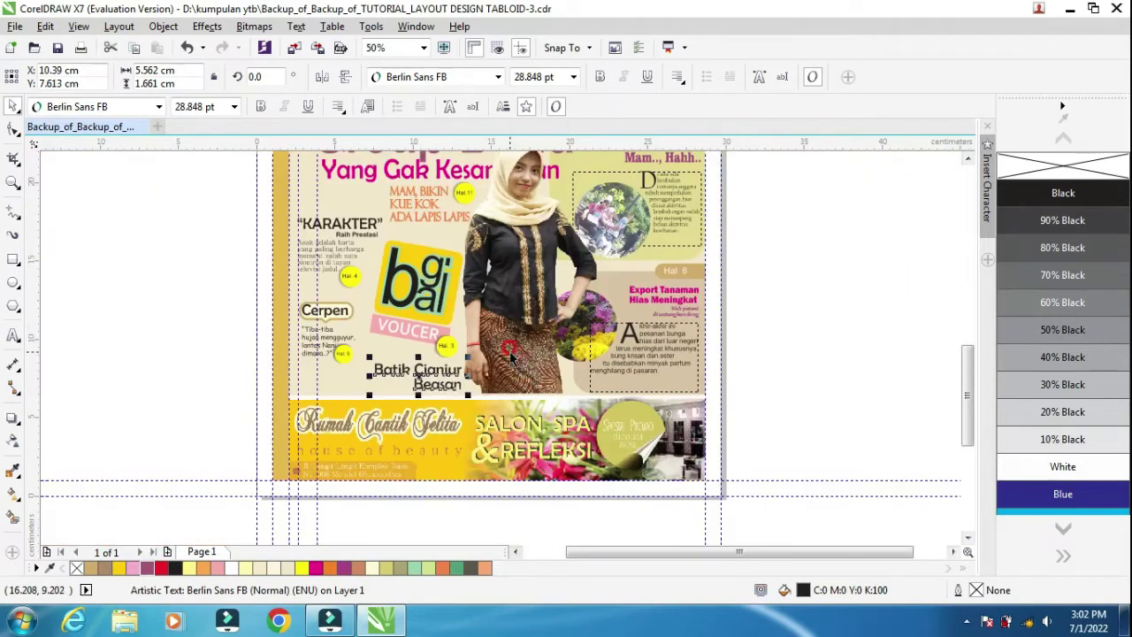
pyautogui.click(849, 368)
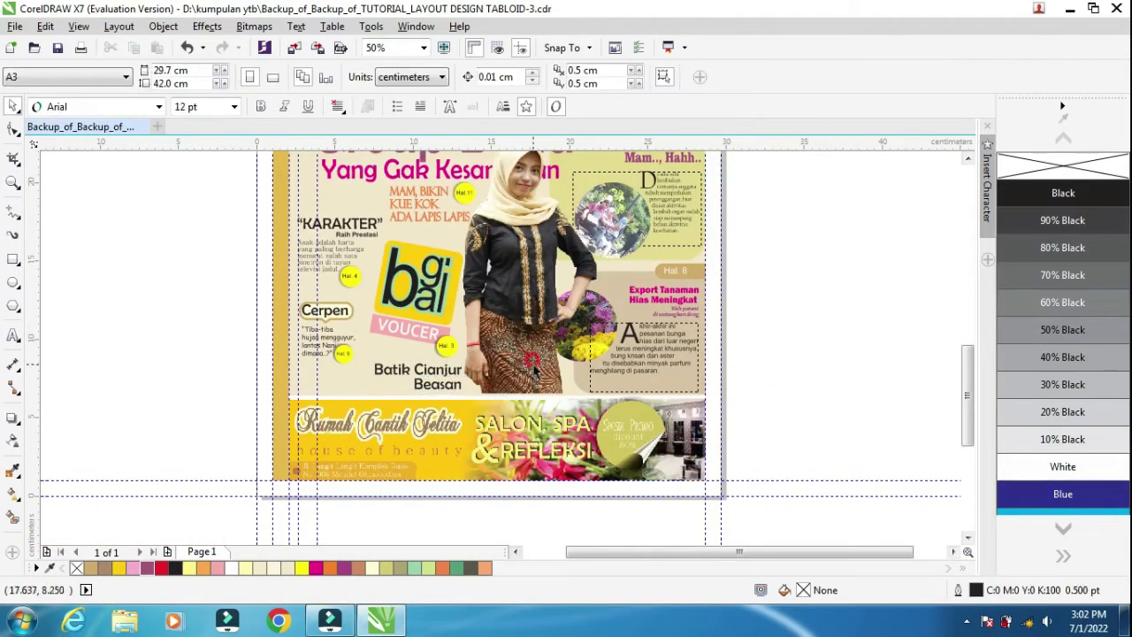
# Colour the "Batik Cianjur Beasan" text purple.
pyautogui.click(967, 538)
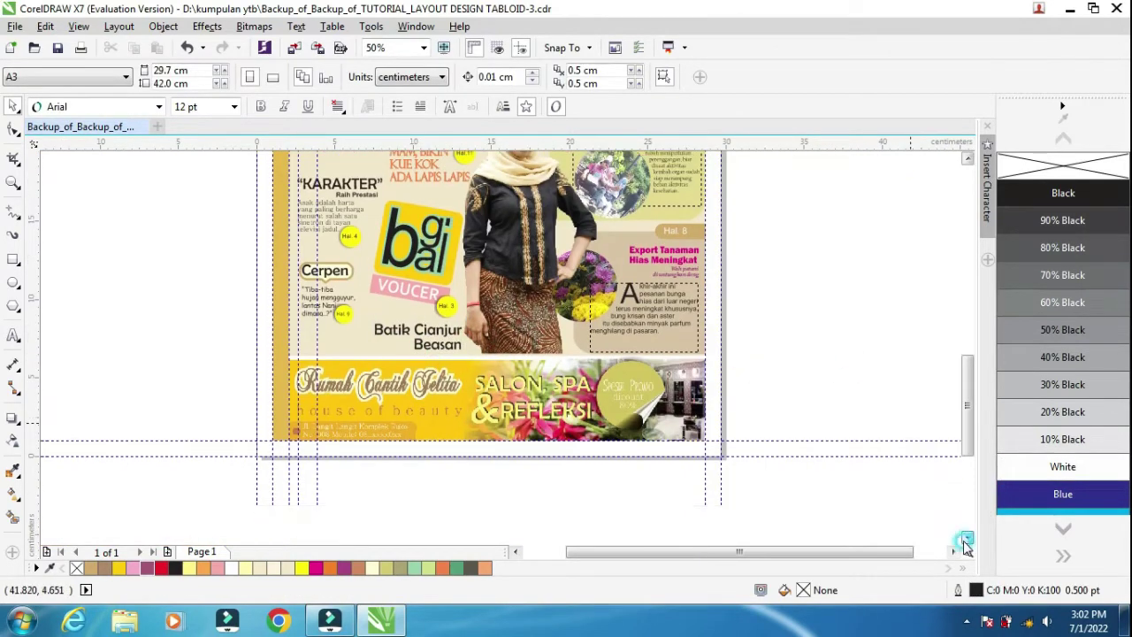
pyautogui.scroll(2, 437, 343)
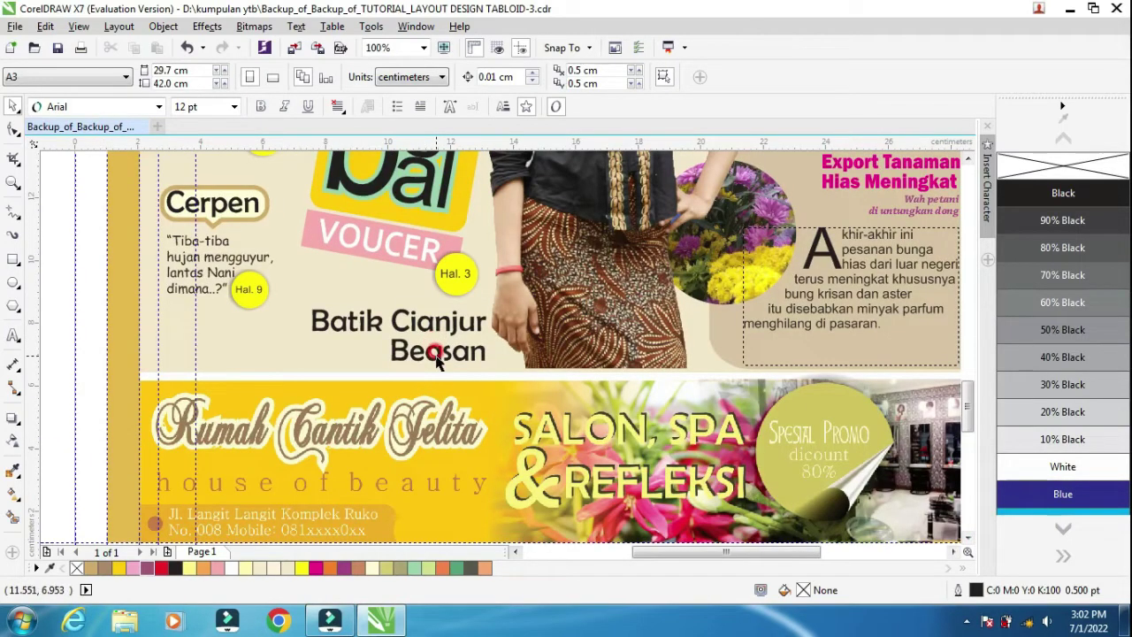
pyautogui.click(438, 358)
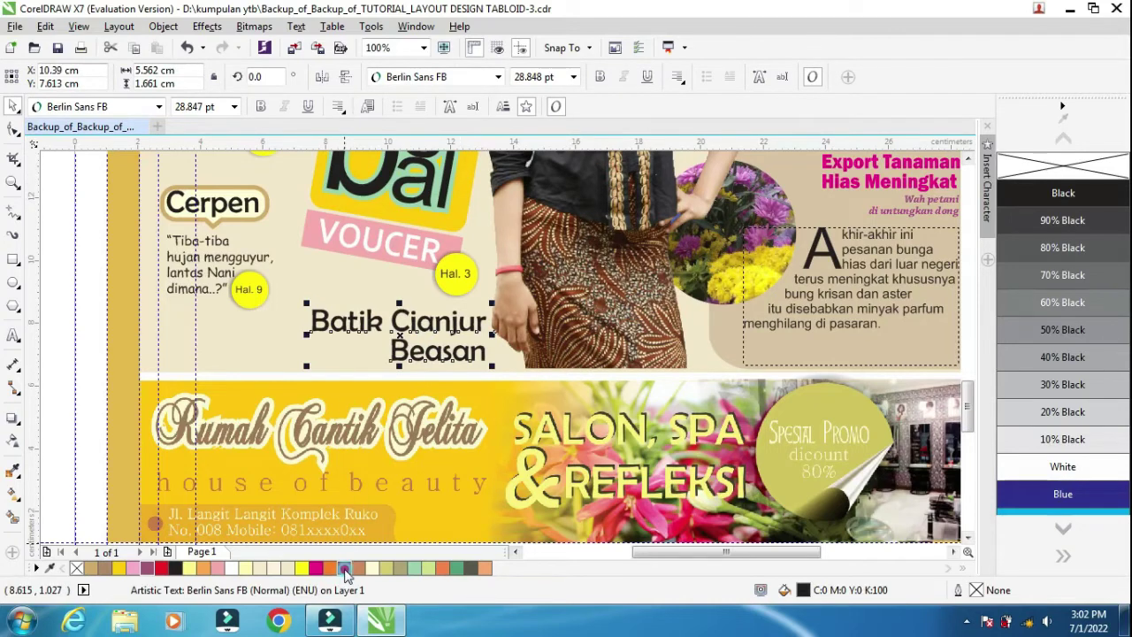
pyautogui.click(345, 570)
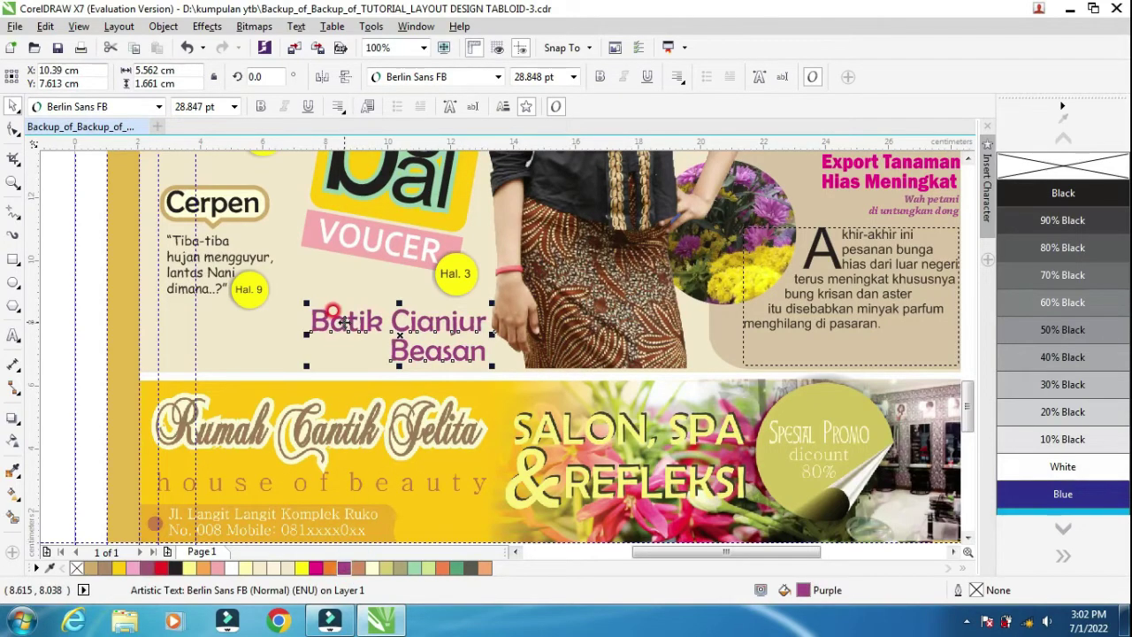
# Duplicate the "KARAKTER" teaser group into the empty area to the left of the page.
pyautogui.click(261, 299)
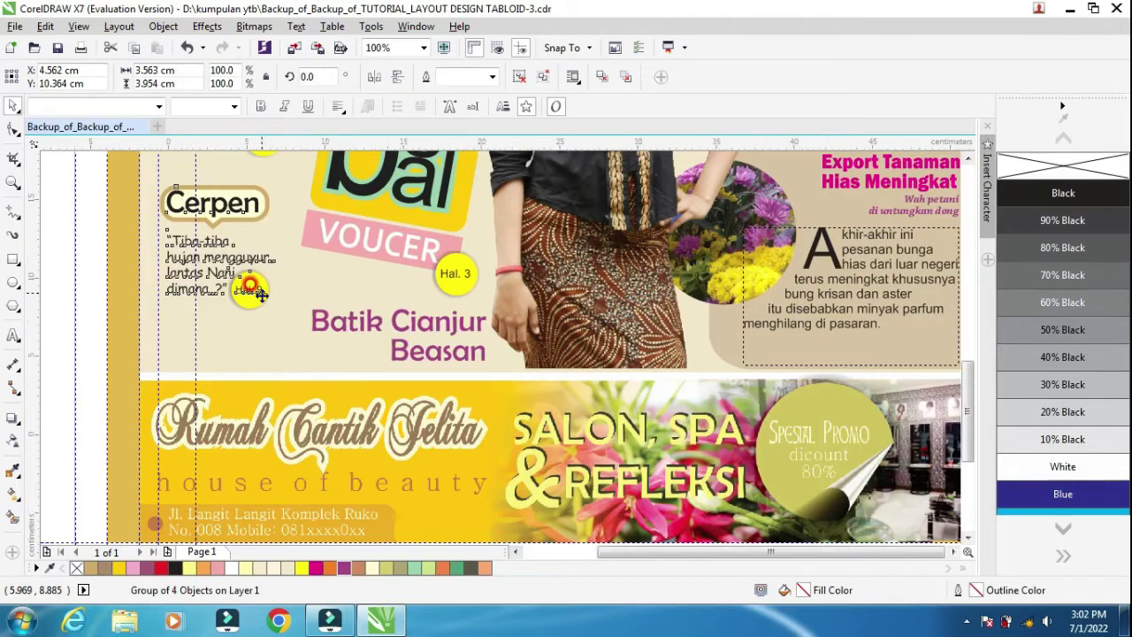
pyautogui.scroll(-2, 250, 288)
pyautogui.click(742, 273)
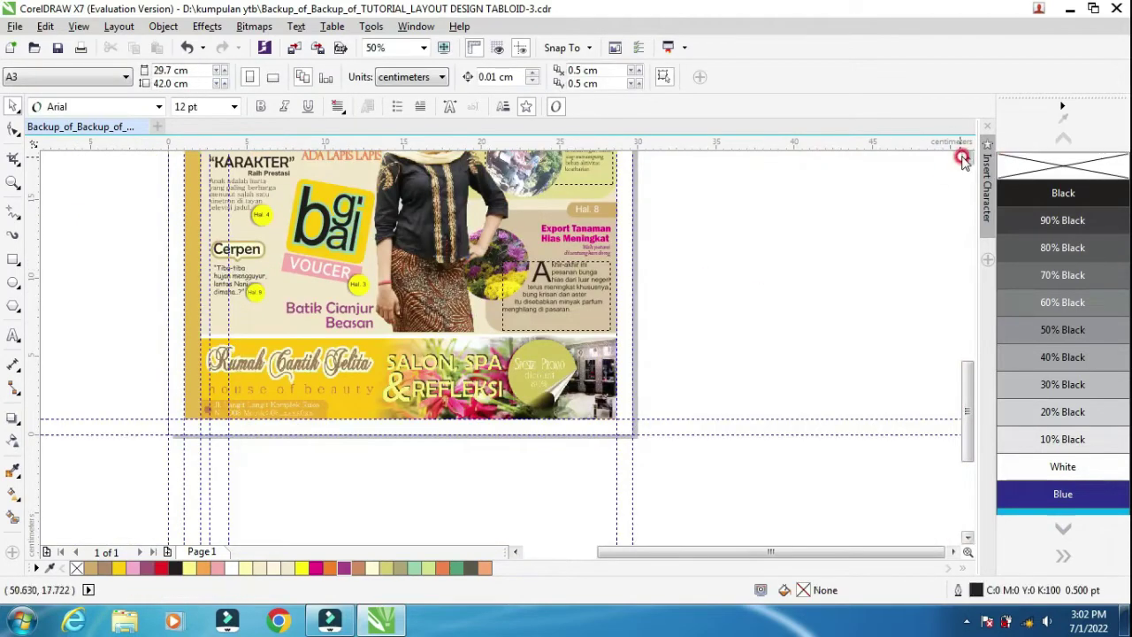
pyautogui.click(968, 157)
pyautogui.click(968, 157)
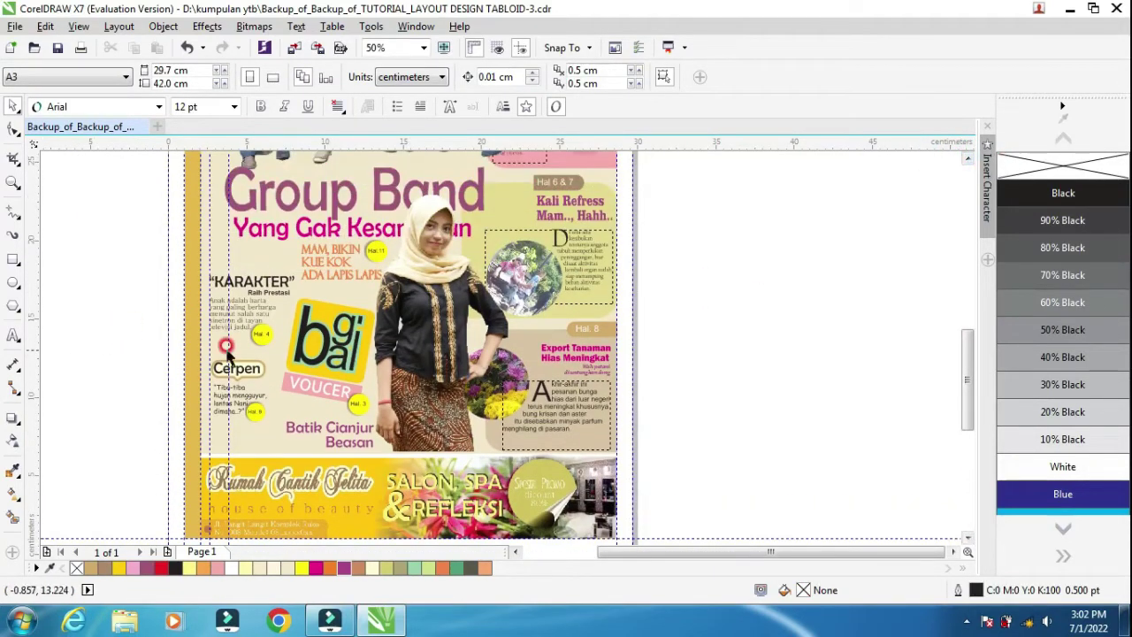
pyautogui.click(258, 334)
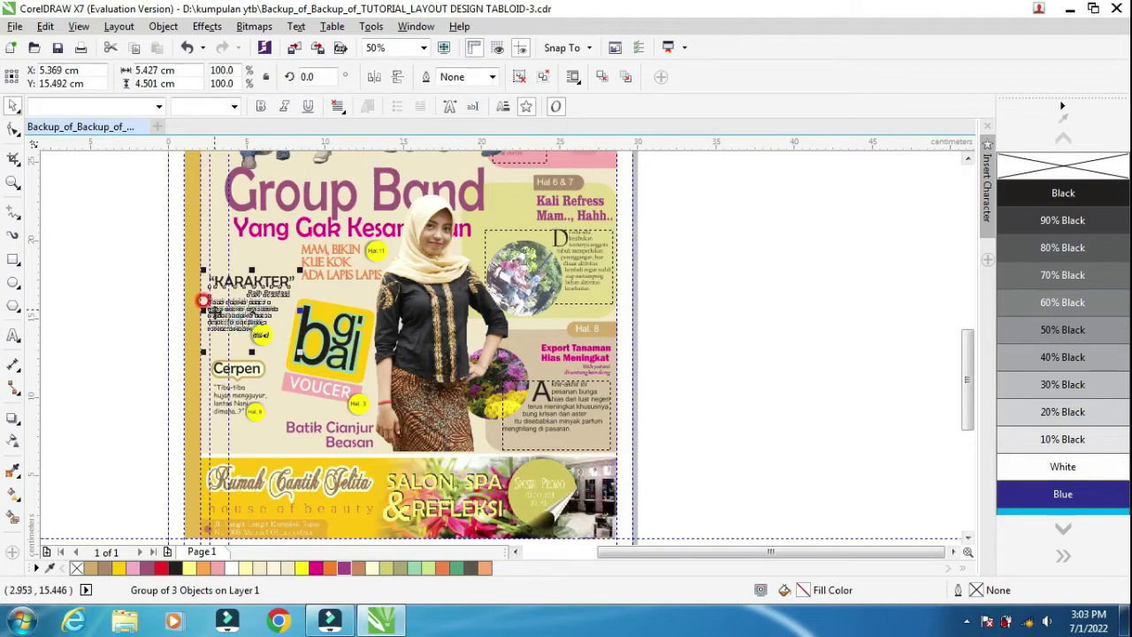
pyautogui.moveTo(203, 301); pyautogui.dragTo(85, 299)
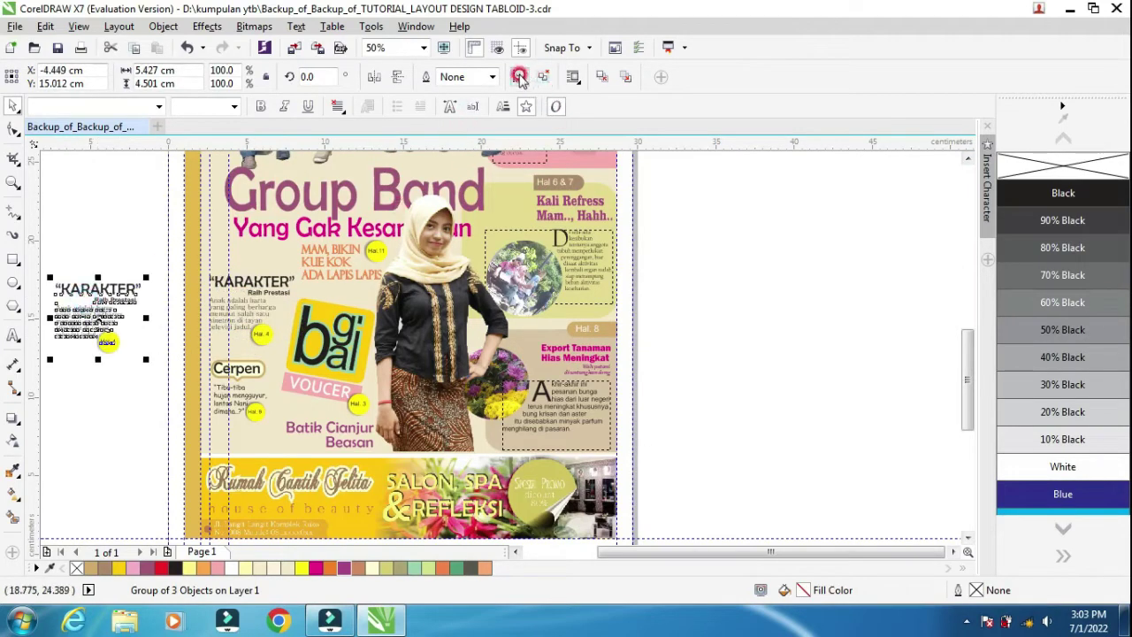
# Ungroup the copied "KARAKTER" teaser and delete its texts, keeping only the yellow "Hal. 4" badge.
pyautogui.click(105, 307)
pyautogui.click(115, 291)
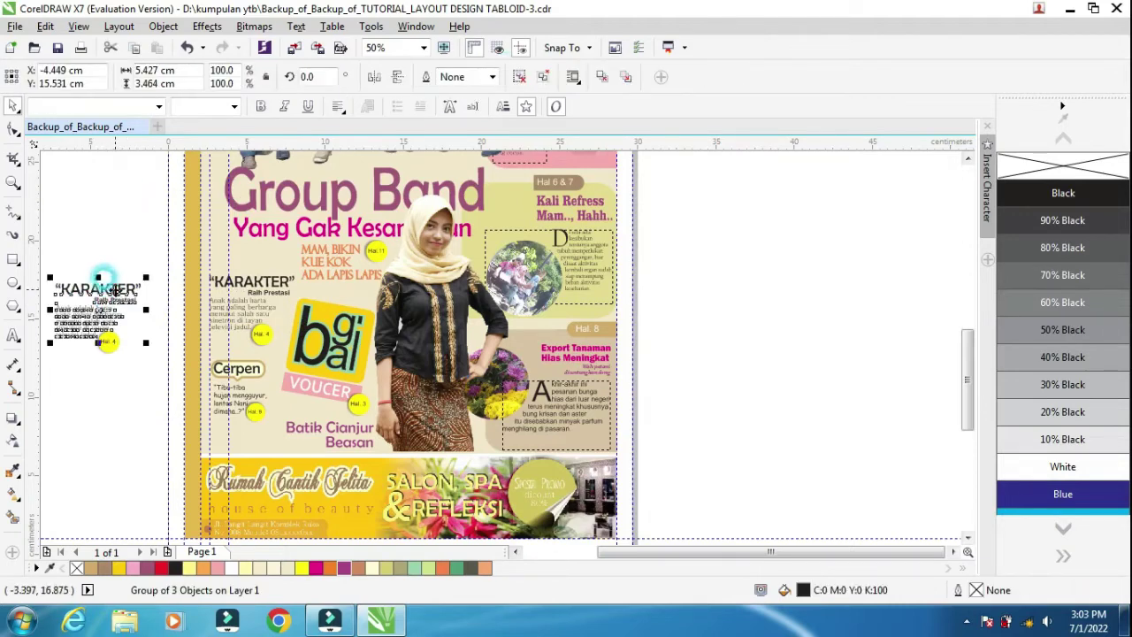
pyautogui.keyDown('ctrl'); pyautogui.click(106, 338); pyautogui.keyUp('ctrl')
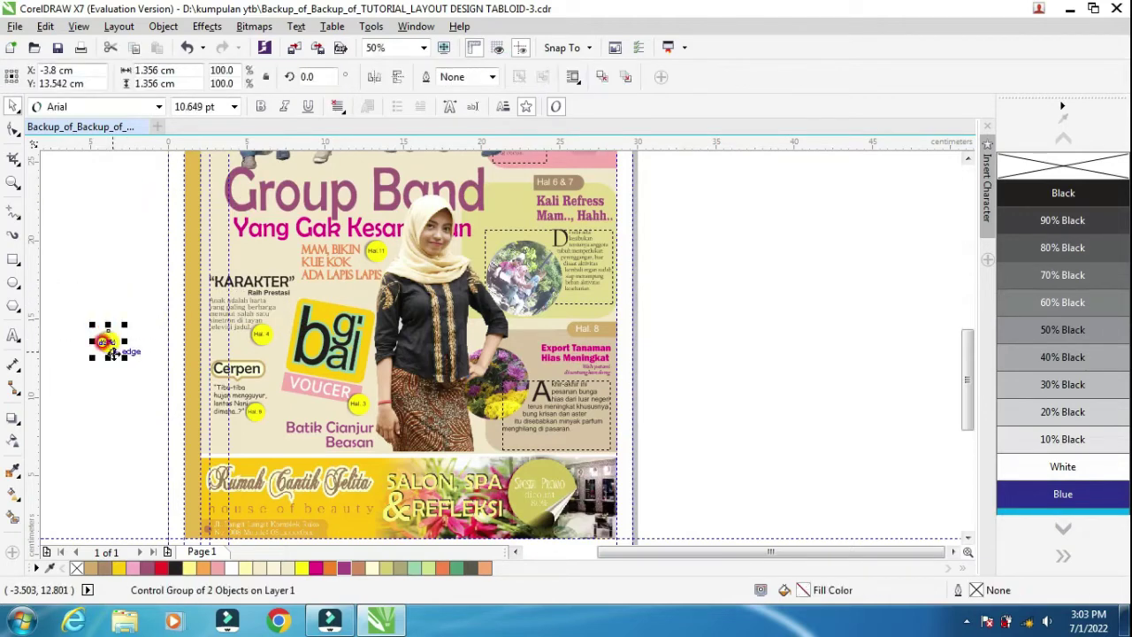
# Change the copied badge's text to "Hal. 10" and narrow the text to fit inside the yellow circle.
pyautogui.scroll(2, 112, 350)
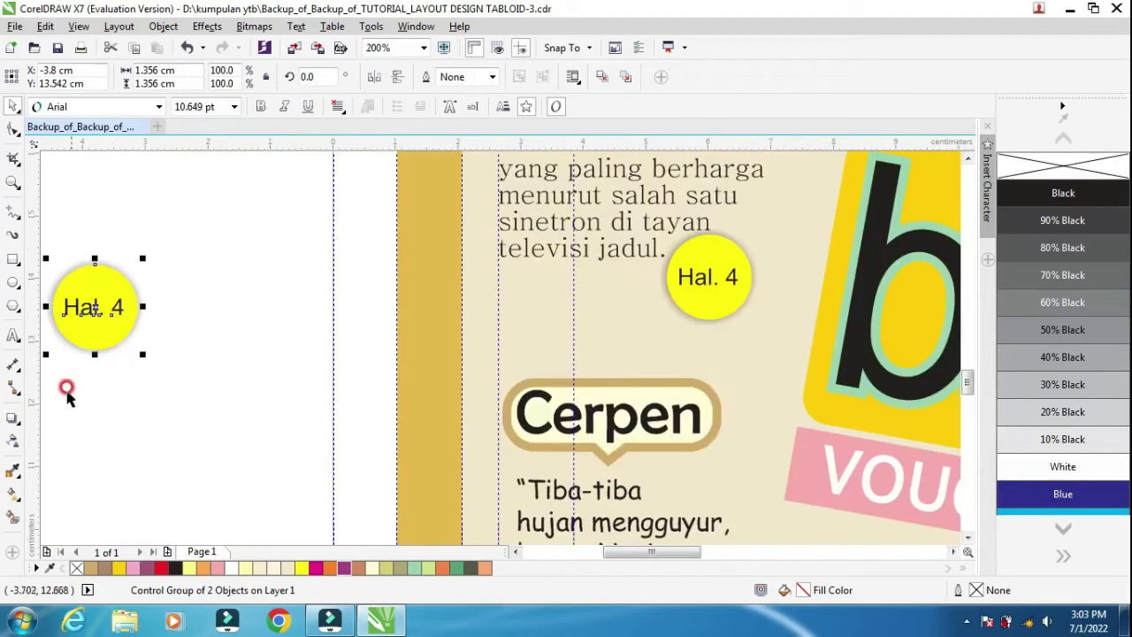
pyautogui.click(9, 345)
pyautogui.click(93, 304)
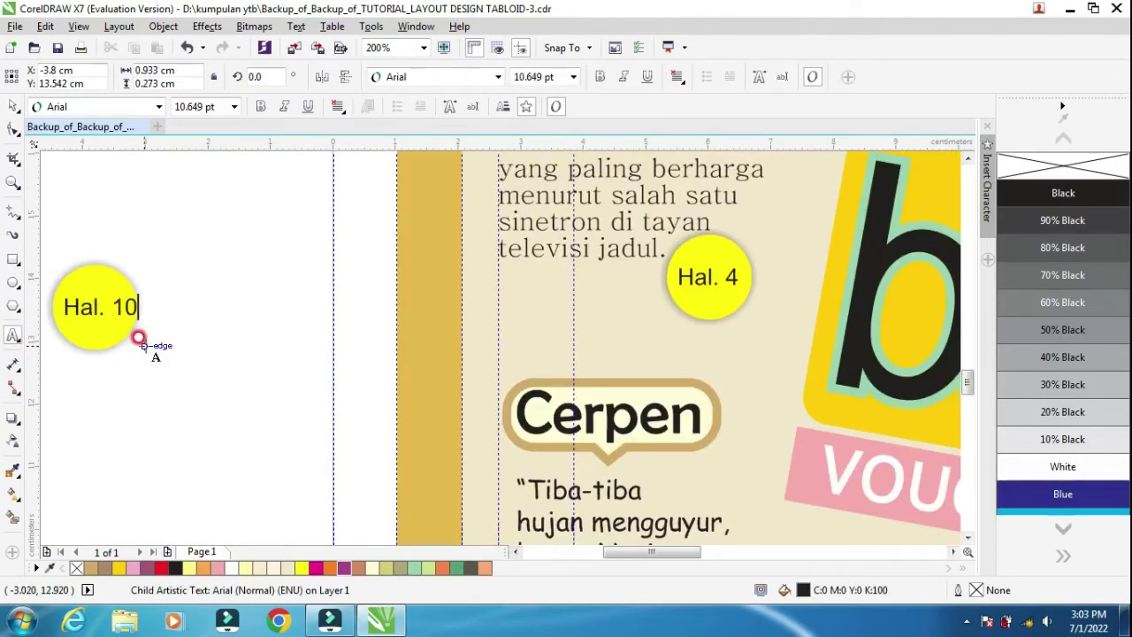
pyautogui.click(9, 95)
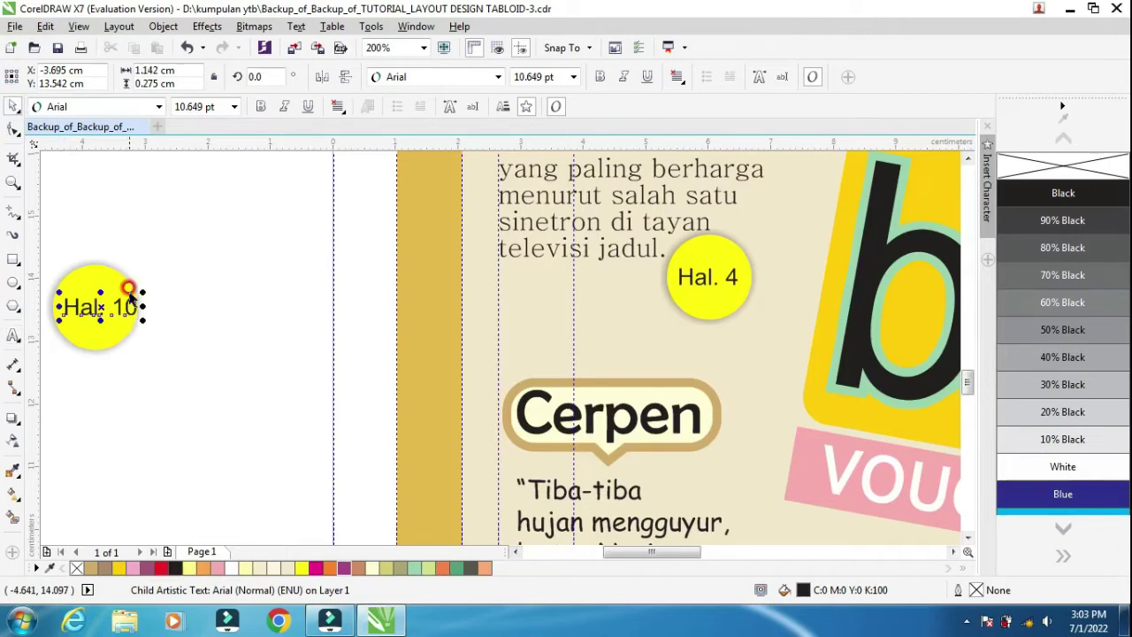
pyautogui.moveTo(142, 306)
pyautogui.mouseDown()
pyautogui.moveTo(129, 314)
pyautogui.moveTo(141, 309)
pyautogui.mouseUp()
pyautogui.click(178, 309)
# Move the "Hal. 10" badge onto the page just left of "Batik Cianjur" and scale it down to about 85%.
pyautogui.scroll(-2, 190, 329)
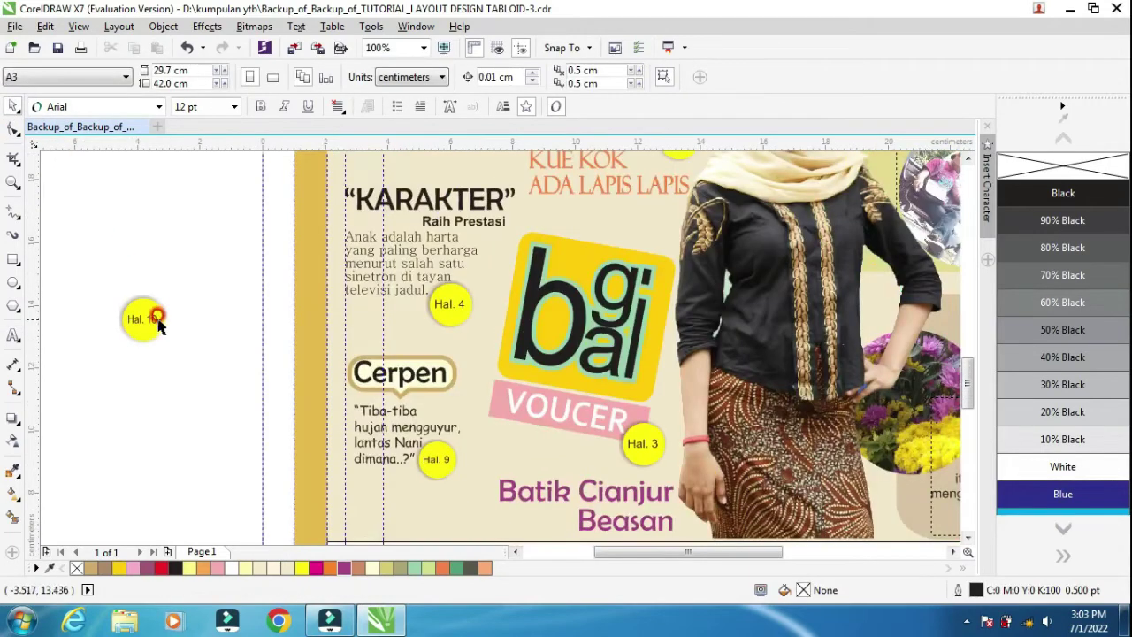
pyautogui.click(157, 323)
pyautogui.moveTo(177, 357); pyautogui.dragTo(483, 506)
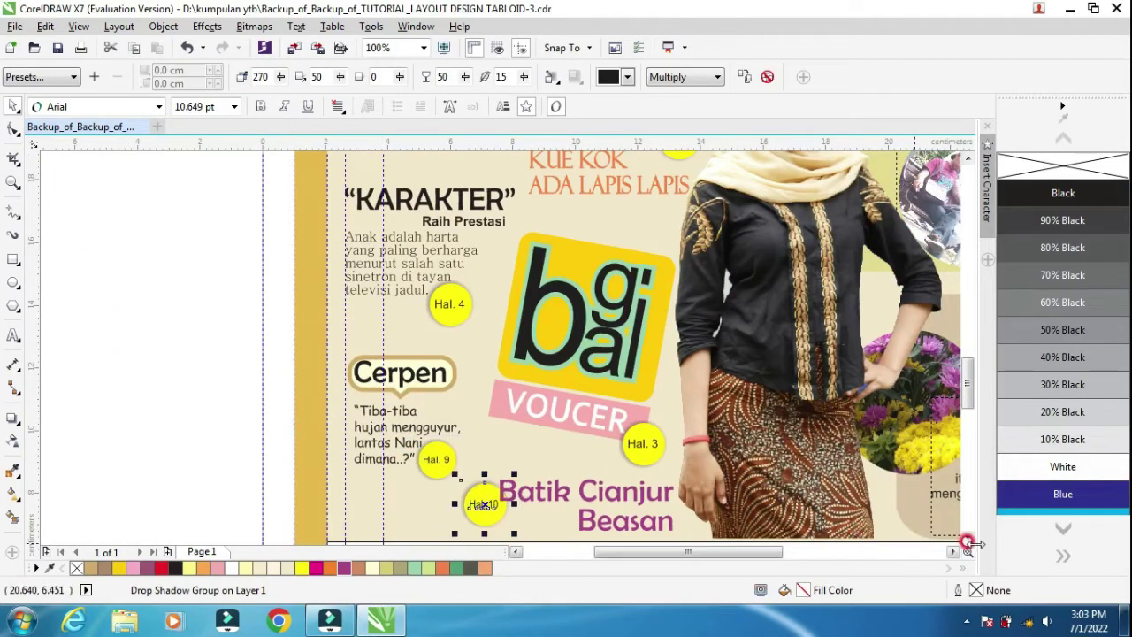
pyautogui.scroll(-3, 969, 544)
pyautogui.scroll(2, 551, 431)
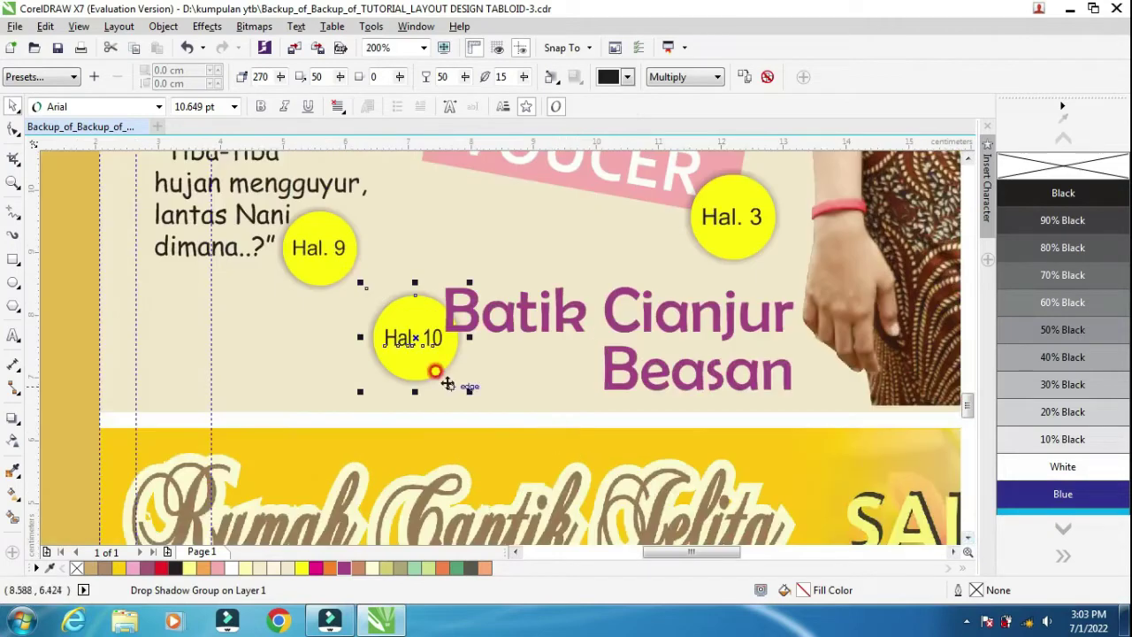
pyautogui.moveTo(461, 381)
pyautogui.mouseDown()
pyautogui.moveTo(450, 374)
pyautogui.moveTo(454, 384)
pyautogui.mouseUp()
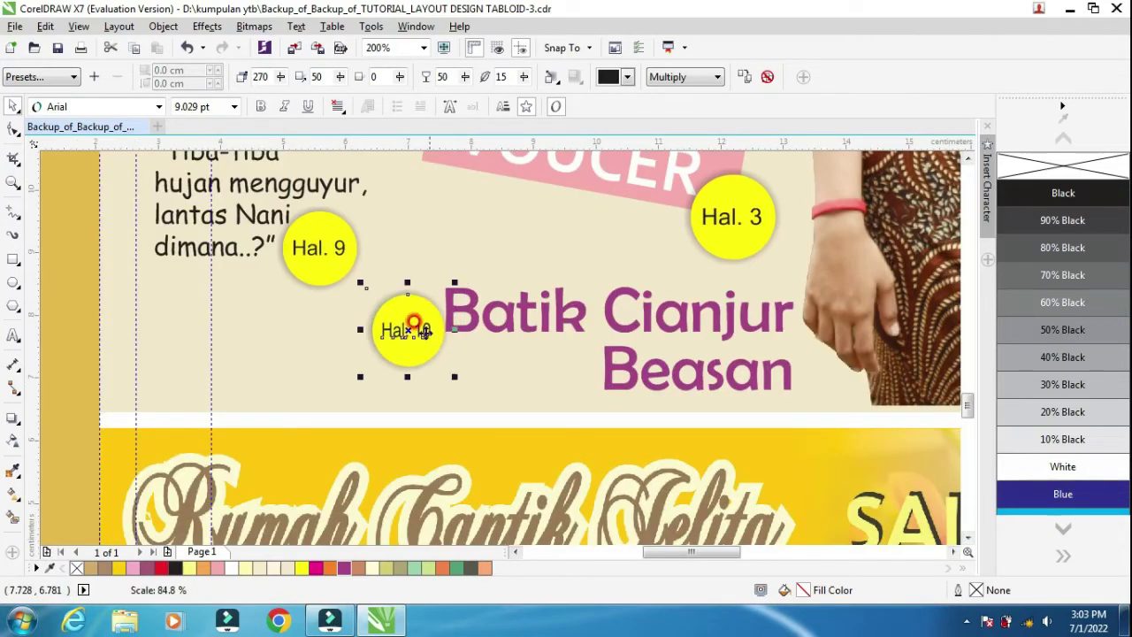
# Try the "Hal. 10" badge in front of "Beasan" at a smaller size of about 8 pt, and undo those changes.
pyautogui.moveTo(417, 323); pyautogui.dragTo(573, 381)
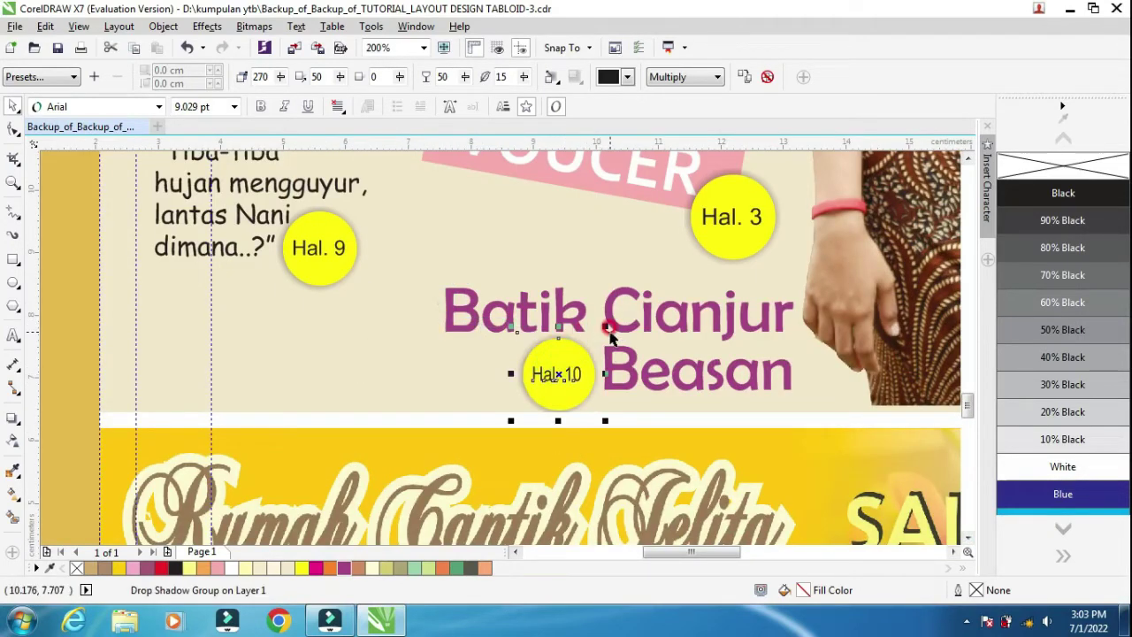
pyautogui.moveTo(605, 327); pyautogui.dragTo(586, 324)
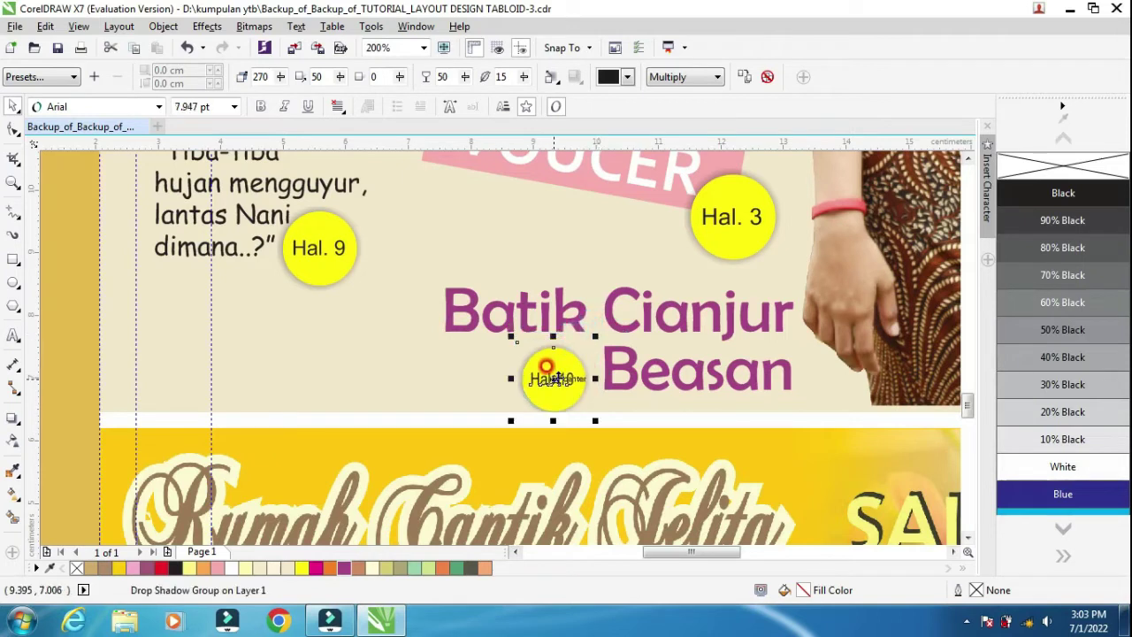
pyautogui.moveTo(543, 366); pyautogui.dragTo(568, 372)
pyautogui.hotkey('ctrl', 'z')
pyautogui.hotkey('ctrl', 'z')
pyautogui.hotkey('ctrl', 'z')
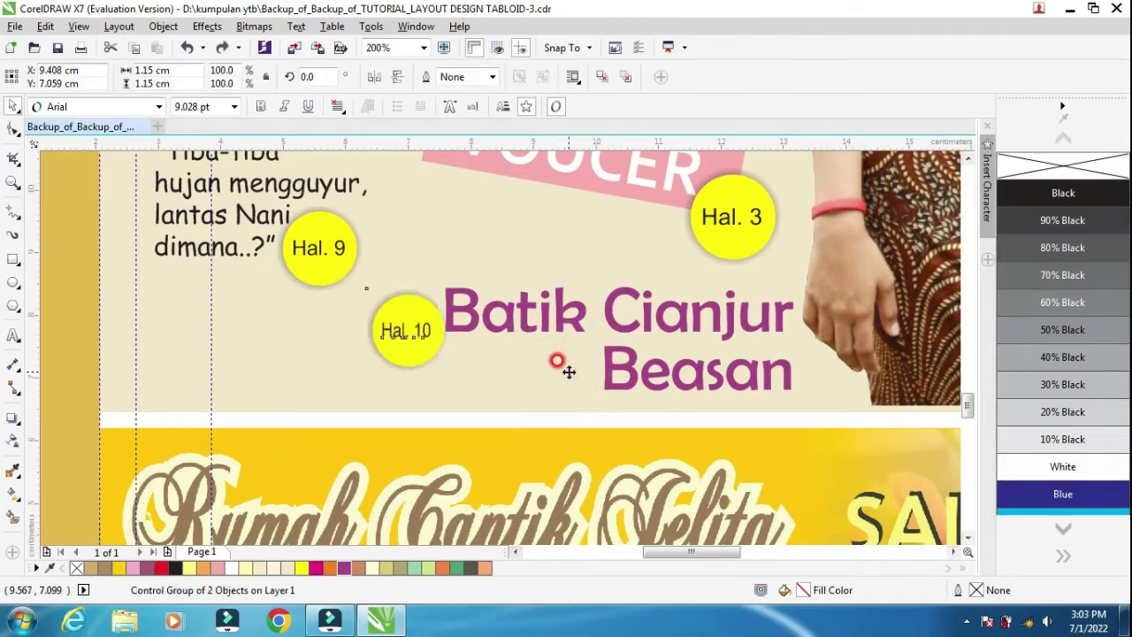
# Place the "Hal. 10" badge in front of "Beasan" below "Batik", slightly overlapping both words.
pyautogui.moveTo(400, 325); pyautogui.dragTo(558, 361)
pyautogui.click(558, 359)
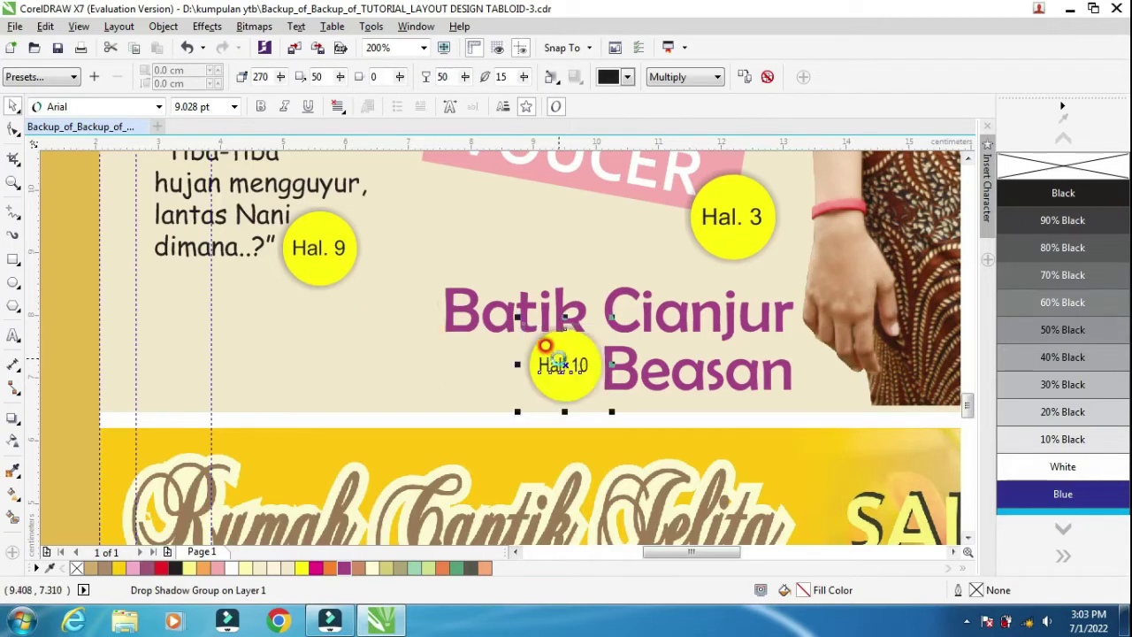
pyautogui.moveTo(559, 359); pyautogui.dragTo(594, 373)
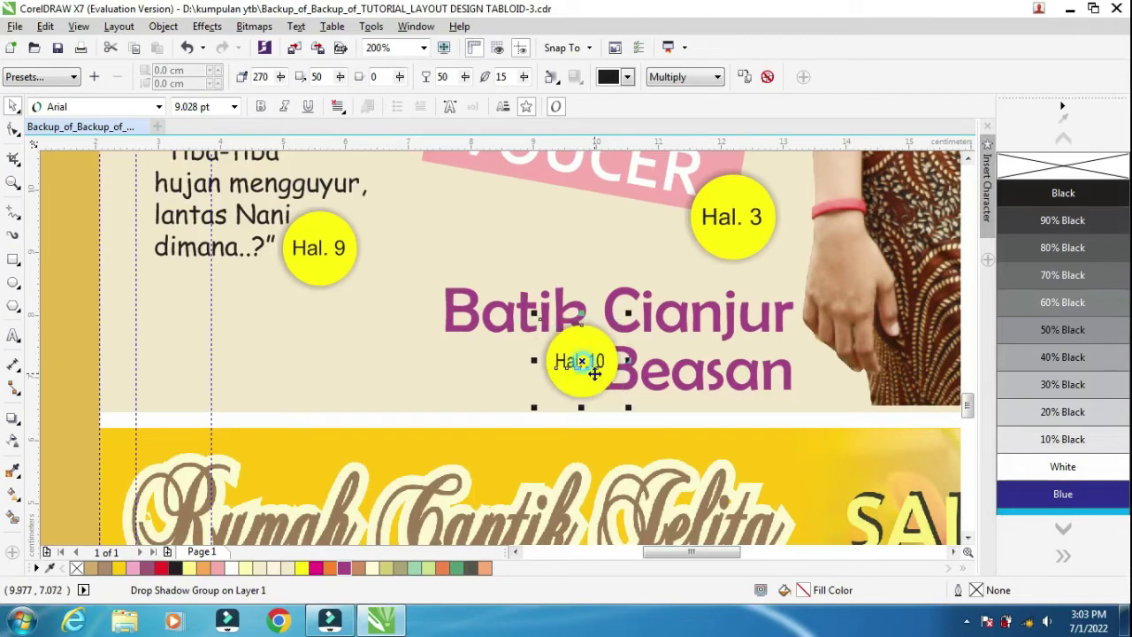
pyautogui.scroll(-2, 177, 272)
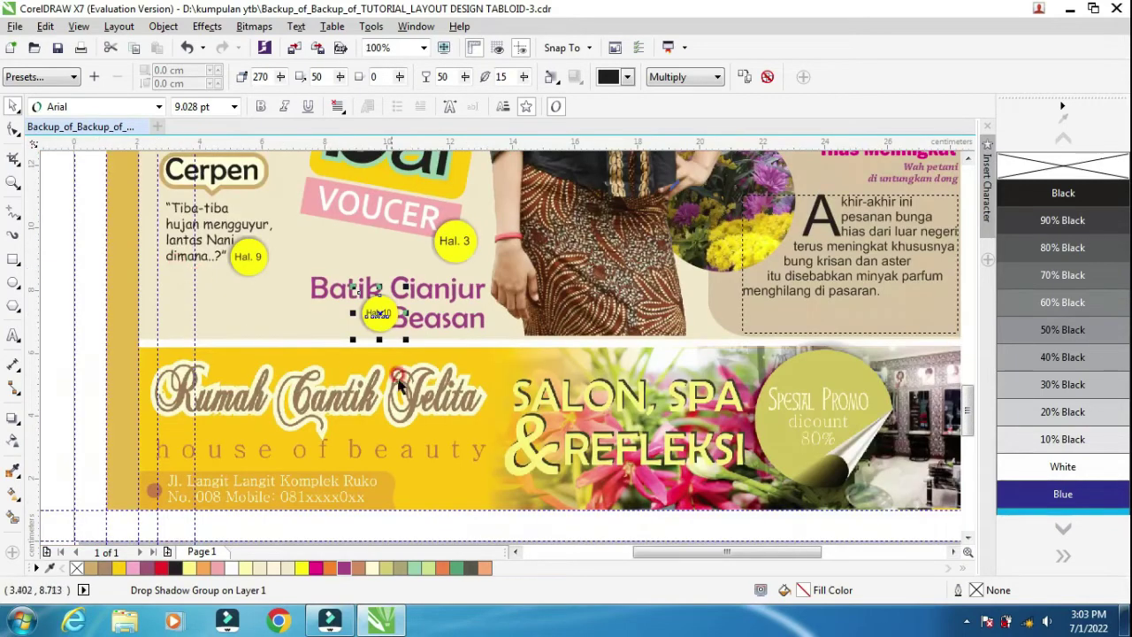
pyautogui.click(56, 203)
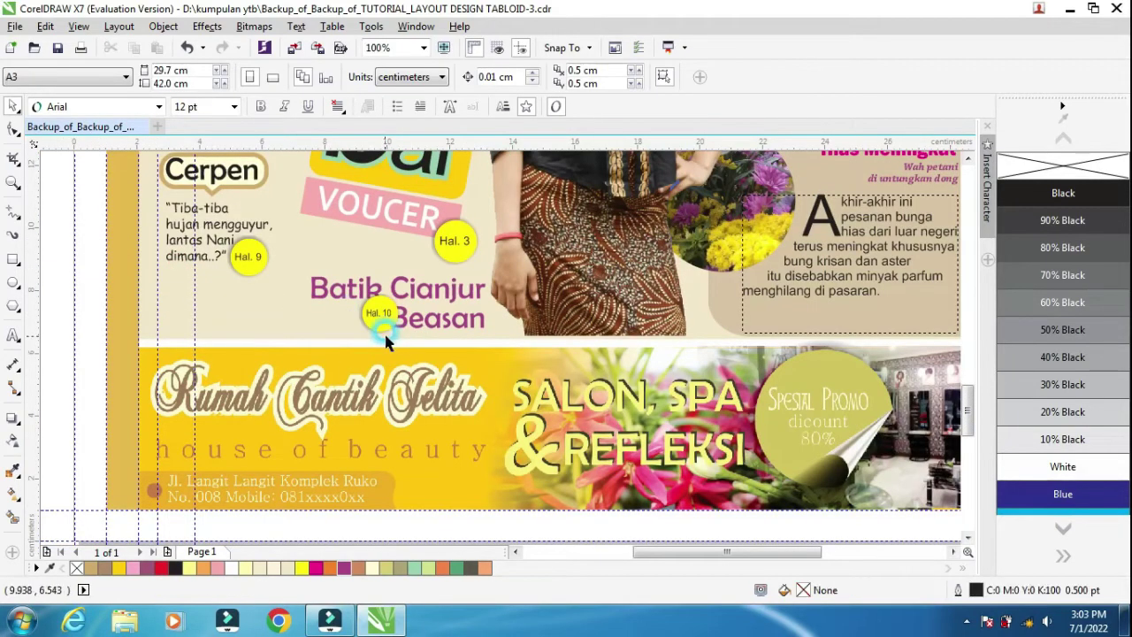
# Shift the "Hal. 10" badge slightly down and left, in front of "Beasan".
pyautogui.scroll(2, 384, 330)
pyautogui.click(366, 289)
pyautogui.moveTo(366, 289)
pyautogui.mouseDown()
pyautogui.moveTo(346, 303)
pyautogui.moveTo(352, 313)
pyautogui.moveTo(341, 303)
pyautogui.moveTo(353, 305)
pyautogui.mouseUp()
pyautogui.scroll(-2, 353, 305)
pyautogui.scroll(-1, 273, 312)
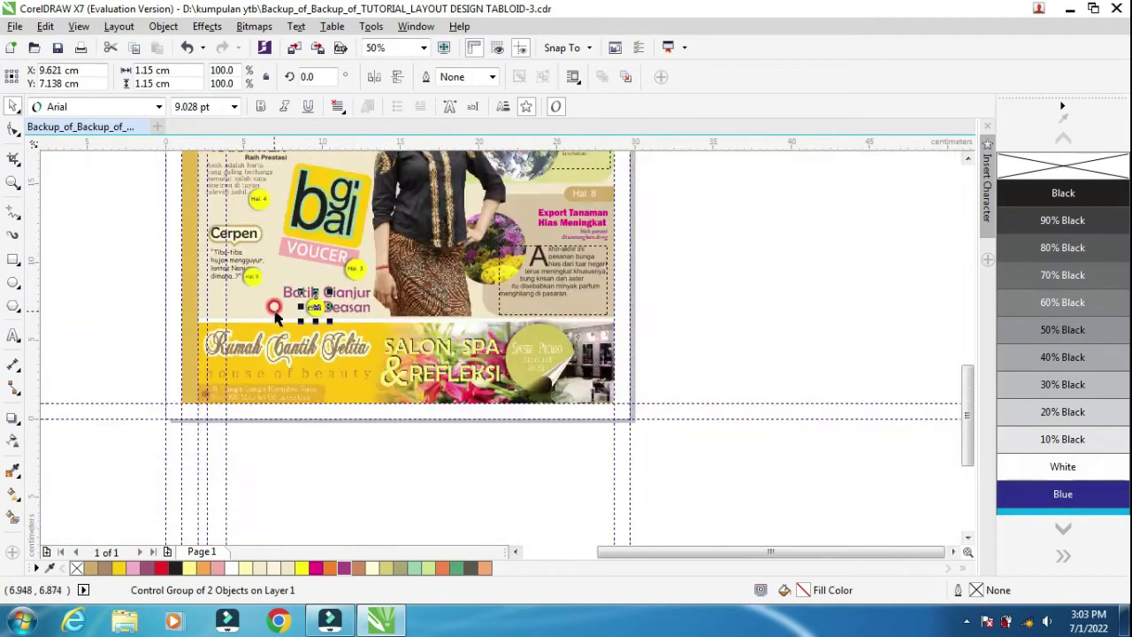
pyautogui.click(750, 301)
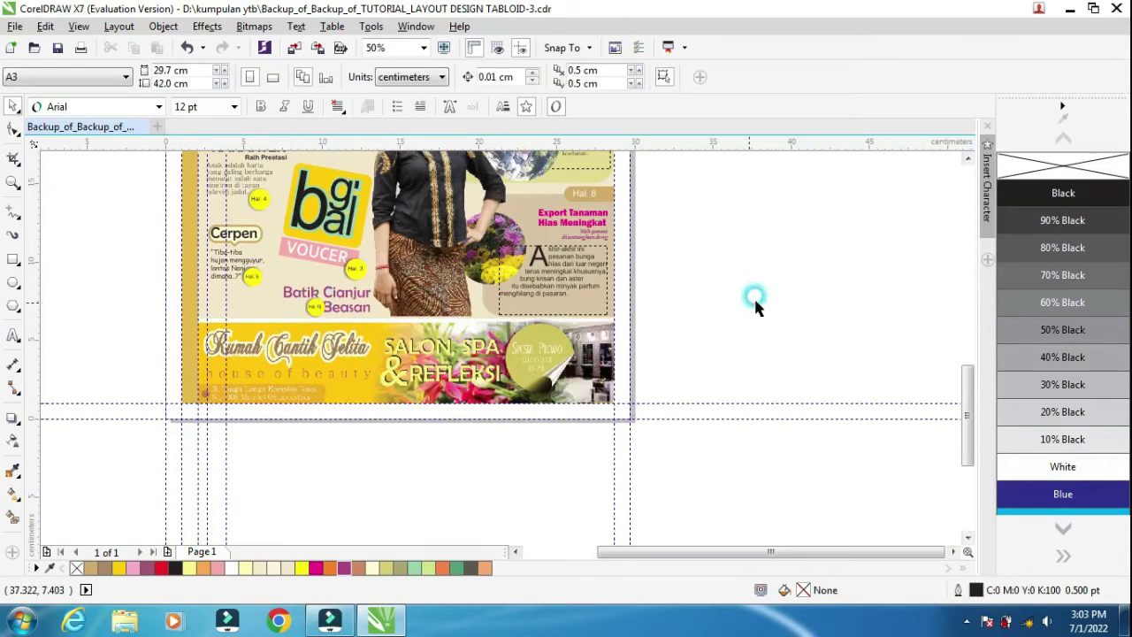
# Review the cover layout from the bottom banner up to the masthead, including a full-screen preview.
pyautogui.click(961, 156)
pyautogui.click(966, 156)
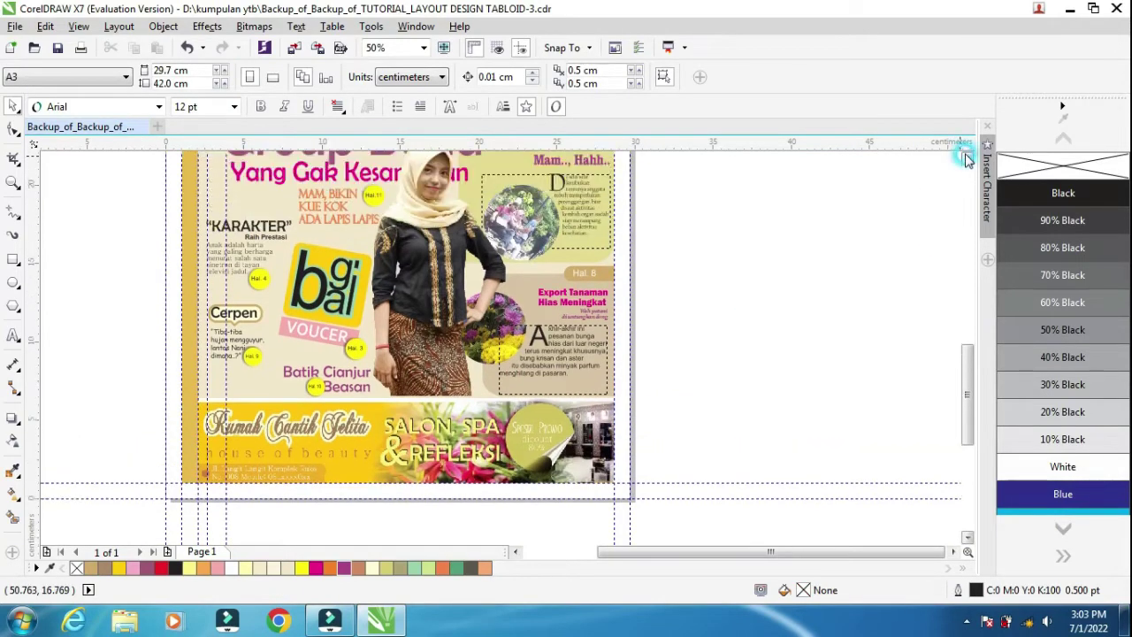
pyautogui.click(966, 157)
pyautogui.click(966, 157)
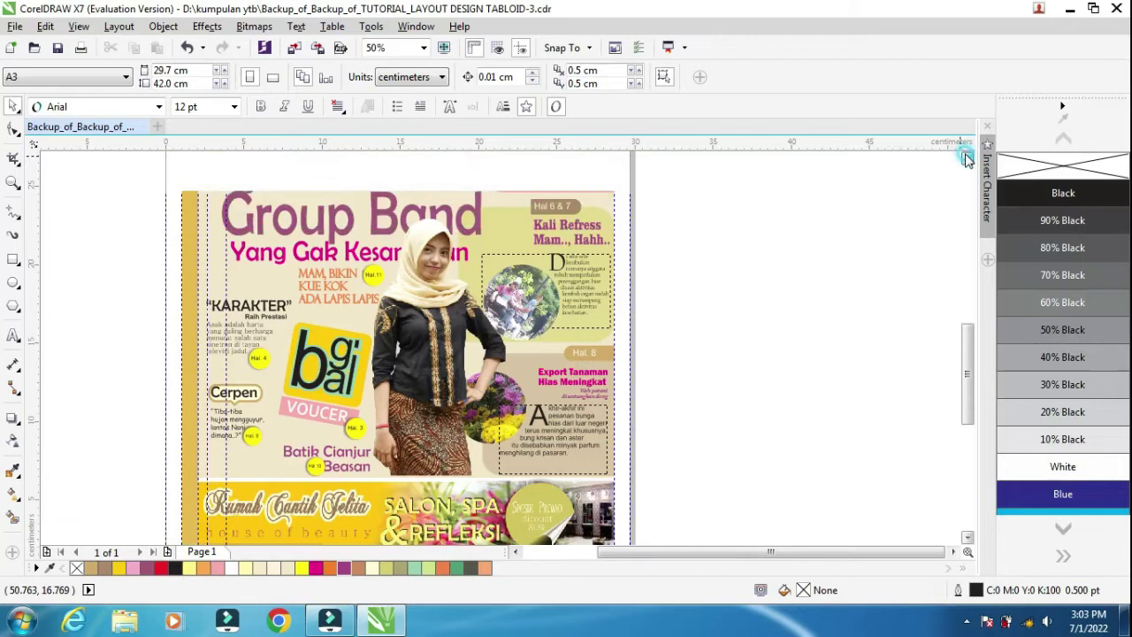
pyautogui.rightClick(760, 215)
pyautogui.click(766, 220)
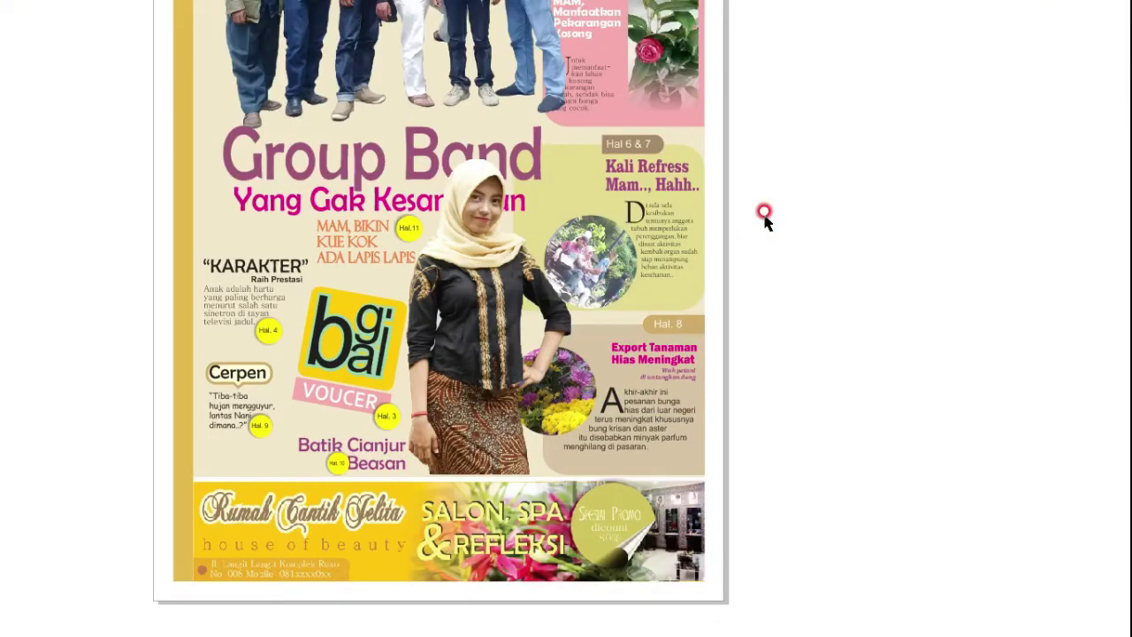
pyautogui.click(765, 216)
pyautogui.click(965, 156)
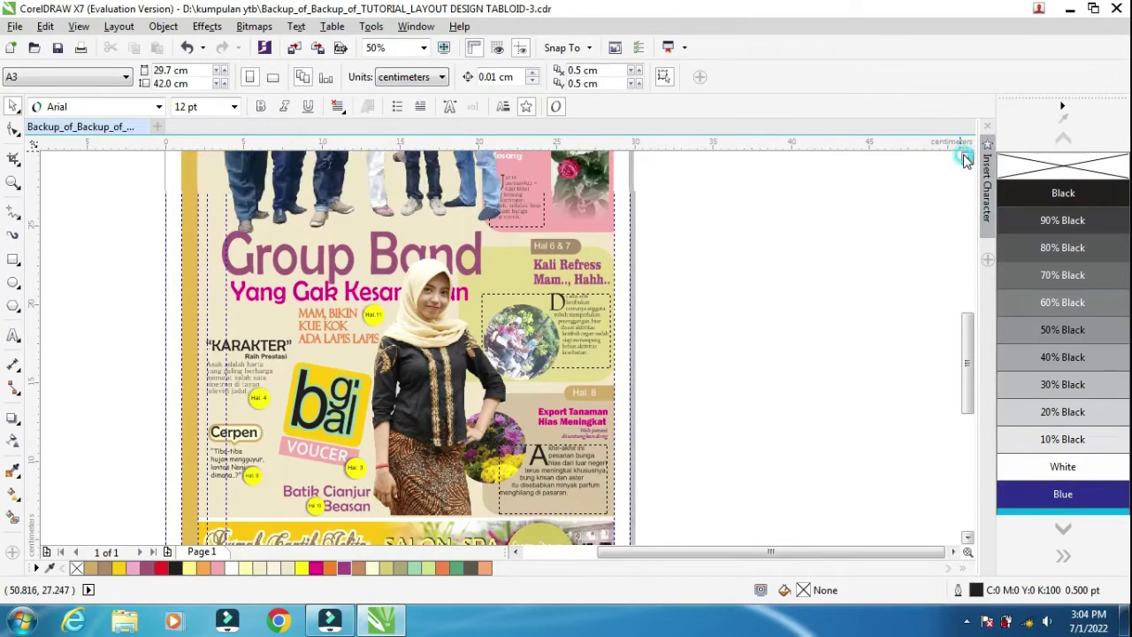
pyautogui.click(966, 156)
pyautogui.click(966, 156)
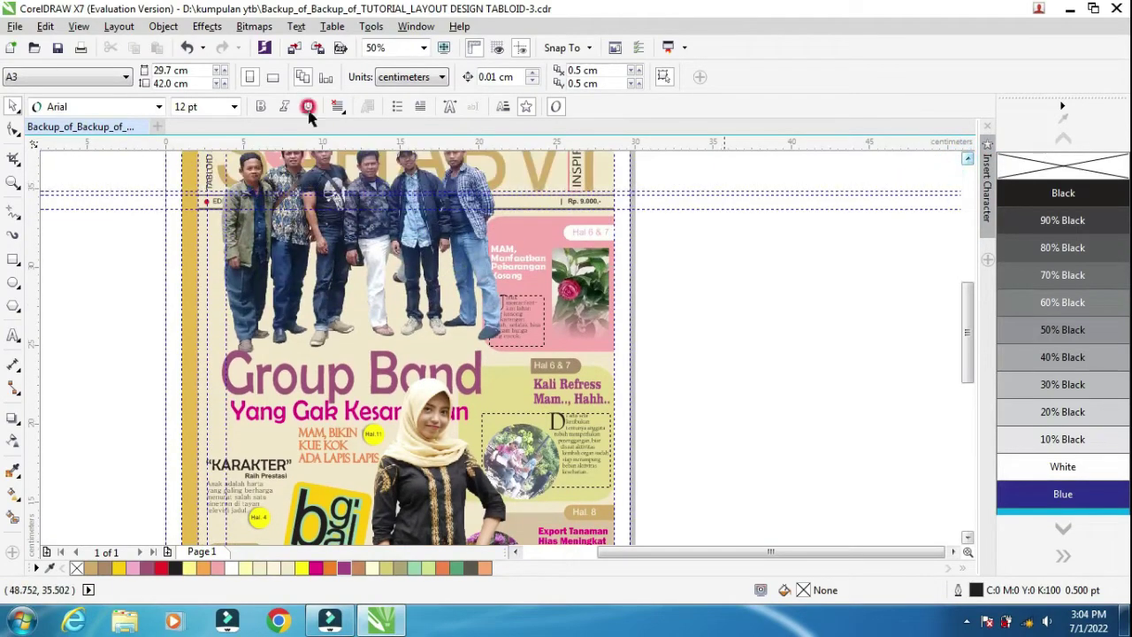
# Try a Chalk fill on the large cover background rectangle, and fill it with Banana Yellow instead.
pyautogui.click(217, 391)
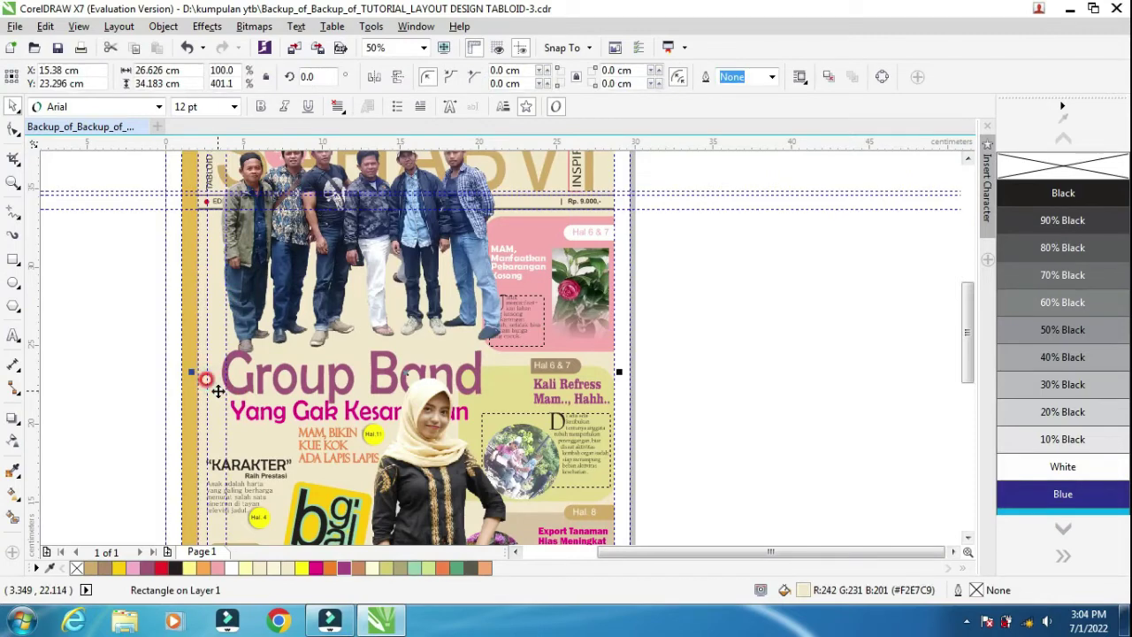
pyautogui.click(245, 572)
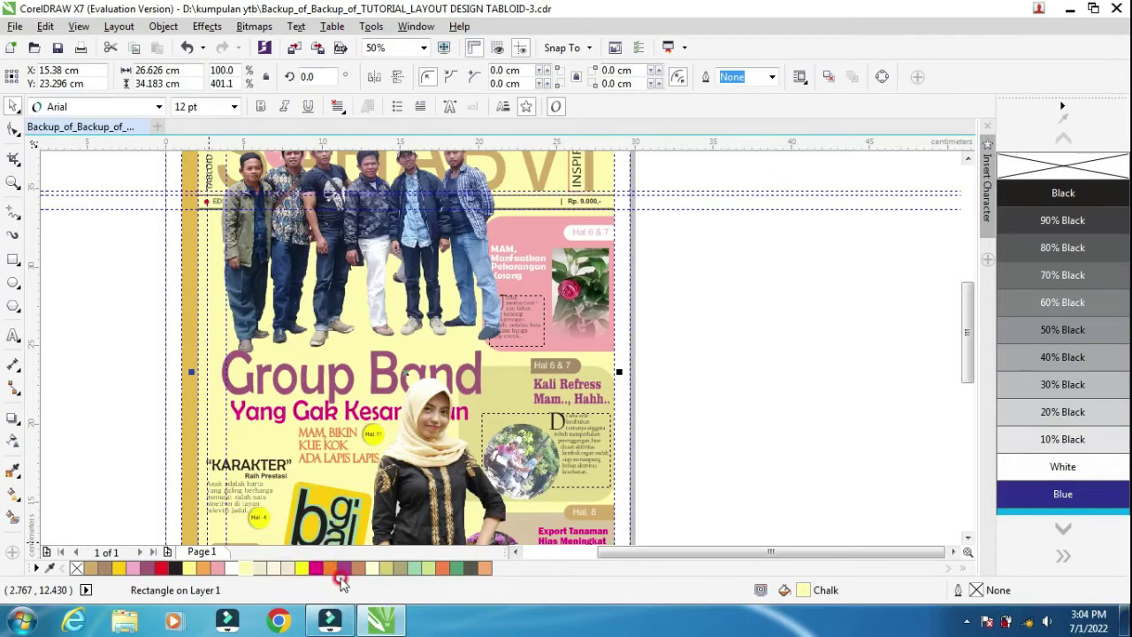
pyautogui.click(382, 568)
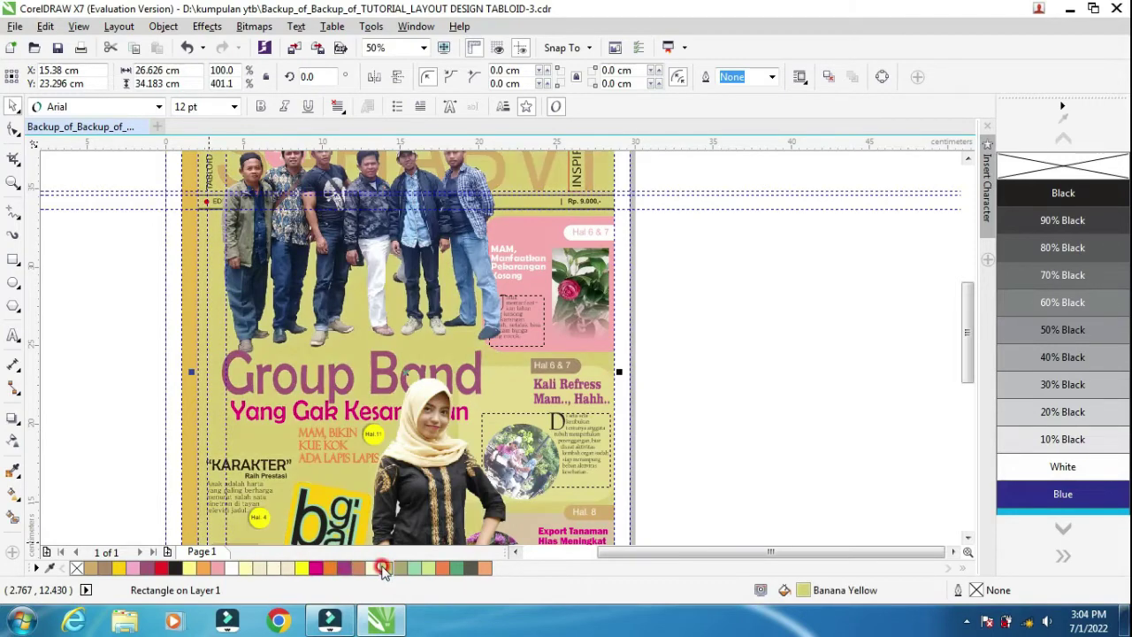
pyautogui.click(967, 158)
pyautogui.click(967, 159)
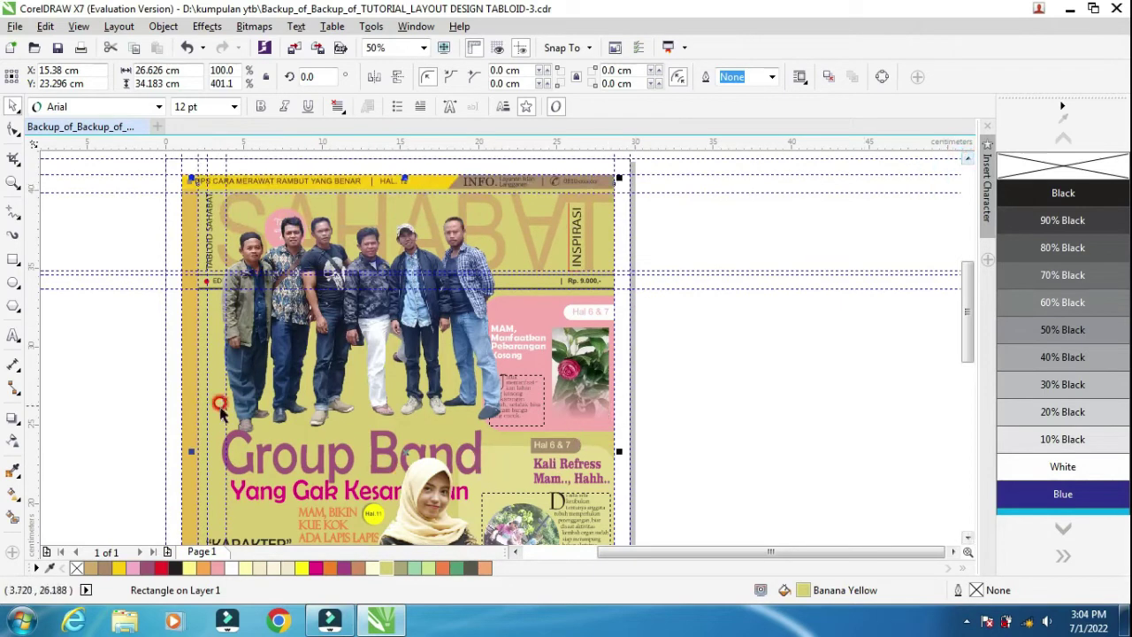
# Lighten the background rectangle's fill by mixing in white until it is C0 M0 Y26 K9.
pyautogui.click(230, 569)
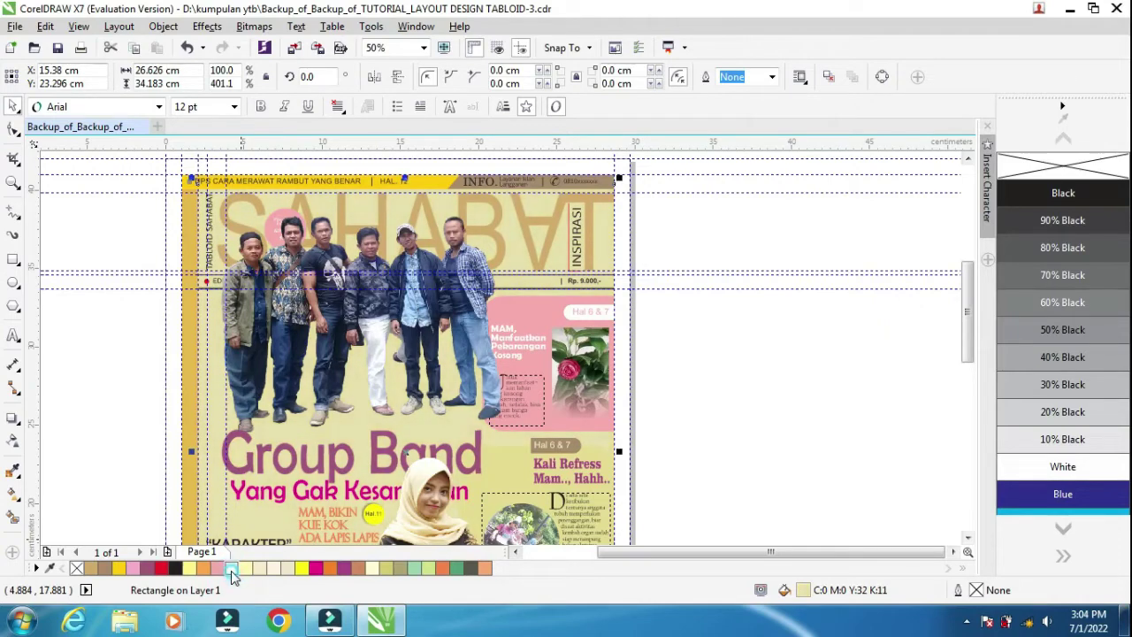
pyautogui.click(231, 569)
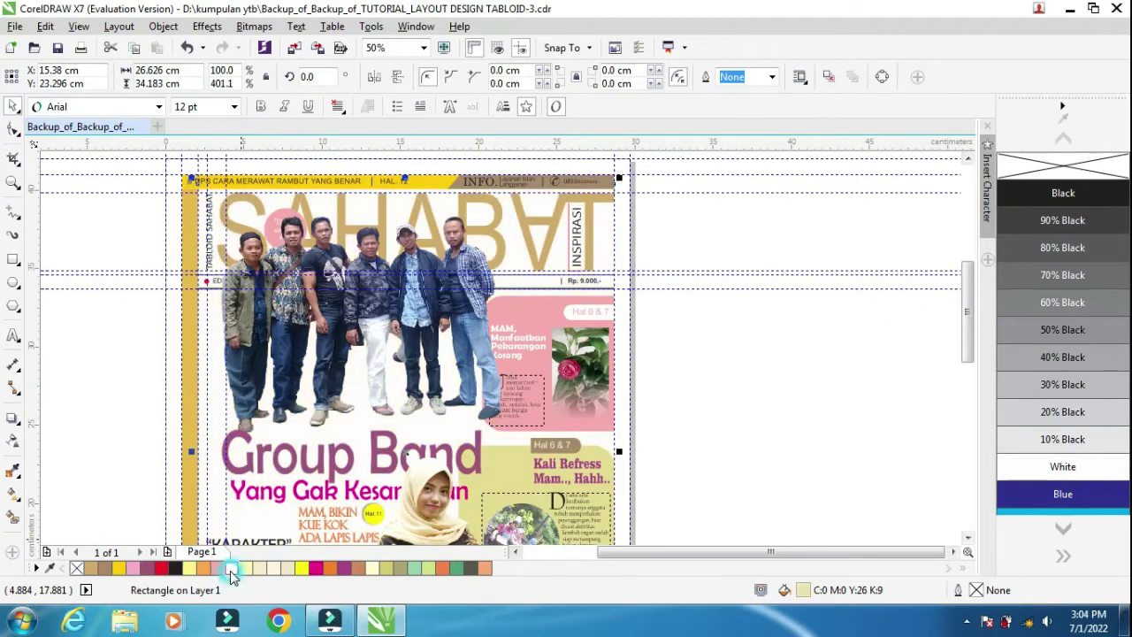
pyautogui.click(223, 569)
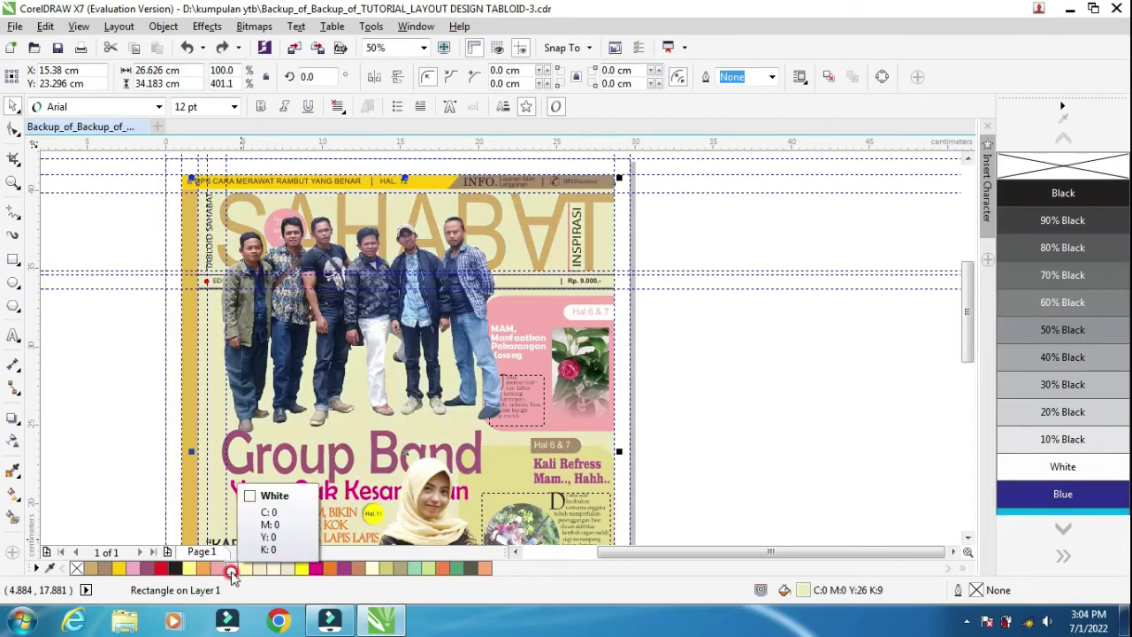
pyautogui.click(738, 417)
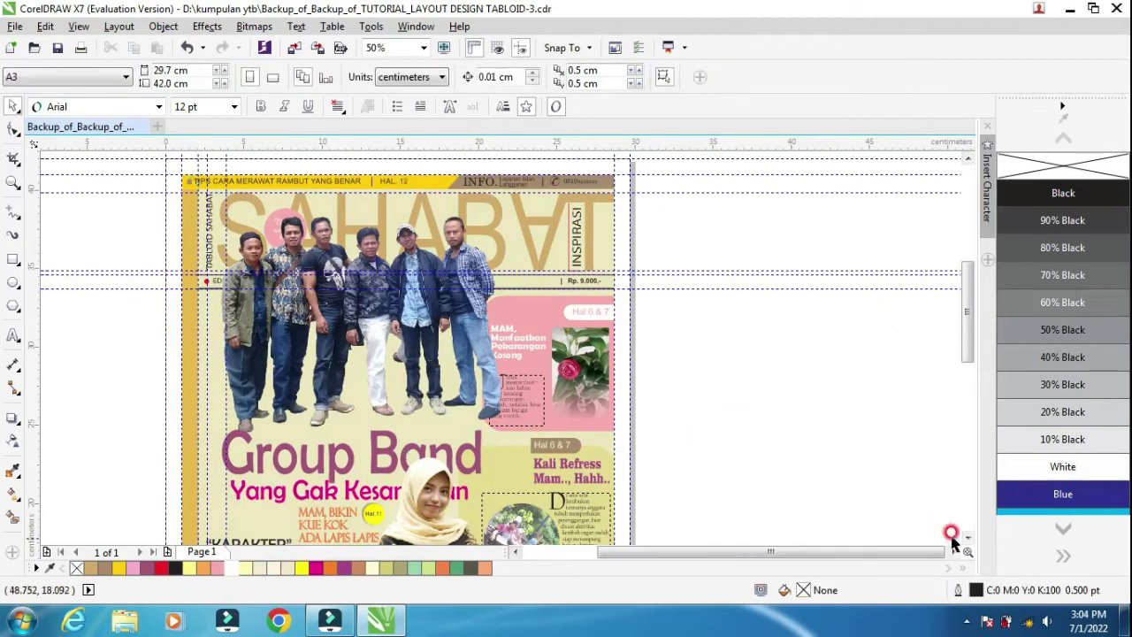
# Stretch the "Group Band" headline leftward to the text margin guide, making it about 17.6 cm wide.
pyautogui.click(967, 537)
pyautogui.click(969, 539)
pyautogui.click(970, 539)
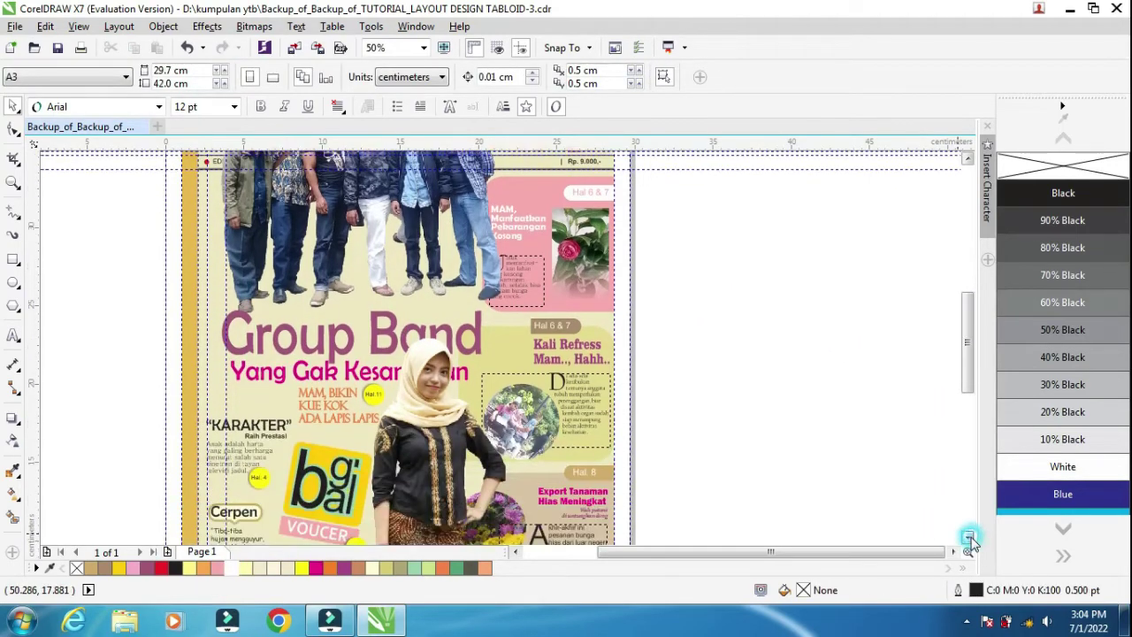
pyautogui.click(970, 538)
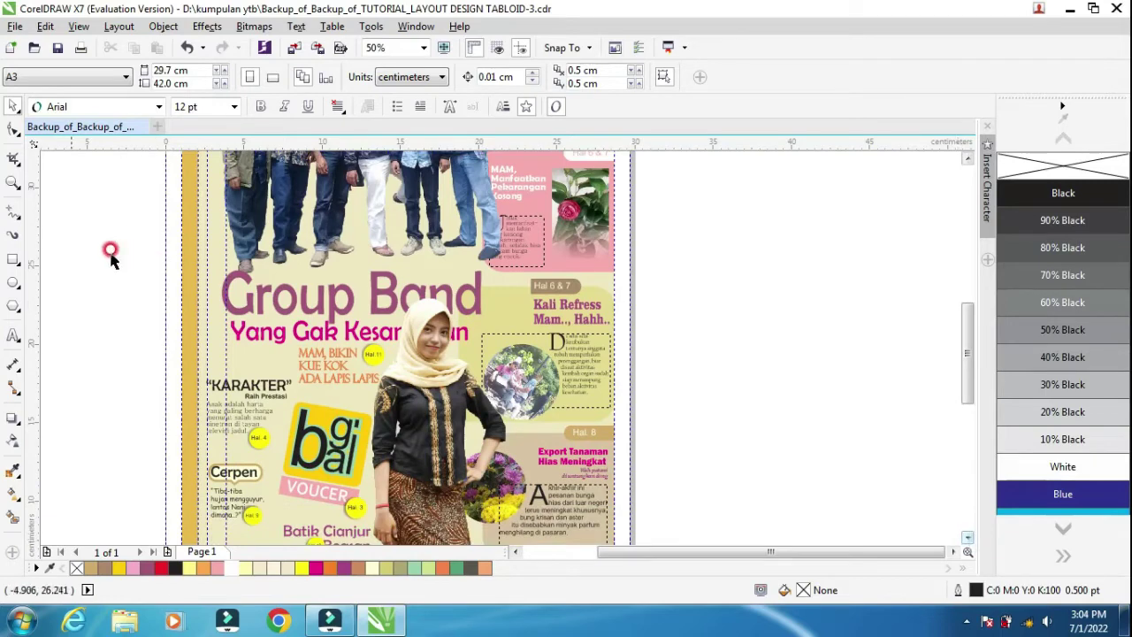
pyautogui.scroll(2, 255, 304)
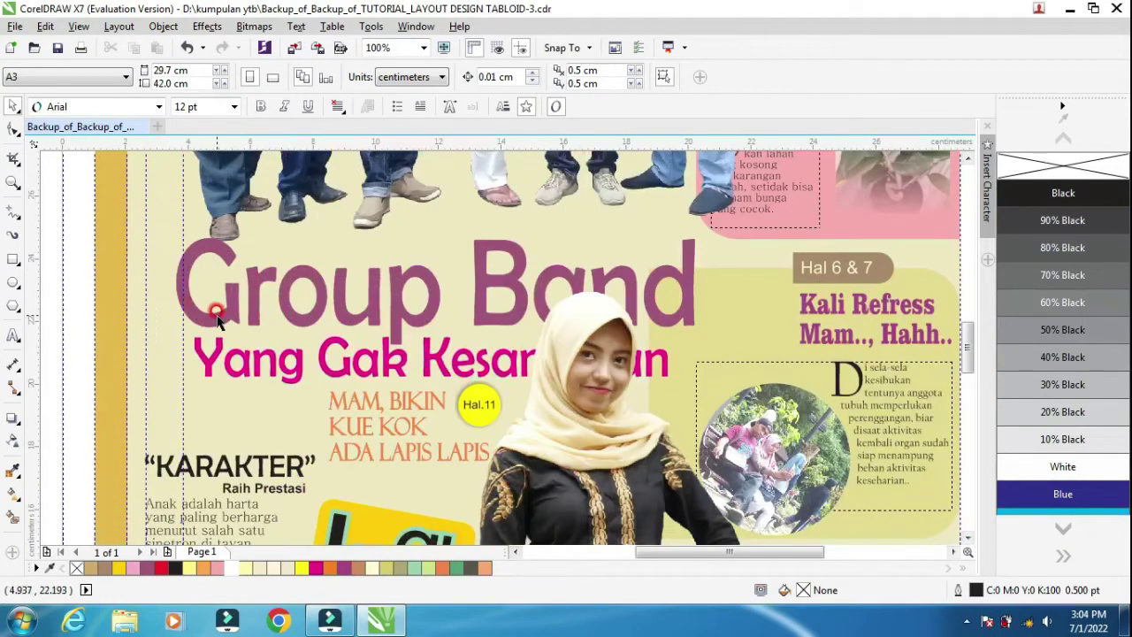
pyautogui.click(191, 301)
pyautogui.moveTo(169, 298); pyautogui.dragTo(137, 299)
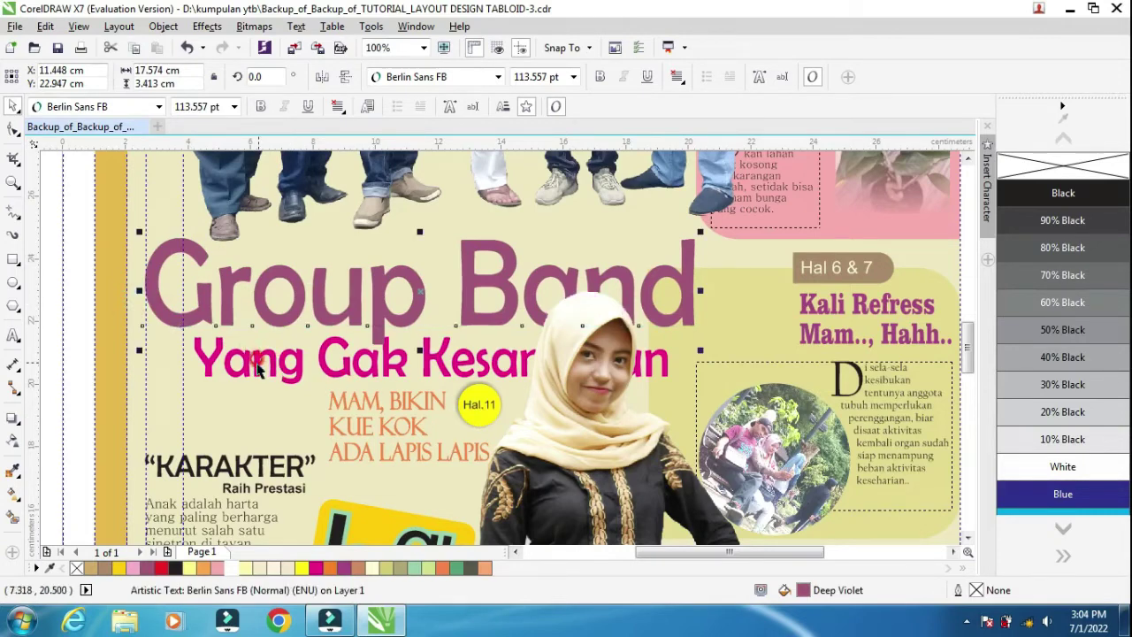
# Stretch the magenta "Yang Gak" subheadline leftward to align with "Group Band", making it about 16.4 cm wide.
pyautogui.click(251, 353)
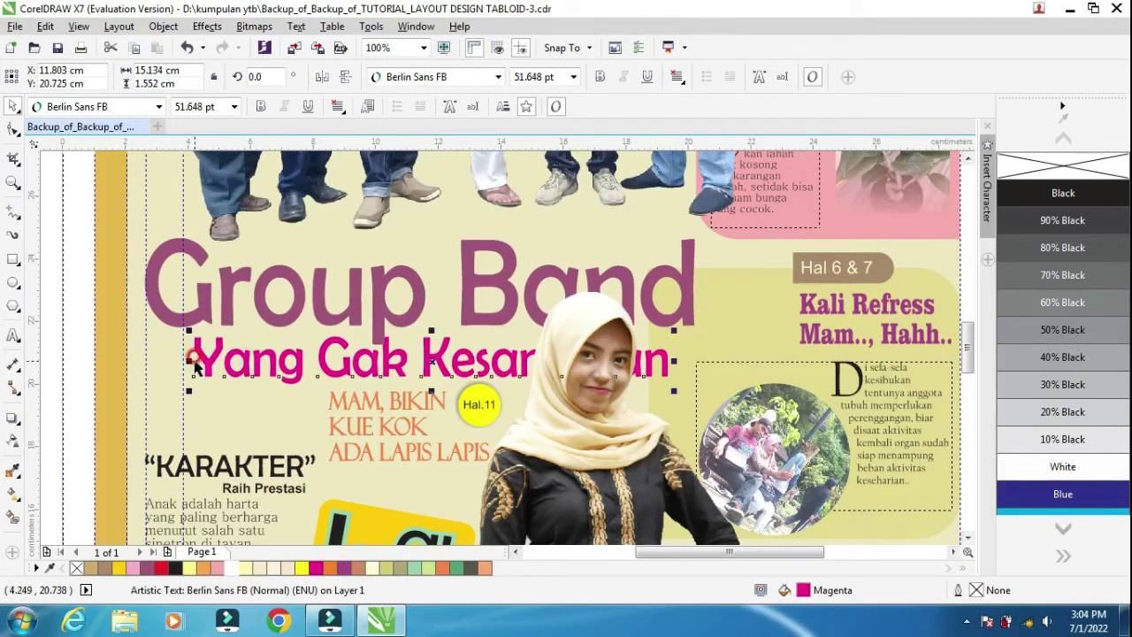
pyautogui.moveTo(191, 359); pyautogui.dragTo(147, 374)
pyautogui.scroll(-1, 615, 387)
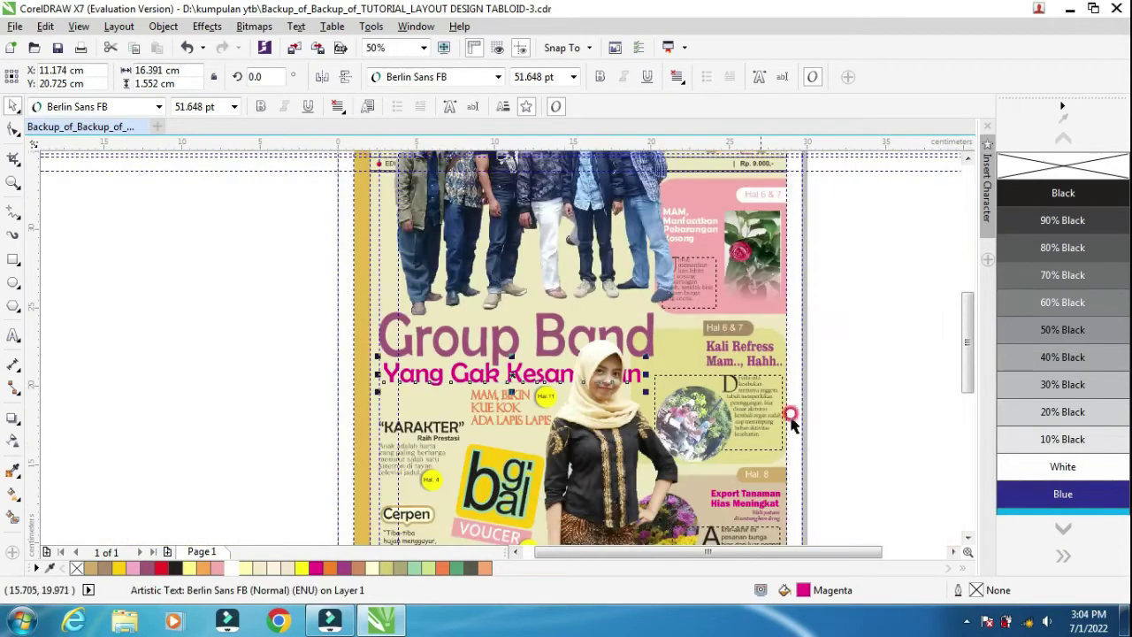
pyautogui.click(937, 504)
# Check the widened headlines and the lower half of the cover in a full-screen preview.
pyautogui.click(967, 537)
pyautogui.click(954, 552)
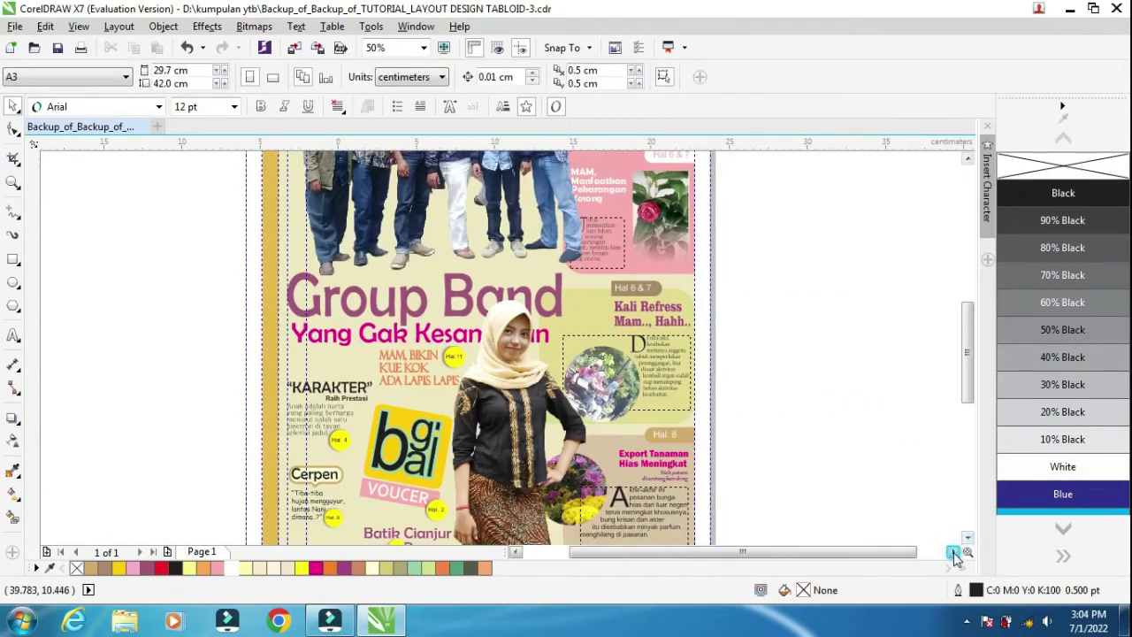
pyautogui.click(968, 537)
pyautogui.click(968, 537)
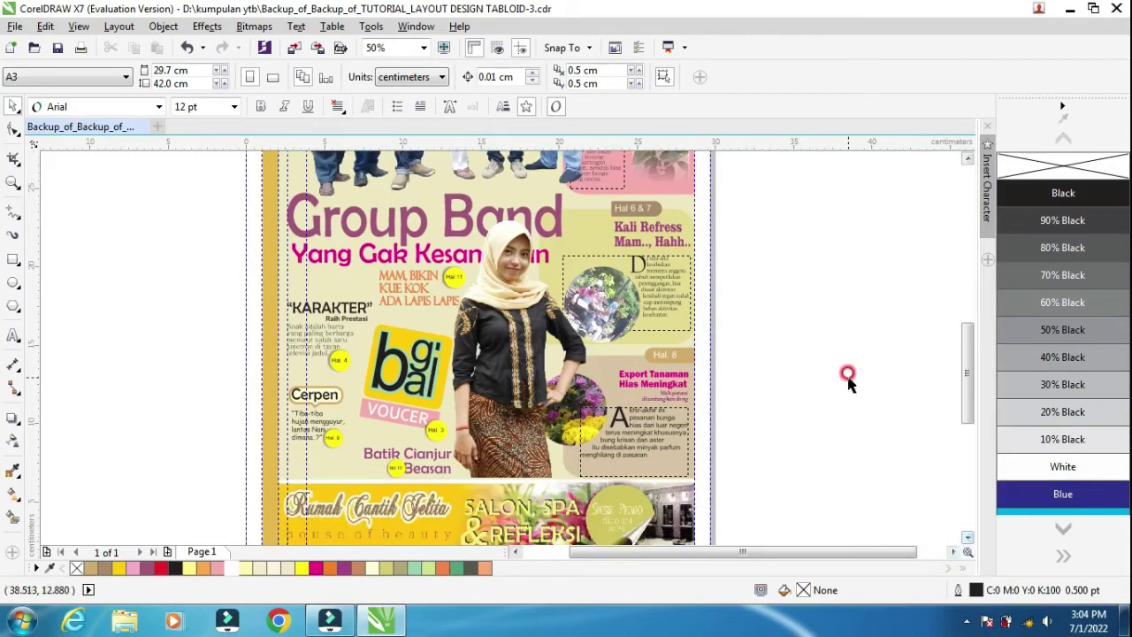
pyautogui.rightClick(827, 265)
pyautogui.click(829, 269)
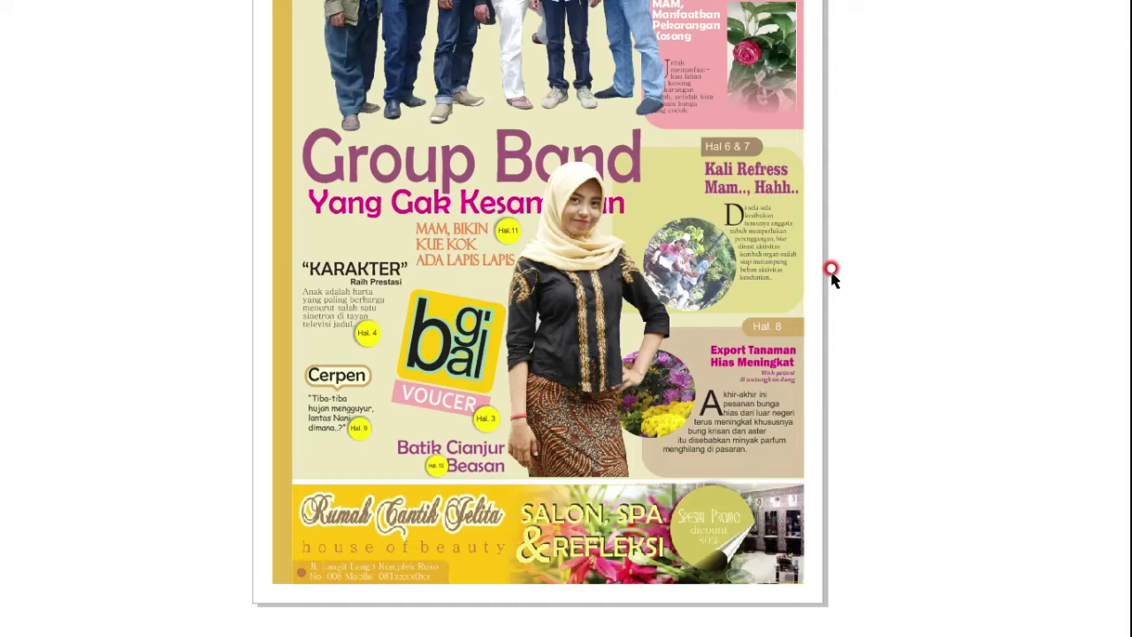
pyautogui.click(862, 303)
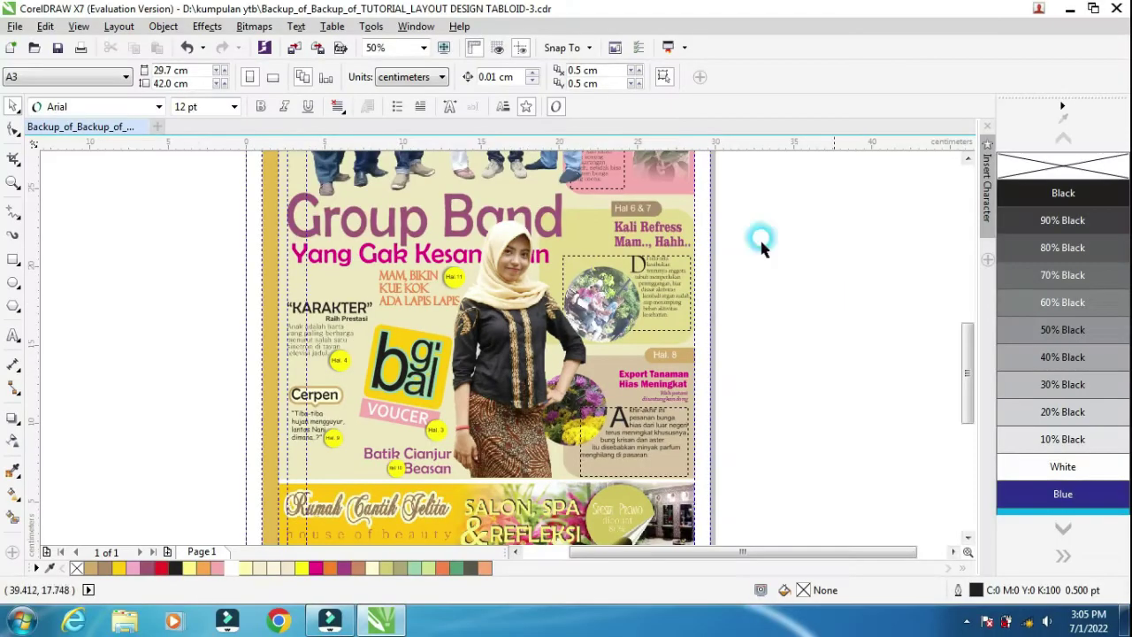
# Zoom to the whole cover page and inspect the complete layout in a full-screen preview.
pyautogui.click(966, 152)
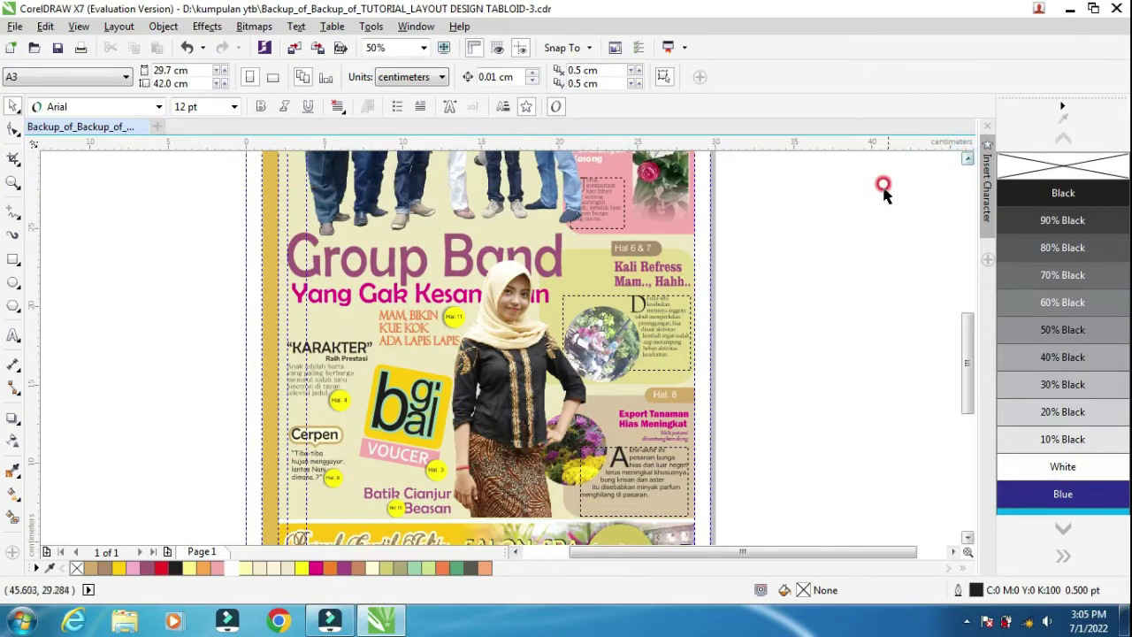
pyautogui.scroll(-1, 884, 185)
pyautogui.click(968, 157)
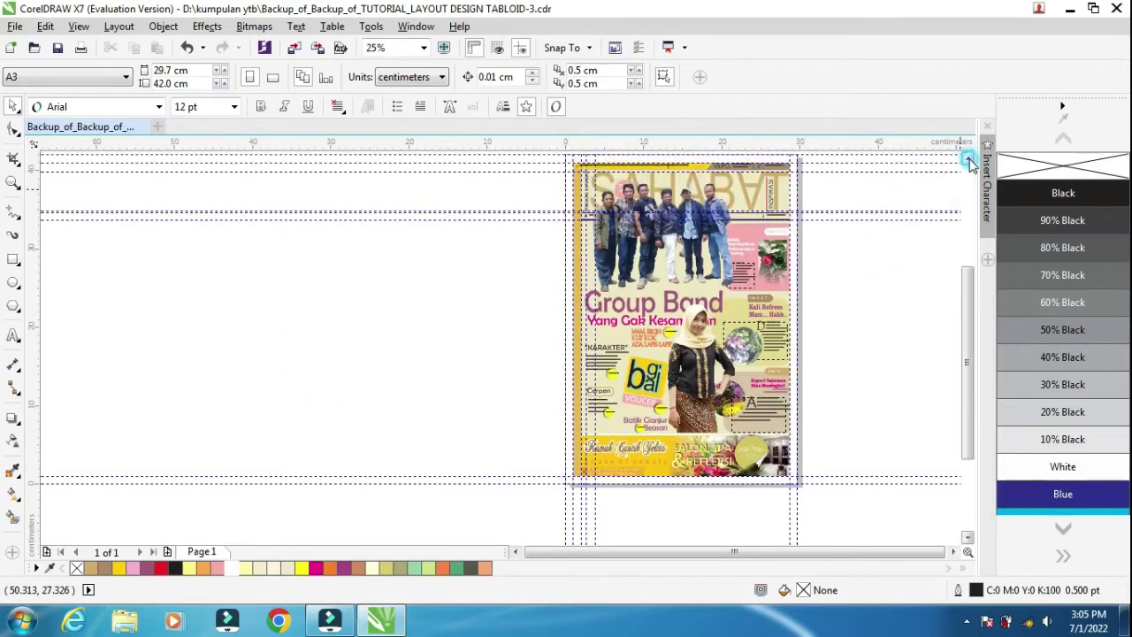
pyautogui.click(952, 551)
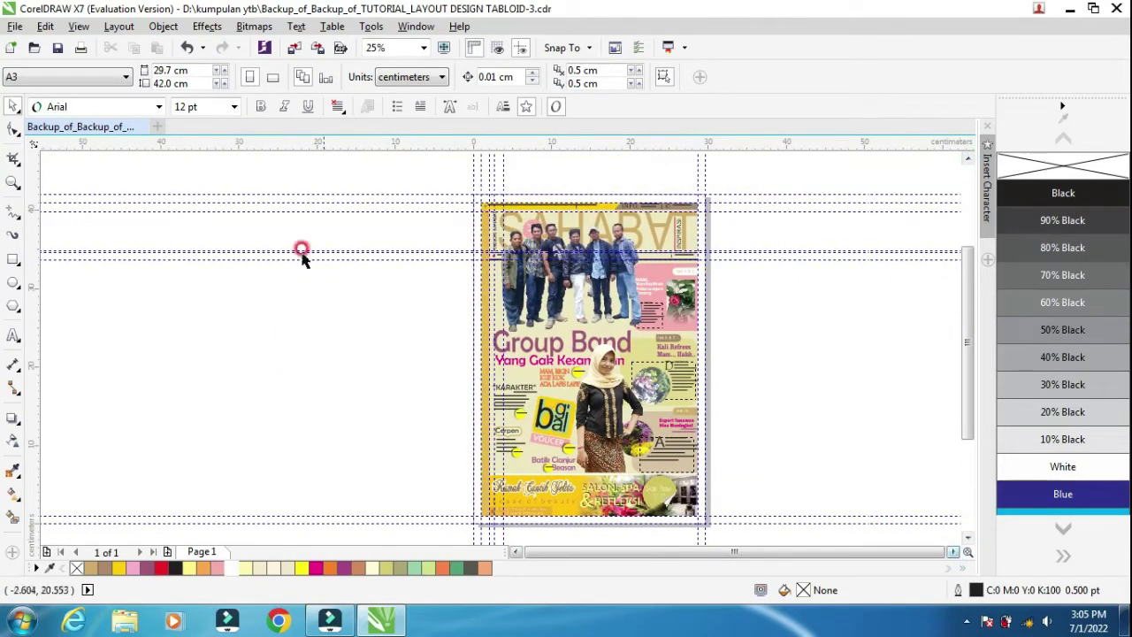
pyautogui.click(14, 182)
pyautogui.moveTo(461, 195); pyautogui.dragTo(703, 516)
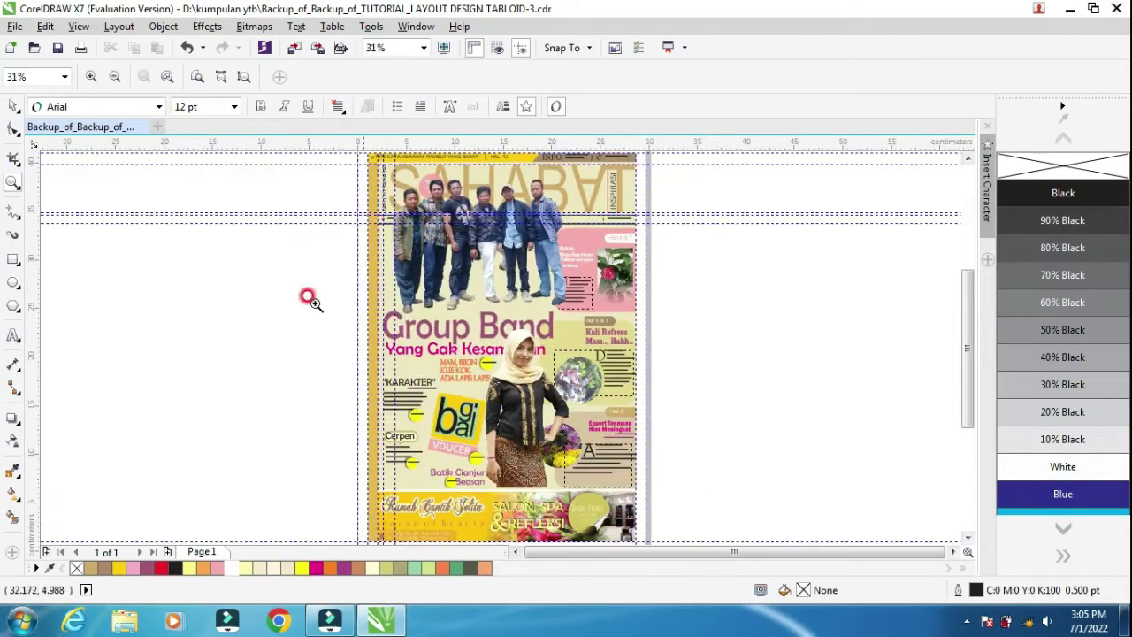
pyautogui.click(13, 106)
pyautogui.rightClick(257, 287)
pyautogui.click(258, 290)
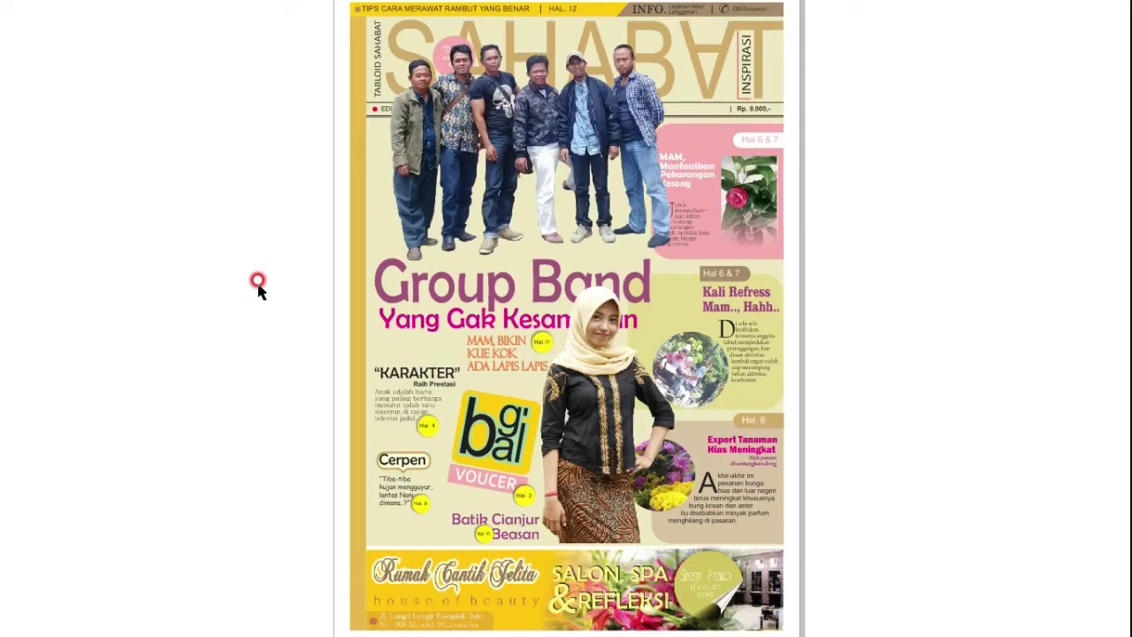
pyautogui.click(259, 287)
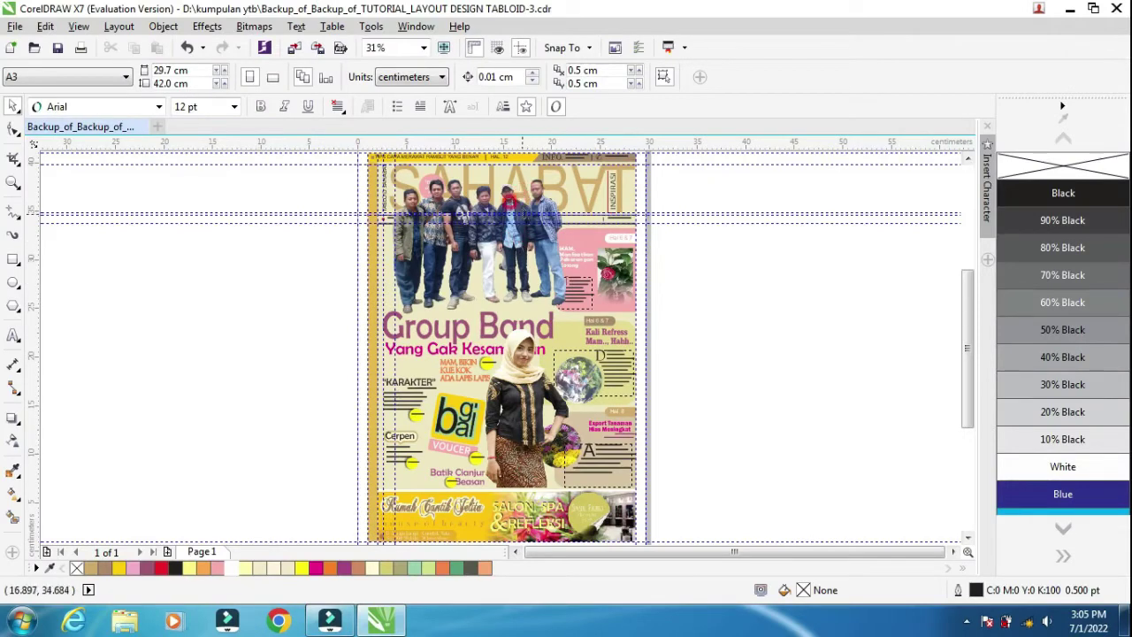
# Apply Contrast Enhancement to the six-man group photo with the gamma adjustment set to about 1.69.
pyautogui.scroll(2, 523, 205)
pyautogui.click(557, 221)
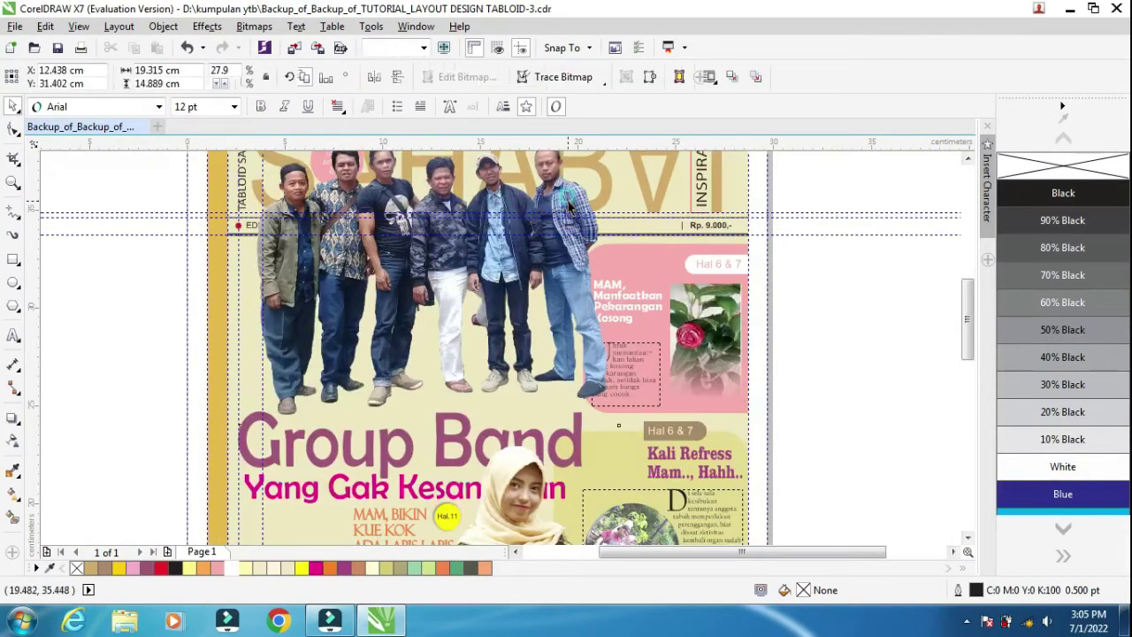
pyautogui.click(248, 26)
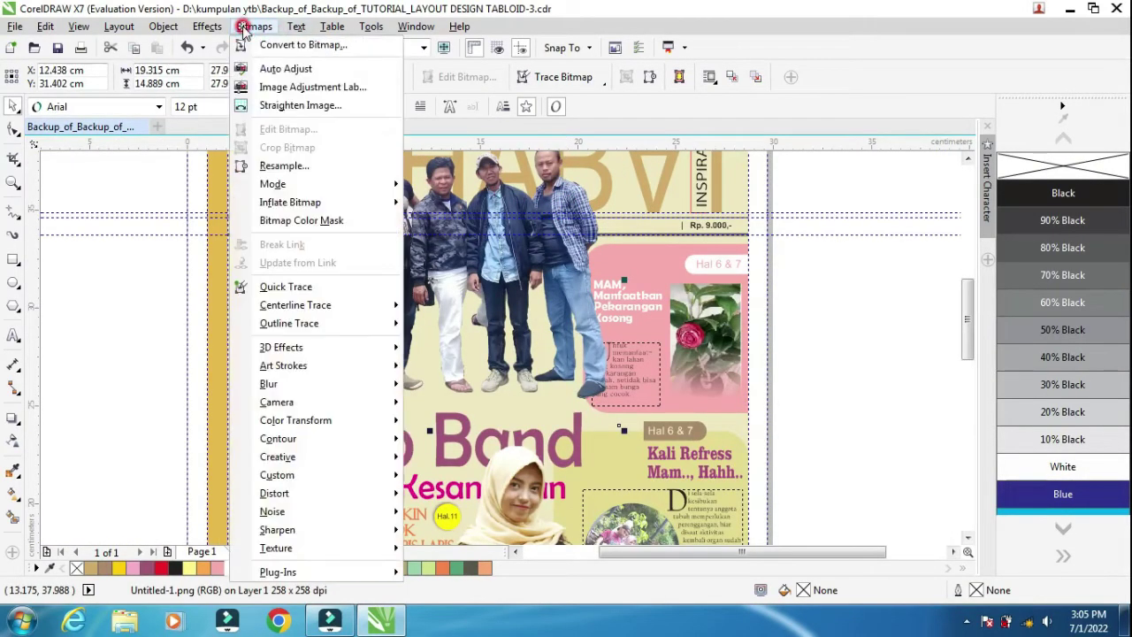
pyautogui.moveTo(221, 29)
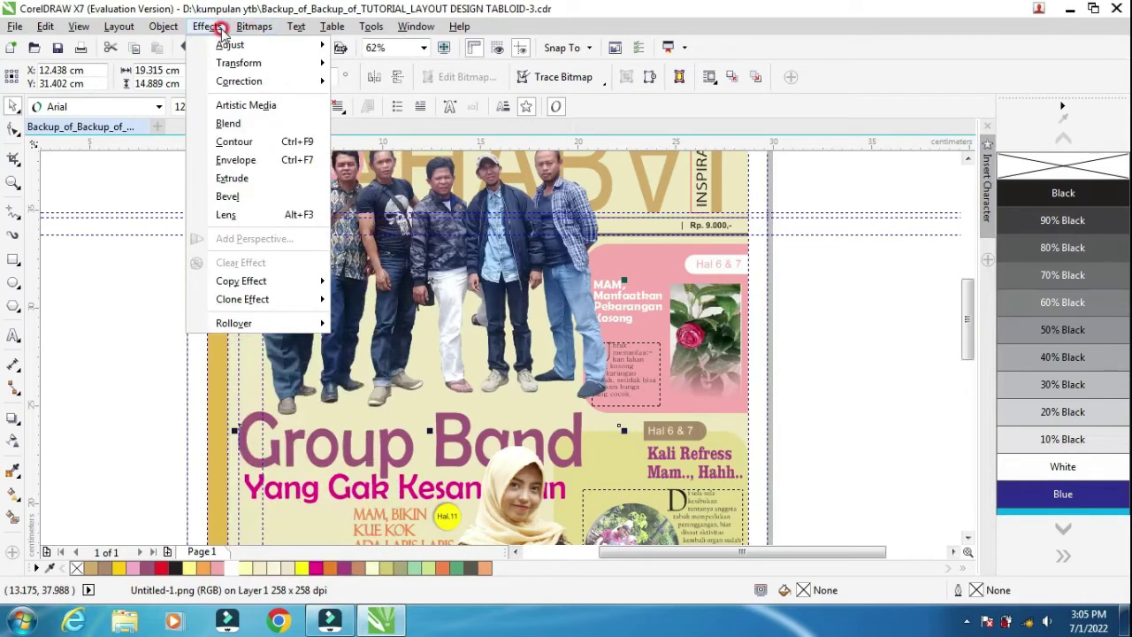
pyautogui.click(350, 44)
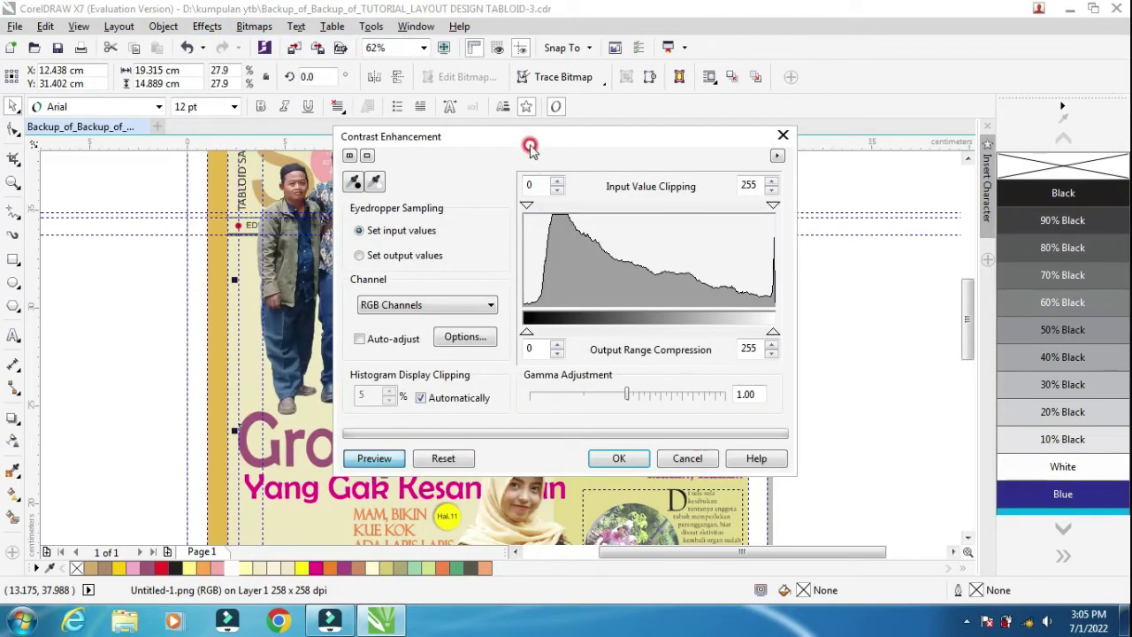
pyautogui.moveTo(531, 146); pyautogui.dragTo(752, 109)
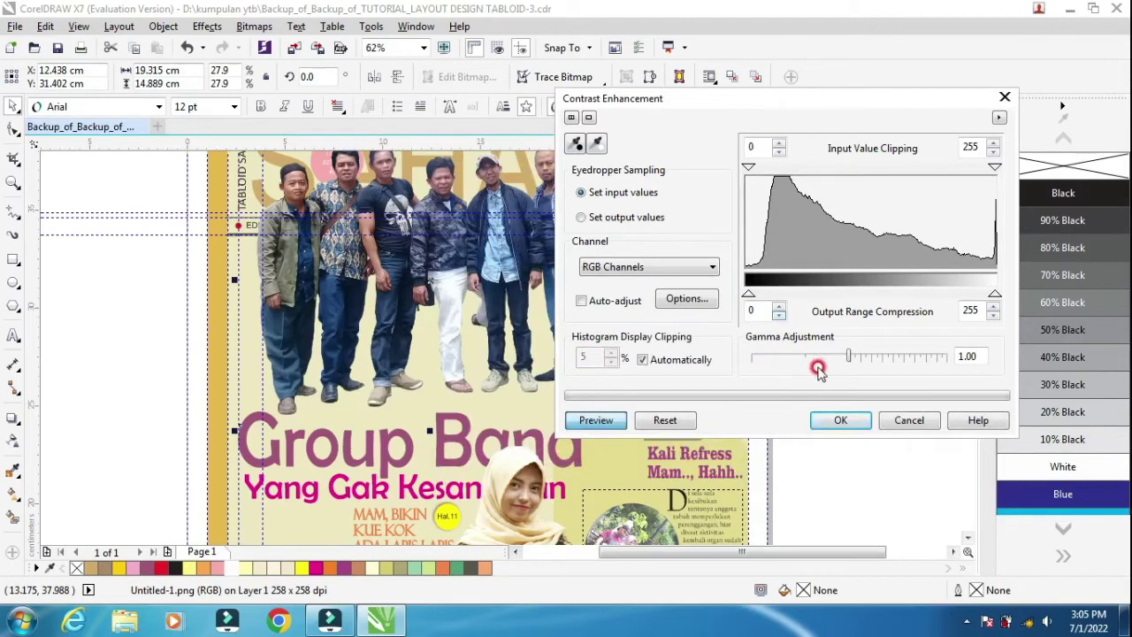
pyautogui.moveTo(856, 357)
pyautogui.mouseDown()
pyautogui.moveTo(836, 364)
pyautogui.moveTo(847, 357)
pyautogui.moveTo(831, 343)
pyautogui.moveTo(854, 356)
pyautogui.moveTo(849, 341)
pyautogui.mouseUp()
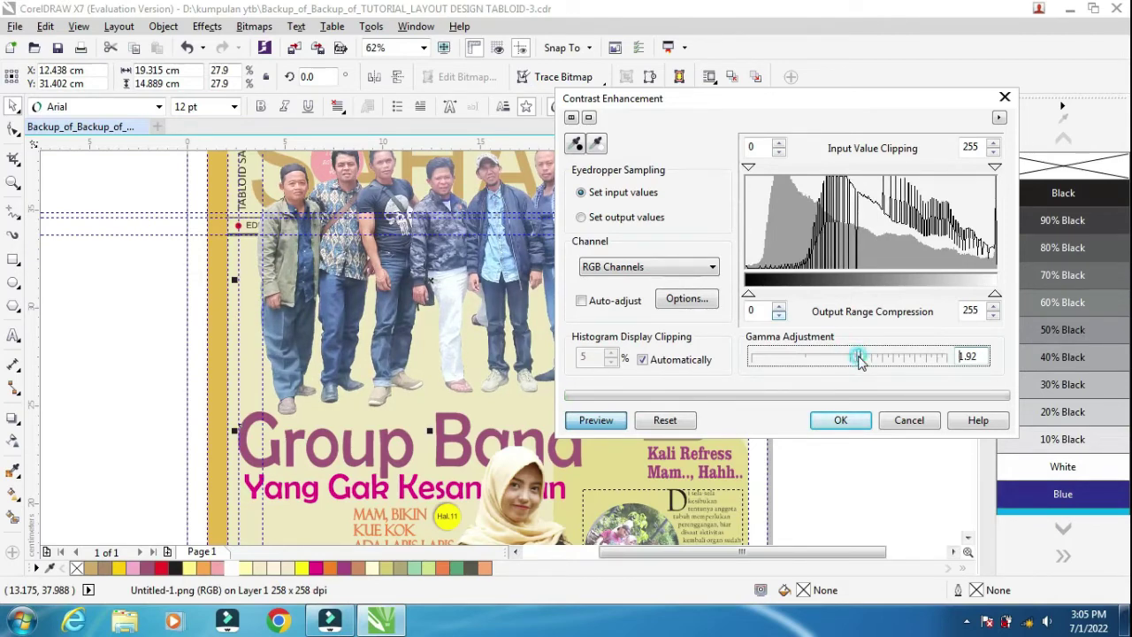
pyautogui.moveTo(858, 358)
pyautogui.mouseDown()
pyautogui.moveTo(841, 353)
pyautogui.moveTo(856, 361)
pyautogui.mouseUp()
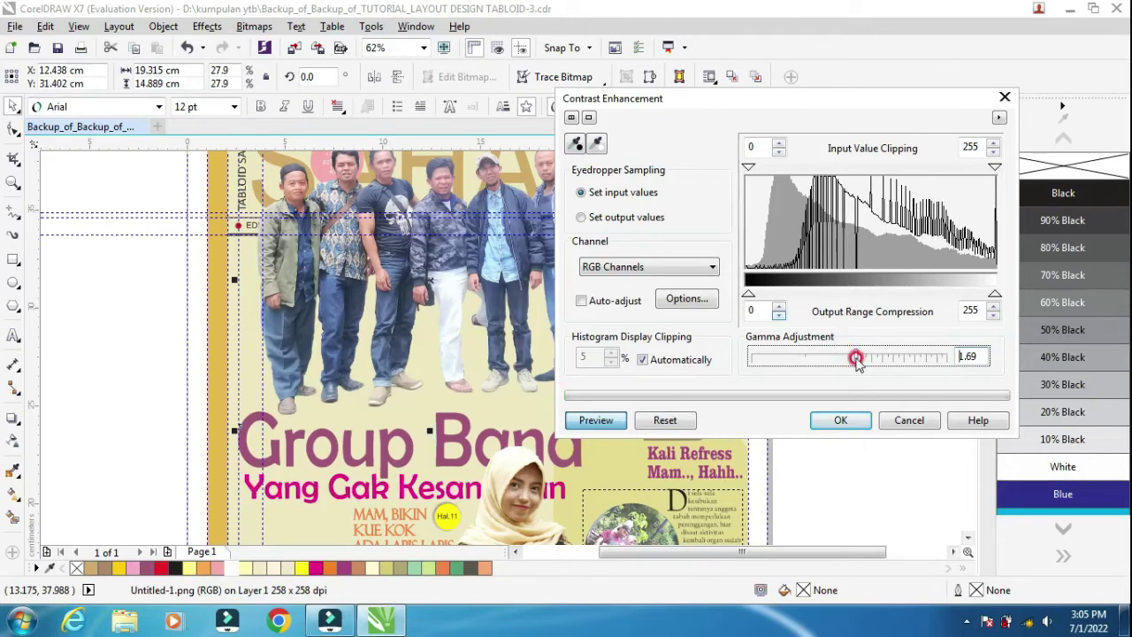
pyautogui.click(849, 421)
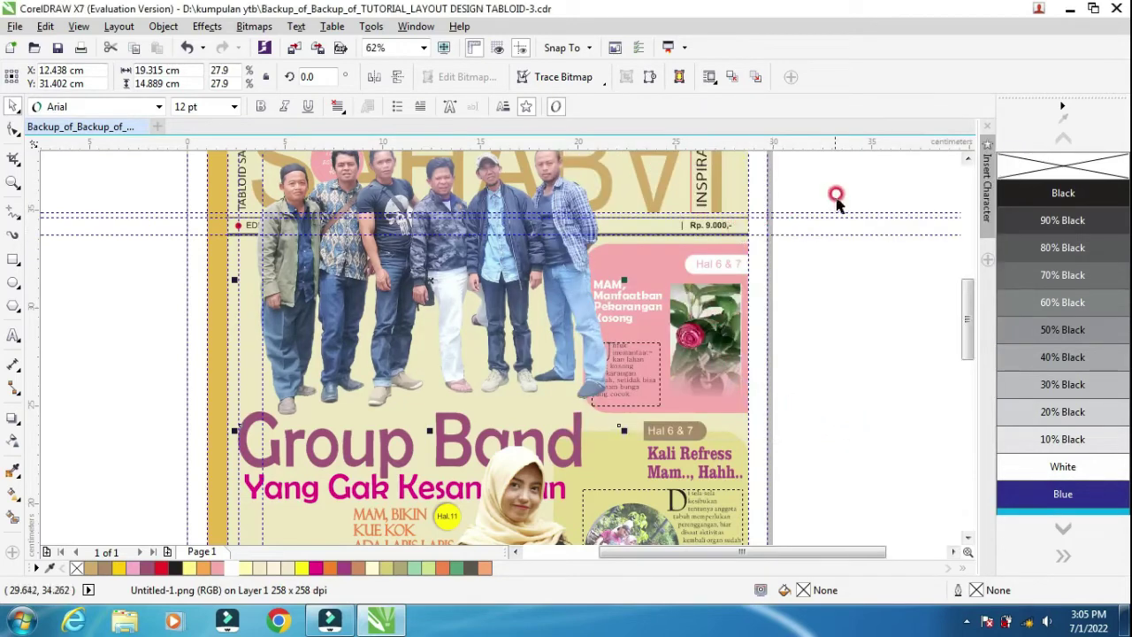
# Inspect the group photo and the whole cover layout in a full-screen preview.
pyautogui.click(968, 158)
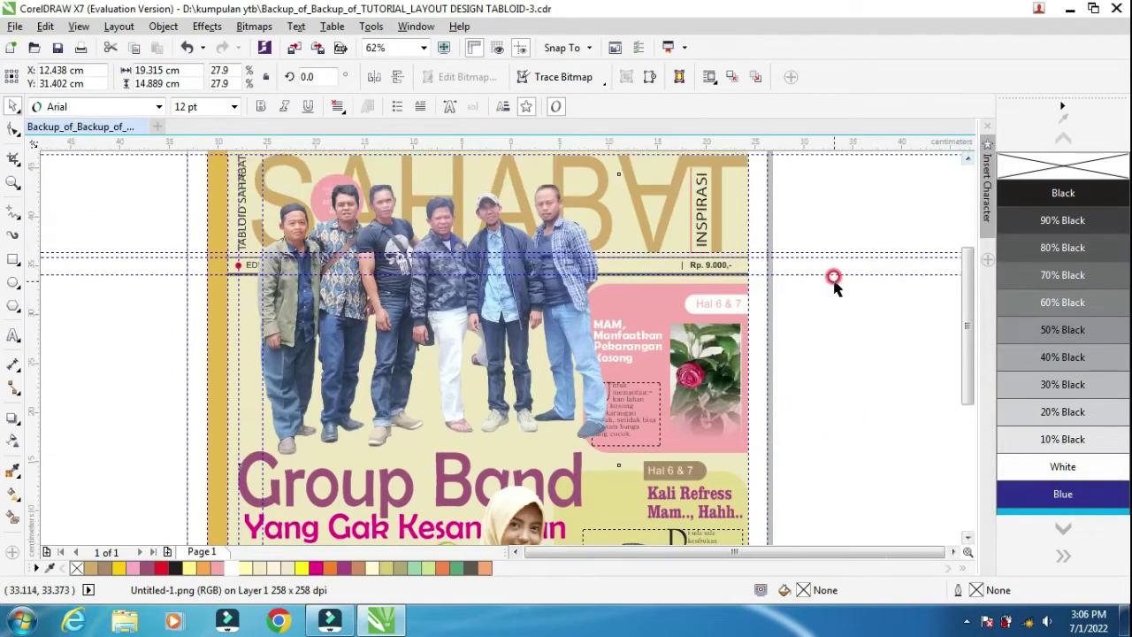
pyautogui.scroll(-2, 834, 281)
pyautogui.rightClick(888, 451)
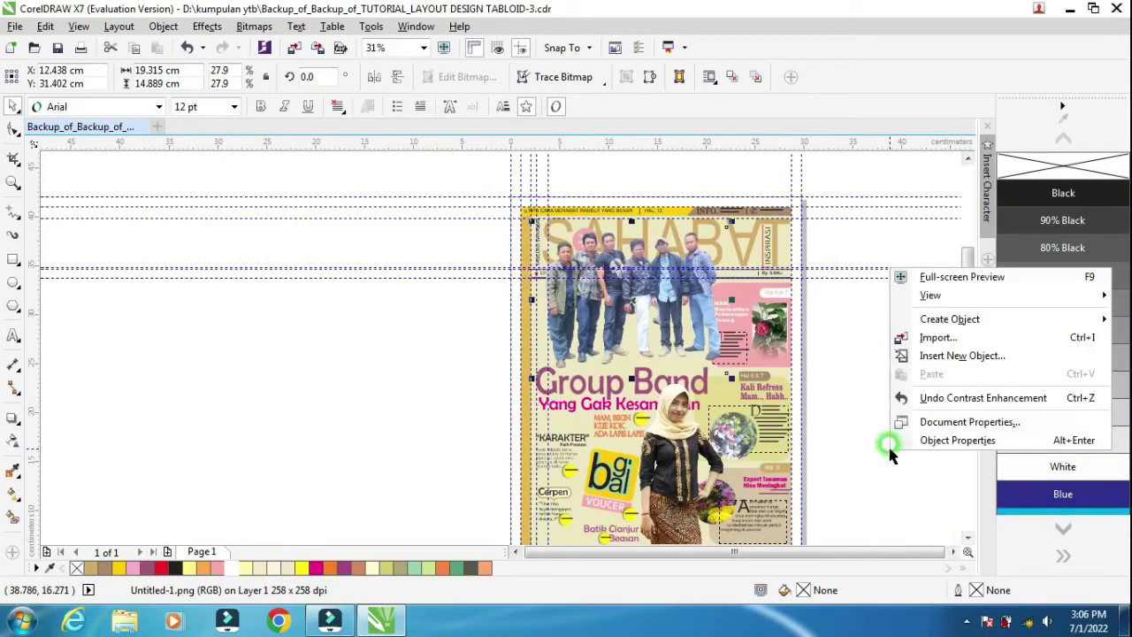
pyautogui.click(902, 277)
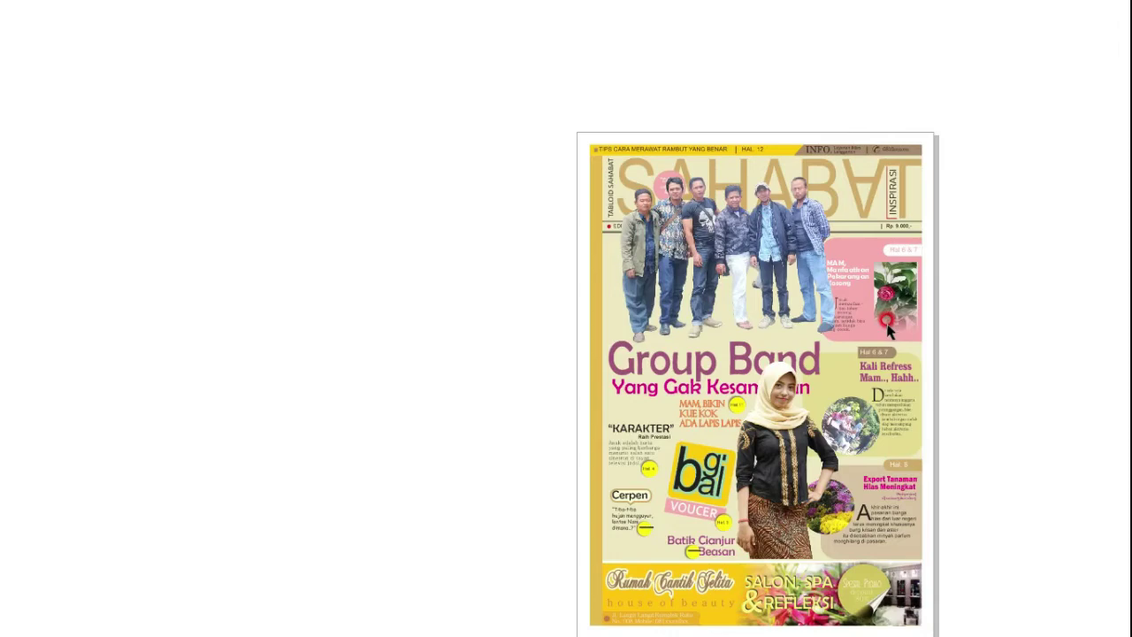
pyautogui.click(889, 326)
pyautogui.click(956, 552)
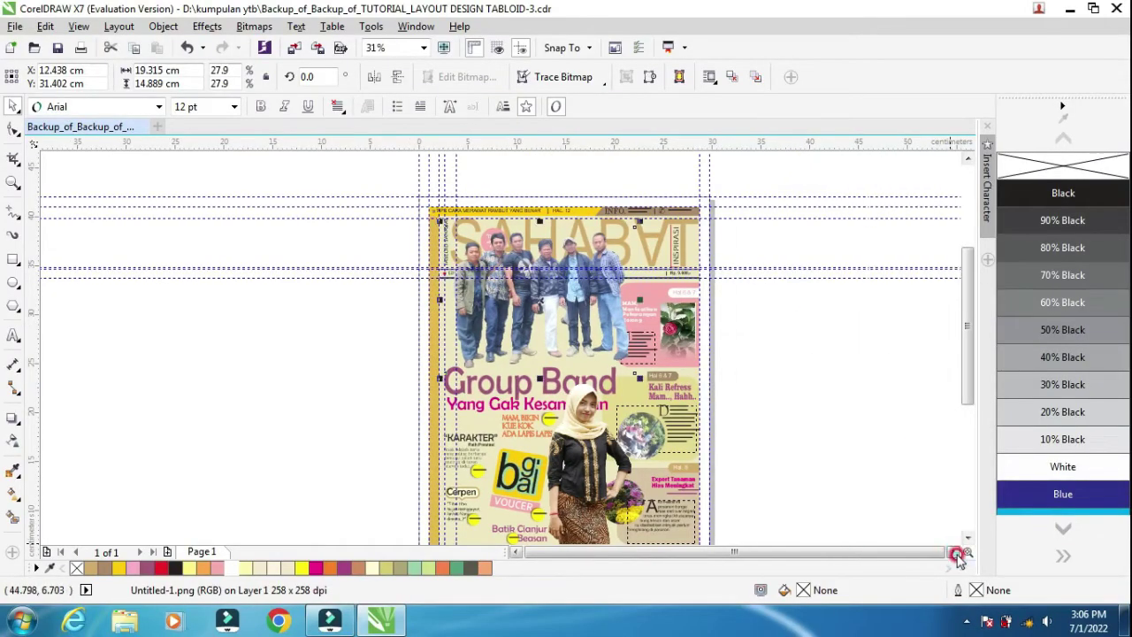
pyautogui.click(956, 551)
pyautogui.click(967, 537)
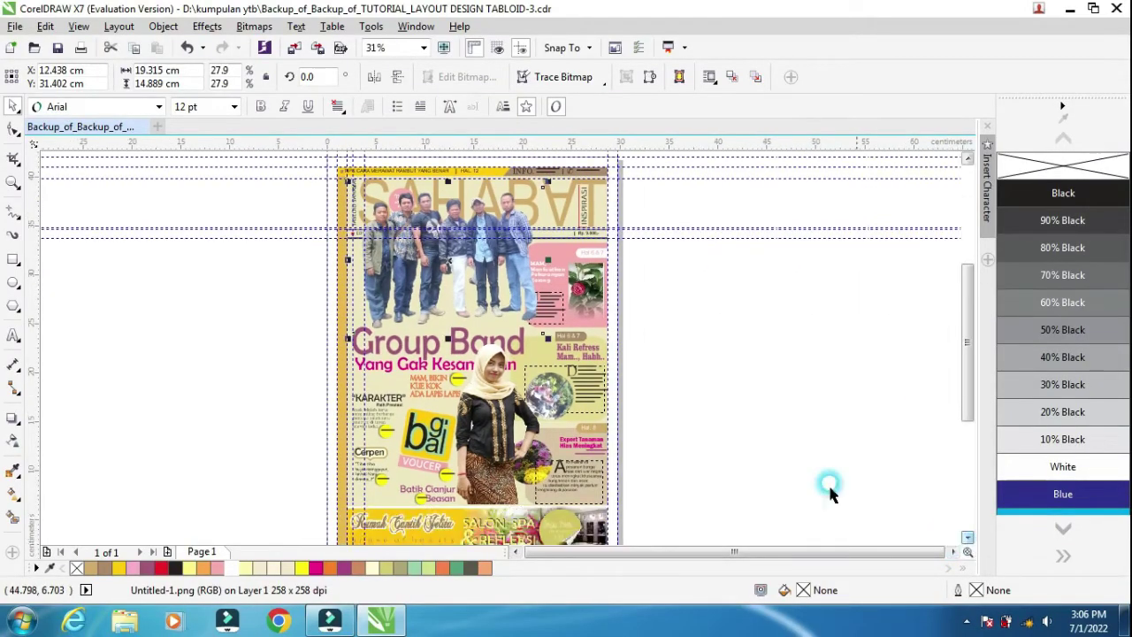
pyautogui.click(967, 537)
pyautogui.click(814, 348)
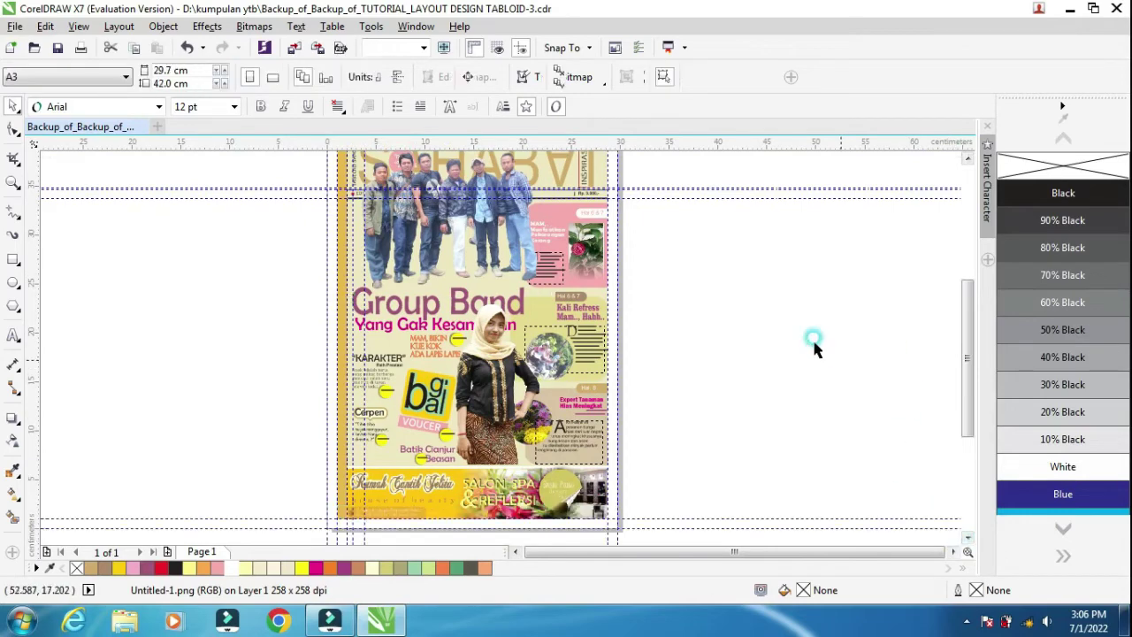
pyautogui.rightClick(778, 283)
pyautogui.click(784, 288)
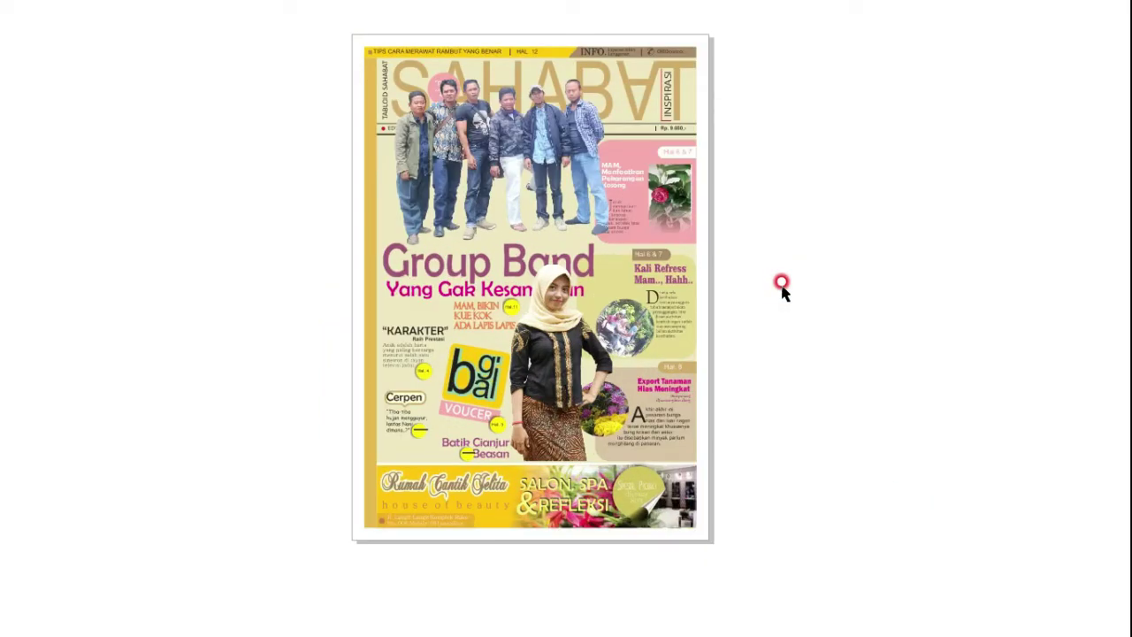
pyautogui.click(782, 287)
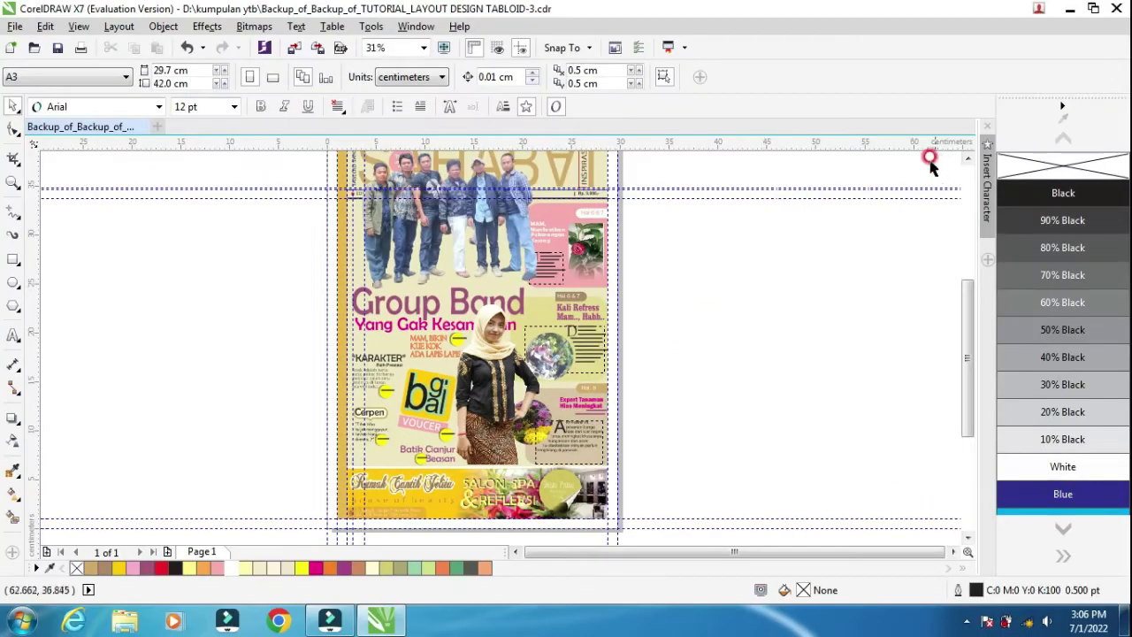
# Draw a circle about 4.8 cm in diameter on the empty pasteboard to the right of the cover.
pyautogui.click(966, 160)
pyautogui.click(967, 161)
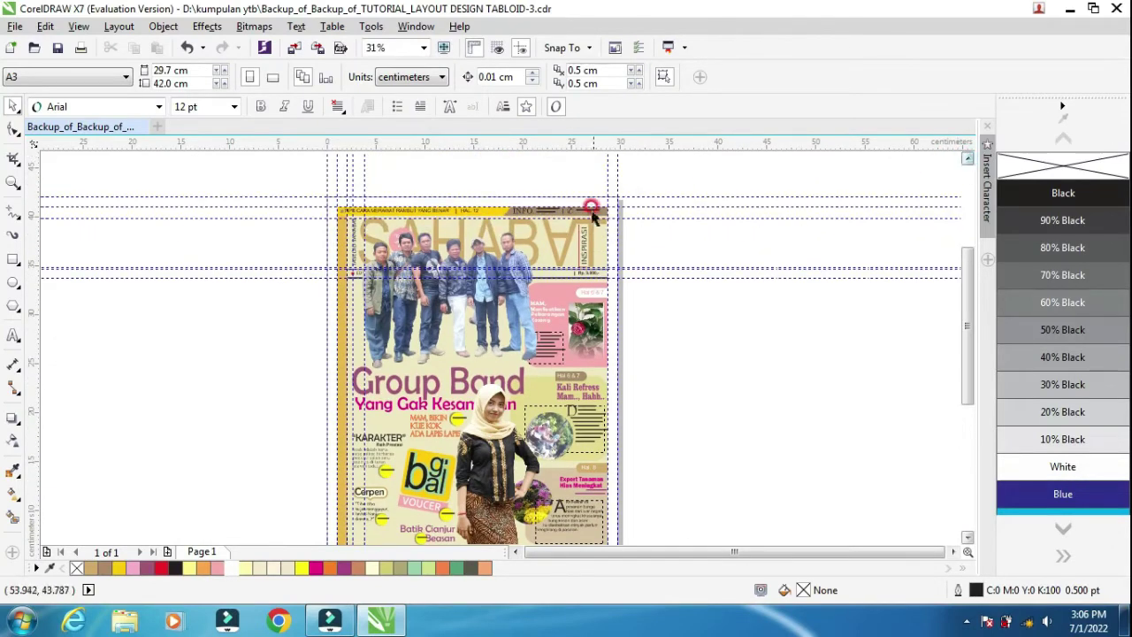
pyautogui.click(13, 283)
pyautogui.moveTo(691, 313); pyautogui.dragTo(727, 354)
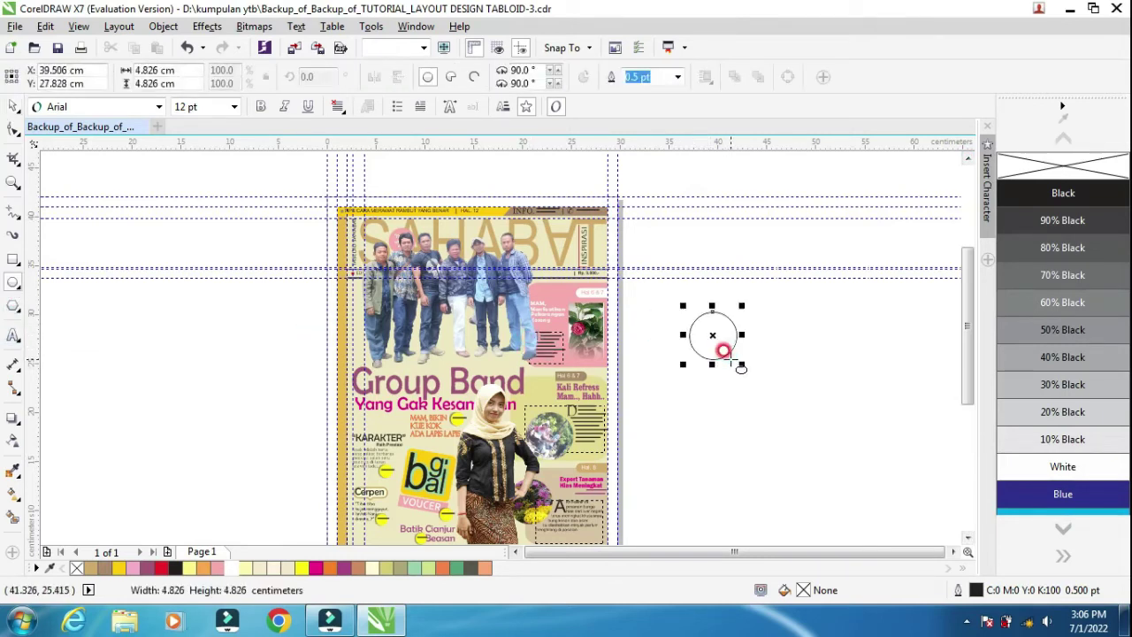
# Add the text "EDISI" in Arial 24 pt and centre it inside the new circle.
pyautogui.click(12, 337)
pyautogui.click(780, 318)
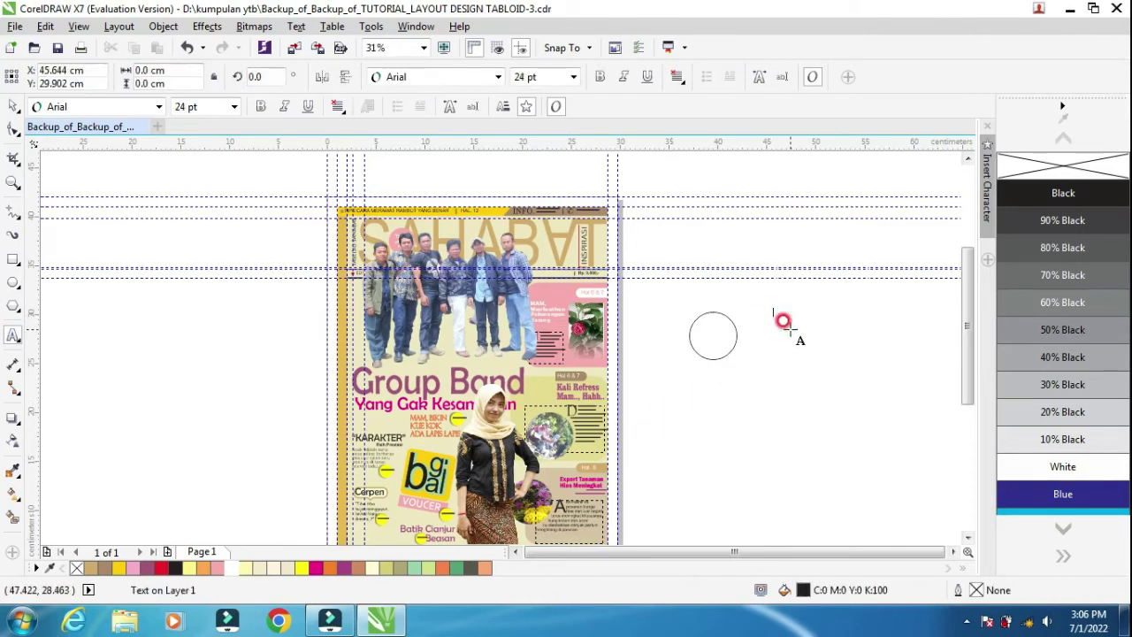
pyautogui.write('EDISI')
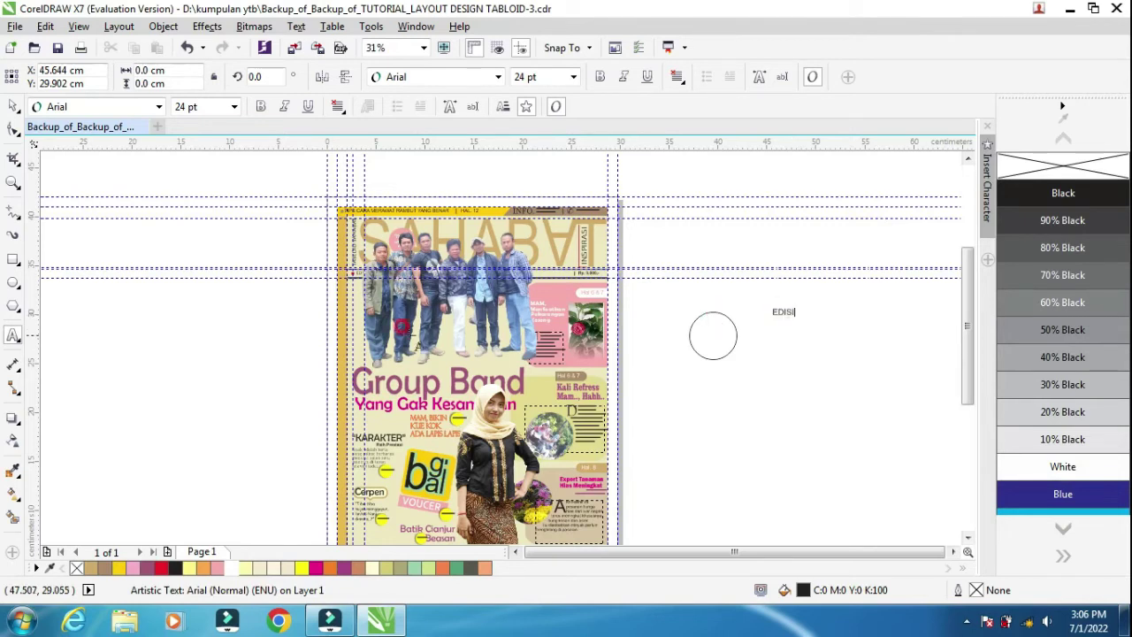
pyautogui.click(13, 105)
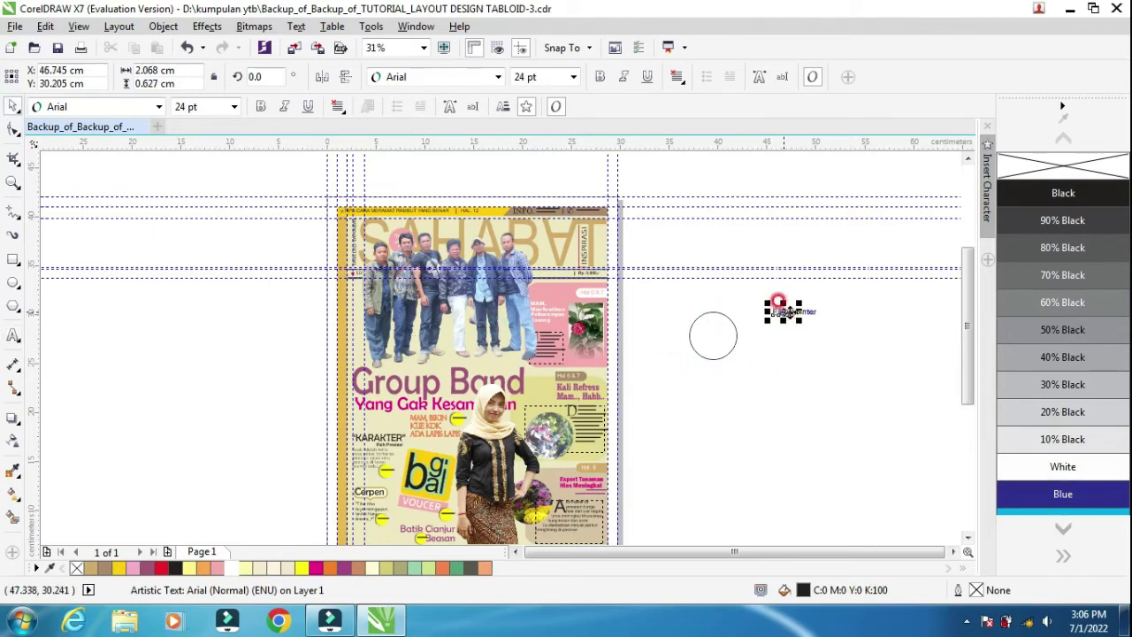
pyautogui.moveTo(787, 345); pyautogui.dragTo(727, 345)
pyautogui.scroll(4, 721, 336)
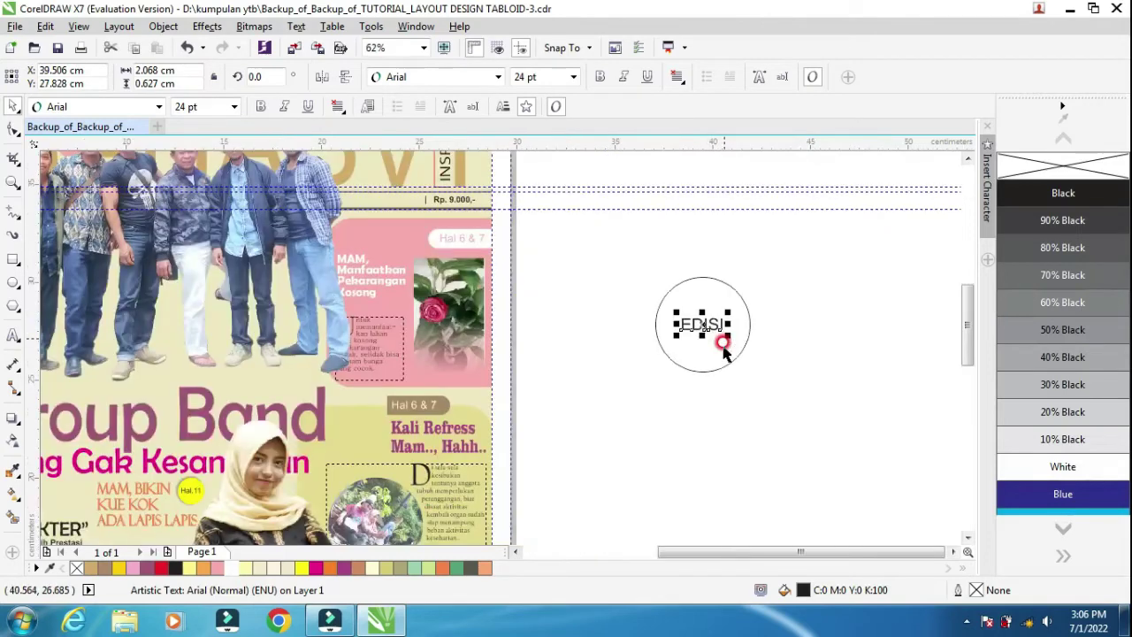
pyautogui.scroll(2, 734, 329)
# Add a second line reading "Saja" below "EDISI" and centre-align the two lines.
pyautogui.press('Escape')
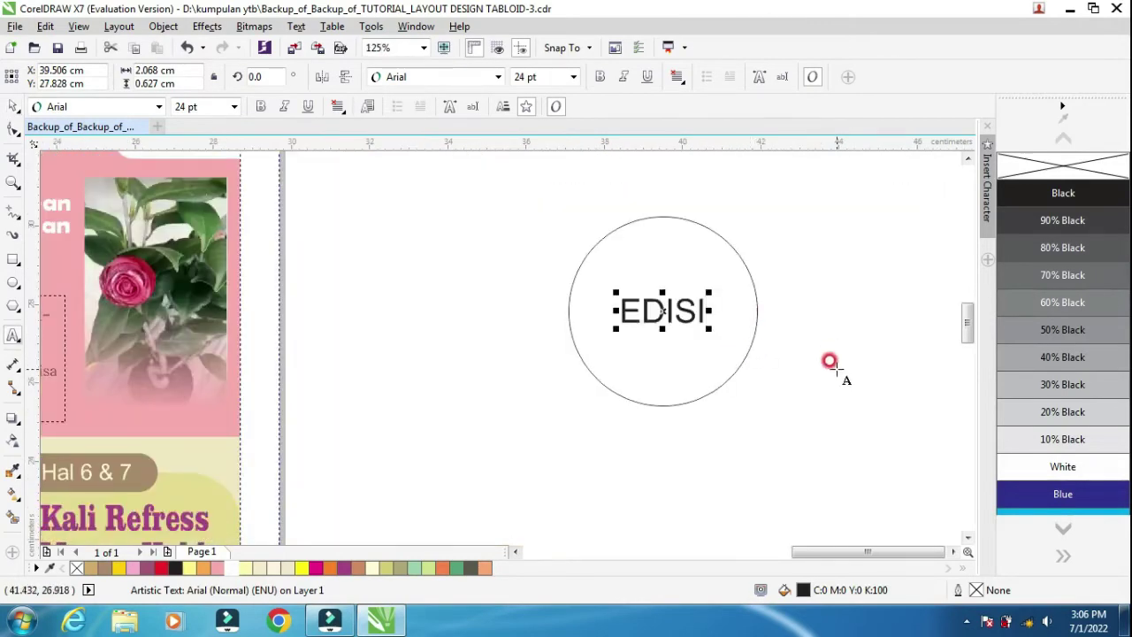
pyautogui.press('Return')
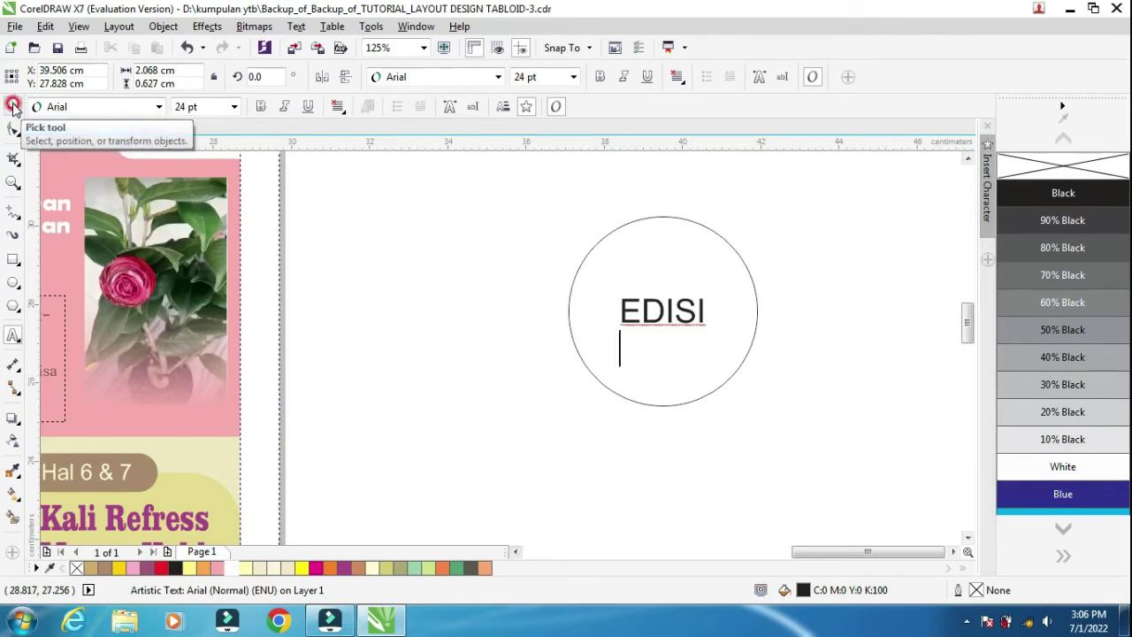
pyautogui.write('SAJA')
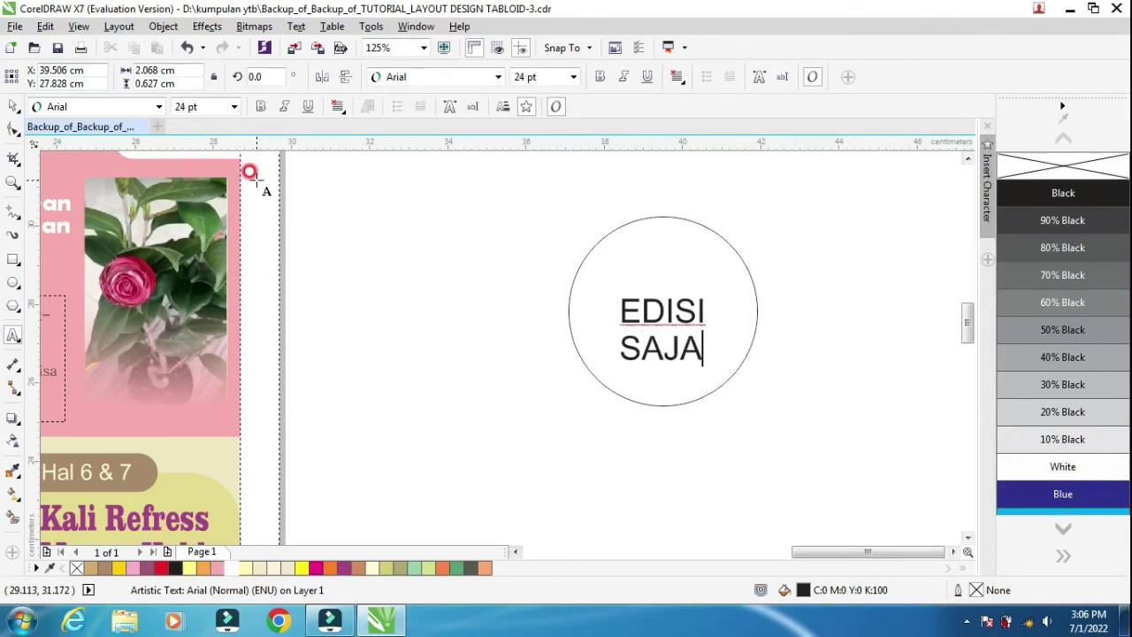
pyautogui.press('BackSpace')
pyautogui.press('BackSpace')
pyautogui.press('BackSpace')
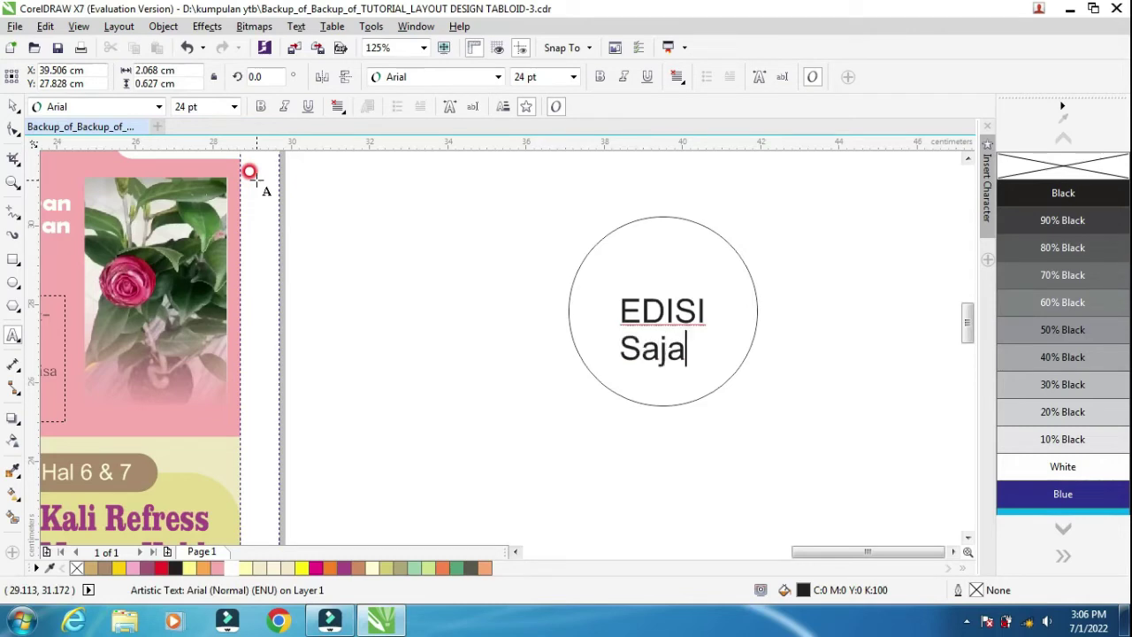
pyautogui.hotkey('ctrl', 'e')
pyautogui.click(23, 103)
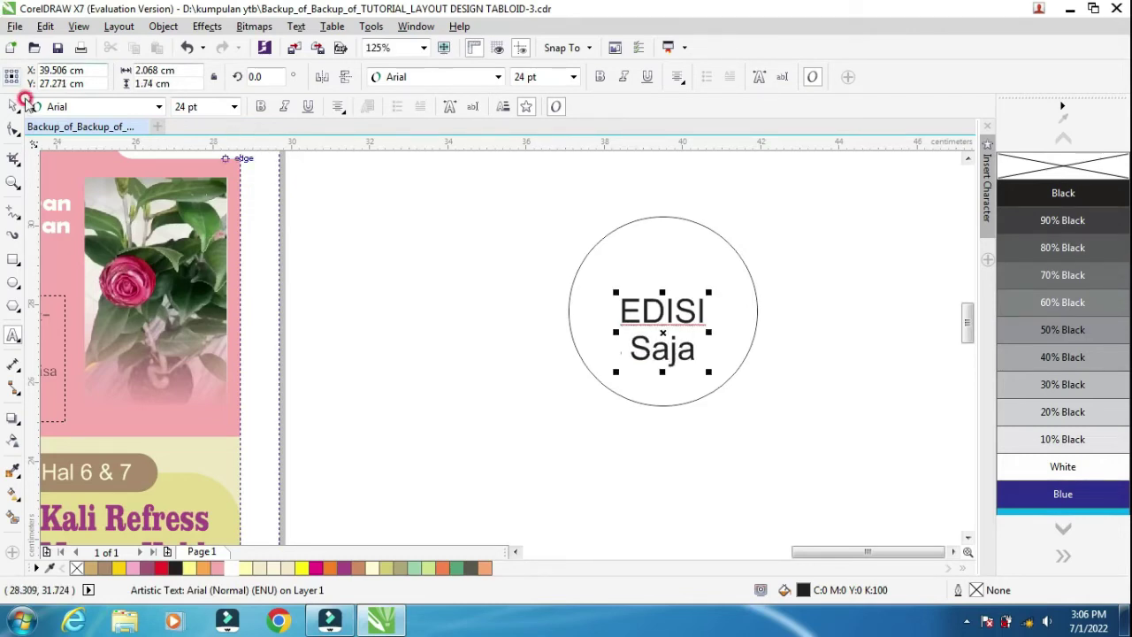
# Centre the two-line "EDISI Saja" text on the circle.
pyautogui.keyDown('shift'); pyautogui.click(662, 255); pyautogui.keyUp('shift')
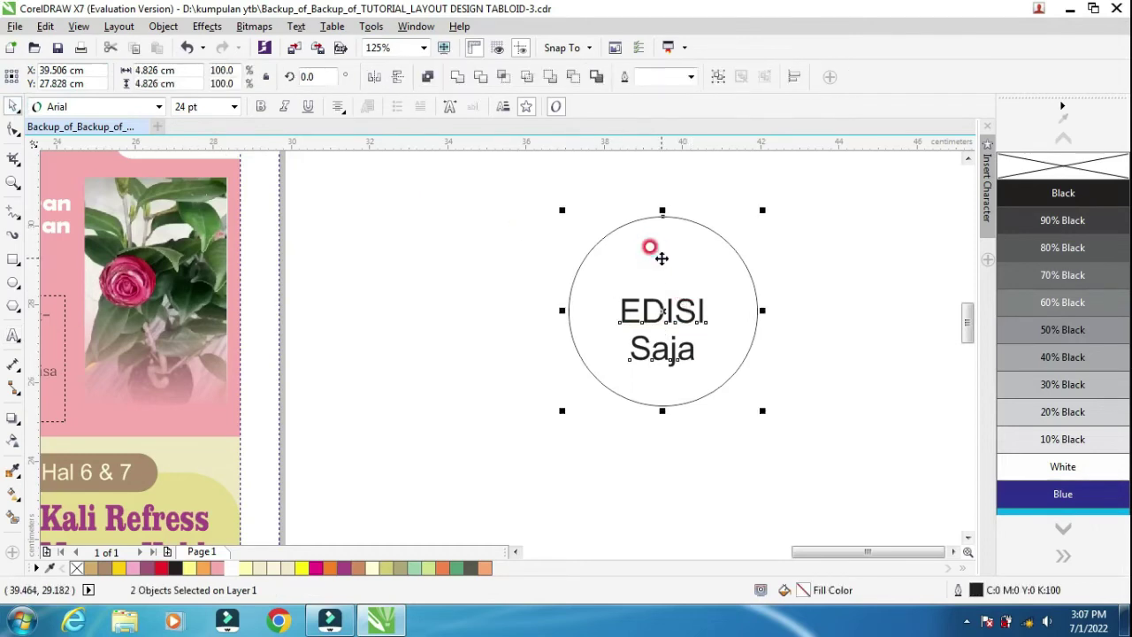
pyautogui.press('c')
pyautogui.click(768, 321)
# Fill the circle with magenta and move the "EDISI Saja" text clear of it to the lower right.
pyautogui.click(670, 241)
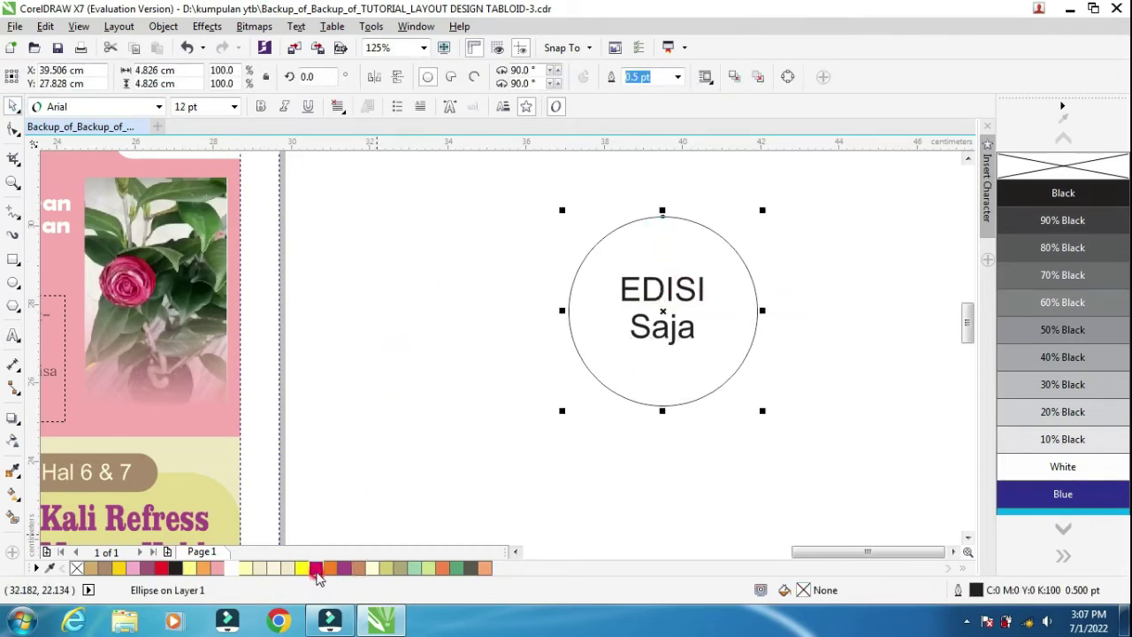
pyautogui.click(317, 568)
pyautogui.click(464, 383)
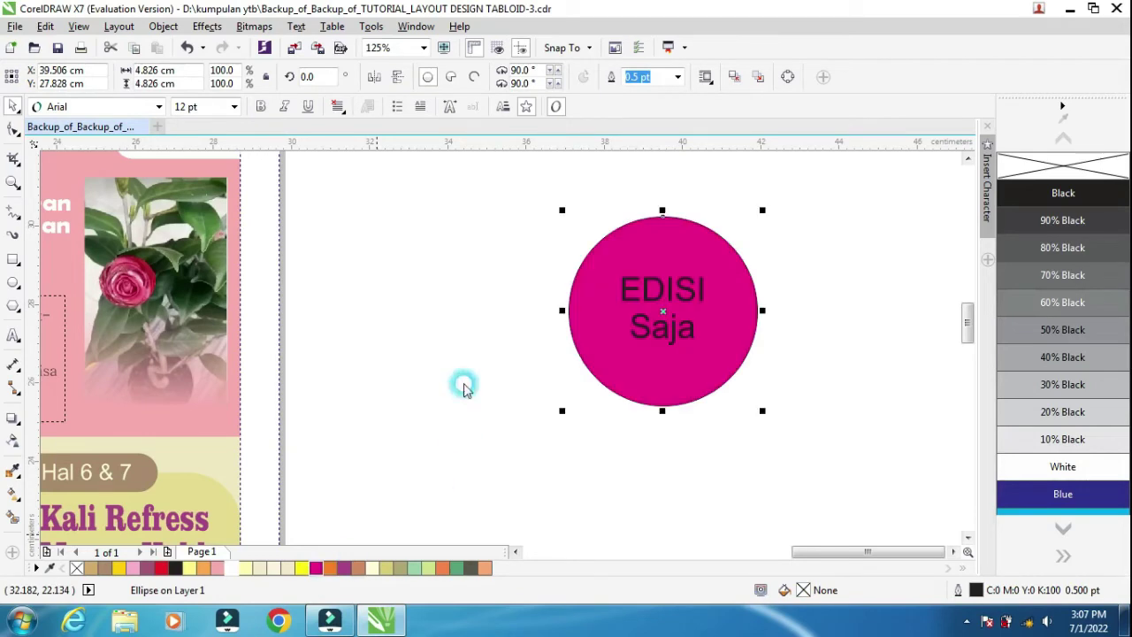
pyautogui.click(677, 309)
pyautogui.moveTo(655, 301); pyautogui.dragTo(871, 375)
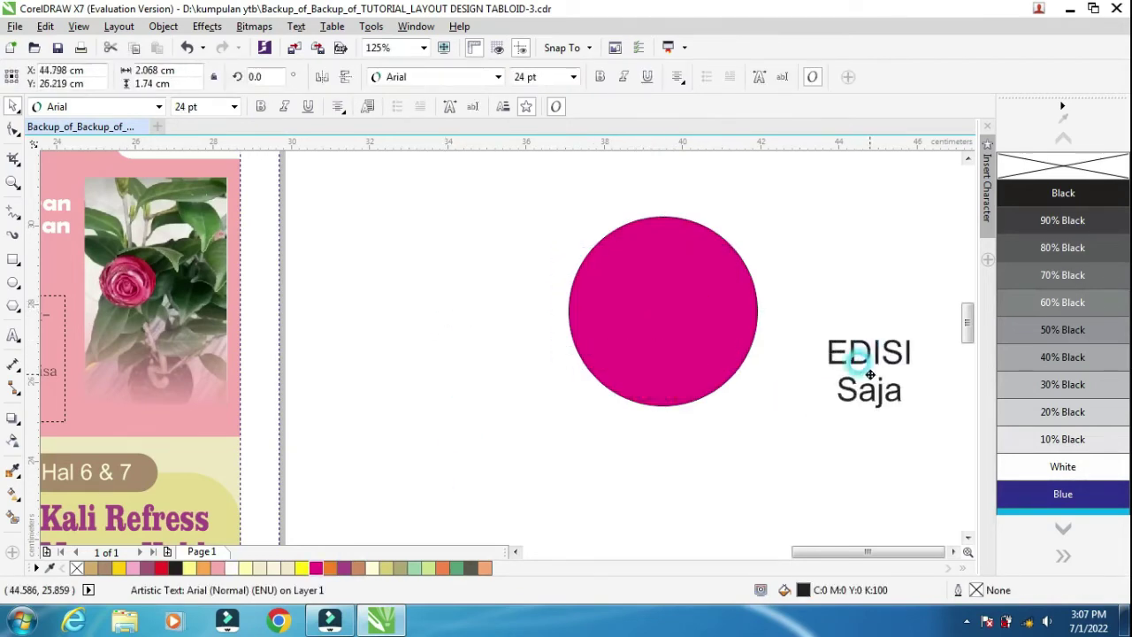
# Remove the magenta circle's outline and convert it to a 300 dpi CMYK bitmap with anti-aliasing and a transparent background.
pyautogui.click(680, 292)
pyautogui.rightClick(1036, 175)
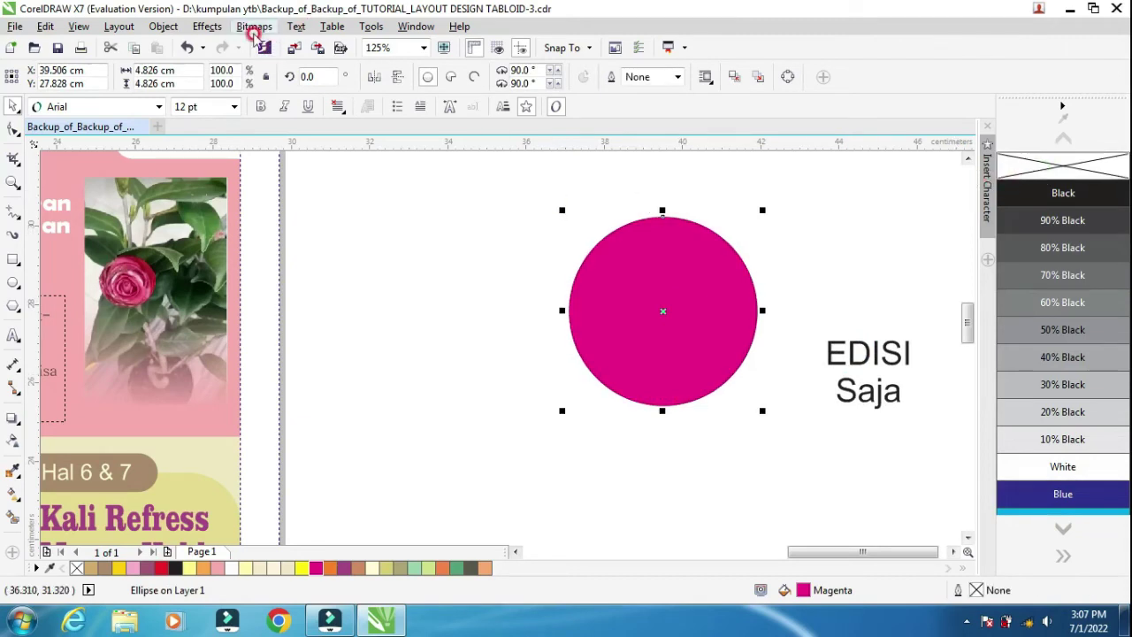
pyautogui.click(254, 27)
pyautogui.click(303, 43)
pyautogui.click(513, 395)
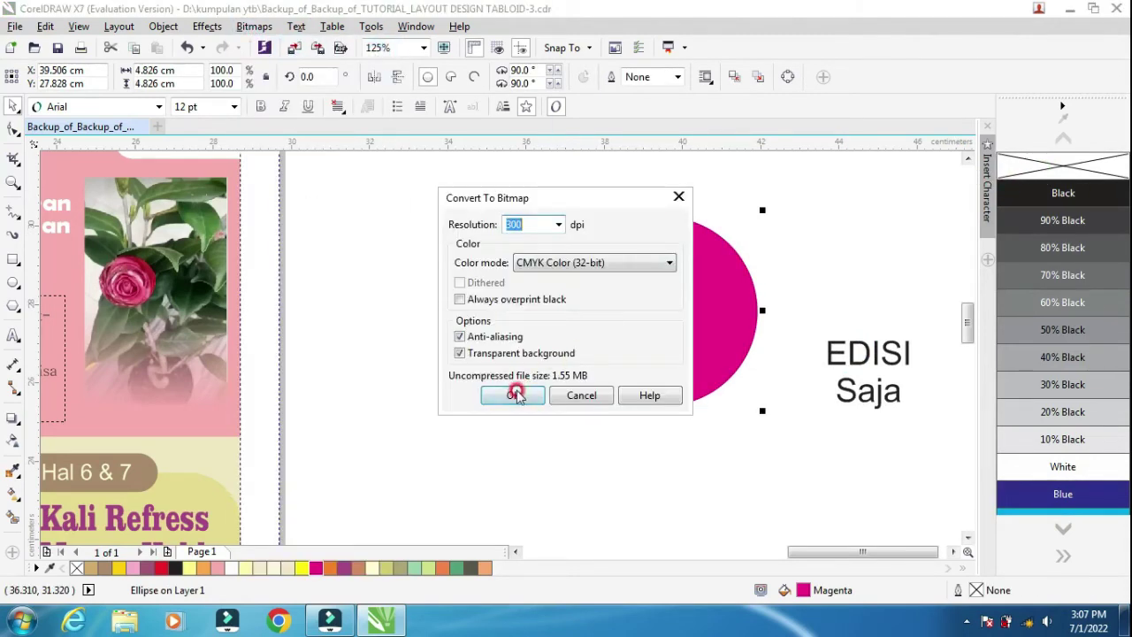
# Apply a horizontal Page Curl with transparent paper to the lower-right corner of the magenta circle, at 86% width and 64% height.
pyautogui.click(637, 279)
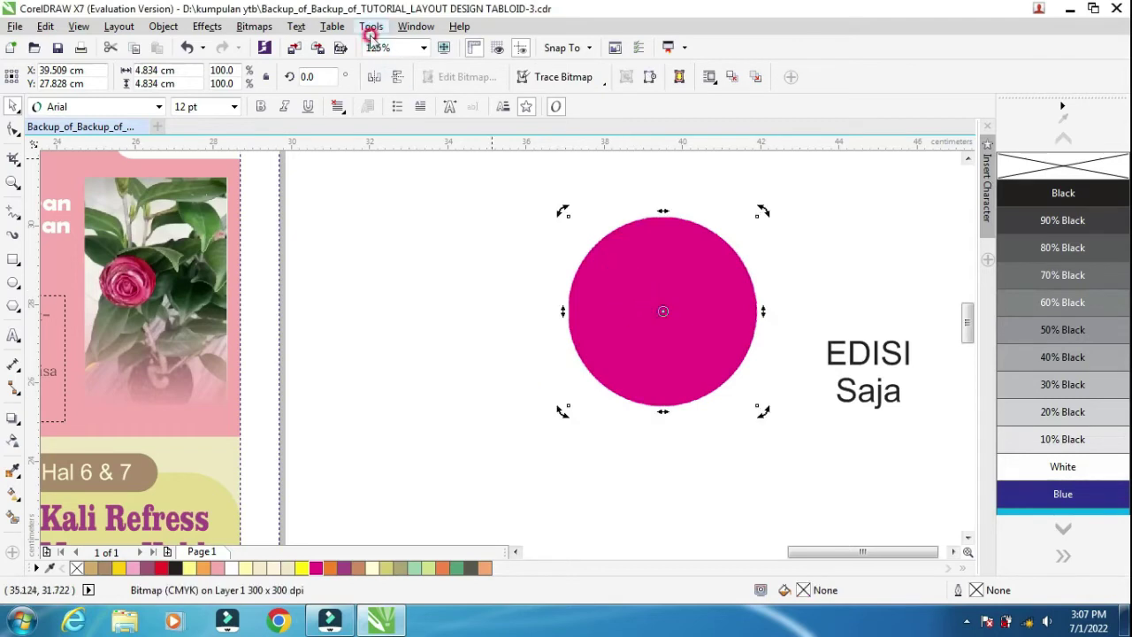
pyautogui.click(254, 26)
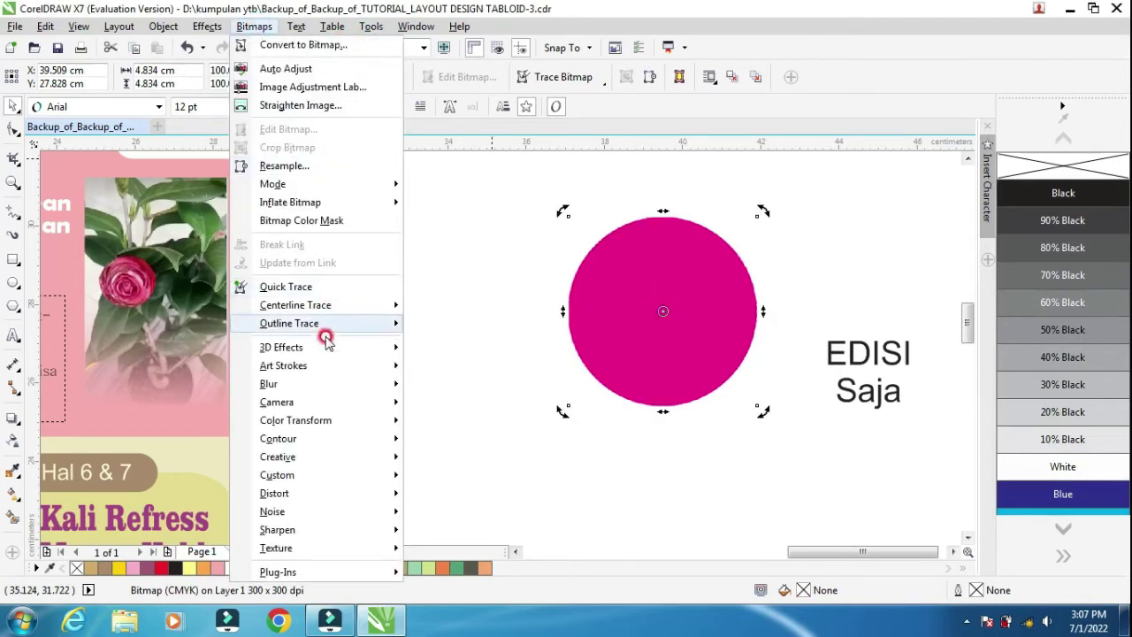
pyautogui.moveTo(299, 346)
pyautogui.click(467, 406)
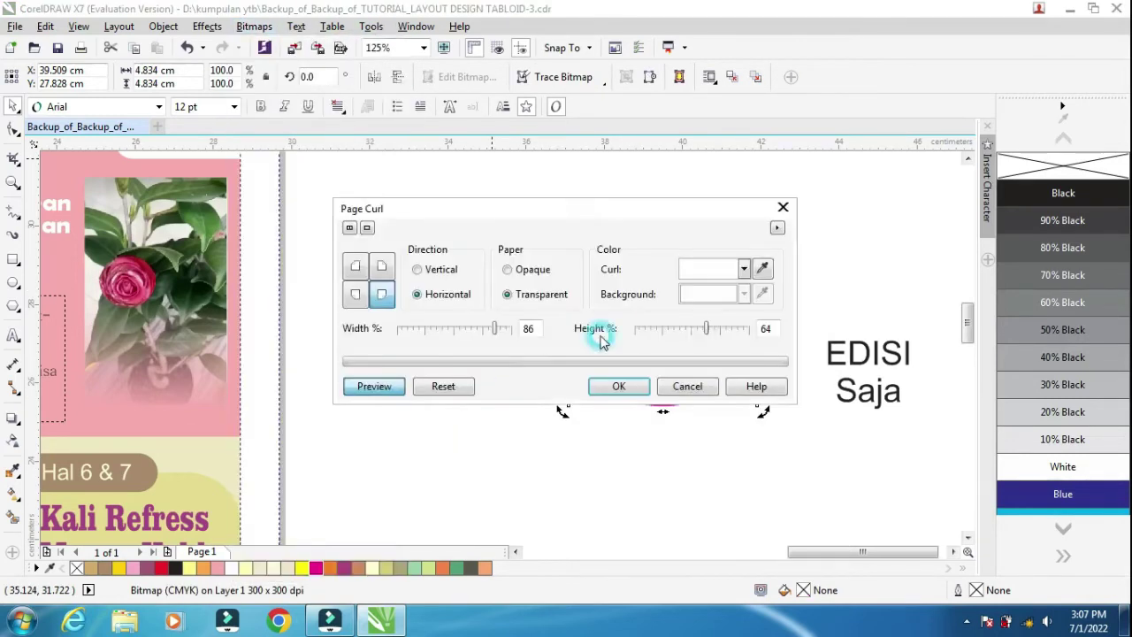
pyautogui.moveTo(501, 213); pyautogui.dragTo(508, 35)
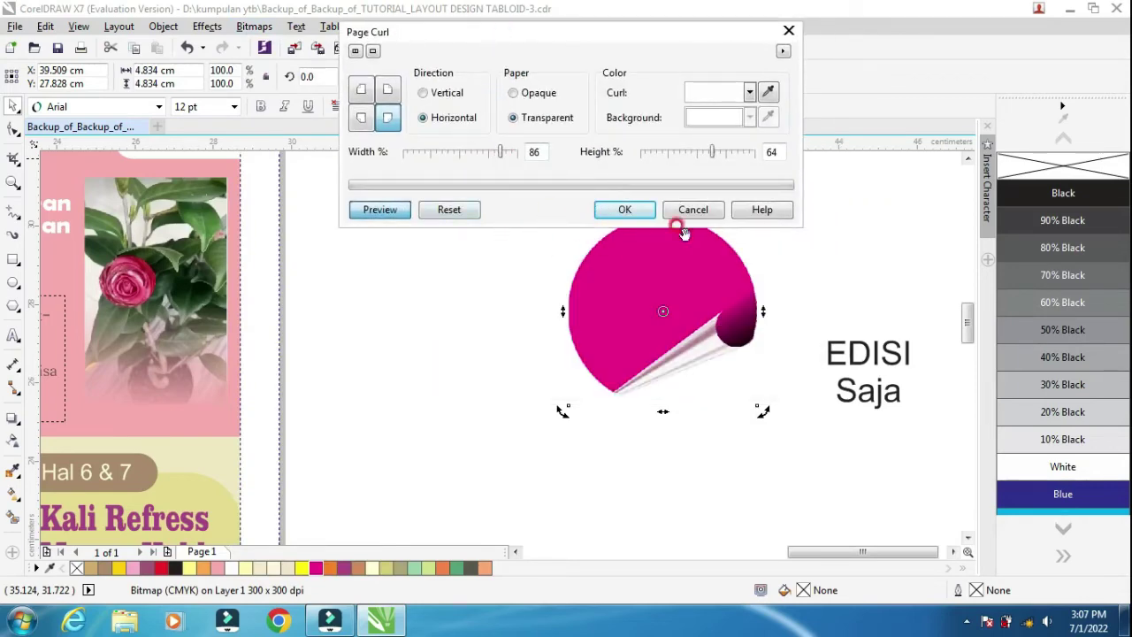
pyautogui.click(626, 210)
pyautogui.click(808, 256)
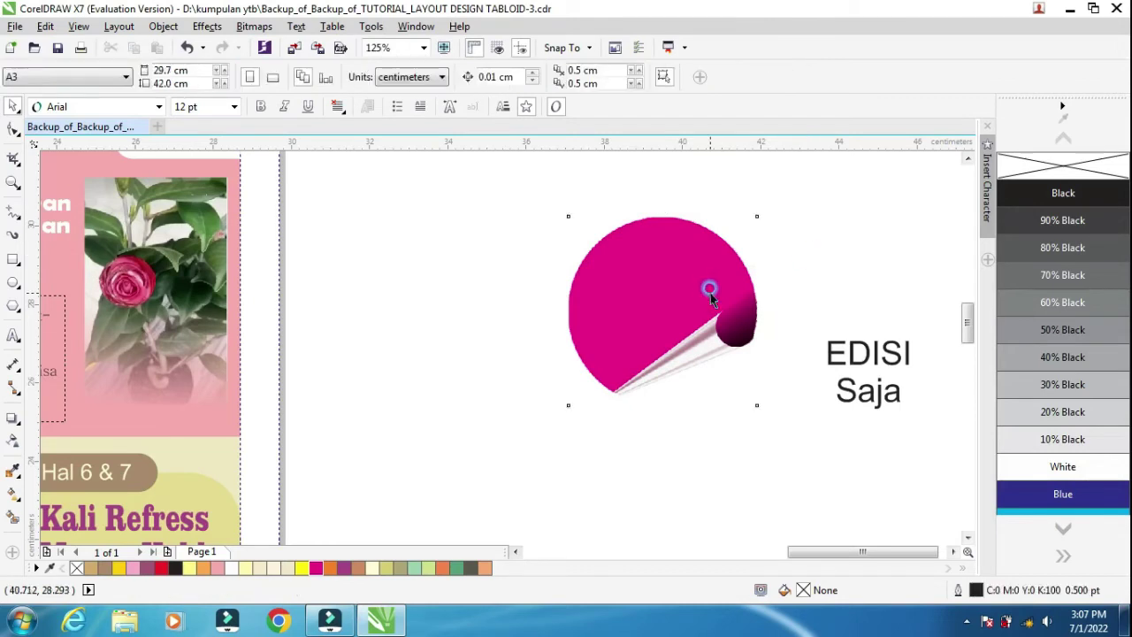
# Scale the curled circle down to about 3.66 cm and centre the "EDISI Saja" text on it.
pyautogui.click(710, 288)
pyautogui.moveTo(757, 215); pyautogui.dragTo(708, 236)
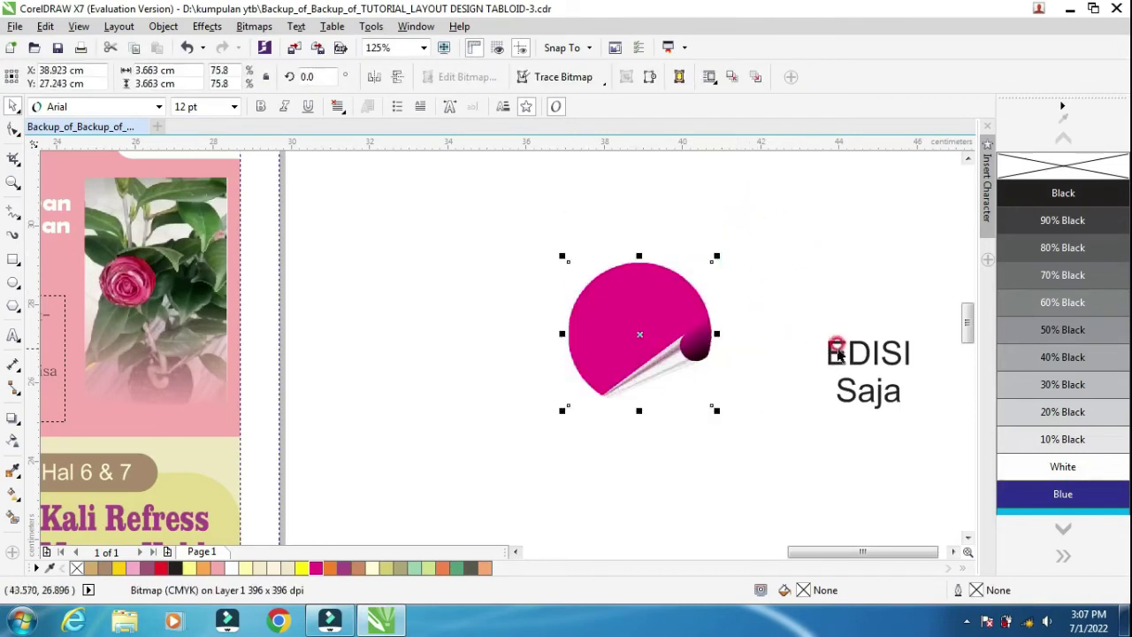
pyautogui.click(836, 351)
pyautogui.click(829, 343)
pyautogui.keyDown('shift'); pyautogui.click(598, 283); pyautogui.keyUp('shift')
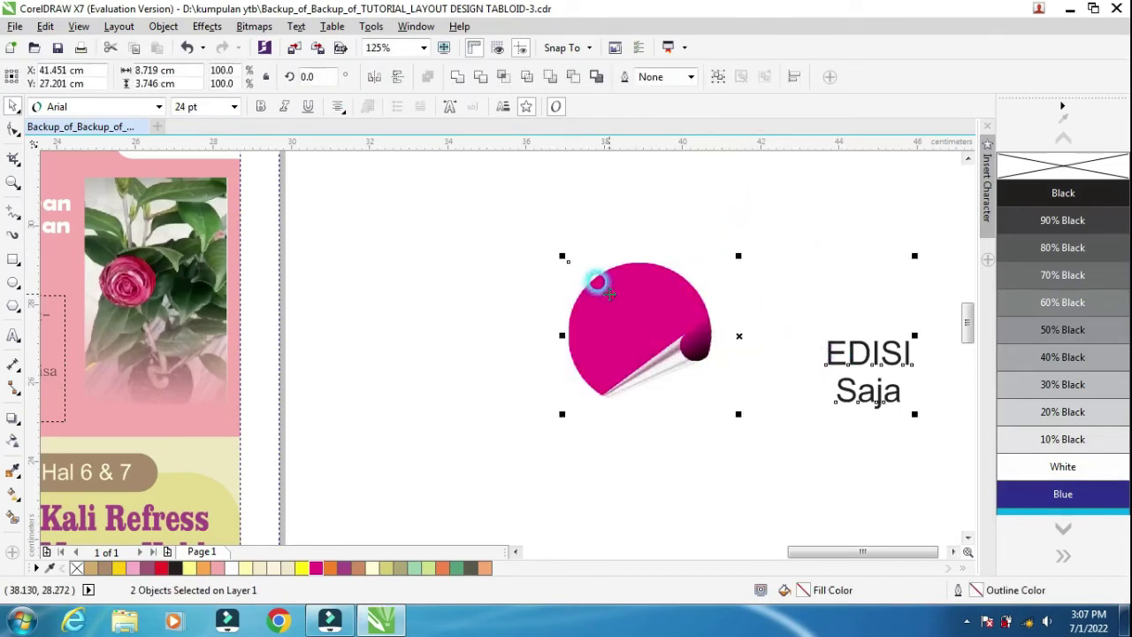
pyautogui.press('e')
pyautogui.press('c')
pyautogui.press('Escape')
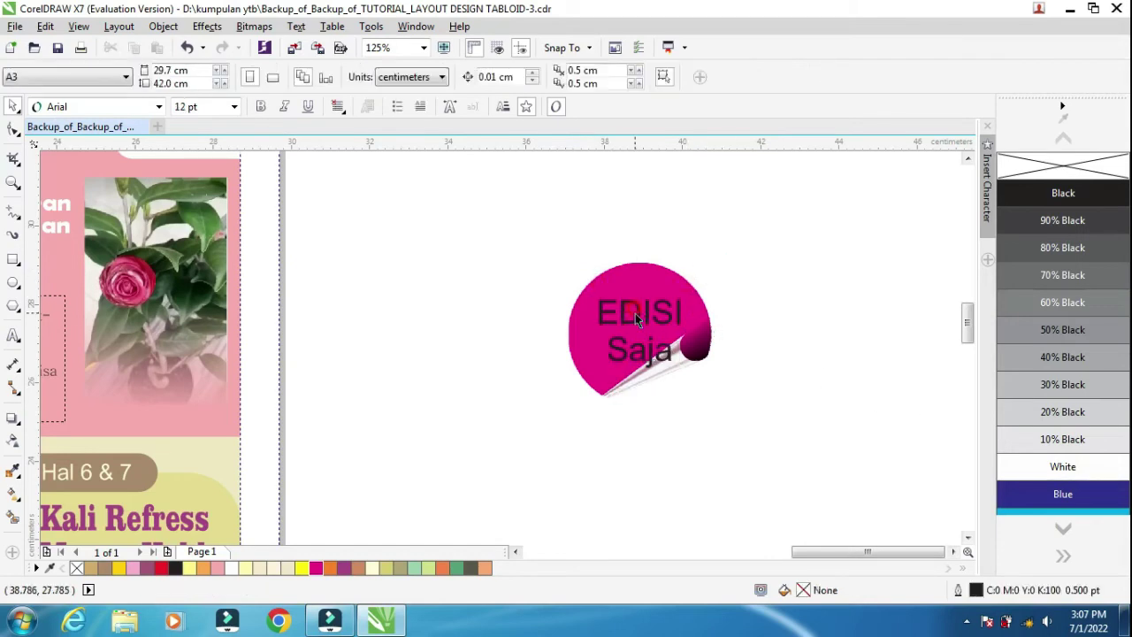
# Set the badge text in Berlin Sans FB and change "EDISI" to "Edisi".
pyautogui.click(640, 312)
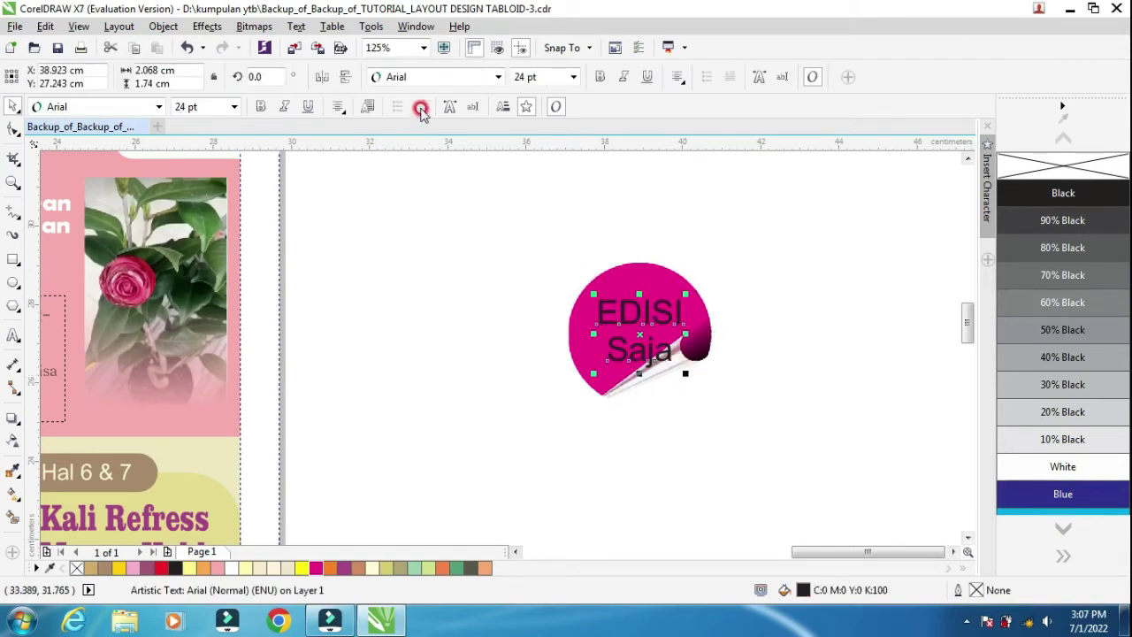
pyautogui.click(431, 77)
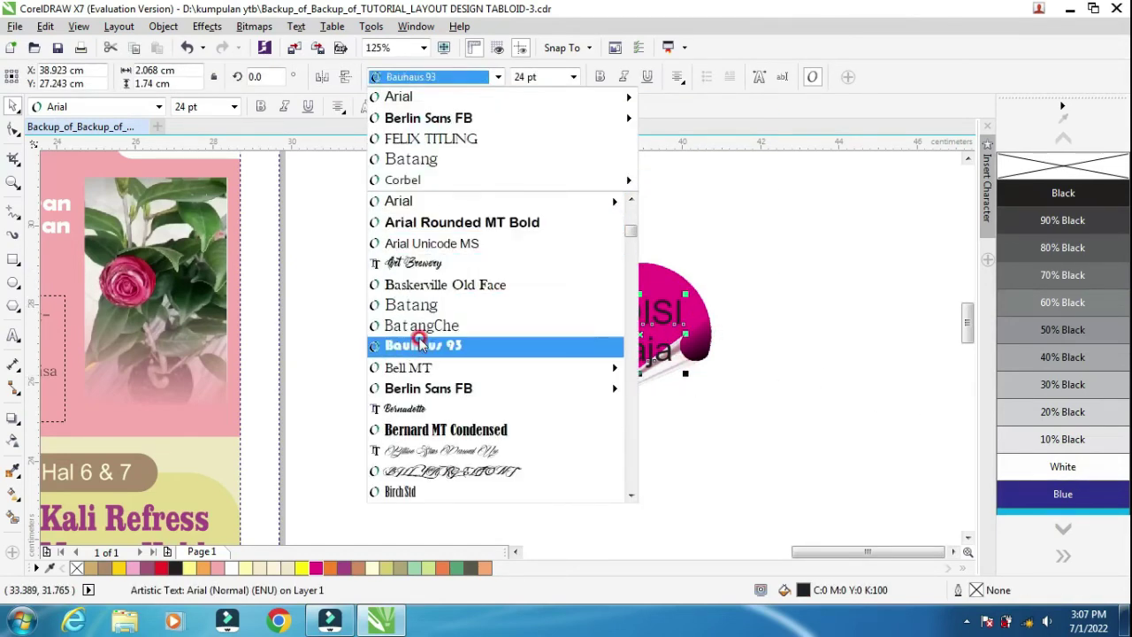
pyautogui.click(415, 388)
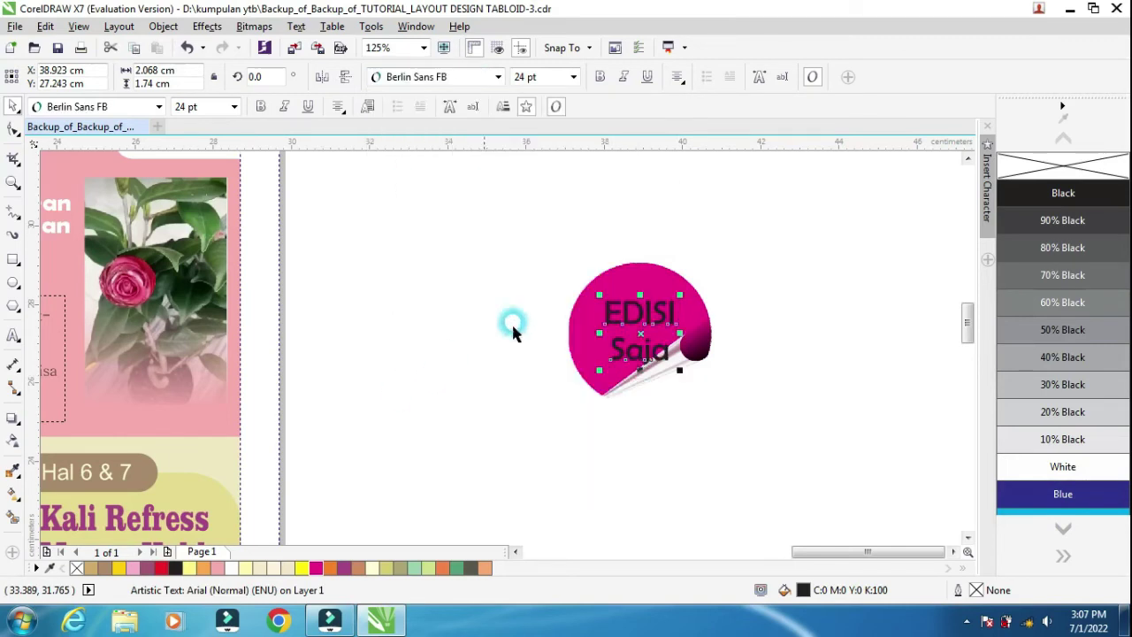
pyautogui.scroll(2, 654, 337)
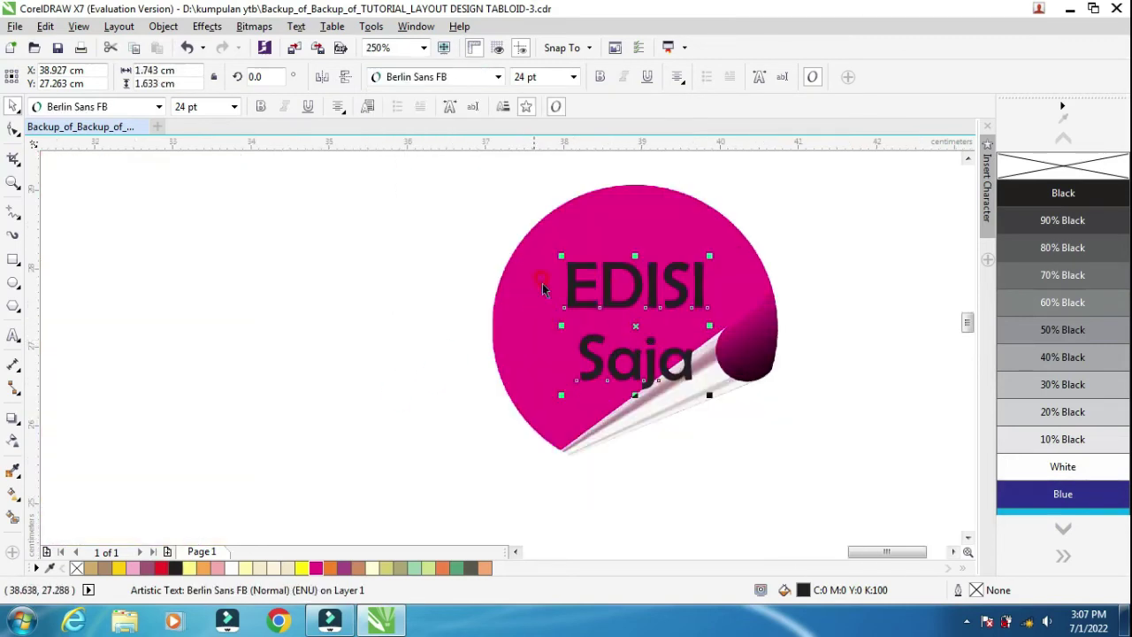
pyautogui.press('F8')
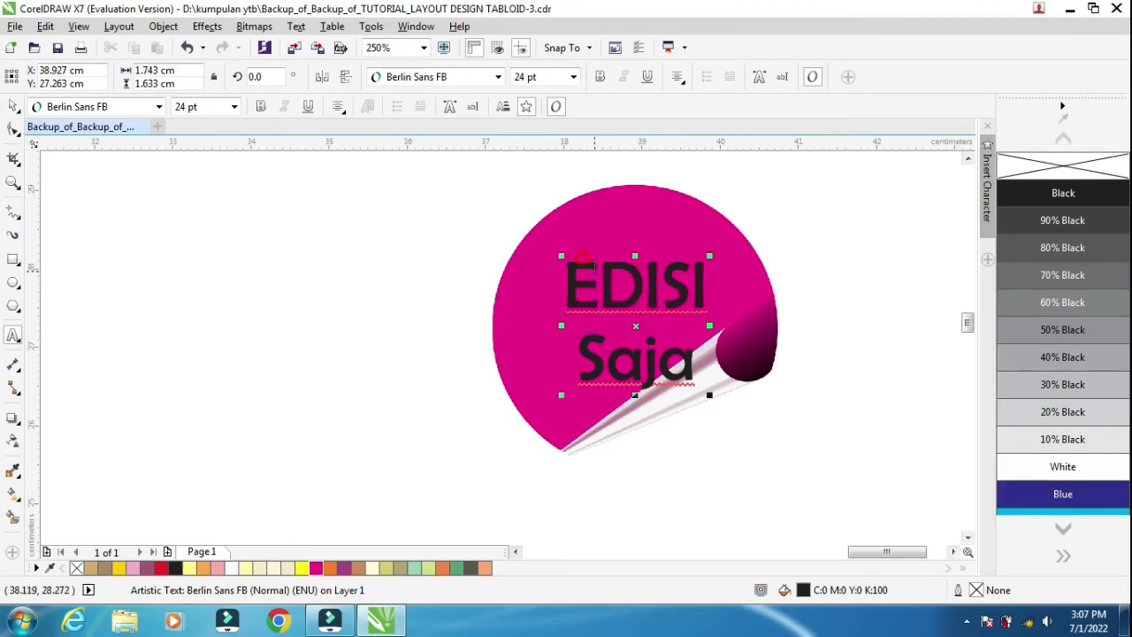
pyautogui.moveTo(626, 264); pyautogui.dragTo(734, 272)
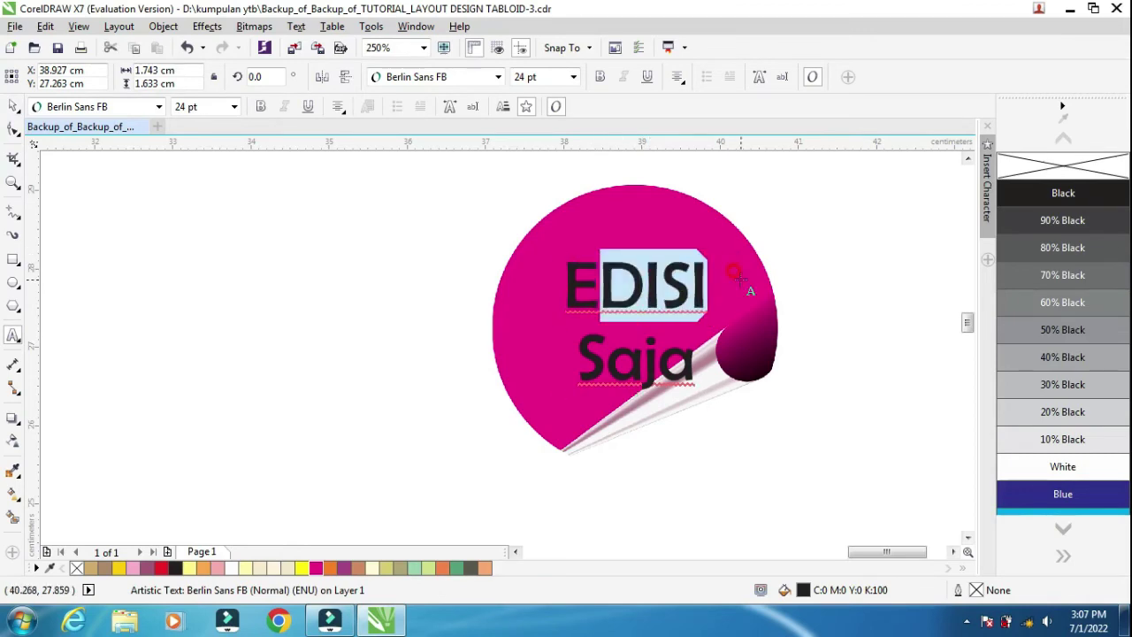
pyautogui.write('disi')
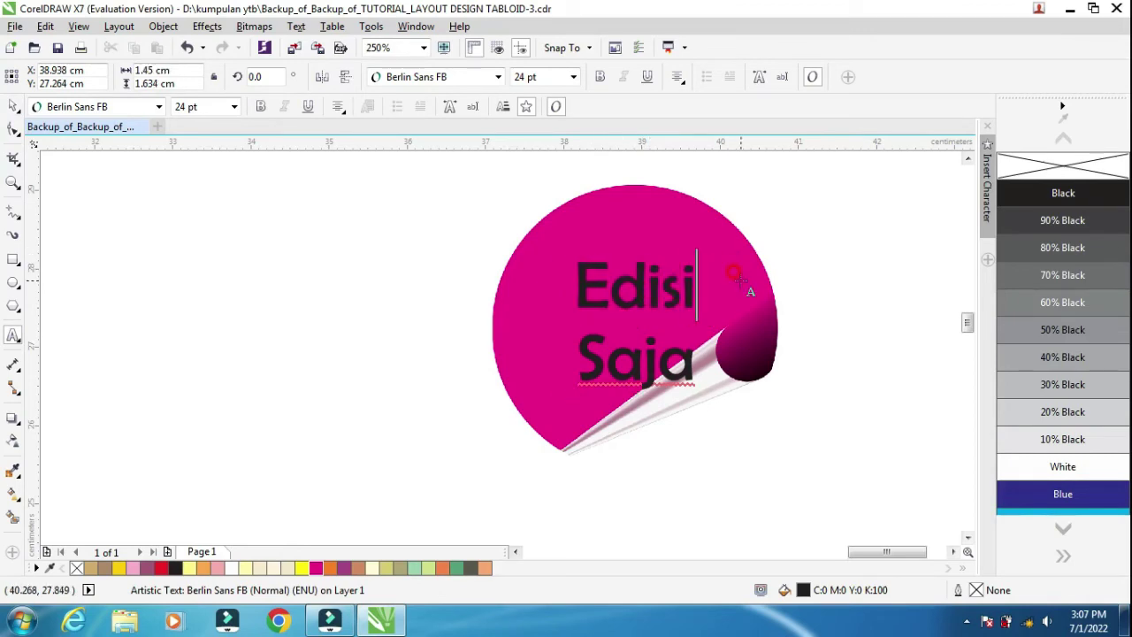
pyautogui.click(13, 106)
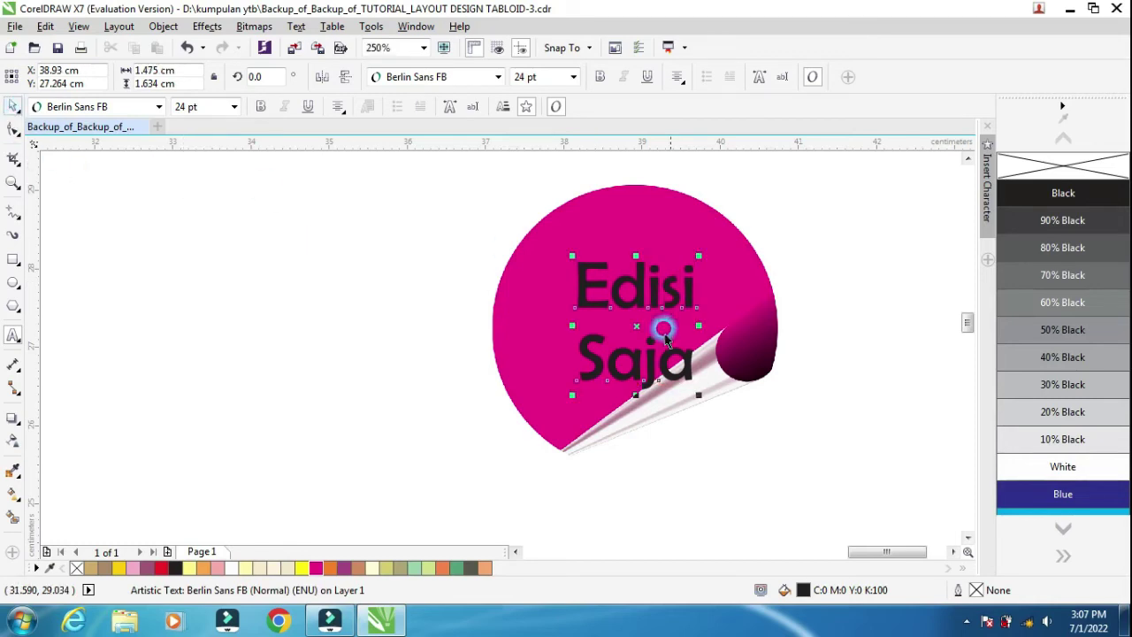
# Tighten the line spacing between "Edisi" and "Saja" and move the text slightly up, clear of the curl.
pyautogui.click(13, 129)
pyautogui.click(446, 285)
pyautogui.moveTo(573, 394); pyautogui.dragTo(568, 345)
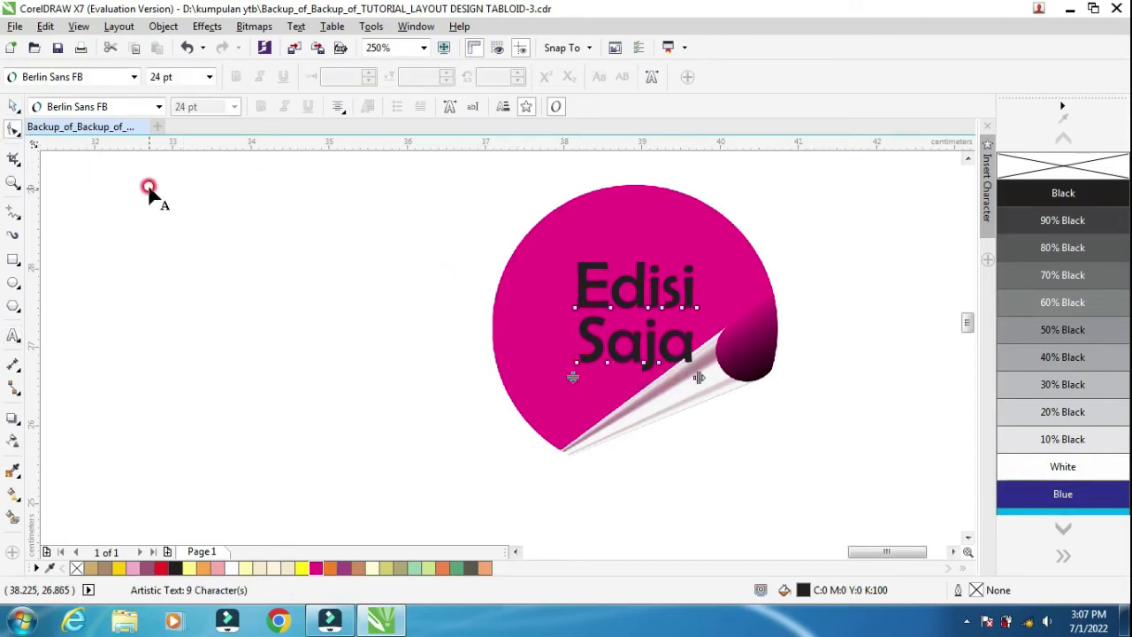
pyautogui.click(13, 106)
pyautogui.click(637, 318)
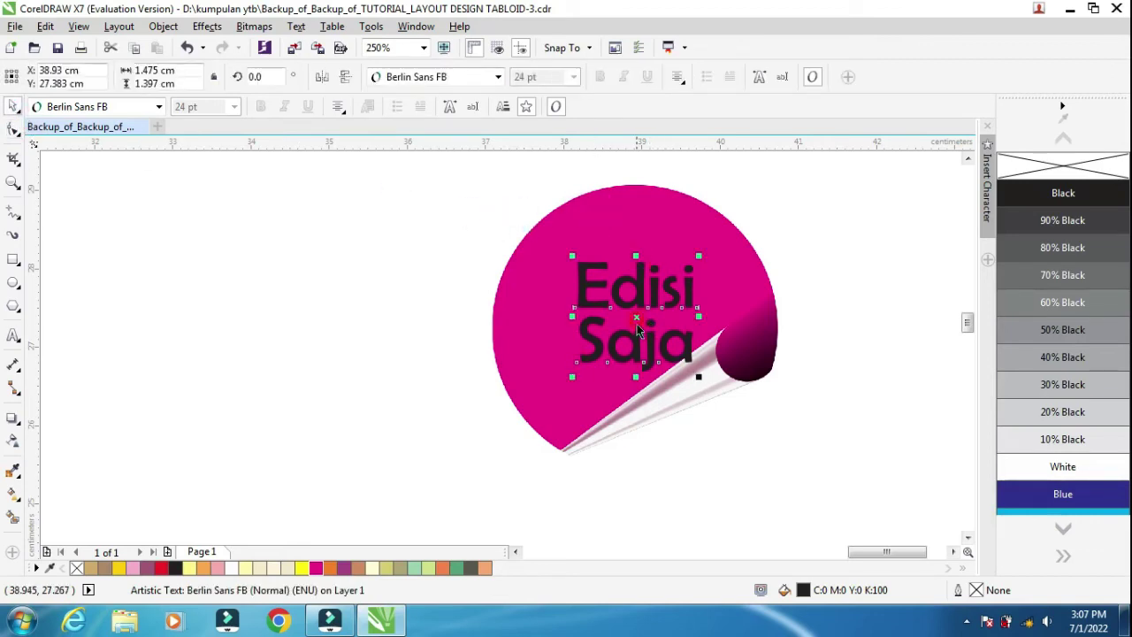
pyautogui.moveTo(636, 317); pyautogui.dragTo(635, 301)
pyautogui.click(829, 265)
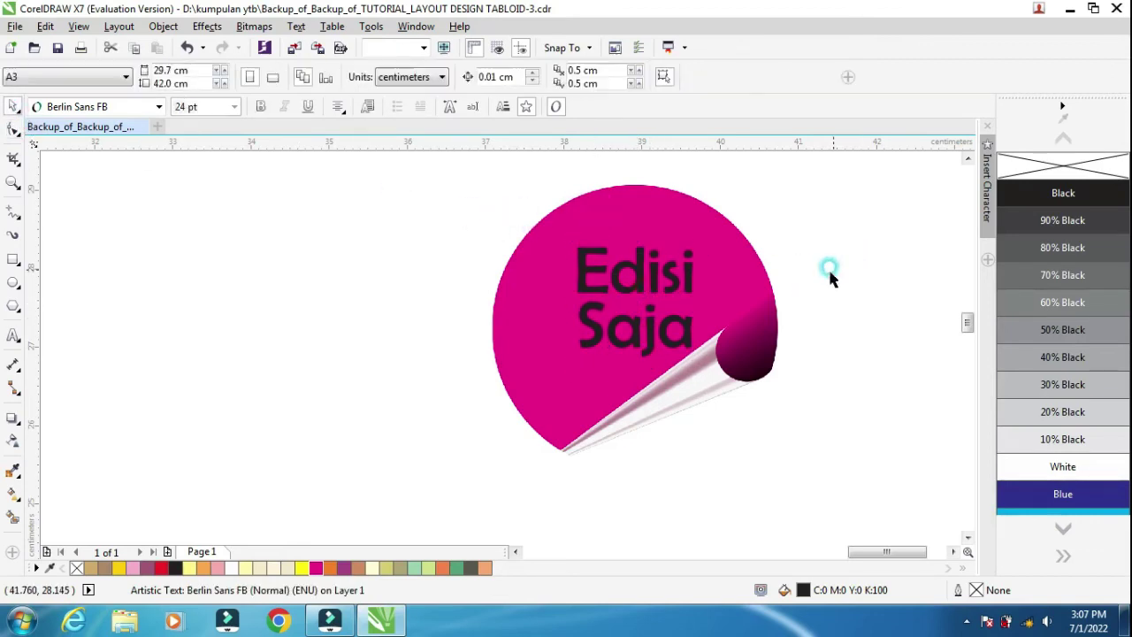
# Scale the "Edisi Saja" text down to about 21 pt and fill it with white.
pyautogui.click(627, 313)
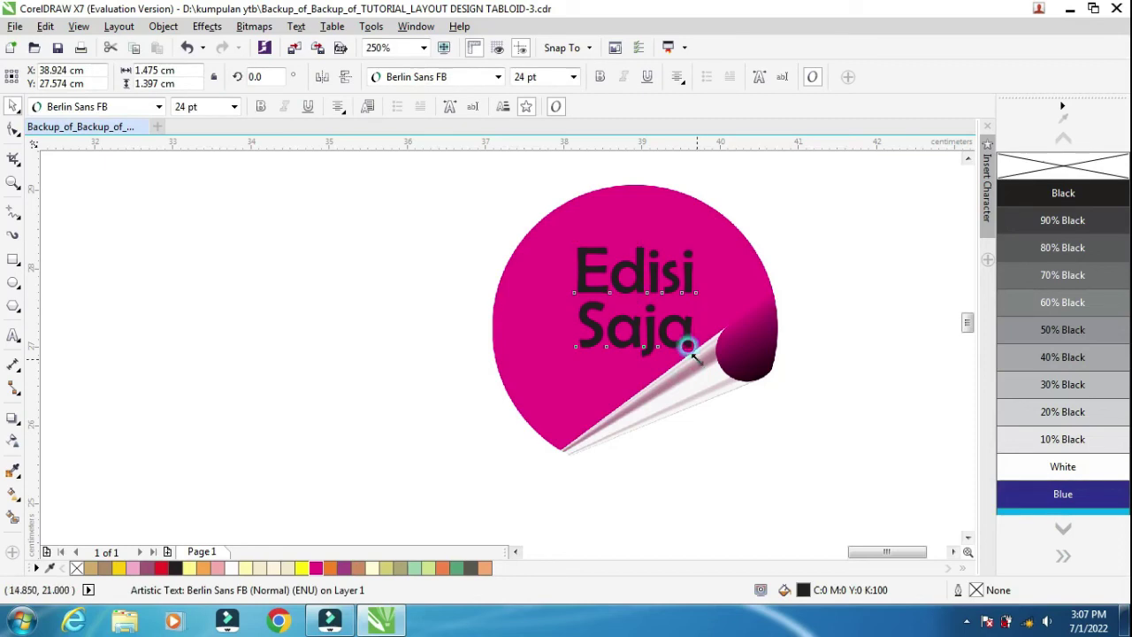
pyautogui.moveTo(688, 347)
pyautogui.mouseDown()
pyautogui.moveTo(682, 333)
pyautogui.moveTo(671, 336)
pyautogui.mouseUp()
pyautogui.click(781, 283)
pyautogui.scroll(-2, 781, 285)
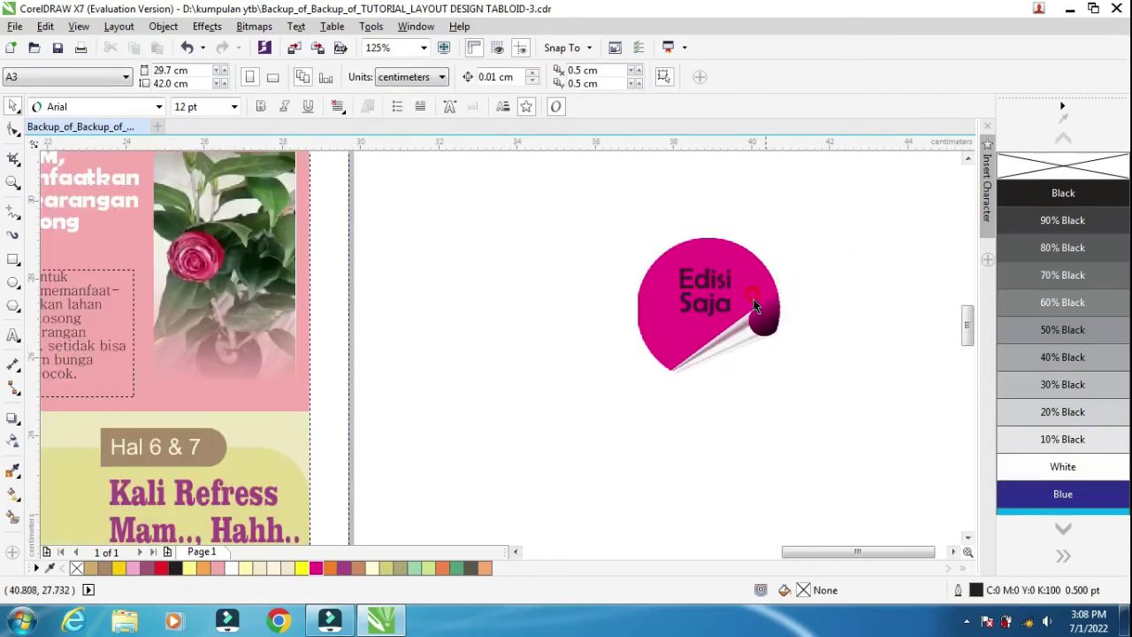
pyautogui.click(719, 280)
pyautogui.click(231, 569)
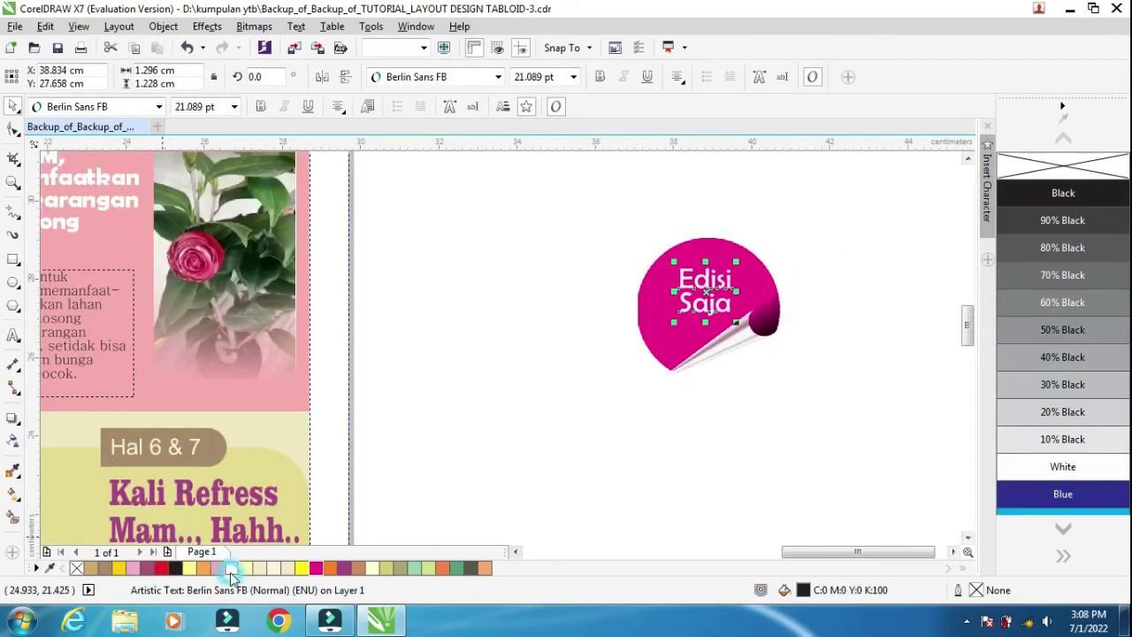
pyautogui.click(606, 421)
# Group the text with the curled circle and place the badge over the masthead's lower edge, just left of the price.
pyautogui.moveTo(594, 204); pyautogui.dragTo(811, 432)
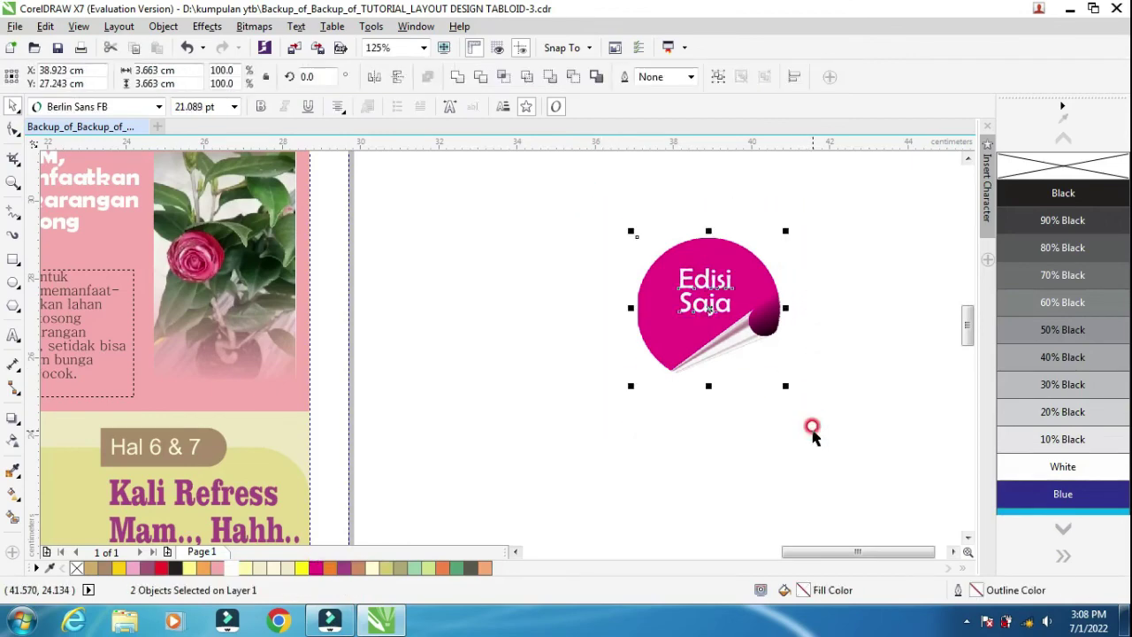
pyautogui.hotkey('ctrl', 'g')
pyautogui.scroll(-2, 758, 379)
pyautogui.moveTo(758, 379); pyautogui.dragTo(459, 203)
pyautogui.click(967, 158)
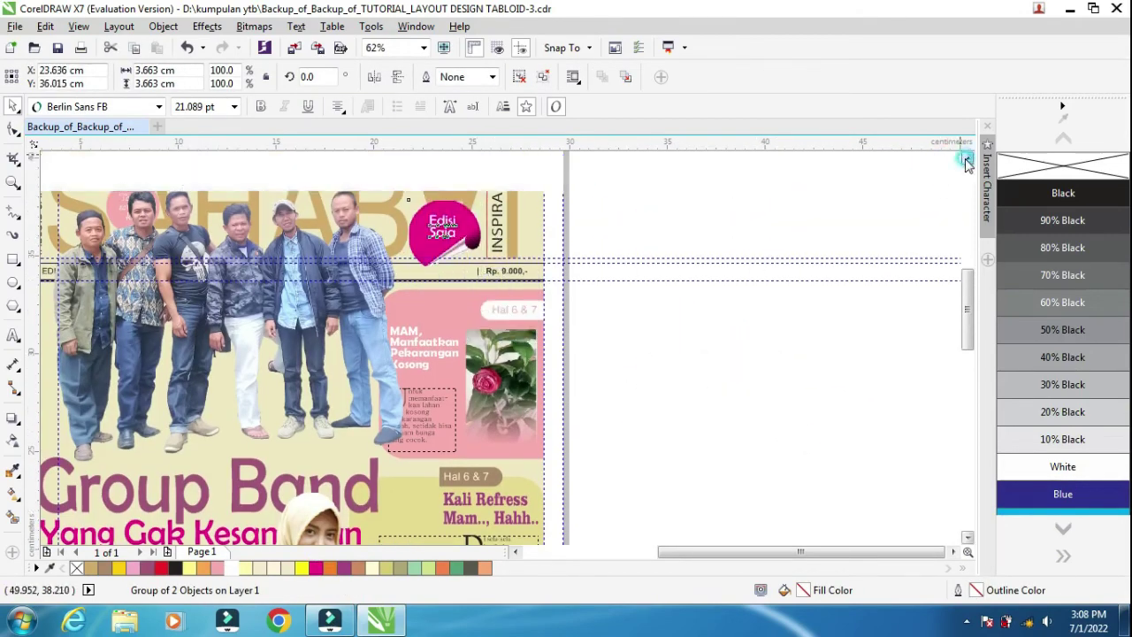
pyautogui.click(680, 407)
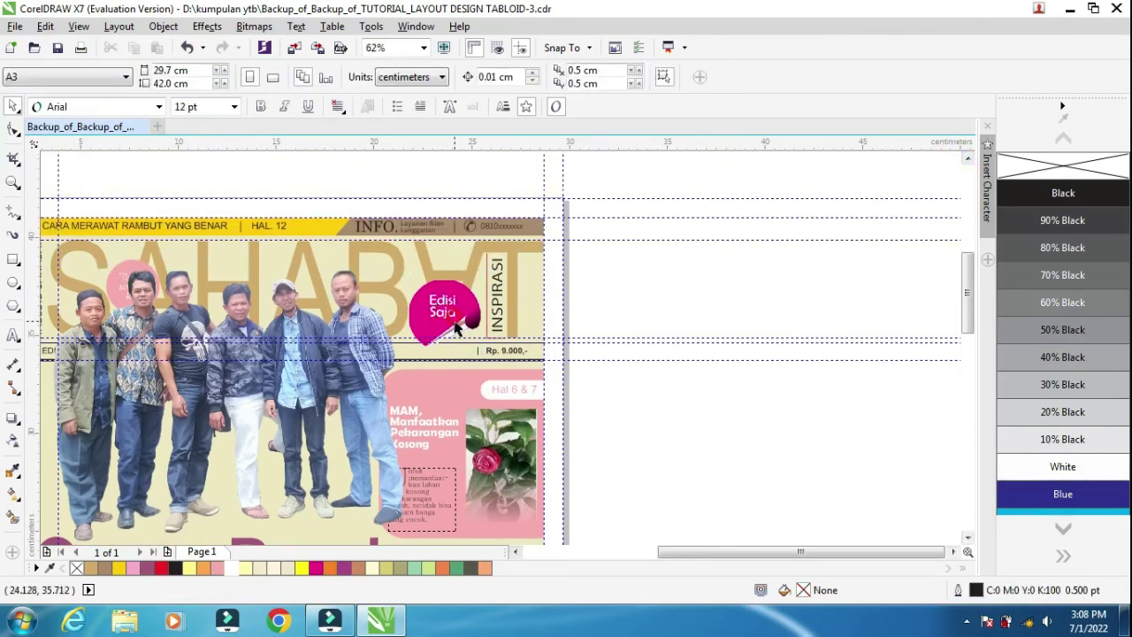
pyautogui.moveTo(444, 315); pyautogui.dragTo(433, 340)
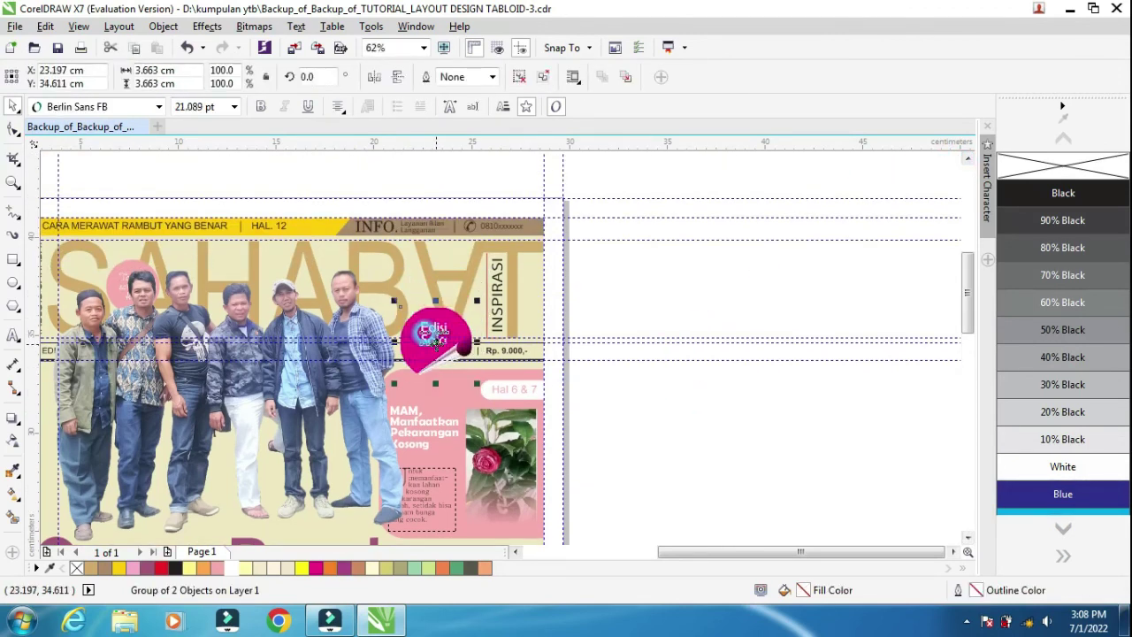
pyautogui.click(617, 394)
# Scale the "Edisi Saja" badge on the cover down to about 3.39 cm.
pyautogui.click(448, 334)
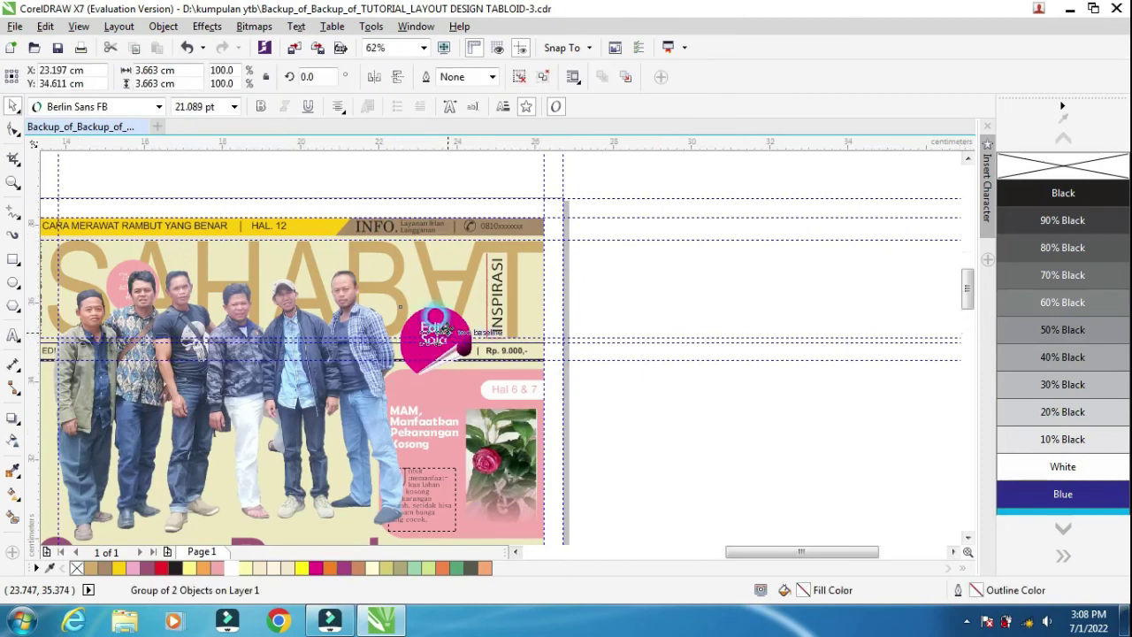
pyautogui.scroll(2, 448, 334)
pyautogui.moveTo(502, 281); pyautogui.dragTo(497, 275)
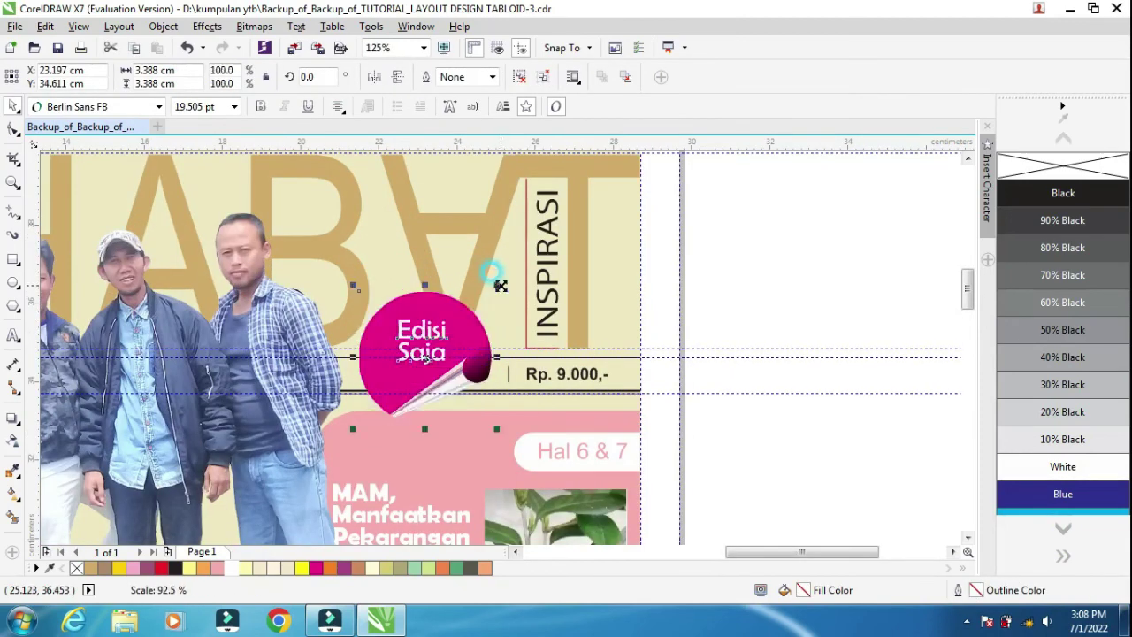
pyautogui.click(797, 274)
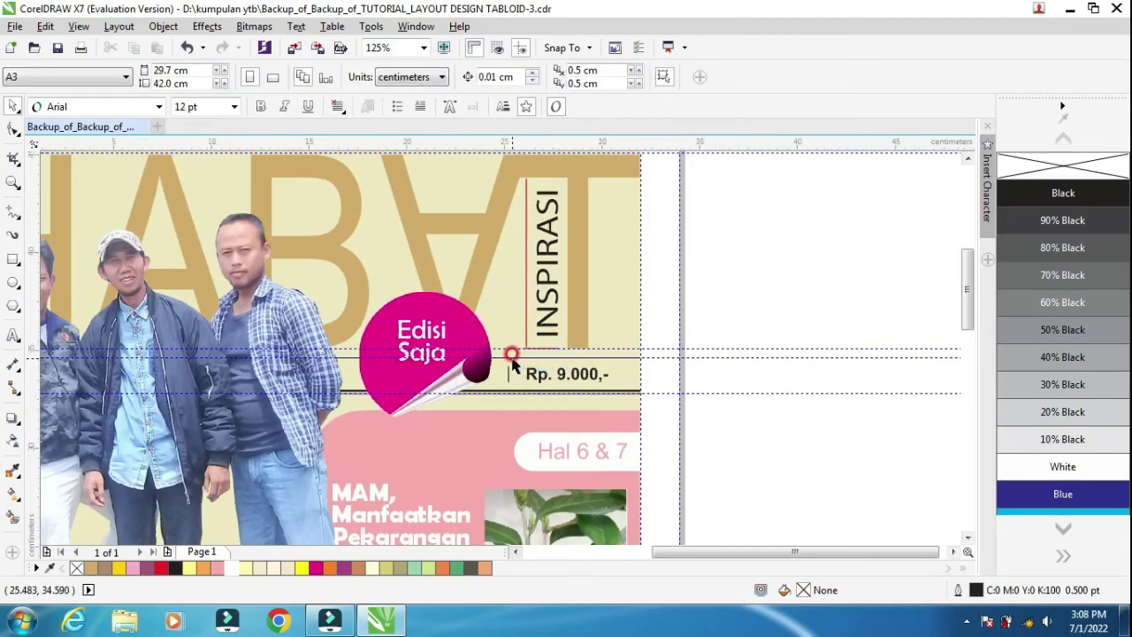
# Review the whole cover layout from the masthead down to the salon advertisement banner.
pyautogui.scroll(-2, 513, 362)
pyautogui.click(968, 537)
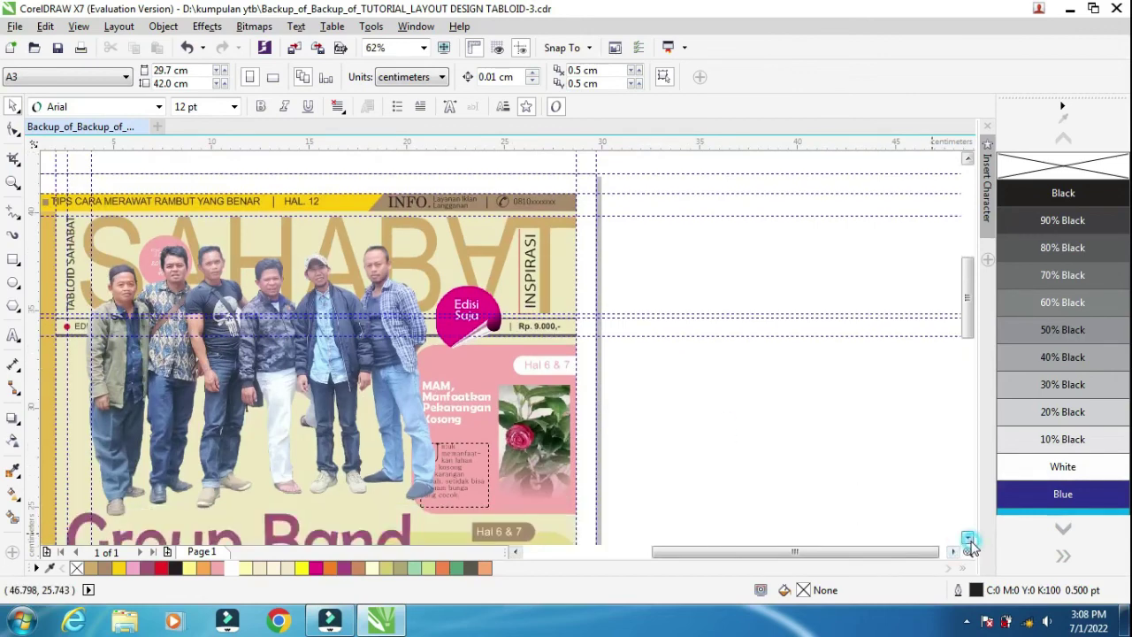
pyautogui.scroll(-2, 672, 473)
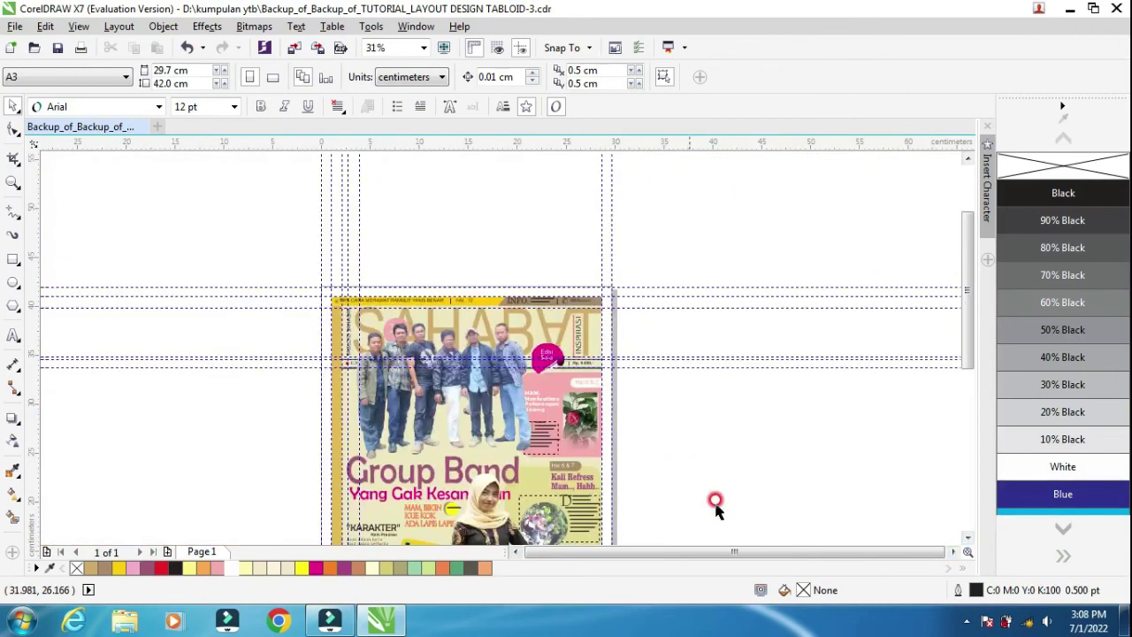
pyautogui.click(969, 543)
pyautogui.click(969, 543)
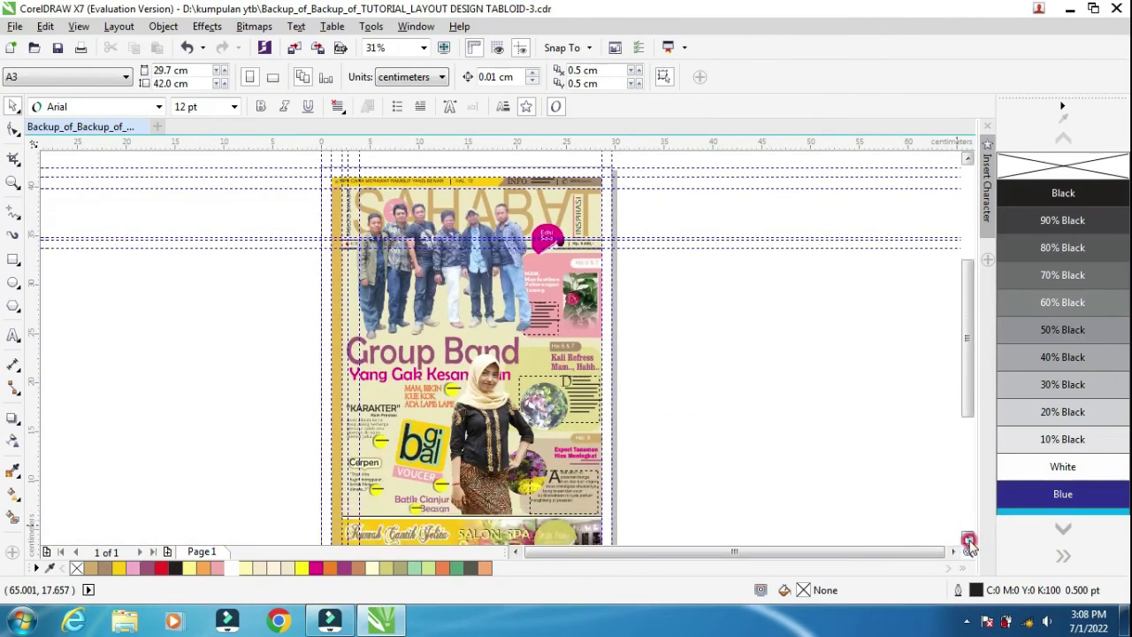
pyautogui.click(970, 543)
pyautogui.rightClick(703, 343)
pyautogui.click(727, 358)
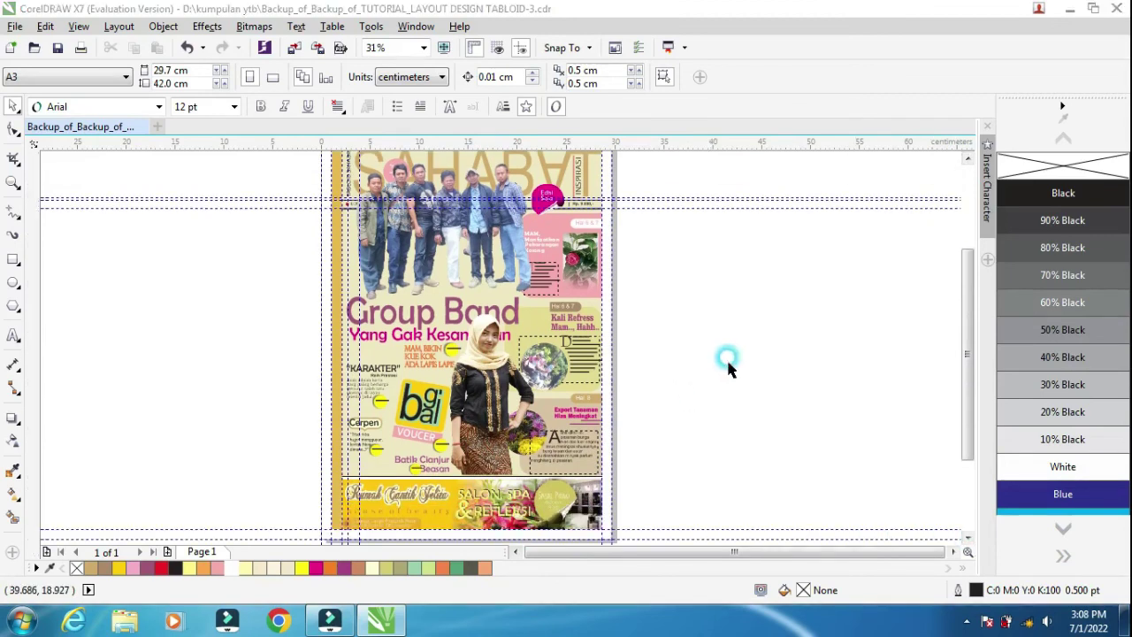